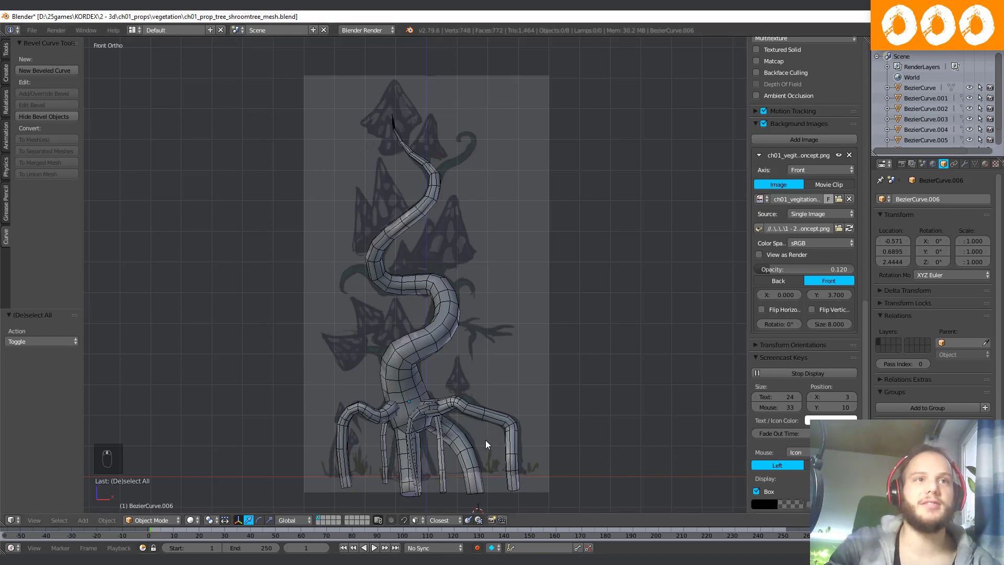
# Examine the twisted trunk and its roots from several angles and against the concept image in the front orthographic view.
pyautogui.moveTo(486, 440); pyautogui.dragTo(371, 368, button='middle')
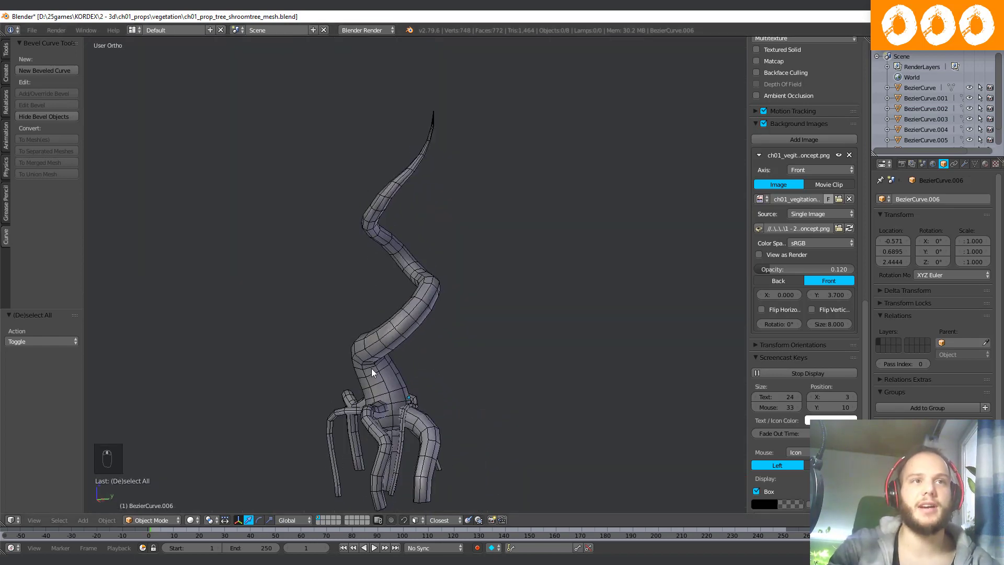
pyautogui.moveTo(413, 312); pyautogui.dragTo(444, 419, button='middle')
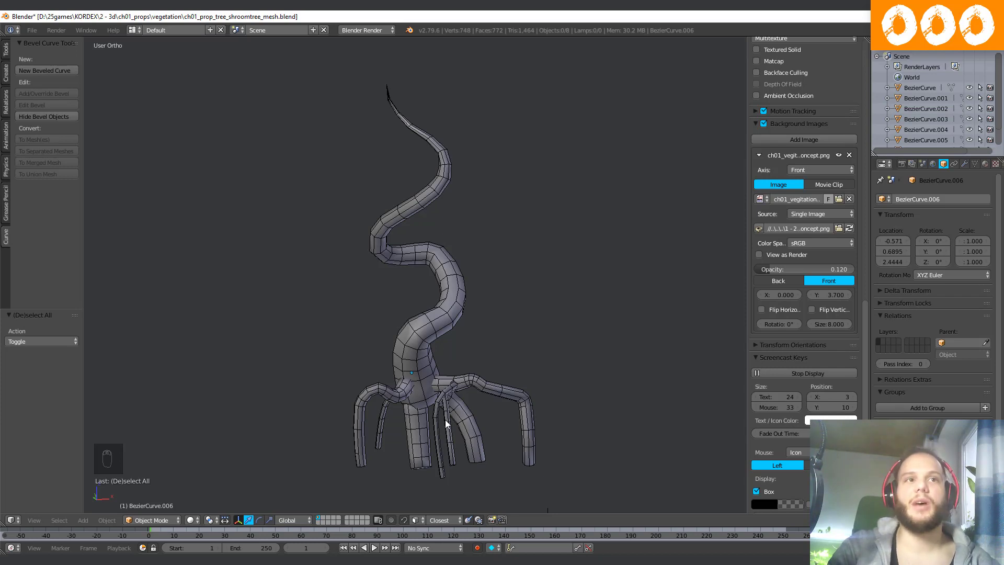
pyautogui.scroll(2, 444, 419)
pyautogui.keyDown('shift'); pyautogui.moveTo(382, 439); pyautogui.dragTo(369, 390, button='middle'); pyautogui.keyUp('shift')
pyautogui.moveTo(370, 390); pyautogui.dragTo(426, 406, button='middle')
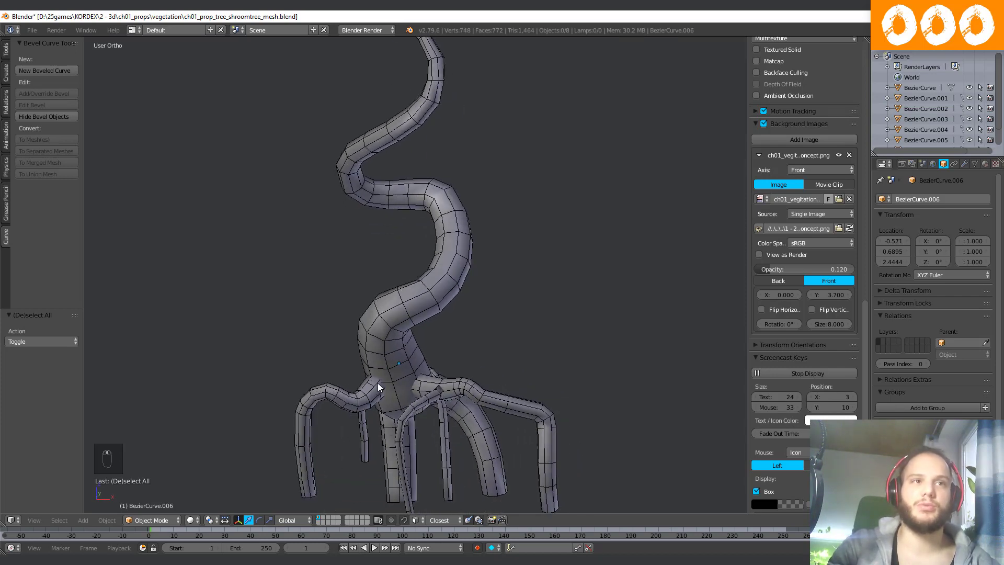
pyautogui.press('KP_1')
pyautogui.press('KP_5')
pyautogui.press('KP_5')
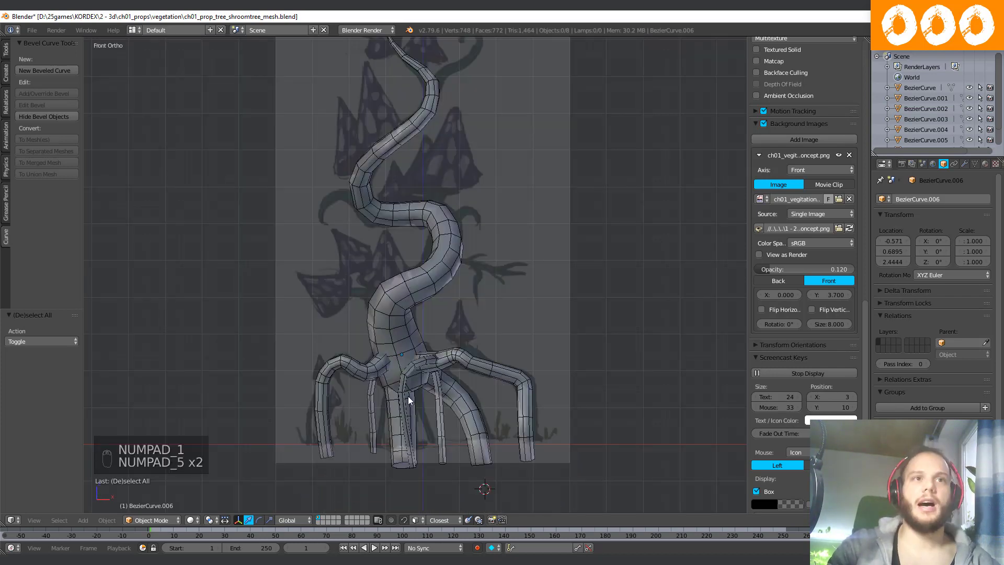
pyautogui.keyDown('shift'); pyautogui.moveTo(441, 329); pyautogui.dragTo(442, 341, button='middle'); pyautogui.keyUp('shift')
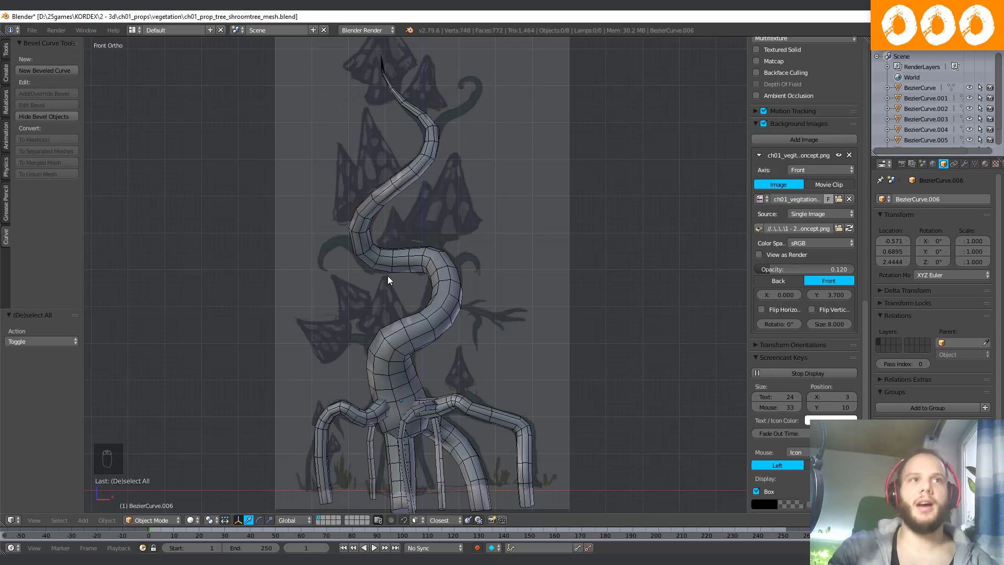
pyautogui.keyDown('shift'); pyautogui.moveTo(433, 237); pyautogui.dragTo(431, 256, button='middle'); pyautogui.keyUp('shift')
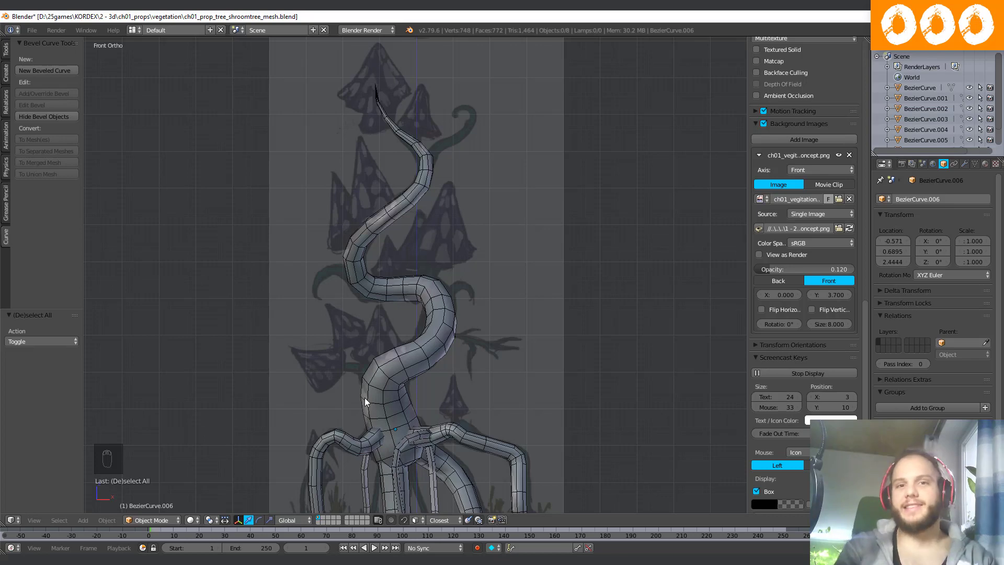
# Select the three thick side roots around the base of the trunk together.
pyautogui.keyDown('shift'); pyautogui.moveTo(365, 398); pyautogui.dragTo(449, 359, button='middle'); pyautogui.keyUp('shift')
pyautogui.scroll(3, 402, 333)
pyautogui.scroll(4, 492, 424)
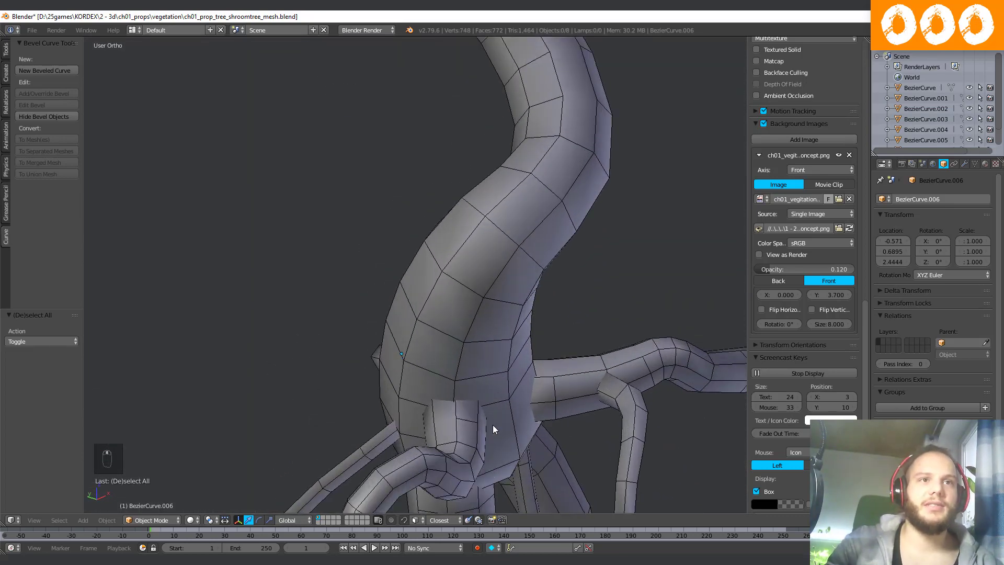
pyautogui.moveTo(346, 338); pyautogui.dragTo(510, 334, button='middle')
pyautogui.rightClick(511, 334)
pyautogui.moveTo(300, 329); pyautogui.dragTo(278, 343, button='middle')
pyautogui.rightClick(278, 343)
pyautogui.moveTo(211, 322); pyautogui.dragTo(312, 336, button='middle')
pyautogui.rightClick(310, 303)
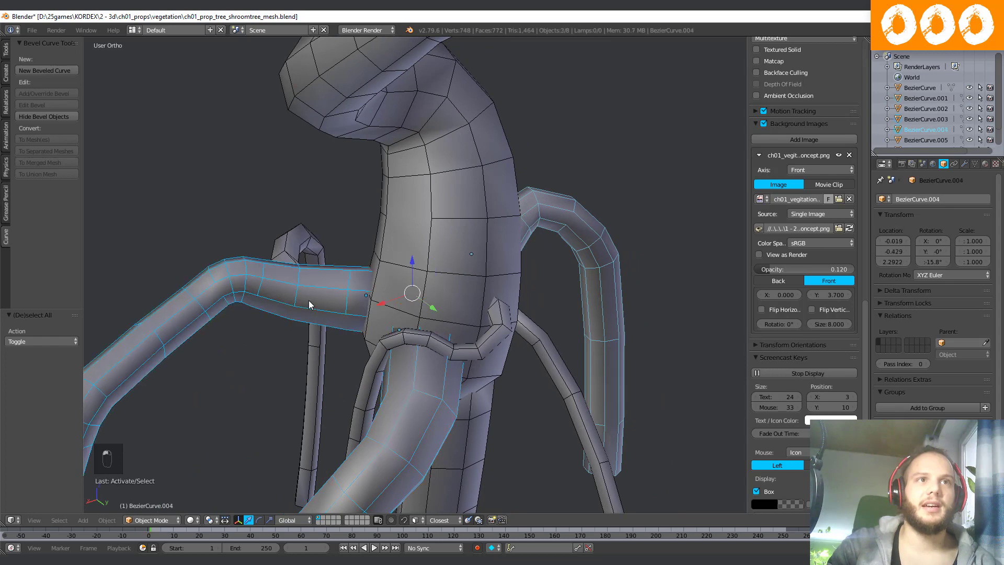
# Adjust the selection to the three thick side roots without the trunk, making BezierCurve.003 the active object.
pyautogui.moveTo(218, 303); pyautogui.dragTo(385, 285, button='middle')
pyautogui.rightClick(361, 214)
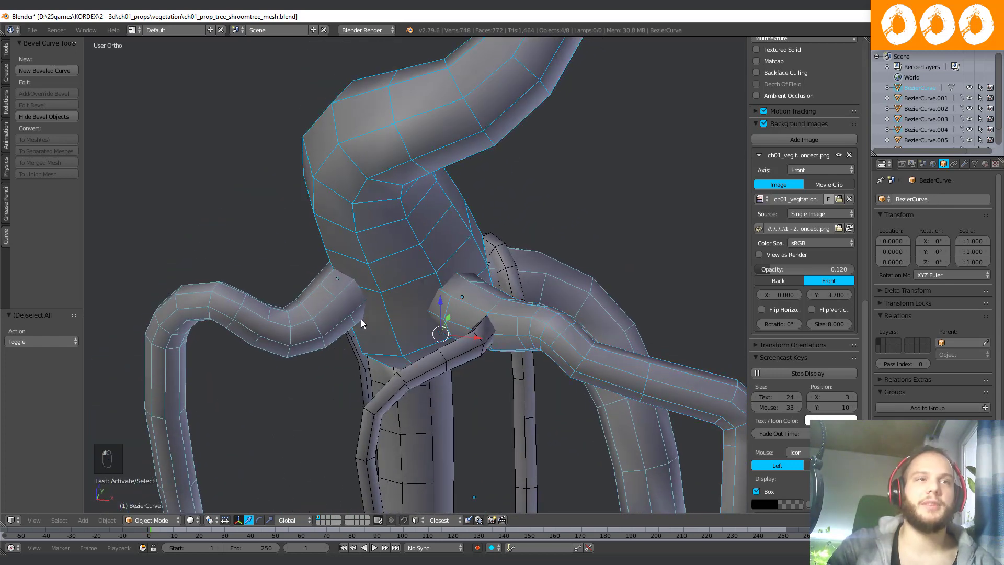
pyautogui.rightClick(313, 318)
pyautogui.moveTo(510, 305); pyautogui.dragTo(420, 317, button='middle')
pyautogui.keyDown('shift'); pyautogui.rightClick(444, 307); pyautogui.keyUp('shift')
pyautogui.keyDown('shift'); pyautogui.rightClick(514, 352); pyautogui.keyUp('shift')
# Inspect how the selected roots intersect the trunk and bring up the modifiers available for BezierCurve.003.
pyautogui.moveTo(311, 335); pyautogui.dragTo(354, 351, button='middle')
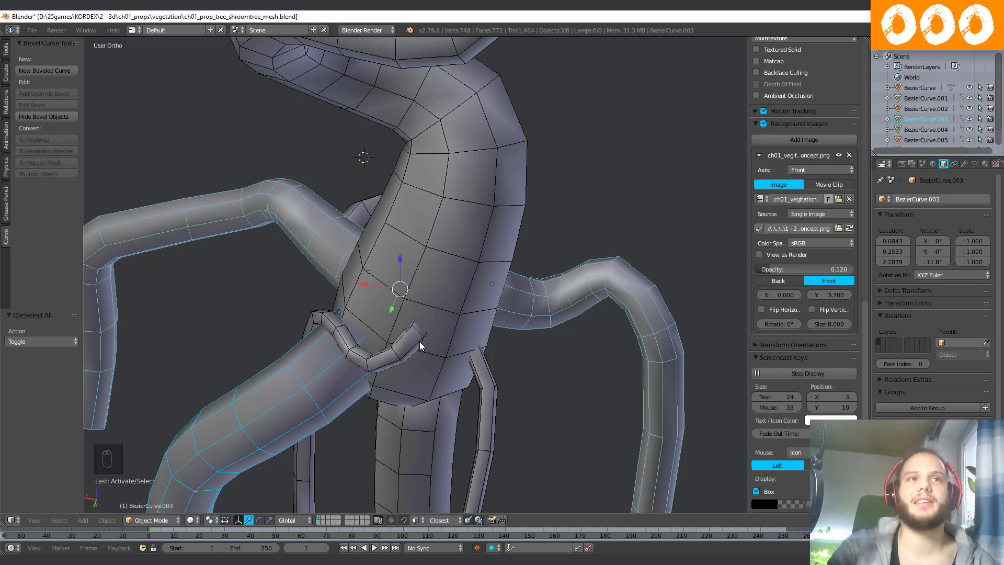
pyautogui.moveTo(384, 358); pyautogui.dragTo(399, 341, button='middle')
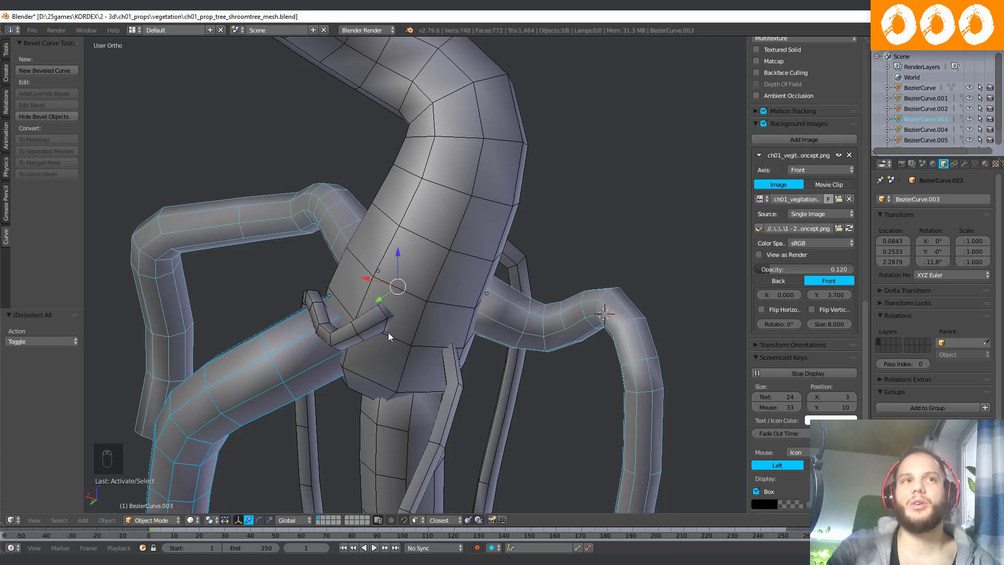
pyautogui.moveTo(399, 339); pyautogui.dragTo(437, 311, button='middle')
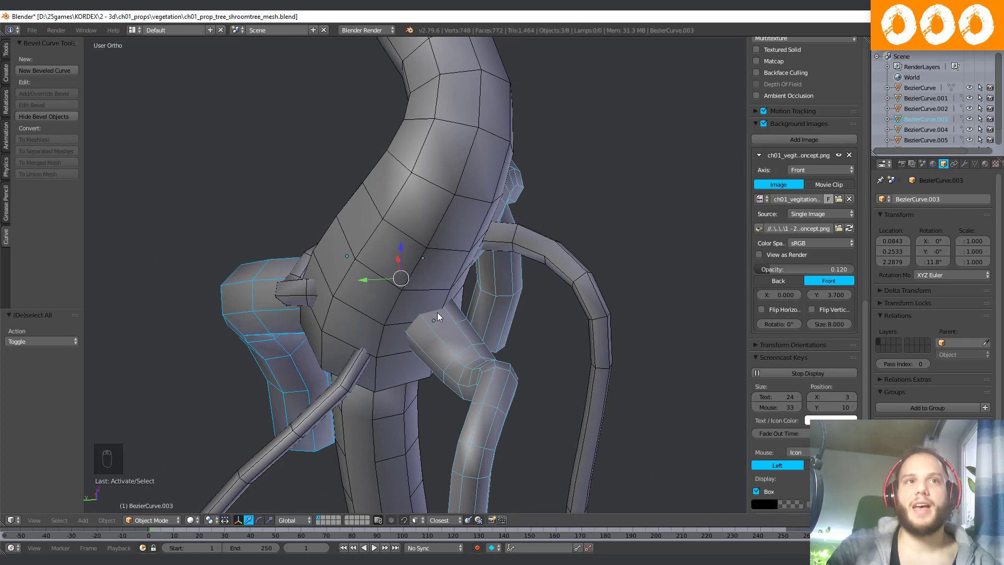
pyautogui.moveTo(437, 312); pyautogui.dragTo(350, 324, button='middle')
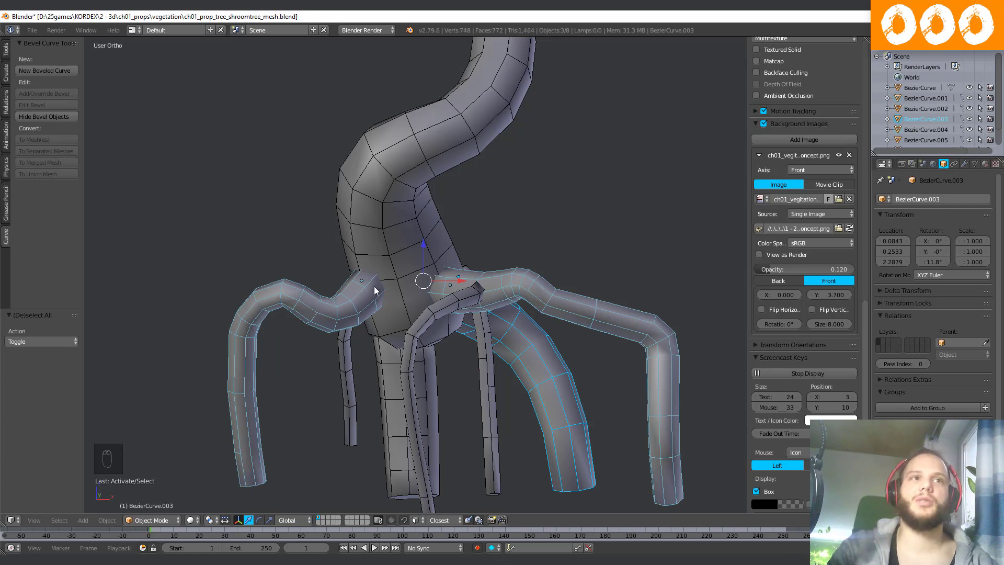
pyautogui.moveTo(372, 275); pyautogui.dragTo(391, 350, button='middle')
pyautogui.scroll(2, 405, 324)
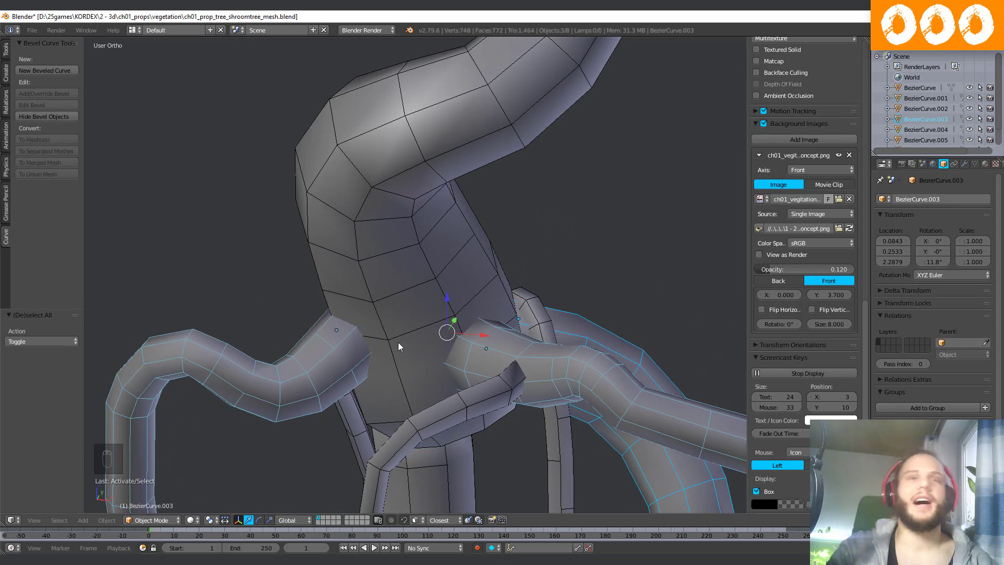
pyautogui.click(963, 164)
pyautogui.click(929, 198)
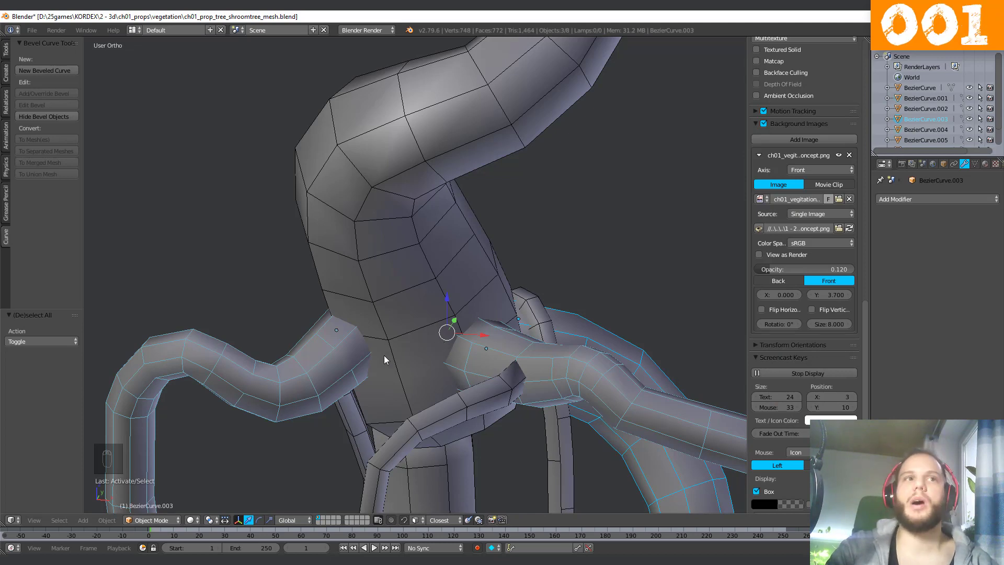
# Join the three selected thick roots into one mesh object.
pyautogui.moveTo(258, 343); pyautogui.dragTo(467, 332, button='middle')
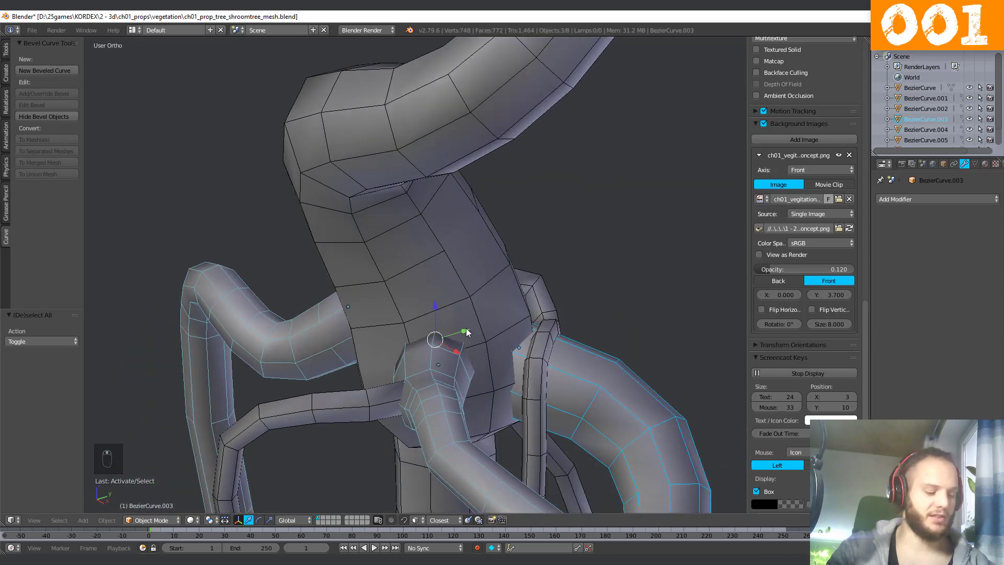
pyautogui.hotkey('ctrl', 'j')
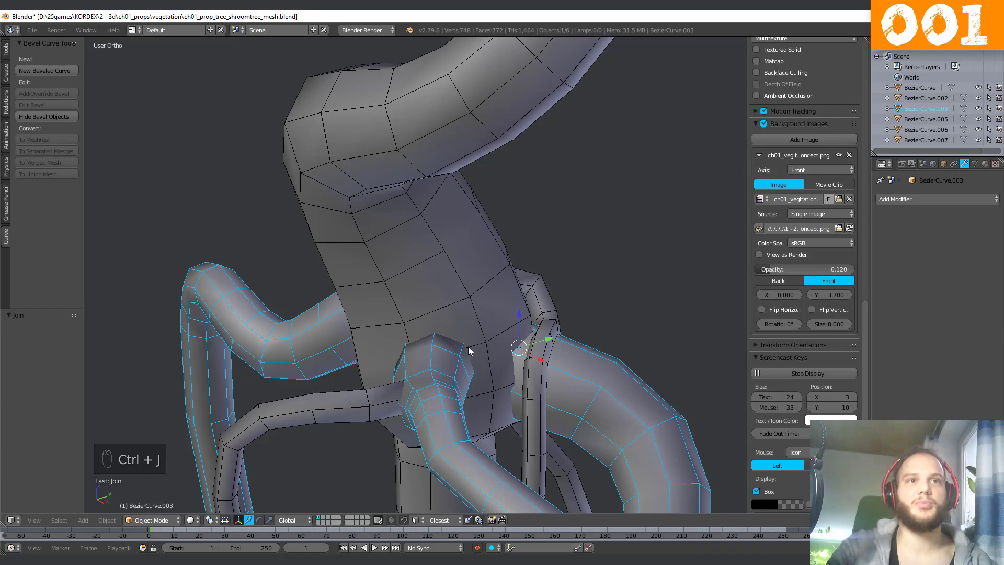
pyautogui.moveTo(469, 352); pyautogui.dragTo(381, 362, button='middle')
pyautogui.keyDown('shift'); pyautogui.moveTo(368, 357); pyautogui.dragTo(394, 347, button='middle'); pyautogui.keyUp('shift')
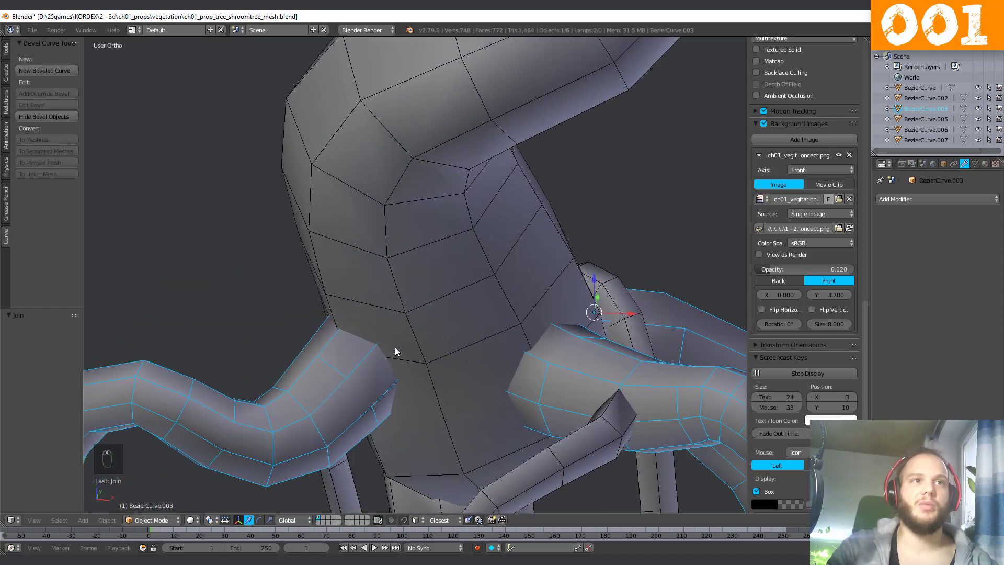
pyautogui.press('g')
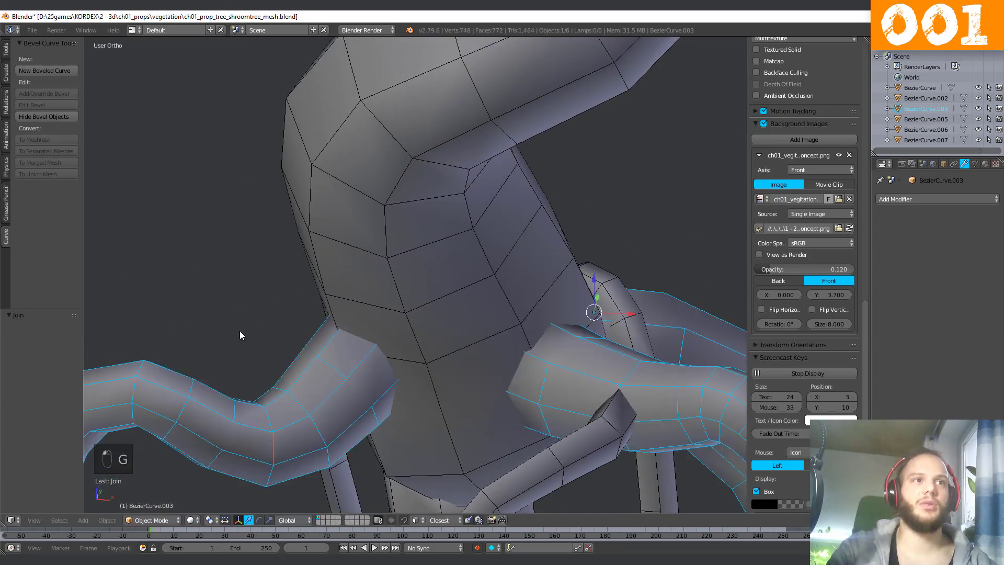
pyautogui.press('a')
pyautogui.press('a')
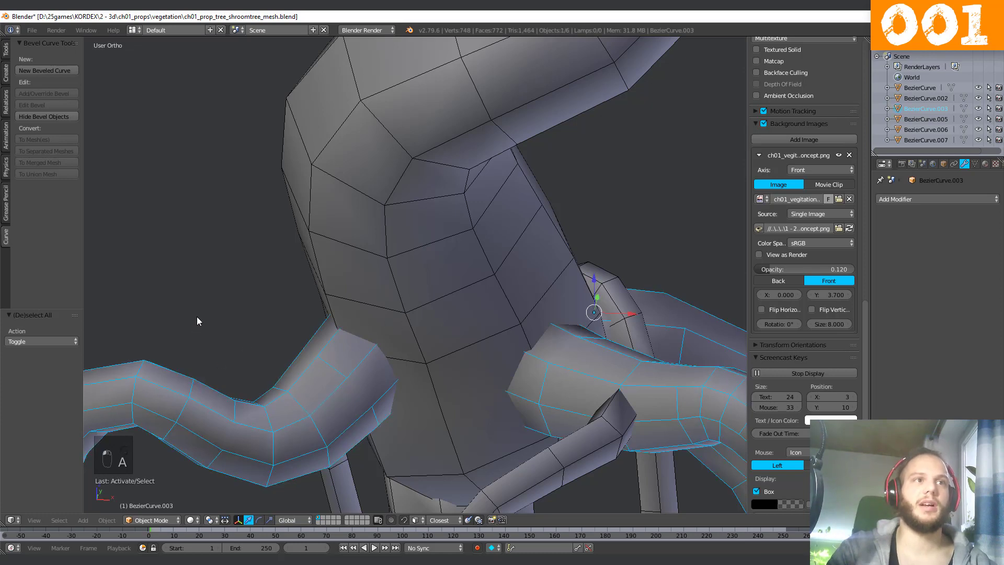
pyautogui.press('a')
pyautogui.press('a')
pyautogui.press('g')
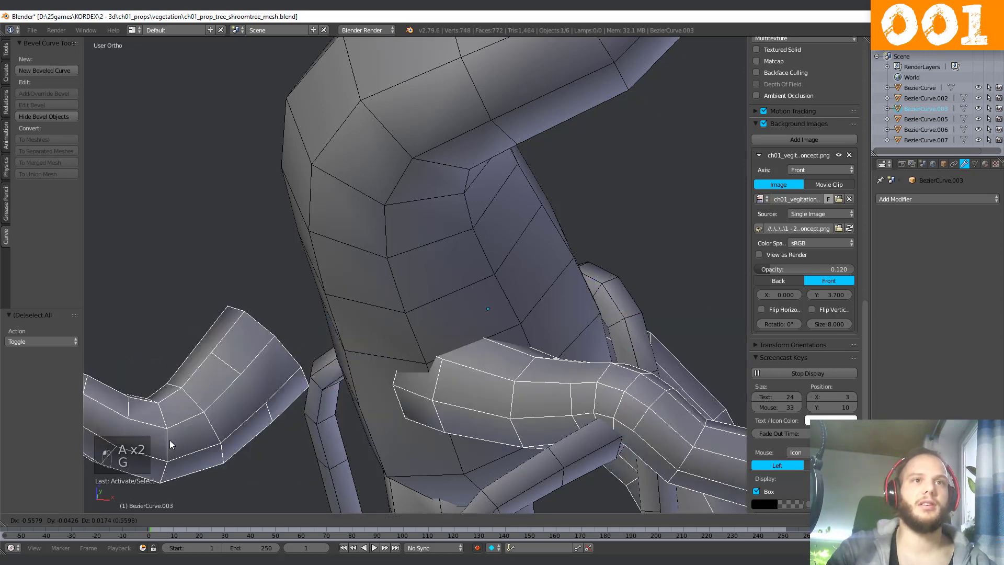
pyautogui.click(341, 391)
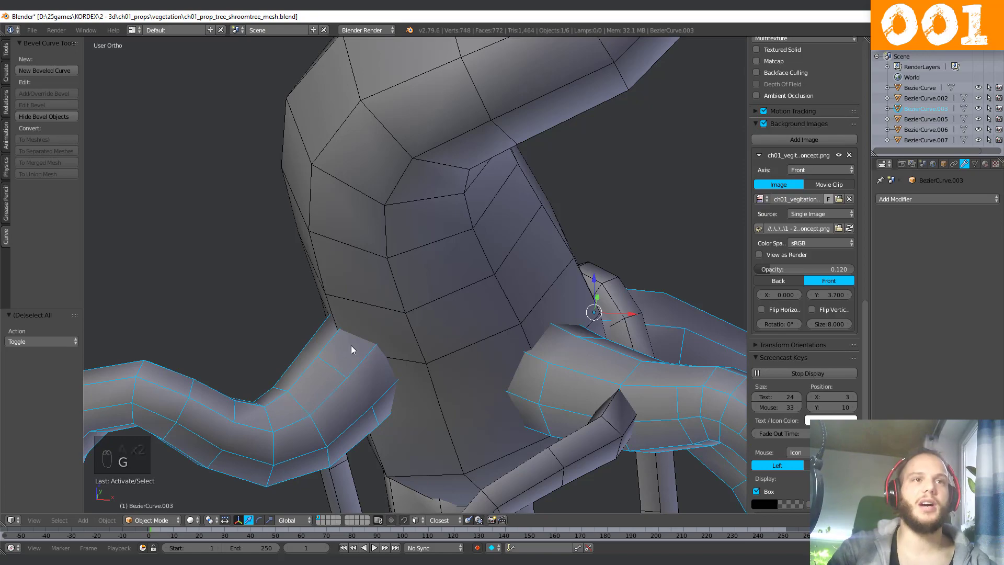
# In the joined roots' mesh, slide the underside edge nearest one root's open end by a factor of 0.140.
pyautogui.moveTo(350, 345); pyautogui.dragTo(490, 393, button='middle')
pyautogui.press('Tab')
pyautogui.scroll(4, 451, 359)
pyautogui.scroll(2, 489, 417)
pyautogui.rightClick(488, 395)
pyautogui.press('g')
pyautogui.press('g')
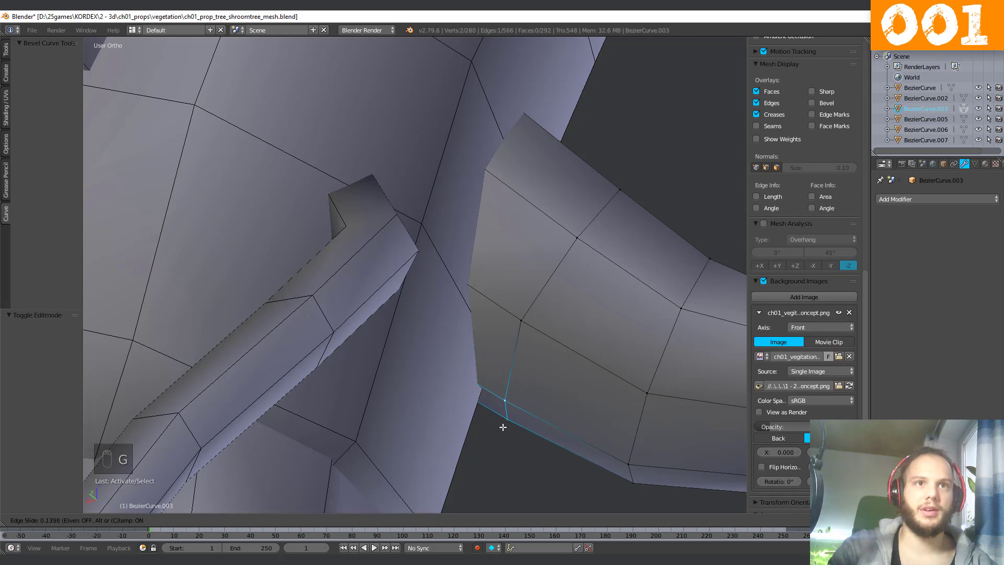
pyautogui.click(502, 427)
# Cut a new edge loop around the root close to its open end with the Knife tool.
pyautogui.press('k')
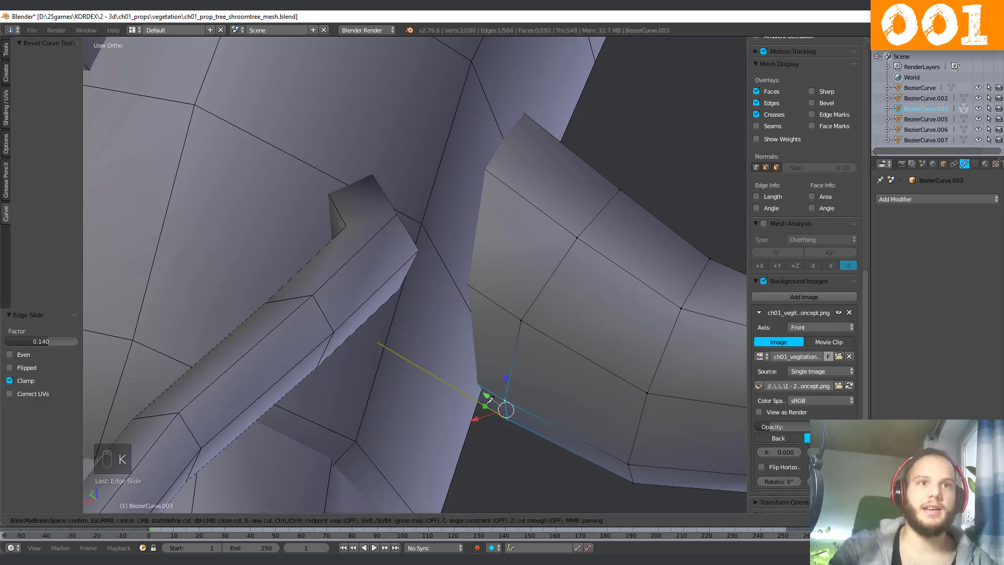
pyautogui.click(488, 393)
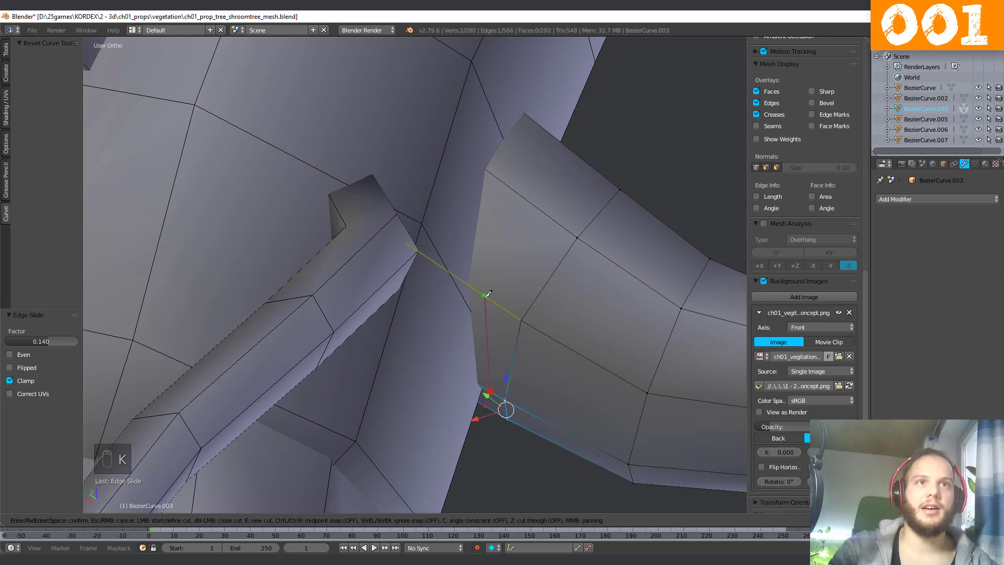
pyautogui.moveTo(523, 183); pyautogui.dragTo(414, 286, button='middle')
pyautogui.click(291, 276)
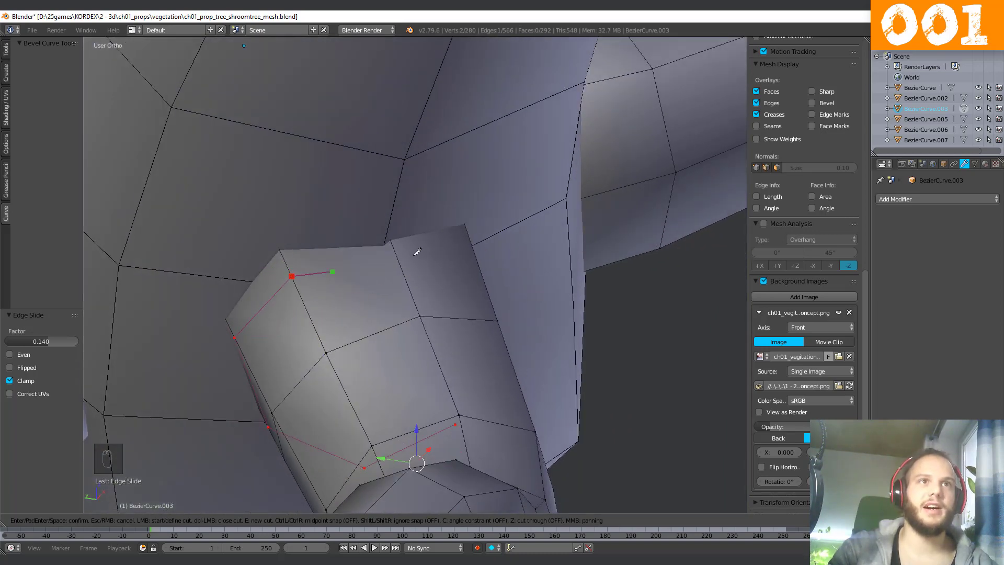
pyautogui.moveTo(399, 251); pyautogui.dragTo(324, 209, button='middle')
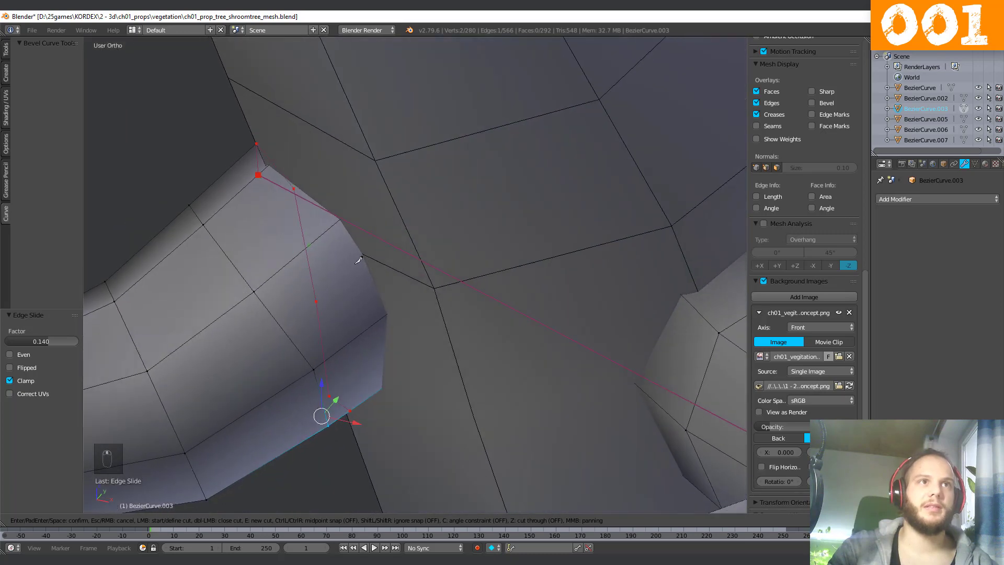
pyautogui.click(321, 230)
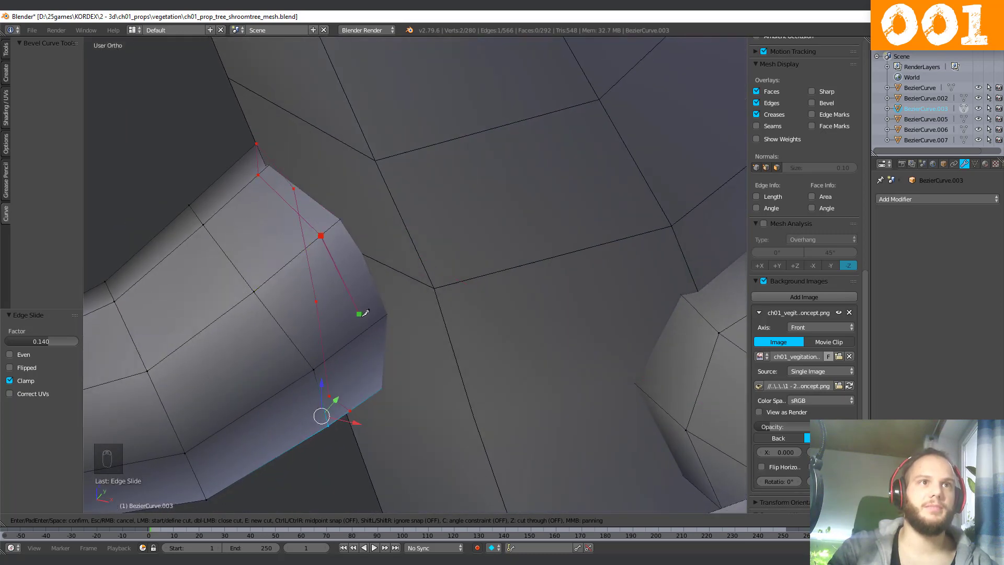
pyautogui.moveTo(371, 325); pyautogui.dragTo(397, 277, button='middle')
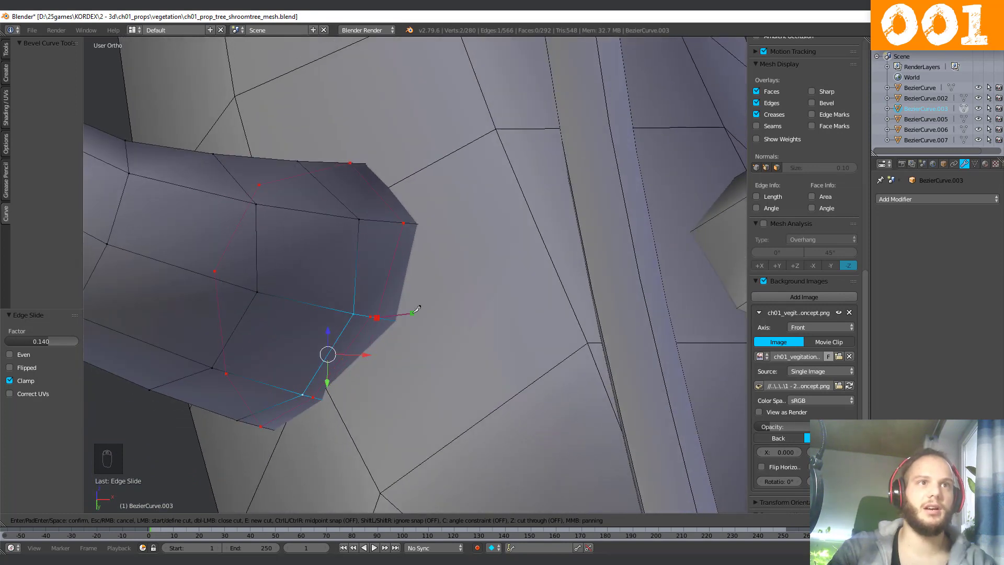
pyautogui.press('Return')
# Slide the misplaced vertex of the new cut along its edge on the root's underside, with a factor of 1.000.
pyautogui.rightClick(381, 318)
pyautogui.press('g')
pyautogui.press('g')
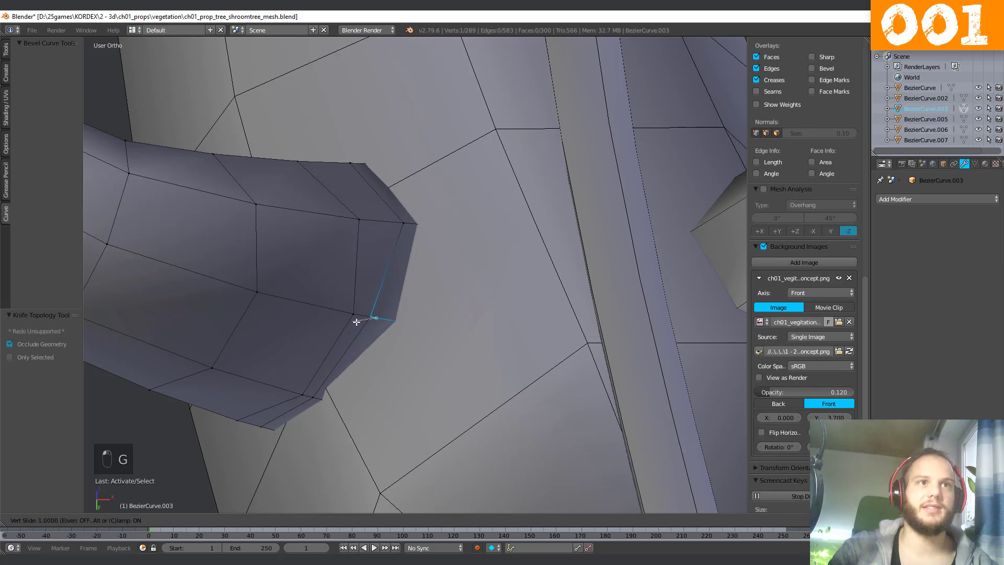
pyautogui.click(366, 318)
pyautogui.moveTo(372, 317); pyautogui.dragTo(368, 406, button='middle')
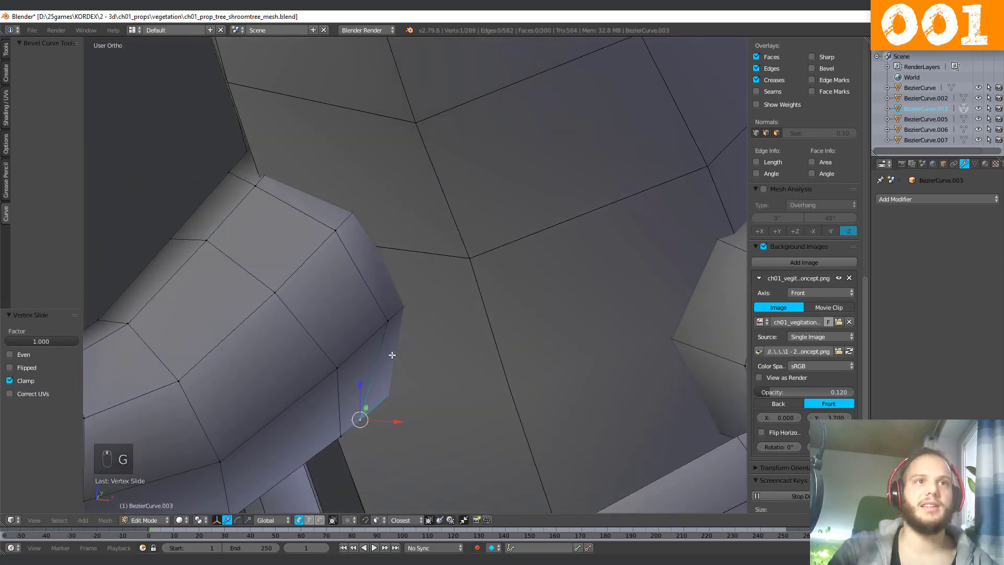
pyautogui.moveTo(394, 287)
pyautogui.mouseDown(button='middle')
pyautogui.moveTo(397, 307)
pyautogui.moveTo(439, 314)
pyautogui.moveTo(530, 316)
pyautogui.moveTo(558, 302)
pyautogui.moveTo(403, 292)
pyautogui.mouseUp(button='middle')
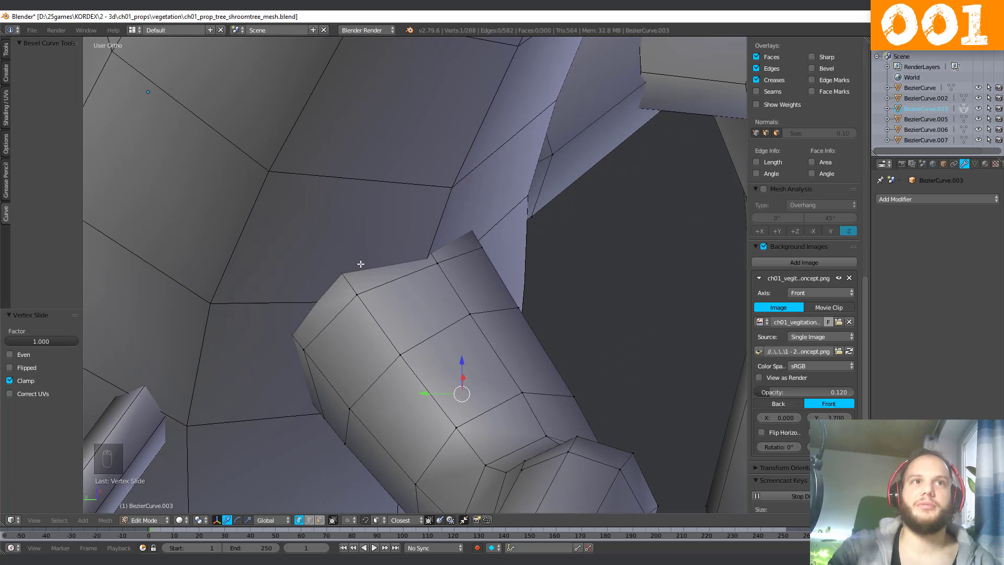
# Leave the roots' mesh and open the trunk mesh for vertex editing.
pyautogui.moveTo(435, 255); pyautogui.dragTo(385, 239, button='middle')
pyautogui.press('Tab')
pyautogui.rightClick(359, 218)
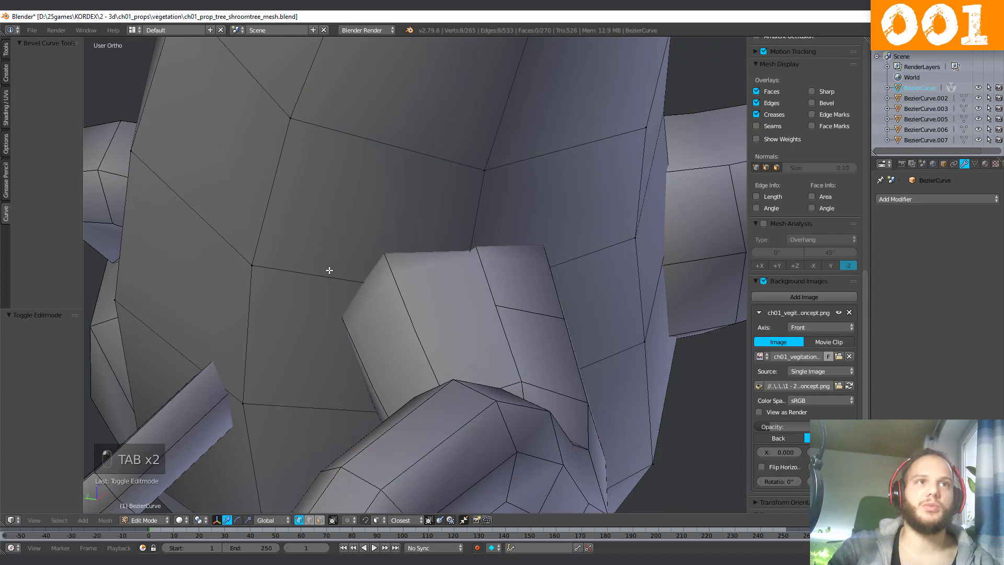
pyautogui.press('Tab')
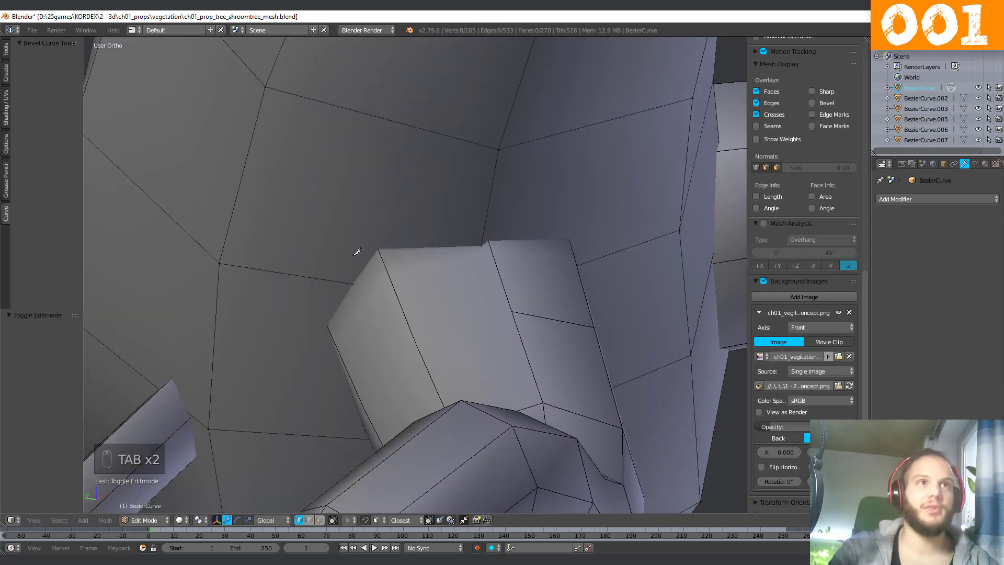
# Cut a closed edge loop into the trunk surface around the thick root's base with the Knife tool.
pyautogui.press('k')
pyautogui.click(311, 274)
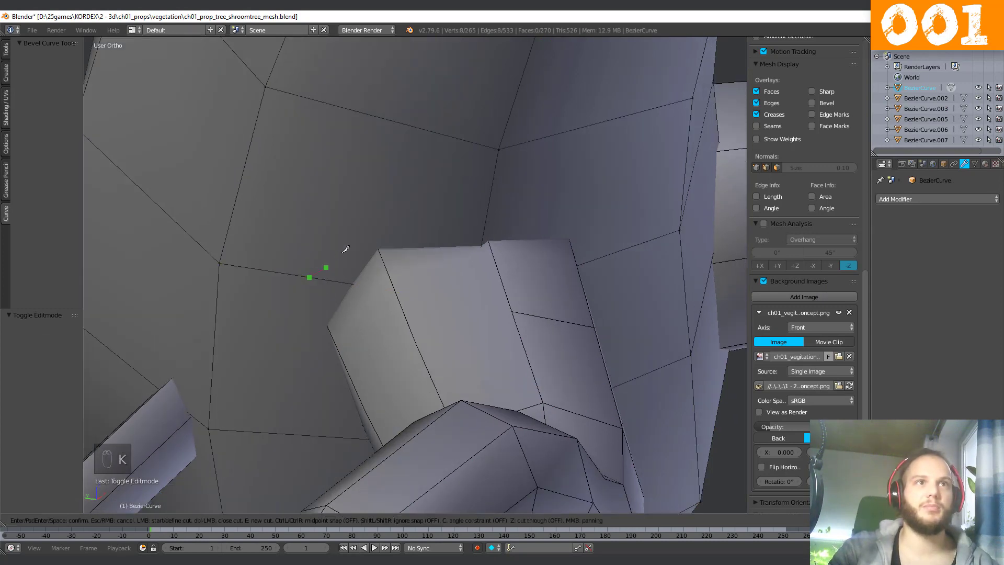
pyautogui.click(364, 209)
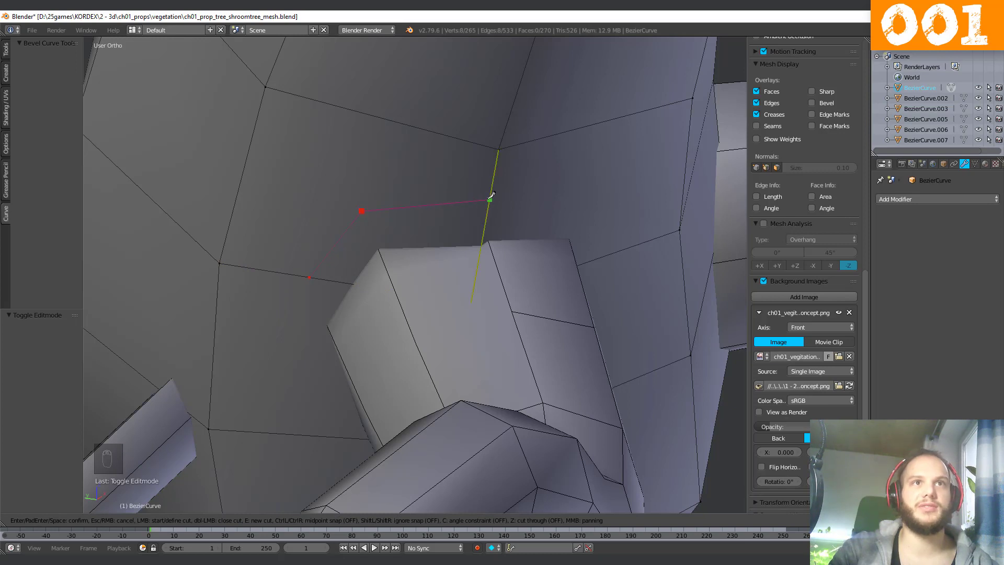
pyautogui.click(490, 197)
pyautogui.moveTo(596, 206); pyautogui.dragTo(545, 204, button='middle')
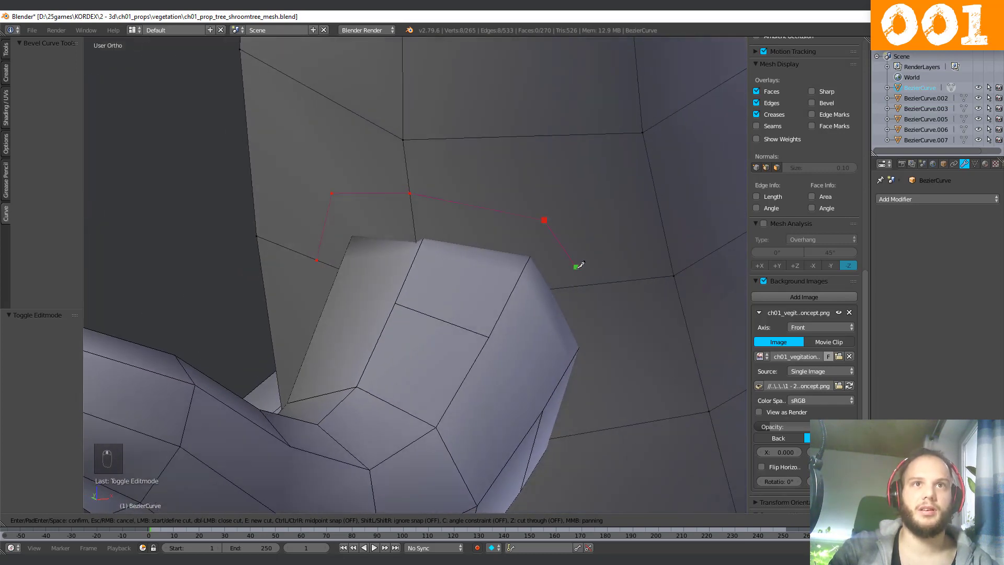
pyautogui.click(583, 285)
pyautogui.keyDown('shift'); pyautogui.moveTo(600, 341); pyautogui.dragTo(560, 227, button='middle'); pyautogui.keyUp('shift')
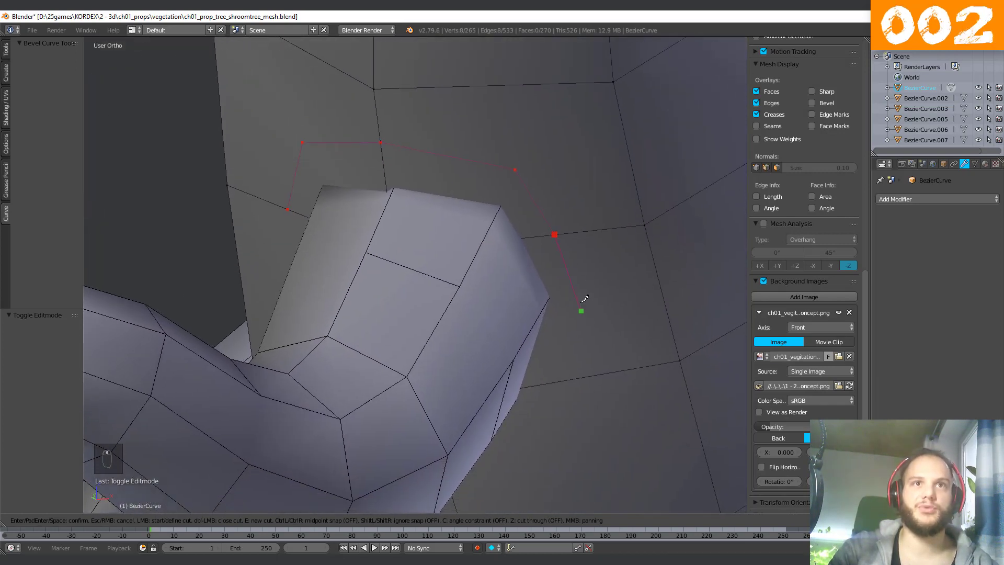
pyautogui.moveTo(562, 340); pyautogui.dragTo(558, 284, button='middle')
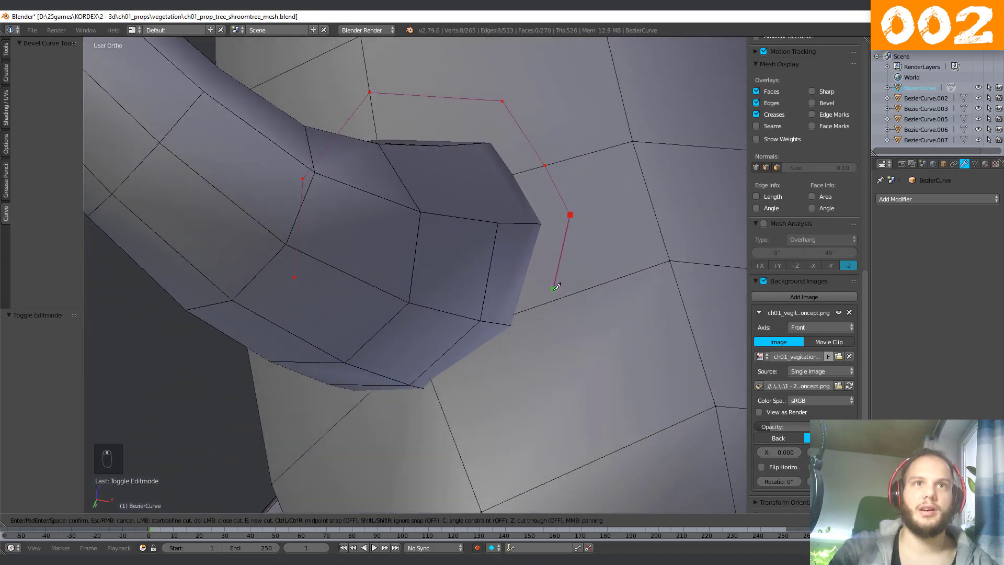
pyautogui.click(541, 336)
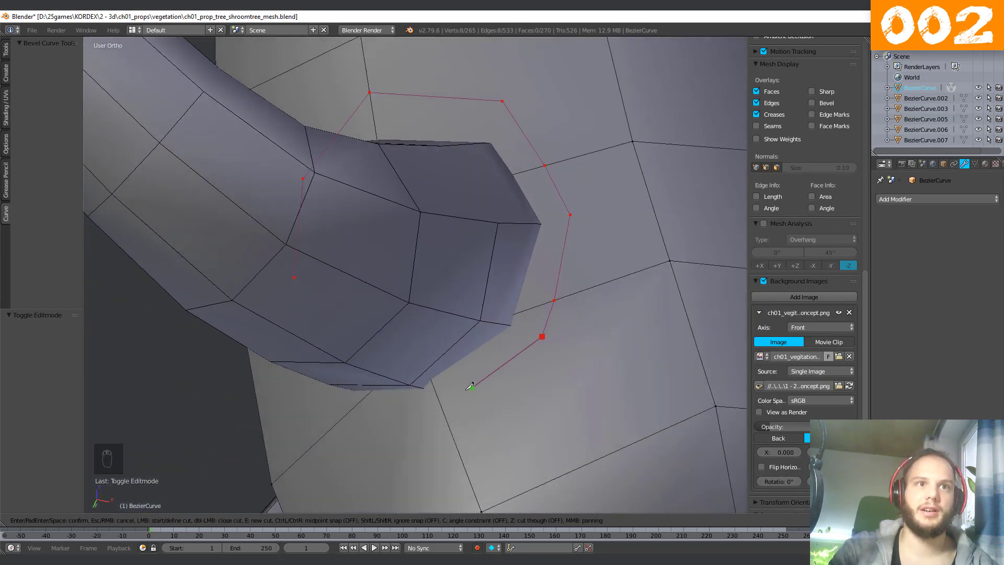
pyautogui.click(439, 404)
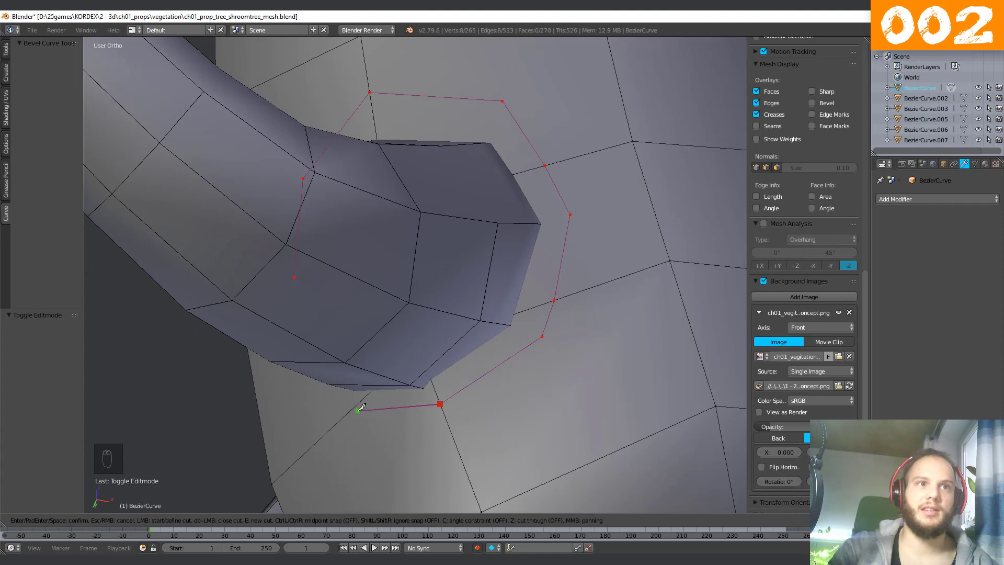
pyautogui.click(359, 411)
pyautogui.moveTo(361, 410); pyautogui.dragTo(444, 385, button='middle')
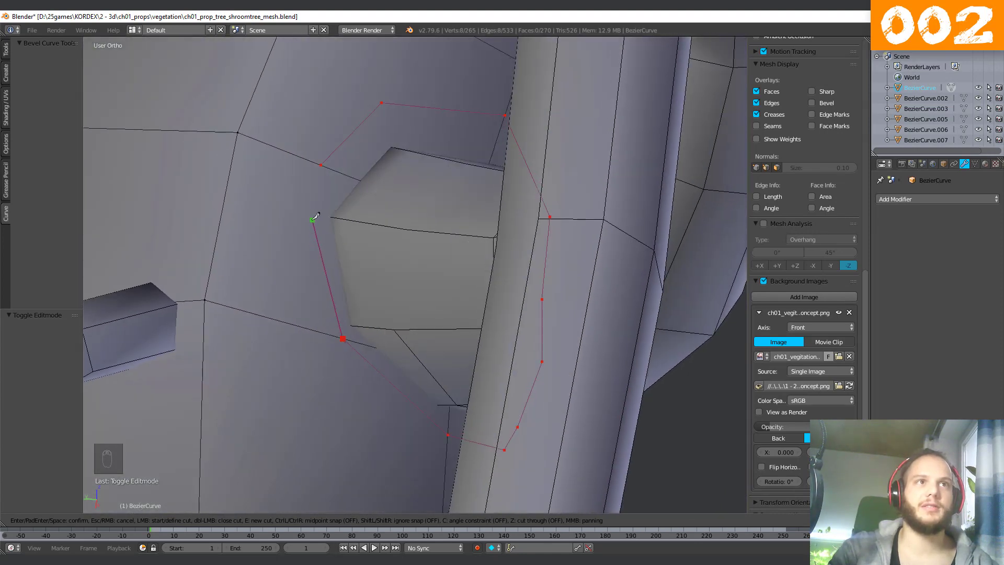
pyautogui.click(322, 164)
pyautogui.press('Return')
# Connect the two upper corner vertices of the new trunk loop to the nearest trunk grid vertices above them.
pyautogui.moveTo(342, 191); pyautogui.dragTo(344, 279, button='middle')
pyautogui.rightClick(337, 273)
pyautogui.keyDown('shift'); pyautogui.rightClick(236, 138); pyautogui.keyUp('shift')
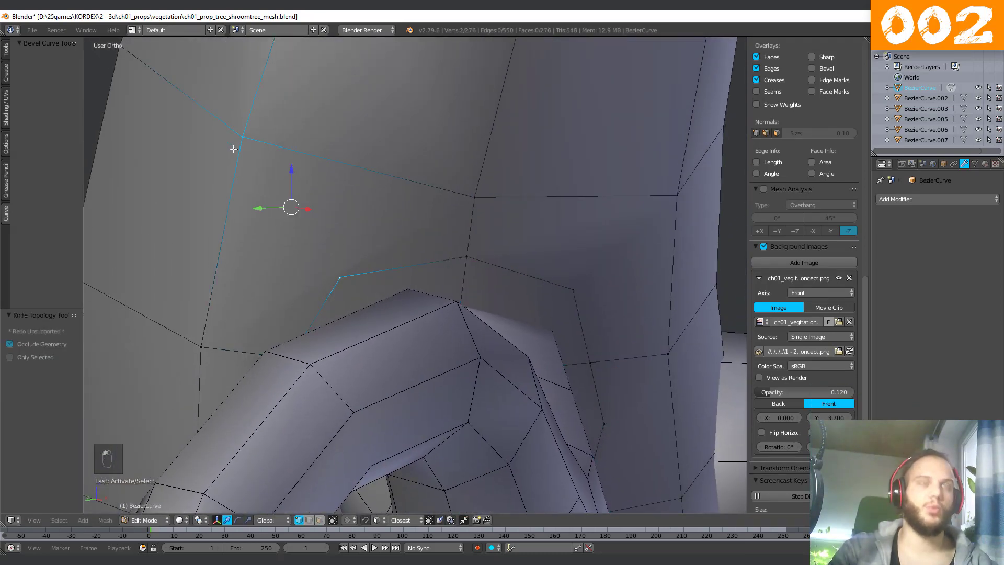
pyautogui.moveTo(515, 291); pyautogui.dragTo(694, 180, button='middle')
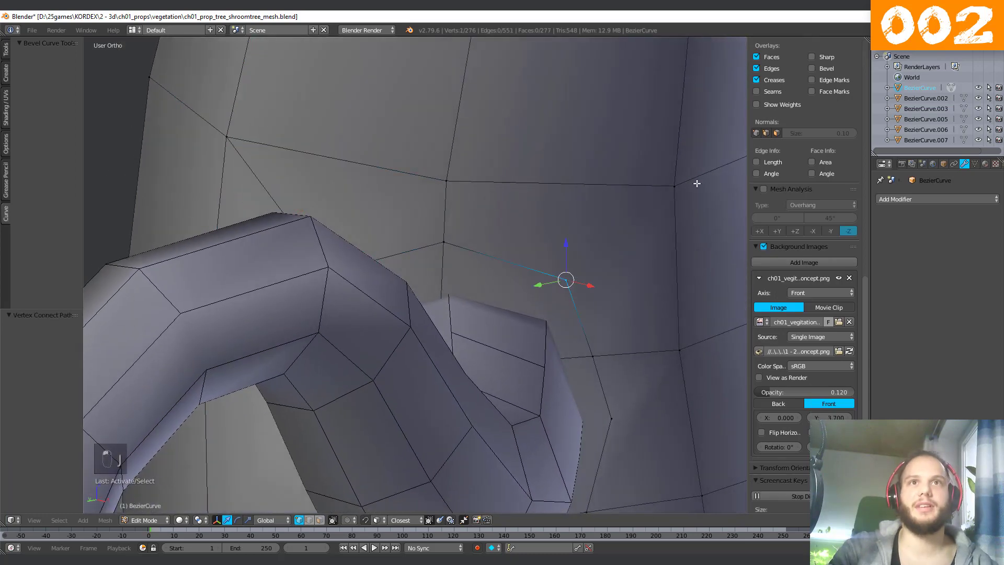
pyautogui.press('j')
pyautogui.press('j')
# Connect the loop's side vertex and its lower corner vertex to the neighbouring trunk grid vertices on the same side of the root.
pyautogui.scroll(-2, 643, 250)
pyautogui.moveTo(643, 251); pyautogui.dragTo(531, 278, button='middle')
pyautogui.rightClick(502, 313)
pyautogui.keyDown('shift'); pyautogui.rightClick(536, 273); pyautogui.keyUp('shift')
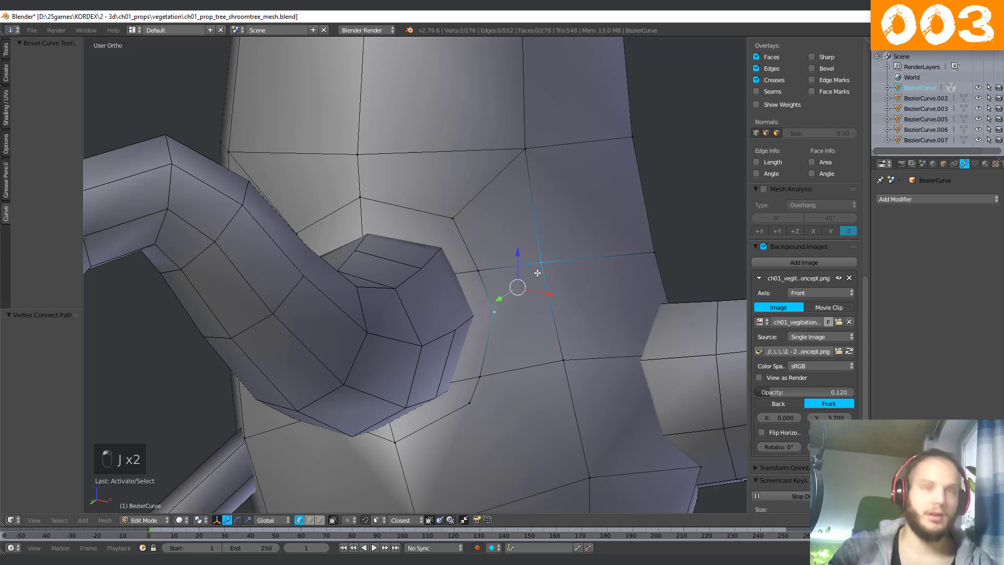
pyautogui.press('j')
pyautogui.moveTo(495, 419); pyautogui.dragTo(583, 414, button='middle')
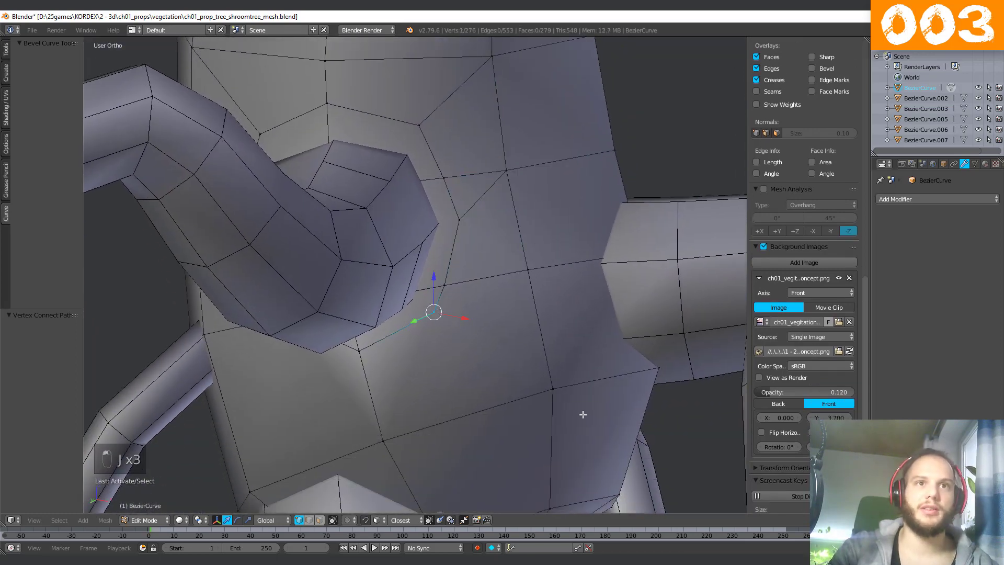
pyautogui.keyDown('shift'); pyautogui.rightClick(555, 387); pyautogui.keyUp('shift')
pyautogui.press('j')
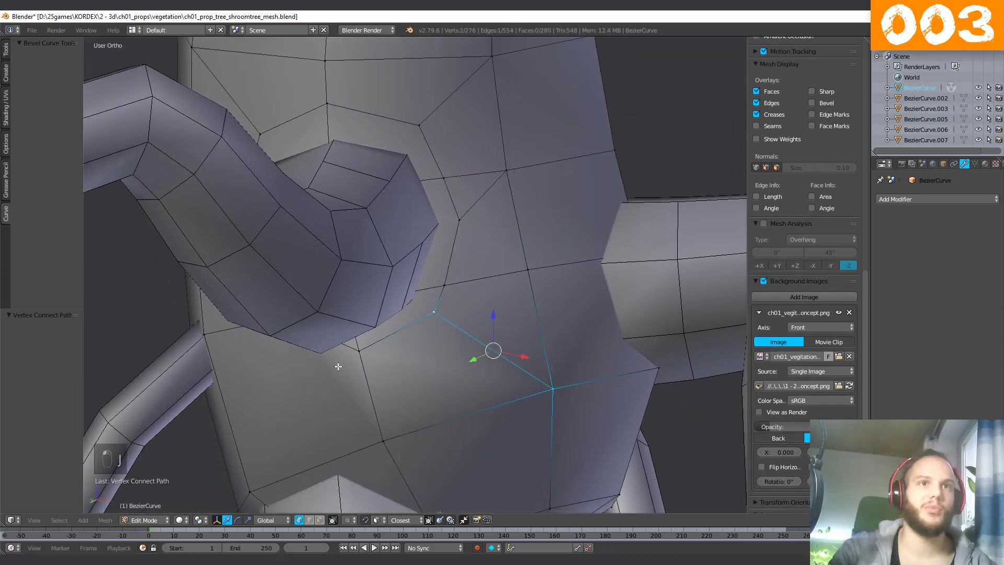
# On the root's opposite side, connect the loop's side vertex to the upper and lower neighbouring trunk vertices, forming a triangle.
pyautogui.moveTo(554, 345); pyautogui.dragTo(412, 387, button='middle')
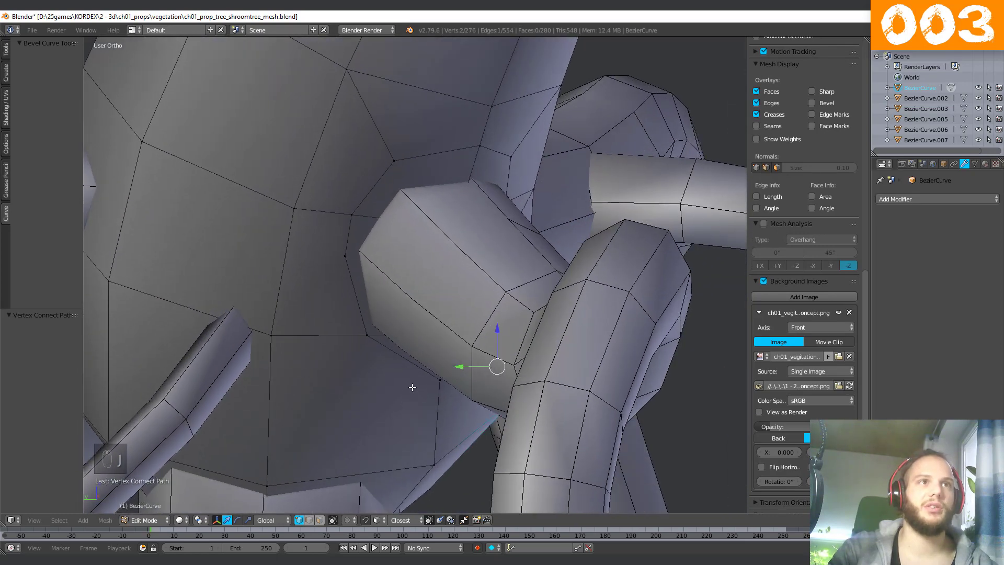
pyautogui.rightClick(343, 254)
pyautogui.keyDown('shift'); pyautogui.rightClick(294, 208); pyautogui.keyUp('shift')
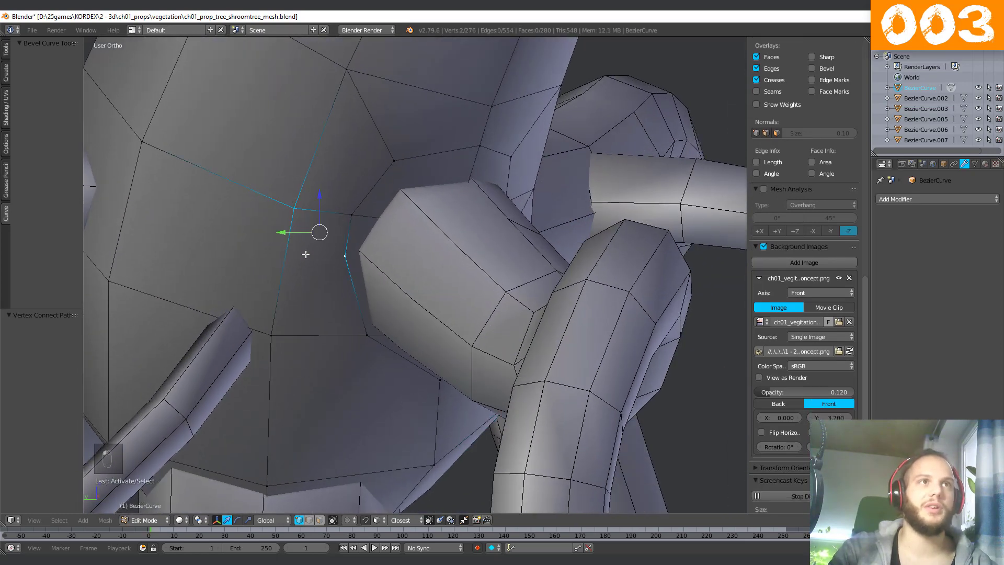
pyautogui.rightClick(293, 207)
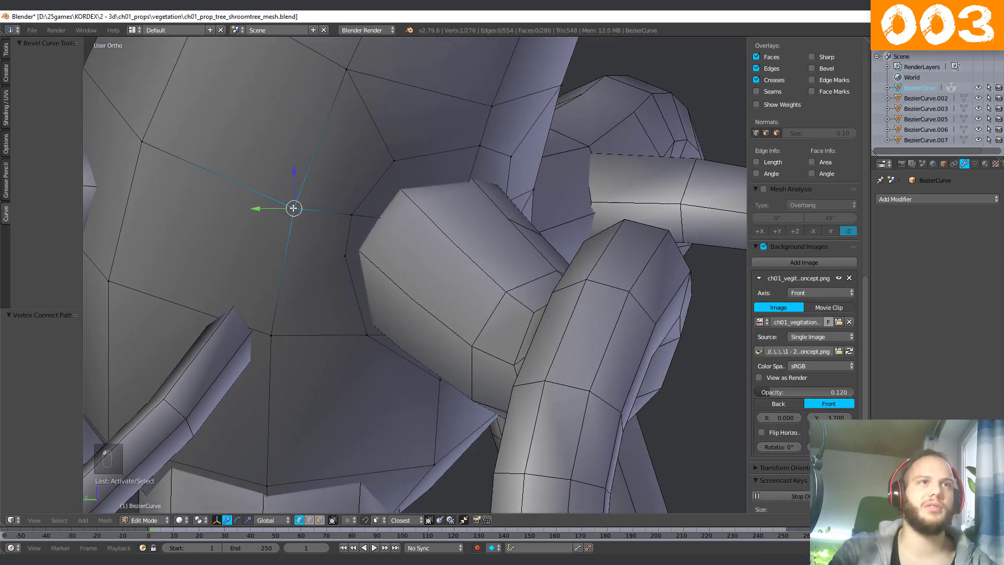
pyautogui.keyDown('shift'); pyautogui.rightClick(346, 255); pyautogui.keyUp('shift')
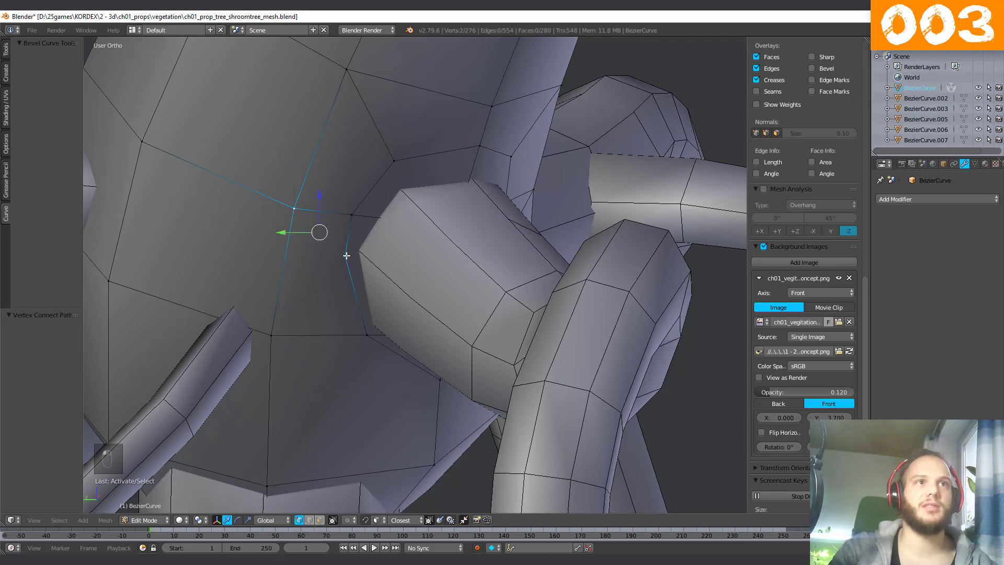
pyautogui.keyDown('shift'); pyautogui.rightClick(271, 335); pyautogui.keyUp('shift')
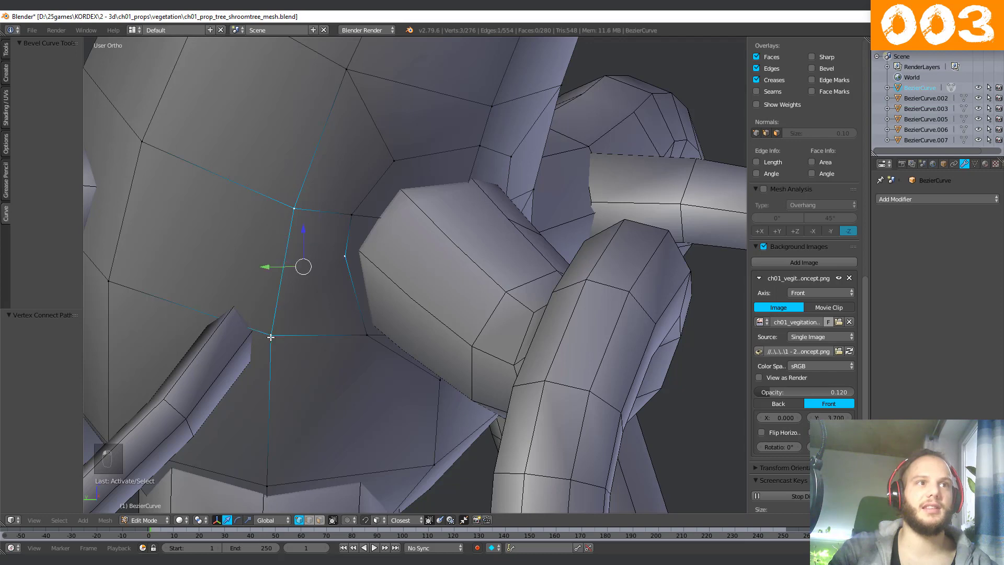
pyautogui.press('j')
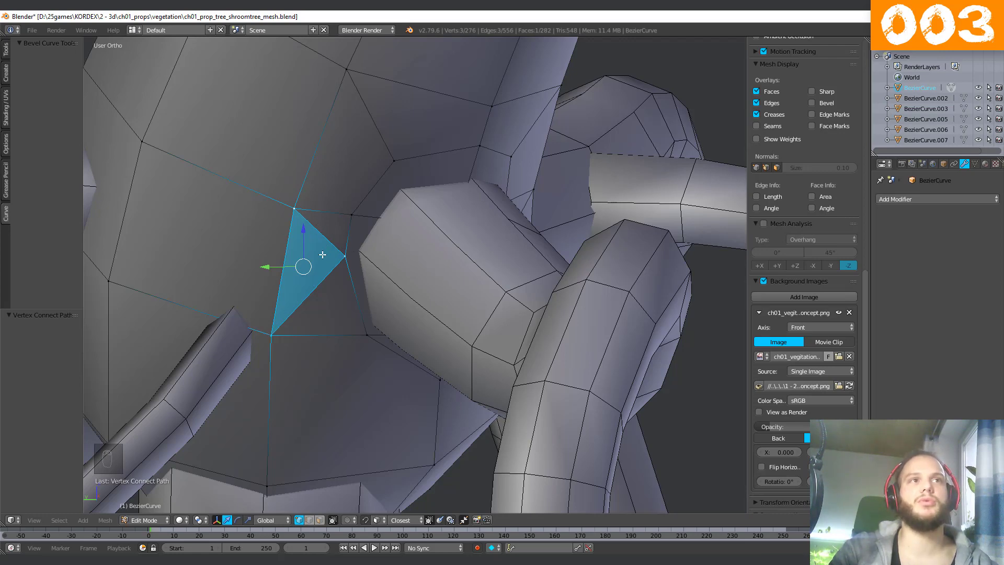
# Cut a closed edge loop into the trunk surface around the next root's base with the Knife tool.
pyautogui.moveTo(486, 297); pyautogui.dragTo(460, 323, button='middle')
pyautogui.press('k')
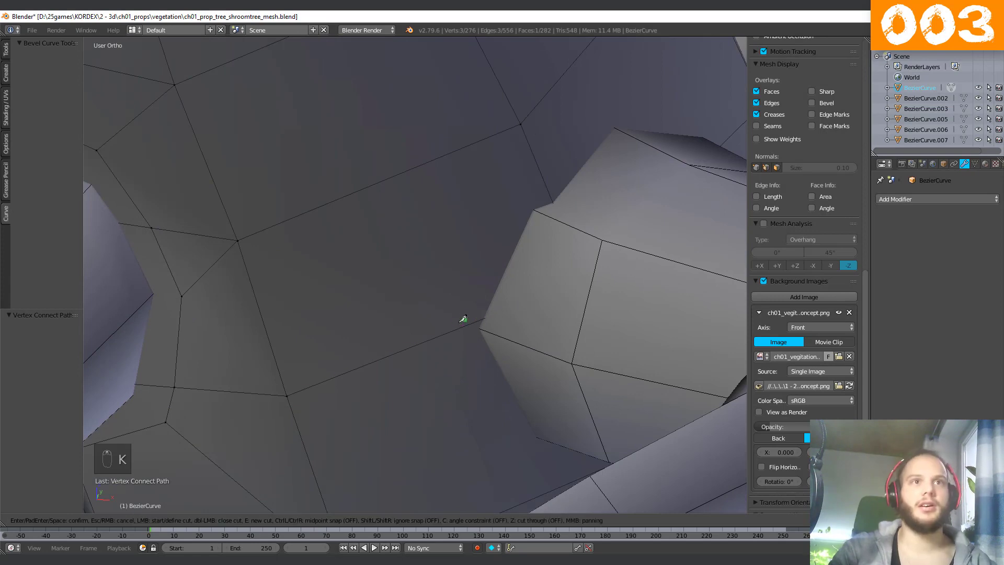
pyautogui.click(458, 328)
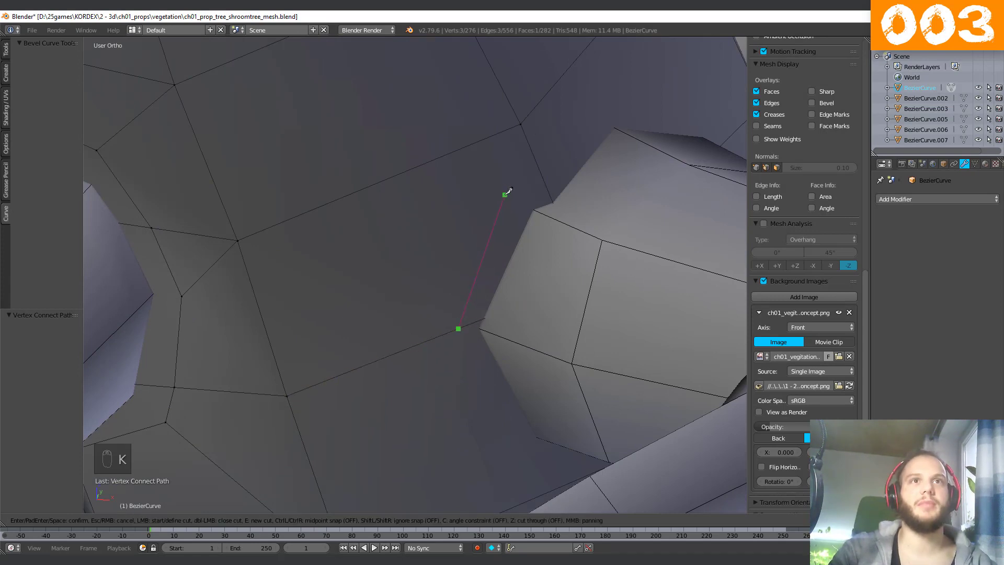
pyautogui.click(505, 194)
pyautogui.moveTo(598, 112); pyautogui.dragTo(587, 279, button='middle')
pyautogui.click(577, 295)
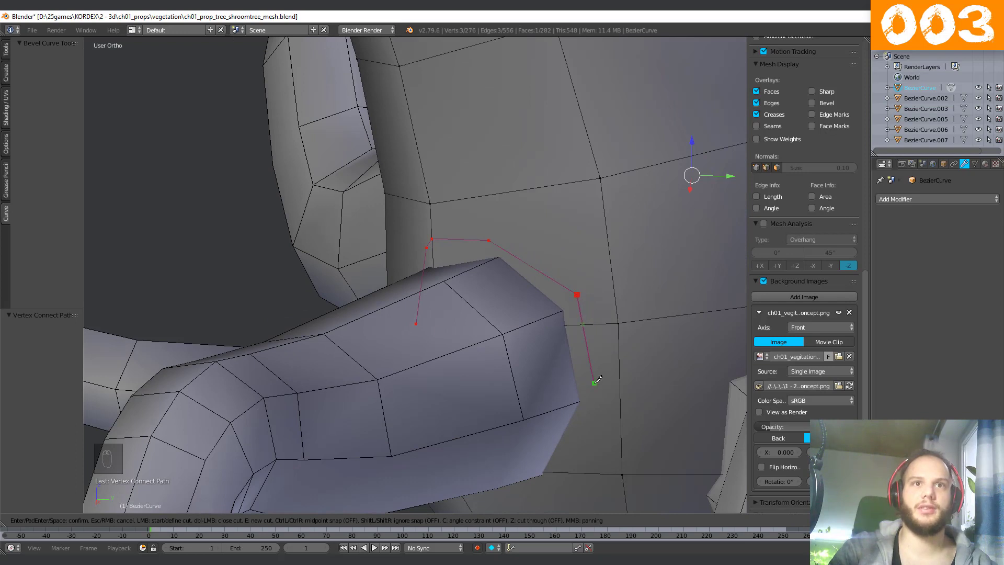
pyautogui.moveTo(591, 401); pyautogui.dragTo(570, 338, button='middle')
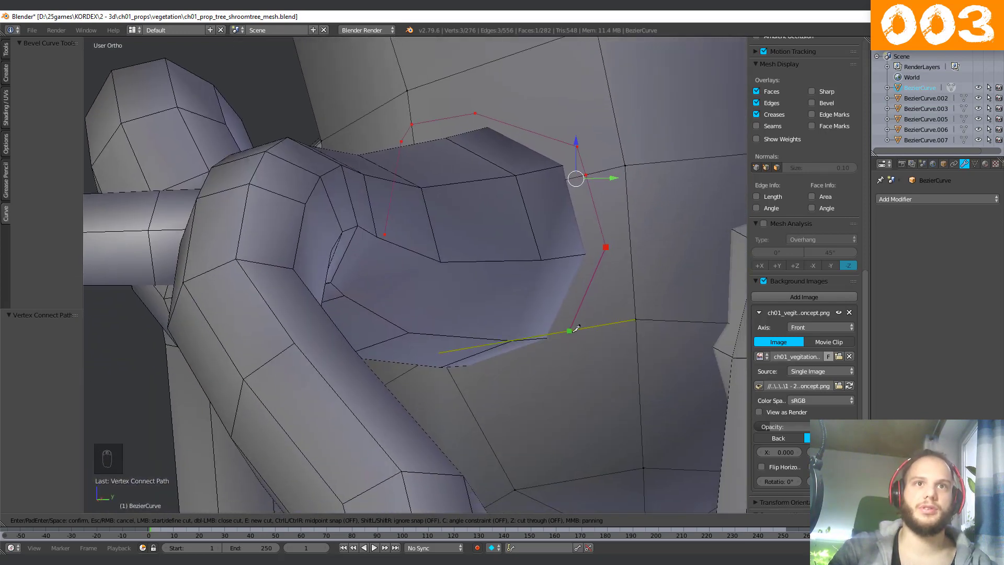
pyautogui.click(576, 329)
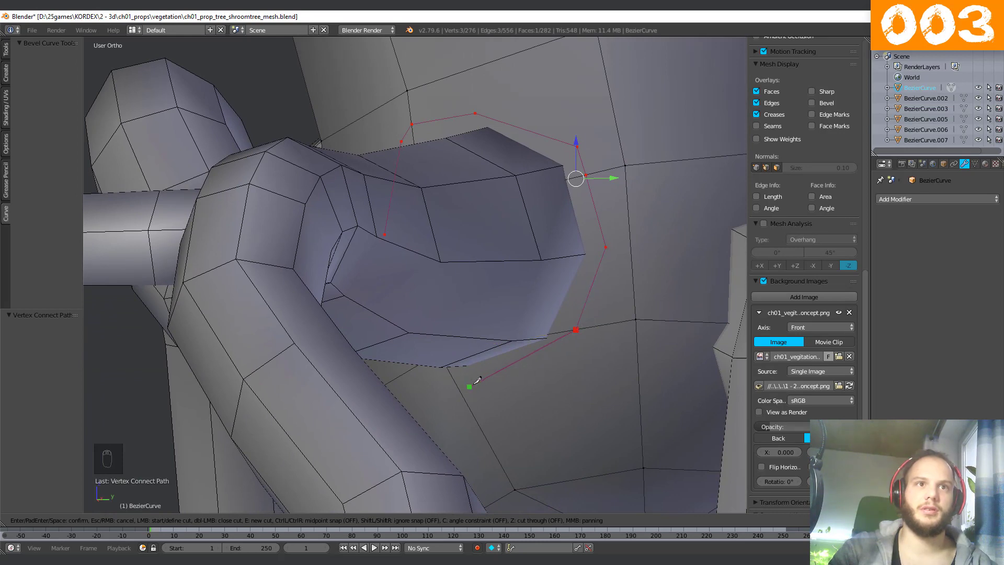
pyautogui.moveTo(477, 379); pyautogui.dragTo(541, 349, button='middle')
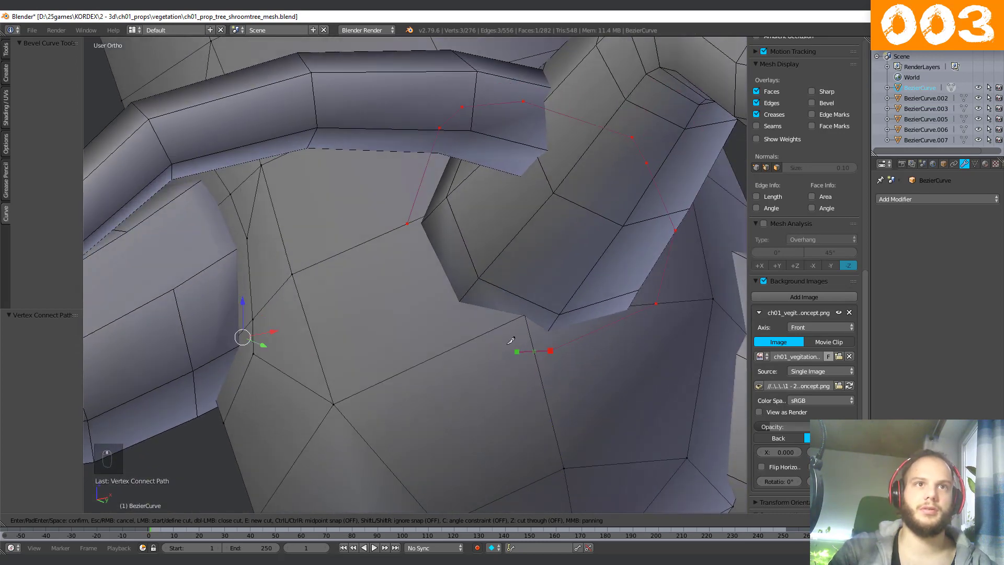
pyautogui.click(407, 223)
pyautogui.press('Return')
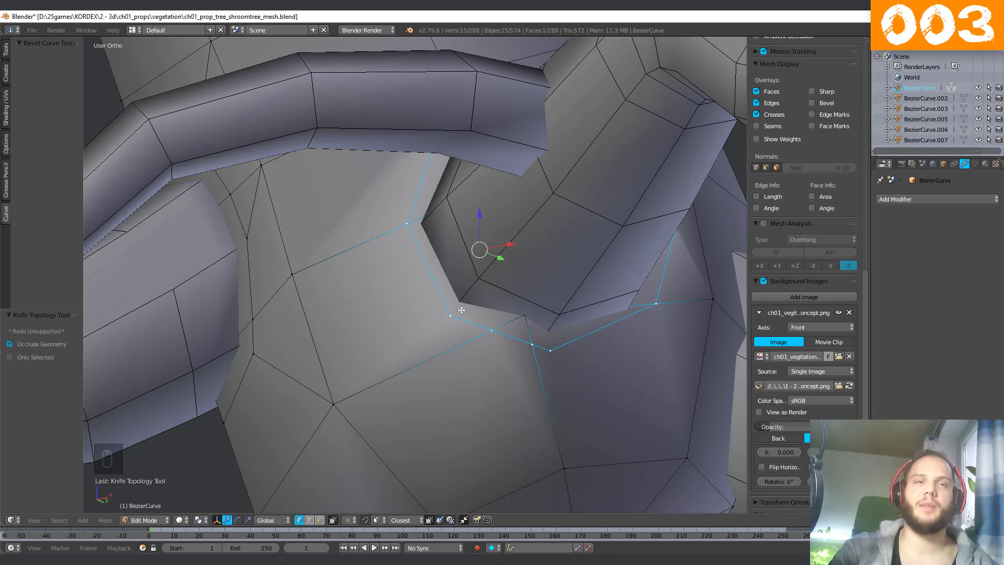
# Connect the second loop's lower corner vertex to the nearest trunk grid vertex below it.
pyautogui.rightClick(333, 404)
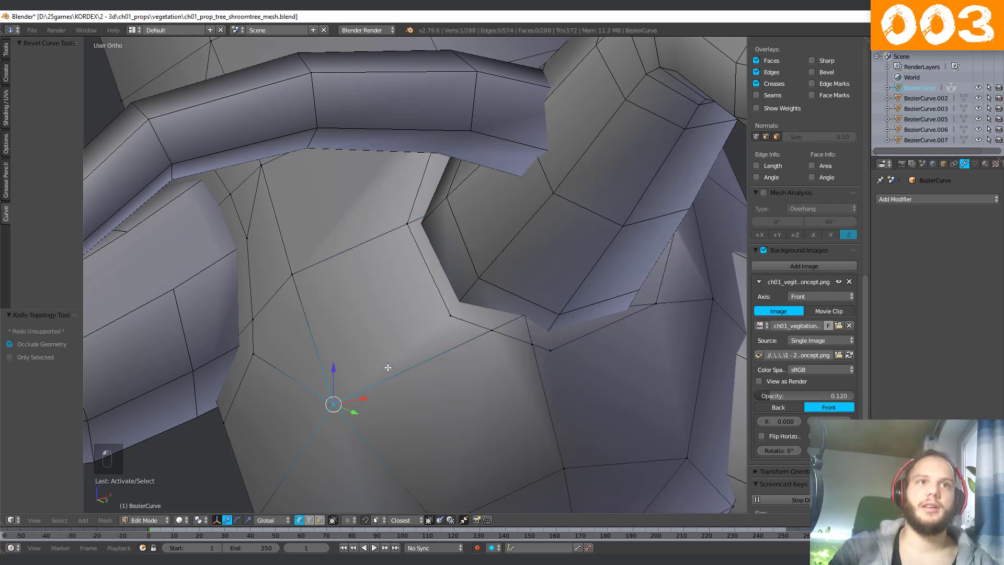
pyautogui.keyDown('shift'); pyautogui.rightClick(451, 314); pyautogui.keyUp('shift')
pyautogui.press('j')
# Slide the extra vertex below the root along the loop into the adjacent corner vertex, with a factor of 1.000.
pyautogui.moveTo(450, 310); pyautogui.dragTo(533, 341, button='middle')
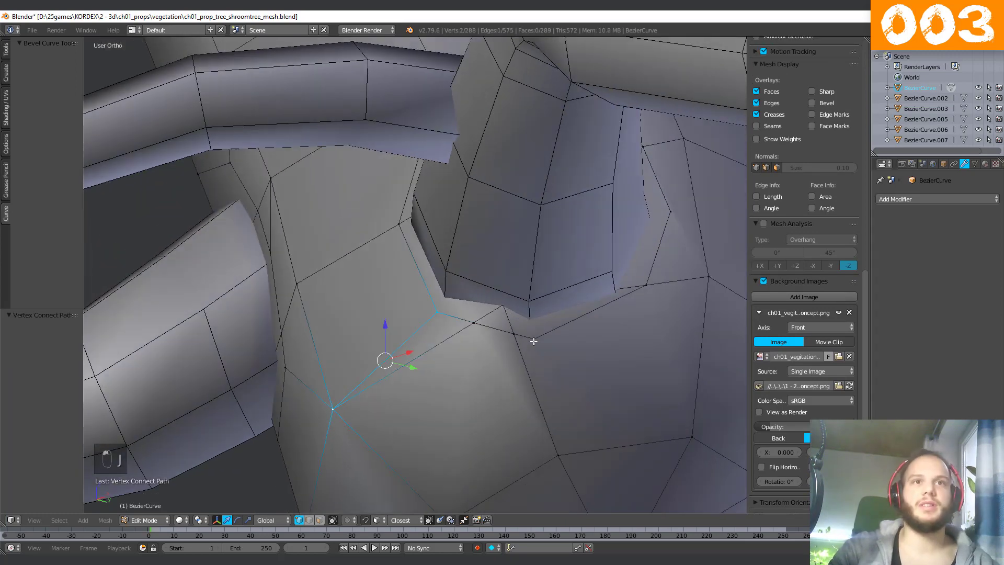
pyautogui.rightClick(515, 335)
pyautogui.press('g')
pyautogui.press('g')
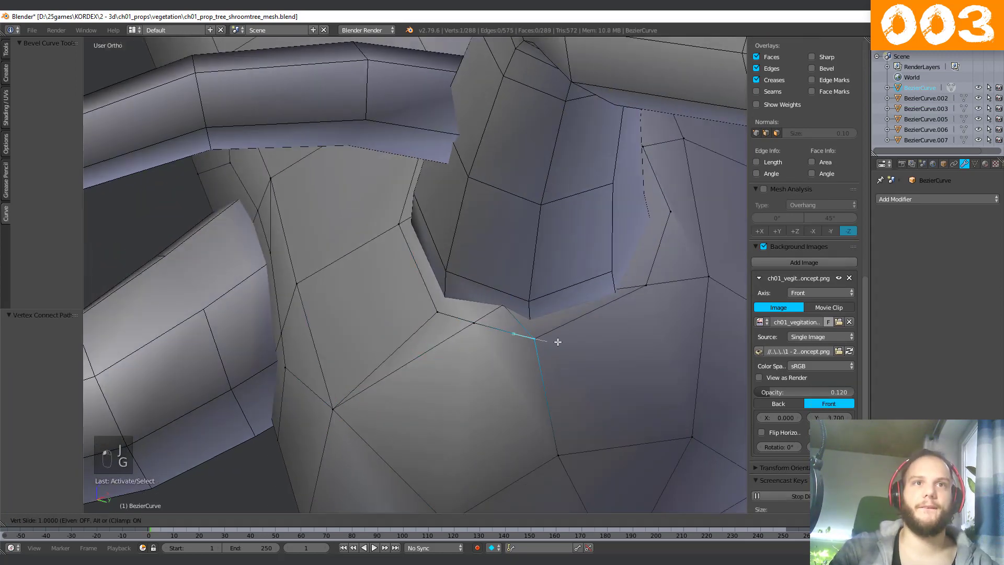
pyautogui.click(563, 341)
# Slide the loop vertex beside the root's lower side along its edge by a factor of 0.206.
pyautogui.moveTo(645, 339); pyautogui.dragTo(609, 363, button='middle')
pyautogui.rightClick(557, 316)
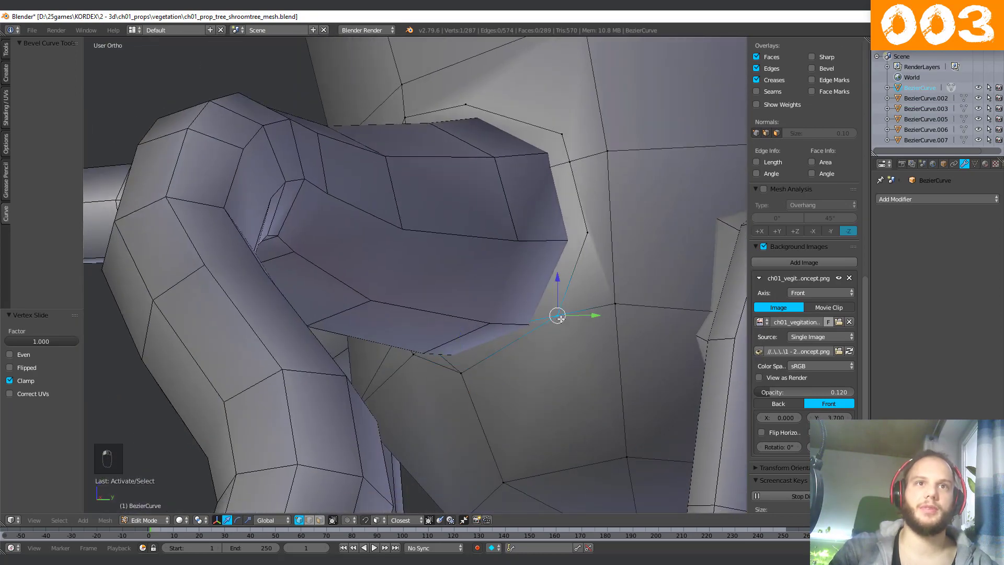
pyautogui.press('g')
pyautogui.press('g')
pyautogui.click(546, 340)
# Connect the second loop's side vertex to the upper and lower neighbouring trunk vertices.
pyautogui.moveTo(583, 194); pyautogui.dragTo(616, 309, button='middle')
pyautogui.rightClick(630, 361)
pyautogui.keyDown('shift'); pyautogui.rightClick(607, 291); pyautogui.keyUp('shift')
pyautogui.keyDown('shift'); pyautogui.rightClick(621, 216); pyautogui.keyUp('shift')
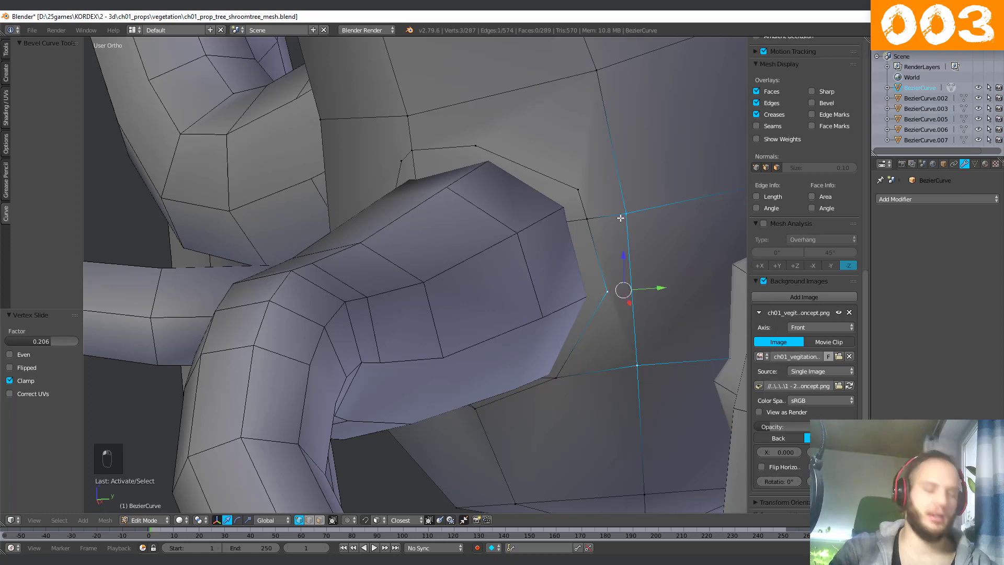
pyautogui.press('j')
# Connect the loop's two vertices above the root to the nearest trunk grid vertices above them, one edge each.
pyautogui.rightClick(578, 189)
pyautogui.keyDown('shift'); pyautogui.rightClick(588, 81); pyautogui.keyUp('shift')
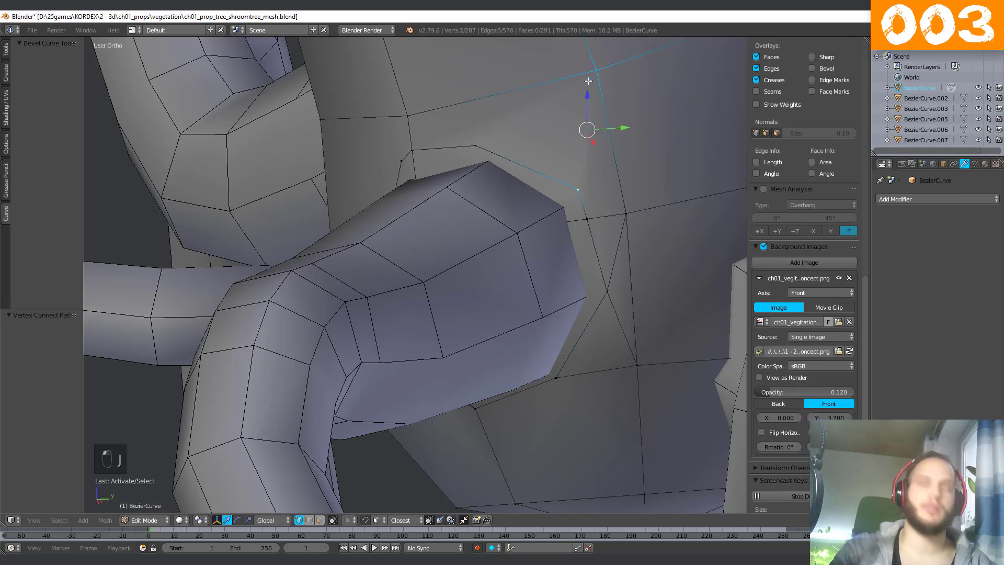
pyautogui.press('j')
pyautogui.moveTo(555, 155); pyautogui.dragTo(556, 150, button='middle')
pyautogui.rightClick(512, 124)
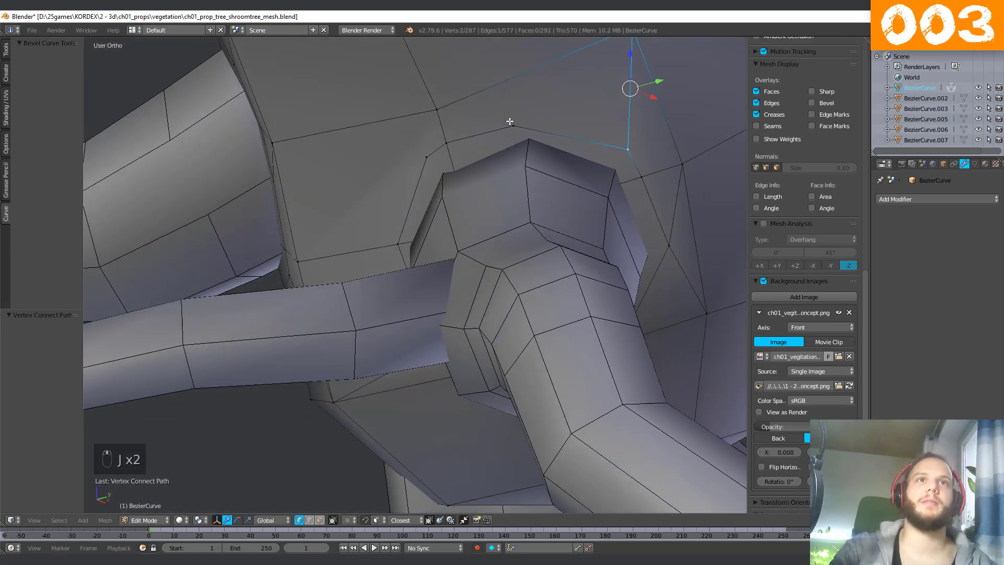
pyautogui.keyDown('shift'); pyautogui.rightClick(438, 108); pyautogui.keyUp('shift')
pyautogui.press('j')
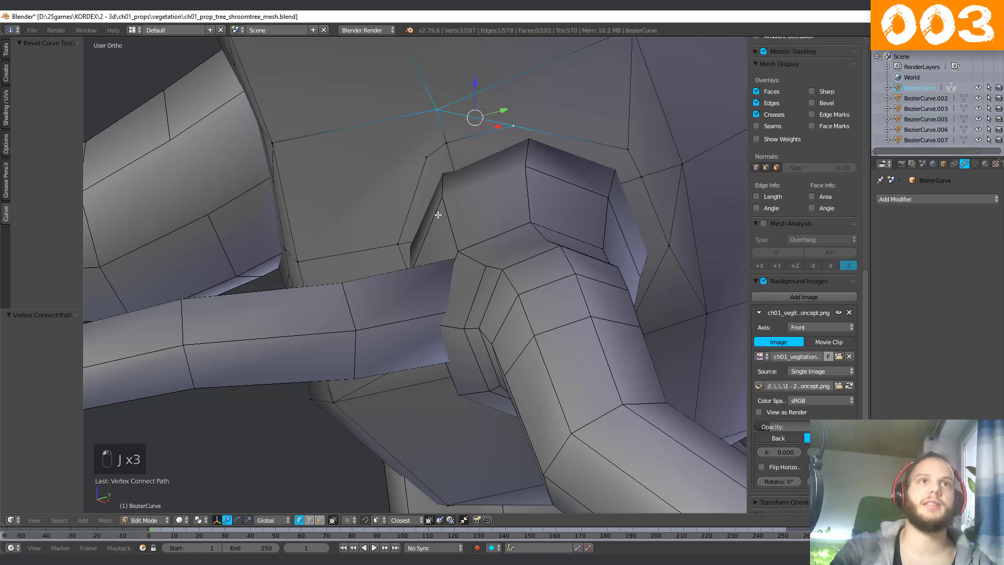
# Connect the loop's upper vertex on the root's other side to the neighbouring trunk grid vertex beside it.
pyautogui.moveTo(439, 208); pyautogui.dragTo(465, 230, button='middle')
pyautogui.rightClick(444, 162)
pyautogui.keyDown('shift'); pyautogui.rightClick(264, 164); pyautogui.keyUp('shift')
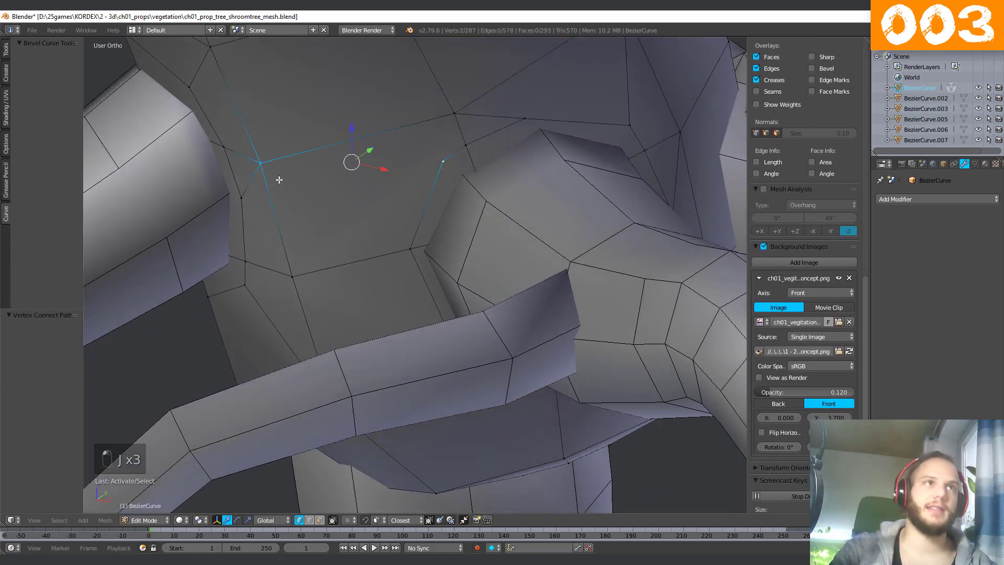
pyautogui.press('j')
# Knife-cut a line on the trunk around the upper half of the next thick root's base.
pyautogui.moveTo(291, 217); pyautogui.dragTo(369, 315, button='middle')
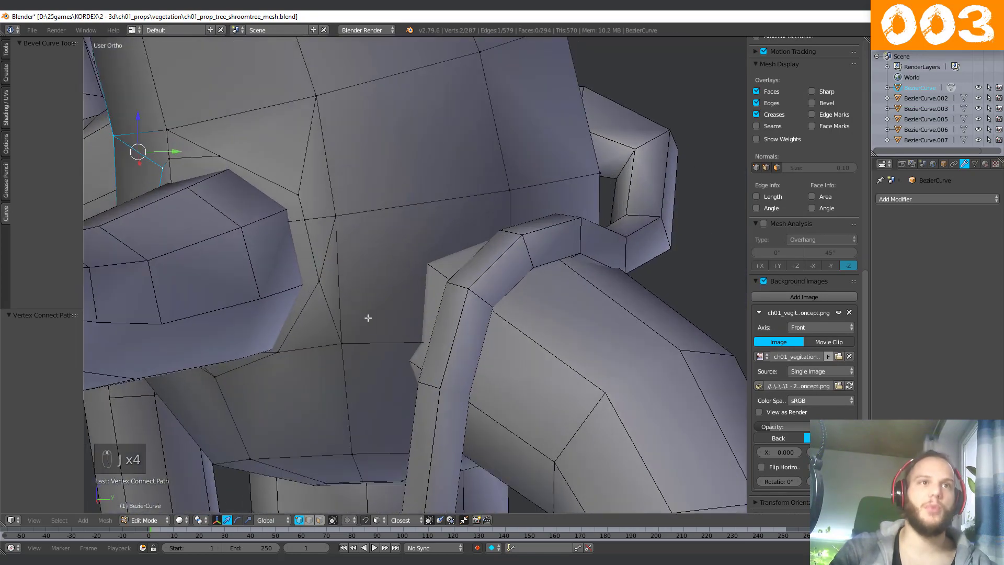
pyautogui.press('k')
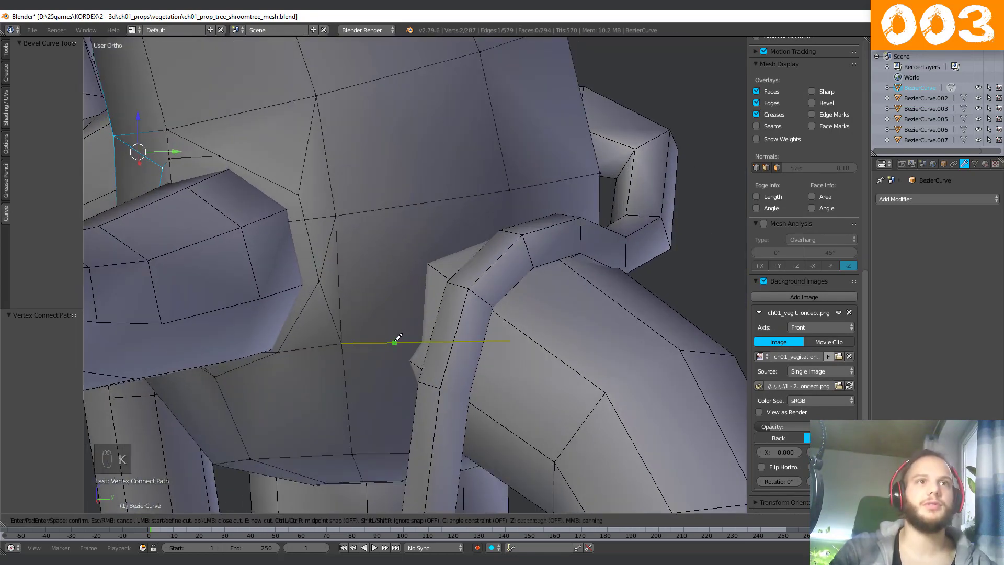
pyautogui.click(394, 343)
pyautogui.click(413, 257)
pyautogui.moveTo(413, 258); pyautogui.dragTo(432, 253, button='middle')
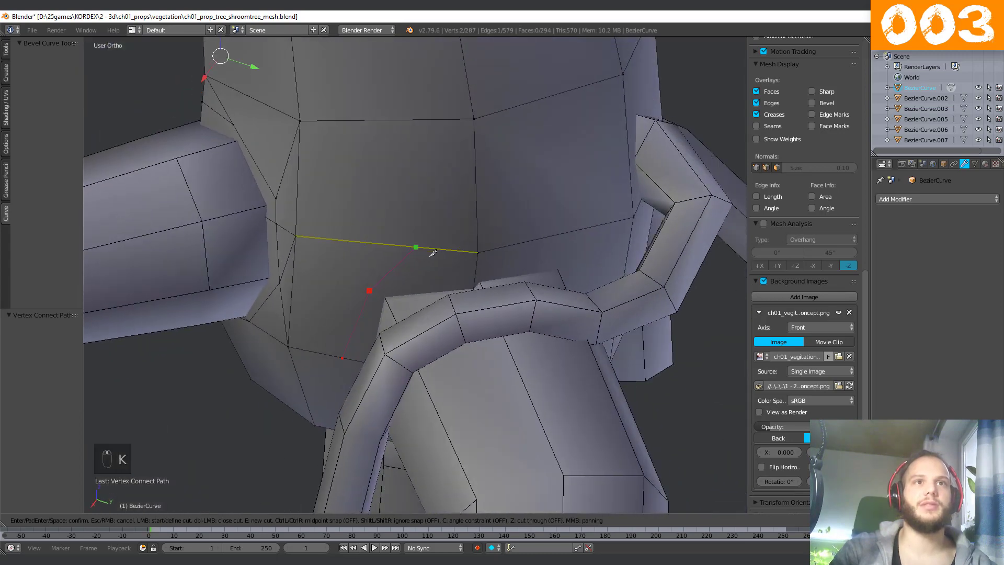
pyautogui.click(476, 266)
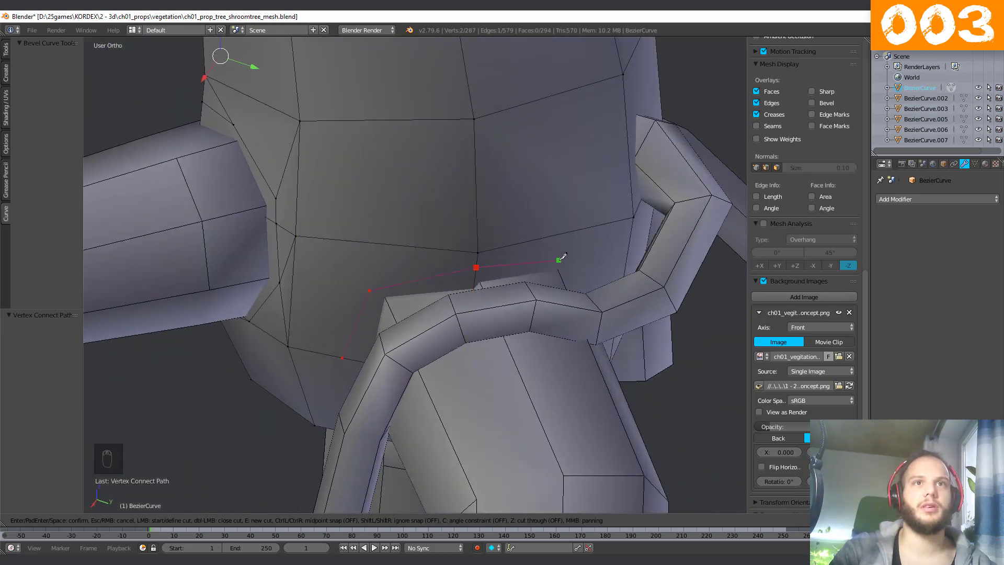
pyautogui.moveTo(562, 256); pyautogui.dragTo(525, 269, button='middle')
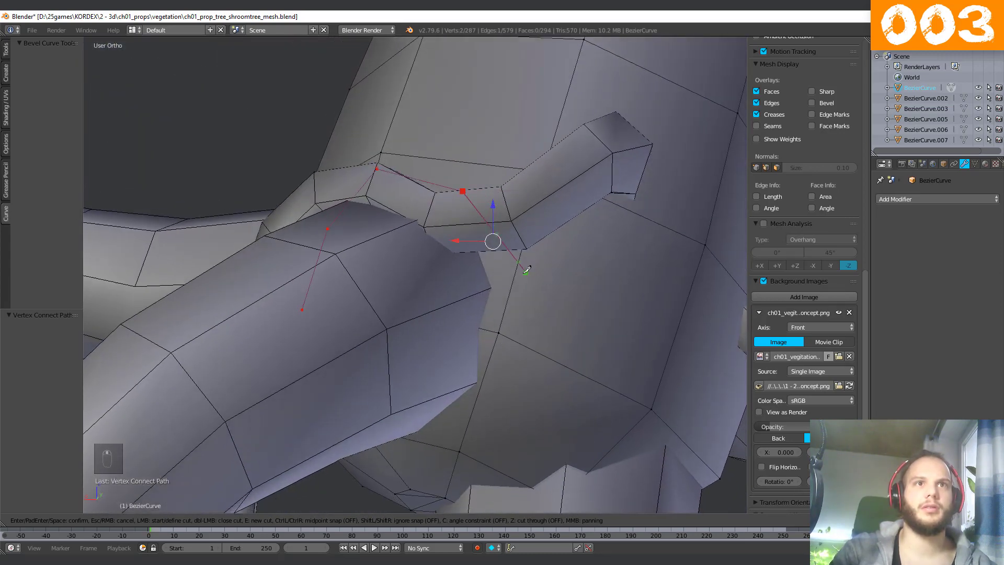
pyautogui.click(514, 278)
pyautogui.press('Return')
# Knife-cut the trunk face below the same root's far side, between its two neighbouring grid edges.
pyautogui.moveTo(514, 279); pyautogui.dragTo(492, 352, button='middle')
pyautogui.press('k')
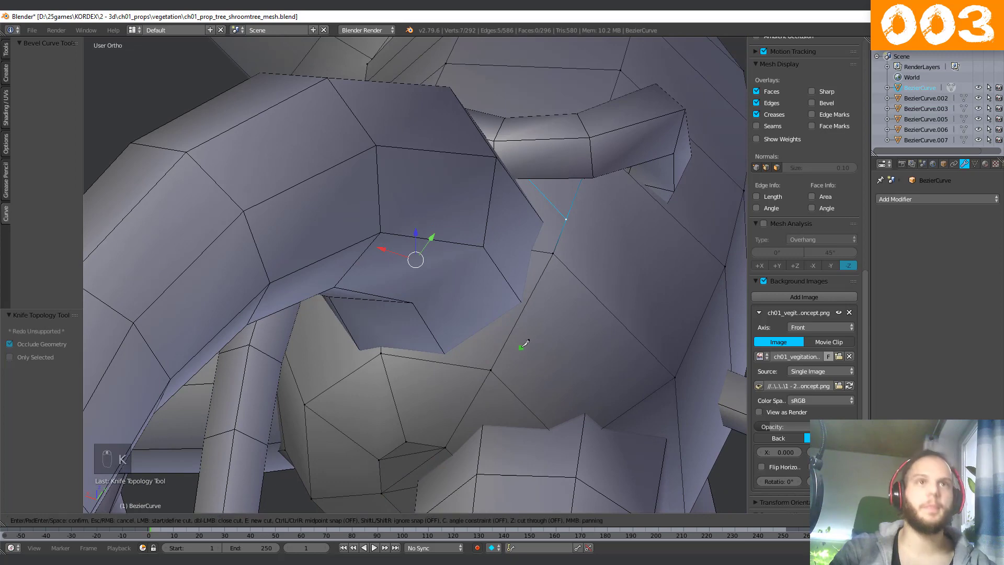
pyautogui.click(510, 333)
pyautogui.click(462, 360)
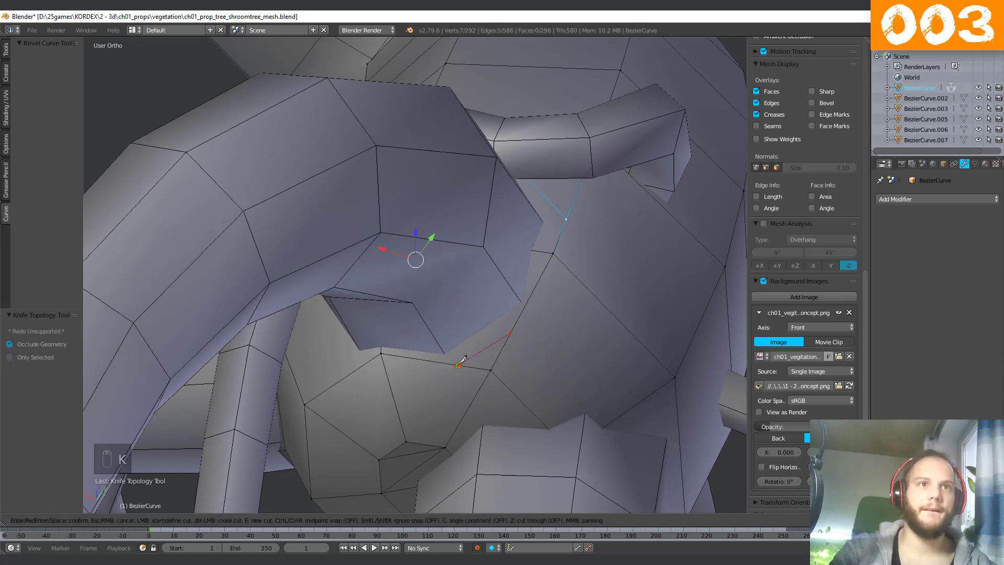
pyautogui.press('Return')
# Close the loop around the root base with a knife cut from the trunk's underside up to the loop's first vertex.
pyautogui.moveTo(462, 359); pyautogui.dragTo(461, 296, button='middle')
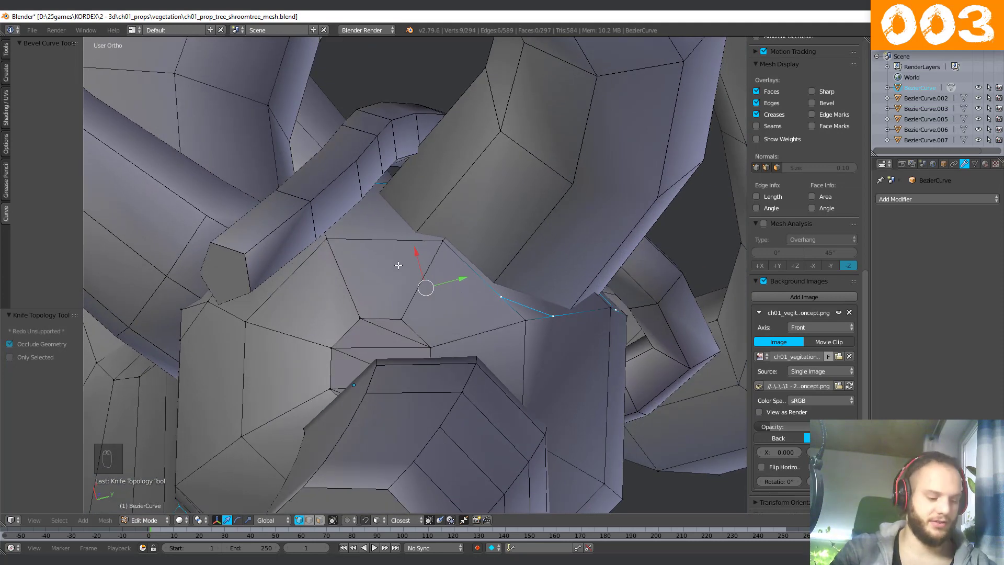
pyautogui.press('k')
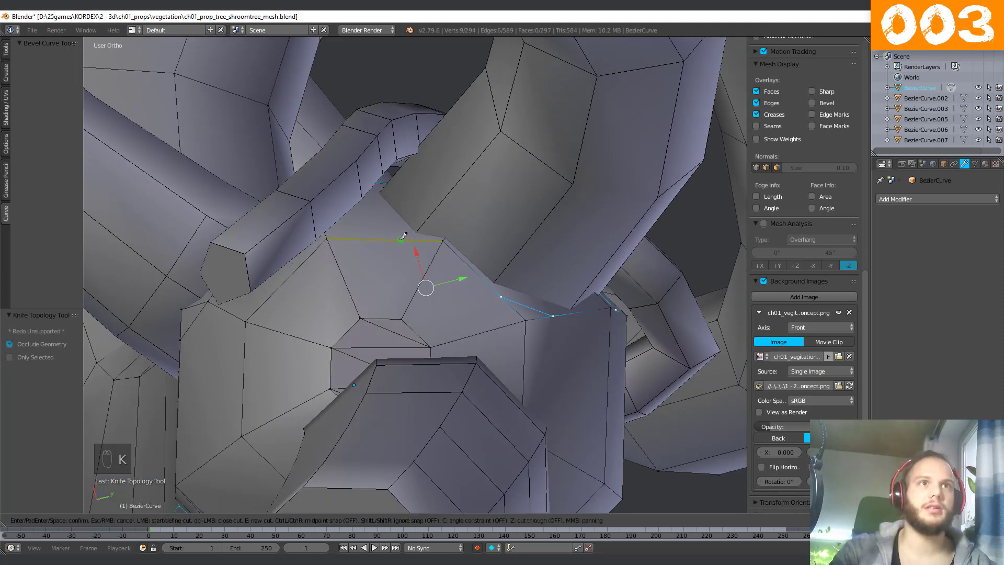
pyautogui.moveTo(403, 236); pyautogui.dragTo(413, 280, button='middle')
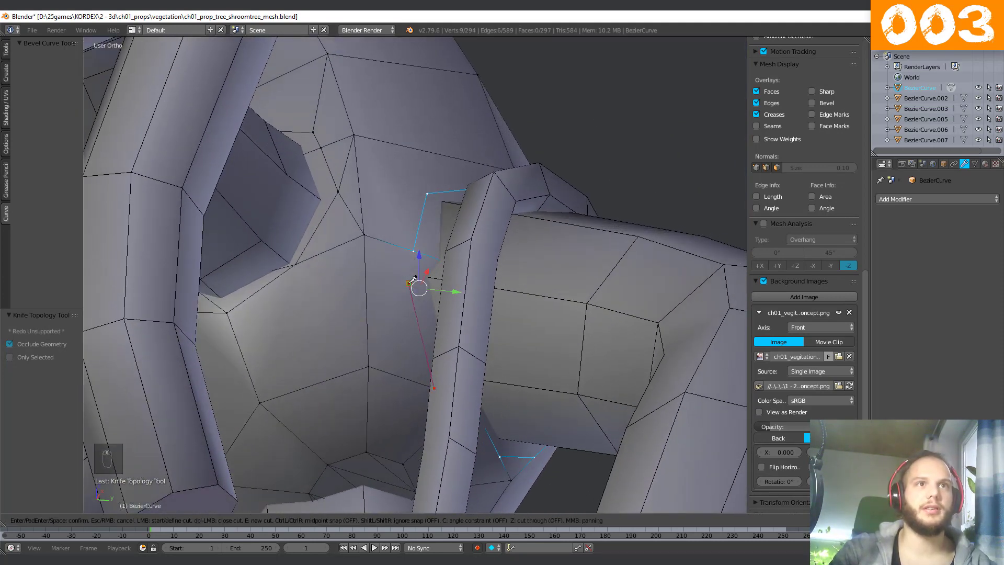
pyautogui.press('Return')
# Connect the loop's lower side vertex to the trunk grid vertices diagonally above and below it.
pyautogui.moveTo(417, 244); pyautogui.dragTo(393, 290, button='middle')
pyautogui.press('j')
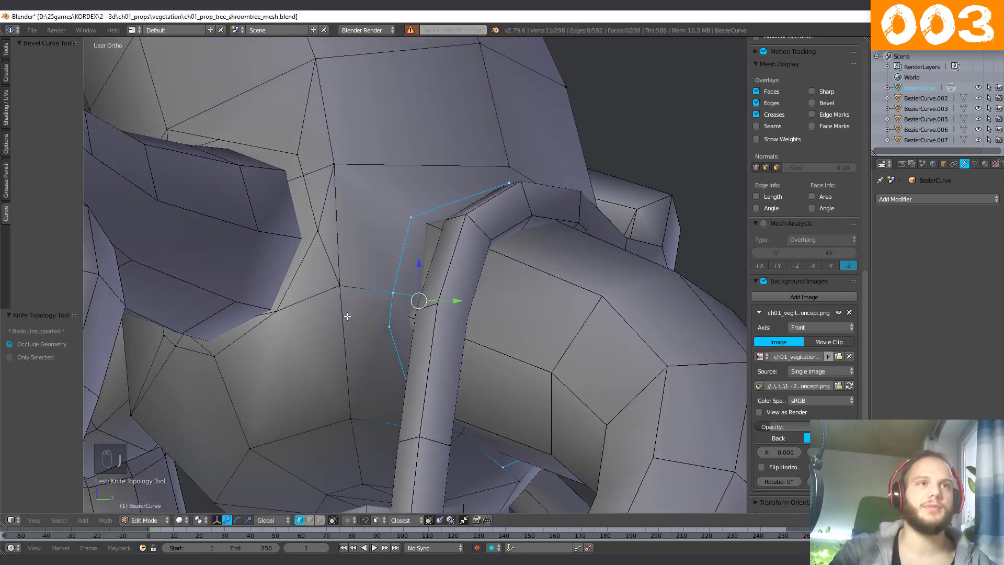
pyautogui.rightClick(339, 287)
pyautogui.keyDown('shift'); pyautogui.rightClick(354, 444); pyautogui.keyUp('shift')
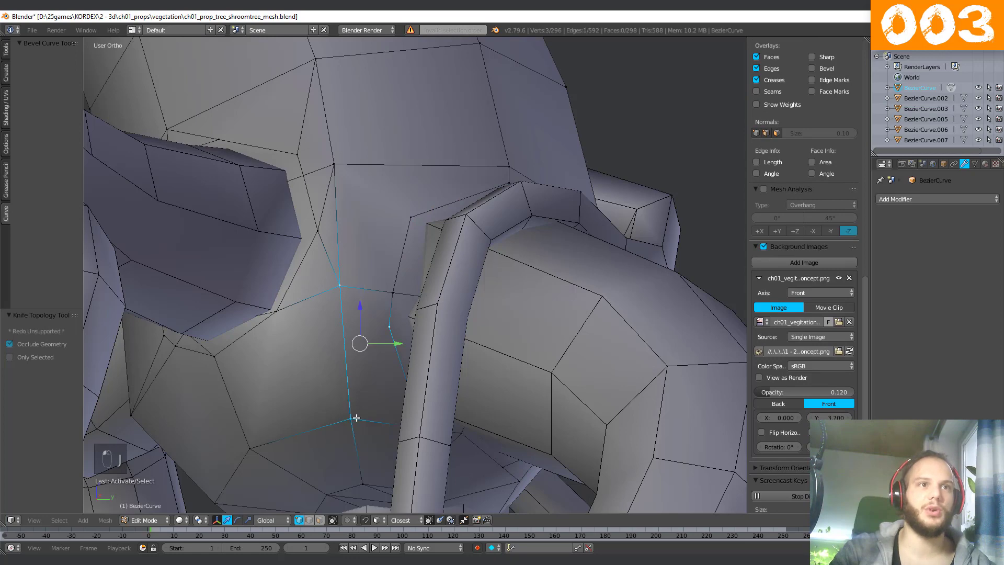
pyautogui.press('j')
pyautogui.moveTo(407, 320); pyautogui.dragTo(392, 333, button='middle')
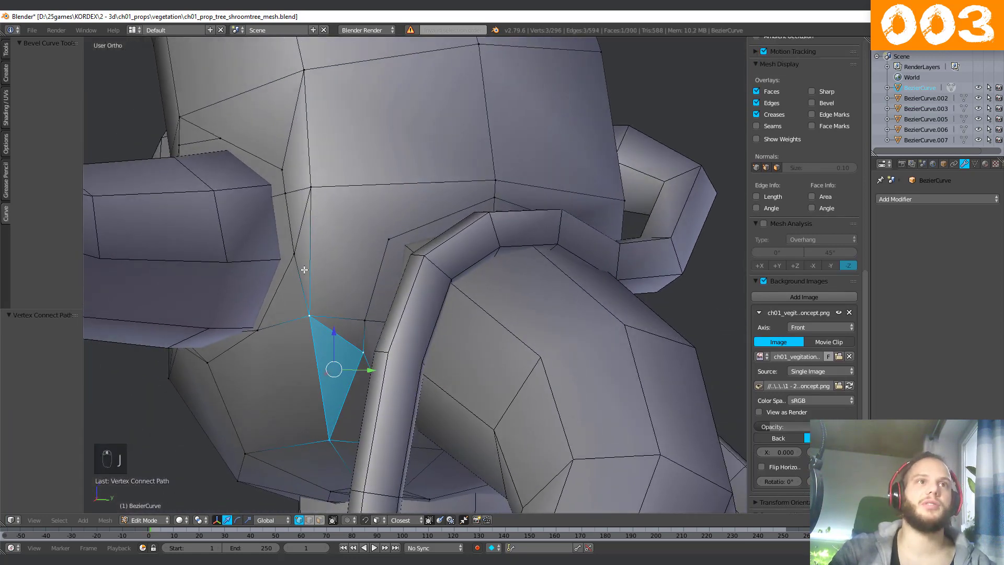
# Connect the loop's upper corner vertex to the two adjacent trunk grid vertices beside it.
pyautogui.rightClick(309, 316)
pyautogui.keyDown('shift'); pyautogui.rightClick(388, 239); pyautogui.keyUp('shift')
pyautogui.keyDown('shift'); pyautogui.rightClick(313, 187); pyautogui.keyUp('shift')
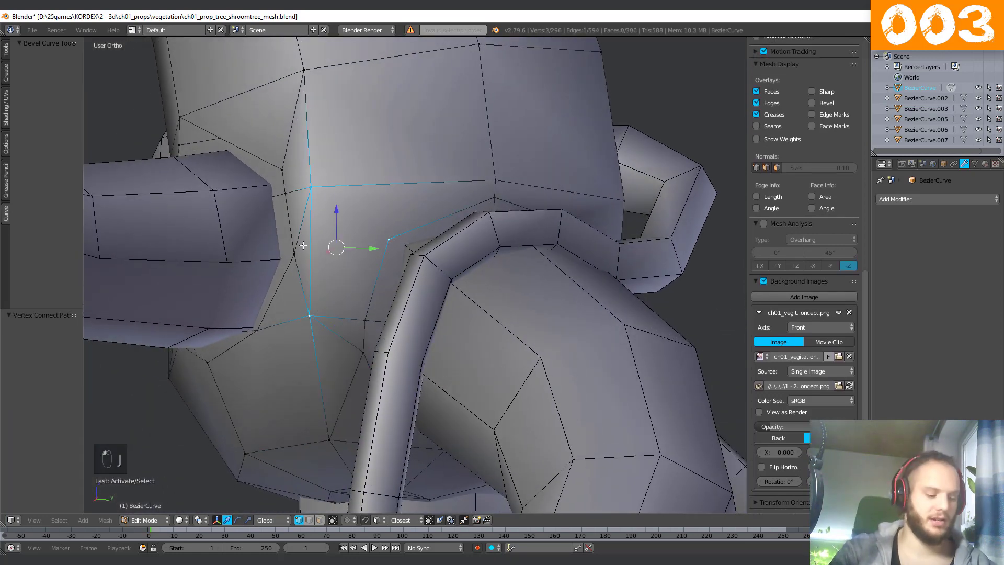
pyautogui.press('j')
# Connect the loop's other upper corner vertex to the two nearest trunk grid vertices, and leave the trunk's Edit Mode with nothing selected.
pyautogui.moveTo(529, 233); pyautogui.dragTo(416, 197, button='middle')
pyautogui.rightClick(421, 208)
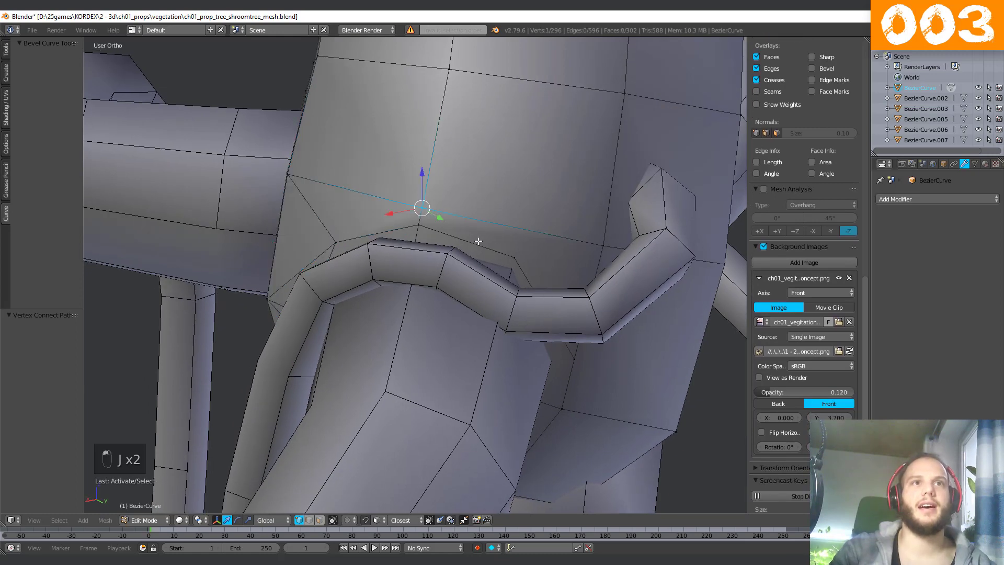
pyautogui.keyDown('shift'); pyautogui.rightClick(514, 257); pyautogui.keyUp('shift')
pyautogui.keyDown('shift'); pyautogui.rightClick(601, 245); pyautogui.keyUp('shift')
pyautogui.press('j')
pyautogui.moveTo(596, 244); pyautogui.dragTo(476, 261, button='middle')
pyautogui.moveTo(459, 225); pyautogui.dragTo(352, 287, button='middle')
pyautogui.press('a')
pyautogui.press('Tab')
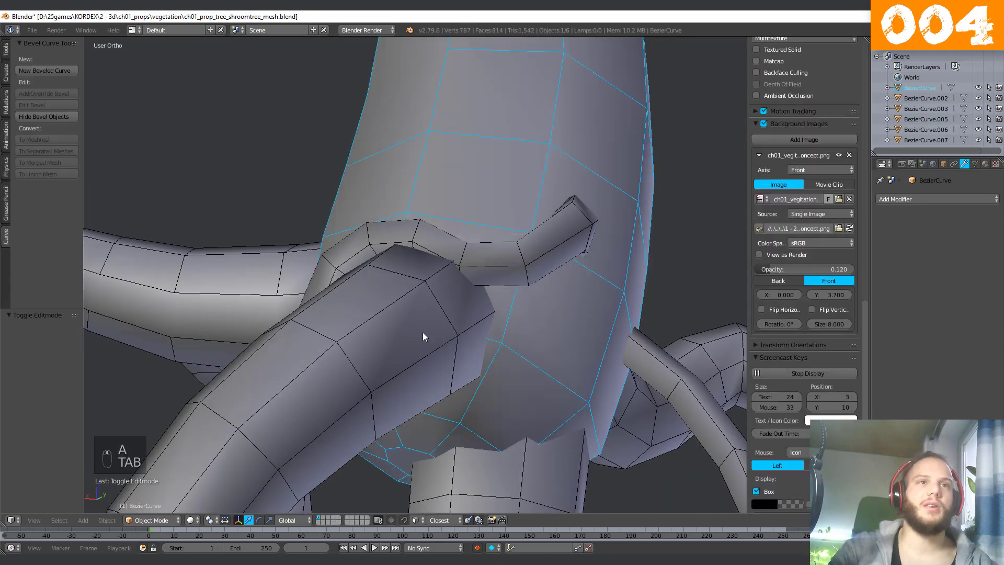
pyautogui.rightClick(424, 335)
pyautogui.press('Tab')
pyautogui.moveTo(439, 331); pyautogui.dragTo(359, 321, button='middle')
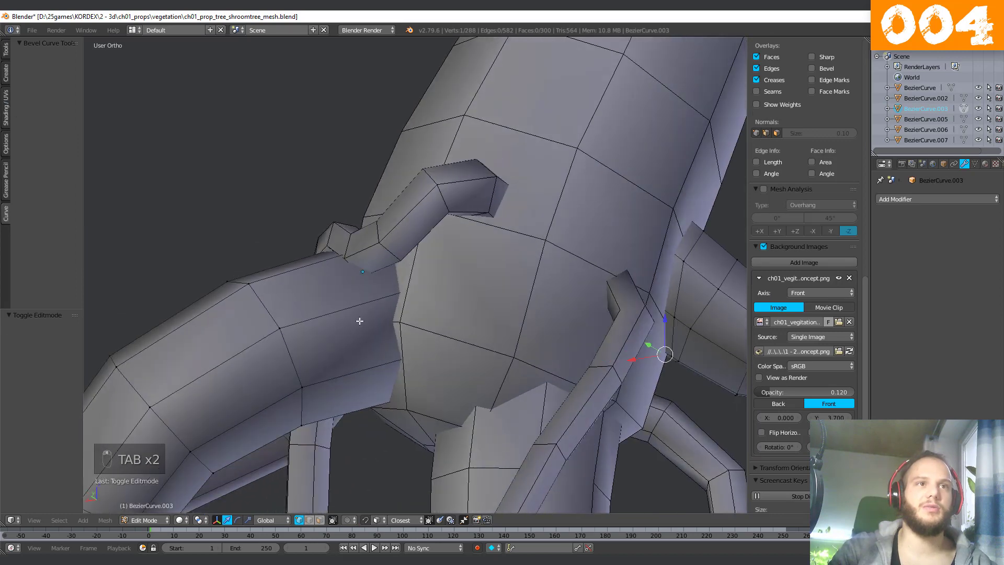
pyautogui.scroll(2, 353, 355)
pyautogui.moveTo(347, 381); pyautogui.dragTo(378, 325, button='middle')
pyautogui.scroll(-2, 334, 321)
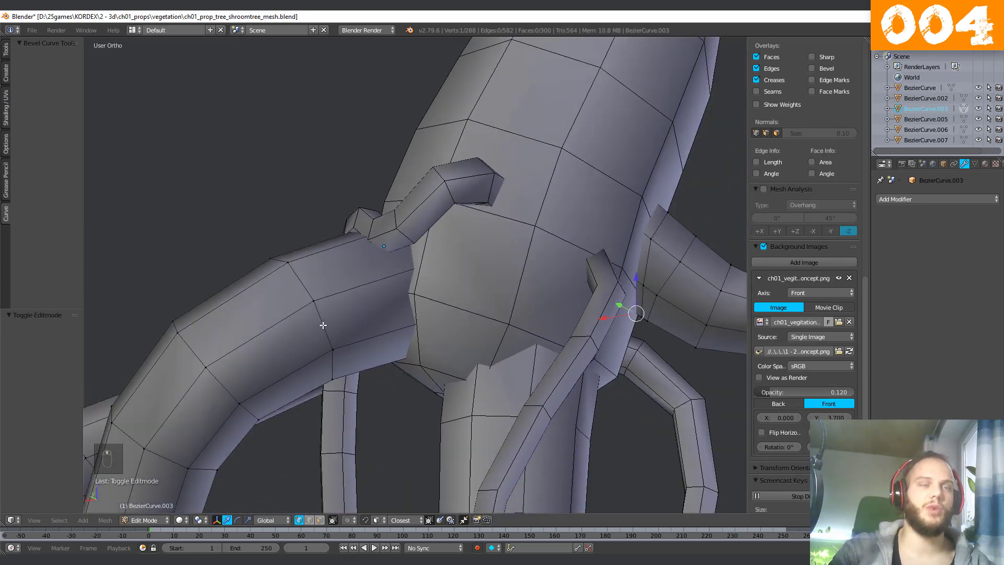
pyautogui.press('Tab')
pyautogui.press('KP_Divide')
pyautogui.press('Tab')
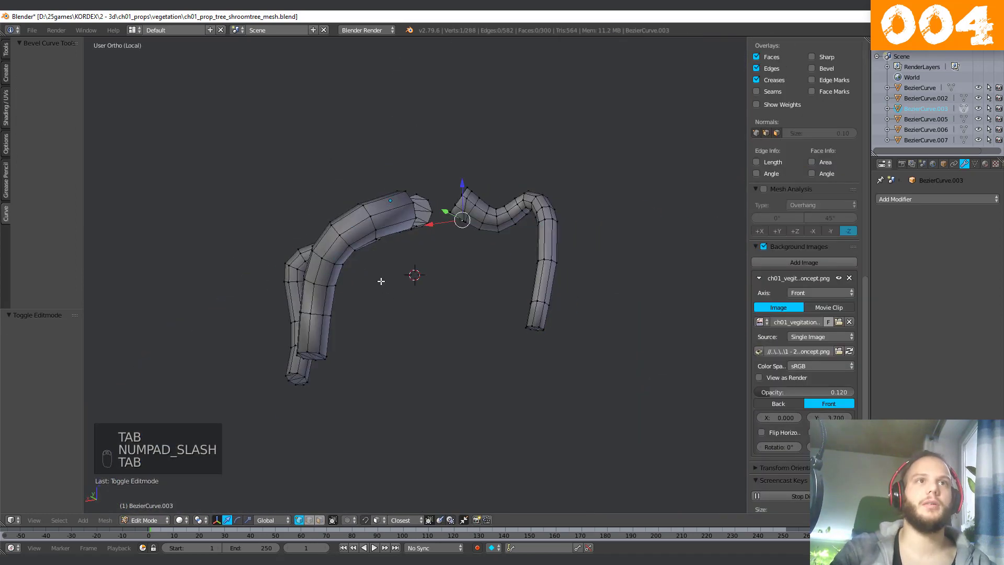
pyautogui.press('Tab')
pyautogui.press('KP_Divide')
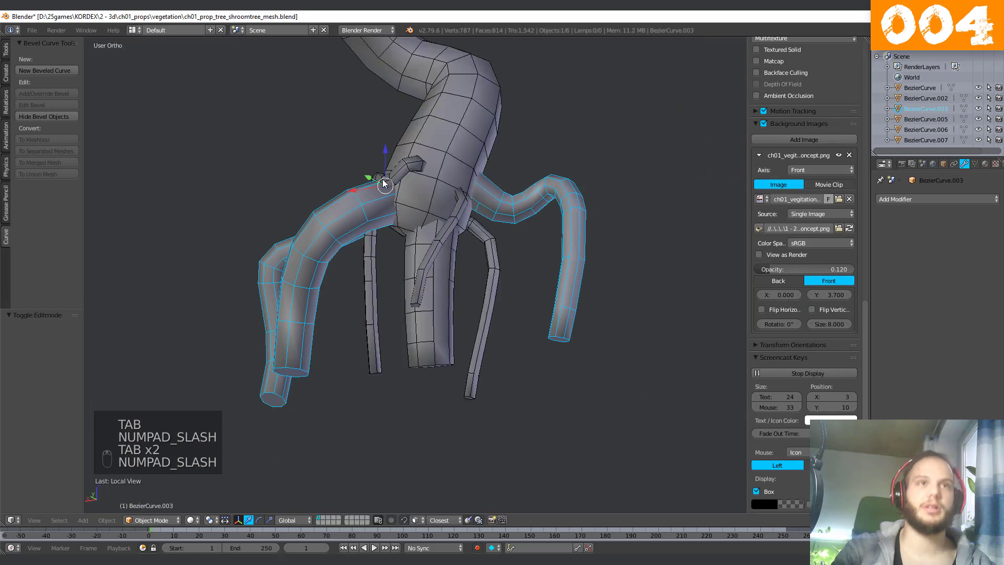
# Isolate the trunk and the thick roots together in local view, hiding the thin roots and the central stem.
pyautogui.moveTo(377, 174); pyautogui.dragTo(465, 234, button='middle')
pyautogui.rightClick(444, 245)
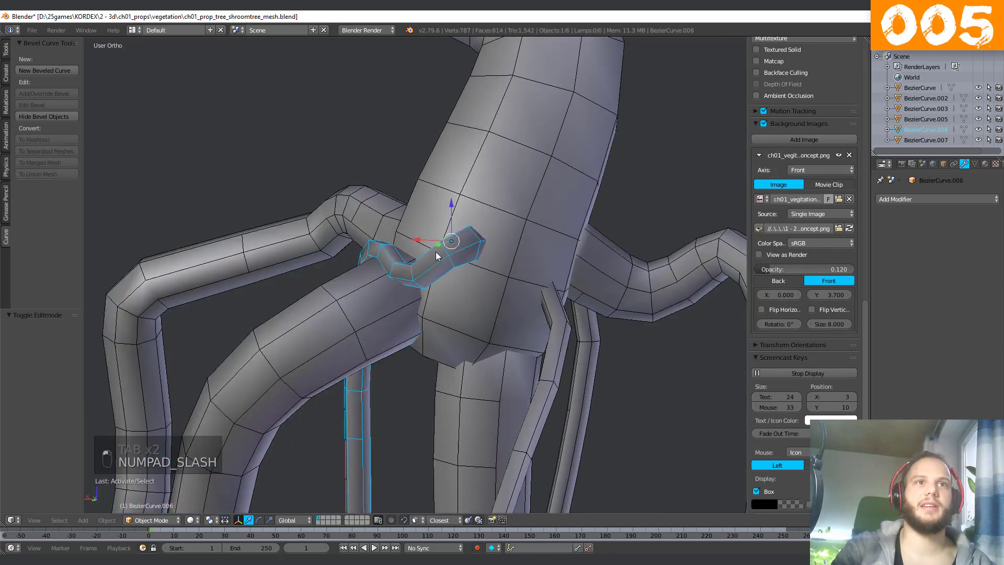
pyautogui.moveTo(389, 275)
pyautogui.mouseDown(button='middle')
pyautogui.moveTo(402, 293)
pyautogui.moveTo(403, 280)
pyautogui.mouseUp(button='middle')
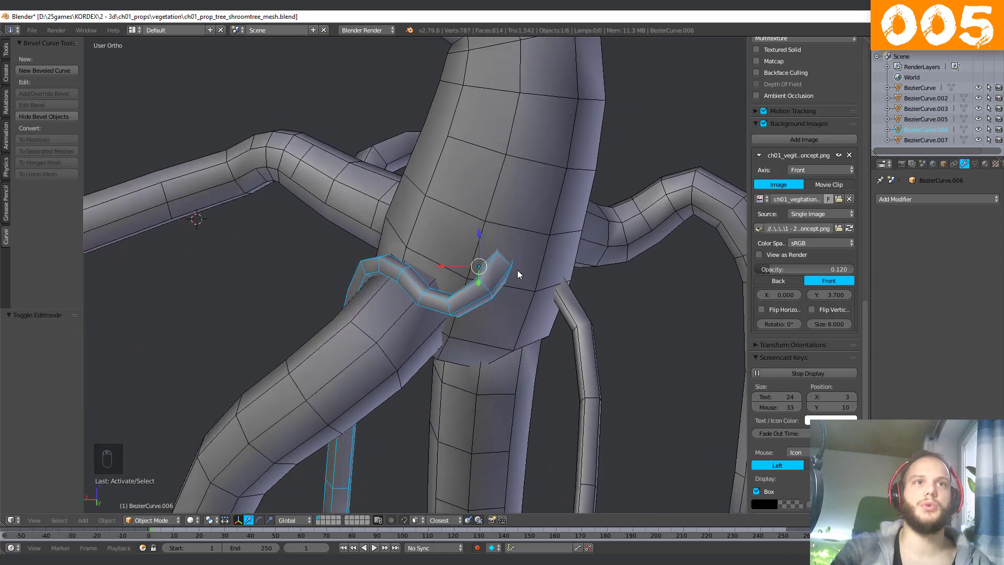
pyautogui.scroll(-4, 422, 298)
pyautogui.rightClick(462, 224)
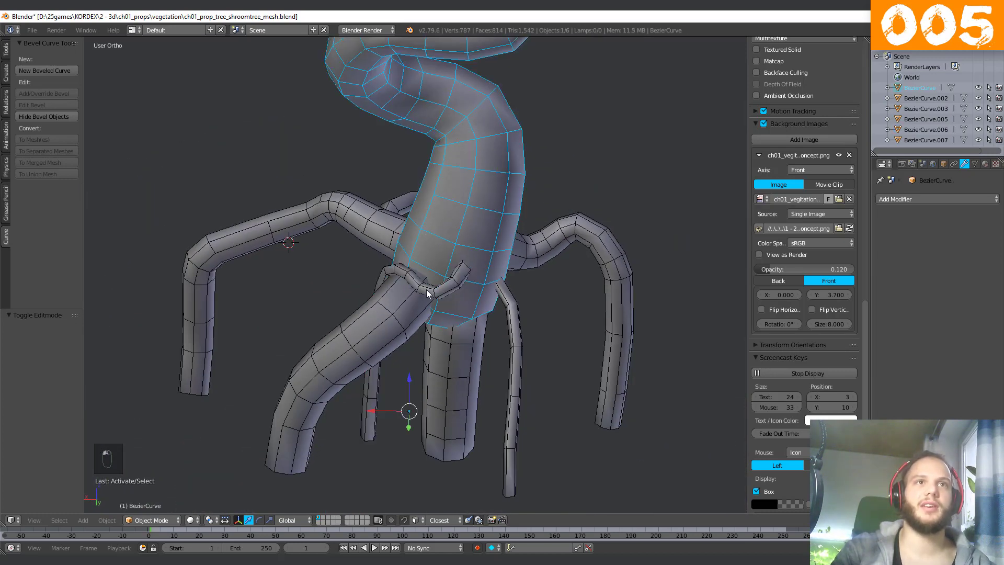
pyautogui.rightClick(392, 315)
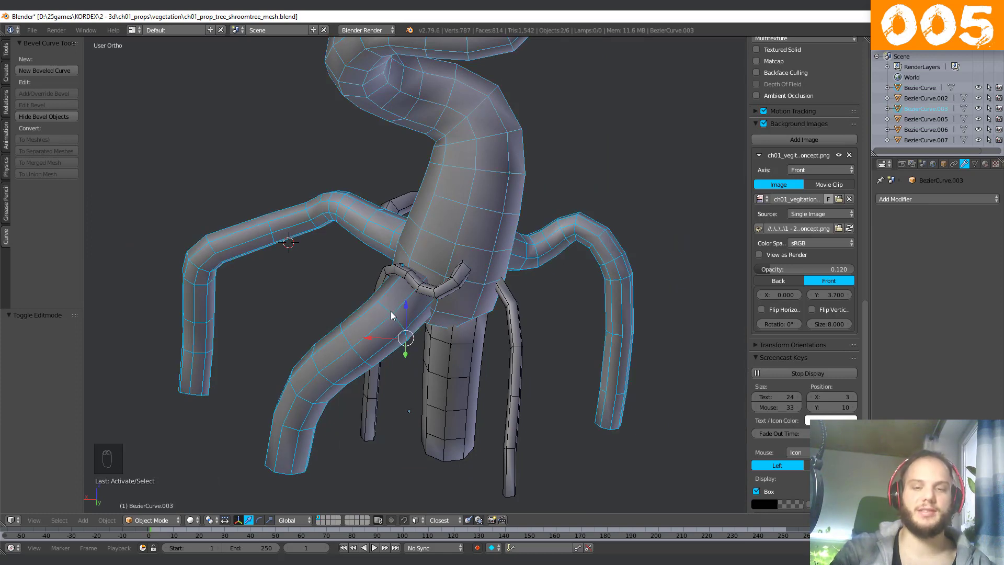
pyautogui.press('KP_Divide')
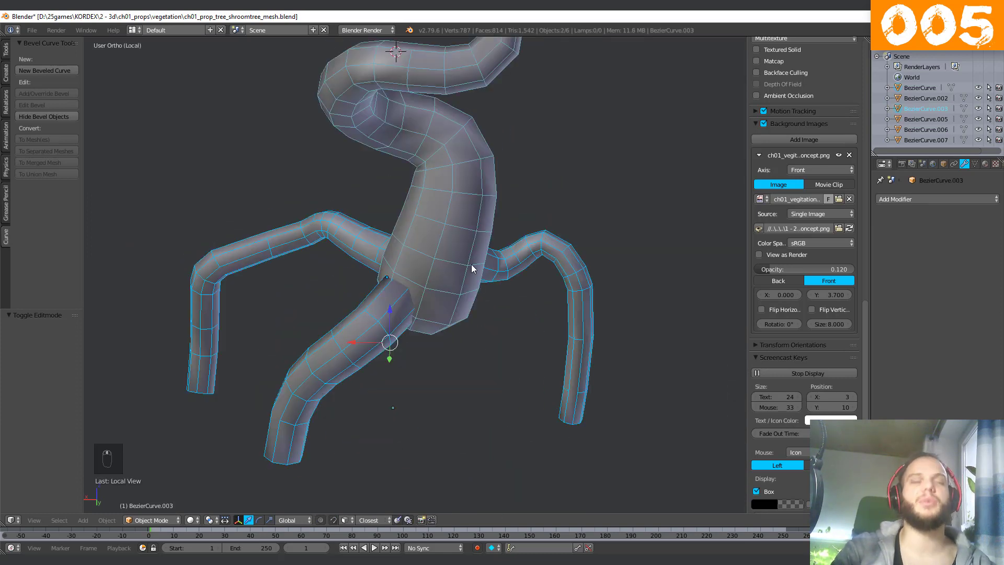
# Deselect the trunk and open only the thick roots' mesh for editing at the front root's base.
pyautogui.scroll(6, 428, 334)
pyautogui.moveTo(440, 371); pyautogui.dragTo(516, 225, button='middle')
pyautogui.press('Tab')
pyautogui.scroll(5, 397, 230)
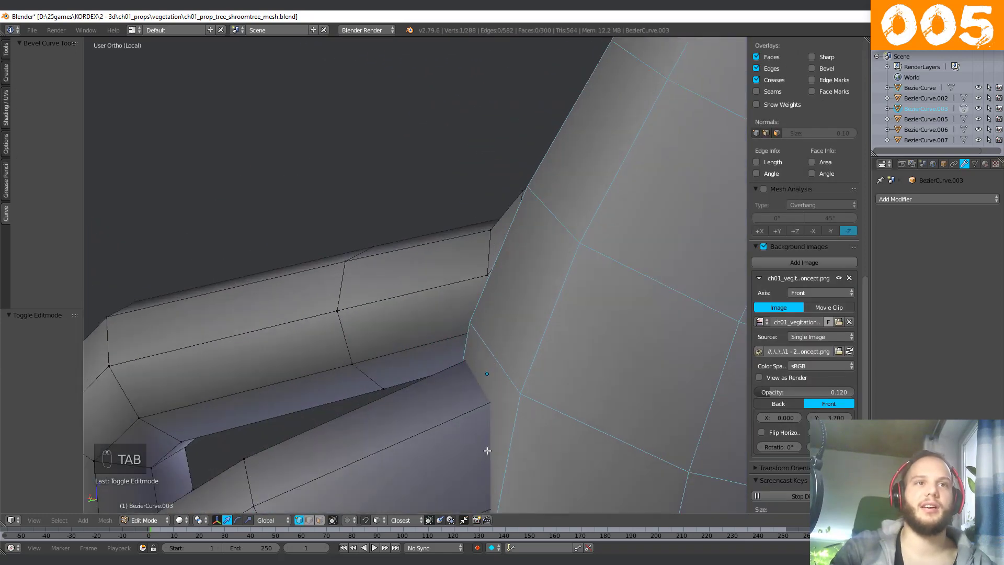
pyautogui.moveTo(301, 220); pyautogui.dragTo(479, 262, button='middle')
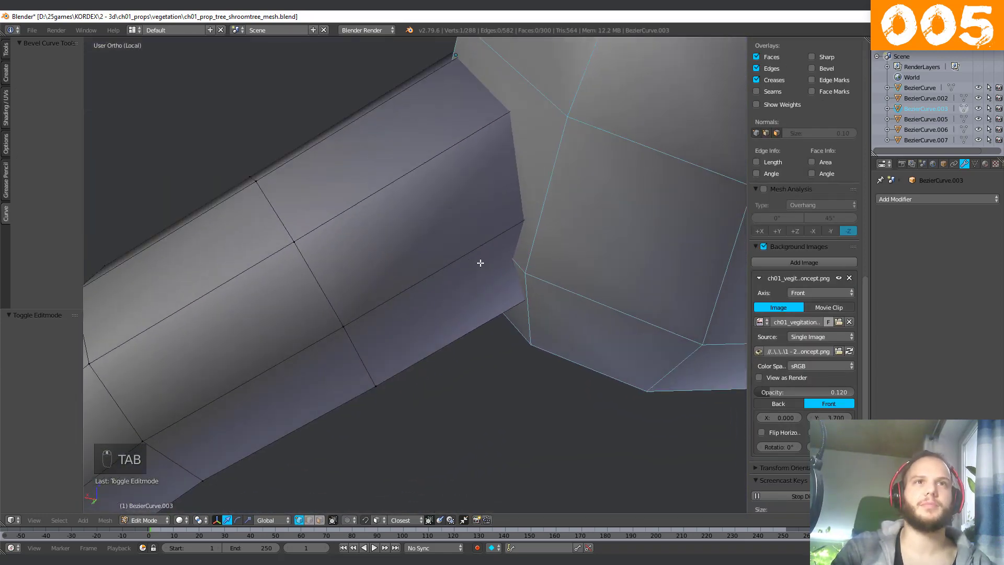
pyautogui.press('Tab')
pyautogui.press('Tab')
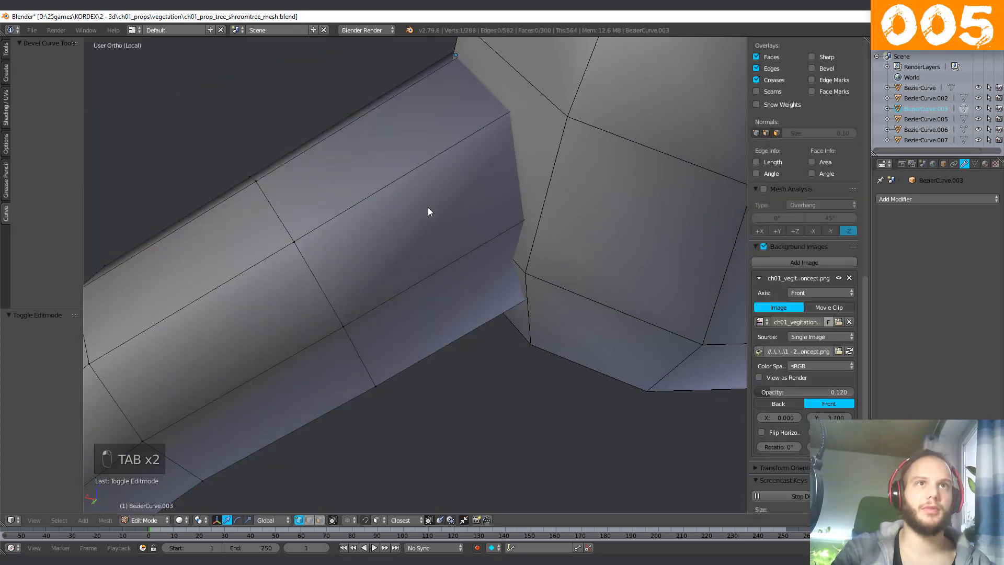
# Cut a closed edge loop around the front root's base with the Knife tool, just outside where it meets the trunk.
pyautogui.press('k')
pyautogui.click(481, 129)
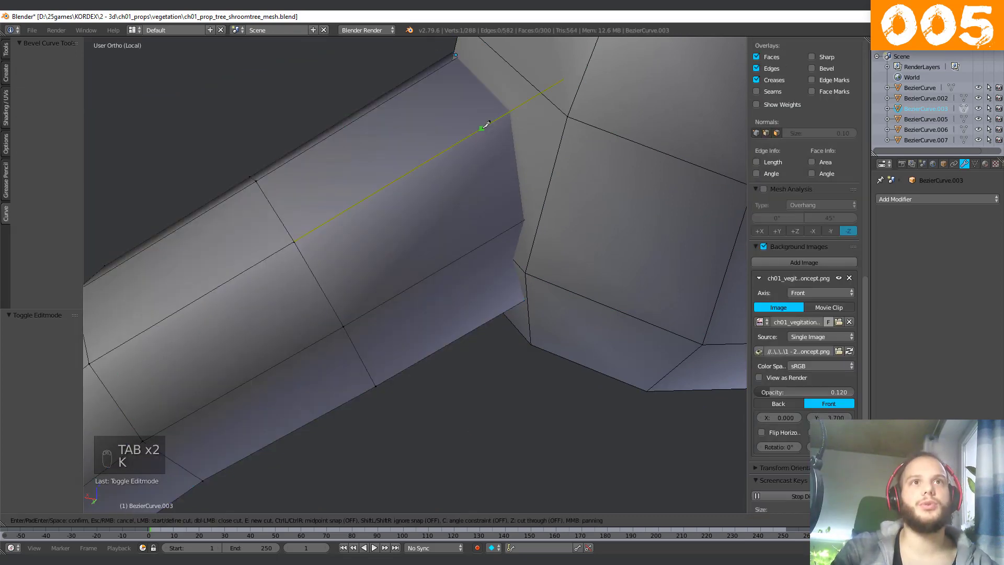
pyautogui.click(496, 238)
pyautogui.moveTo(475, 244)
pyautogui.mouseDown(button='middle')
pyautogui.moveTo(473, 224)
pyautogui.moveTo(484, 238)
pyautogui.mouseUp(button='middle')
pyautogui.click(486, 244)
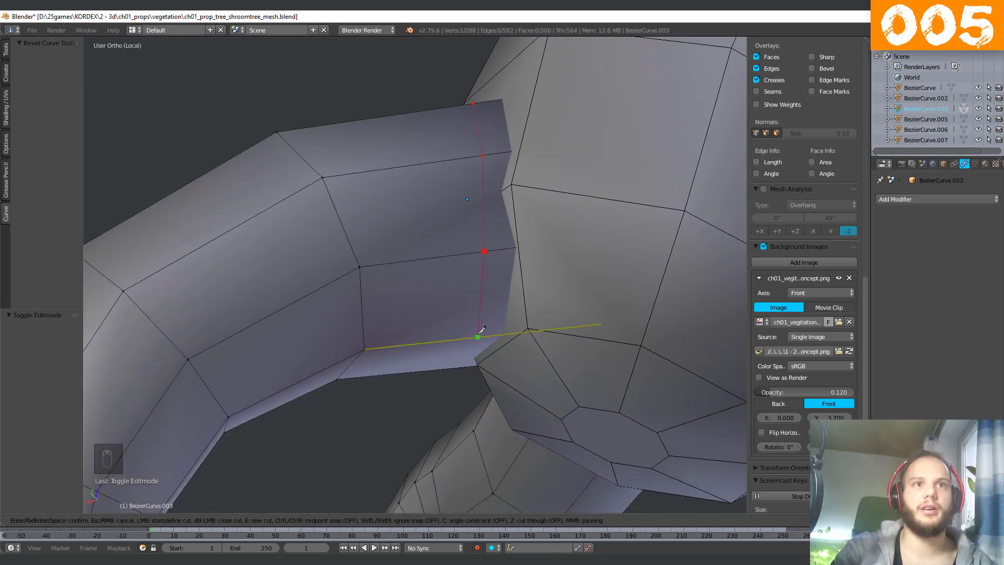
pyautogui.click(477, 331)
pyautogui.moveTo(403, 352); pyautogui.dragTo(487, 271, button='middle')
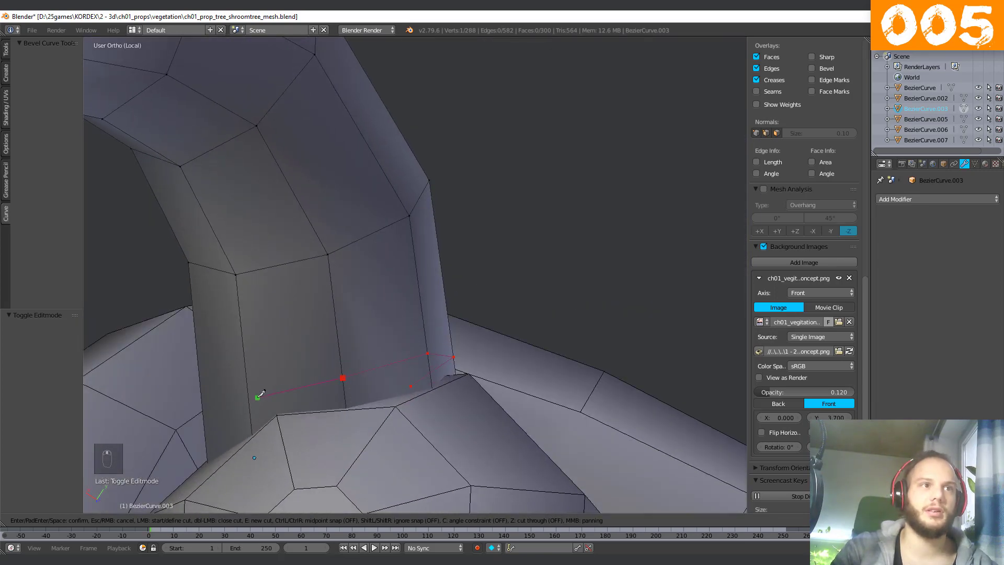
pyautogui.click(251, 399)
pyautogui.keyDown('shift'); pyautogui.moveTo(251, 399); pyautogui.dragTo(515, 317, button='middle'); pyautogui.keyUp('shift')
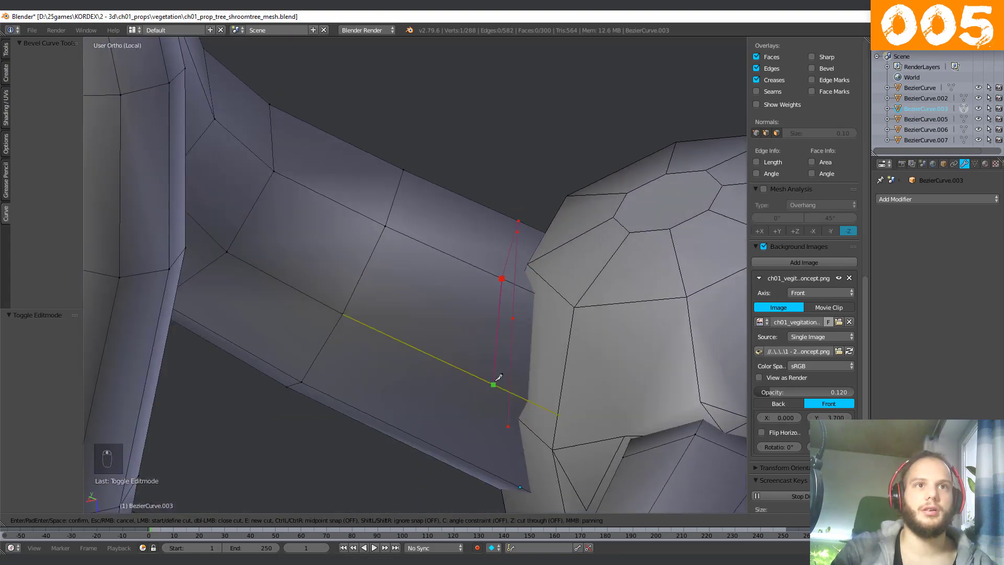
pyautogui.moveTo(502, 378); pyautogui.dragTo(547, 340, button='middle')
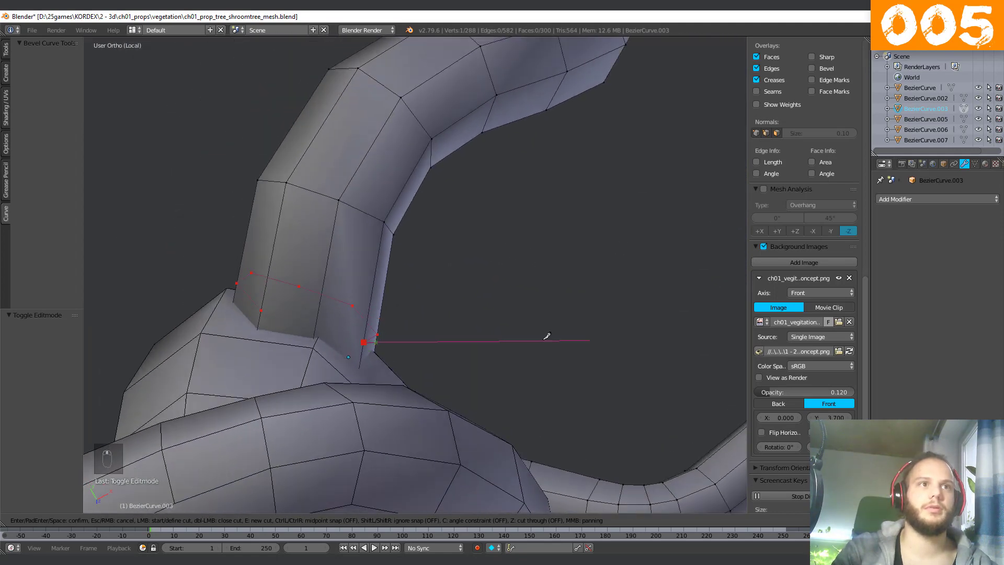
pyautogui.click(314, 328)
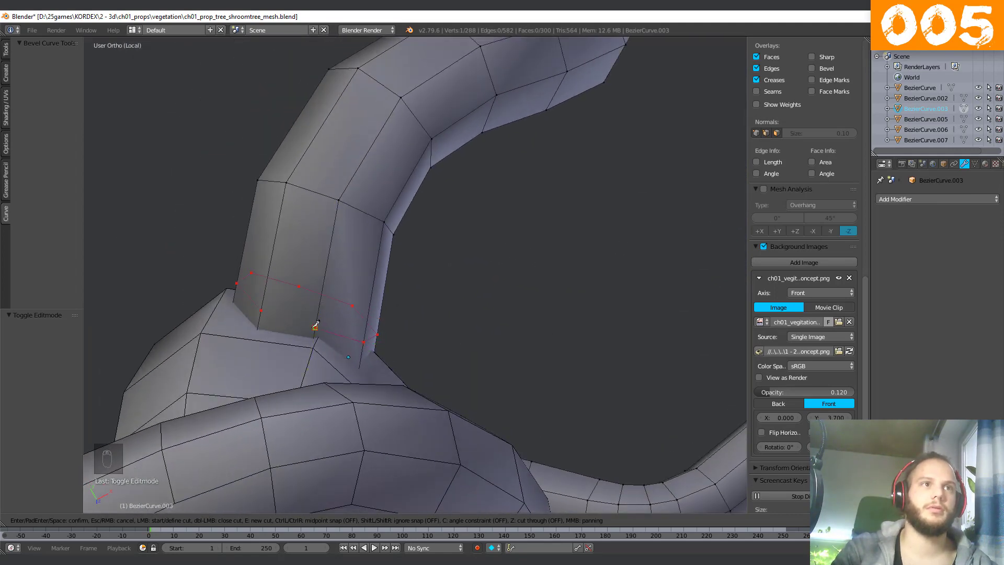
pyautogui.click(261, 310)
pyautogui.press('Return')
# Knife-cut a closed edge loop around the second thick root's base beside the trunk, and leave Edit Mode.
pyautogui.moveTo(264, 306); pyautogui.dragTo(471, 316, button='middle')
pyautogui.scroll(3, 403, 307)
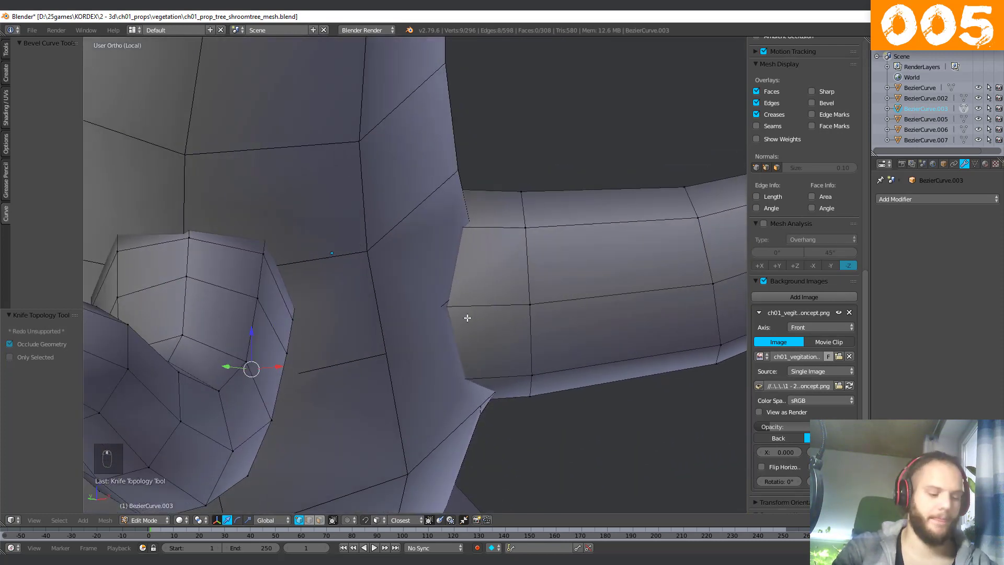
pyautogui.press('k')
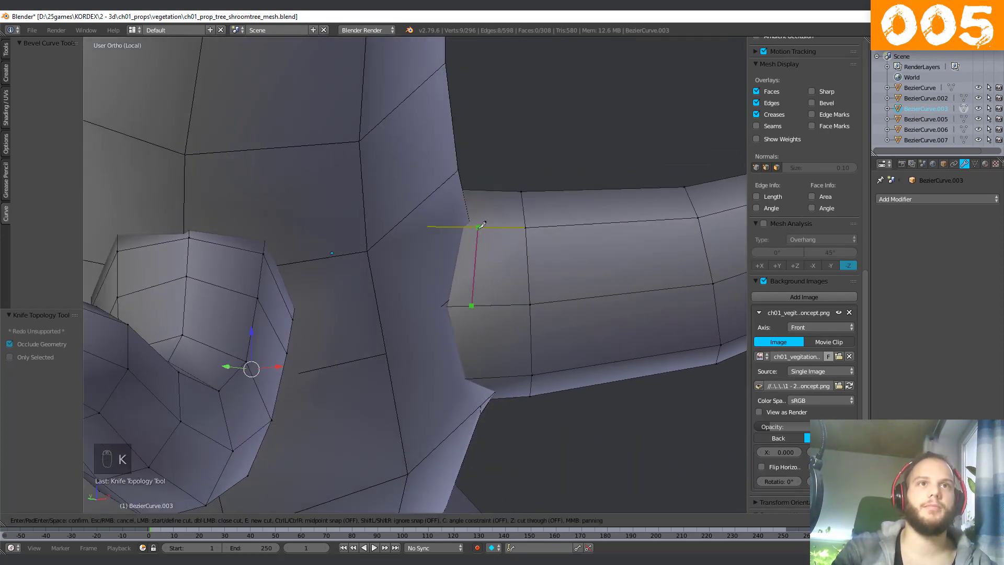
pyautogui.click(470, 223)
pyautogui.moveTo(471, 224); pyautogui.dragTo(448, 277, button='middle')
pyautogui.click(448, 277)
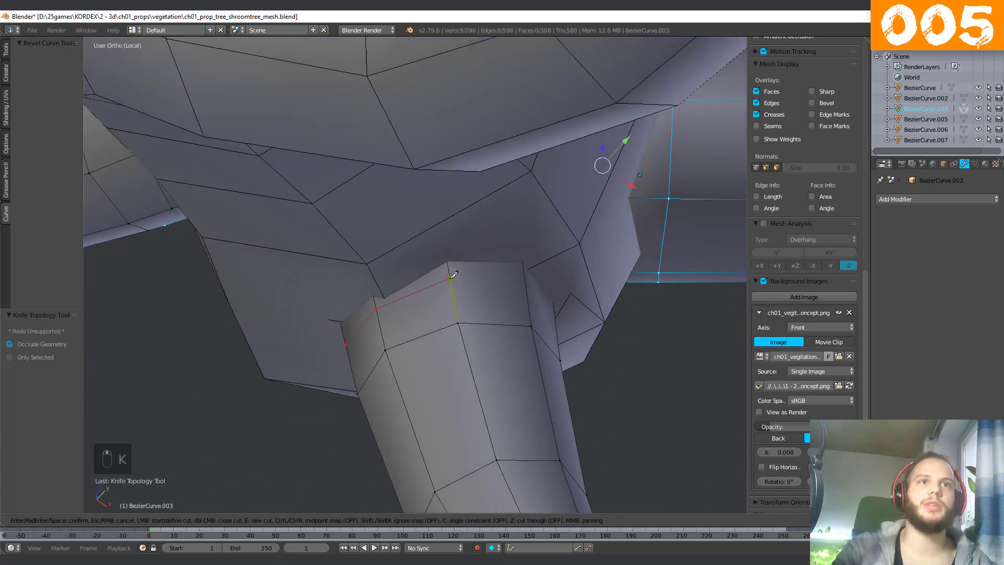
pyautogui.click(523, 271)
pyautogui.moveTo(549, 278); pyautogui.dragTo(479, 264, button='middle')
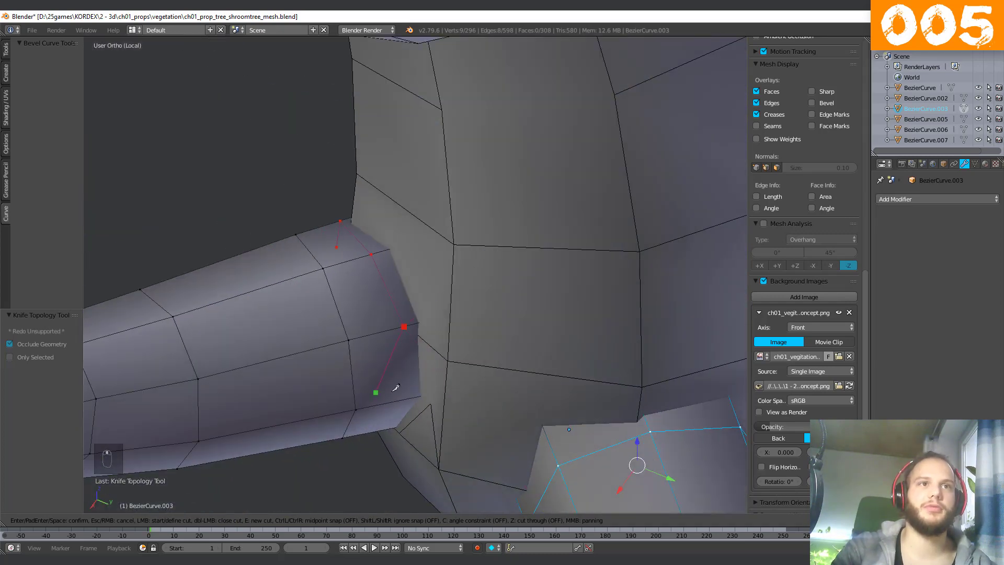
pyautogui.moveTo(387, 387); pyautogui.dragTo(410, 251, button='middle')
pyautogui.click(410, 330)
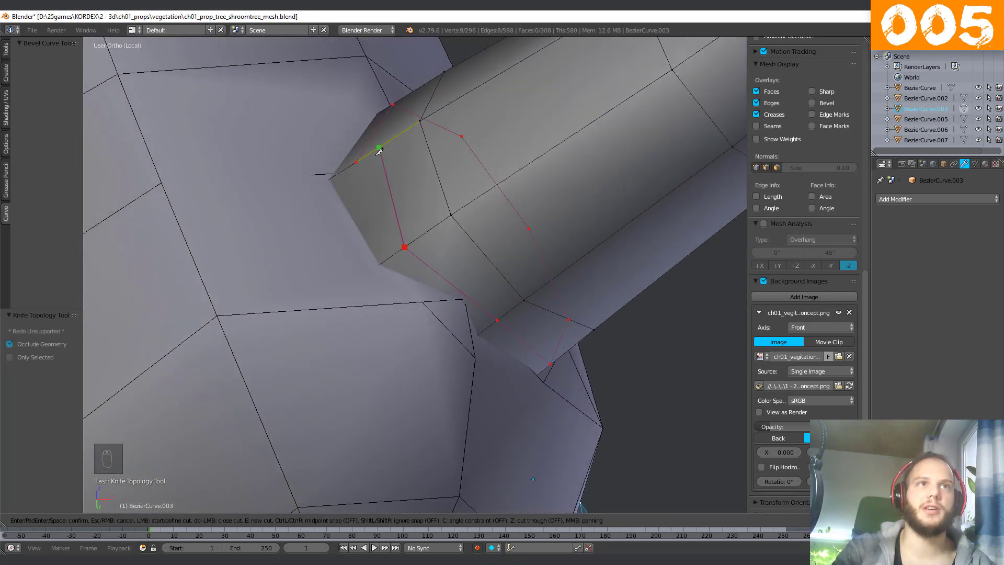
pyautogui.moveTo(378, 151); pyautogui.dragTo(372, 241, button='middle')
pyautogui.press('Return')
pyautogui.press('Tab')
# Examine the trunk and its thick roots as a whole from above, below and the side.
pyautogui.scroll(-3, 355, 278)
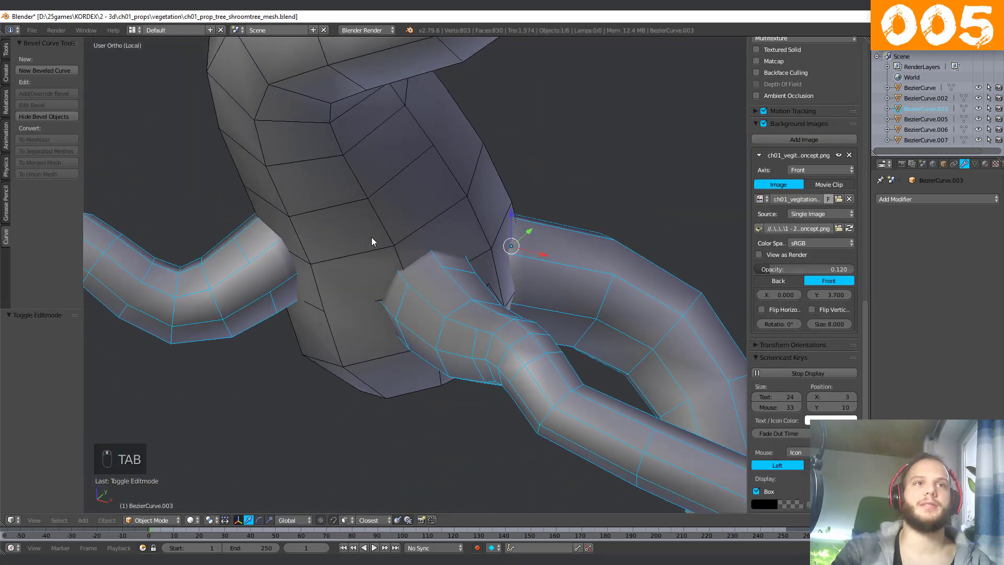
pyautogui.scroll(-4, 369, 253)
pyautogui.rightClick(380, 267)
pyautogui.scroll(-3, 370, 291)
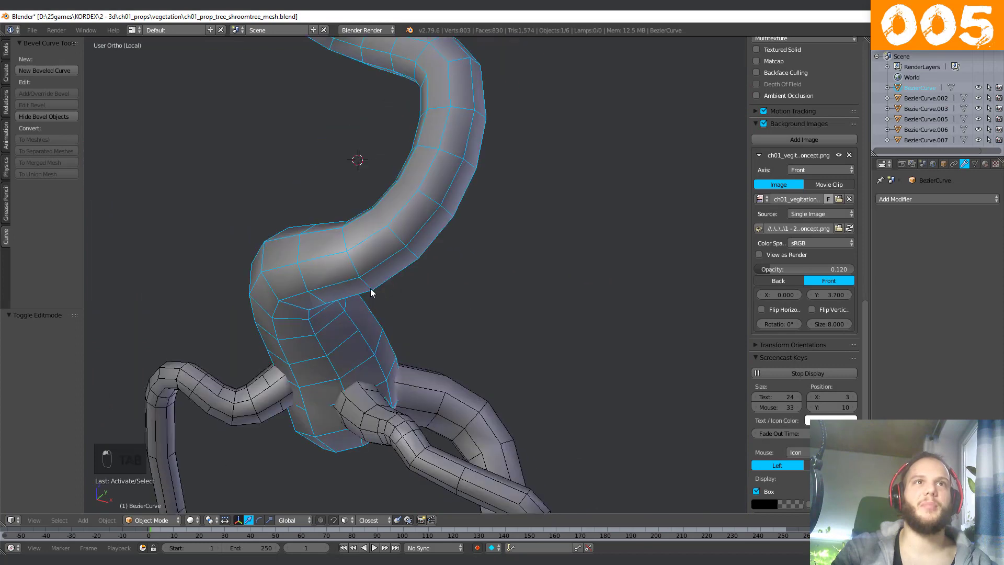
pyautogui.keyDown('shift'); pyautogui.moveTo(335, 218); pyautogui.dragTo(408, 408, button='middle'); pyautogui.keyUp('shift')
pyautogui.keyDown('shift'); pyautogui.moveTo(421, 365); pyautogui.dragTo(438, 78, button='middle'); pyautogui.keyUp('shift')
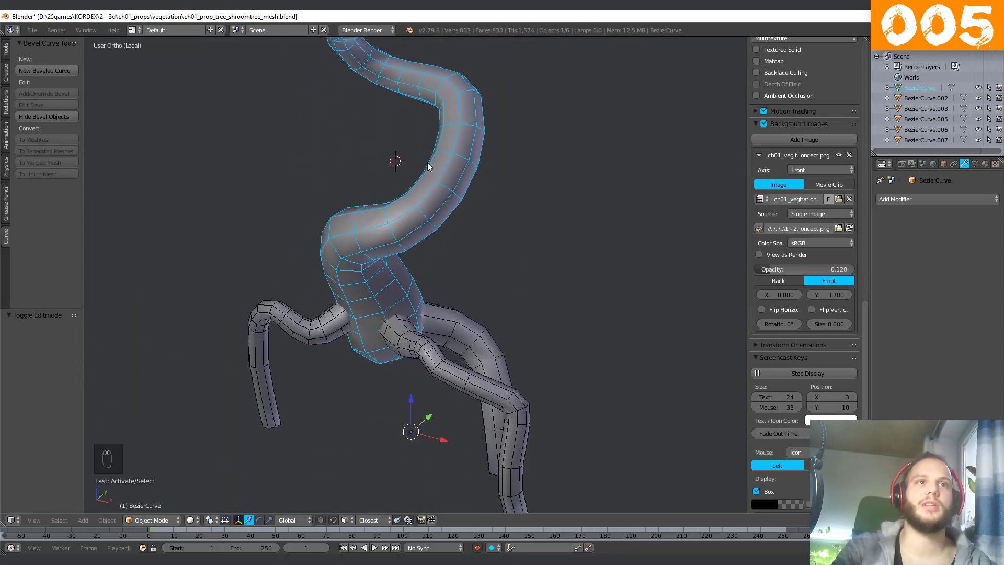
pyautogui.moveTo(373, 345); pyautogui.dragTo(422, 312, button='middle')
pyautogui.moveTo(250, 477); pyautogui.dragTo(231, 292, button='middle')
# Inspect the thick roots' new cuts and their capped ends inside the trunk, using Edit Mode and perspective view.
pyautogui.rightClick(231, 293)
pyautogui.press('Tab')
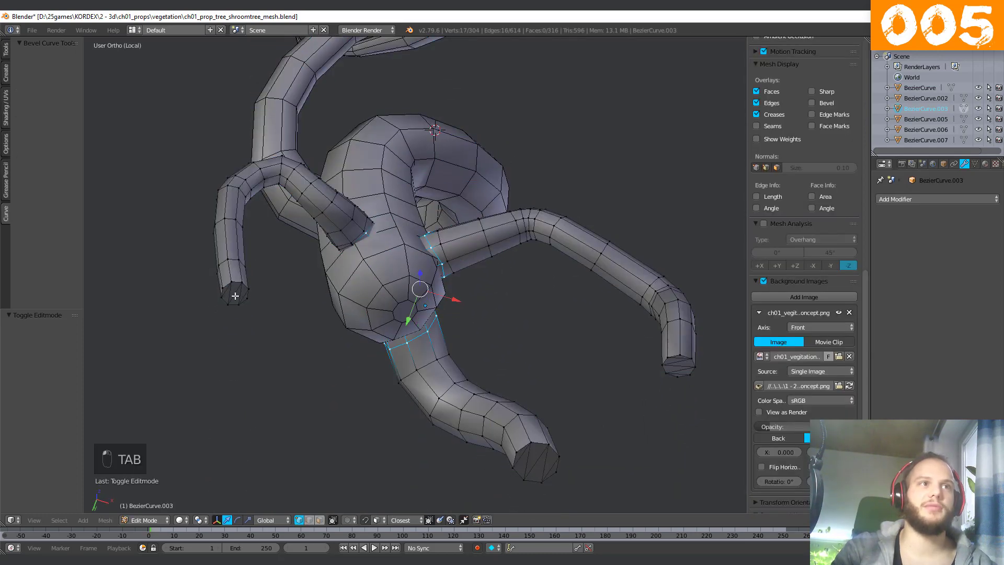
pyautogui.moveTo(239, 292); pyautogui.dragTo(219, 366, button='middle')
pyautogui.scroll(6, 209, 403)
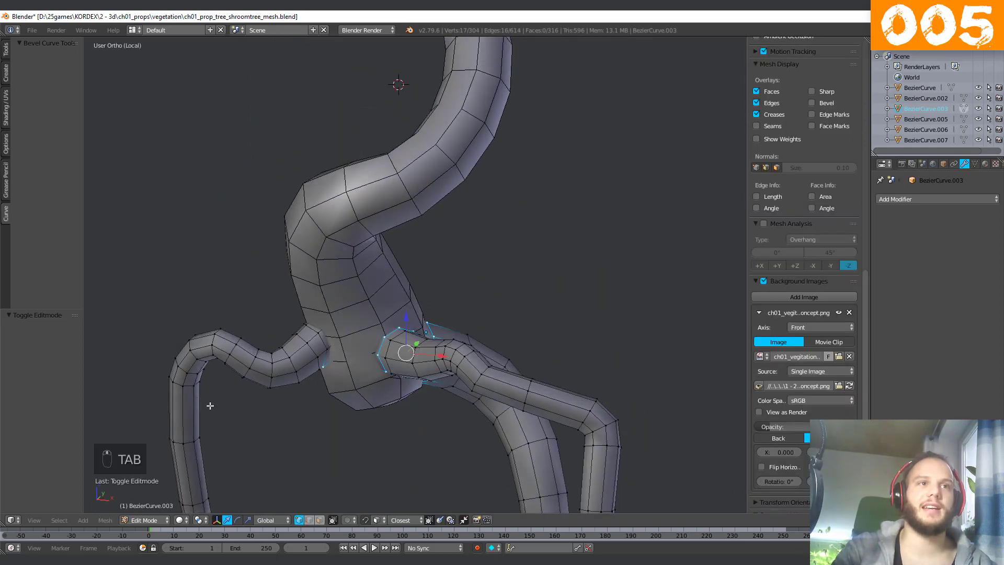
pyautogui.moveTo(397, 429); pyautogui.dragTo(365, 291, button='middle')
pyautogui.scroll(4, 360, 332)
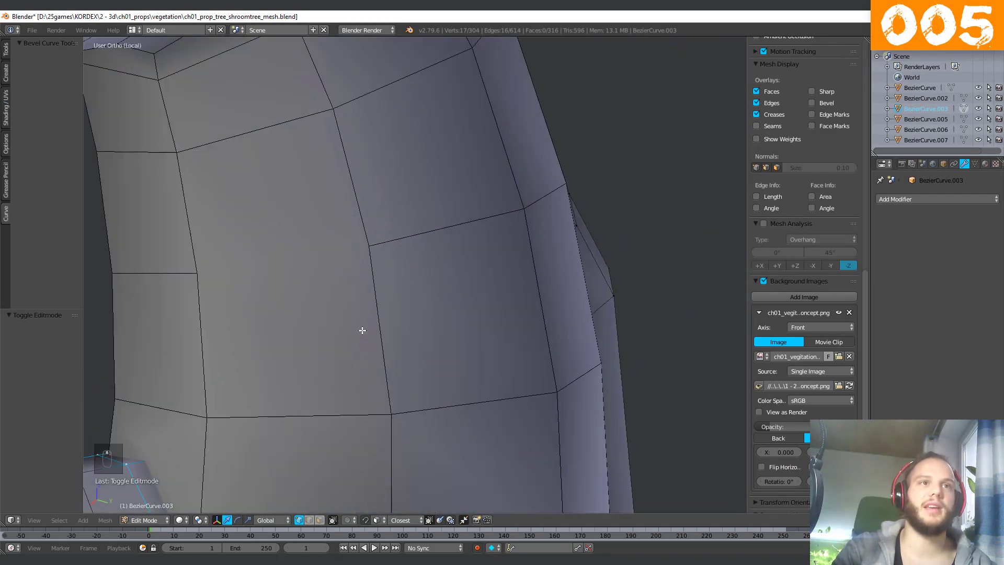
pyautogui.press('KP_5')
pyautogui.scroll(-3, 355, 349)
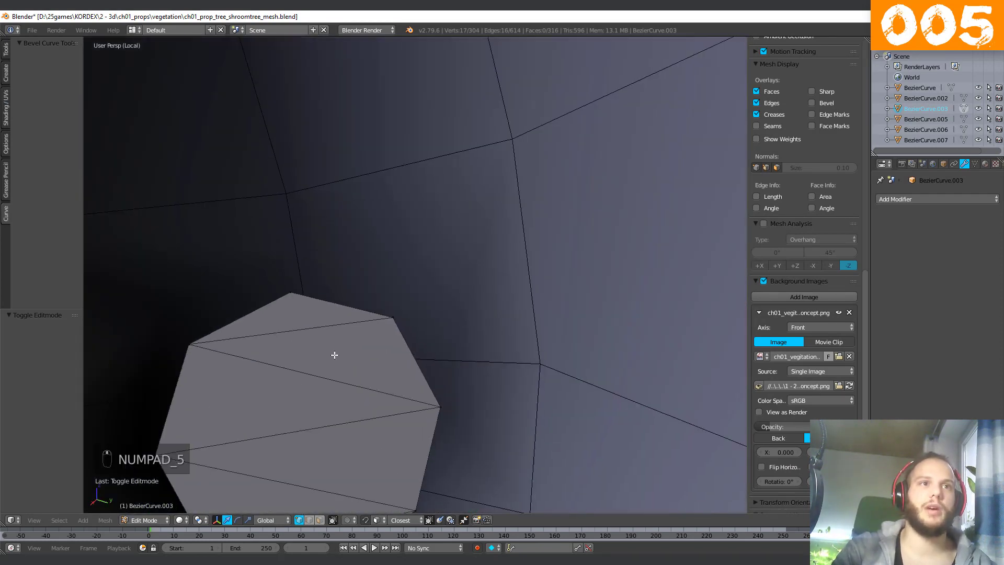
pyautogui.moveTo(334, 354); pyautogui.dragTo(502, 212, button='middle')
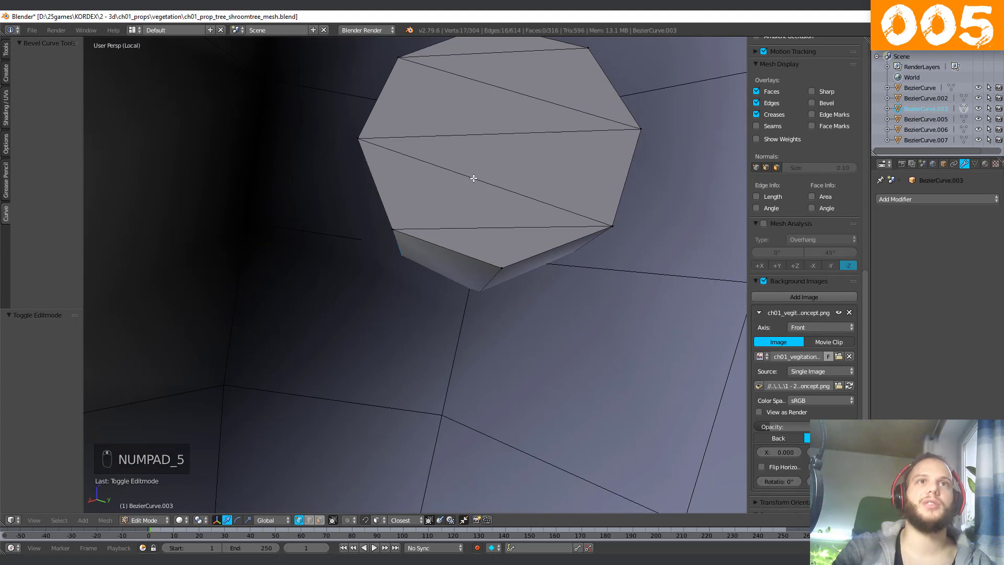
pyautogui.moveTo(473, 179); pyautogui.dragTo(351, 241, button='middle')
pyautogui.scroll(-3, 262, 261)
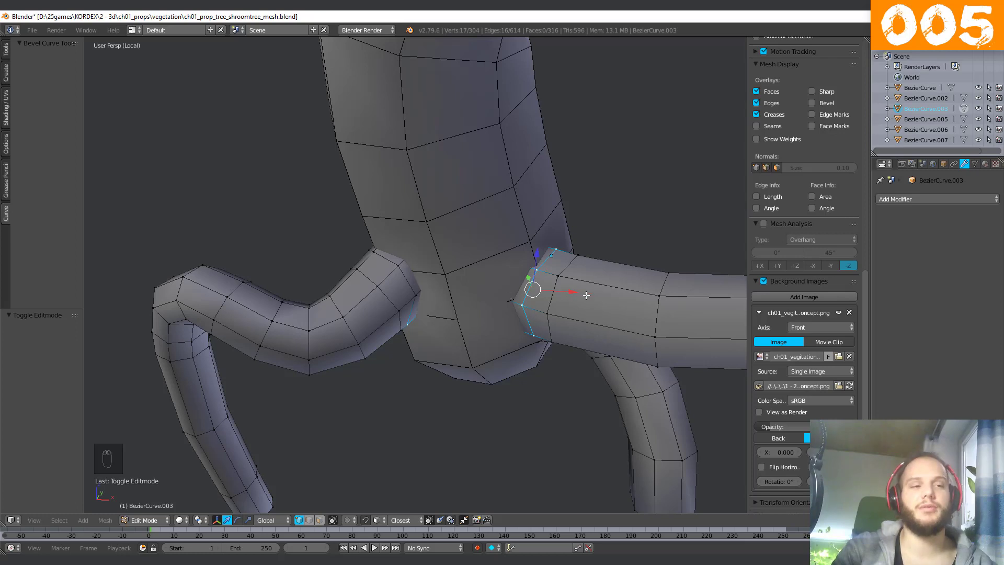
pyautogui.moveTo(537, 301); pyautogui.dragTo(442, 303, button='middle')
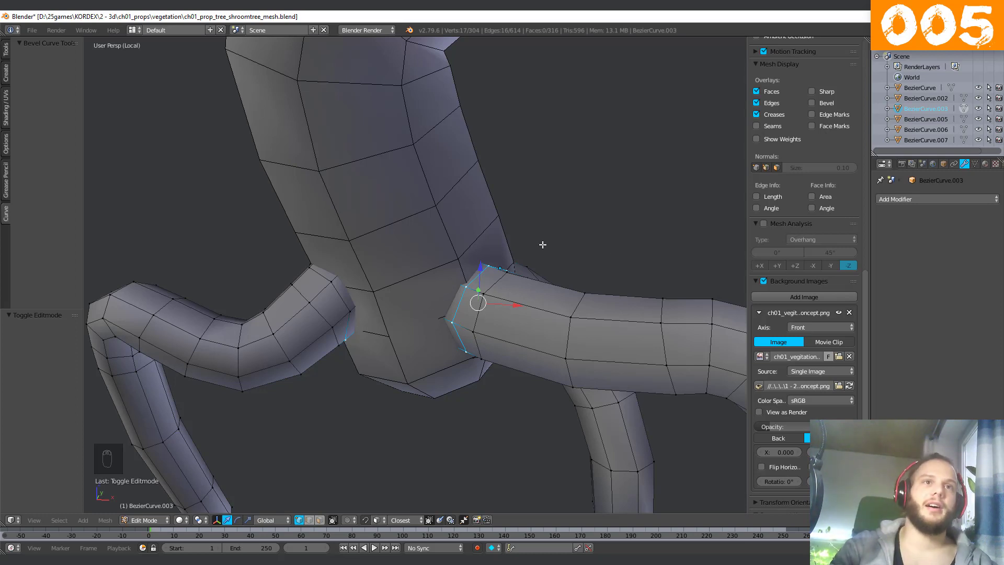
pyautogui.scroll(-5, 542, 244)
pyautogui.press('Tab')
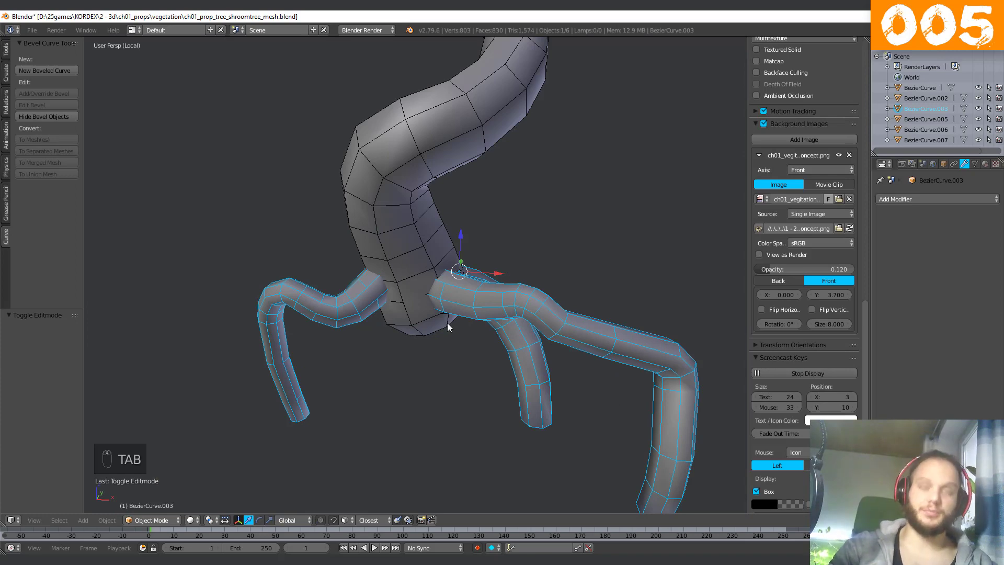
# Leave local view to bring back all tree parts, and select only the trunk.
pyautogui.press('KP_Divide')
pyautogui.moveTo(461, 282); pyautogui.dragTo(321, 351, button='middle')
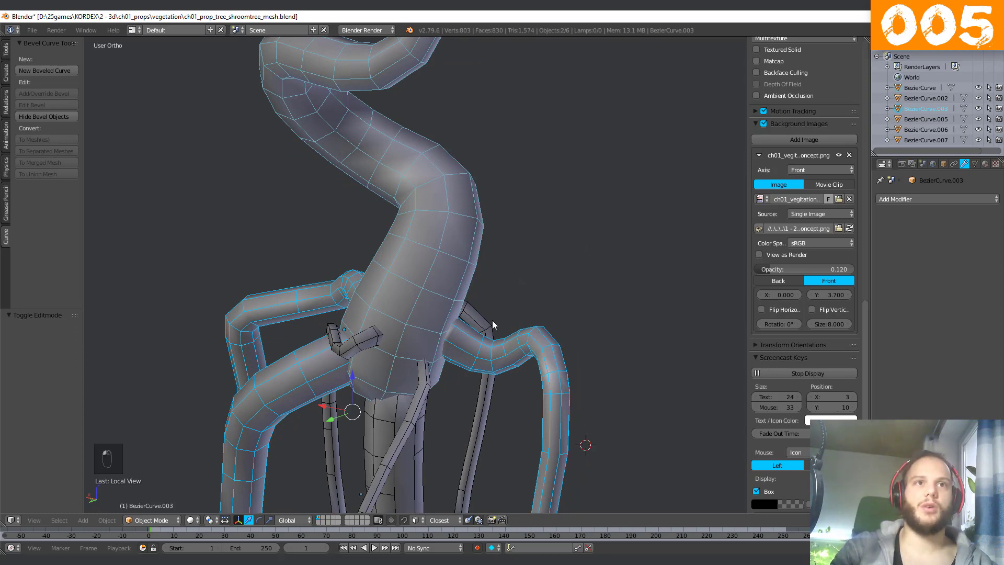
pyautogui.rightClick(424, 293)
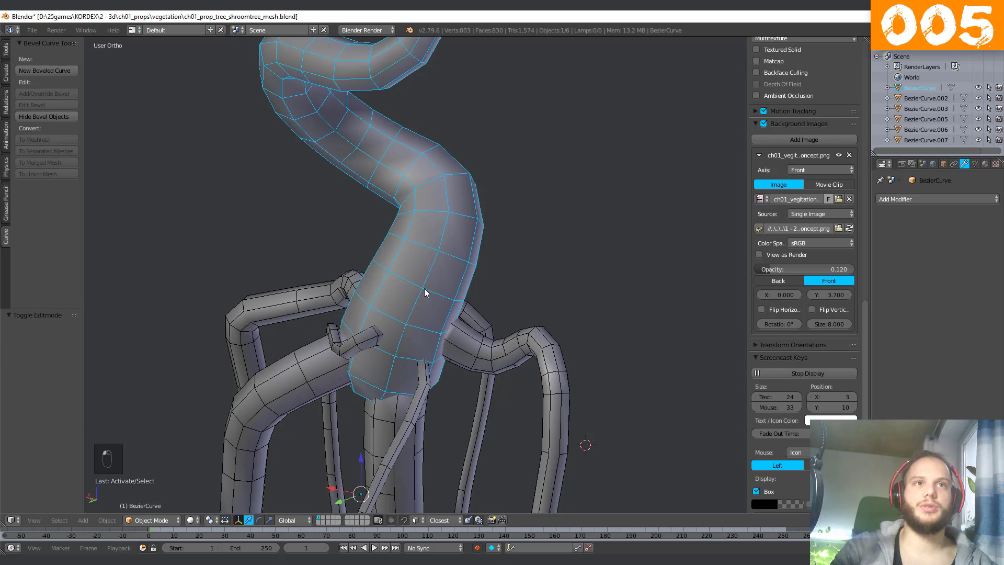
pyautogui.keyDown('shift'); pyautogui.moveTo(439, 264); pyautogui.dragTo(446, 287, button='middle'); pyautogui.keyUp('shift')
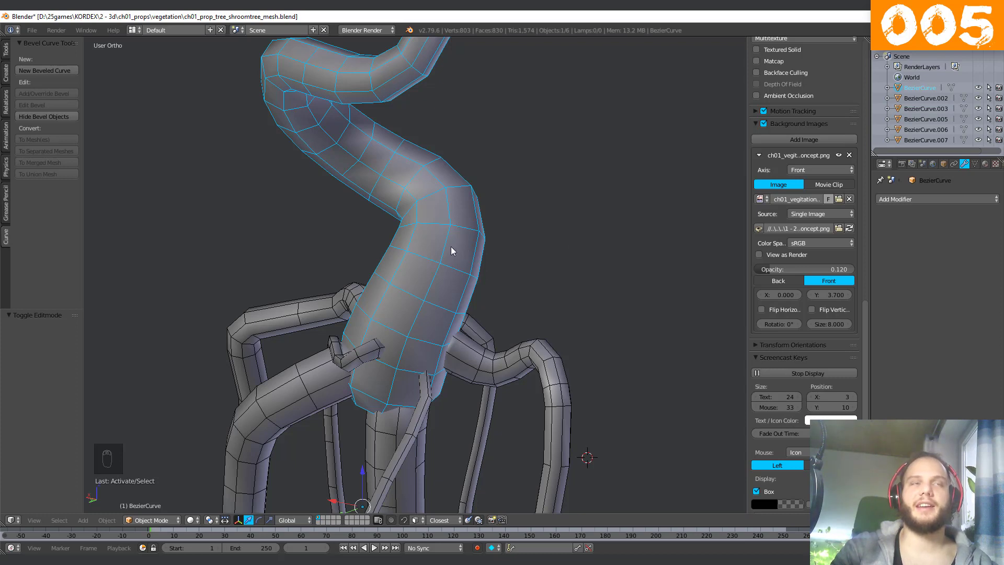
# Add a Boolean modifier to the trunk, set it to Union with the thick roots object BezierCurve.003, and apply it.
pyautogui.click(965, 164)
pyautogui.click(892, 199)
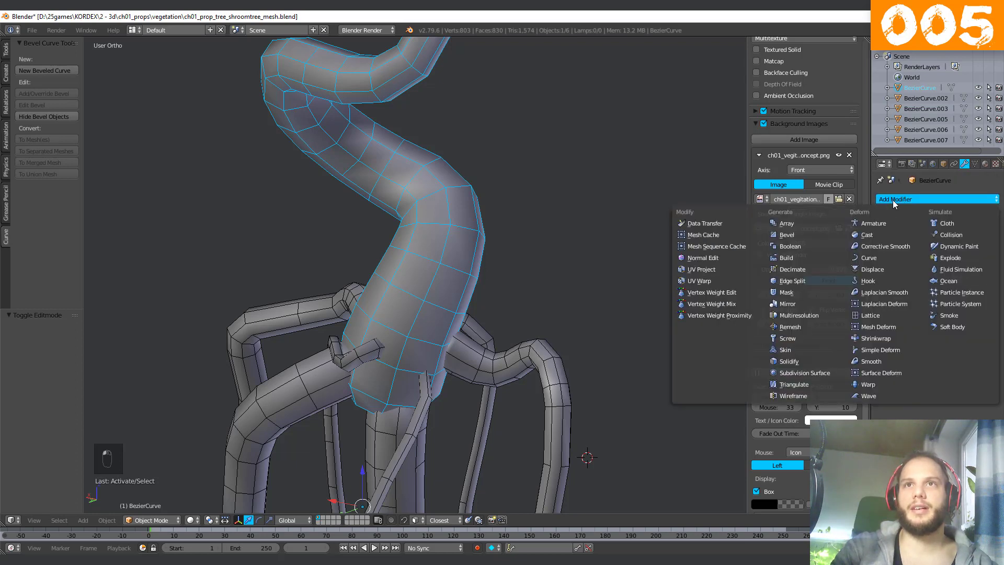
pyautogui.click(788, 246)
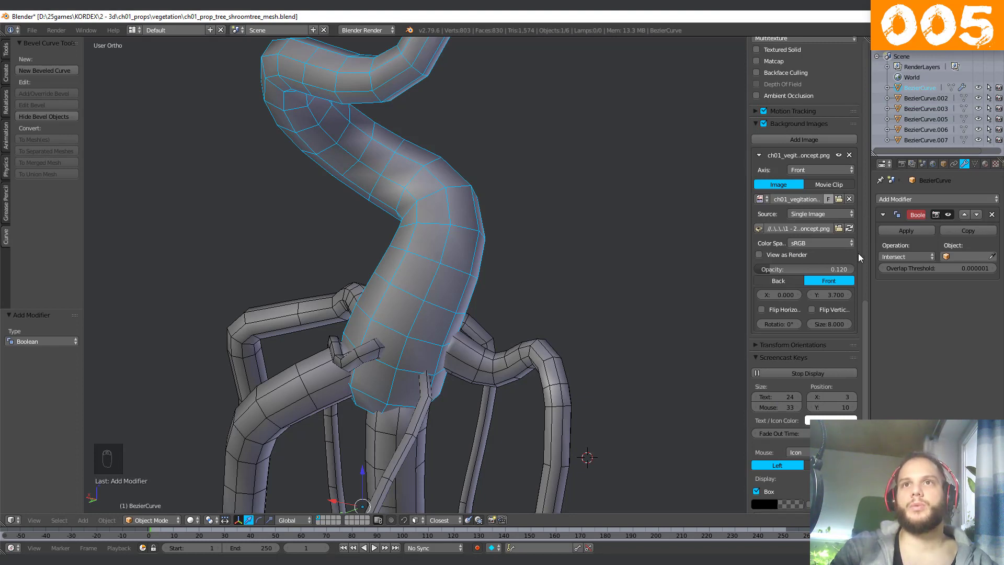
pyautogui.click(900, 257)
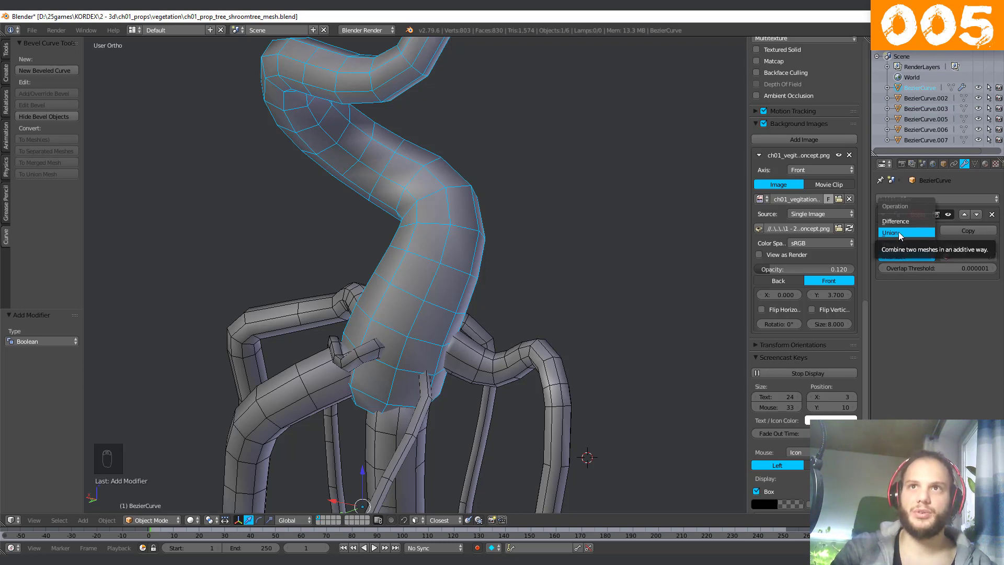
pyautogui.click(898, 231)
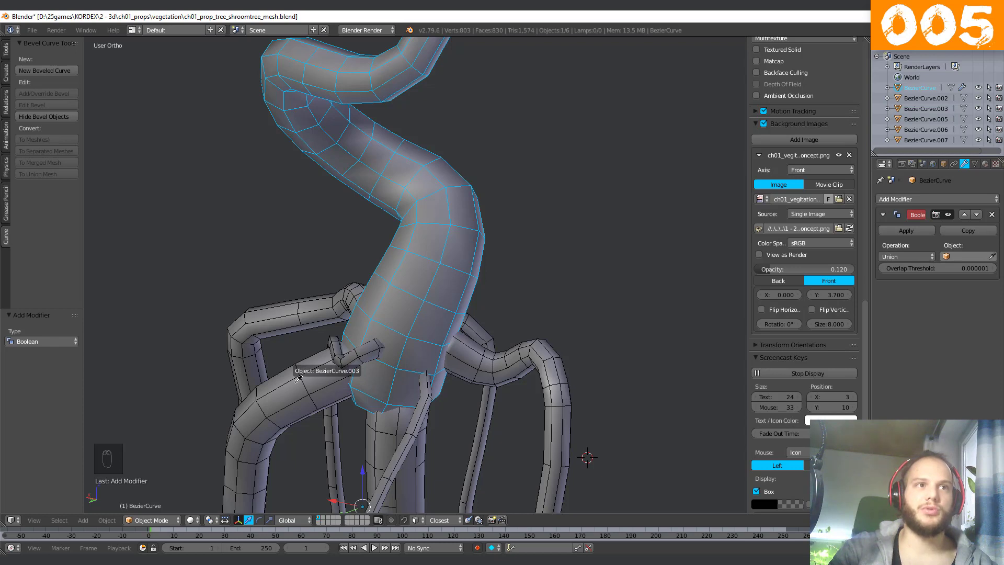
pyautogui.click(298, 378)
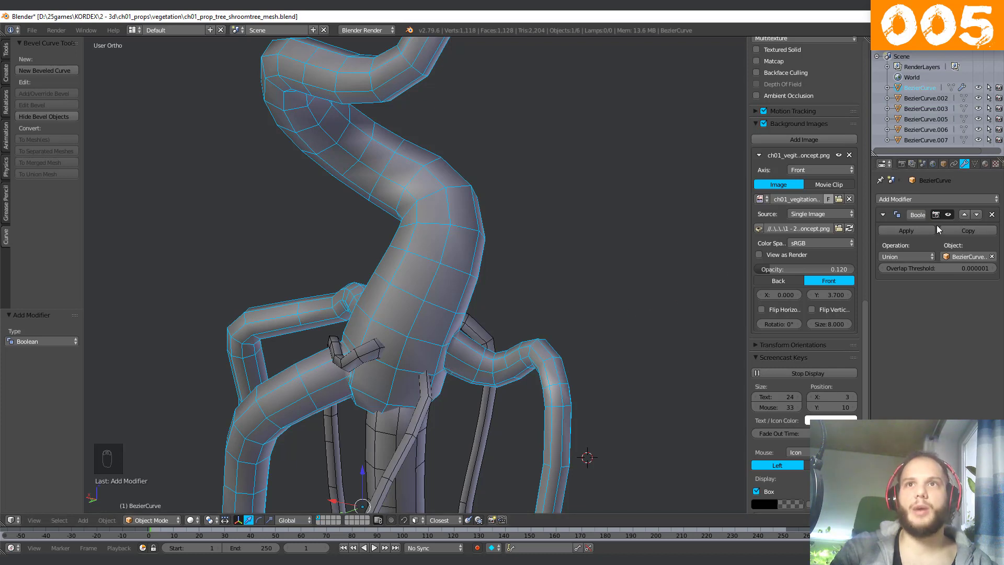
pyautogui.click(914, 230)
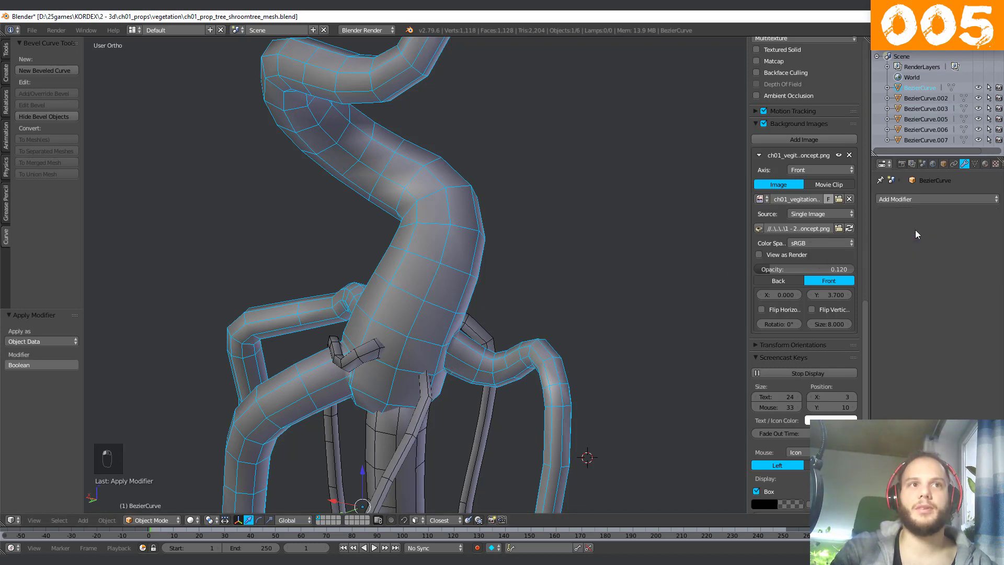
# Select the original thick roots object and move it clear of the trunk by about X 3.35, Y -2.68, Z 0.97.
pyautogui.rightClick(489, 383)
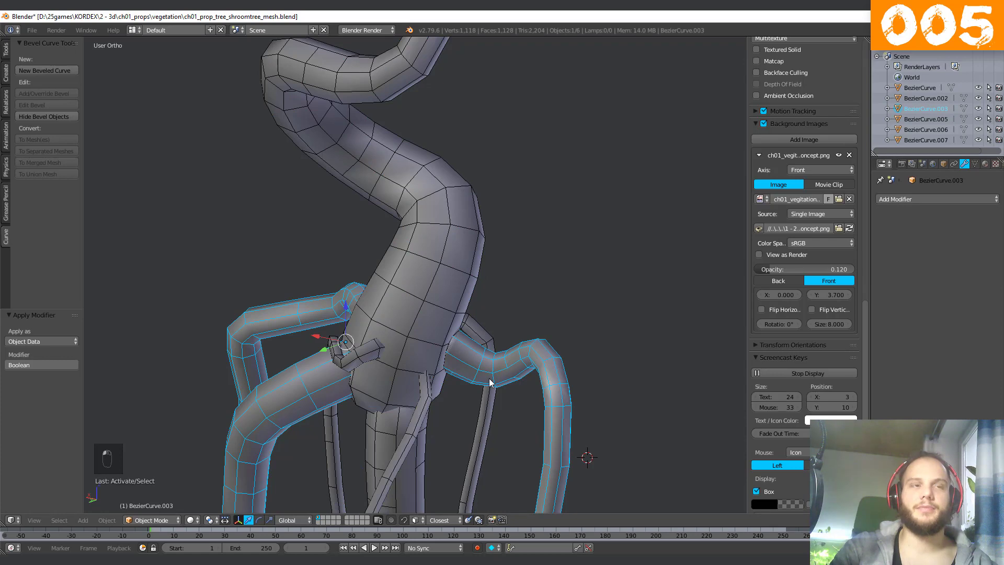
pyautogui.moveTo(400, 372); pyautogui.dragTo(346, 374, button='middle')
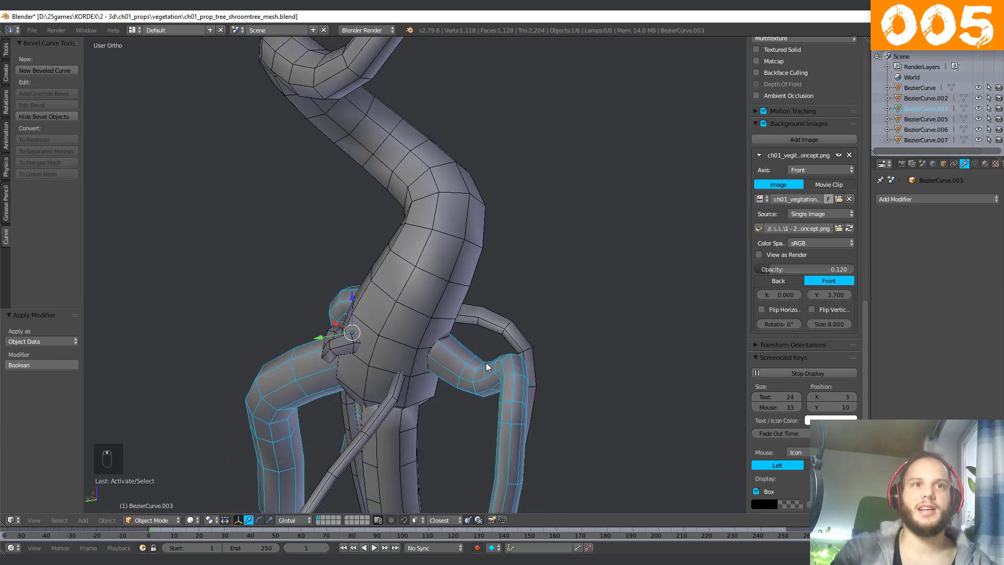
pyautogui.moveTo(452, 375); pyautogui.dragTo(373, 415, button='middle')
pyautogui.moveTo(439, 372); pyautogui.dragTo(415, 370, button='middle')
pyautogui.press('g')
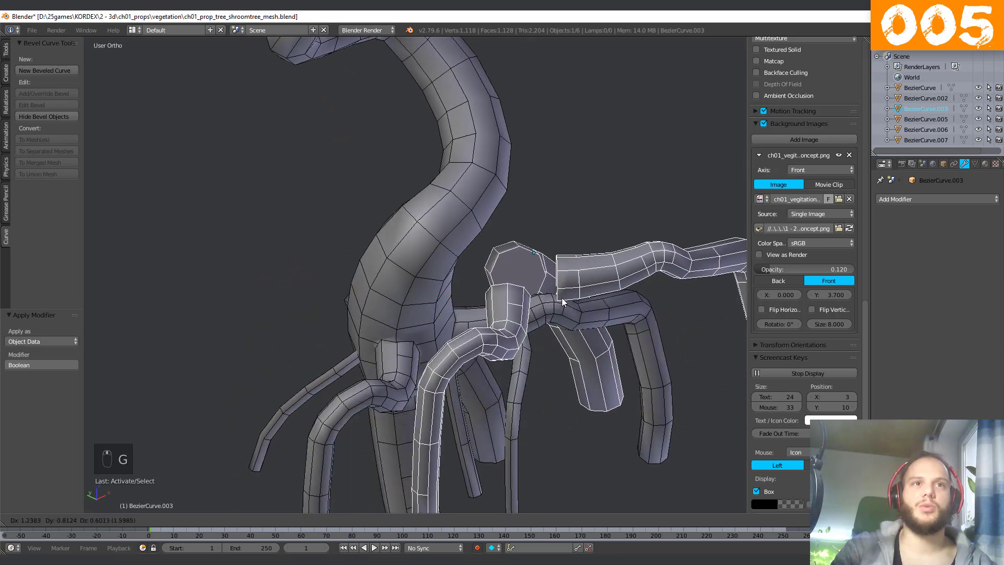
pyautogui.click(739, 285)
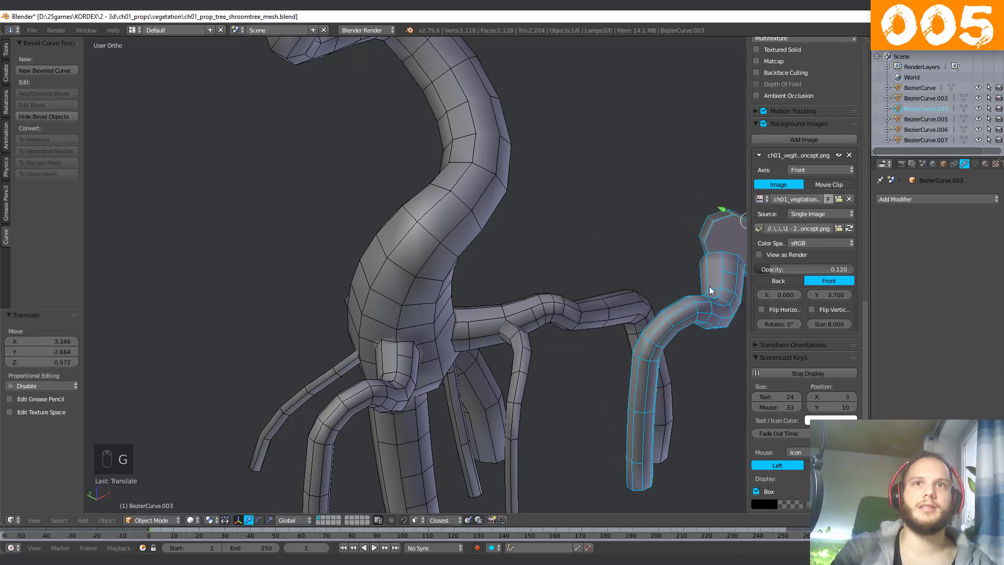
# Compare the merged trunk with the moved original thick roots object, and delete that original object.
pyautogui.scroll(-3, 627, 293)
pyautogui.moveTo(627, 293); pyautogui.dragTo(567, 308, button='middle')
pyautogui.scroll(4, 567, 307)
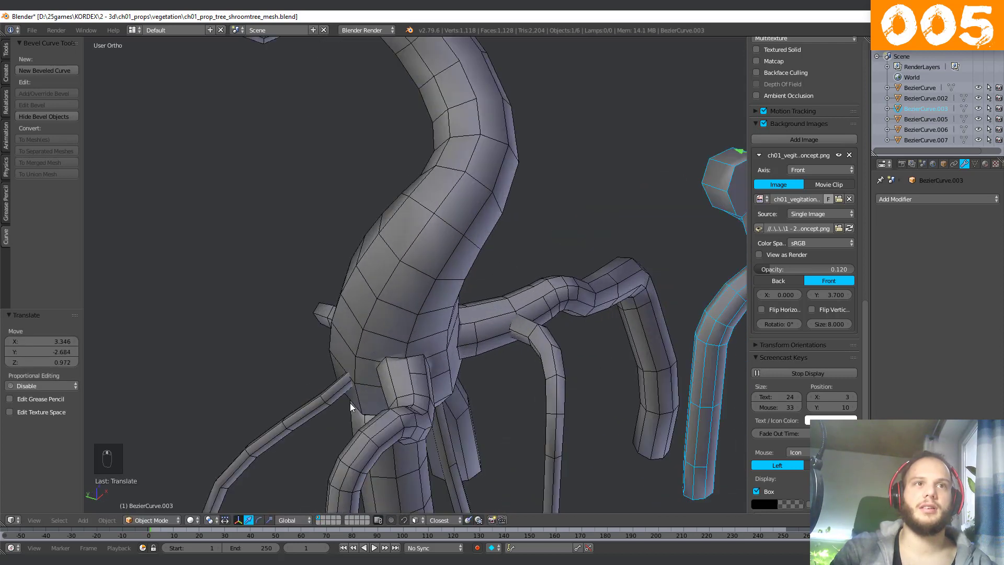
pyautogui.rightClick(406, 390)
pyautogui.moveTo(414, 383); pyautogui.dragTo(331, 410, button='middle')
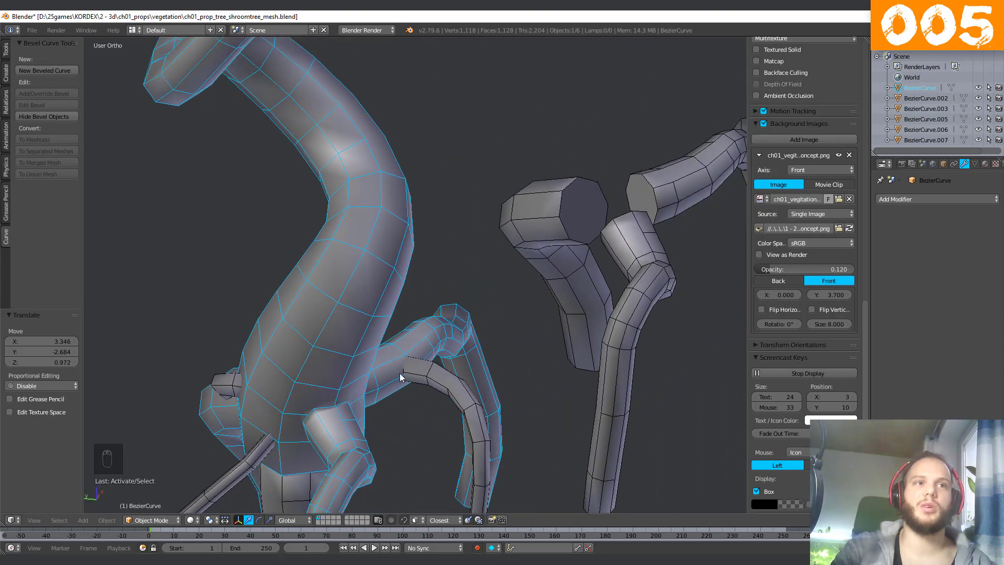
pyautogui.scroll(-3, 400, 372)
pyautogui.scroll(1, 358, 392)
pyautogui.rightClick(679, 318)
pyautogui.scroll(-2, 679, 318)
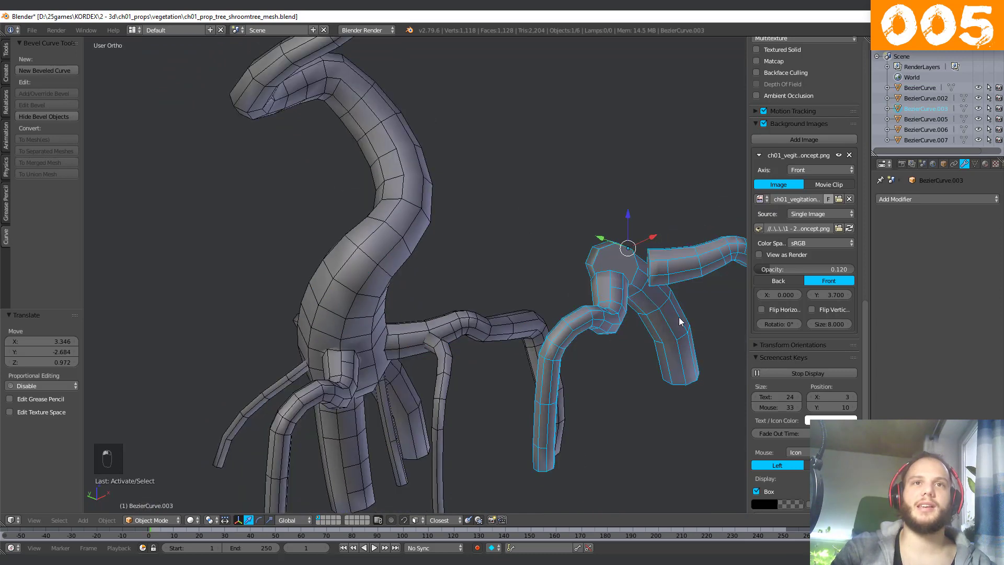
pyautogui.moveTo(678, 317); pyautogui.dragTo(555, 275, button='middle')
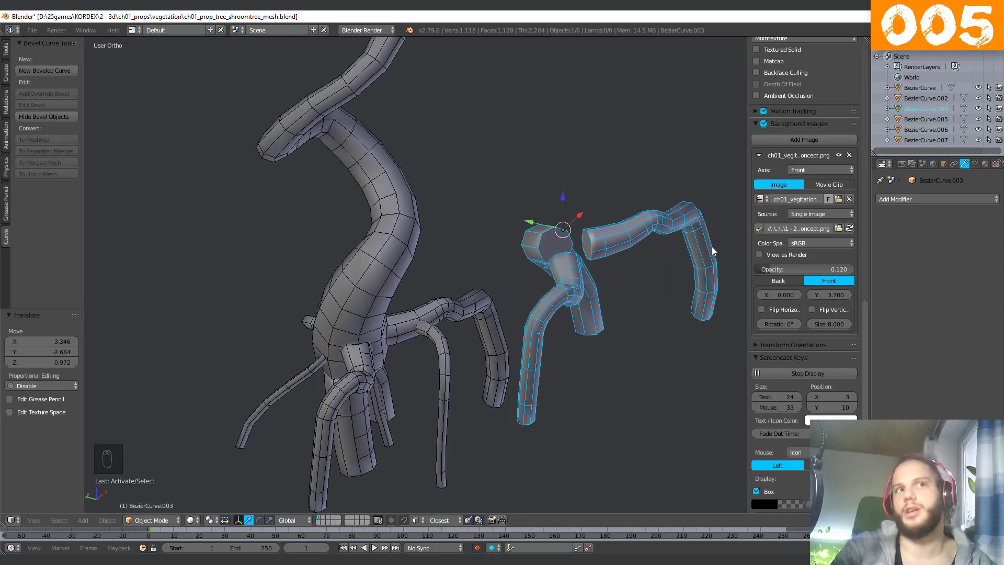
pyautogui.press('x')
pyautogui.click(597, 266)
# Select the merged trunk and enter Edit Mode on it, facing the front root's junction.
pyautogui.scroll(5, 453, 346)
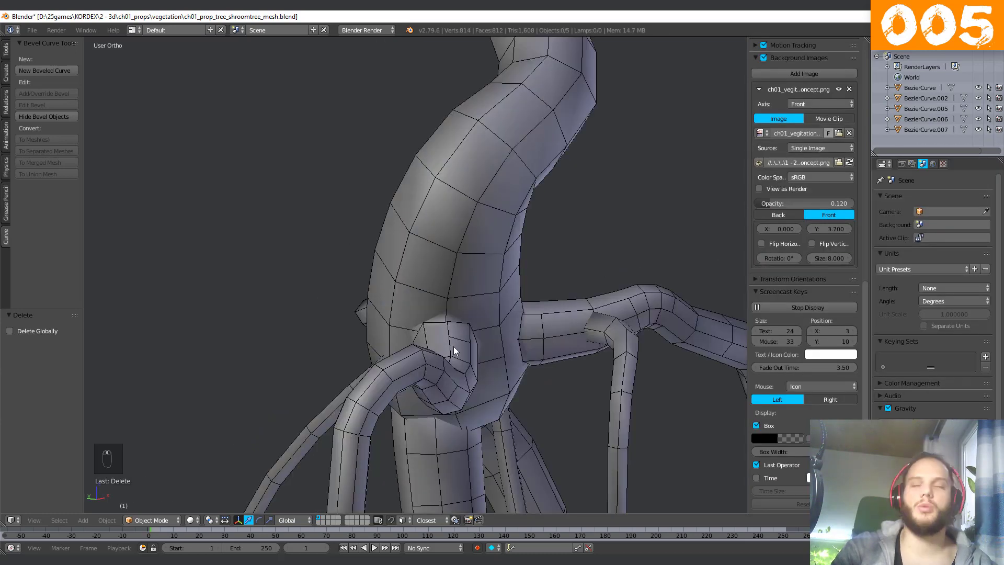
pyautogui.rightClick(447, 333)
pyautogui.press('Tab')
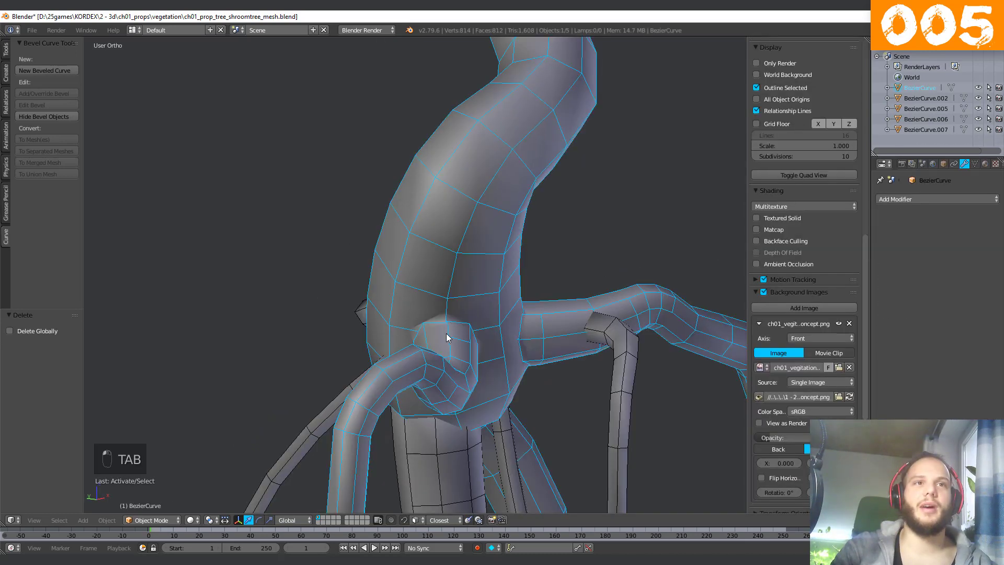
pyautogui.scroll(3, 427, 358)
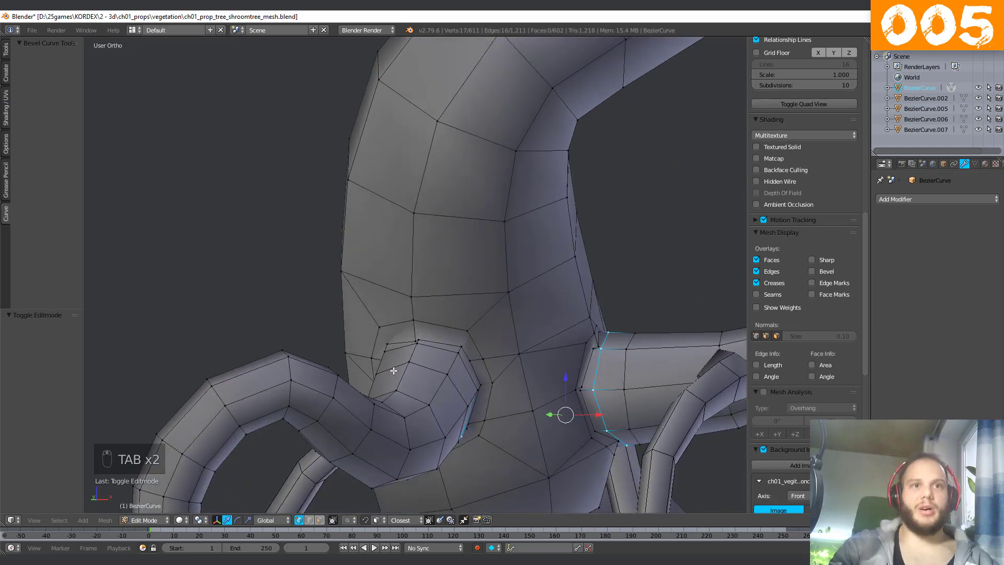
pyautogui.moveTo(481, 432); pyautogui.dragTo(389, 391, button='middle')
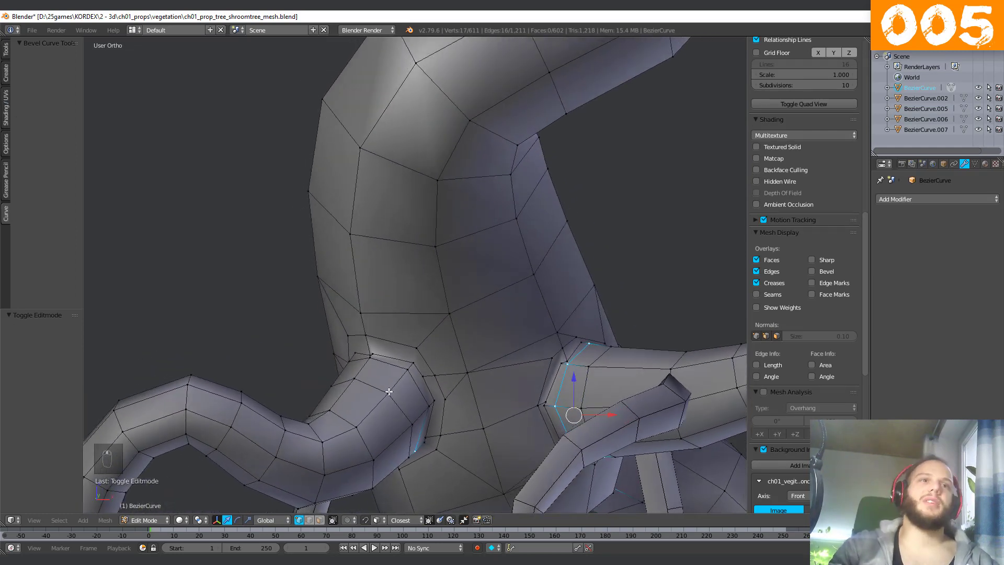
# Slide the stray vertex at the top of the front root's junction onto its neighbouring vertex to merge them.
pyautogui.scroll(3, 417, 397)
pyautogui.keyDown('shift'); pyautogui.moveTo(381, 454); pyautogui.dragTo(481, 336, button='middle'); pyautogui.keyUp('shift')
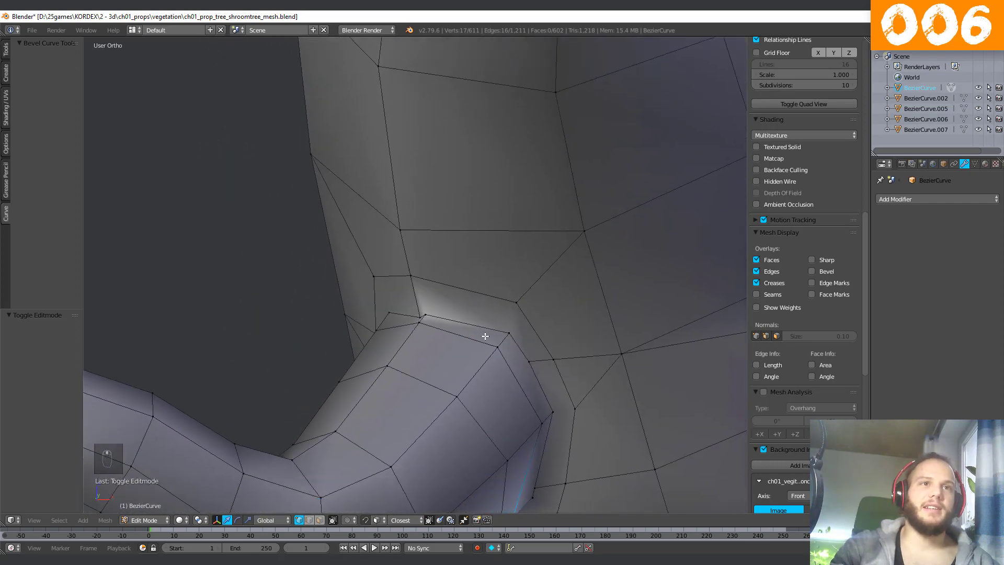
pyautogui.scroll(2, 523, 365)
pyautogui.scroll(4, 523, 365)
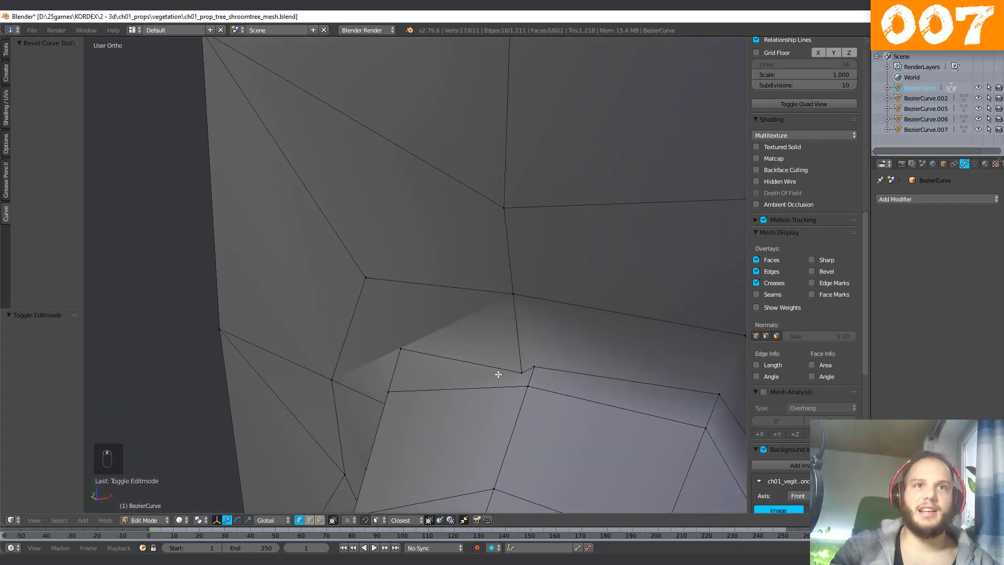
pyautogui.rightClick(521, 371)
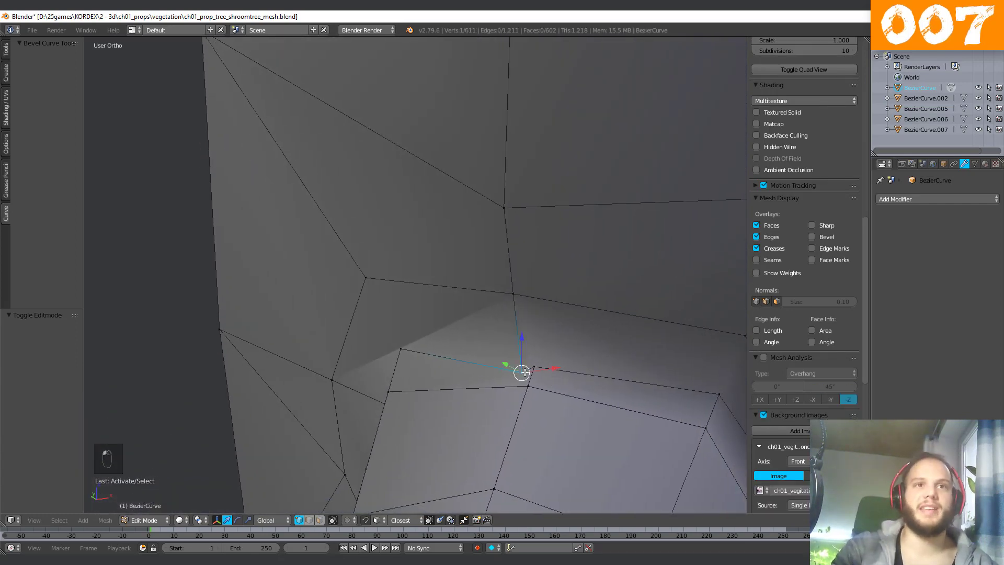
pyautogui.press('g')
pyautogui.press('g')
pyautogui.click(627, 352)
# Connect the outer trunk vertex and the junction ring vertex above the front root with a new edge.
pyautogui.moveTo(374, 386); pyautogui.dragTo(538, 270, button='middle')
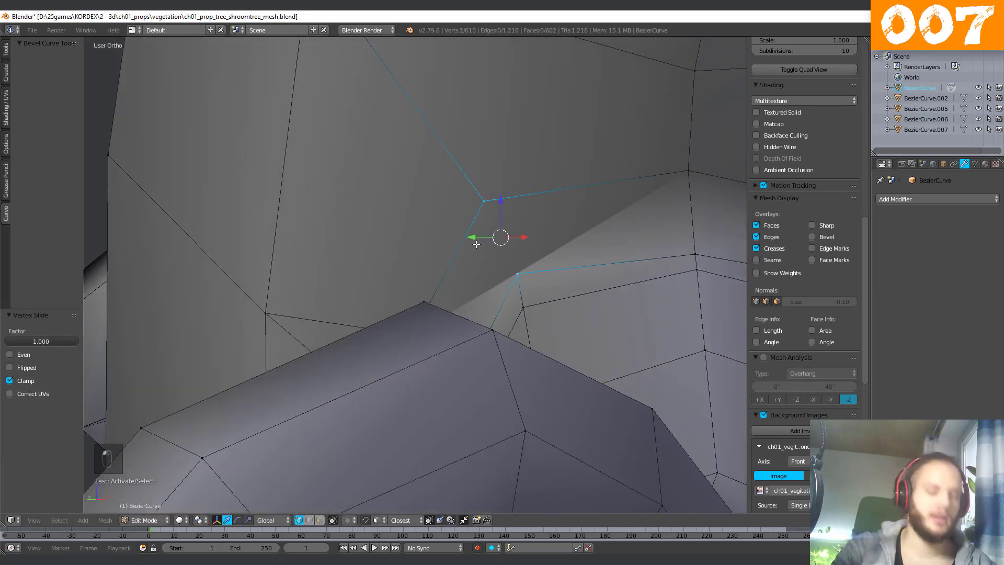
pyautogui.press('j')
pyautogui.moveTo(475, 243); pyautogui.dragTo(477, 327, button='middle')
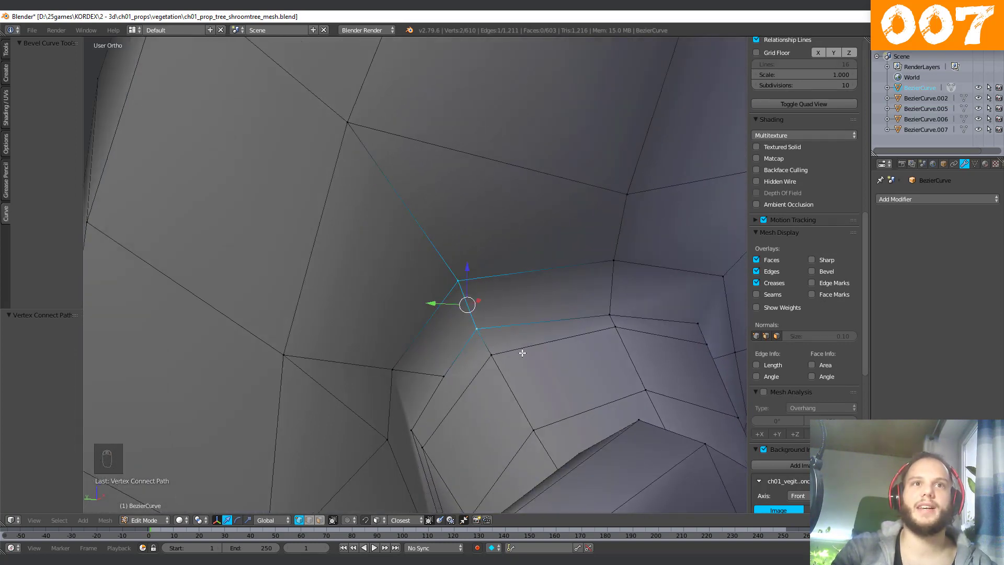
# Slide the trunk vertex beside the front root's junction by factor 0.185, and merge the adjacent stray vertices by sliding them onto their neighbours.
pyautogui.moveTo(503, 356); pyautogui.dragTo(476, 367, button='middle')
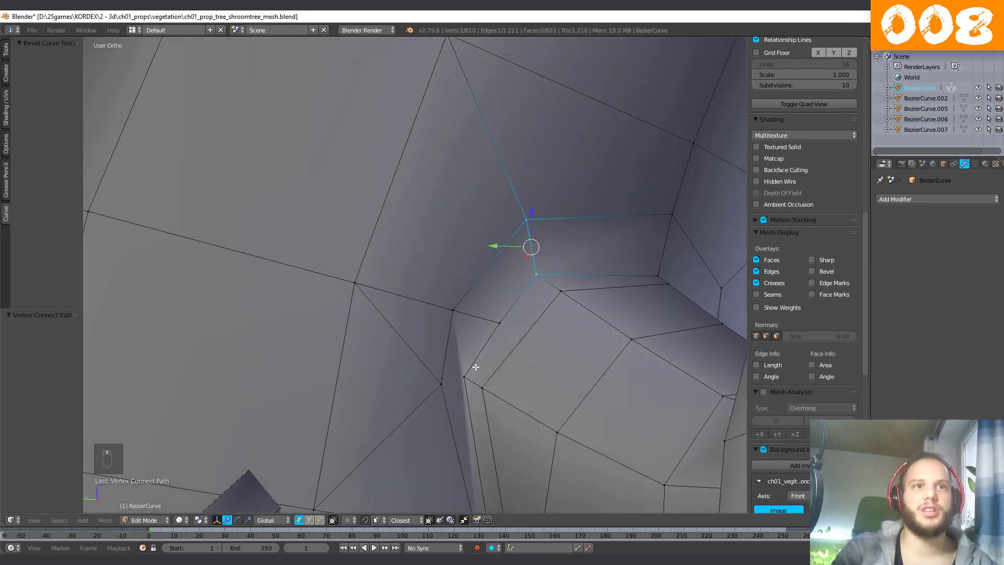
pyautogui.rightClick(440, 386)
pyautogui.press('g')
pyautogui.press('g')
pyautogui.click(444, 372)
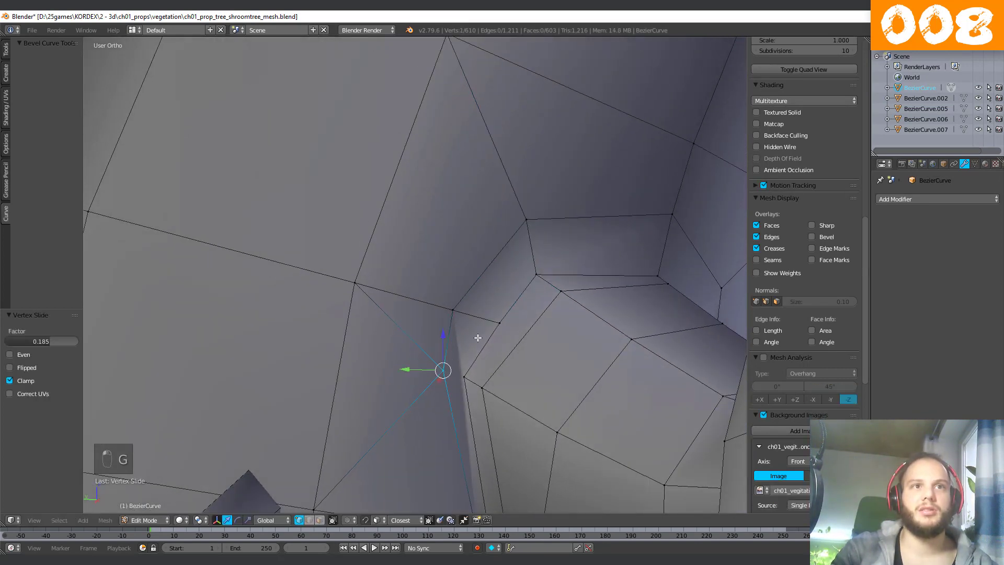
pyautogui.press('g')
pyautogui.press('g')
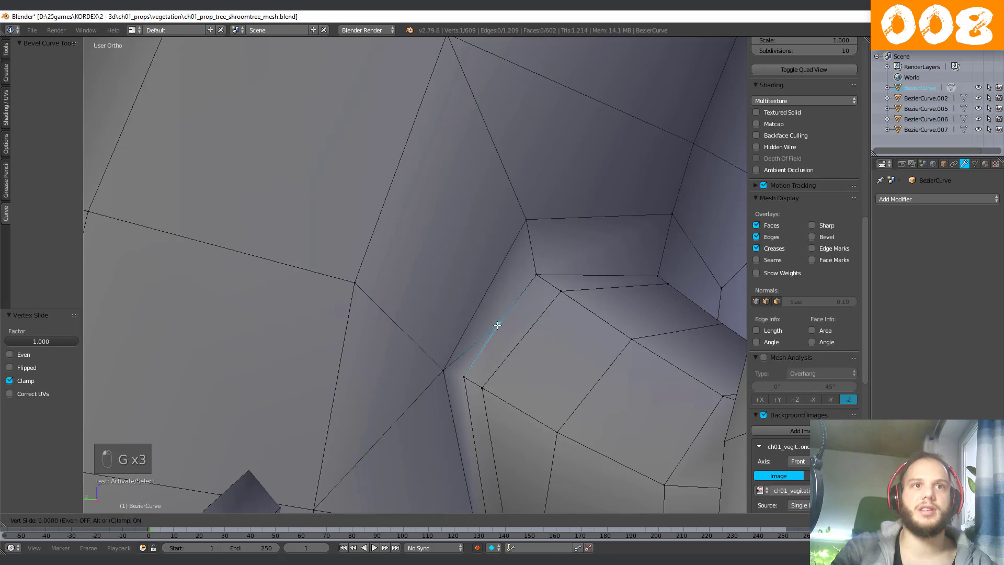
pyautogui.click(440, 425)
# Adjust two vertices along their edges at the junction's top, sliding the one on the root by factor 0.106.
pyautogui.moveTo(439, 424); pyautogui.dragTo(445, 388, button='middle')
pyautogui.rightClick(402, 362)
pyautogui.press('g')
pyautogui.press('g')
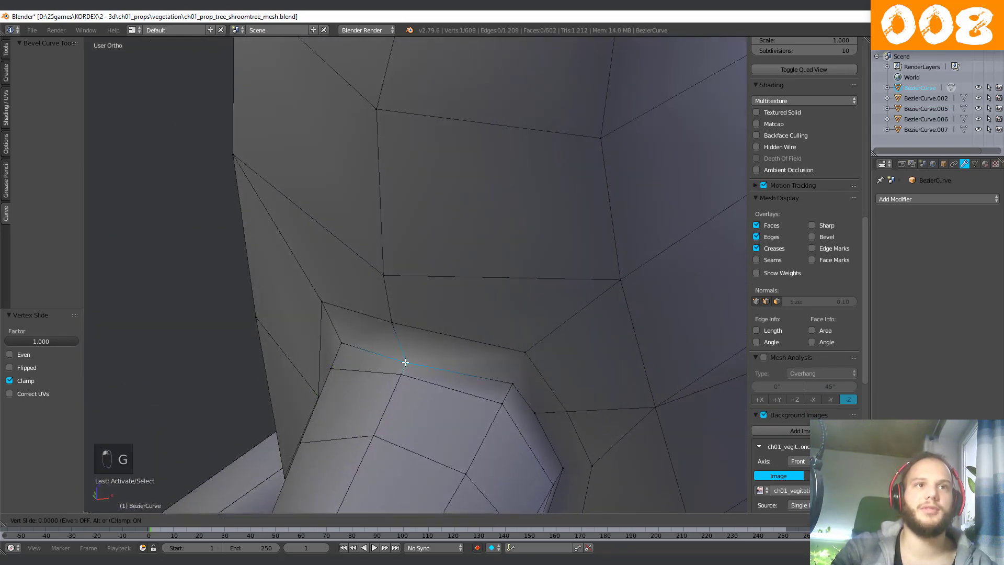
pyautogui.click(405, 358)
pyautogui.rightClick(400, 382)
pyautogui.press('g')
pyautogui.press('g')
pyautogui.click(400, 391)
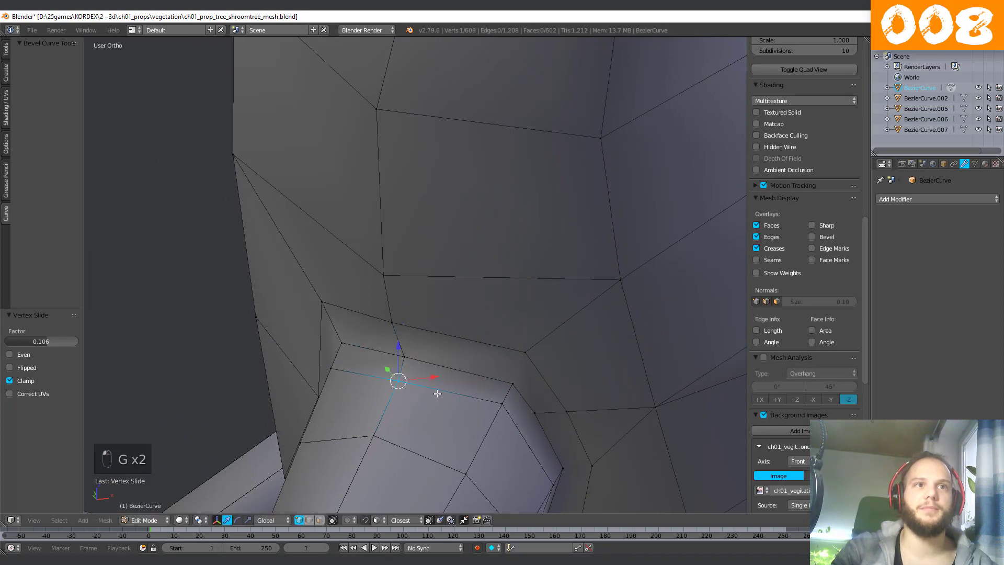
# Connect the junction's upper corner vertex on the root ring to the trunk vertex just above it.
pyautogui.moveTo(437, 394); pyautogui.dragTo(533, 400, button='middle')
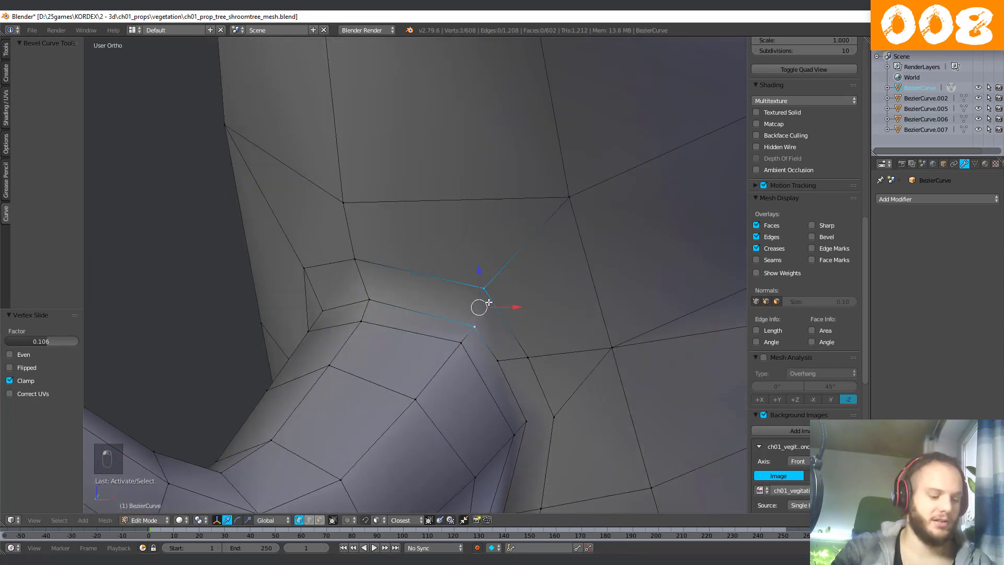
pyautogui.press('j')
pyautogui.moveTo(488, 302); pyautogui.dragTo(466, 280, button='middle')
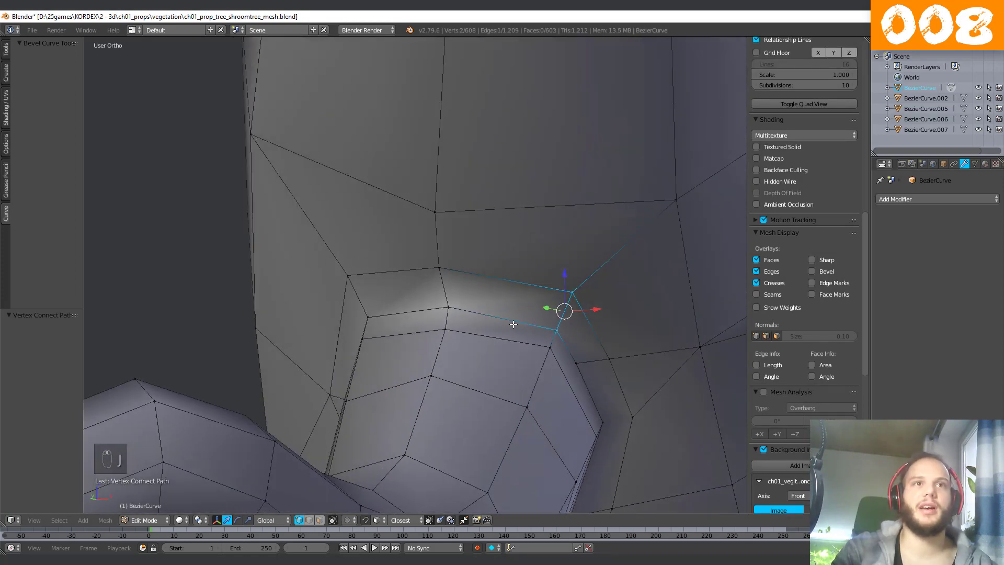
# Slide the middle vertex on the junction's upper edge along its edge by factor 0.160.
pyautogui.moveTo(513, 324)
pyautogui.mouseDown(button='middle')
pyautogui.moveTo(439, 328)
pyautogui.moveTo(414, 316)
pyautogui.moveTo(446, 305)
pyautogui.moveTo(459, 352)
pyautogui.moveTo(516, 309)
pyautogui.mouseUp(button='middle')
pyautogui.rightClick(445, 309)
pyautogui.press('g')
pyautogui.press('g')
pyautogui.click(451, 319)
# Merge the stray vertices on the upper side edge of the front root's junction by sliding them onto neighbouring vertices.
pyautogui.press('g')
pyautogui.press('g')
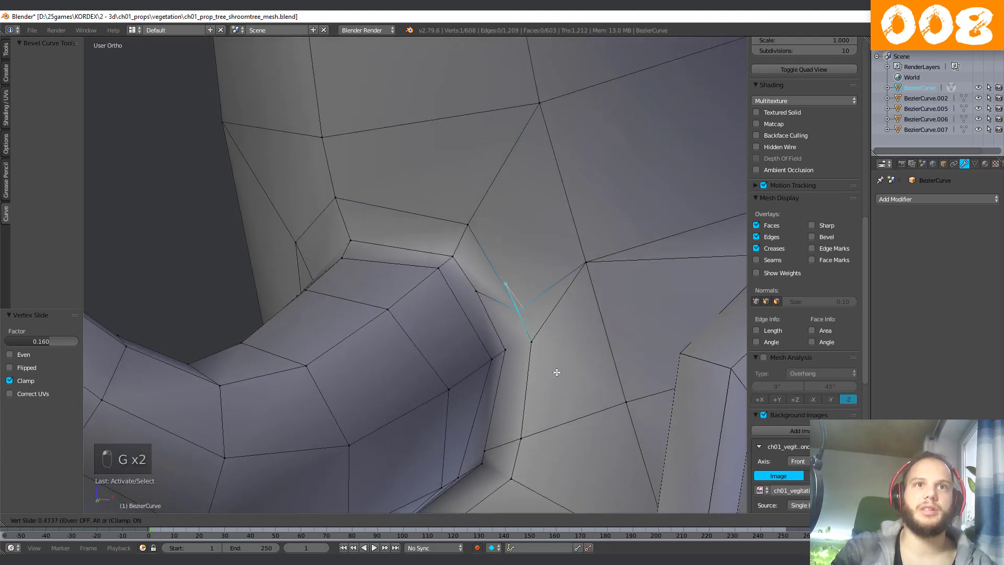
pyautogui.click(487, 321)
pyautogui.press('g')
pyautogui.press('g')
pyautogui.click(521, 386)
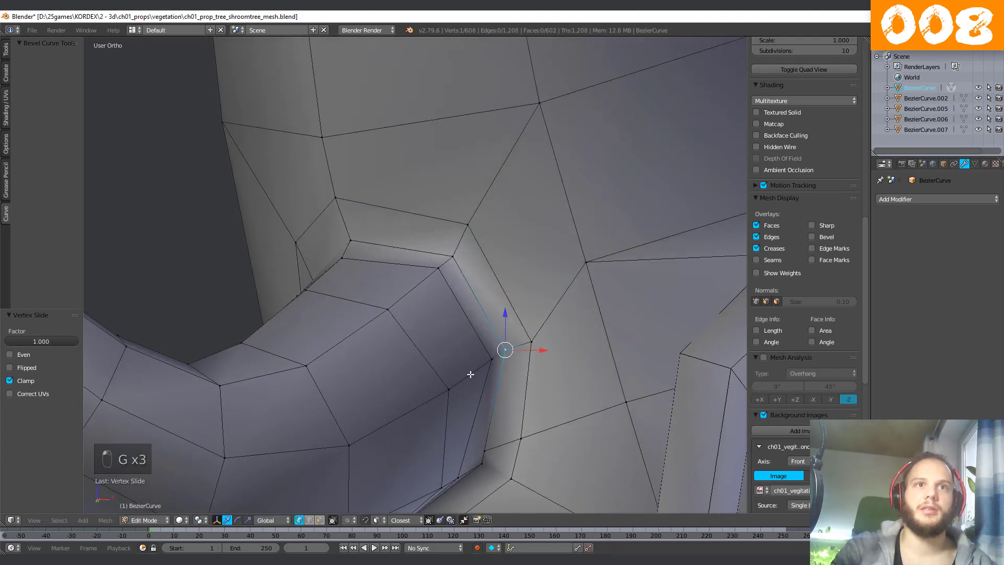
# Slide the extra vertices on the junction's lower side onto their neighbours to merge them in the trunk and root loops.
pyautogui.moveTo(470, 374); pyautogui.dragTo(462, 344, button='middle')
pyautogui.rightClick(538, 316)
pyautogui.press('g')
pyautogui.press('g')
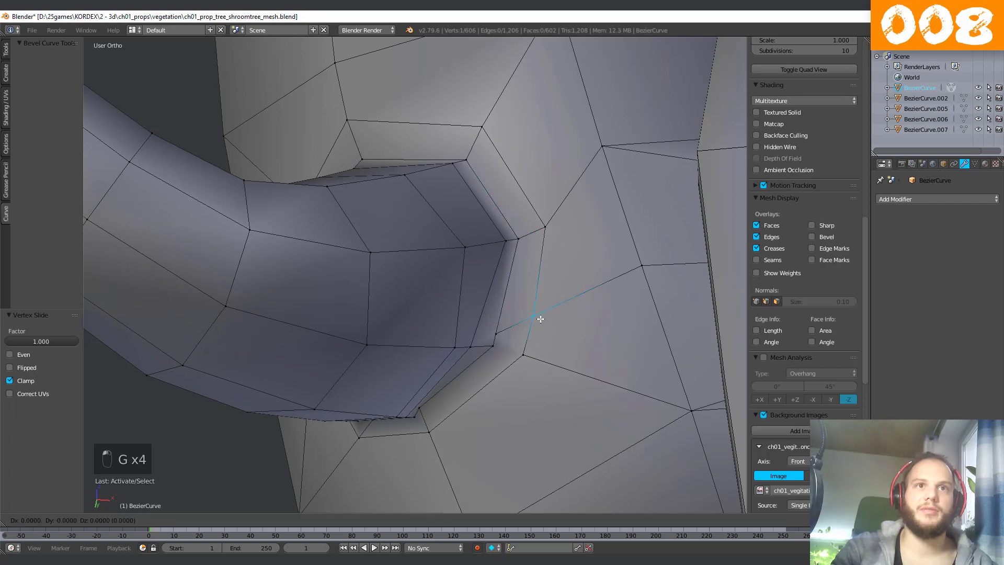
pyautogui.click(533, 395)
pyautogui.press('g')
pyautogui.press('g')
pyautogui.click(528, 242)
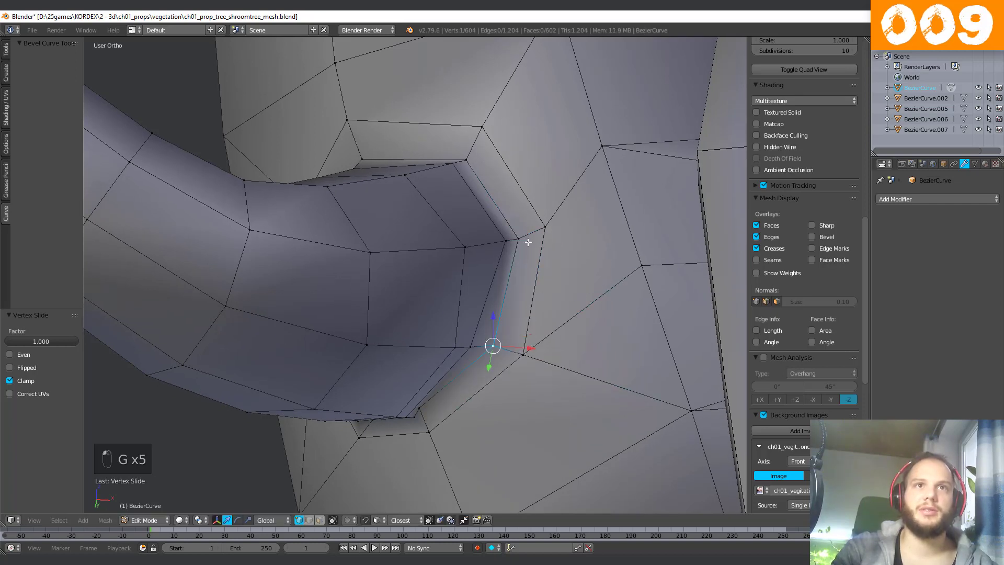
# Merge the stray vertex under the front root into its neighbour, and slide the adjacent trunk vertex by factor 0.118.
pyautogui.moveTo(524, 312); pyautogui.dragTo(563, 271, button='middle')
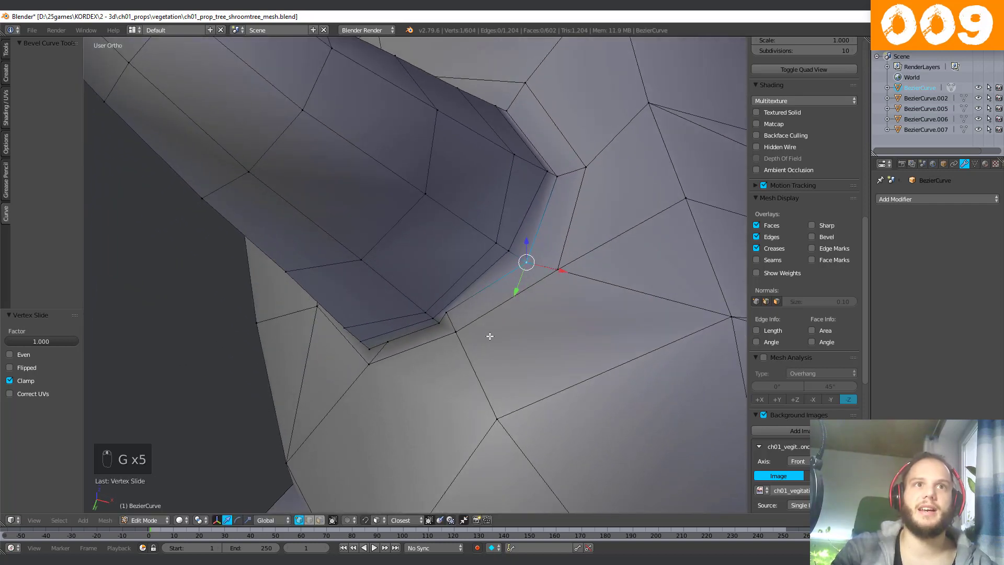
pyautogui.moveTo(489, 336); pyautogui.dragTo(531, 337, button='middle')
pyautogui.press('g')
pyautogui.press('g')
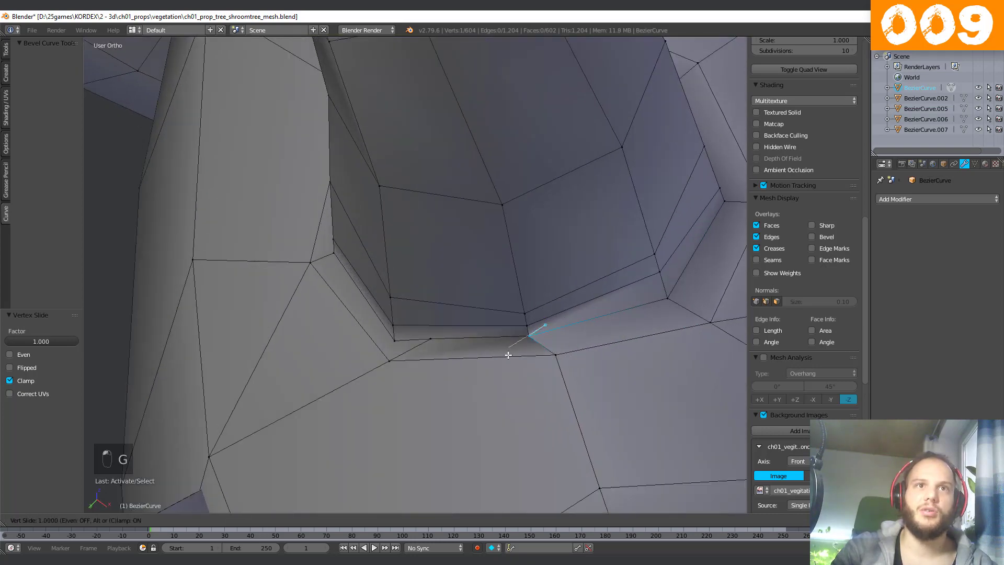
pyautogui.click(551, 359)
pyautogui.press('g')
pyautogui.press('g')
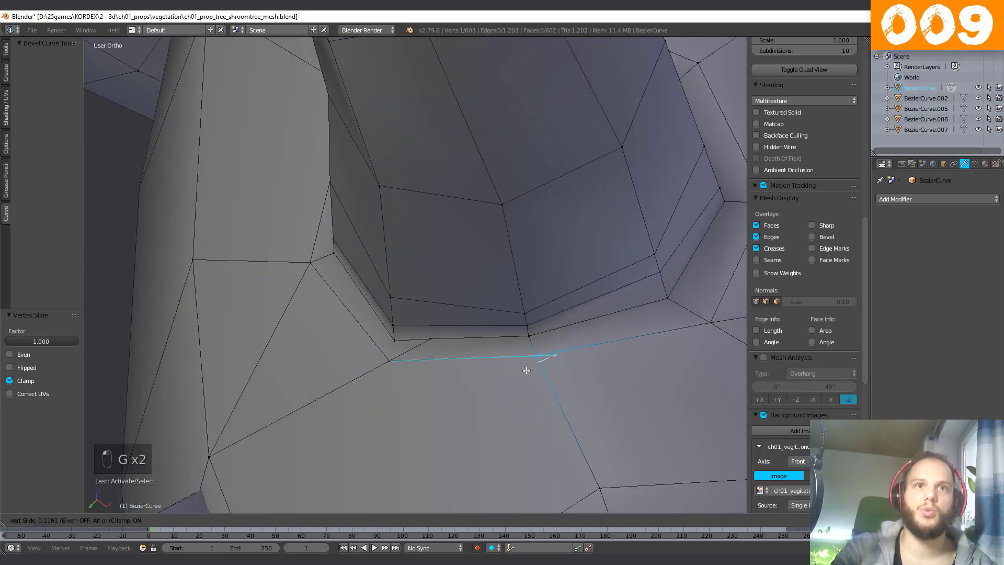
pyautogui.click(526, 370)
# Merge the stray vertex at the junction's lower far corner into its neighbour, and slide the outer corner vertex by factor 0.137.
pyautogui.moveTo(526, 370); pyautogui.dragTo(437, 348, button='middle')
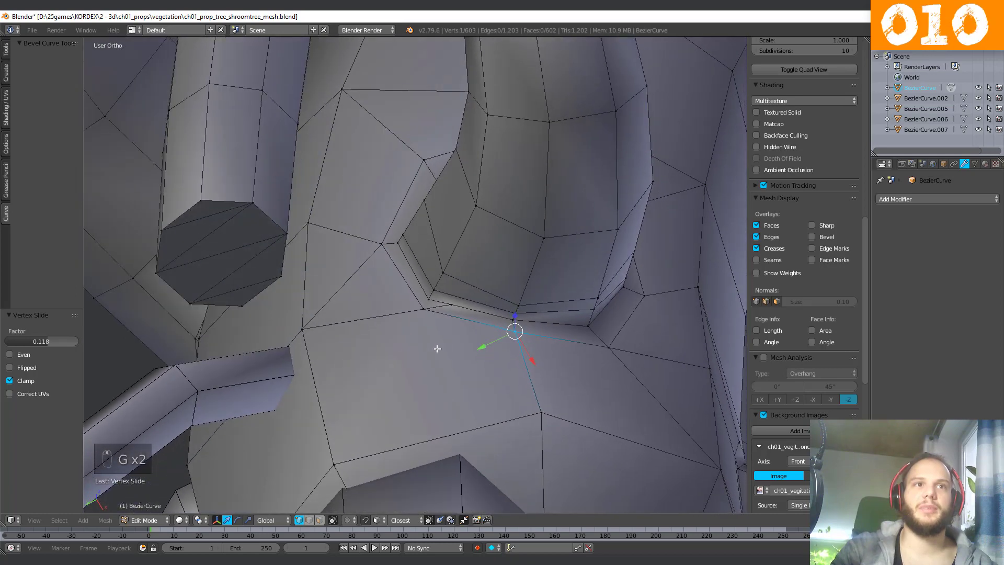
pyautogui.scroll(4, 437, 348)
pyautogui.press('g')
pyautogui.press('g')
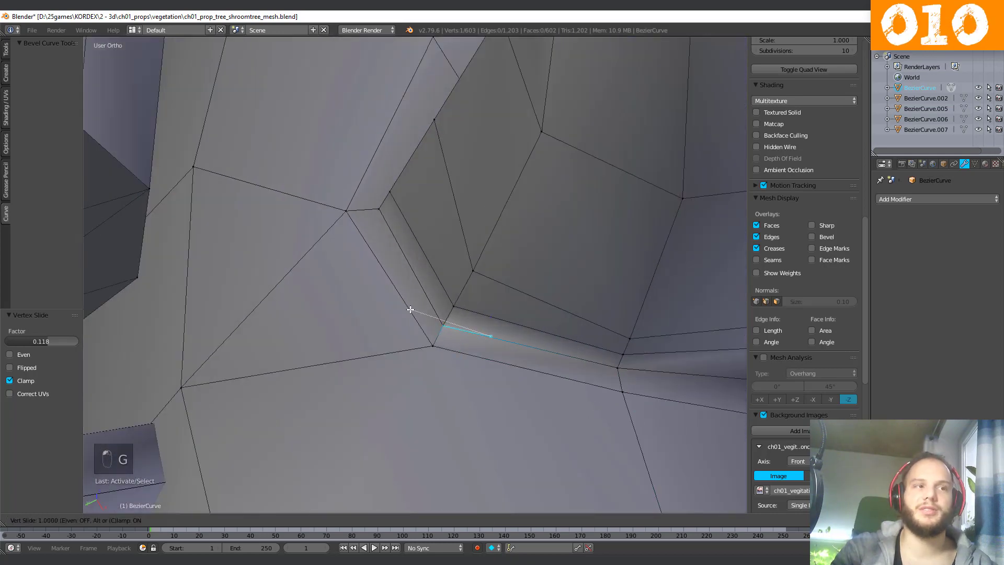
pyautogui.click(417, 322)
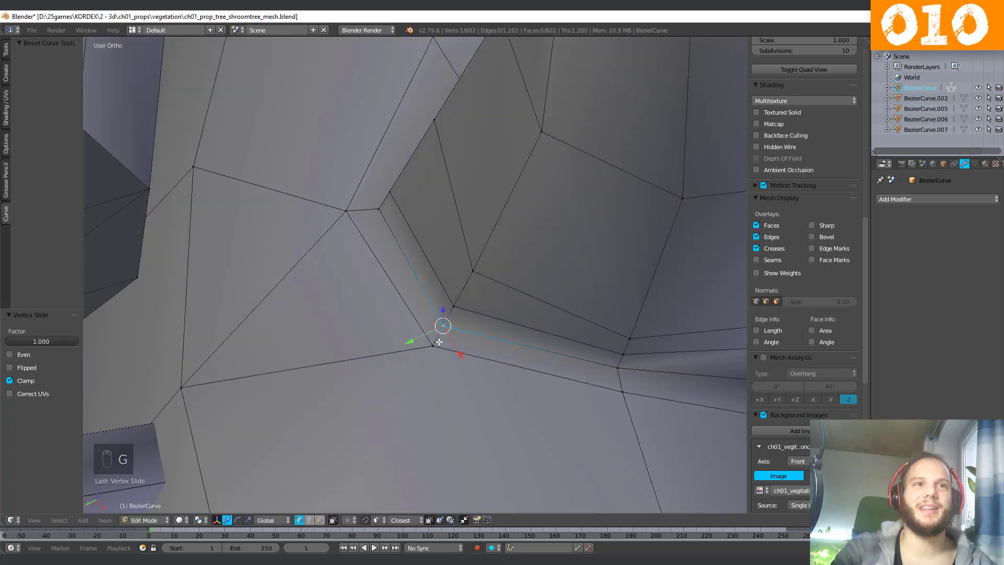
pyautogui.press('g')
pyautogui.press('g')
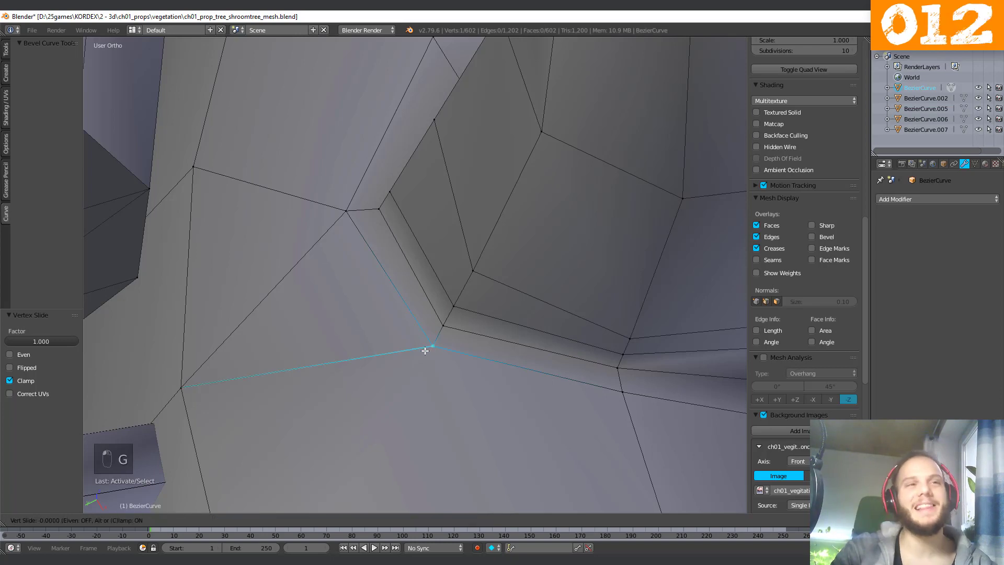
pyautogui.click(413, 353)
# Connect the trunk vertex under the front root's junction to the lower trunk loop vertex above the central root with a new edge.
pyautogui.moveTo(413, 347); pyautogui.dragTo(432, 373, button='middle')
pyautogui.moveTo(301, 434); pyautogui.dragTo(376, 352, button='middle')
pyautogui.scroll(-5, 376, 352)
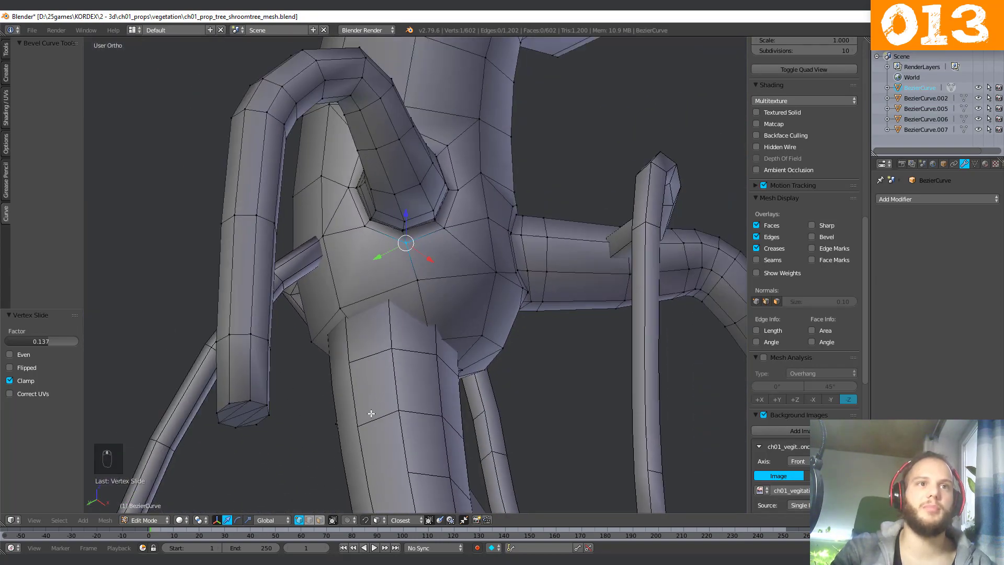
pyautogui.moveTo(369, 412); pyautogui.dragTo(348, 363, button='middle')
pyautogui.scroll(3, 350, 380)
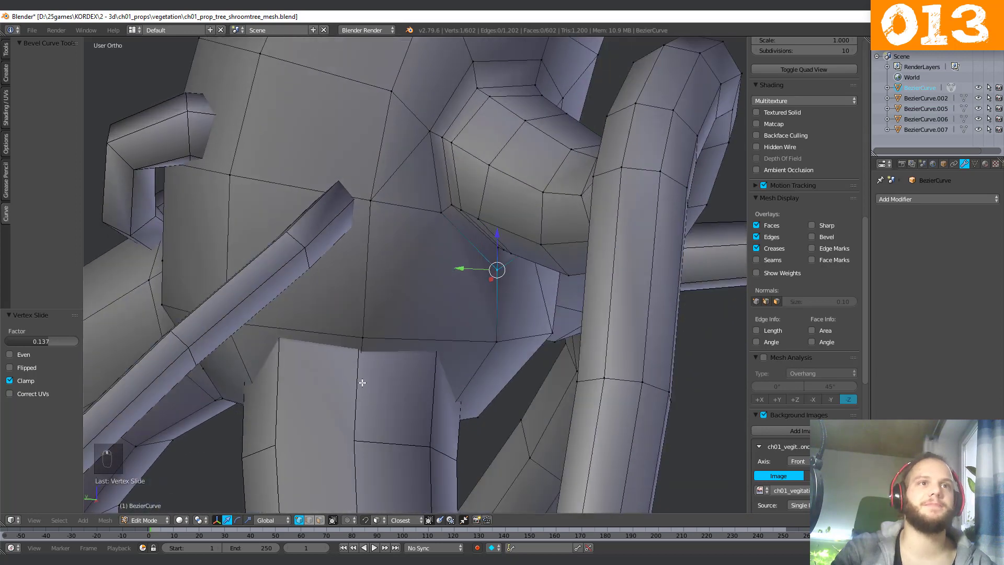
pyautogui.scroll(2, 348, 376)
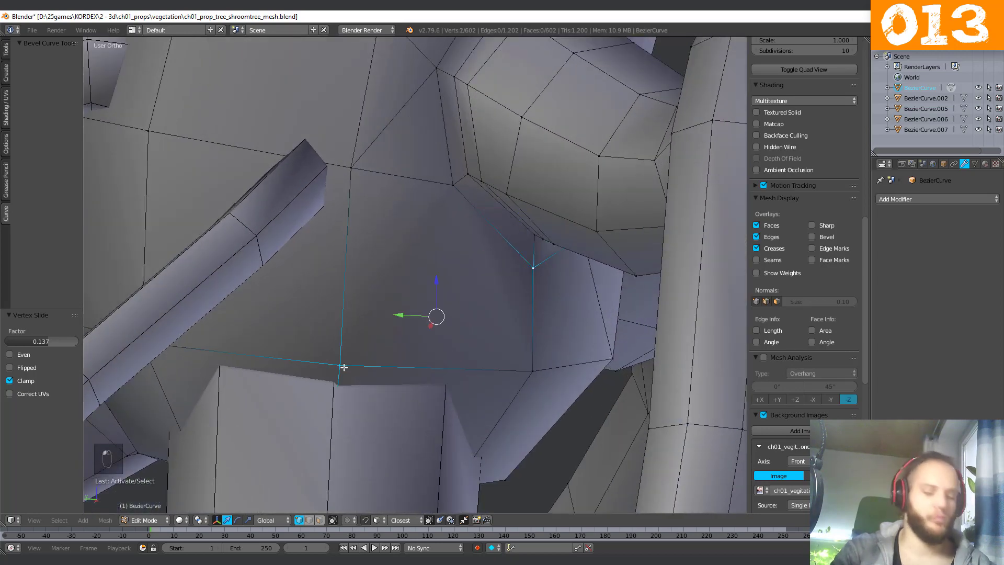
pyautogui.press('j')
pyautogui.moveTo(344, 368); pyautogui.dragTo(464, 363, button='middle')
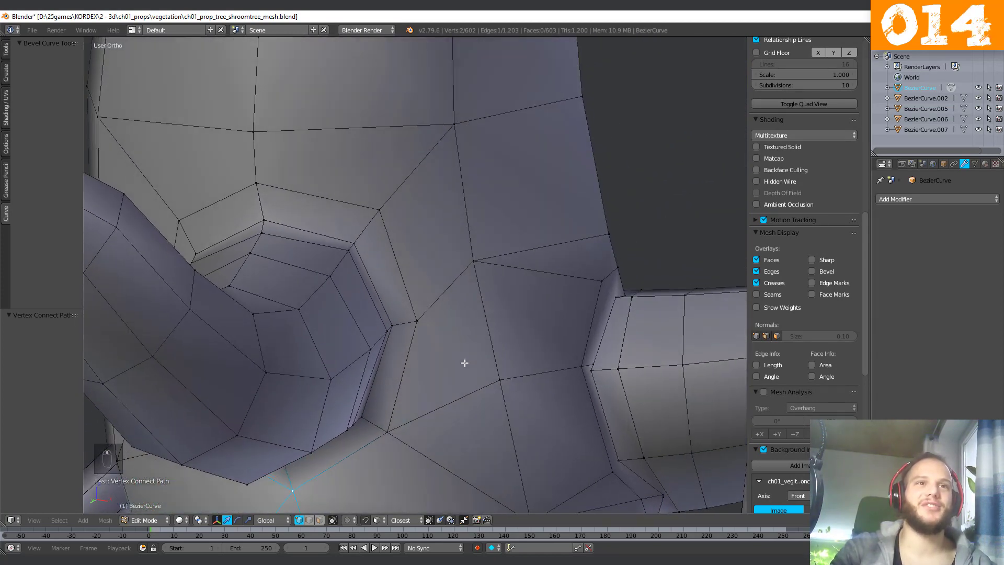
# Slide the outer trunk-loop vertex beside the front root's junction by factor 0.062.
pyautogui.rightClick(416, 322)
pyautogui.press('g')
pyautogui.press('g')
pyautogui.click(421, 274)
pyautogui.moveTo(421, 273); pyautogui.dragTo(411, 344, button='middle')
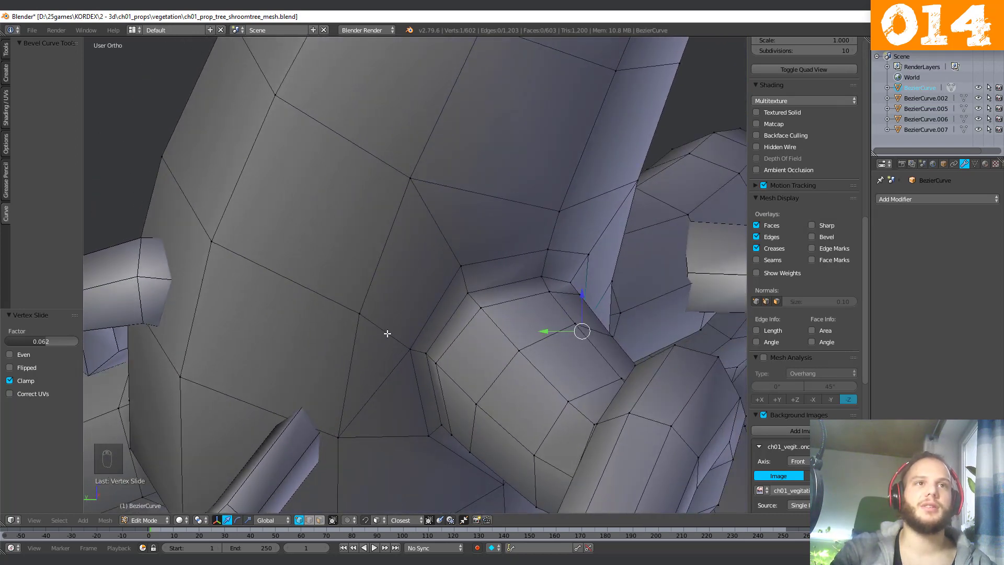
# Dissolve the diagonal trunk edge below the front root's junction that runs down to the corner above the central root.
pyautogui.hotkey('ctrl', 'Tab')
pyautogui.click(382, 360)
pyautogui.rightClick(380, 320)
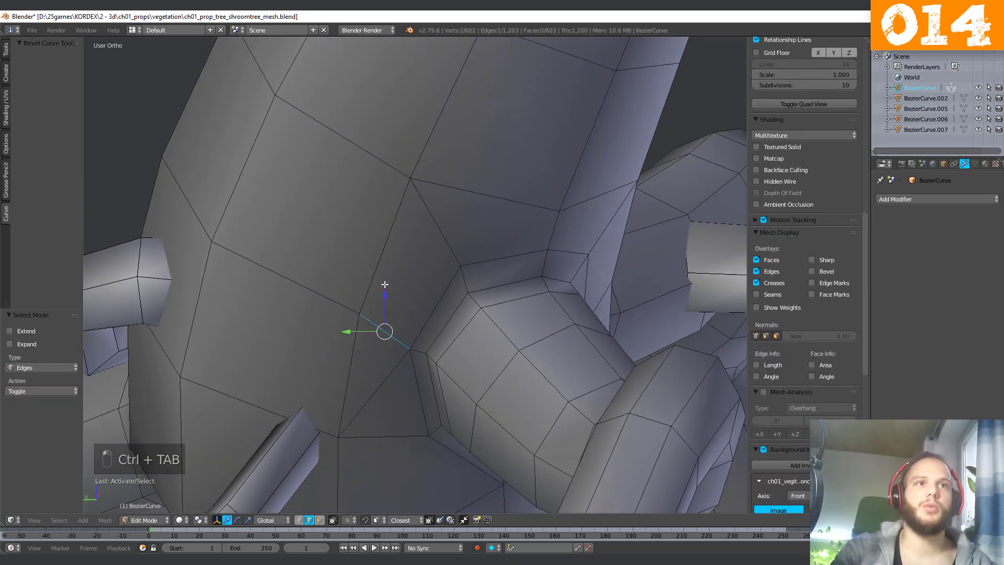
pyautogui.keyDown('shift'); pyautogui.rightClick(428, 320); pyautogui.keyUp('shift')
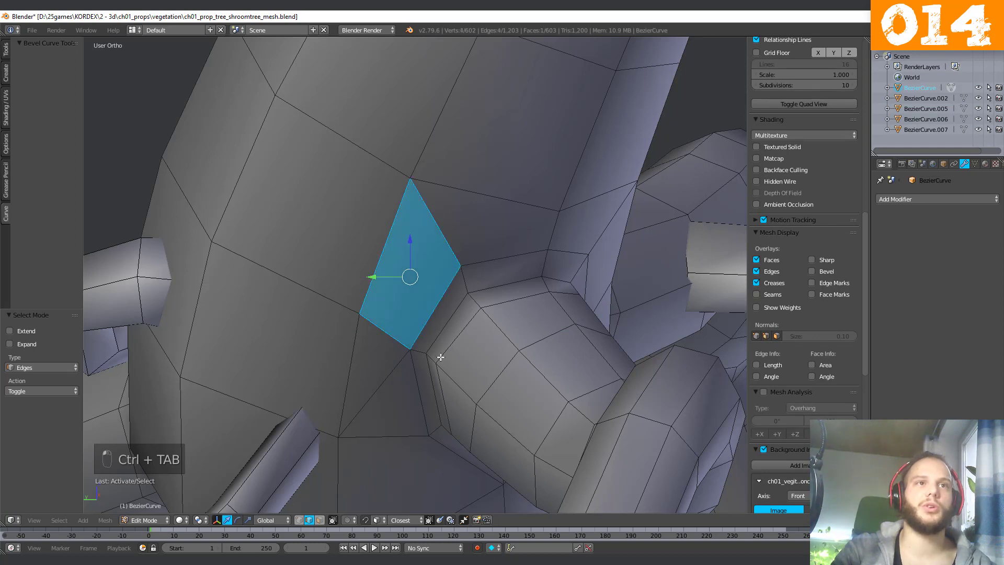
pyautogui.rightClick(380, 385)
pyautogui.keyDown('shift'); pyautogui.rightClick(380, 325); pyautogui.keyUp('shift')
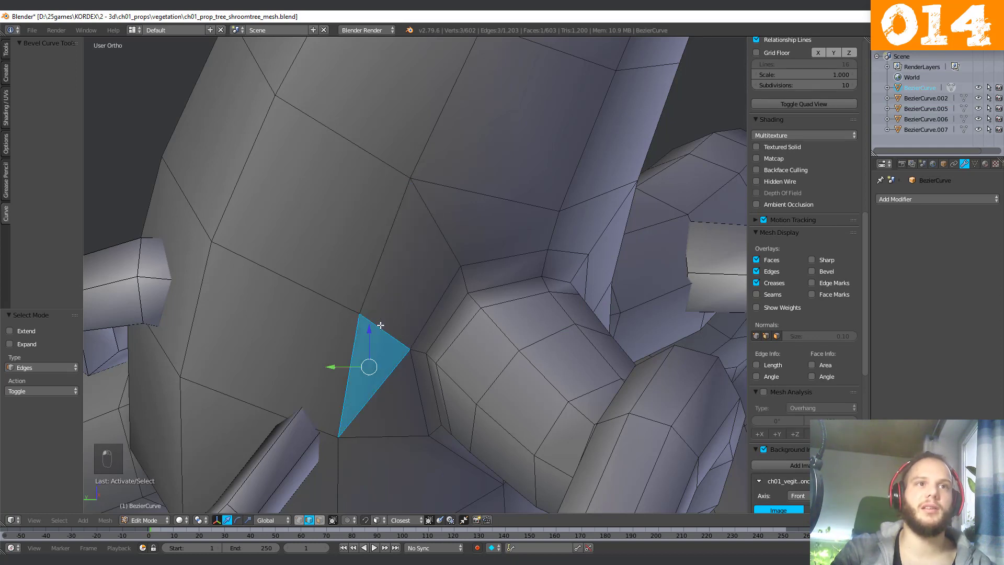
pyautogui.keyDown('shift'); pyautogui.scroll(-5, 384, 387); pyautogui.keyUp('shift')
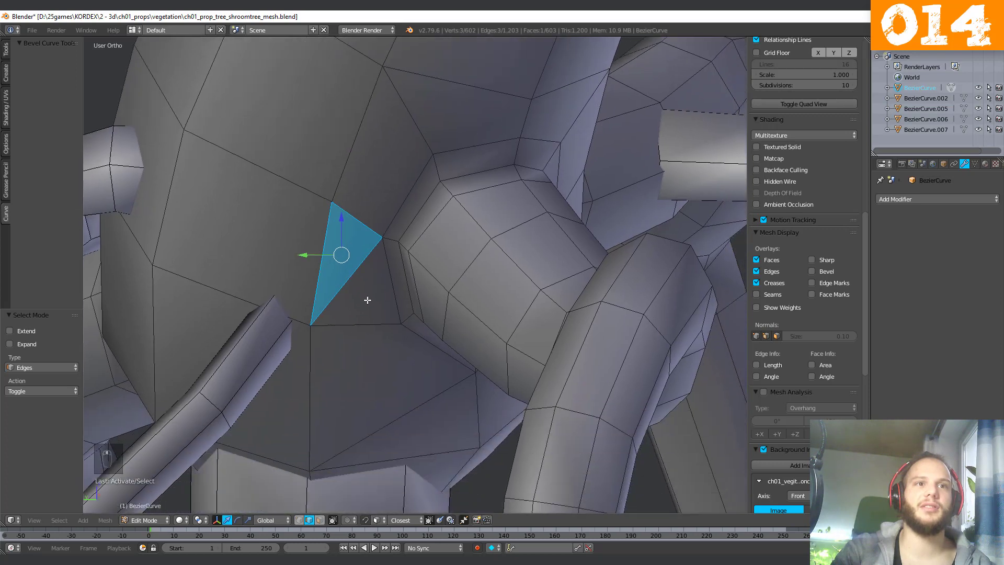
pyautogui.rightClick(401, 348)
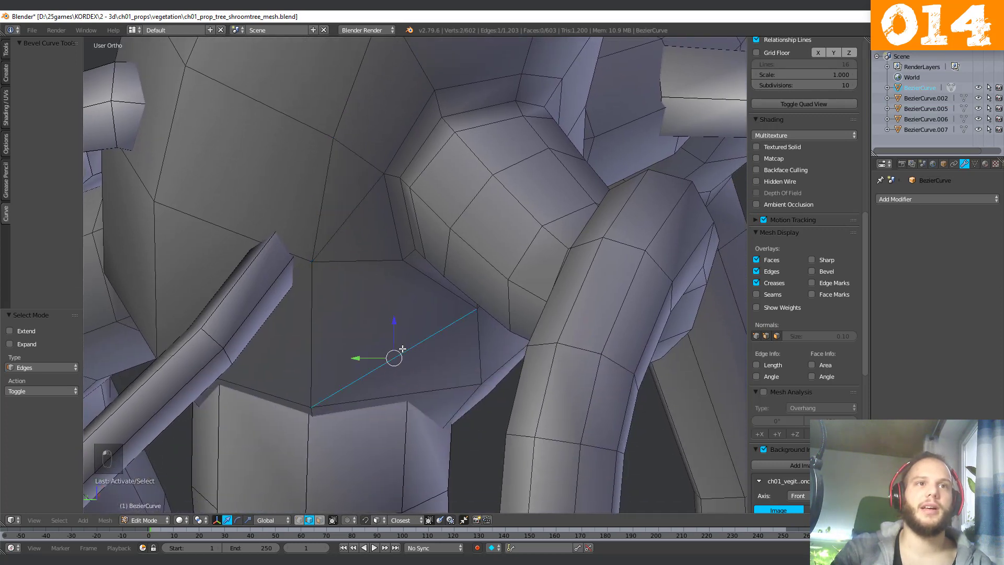
pyautogui.press('x')
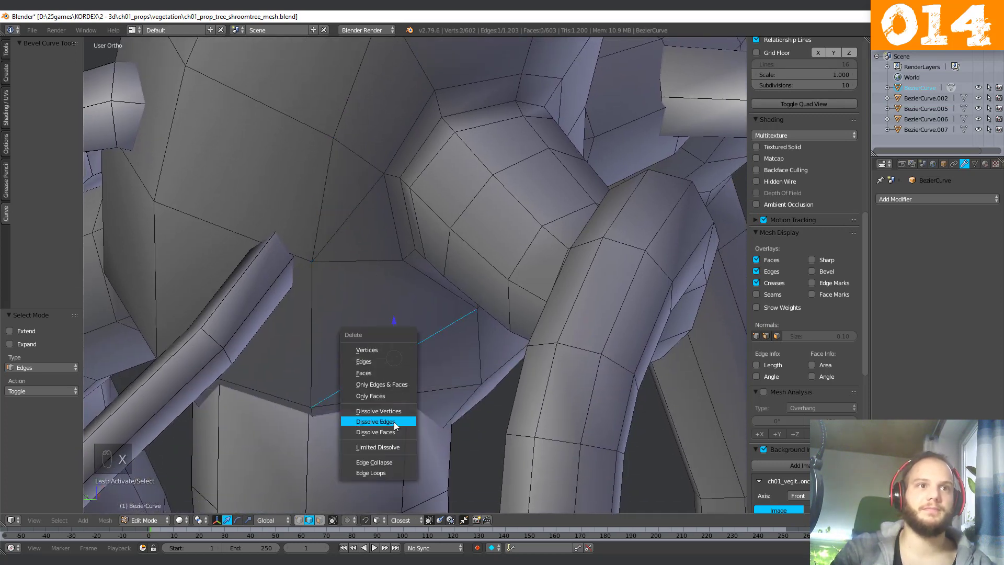
pyautogui.click(400, 415)
pyautogui.moveTo(401, 401); pyautogui.dragTo(352, 419, button='middle')
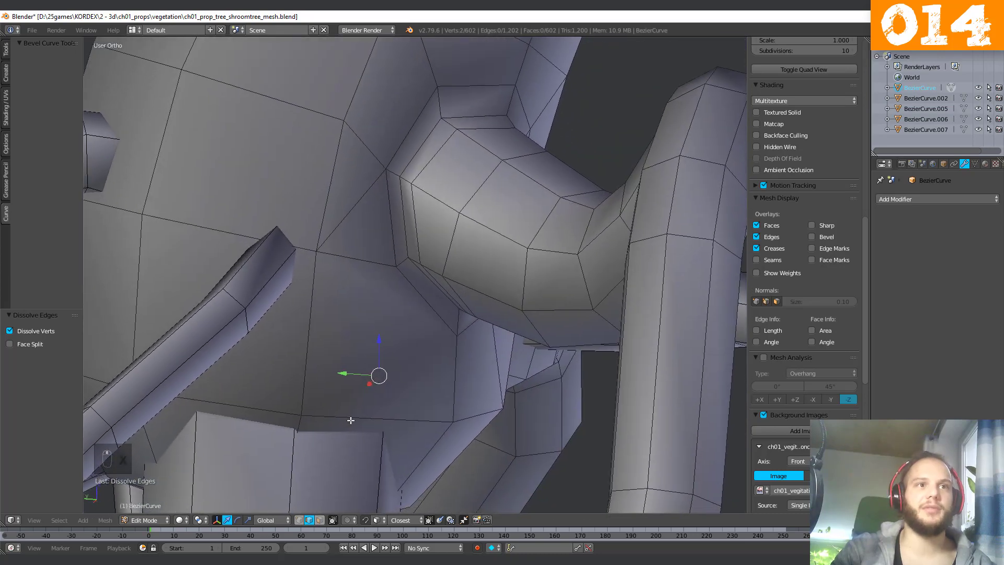
# Split the resulting five-sided trunk face with an edge from the junction's lower corner vertex to the lower trunk loop vertex above the central root.
pyautogui.rightClick(357, 420)
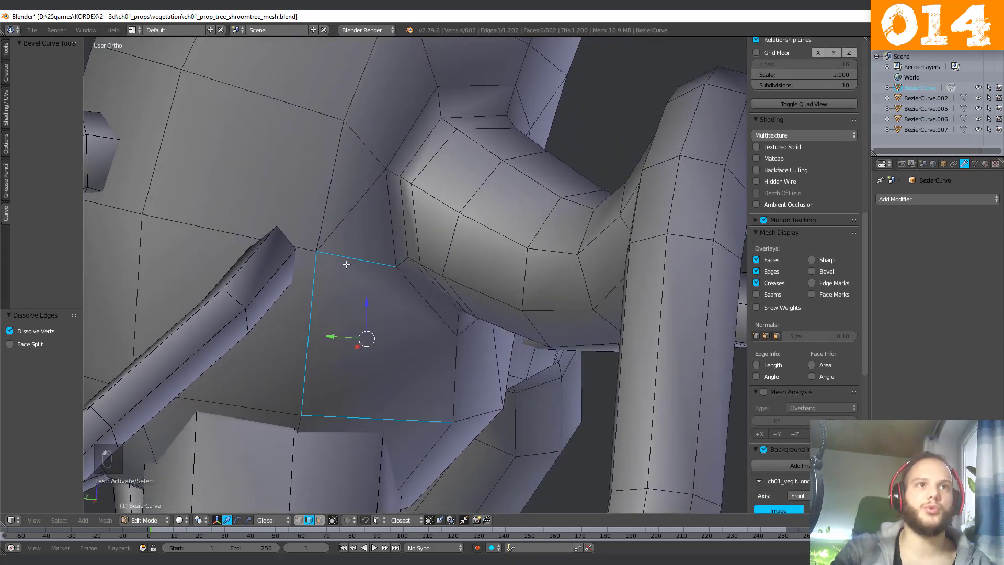
pyautogui.keyDown('shift'); pyautogui.rightClick(456, 359); pyautogui.keyUp('shift')
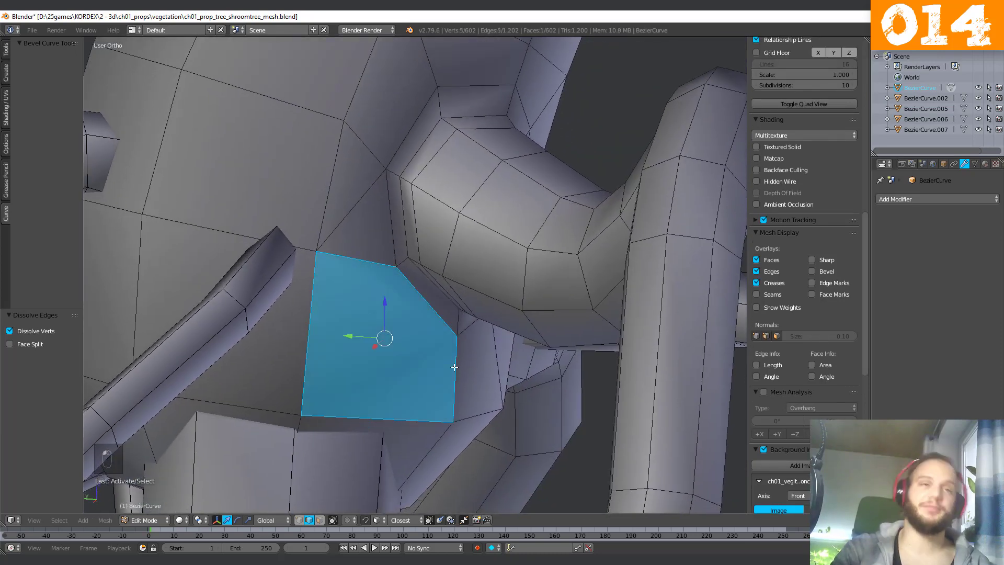
pyautogui.hotkey('ctrl', 'Tab')
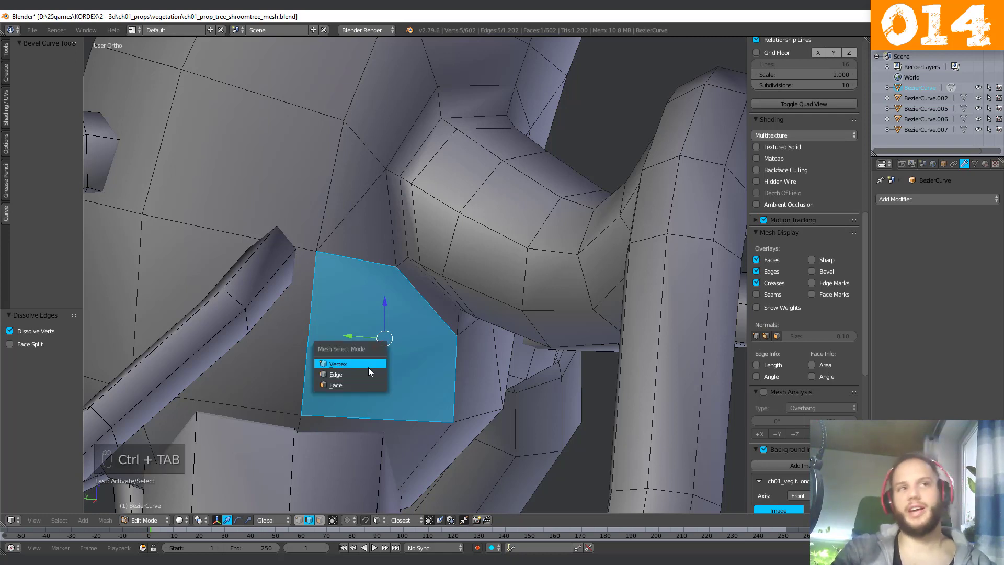
pyautogui.click(368, 367)
pyautogui.rightClick(387, 259)
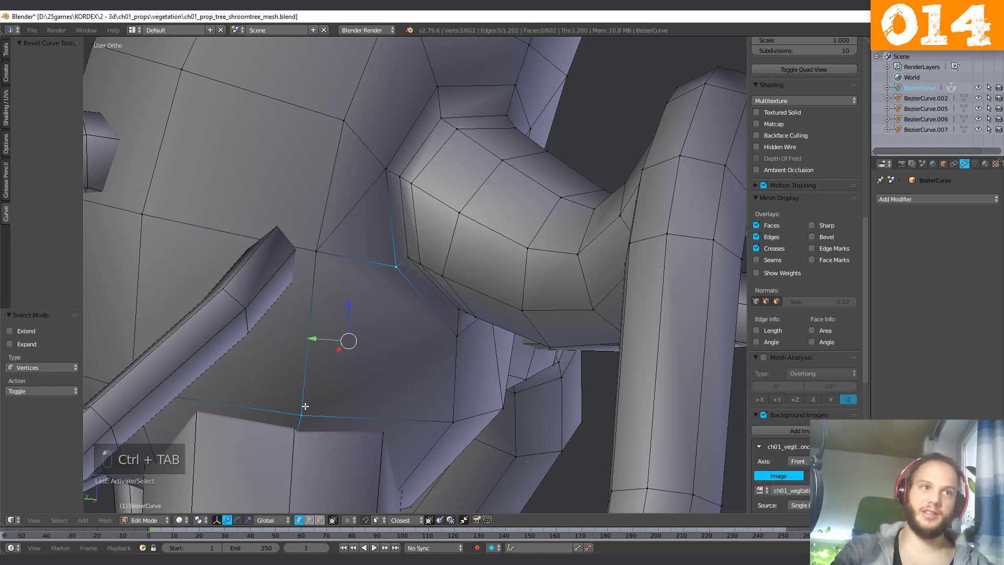
pyautogui.press('j')
pyautogui.moveTo(479, 417)
pyautogui.mouseDown(button='middle')
pyautogui.moveTo(466, 419)
pyautogui.moveTo(482, 399)
pyautogui.mouseUp(button='middle')
pyautogui.moveTo(448, 435); pyautogui.dragTo(360, 444, button='middle')
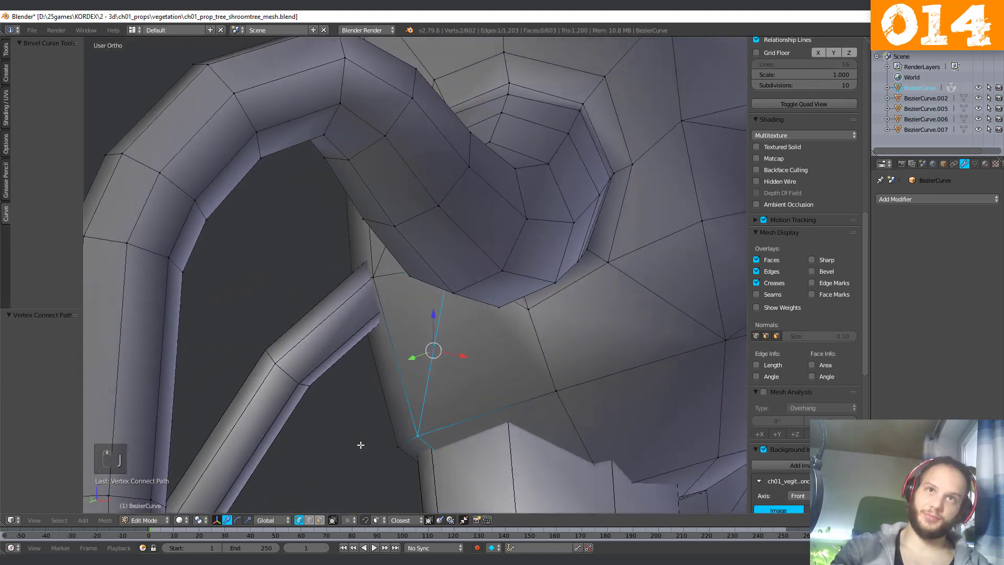
# Scale the edge loop around the neighbouring thick root's base by 1.056.
pyautogui.keyDown('shift'); pyautogui.moveTo(668, 287); pyautogui.dragTo(480, 380, button='middle'); pyautogui.keyUp('shift')
pyautogui.moveTo(443, 341); pyautogui.dragTo(321, 356, button='middle')
pyautogui.scroll(2, 335, 334)
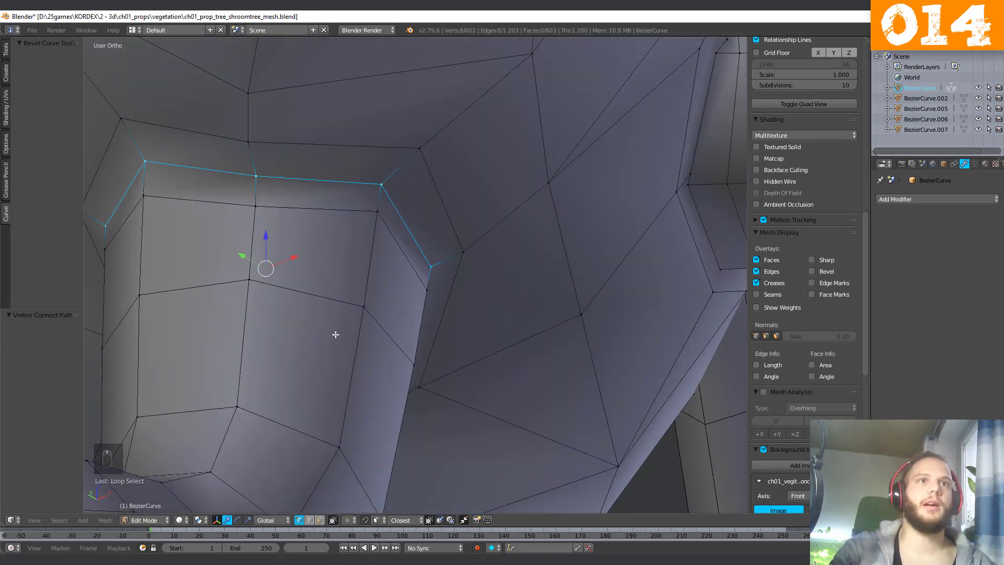
pyautogui.press('s')
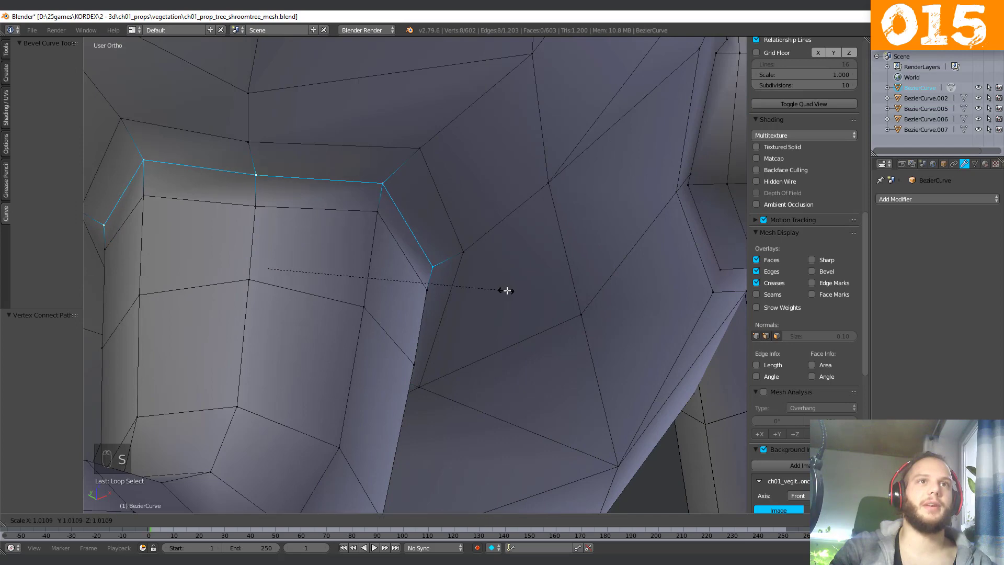
pyautogui.click(517, 288)
pyautogui.moveTo(512, 287); pyautogui.dragTo(401, 263, button='middle')
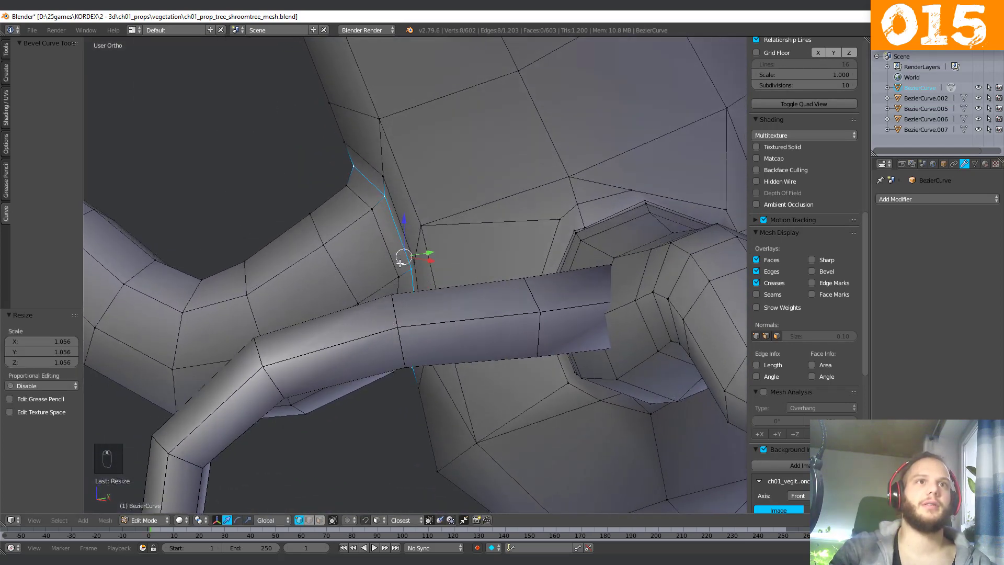
pyautogui.moveTo(436, 252); pyautogui.dragTo(434, 251)
# Inspect the cleaned root junctions in Object Mode from several angles and check the remaining thick root's junction.
pyautogui.press('Tab')
pyautogui.moveTo(372, 291); pyautogui.dragTo(330, 255, button='middle')
pyautogui.press('a')
pyautogui.press('a')
pyautogui.press('Tab')
pyautogui.press('Tab')
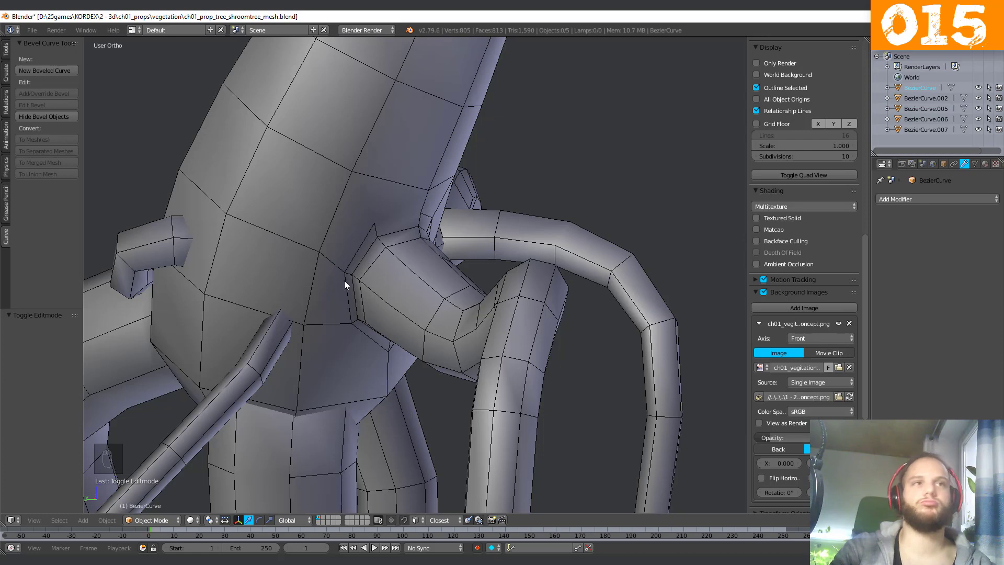
pyautogui.moveTo(447, 320); pyautogui.dragTo(441, 187, button='middle')
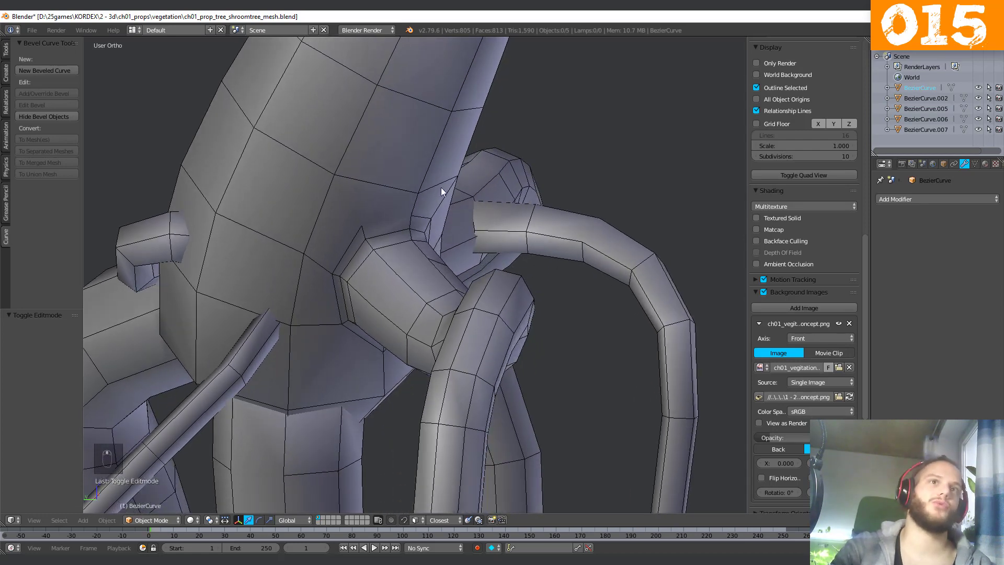
pyautogui.moveTo(411, 284); pyautogui.dragTo(429, 314, button='middle')
pyautogui.scroll(5, 444, 319)
pyautogui.scroll(-4, 409, 311)
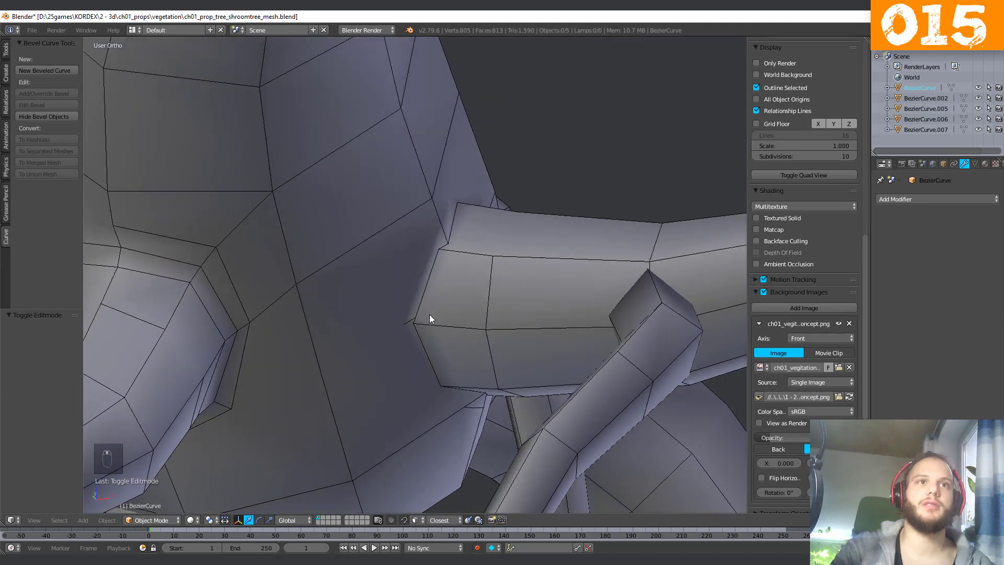
# Slide the two extra vertices on the next thick root's inner junction loop onto their neighbours to merge them.
pyautogui.press('Tab')
pyautogui.scroll(4, 453, 329)
pyautogui.scroll(-2, 377, 365)
pyautogui.rightClick(376, 365)
pyautogui.press('g')
pyautogui.press('g')
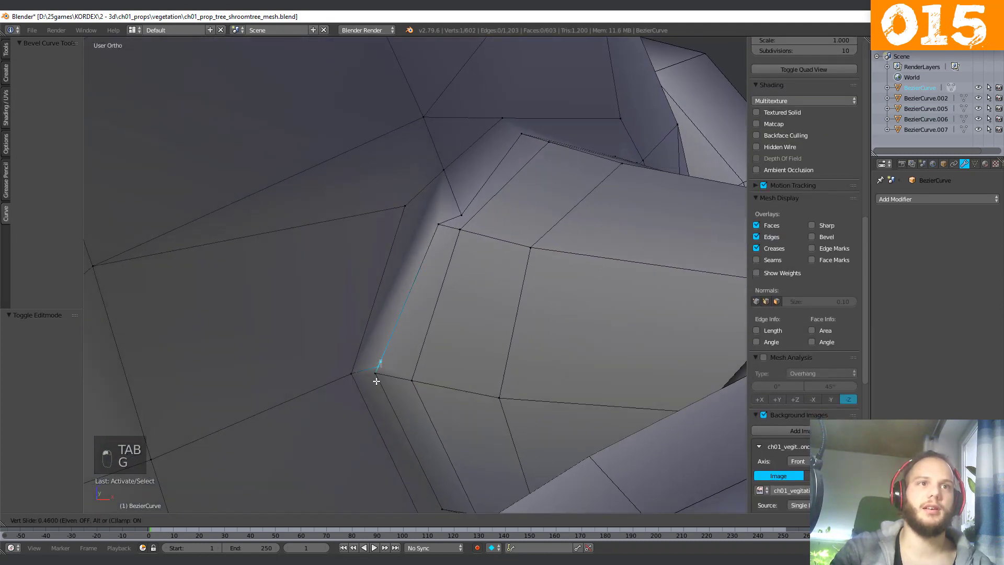
pyautogui.click(506, 280)
pyautogui.moveTo(506, 280); pyautogui.dragTo(446, 306, button='middle')
pyautogui.rightClick(399, 242)
pyautogui.press('g')
pyautogui.press('g')
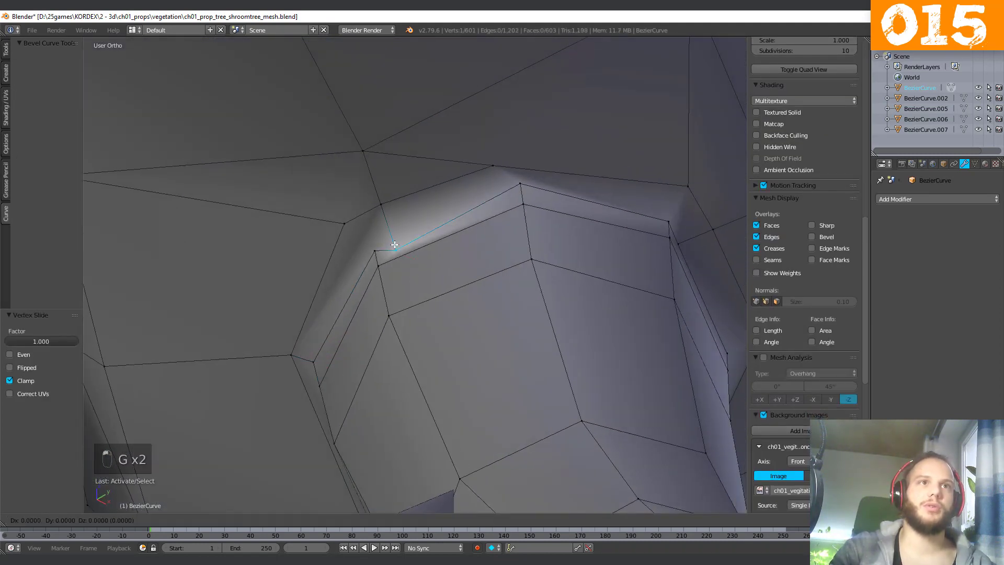
pyautogui.click(350, 246)
# Slide the outer trunk vertex at the junction's upper corner by factor 0.646, and merge it with the adjacent stray vertex.
pyautogui.rightClick(385, 200)
pyautogui.press('g')
pyautogui.press('g')
pyautogui.click(359, 205)
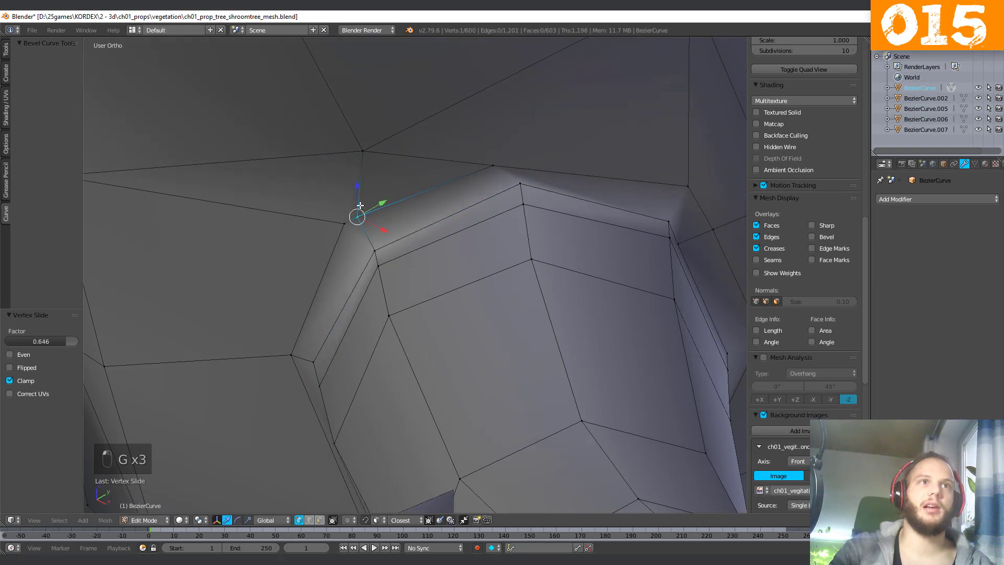
pyautogui.press('g')
pyautogui.press('g')
pyautogui.click(382, 240)
# Connect the outer trunk vertex above the root to the root loop vertex below it, and slide the outer vertex by factor -0.240.
pyautogui.moveTo(381, 253); pyautogui.dragTo(392, 293, button='middle')
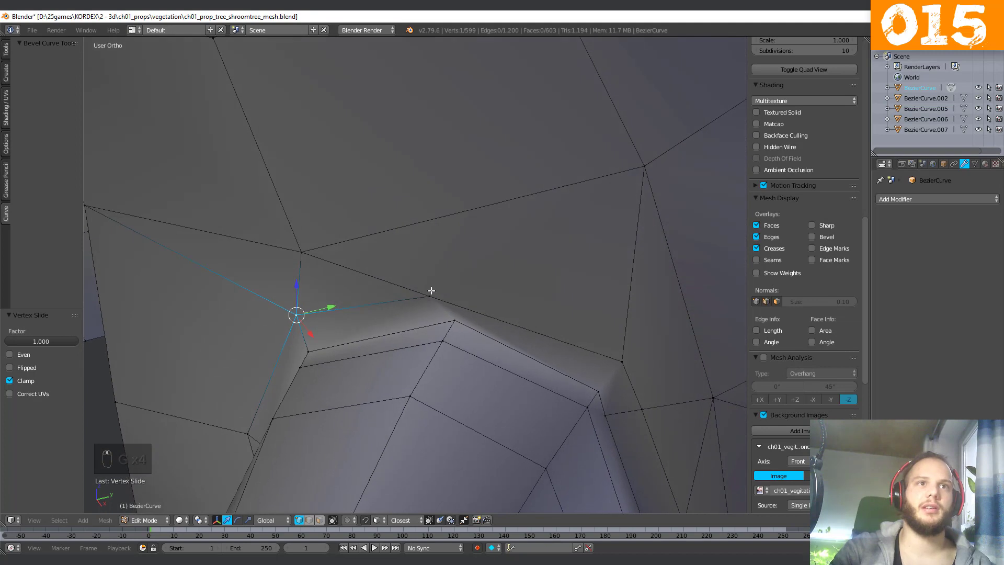
pyautogui.rightClick(458, 319)
pyautogui.press('j')
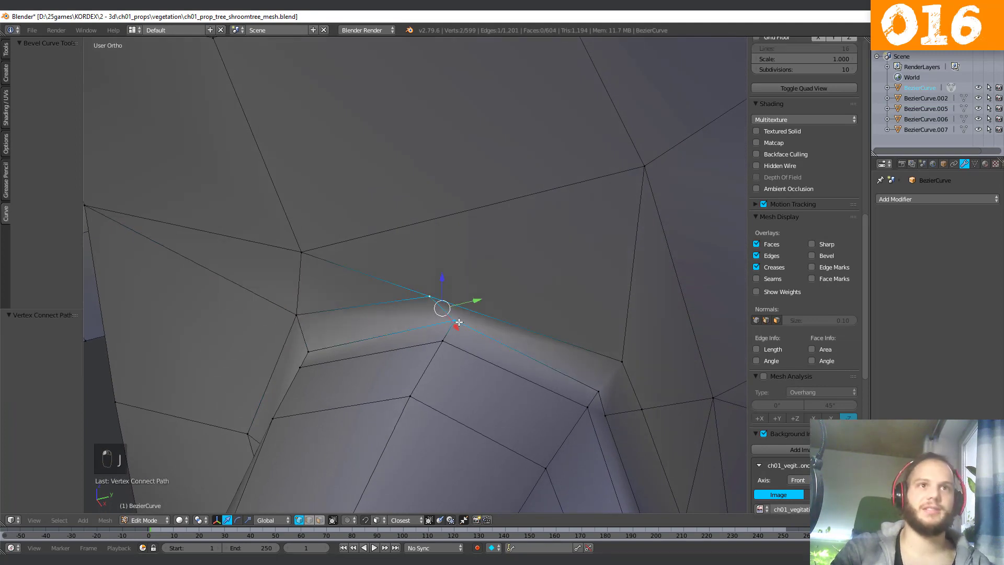
pyautogui.rightClick(427, 295)
pyautogui.press('g')
pyautogui.press('g')
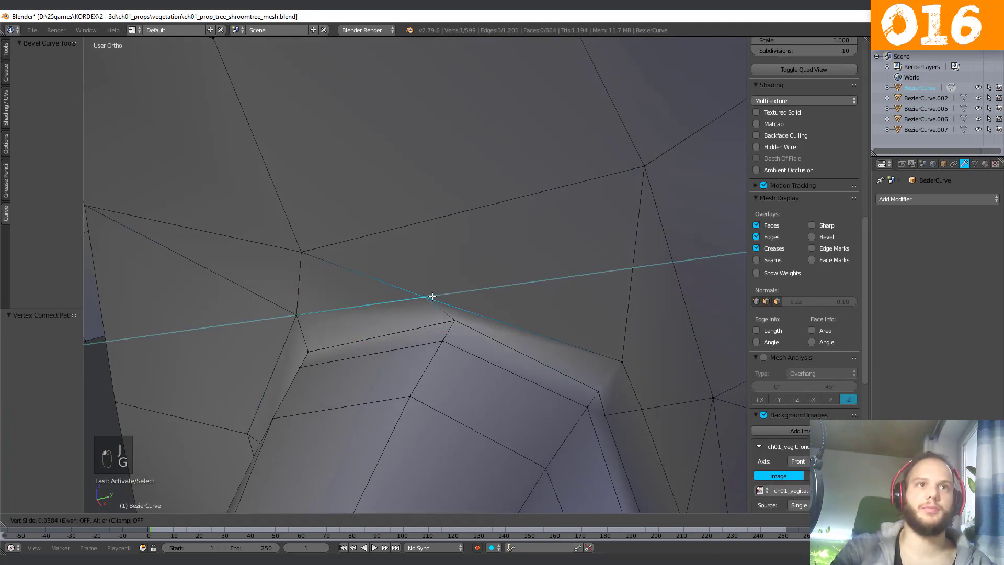
pyautogui.click(458, 291)
# Connect the outer vertex above the root to the trunk loop vertex diagonally above it with a new edge.
pyautogui.moveTo(459, 291); pyautogui.dragTo(601, 188, button='middle')
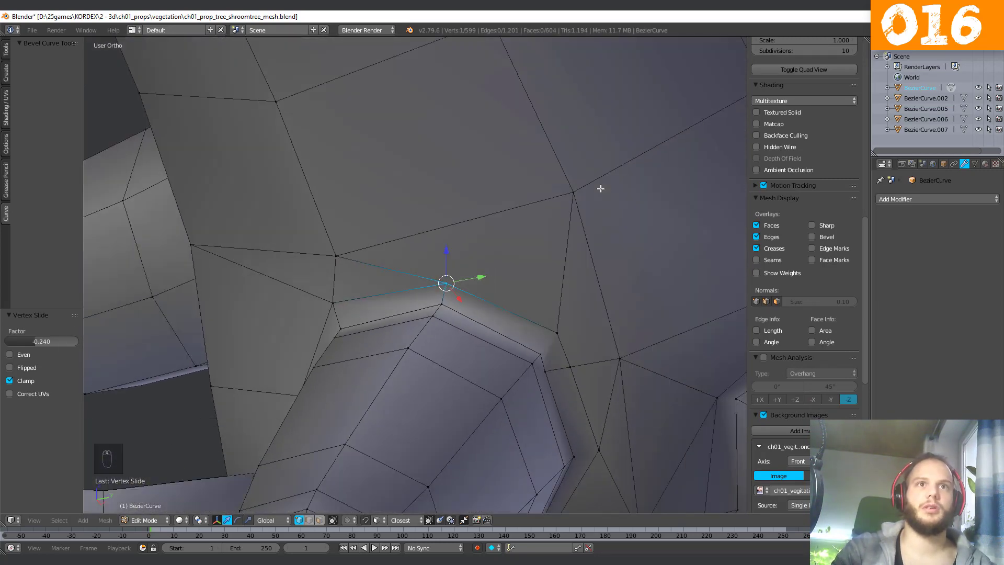
pyautogui.keyDown('shift'); pyautogui.rightClick(574, 190); pyautogui.keyUp('shift')
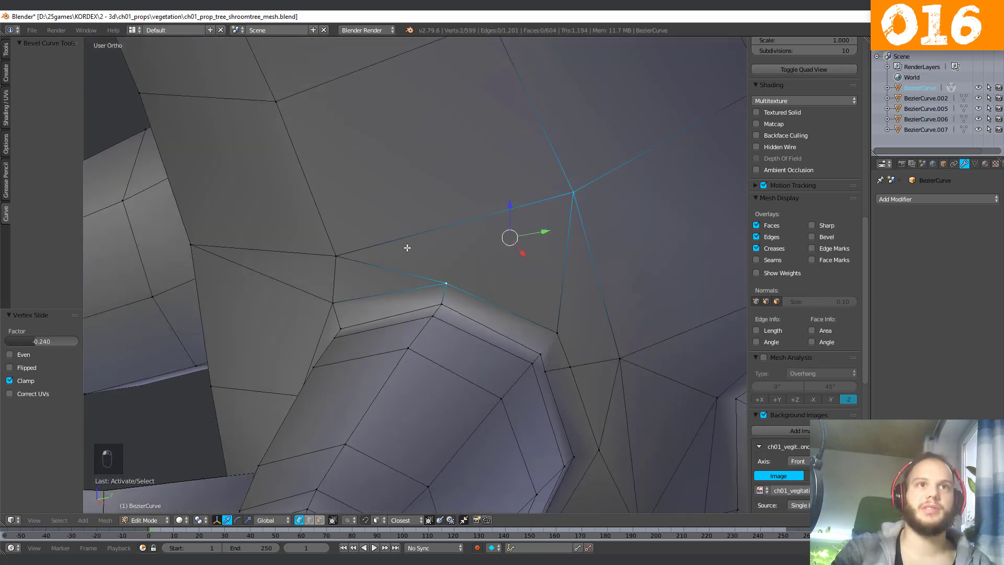
pyautogui.press('j')
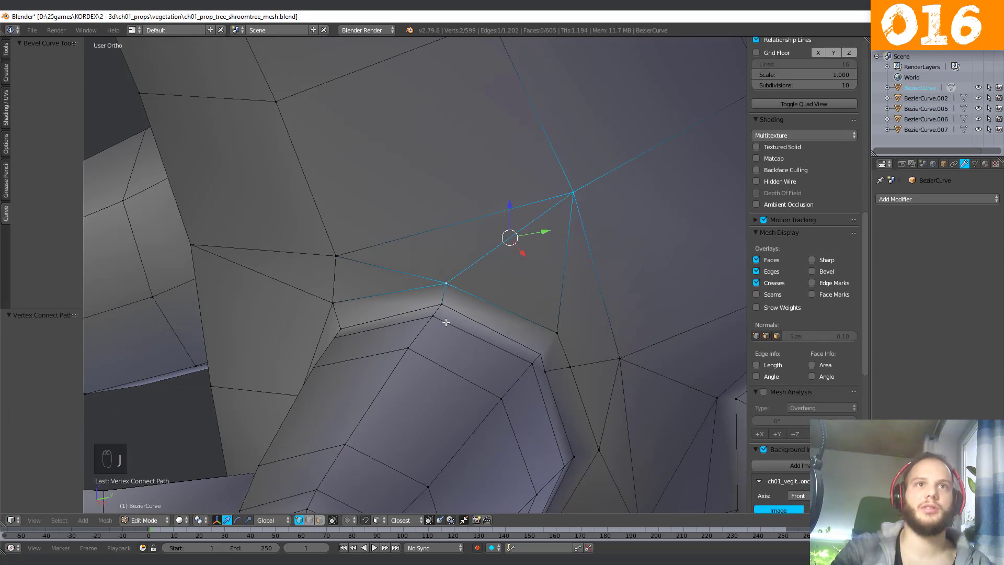
# Slide the trunk vertex above the junction's upper corner up the trunk by factor 0.228.
pyautogui.moveTo(246, 301); pyautogui.dragTo(323, 271, button='middle')
pyautogui.rightClick(330, 241)
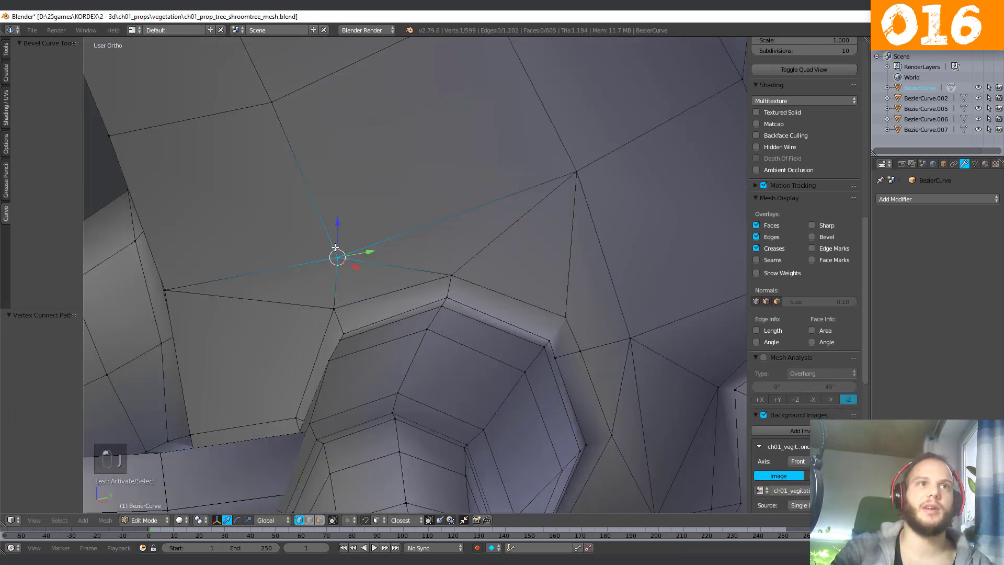
pyautogui.press('g')
pyautogui.press('g')
pyautogui.click(327, 209)
# Slide the extra vertices at the junction's other upper corner onto their neighbours to merge them in the root and trunk loops.
pyautogui.moveTo(444, 285); pyautogui.dragTo(475, 292, button='middle')
pyautogui.press('g')
pyautogui.press('g')
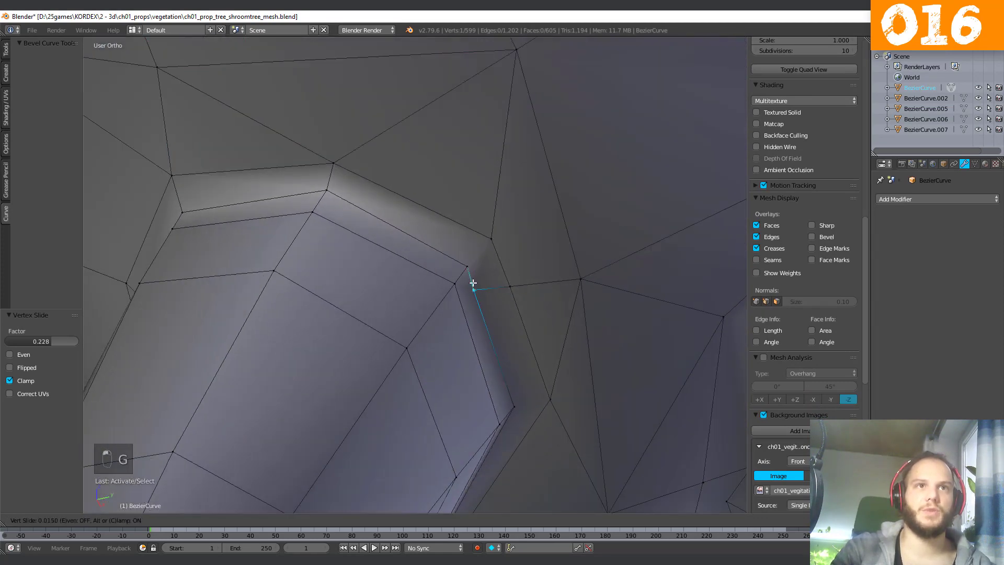
pyautogui.click(475, 287)
pyautogui.rightClick(516, 289)
pyautogui.press('g')
pyautogui.press('g')
pyautogui.click(491, 209)
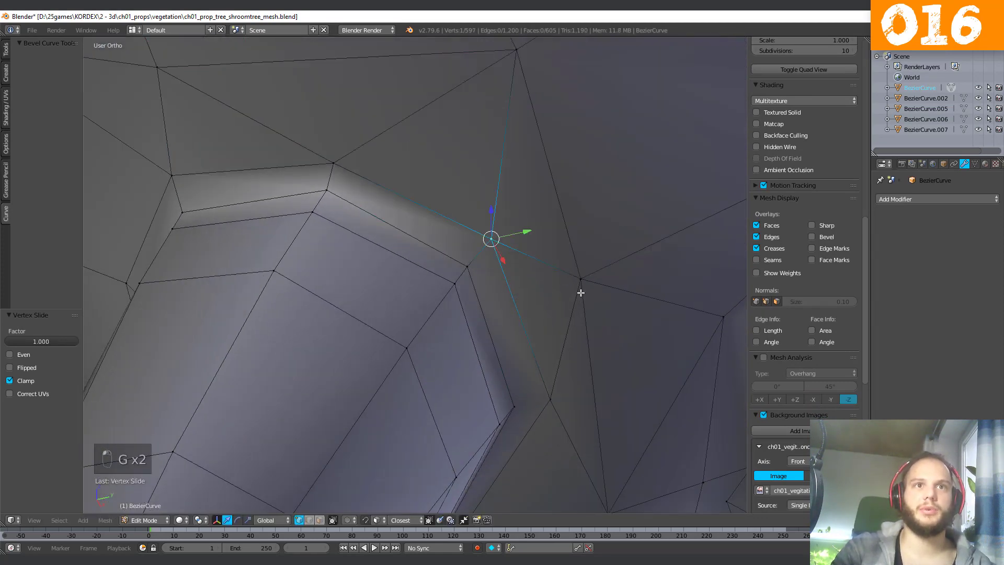
# Connect the root's side loop vertex to the adjacent trunk vertex with a new edge, and slide the trunk vertex by factor 0.086.
pyautogui.moveTo(580, 292); pyautogui.dragTo(554, 329, button='middle')
pyautogui.rightClick(489, 371)
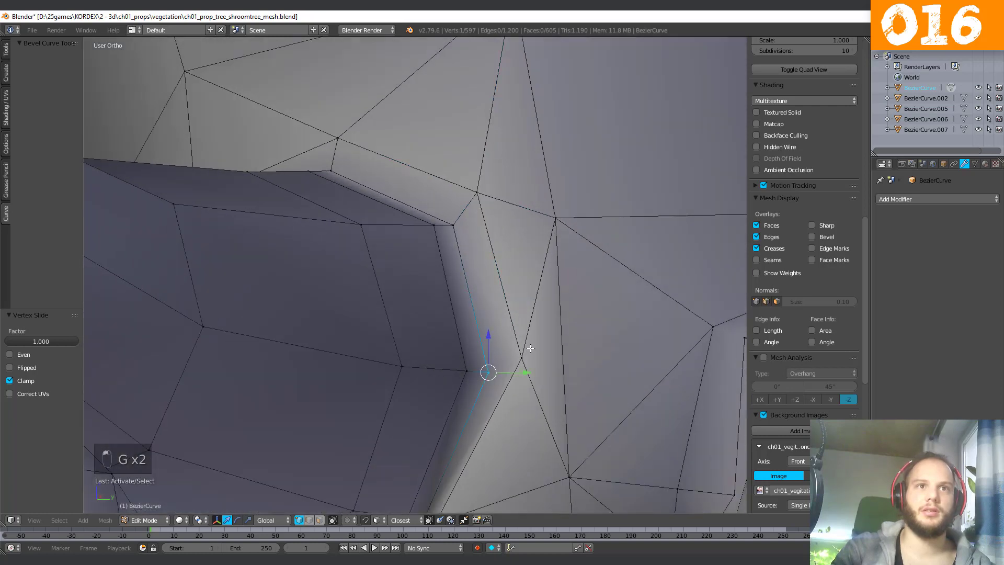
pyautogui.press('j')
pyautogui.press('g')
pyautogui.press('g')
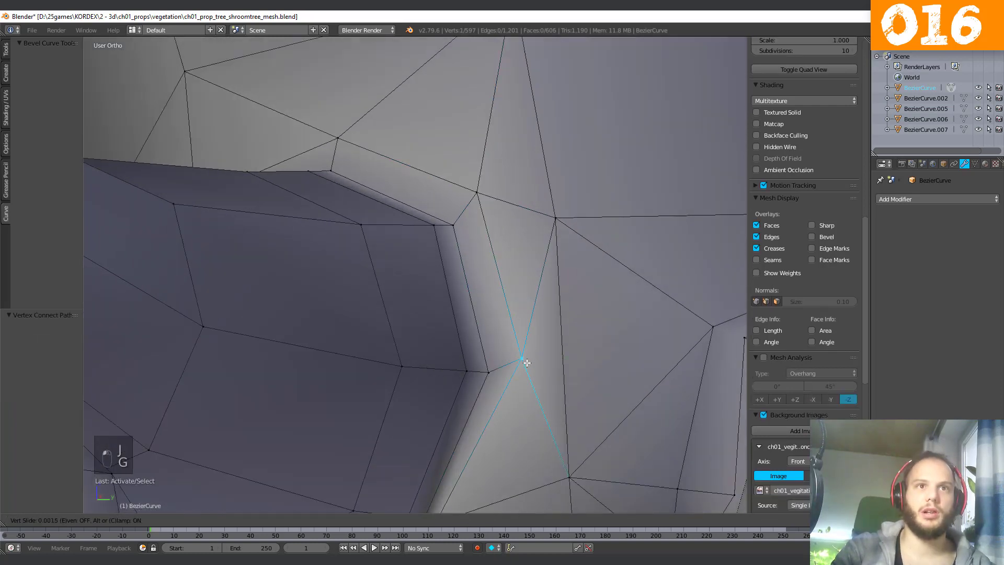
pyautogui.click(523, 374)
pyautogui.press('g')
pyautogui.press('g')
pyautogui.click(520, 376)
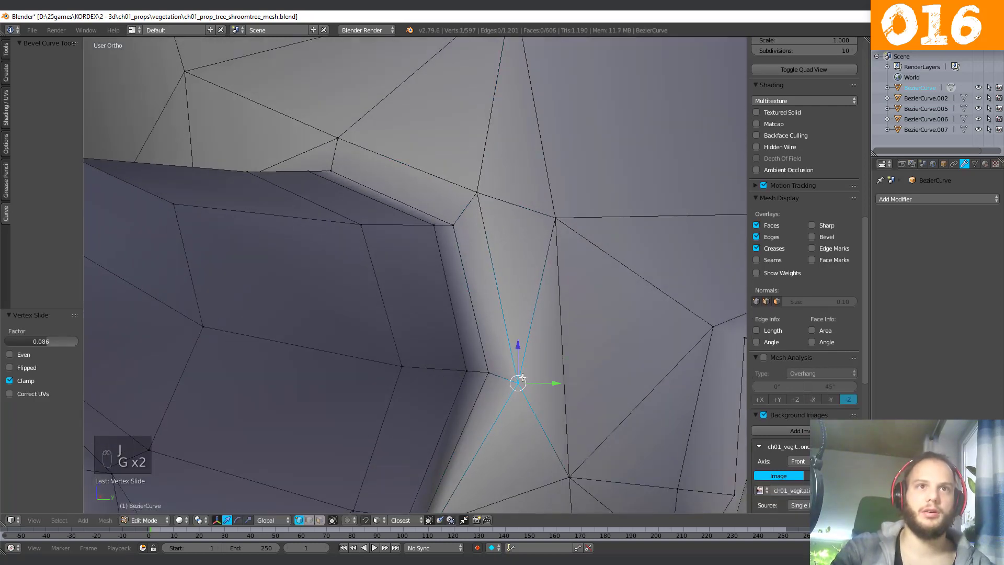
# Slide the trunk loop vertex at the root junction's lower corner along its edge, away from the root.
pyautogui.moveTo(520, 377); pyautogui.dragTo(424, 385, button='middle')
pyautogui.press('g')
pyautogui.press('g')
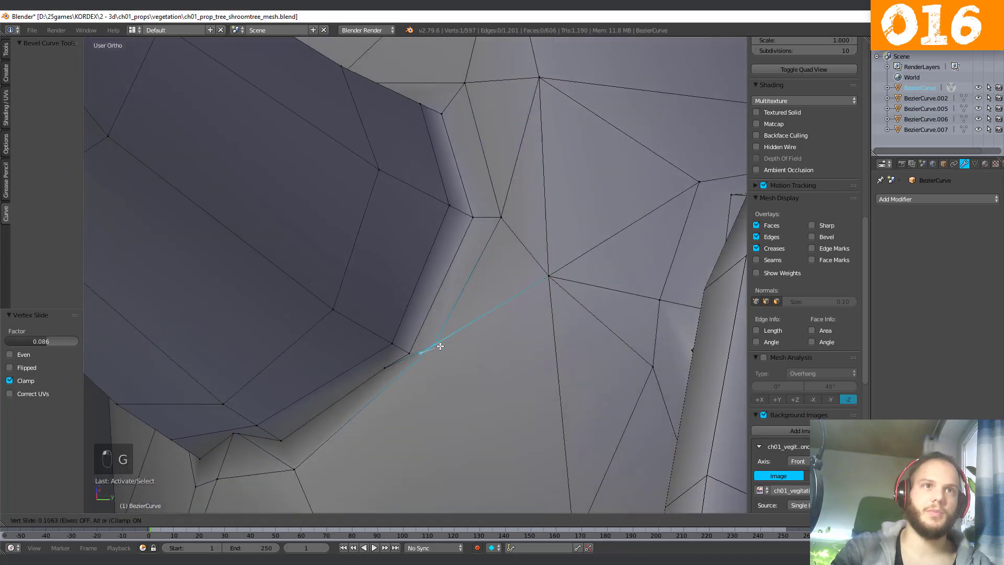
pyautogui.click(439, 345)
pyautogui.press('g')
pyautogui.press('g')
pyautogui.click(427, 370)
pyautogui.press('g')
pyautogui.press('g')
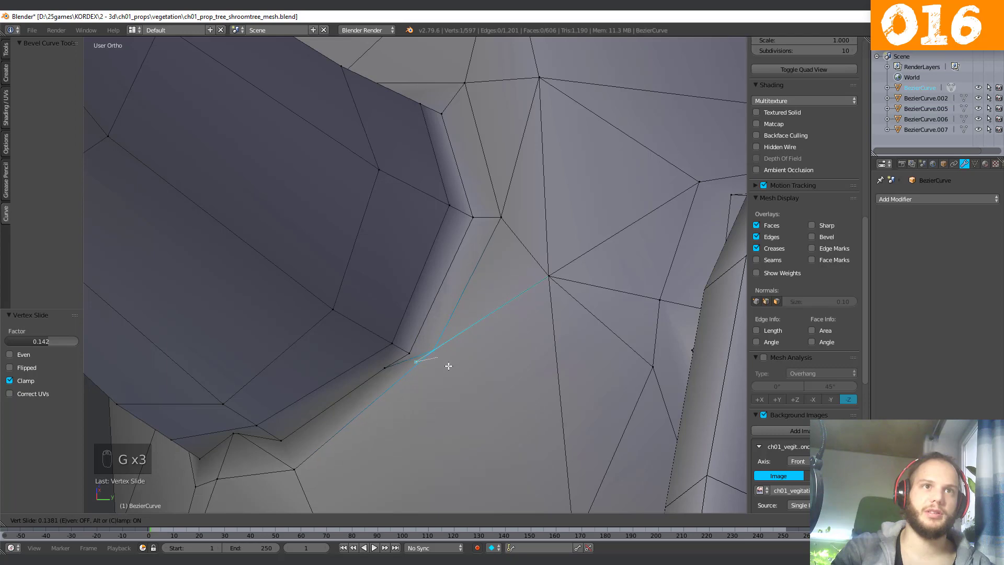
pyautogui.click(448, 366)
# Slide the extra root-loop vertices at the junction's lower corner and underside onto their neighbours to merge them.
pyautogui.press('g')
pyautogui.press('g')
pyautogui.click(486, 309)
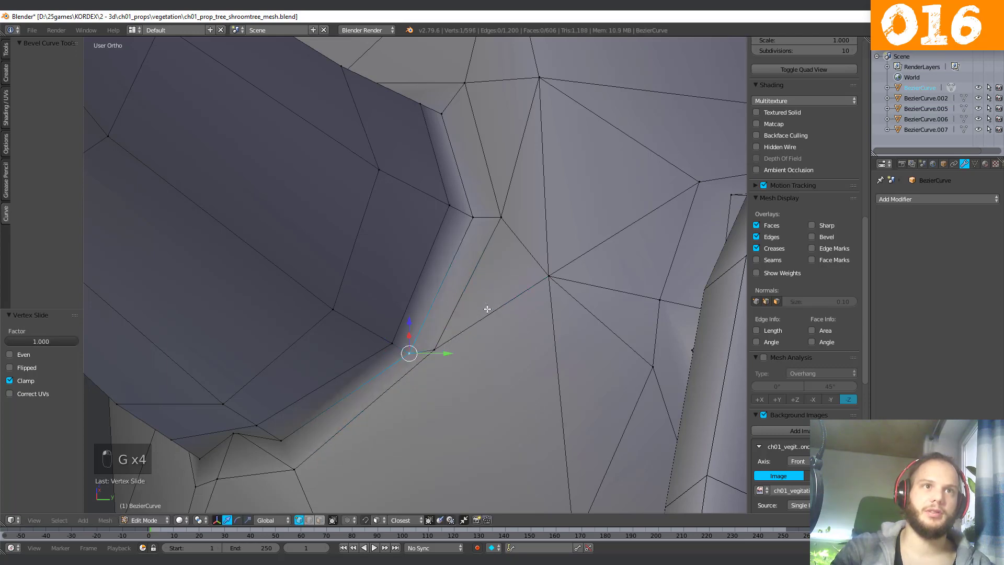
pyautogui.moveTo(487, 309); pyautogui.dragTo(368, 388, button='middle')
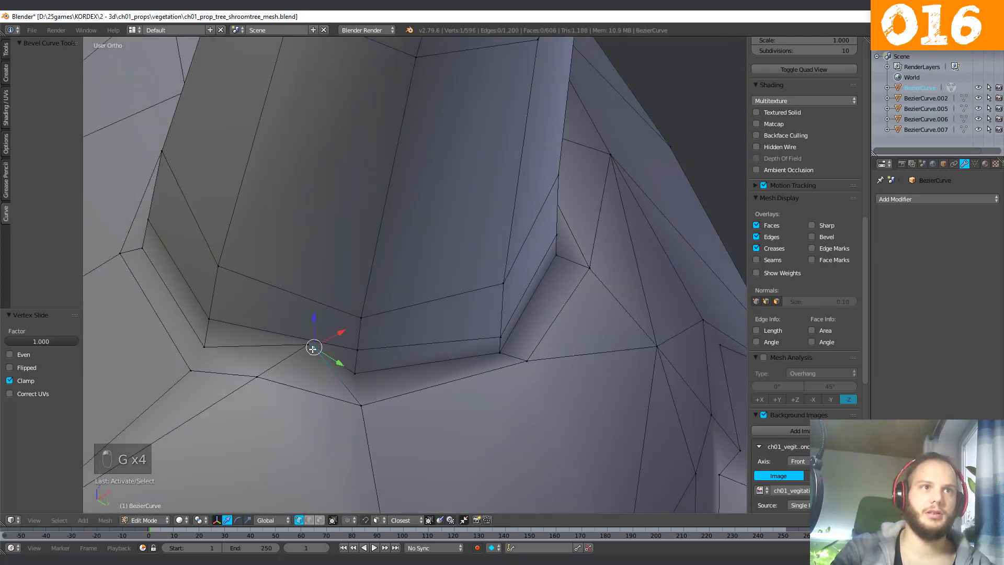
pyautogui.press('g')
pyautogui.press('g')
pyautogui.click(322, 341)
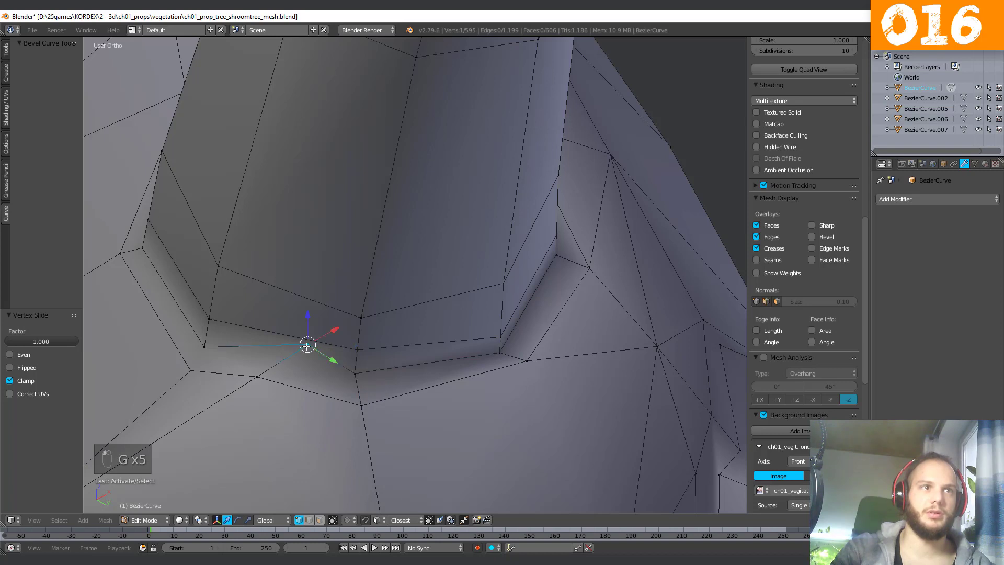
# Slide the remaining mid-edge vertices under the root onto the adjacent corner vertices, in both the root loop and the trunk loop.
pyautogui.moveTo(307, 346); pyautogui.dragTo(488, 298, button='middle')
pyautogui.press('g')
pyautogui.press('g')
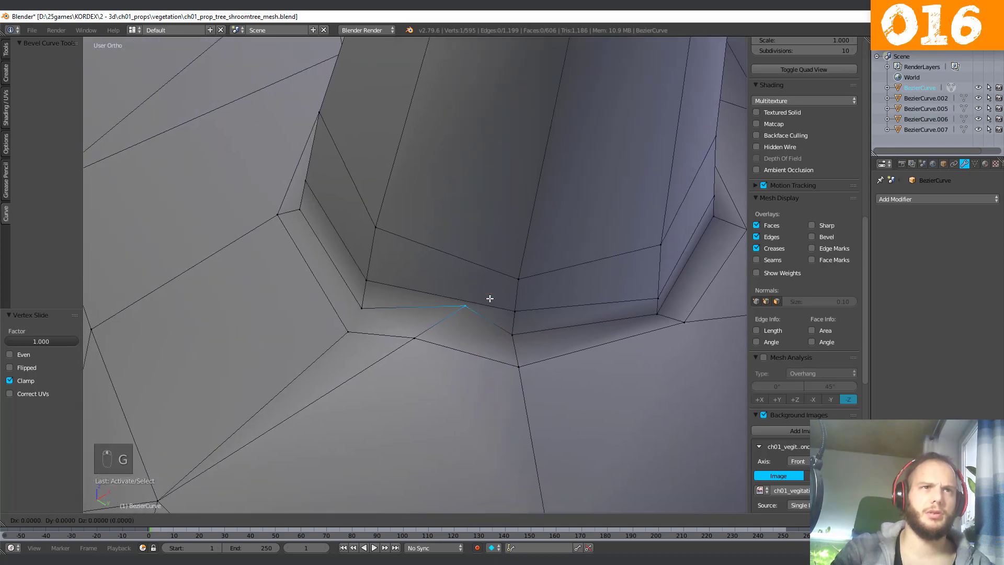
pyautogui.click(295, 311)
pyautogui.press('g')
pyautogui.press('g')
pyautogui.click(205, 360)
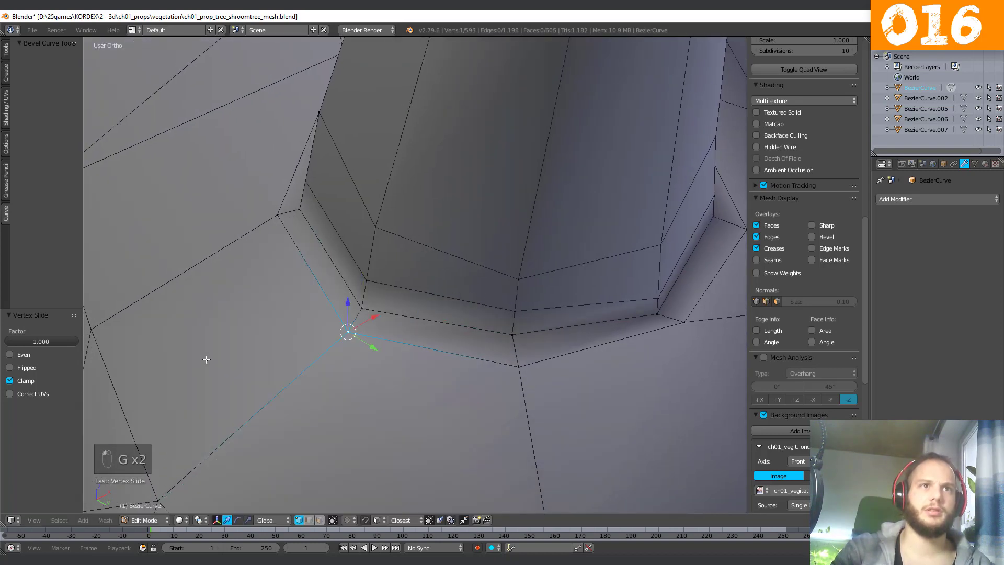
# Connect the trunk vertex below the root to the trunk vertices beside and diagonally above it with new edges.
pyautogui.moveTo(205, 359); pyautogui.dragTo(410, 354, button='middle')
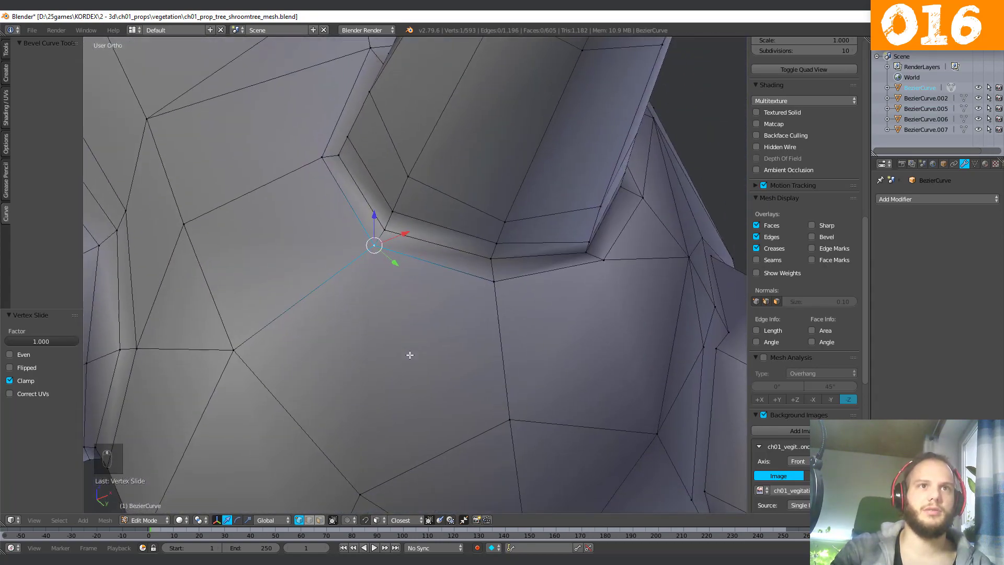
pyautogui.rightClick(248, 345)
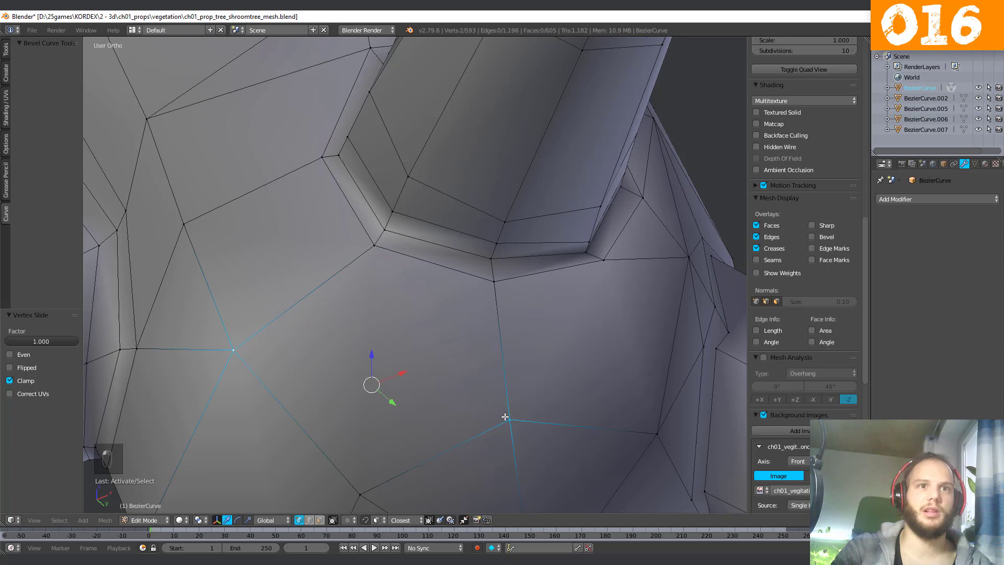
pyautogui.press('j')
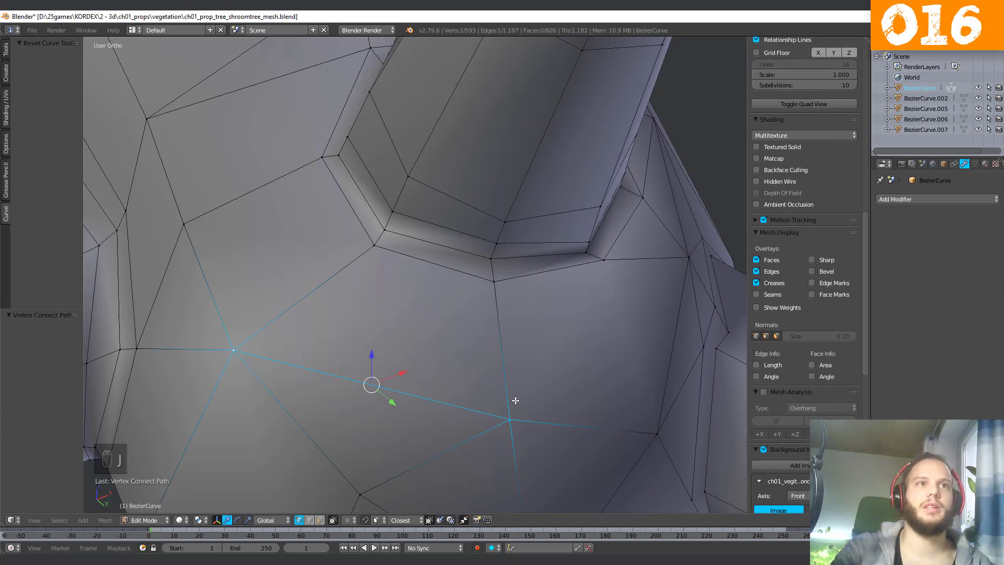
pyautogui.moveTo(477, 366); pyautogui.dragTo(500, 353, button='middle')
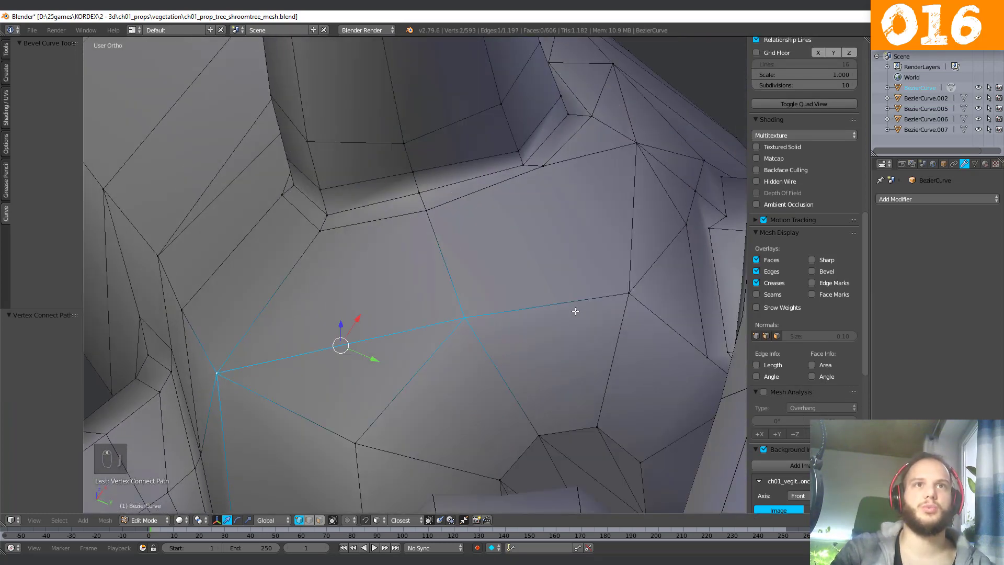
pyautogui.rightClick(465, 315)
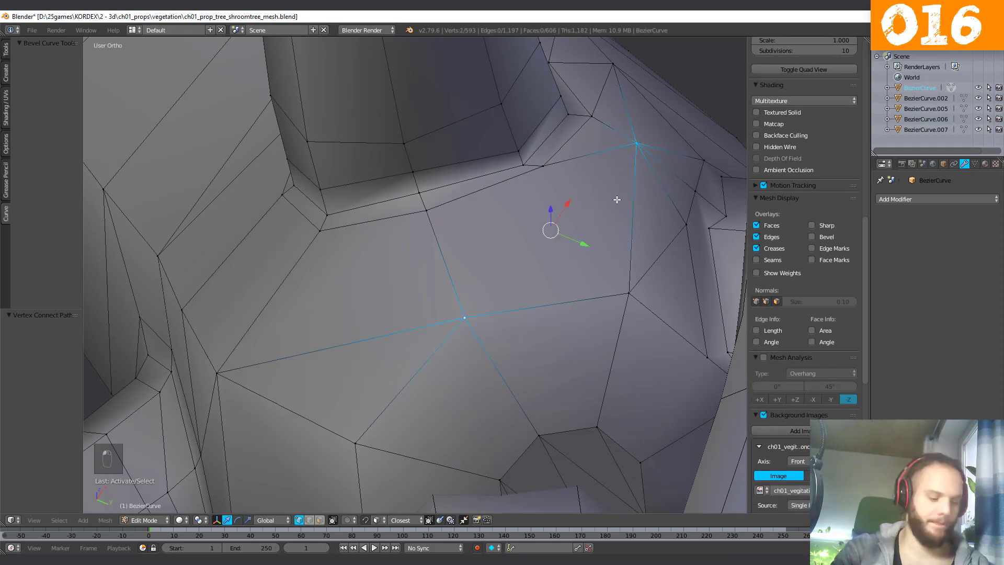
pyautogui.press('j')
# Connect the trunk loop vertex at the root's lower corner to the trunk vertex below the root with a new edge.
pyautogui.moveTo(604, 215); pyautogui.dragTo(577, 252, button='middle')
pyautogui.rightClick(480, 216)
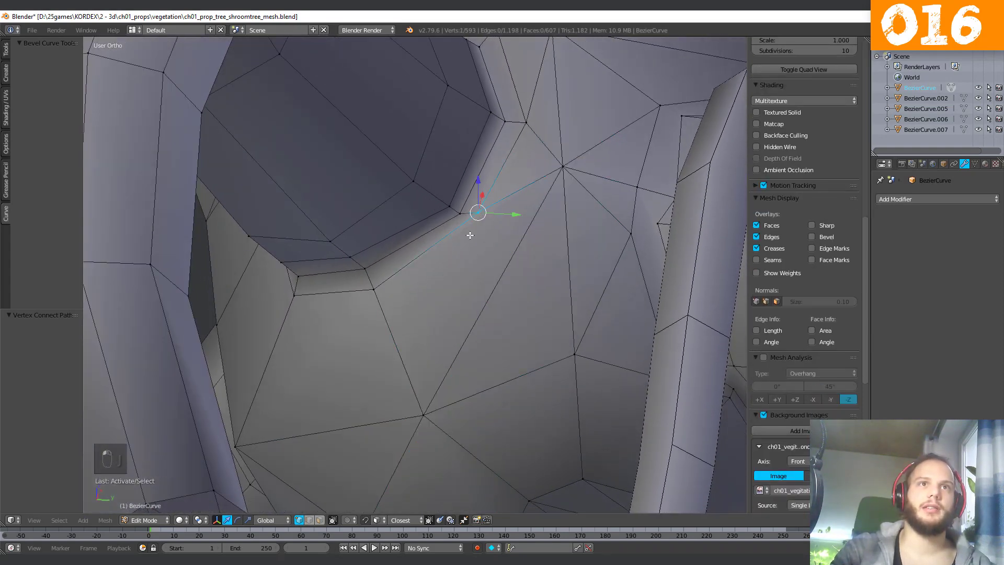
pyautogui.moveTo(472, 243); pyautogui.dragTo(484, 214, button='middle')
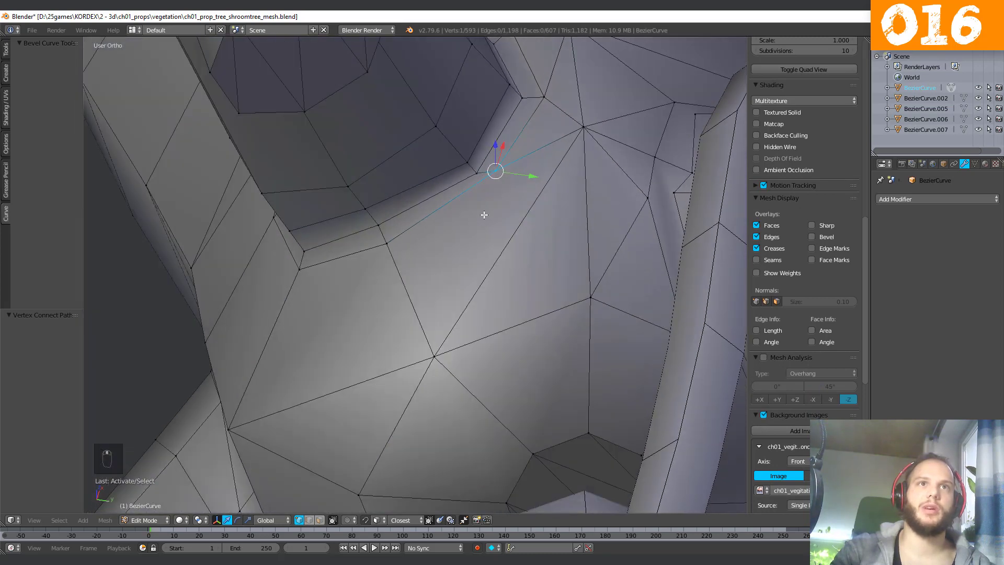
pyautogui.press('Tab')
pyautogui.press('Tab')
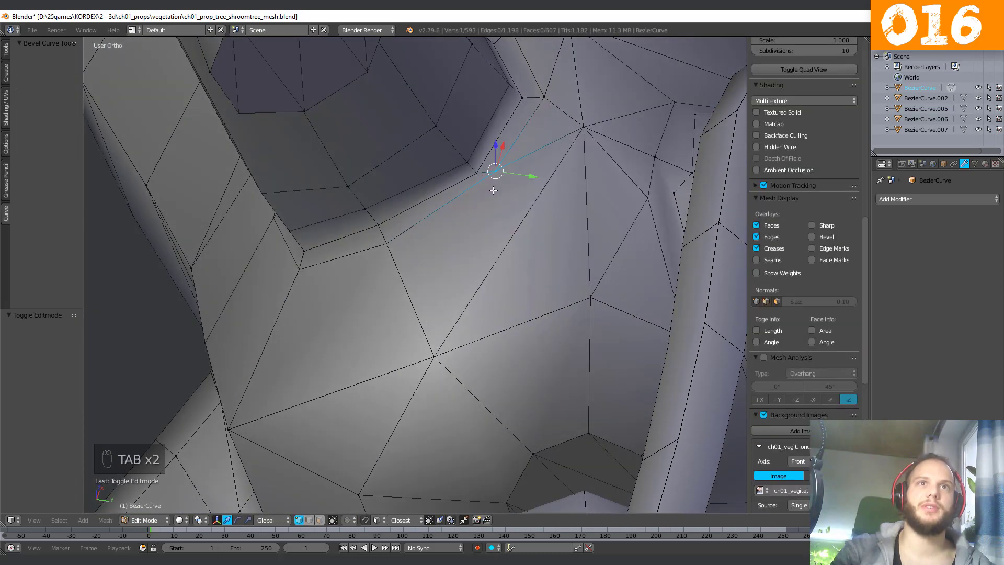
pyautogui.keyDown('shift'); pyautogui.rightClick(434, 345); pyautogui.keyUp('shift')
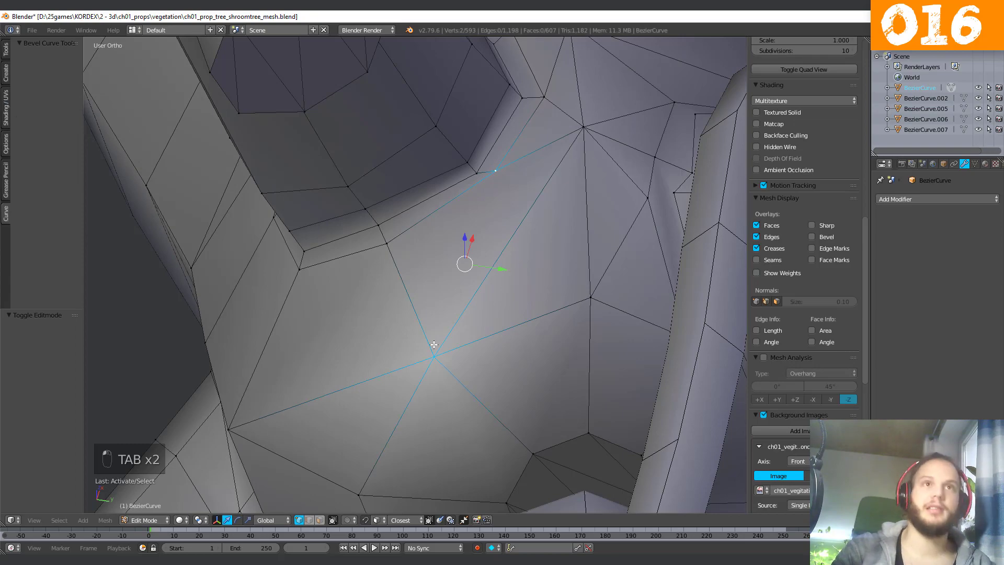
pyautogui.moveTo(434, 344); pyautogui.dragTo(481, 237, button='middle')
pyautogui.press('j')
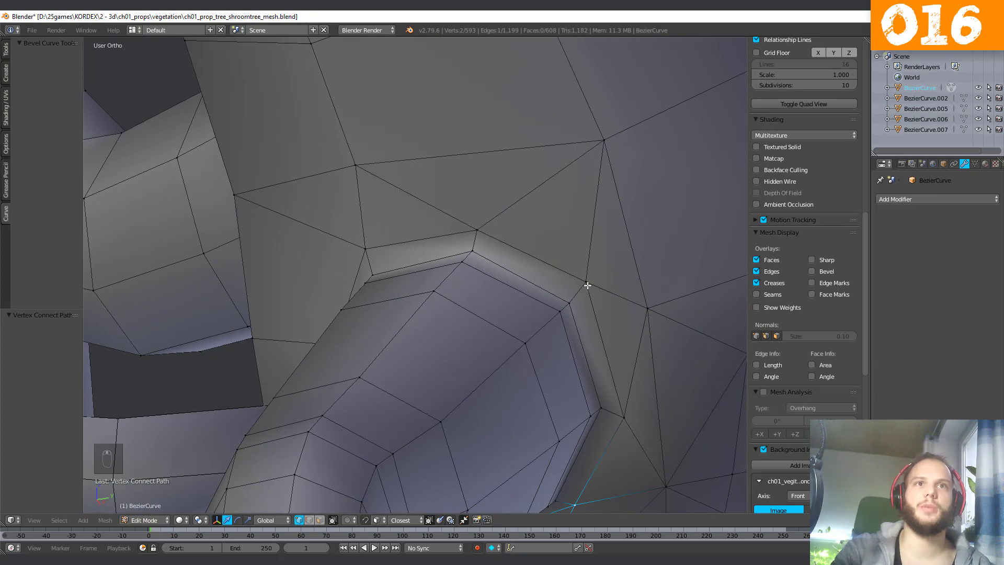
# Select the root's outer edge loop at the trunk junction, scale it by 1.021 and reposition it, including 0.003 along X.
pyautogui.moveTo(587, 285); pyautogui.dragTo(450, 331, button='middle')
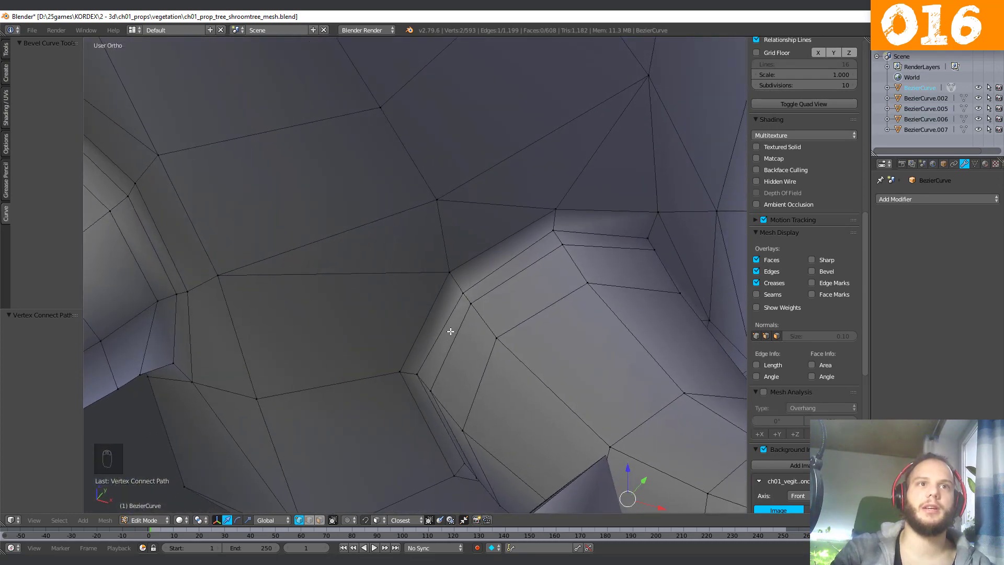
pyautogui.moveTo(587, 318); pyautogui.dragTo(602, 351, button='middle')
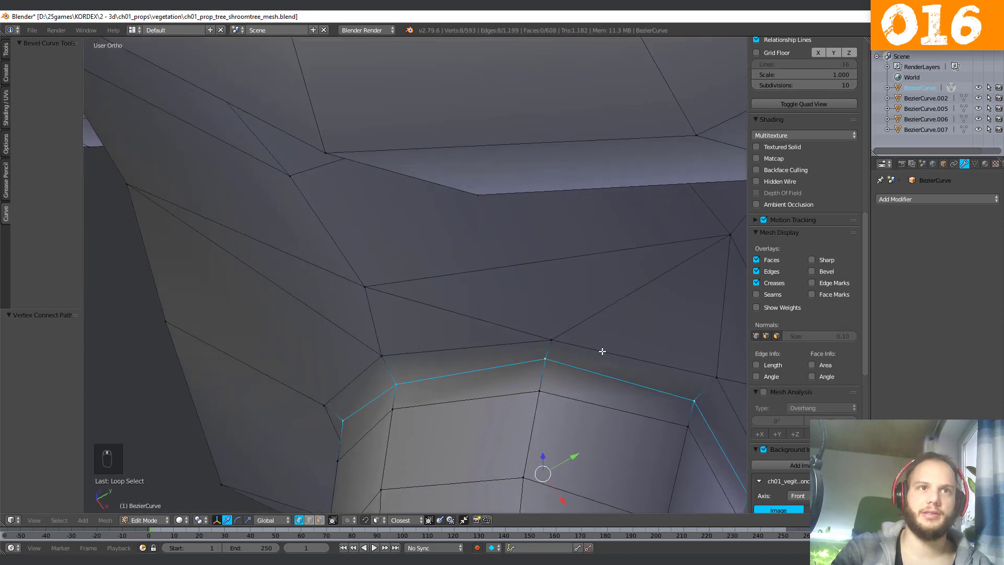
pyautogui.click(728, 390)
pyautogui.moveTo(541, 455); pyautogui.dragTo(532, 444, button='middle')
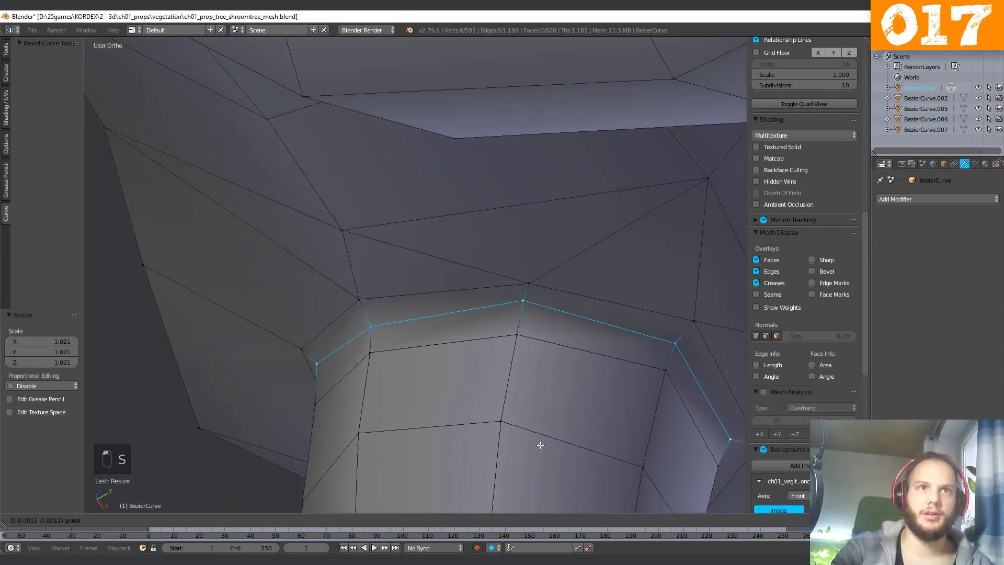
pyautogui.click(542, 445)
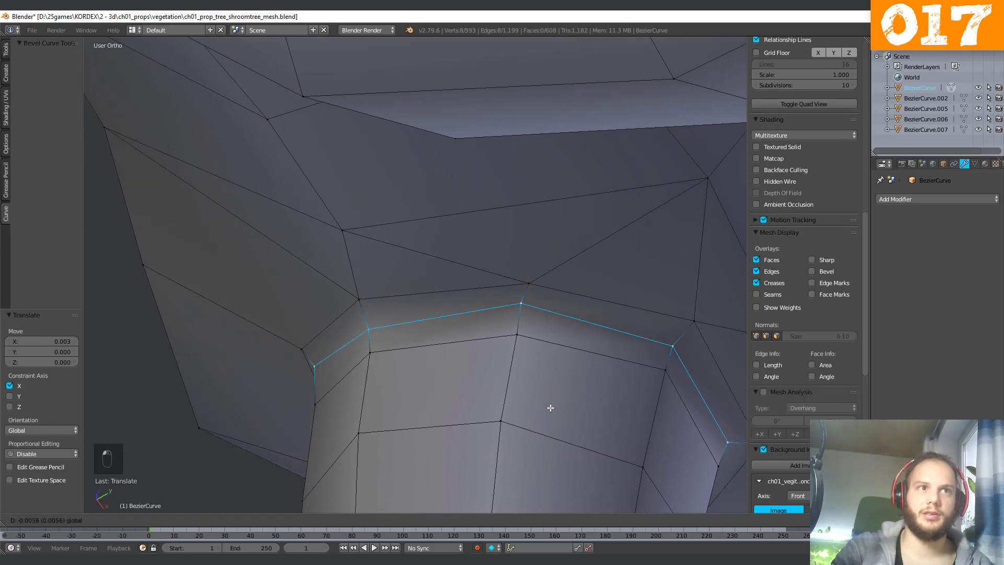
pyautogui.click(551, 407)
# Move a single vertex at the top of the root junction slightly and leave Edit Mode.
pyautogui.moveTo(456, 429); pyautogui.dragTo(413, 423, button='middle')
pyautogui.rightClick(488, 277)
pyautogui.press('g')
pyautogui.click(493, 276)
pyautogui.press('Tab')
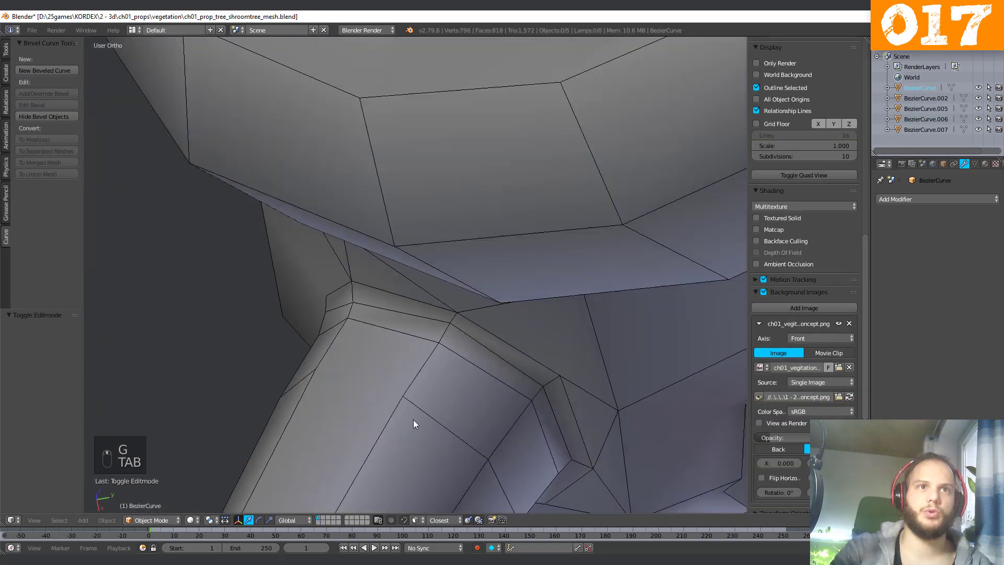
# Isolate the trunk mesh with its merged roots in local view and enter Edit Mode on it.
pyautogui.scroll(-4, 407, 392)
pyautogui.moveTo(403, 365); pyautogui.dragTo(613, 331, button='middle')
pyautogui.press('Tab')
pyautogui.moveTo(462, 341); pyautogui.dragTo(497, 354, button='middle')
pyautogui.press('Tab')
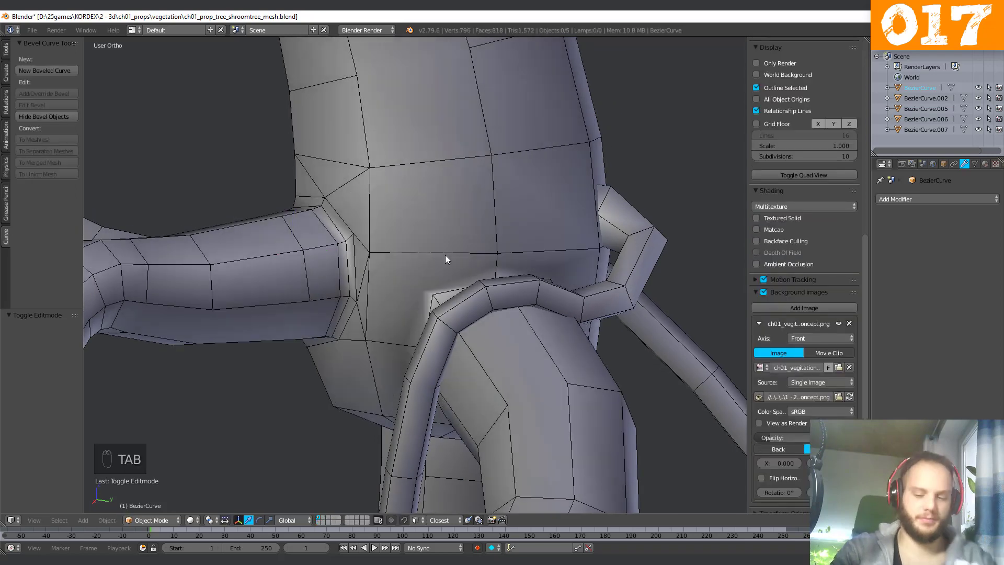
pyautogui.press('KP_Divide')
pyautogui.rightClick(450, 227)
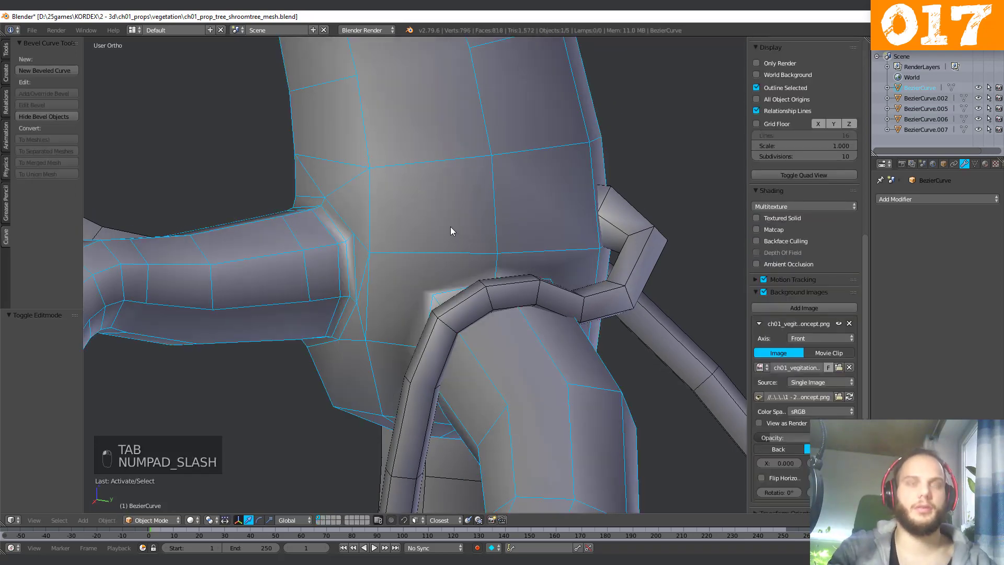
pyautogui.press('KP_Divide')
pyautogui.press('Tab')
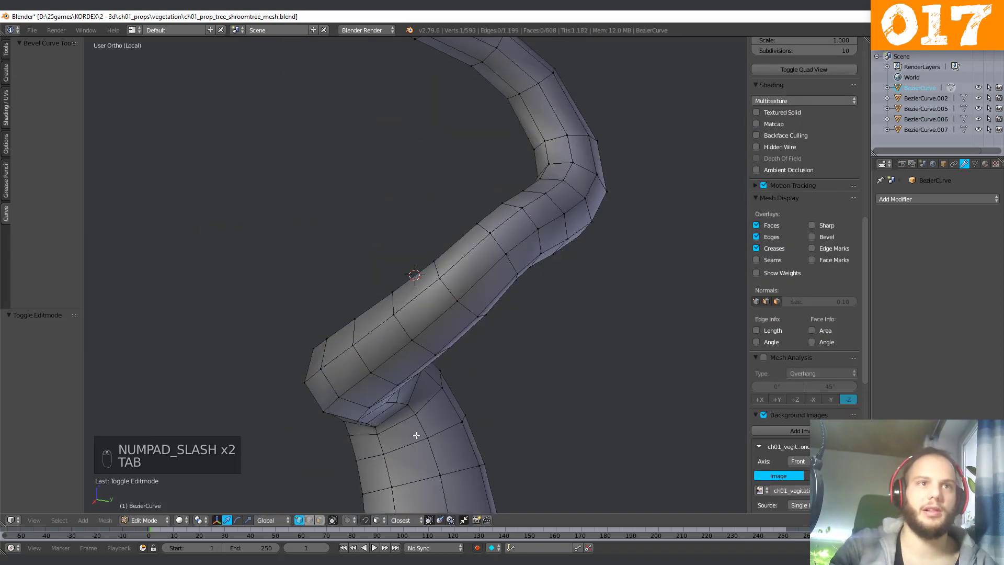
# Slide the extra vertex in the middle of the next root's upper loop onto its neighbour to merge them.
pyautogui.keyDown('shift'); pyautogui.moveTo(418, 472); pyautogui.dragTo(333, 298, button='middle'); pyautogui.keyUp('shift')
pyautogui.keyDown('shift'); pyautogui.moveTo(242, 335); pyautogui.dragTo(417, 320, button='middle'); pyautogui.keyUp('shift')
pyautogui.scroll(7, 417, 321)
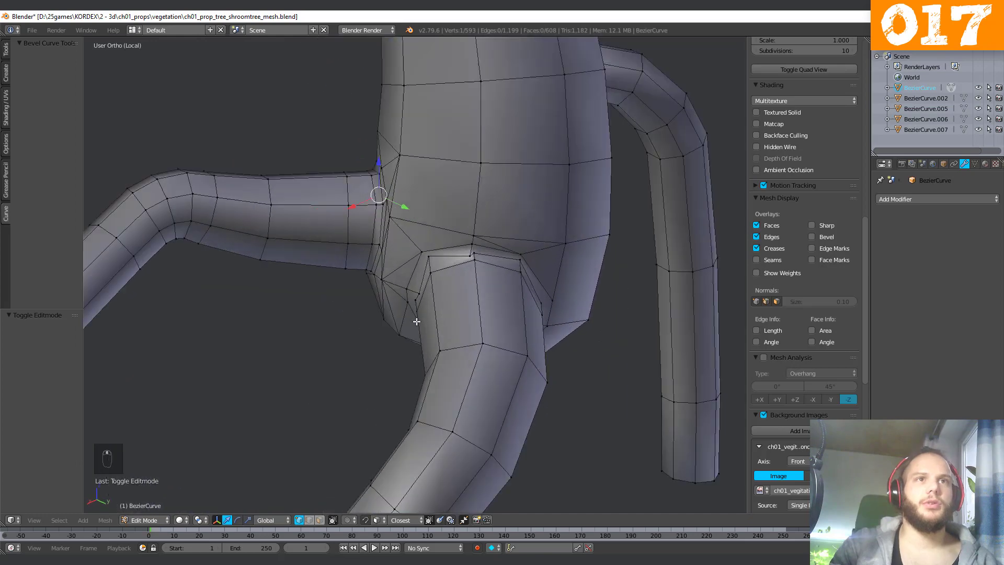
pyautogui.keyDown('shift'); pyautogui.moveTo(533, 220); pyautogui.dragTo(444, 298, button='middle'); pyautogui.keyUp('shift')
pyautogui.moveTo(402, 330); pyautogui.dragTo(441, 321, button='middle')
pyautogui.scroll(2, 442, 322)
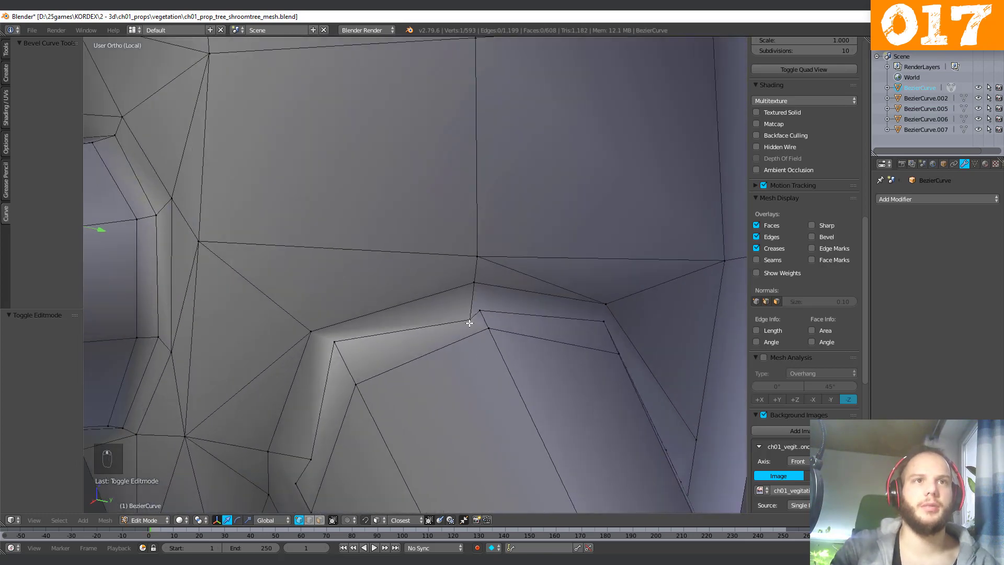
pyautogui.rightClick(469, 322)
pyautogui.press('g')
pyautogui.press('g')
pyautogui.click(500, 305)
# Connect the root loop's upper corner vertex to the trunk loop vertex just above it with a new edge.
pyautogui.moveTo(510, 282); pyautogui.dragTo(464, 311, button='middle')
pyautogui.keyDown('shift'); pyautogui.moveTo(516, 408); pyautogui.dragTo(520, 258, button='middle'); pyautogui.keyUp('shift')
pyautogui.rightClick(514, 274)
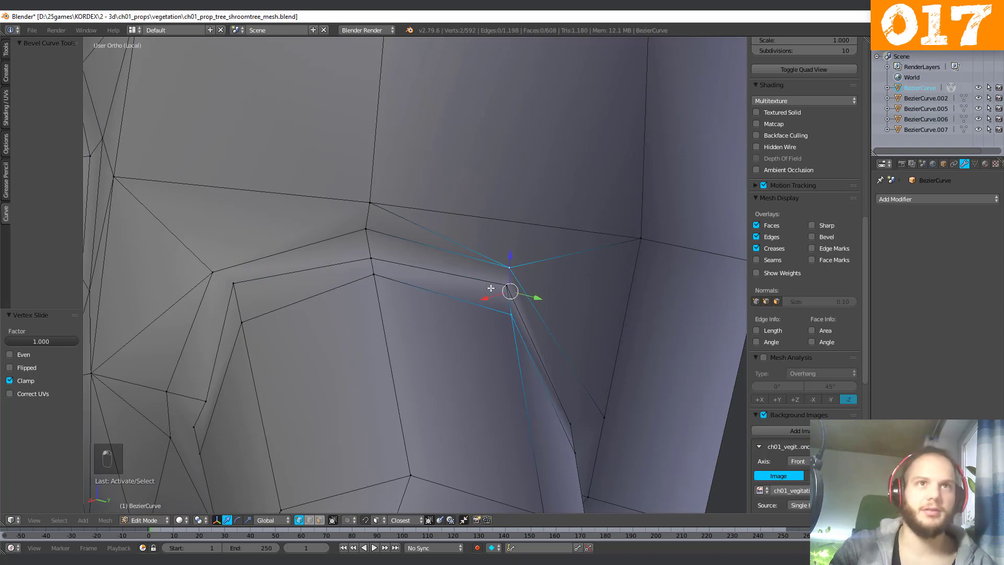
pyautogui.rightClick(494, 282)
pyautogui.keyDown('shift'); pyautogui.rightClick(516, 267); pyautogui.keyUp('shift')
pyautogui.press('j')
# Connect the root's side loop vertex to the adjacent trunk vertex, and slide the extra root and trunk vertices below onto them.
pyautogui.scroll(2, 784, 157)
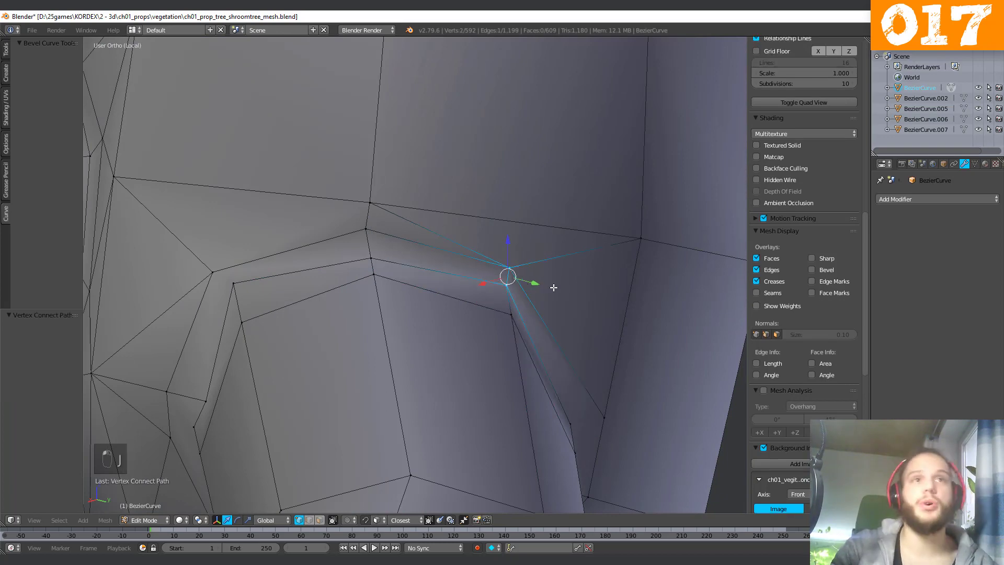
pyautogui.moveTo(522, 293); pyautogui.dragTo(478, 329, button='middle')
pyautogui.rightClick(481, 337)
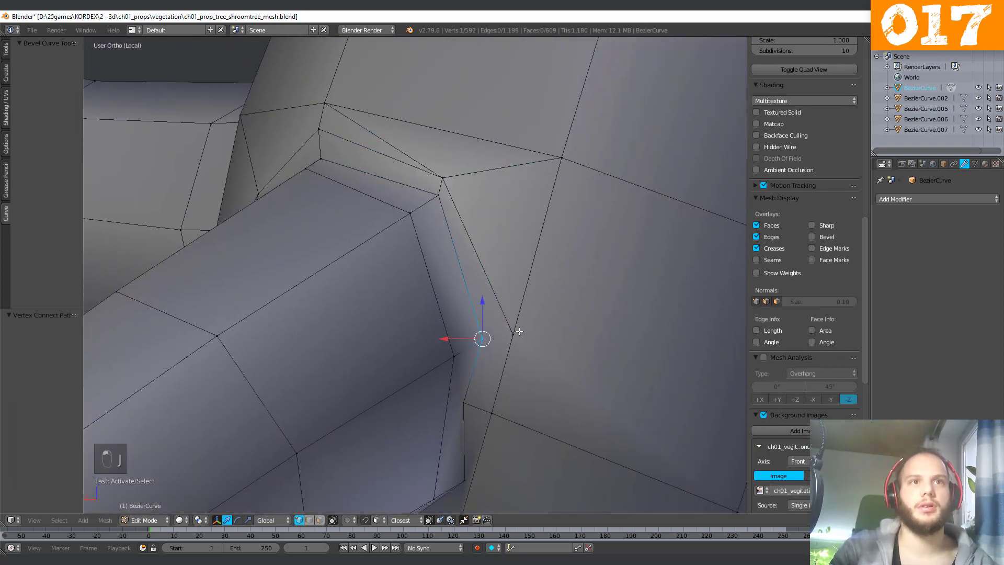
pyautogui.press('g')
pyautogui.press('g')
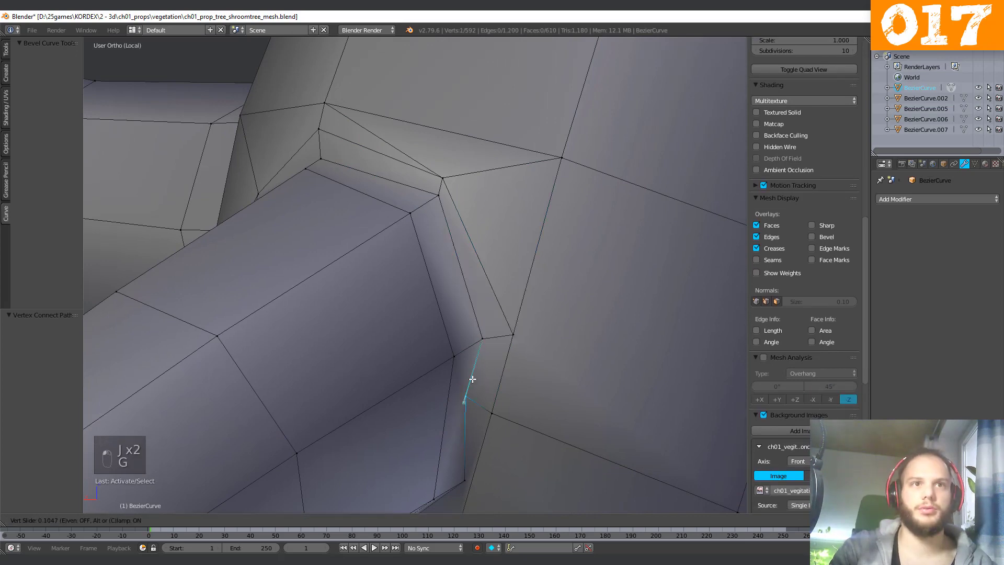
pyautogui.click(486, 353)
pyautogui.press('g')
pyautogui.press('g')
pyautogui.click(515, 334)
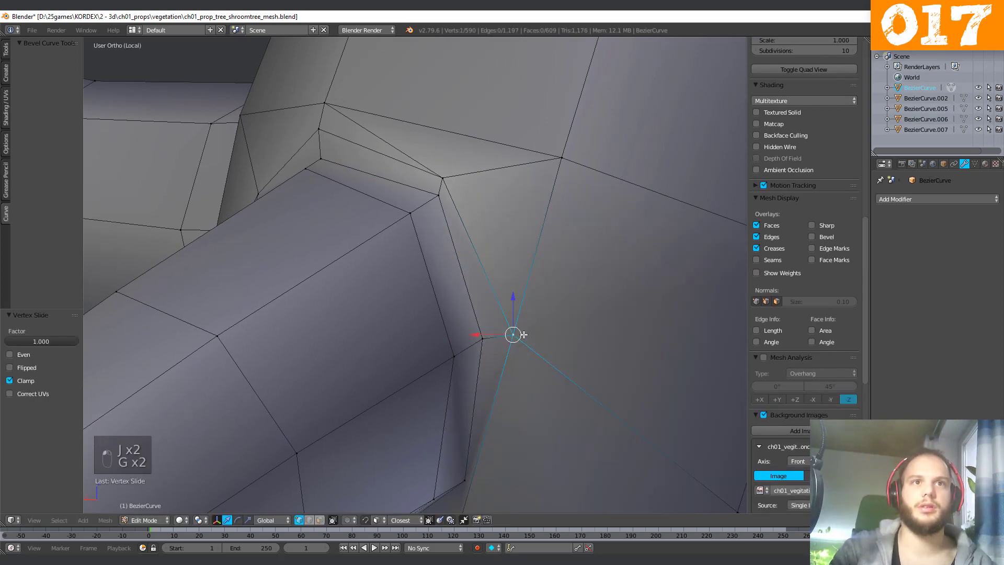
# Connect the root loop's lower side corner vertex to the trunk vertex farther out on the trunk with a new edge.
pyautogui.moveTo(515, 334); pyautogui.dragTo(550, 392, button='middle')
pyautogui.rightClick(664, 408)
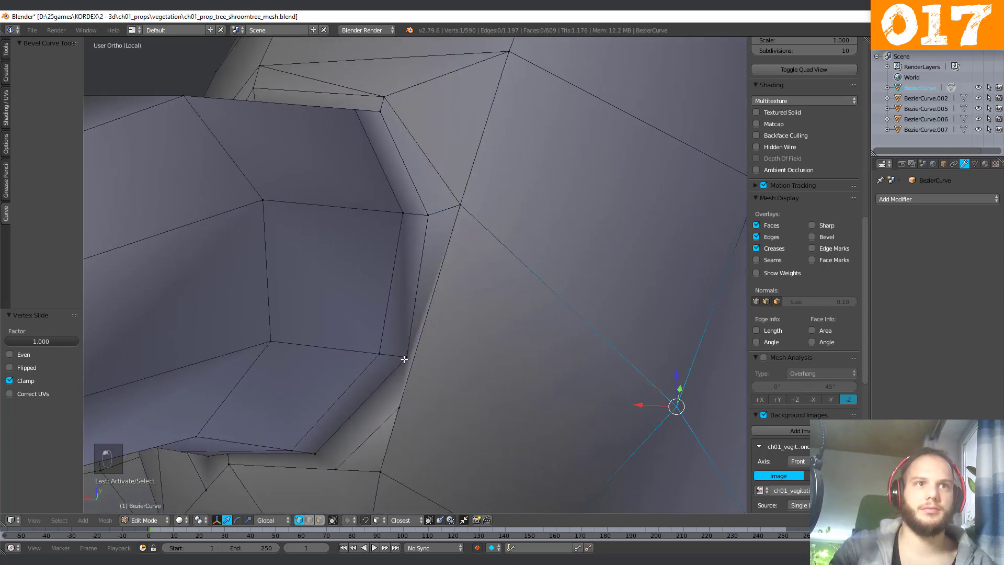
pyautogui.moveTo(404, 358); pyautogui.dragTo(424, 396, button='middle')
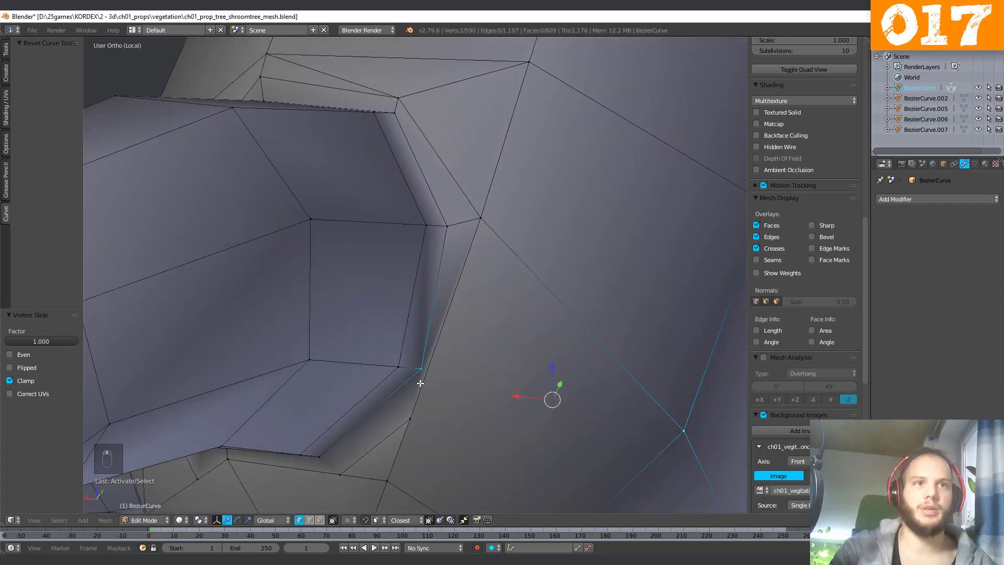
pyautogui.moveTo(529, 400); pyautogui.dragTo(428, 398, button='middle')
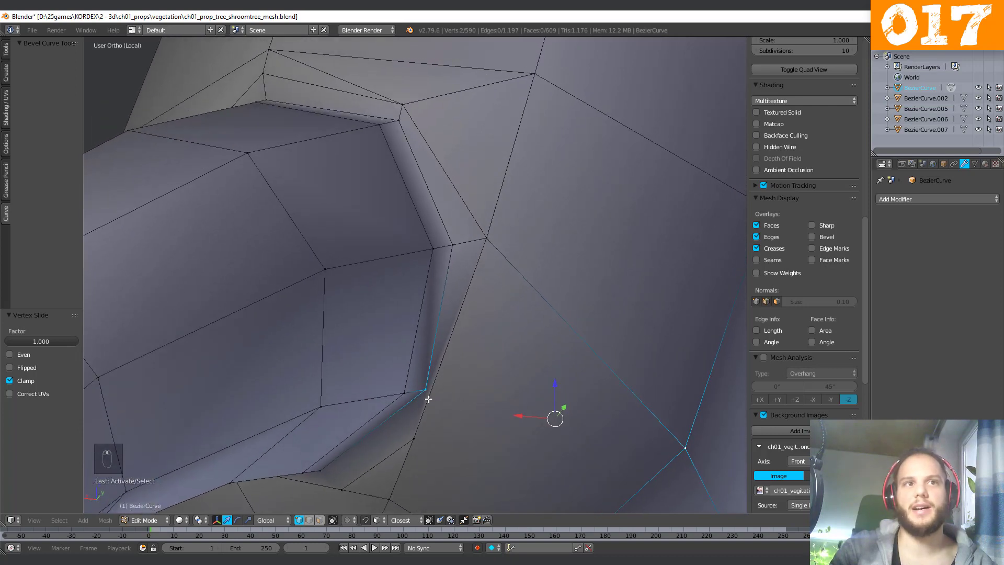
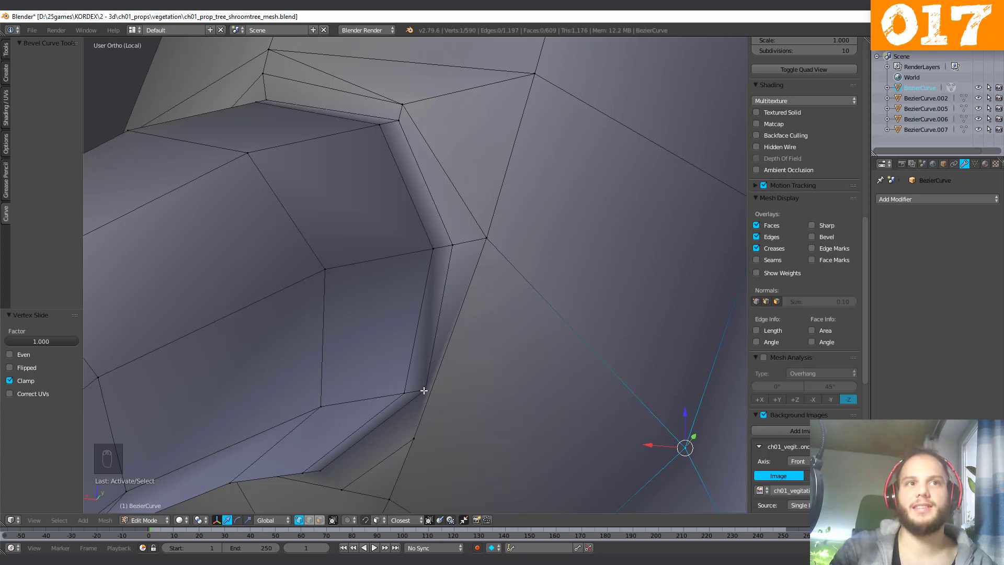
pyautogui.moveTo(416, 414); pyautogui.dragTo(409, 396, button='middle')
pyautogui.moveTo(424, 346); pyautogui.dragTo(426, 347, button='middle')
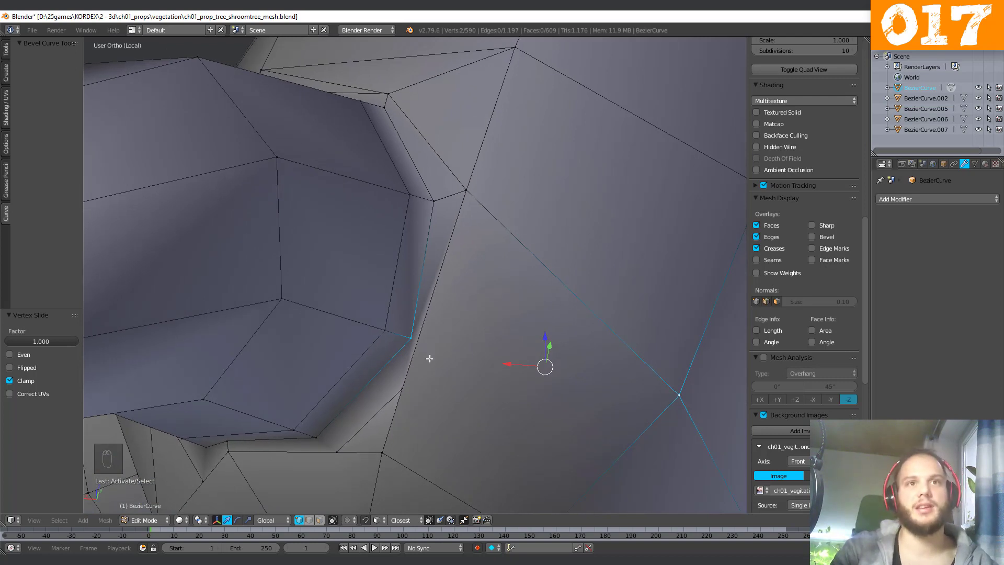
pyautogui.press('j')
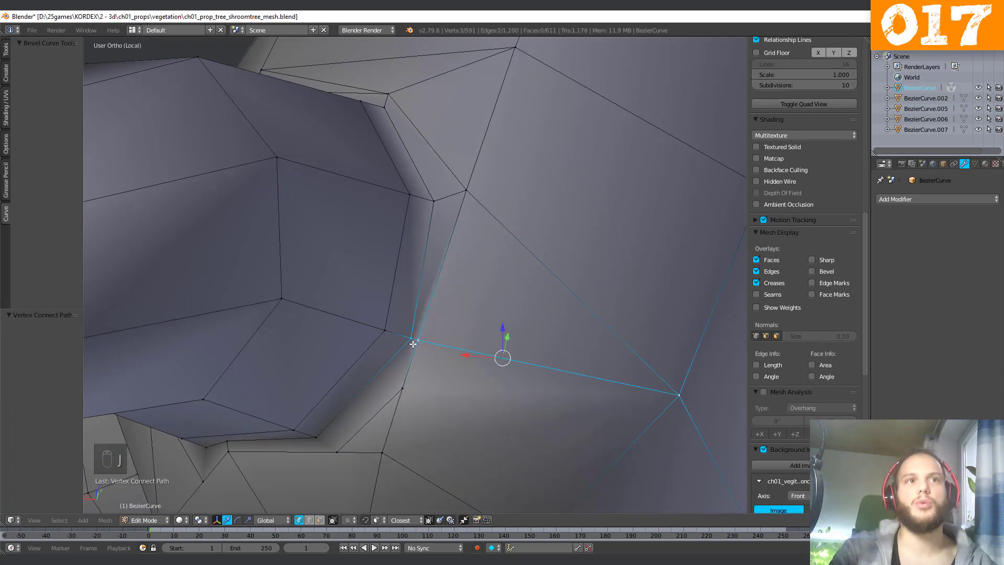
# Slide the new edge's crossing vertex slightly away from the root loop, and slide the extra trunk vertex below onto it.
pyautogui.rightClick(419, 342)
pyautogui.press('g')
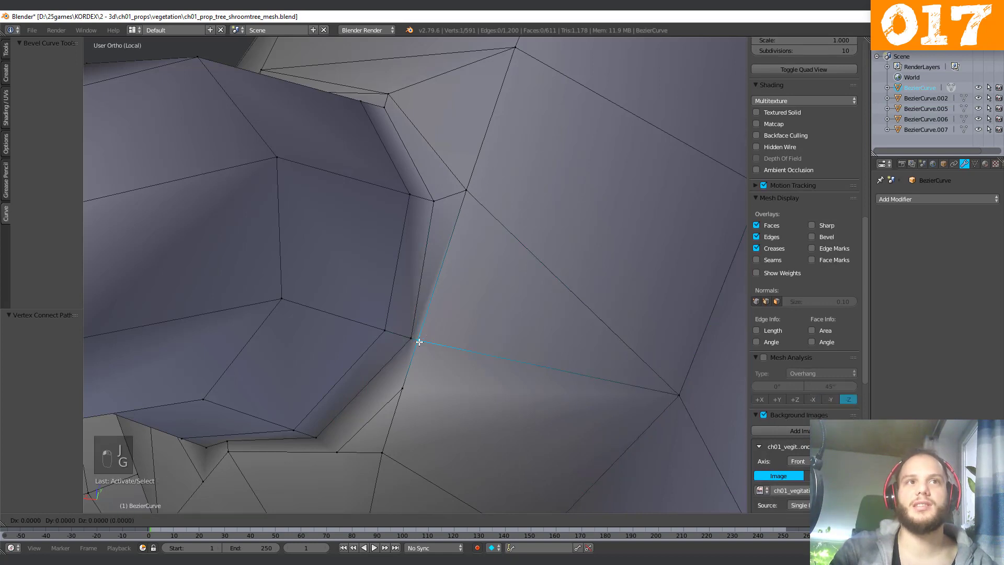
pyautogui.click(445, 346)
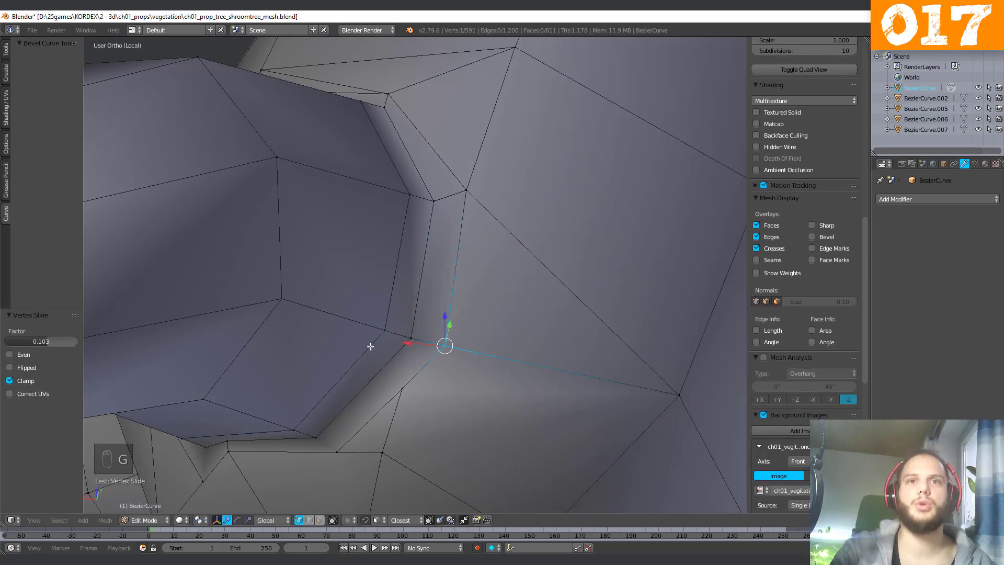
pyautogui.moveTo(416, 396); pyautogui.dragTo(422, 406, button='middle')
pyautogui.rightClick(416, 417)
pyautogui.press('g')
pyautogui.press('g')
pyautogui.click(497, 370)
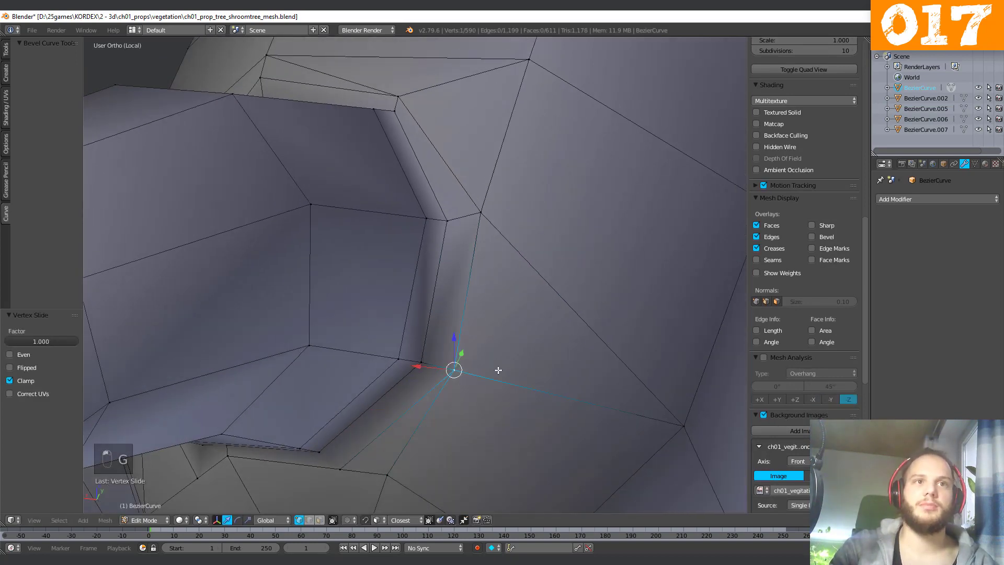
# Connect the root loop's underside vertex to the trunk vertex just below it, and merge the adjacent extra trunk vertex by sliding.
pyautogui.keyDown('shift'); pyautogui.moveTo(380, 447); pyautogui.dragTo(428, 301, button='middle'); pyautogui.keyUp('shift')
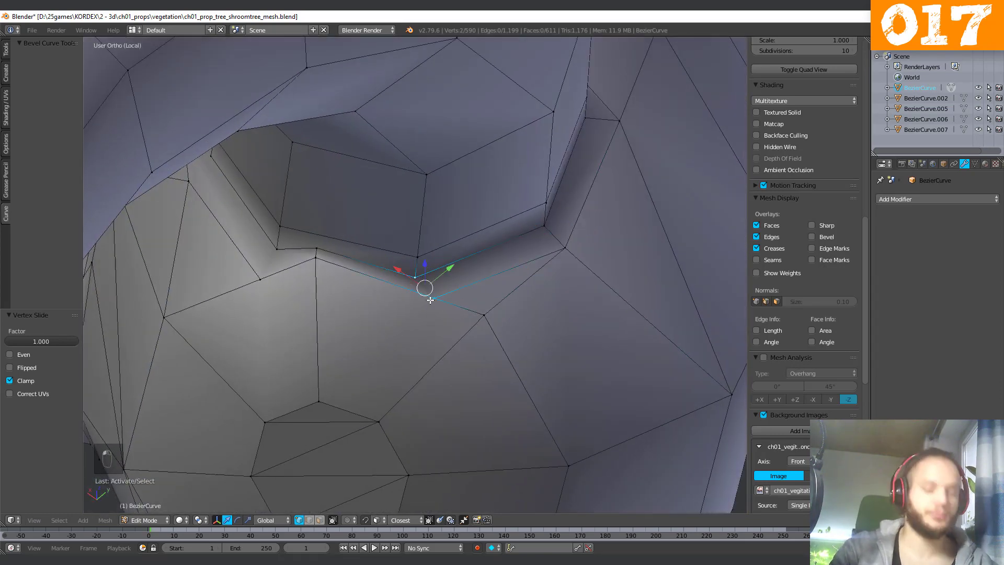
pyautogui.press('j')
pyautogui.rightClick(482, 318)
pyautogui.press('g')
pyautogui.press('g')
pyautogui.click(381, 327)
pyautogui.scroll(-2, 453, 365)
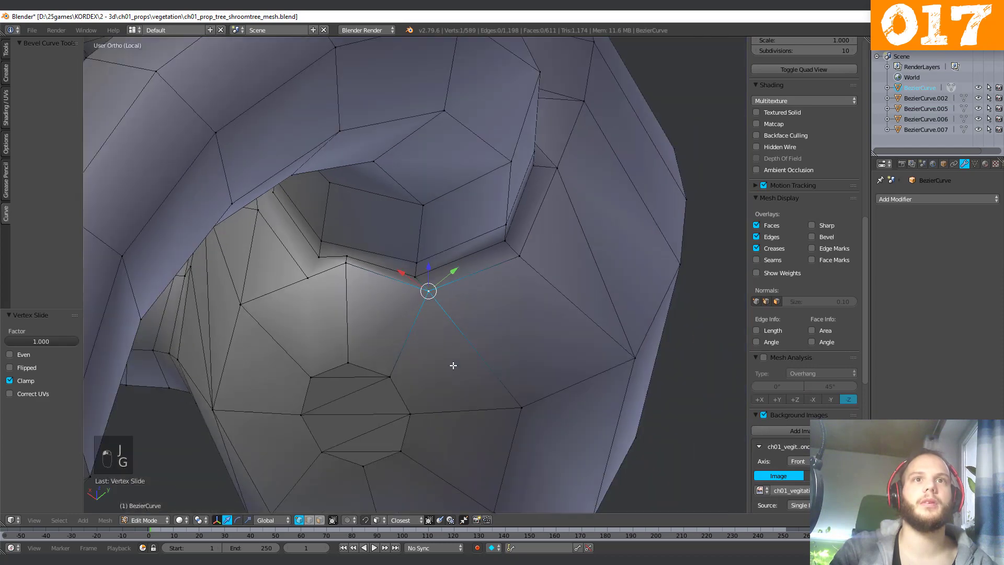
# Slide the two neighbouring trunk vertices under the root away from its loop, by factors of about 0.094 and 0.177.
pyautogui.moveTo(453, 364); pyautogui.dragTo(519, 291, button='middle')
pyautogui.scroll(2, 457, 323)
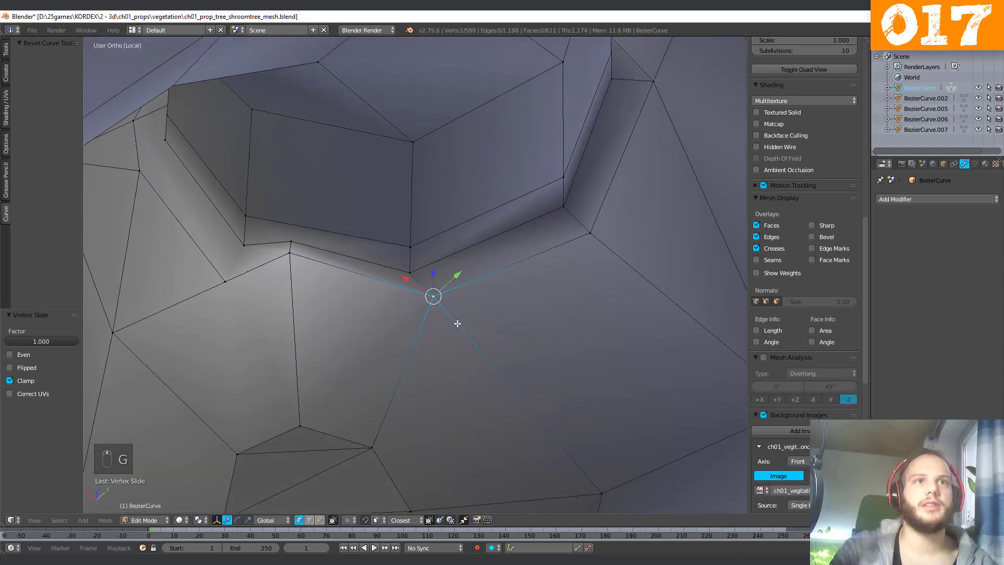
pyautogui.scroll(1, 458, 324)
pyautogui.press('g')
pyautogui.press('g')
pyautogui.click(400, 342)
pyautogui.scroll(1, 401, 342)
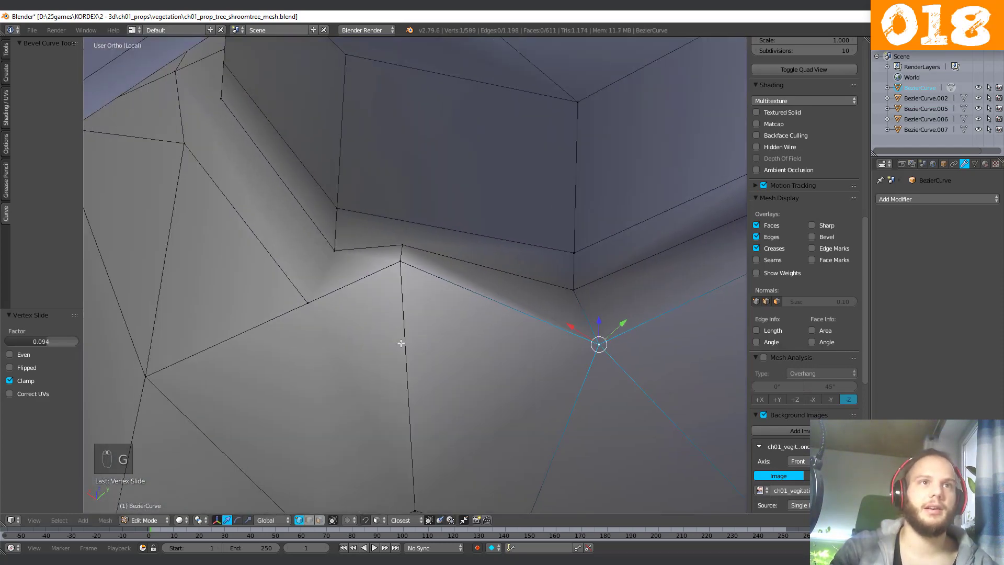
pyautogui.rightClick(400, 261)
pyautogui.press('g')
pyautogui.press('g')
pyautogui.click(399, 253)
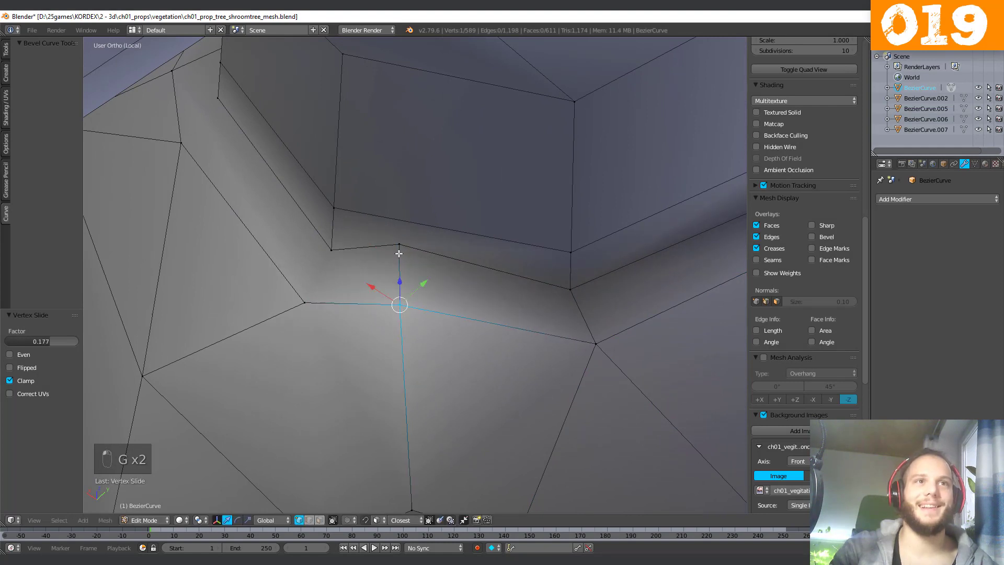
# Slide the extra middle vertices of the trunk loop and root loop onto their neighbouring corner vertices to merge them.
pyautogui.keyDown('shift'); pyautogui.moveTo(400, 303); pyautogui.dragTo(525, 283, button='middle'); pyautogui.keyUp('shift')
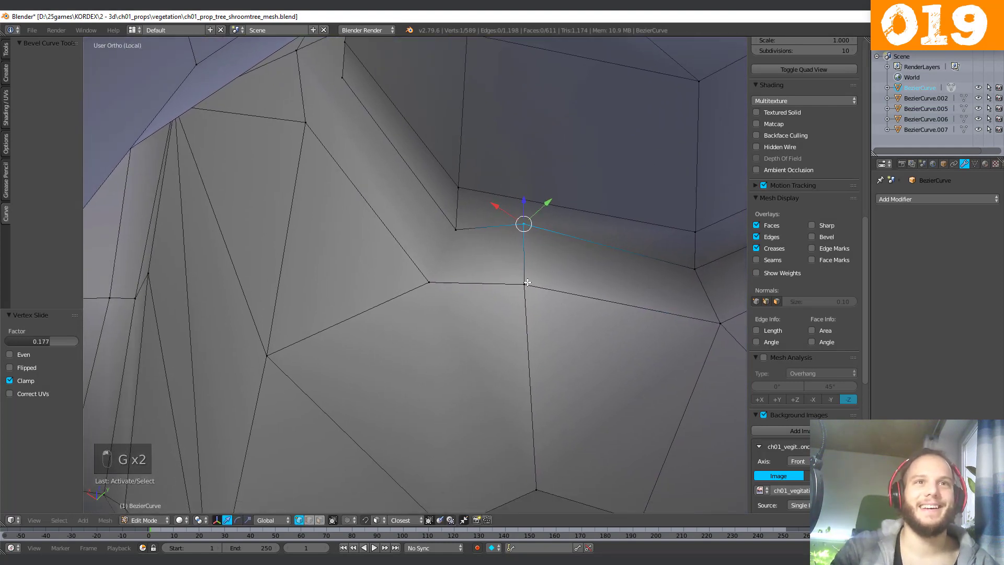
pyautogui.rightClick(526, 283)
pyautogui.press('g')
pyautogui.press('g')
pyautogui.click(434, 282)
pyautogui.press('g')
pyautogui.click(343, 244)
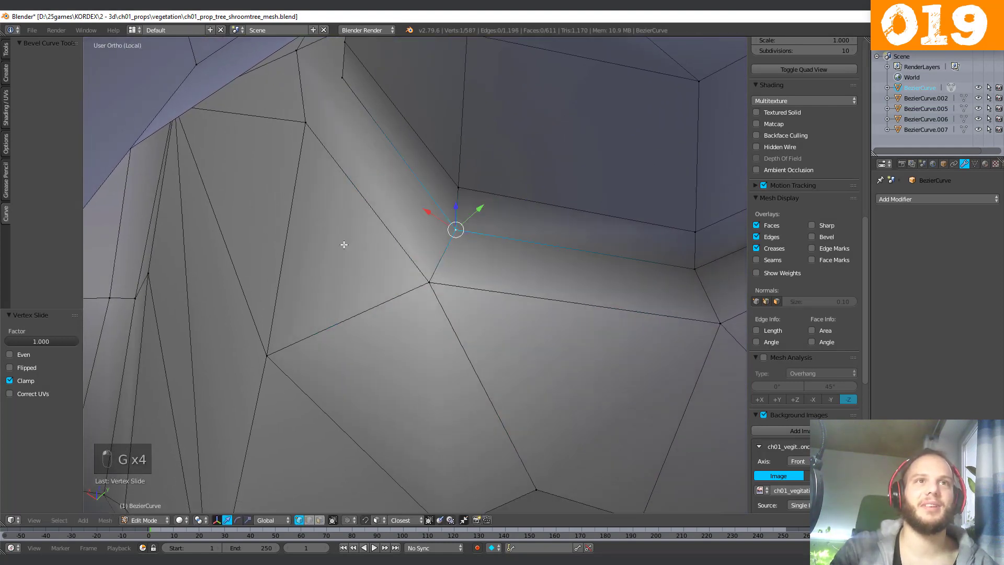
# Slide the extra vertex on the root loop's opposite side onto its neighbour to merge them.
pyautogui.moveTo(353, 250); pyautogui.dragTo(445, 283, button='middle')
pyautogui.scroll(-1, 445, 283)
pyautogui.keyDown('shift'); pyautogui.moveTo(505, 222); pyautogui.dragTo(454, 345, button='middle'); pyautogui.keyUp('shift')
pyautogui.rightClick(485, 229)
pyautogui.press('g')
pyautogui.press('g')
pyautogui.click(439, 313)
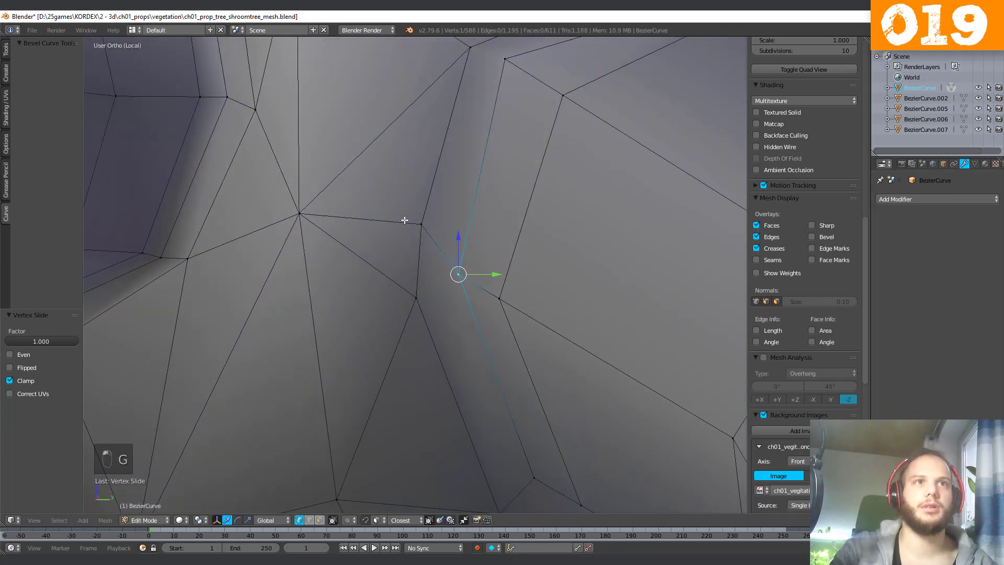
# Merge the adjacent extra trunk vertex onto the one below by sliding, and slide the merged vertex up level with the root loop's corner.
pyautogui.press('g')
pyautogui.press('g')
pyautogui.click(412, 306)
pyautogui.press('g')
pyautogui.press('g')
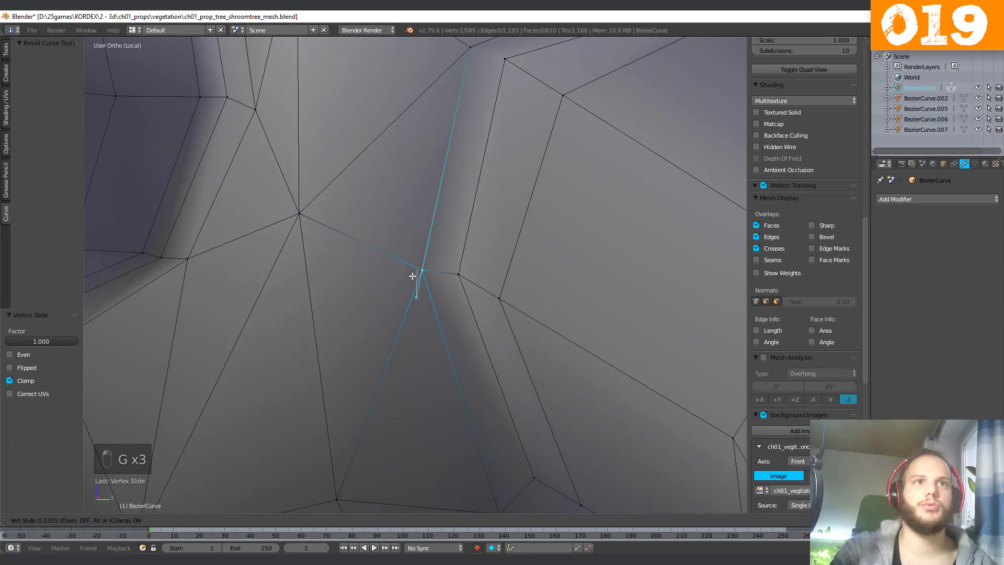
pyautogui.click(412, 278)
# Connect the next root's upper corner loop vertex to the adjacent trunk vertex, and save over ch01_prop_tree_shroomtree_mesh.blend.
pyautogui.scroll(-2, 416, 283)
pyautogui.moveTo(415, 282); pyautogui.dragTo(413, 261, button='middle')
pyautogui.rightClick(423, 228)
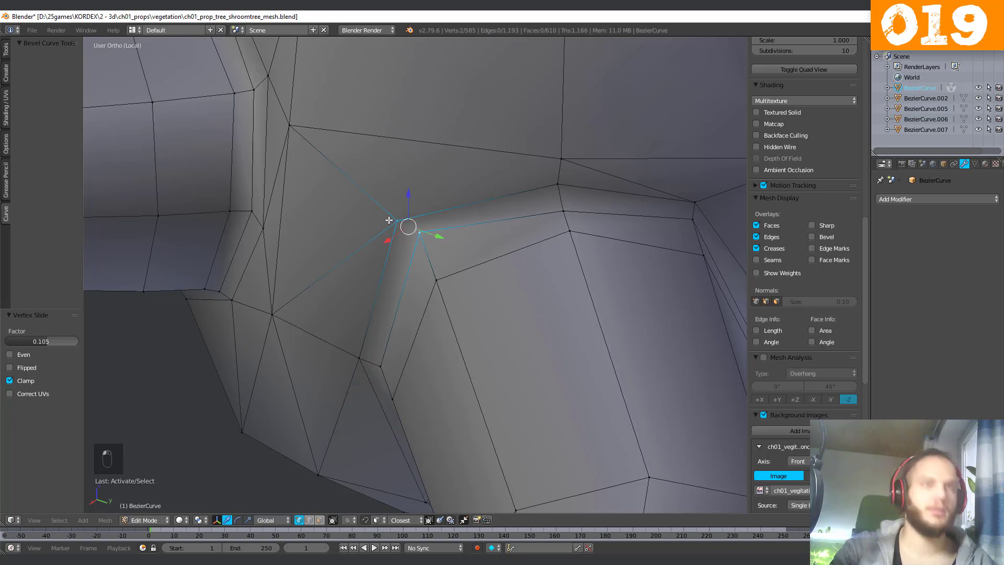
pyautogui.press('j')
pyautogui.moveTo(389, 220); pyautogui.dragTo(389, 276, button='middle')
pyautogui.hotkey('ctrl', 's')
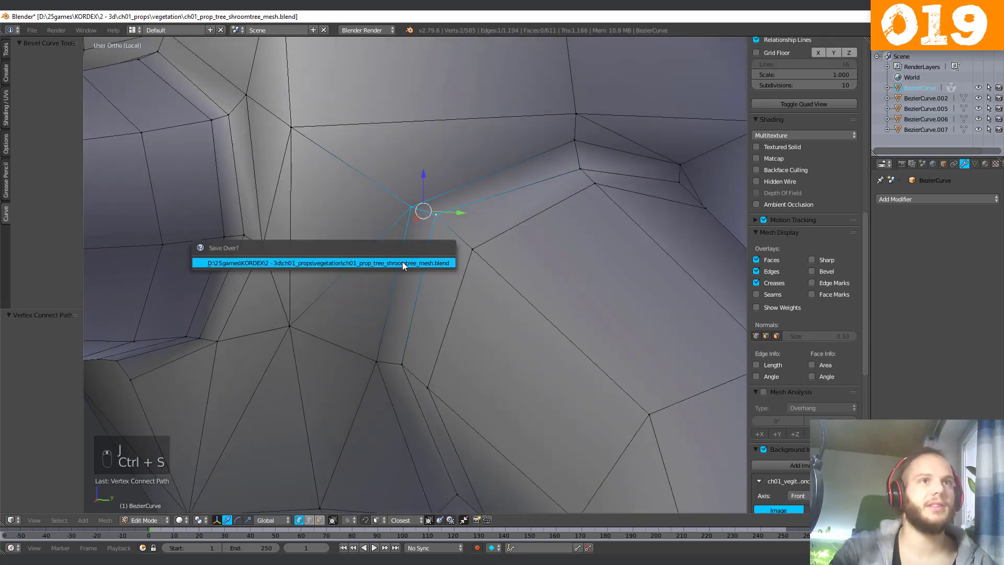
# Slide the trunk vertex at the root's upper corner by about 0.056, and connect the two trunk vertices above the root with an edge.
pyautogui.moveTo(403, 260)
pyautogui.mouseDown(button='middle')
pyautogui.moveTo(448, 293)
pyautogui.moveTo(226, 359)
pyautogui.moveTo(298, 331)
pyautogui.moveTo(287, 258)
pyautogui.moveTo(401, 264)
pyautogui.moveTo(416, 260)
pyautogui.moveTo(425, 237)
pyautogui.moveTo(419, 253)
pyautogui.mouseUp(button='middle')
pyautogui.rightClick(275, 255)
pyautogui.press('g')
pyautogui.press('g')
pyautogui.click(269, 250)
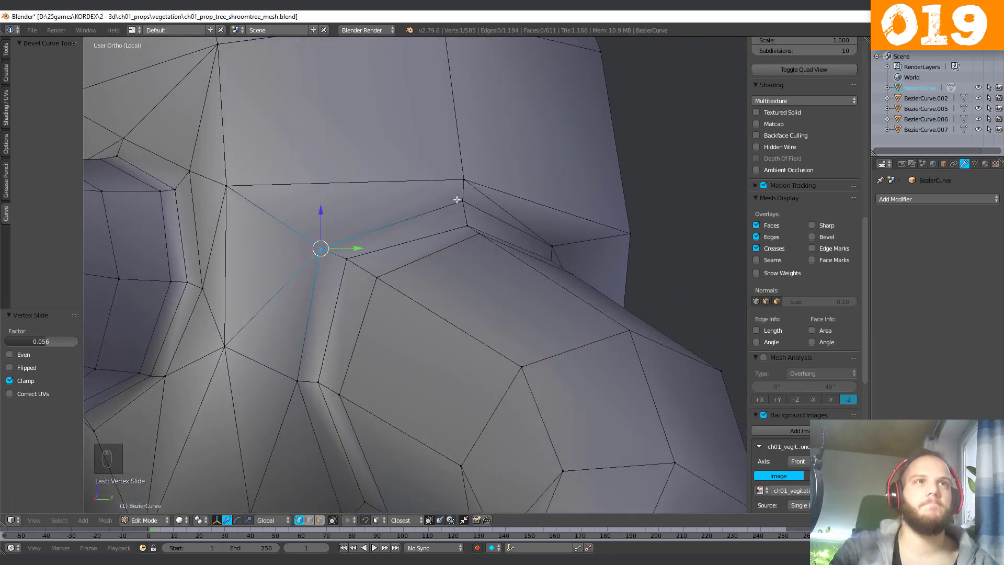
pyautogui.keyDown('shift'); pyautogui.rightClick(209, 183); pyautogui.keyUp('shift')
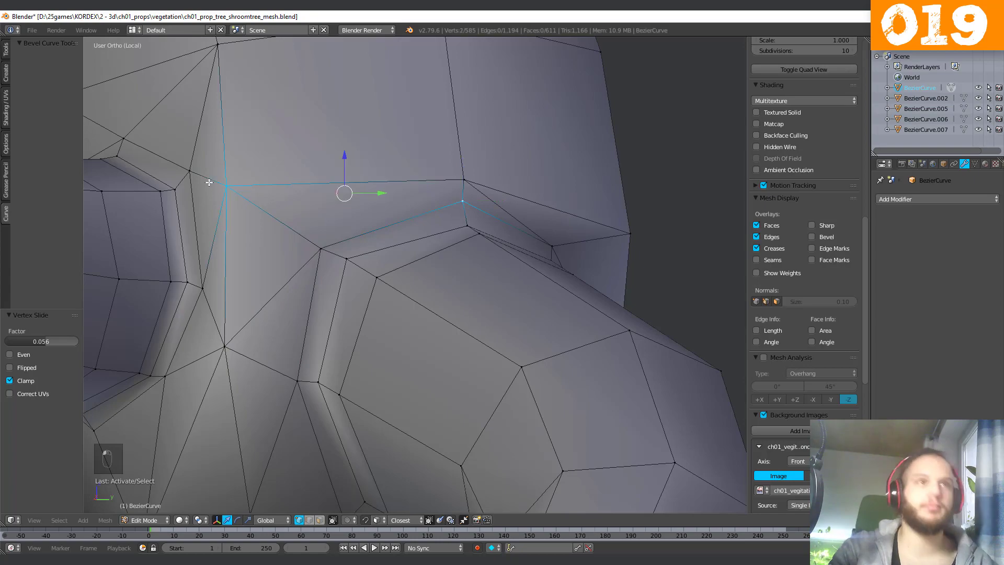
pyautogui.press('j')
# Select the edge loop around this root's base, slide it along the root and scale it.
pyautogui.moveTo(370, 289); pyautogui.dragTo(397, 283, button='middle')
pyautogui.keyDown('alt'); pyautogui.rightClick(325, 333); pyautogui.keyUp('alt')
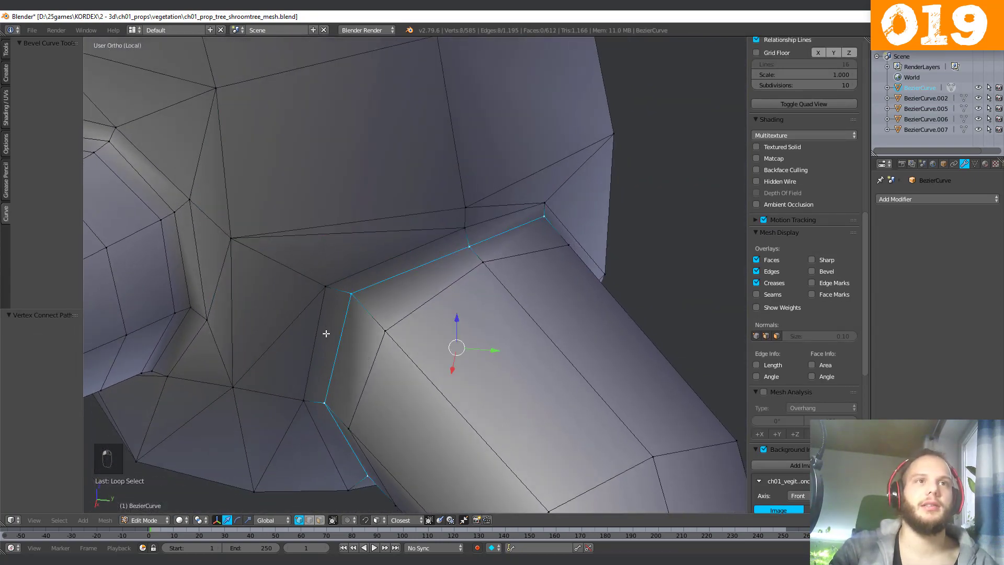
pyautogui.moveTo(326, 333); pyautogui.dragTo(533, 329, button='middle')
pyautogui.press('g')
pyautogui.press('g')
pyautogui.click(470, 328)
pyautogui.press('s')
pyautogui.click(604, 344)
# Examine the root junction's shading and topology in Object Mode and in Edit Mode with the selection toggled.
pyautogui.press('Tab')
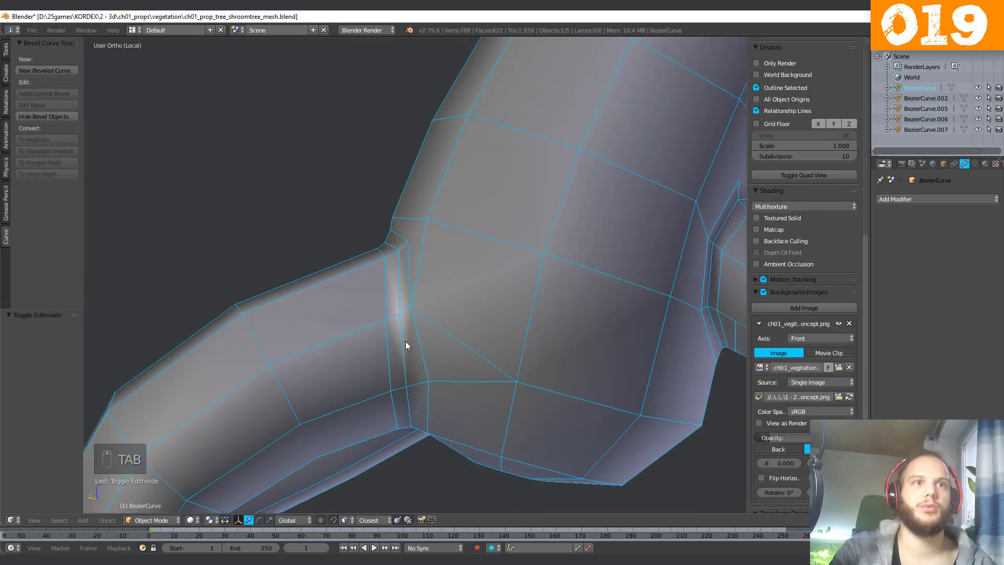
pyautogui.press('Tab')
pyautogui.press('a')
pyautogui.press('a')
pyautogui.press('a')
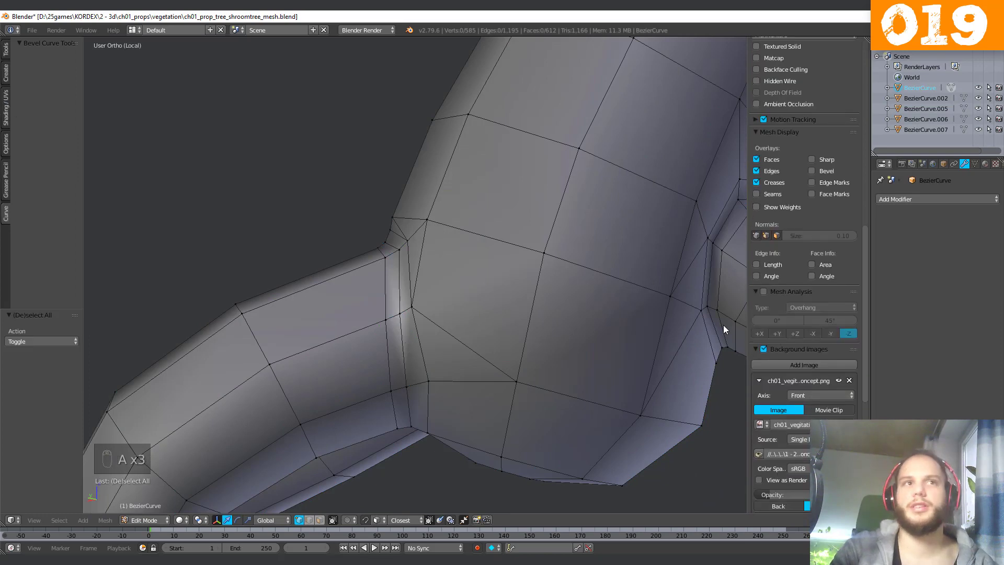
pyautogui.press('Tab')
pyautogui.click(943, 164)
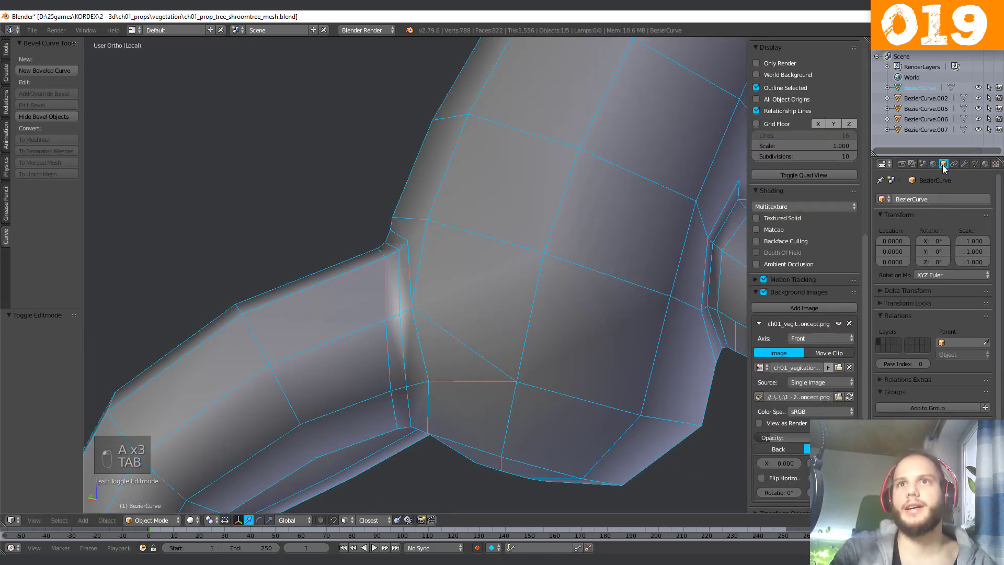
pyautogui.press('Tab')
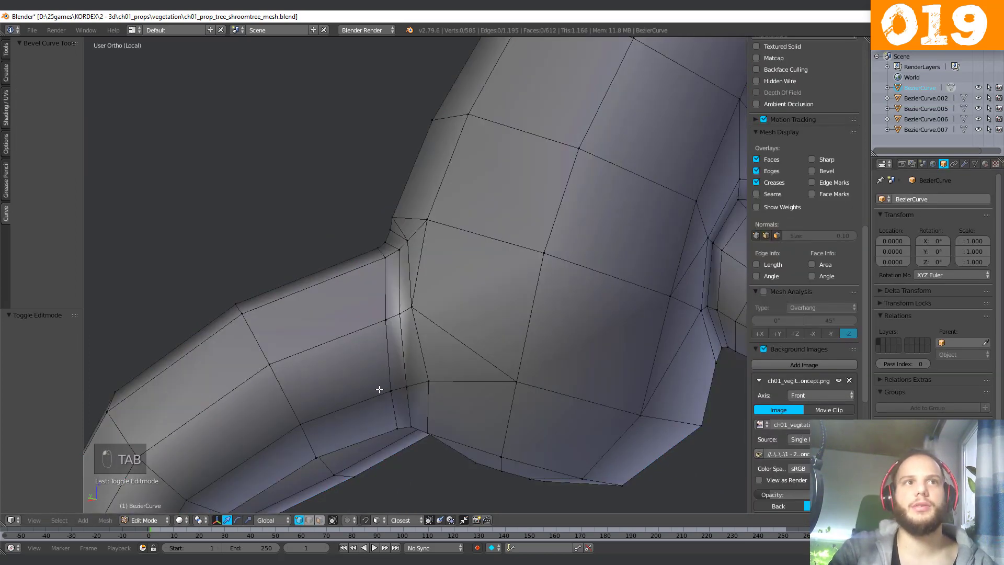
pyautogui.press('Tab')
pyautogui.press('a')
pyautogui.press('a')
pyautogui.press('a')
pyautogui.press('Tab')
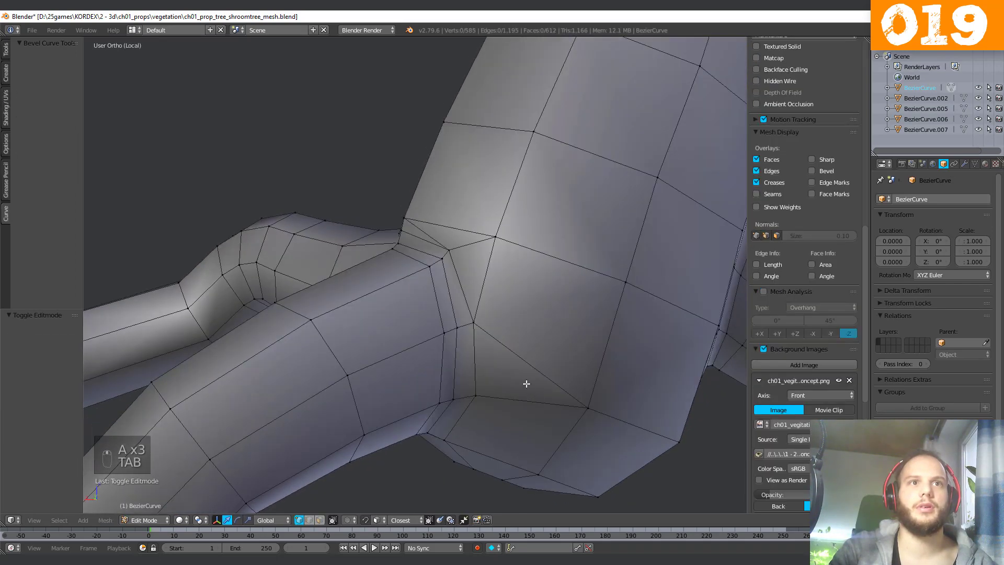
# Try to connect two opposite trunk vertices diagonally across the face beside the root, and undo it.
pyautogui.rightClick(422, 279)
pyautogui.moveTo(422, 279); pyautogui.dragTo(526, 355, button='middle')
pyautogui.rightClick(563, 404)
pyautogui.keyDown('shift'); pyautogui.rightClick(474, 250); pyautogui.keyUp('shift')
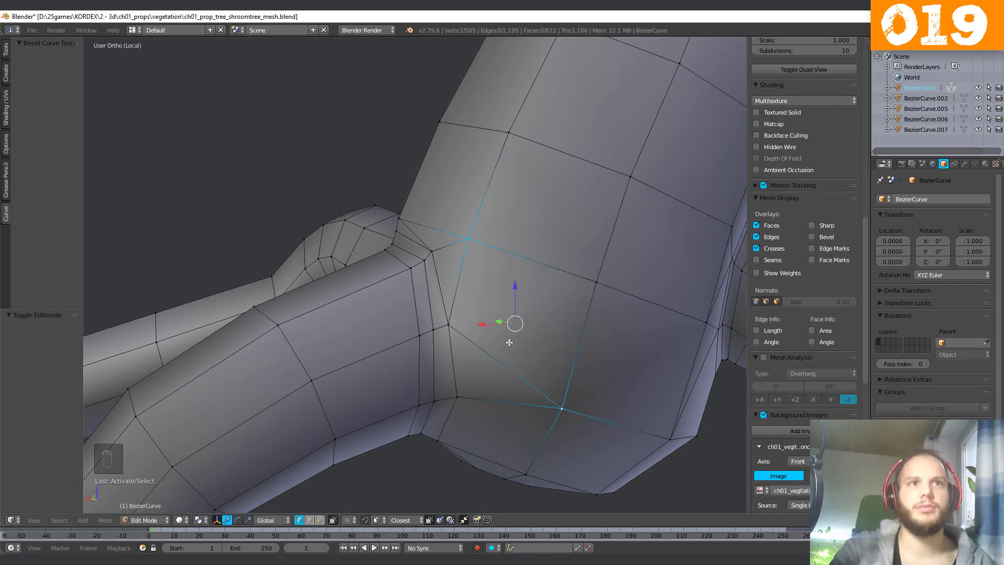
pyautogui.moveTo(509, 349); pyautogui.dragTo(476, 347, button='middle')
pyautogui.press('j')
pyautogui.hotkey('ctrl', 'z')
pyautogui.hotkey('ctrl', 'z')
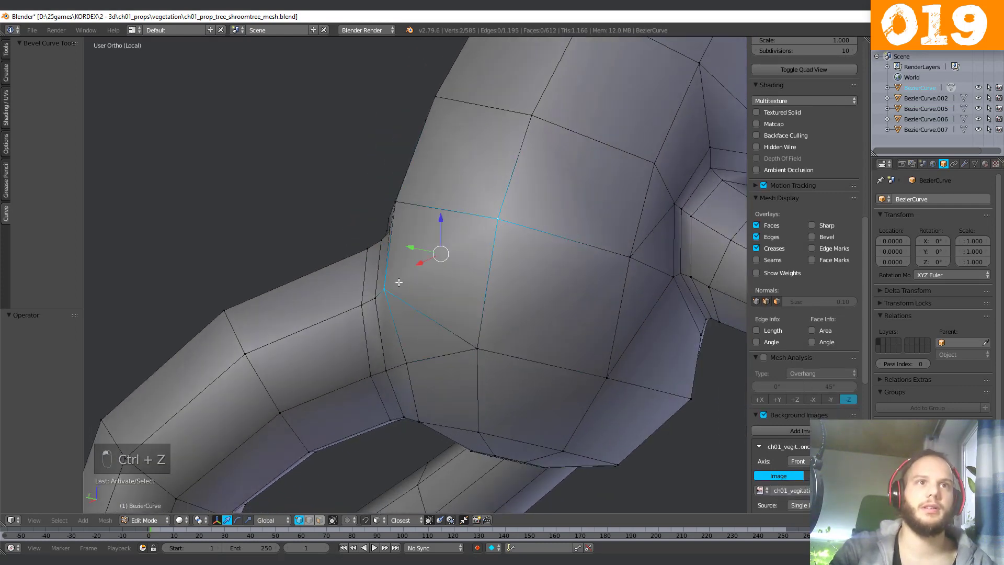
# Connect the trunk vertex beside the root diagonally to the upper trunk vertex across the face, and clear the selection.
pyautogui.moveTo(399, 282); pyautogui.dragTo(426, 332, button='middle')
pyautogui.press('j')
pyautogui.press('a')
pyautogui.press('Tab')
pyautogui.press('Tab')
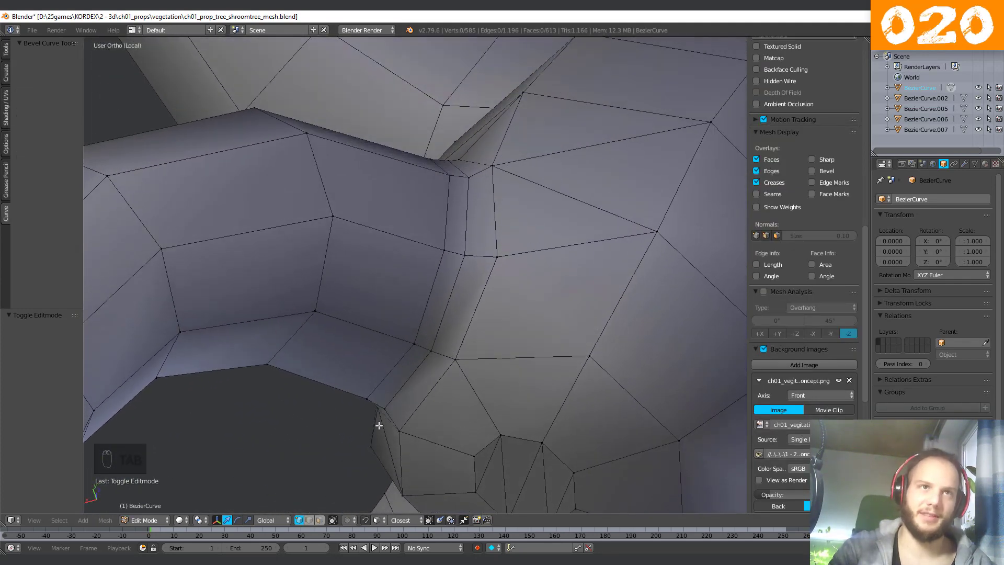
# Examine the remaining root junctions around the trunk for faces that still need cleaner topology.
pyautogui.moveTo(379, 424); pyautogui.dragTo(345, 297, button='middle')
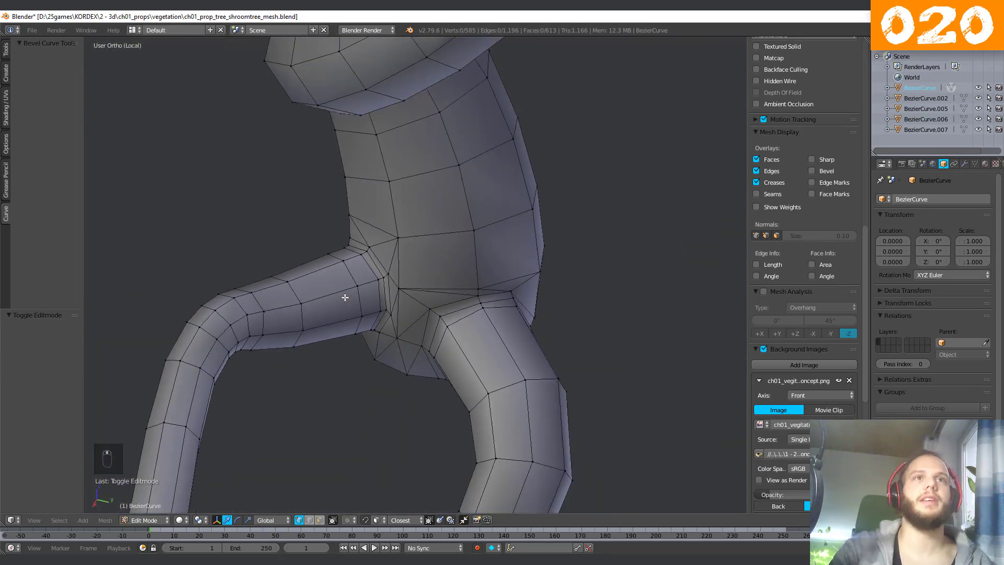
pyautogui.scroll(-5, 345, 297)
pyautogui.moveTo(526, 235); pyautogui.dragTo(347, 224, button='middle')
pyautogui.scroll(5, 421, 269)
pyautogui.scroll(-3, 421, 269)
pyautogui.scroll(3, 333, 265)
pyautogui.scroll(3, 390, 204)
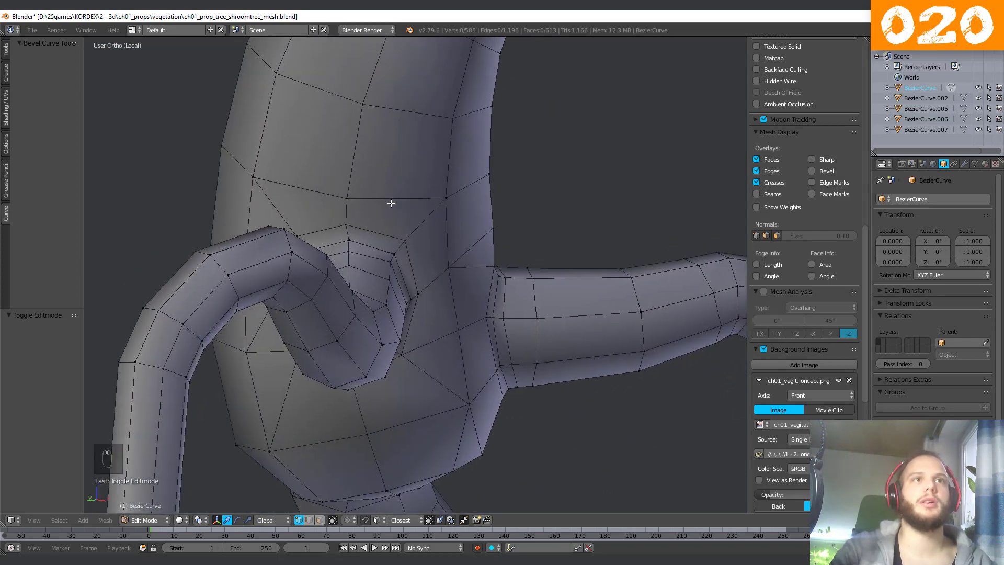
pyautogui.scroll(-2, 501, 237)
pyautogui.moveTo(501, 238); pyautogui.dragTo(466, 218, button='middle')
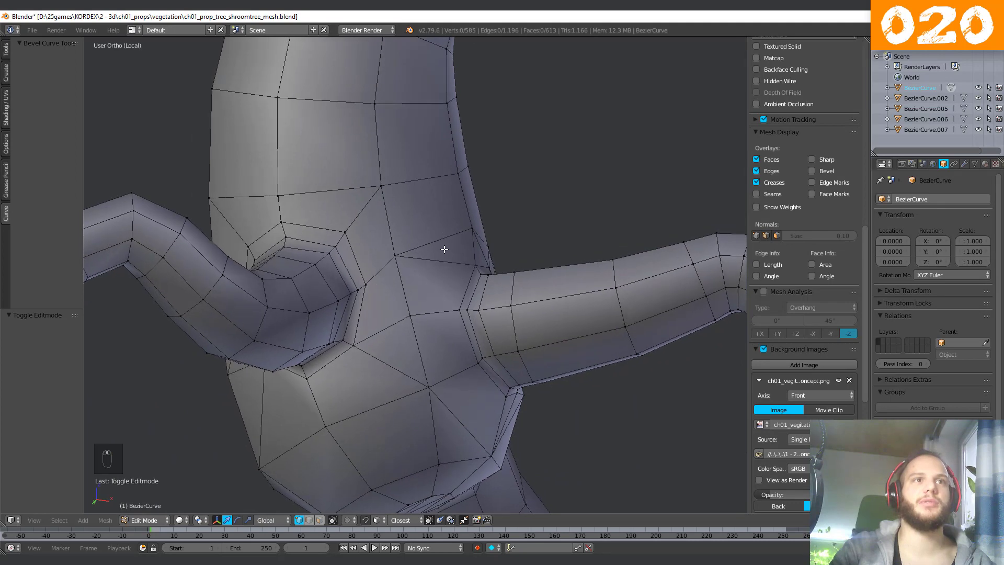
# Connect two pairs of opposite vertices diagonally across the trunk faces between the curved root and the neighbouring root.
pyautogui.scroll(2, 346, 309)
pyautogui.rightClick(342, 288)
pyautogui.keyDown('shift'); pyautogui.rightClick(407, 333); pyautogui.keyUp('shift')
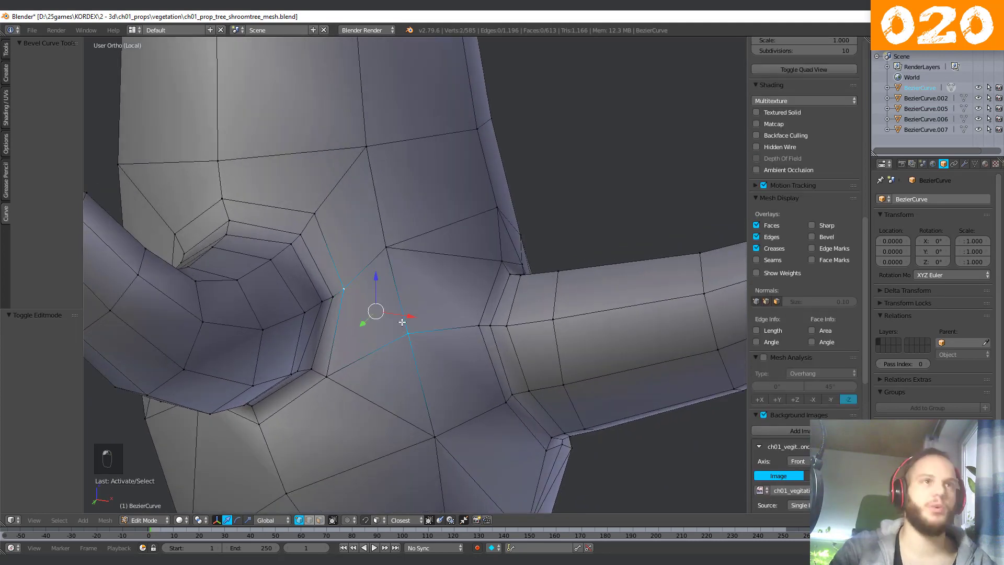
pyautogui.moveTo(401, 321)
pyautogui.mouseDown(button='middle')
pyautogui.moveTo(423, 287)
pyautogui.moveTo(409, 309)
pyautogui.mouseUp(button='middle')
pyautogui.press('j')
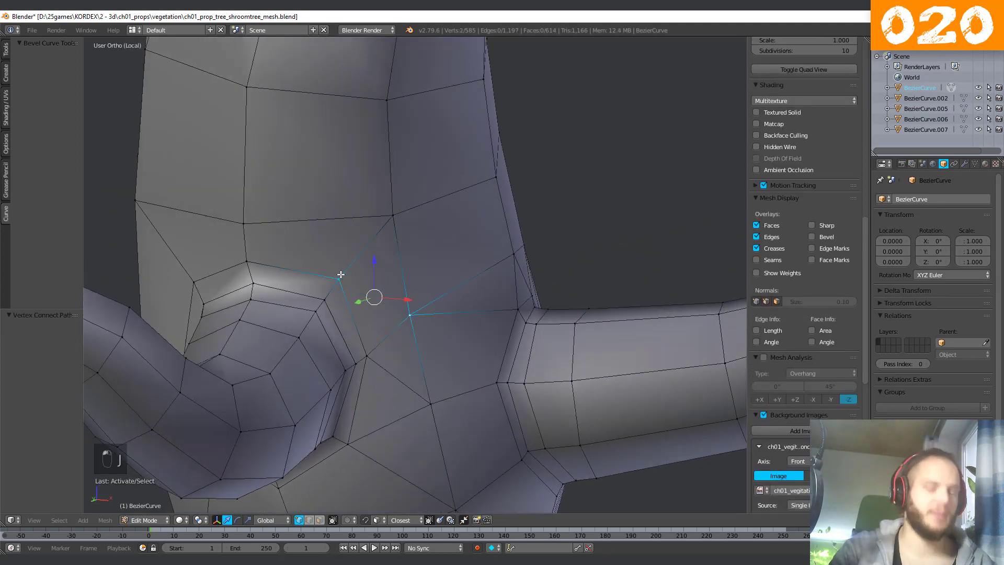
pyautogui.press('j')
# Connect the vertex directly above the curved root diagonally to the upper trunk vertex on the side facing the neighbouring root.
pyautogui.scroll(-2, 340, 274)
pyautogui.moveTo(366, 280); pyautogui.dragTo(347, 231, button='middle')
pyautogui.rightClick(347, 230)
pyautogui.press('g')
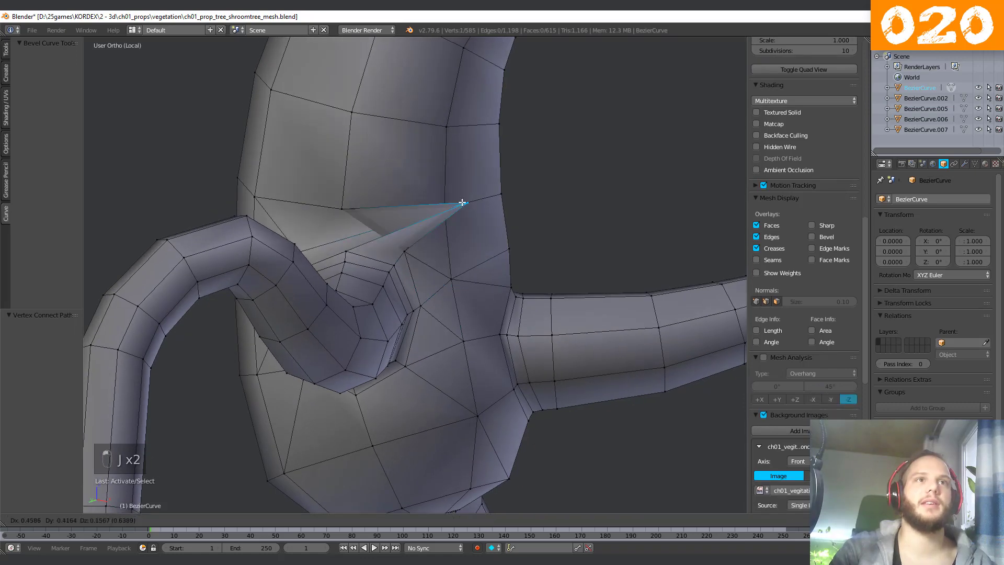
pyautogui.rightClick(420, 217)
pyautogui.scroll(2, 394, 229)
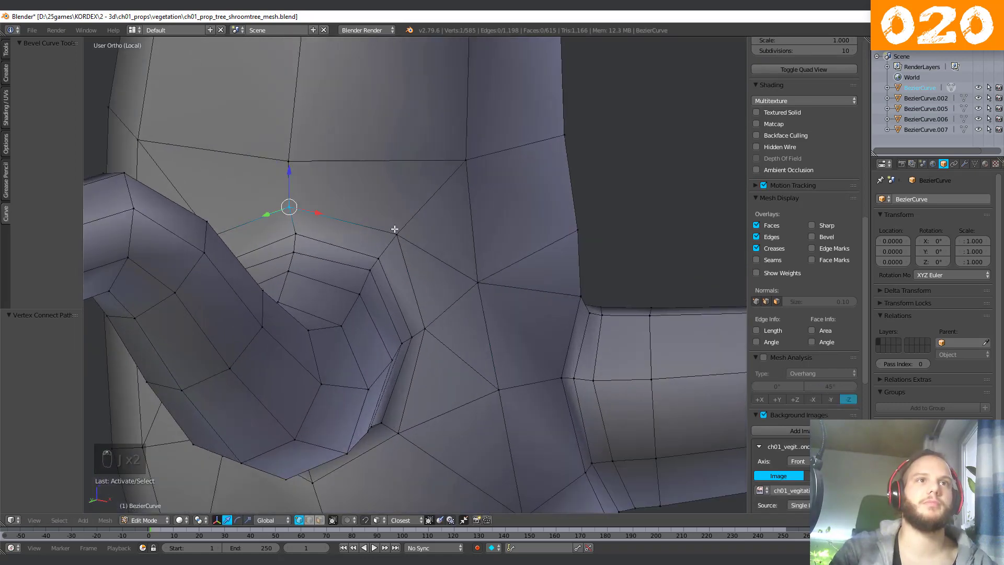
pyautogui.keyDown('shift'); pyautogui.rightClick(442, 171); pyautogui.keyUp('shift')
pyautogui.press('j')
# Connect the same vertex above the root to the upper trunk vertex on its other side, and return to Object Mode.
pyautogui.moveTo(442, 171); pyautogui.dragTo(412, 238, button='middle')
pyautogui.rightClick(412, 238)
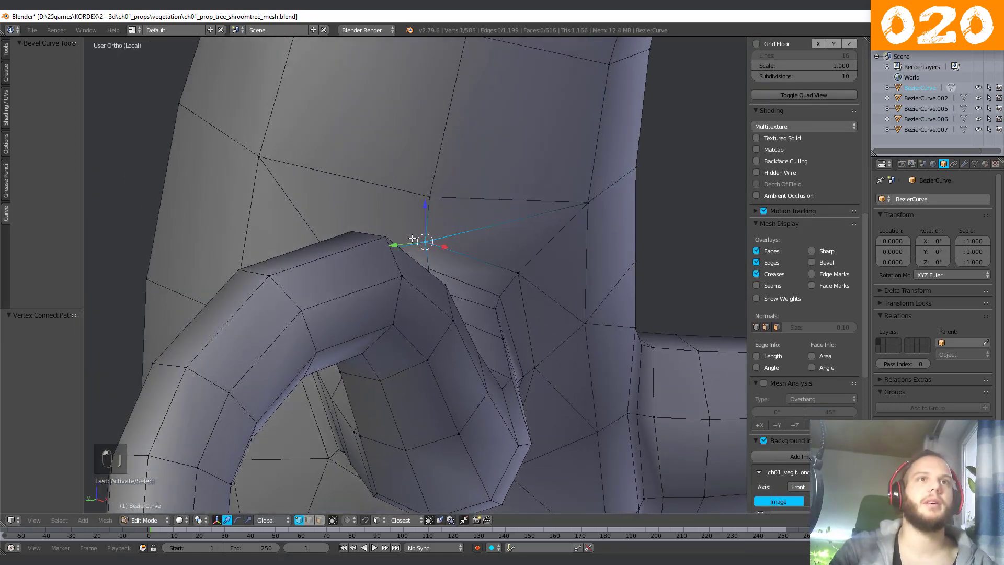
pyautogui.keyDown('shift'); pyautogui.rightClick(265, 159); pyautogui.keyUp('shift')
pyautogui.press('Tab')
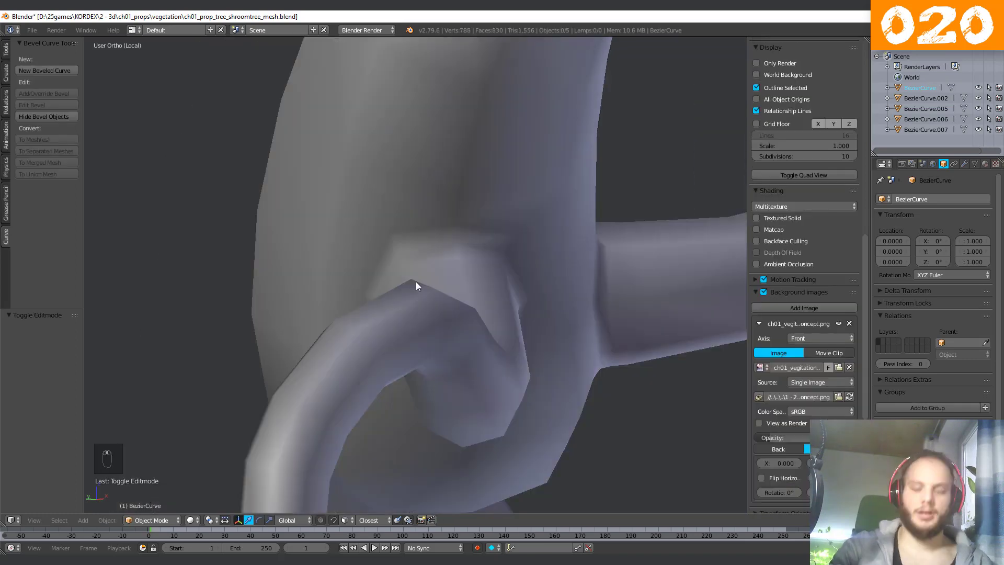
# Leave local view, select the thick root under the trunk that is still separate, and inspect where it meets the trunk.
pyautogui.press('KP_Divide')
pyautogui.scroll(-4, 416, 282)
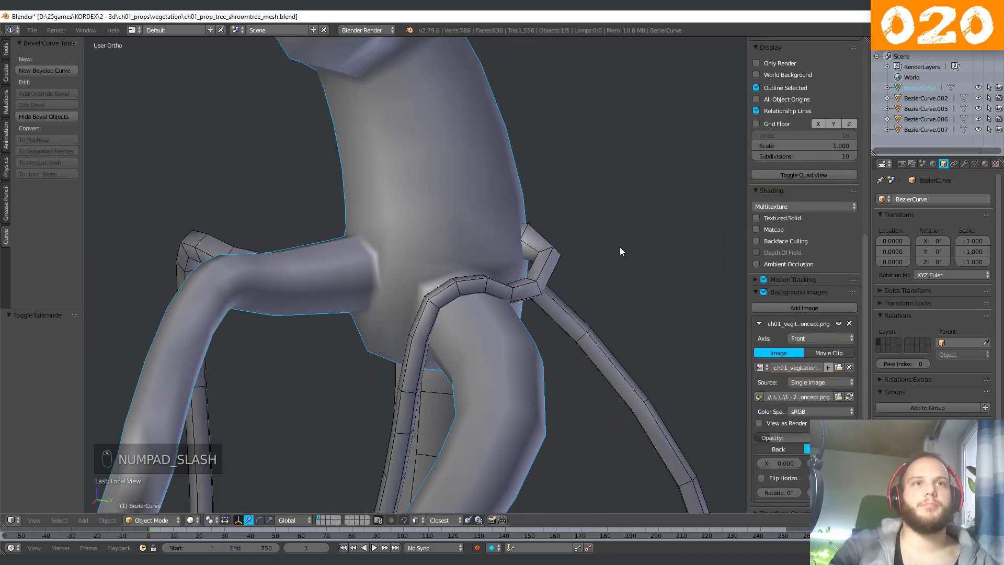
pyautogui.moveTo(619, 246); pyautogui.dragTo(523, 242, button='middle')
pyautogui.scroll(2, 498, 209)
pyautogui.moveTo(497, 209); pyautogui.dragTo(479, 291, button='middle')
pyautogui.scroll(3, 446, 412)
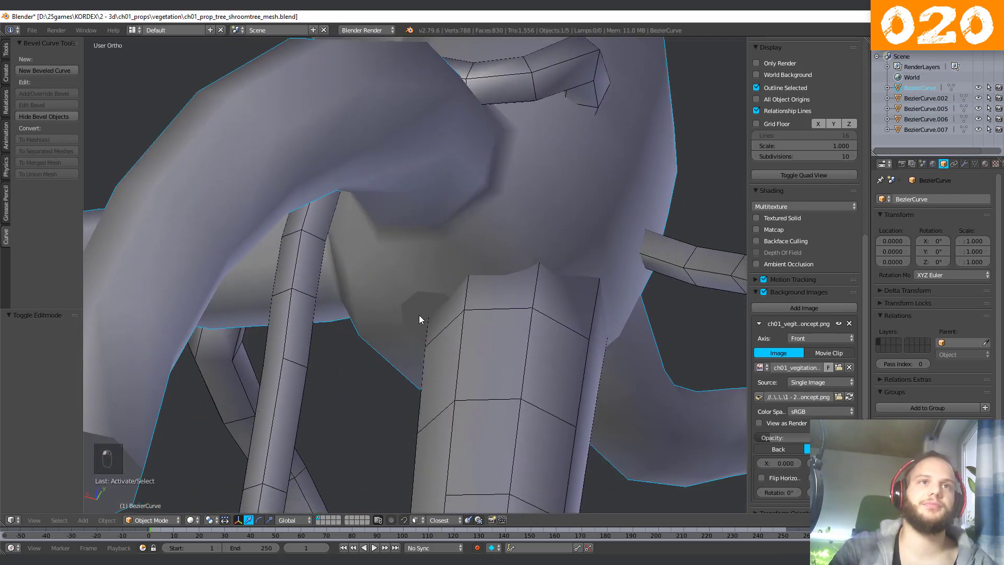
pyautogui.rightClick(513, 310)
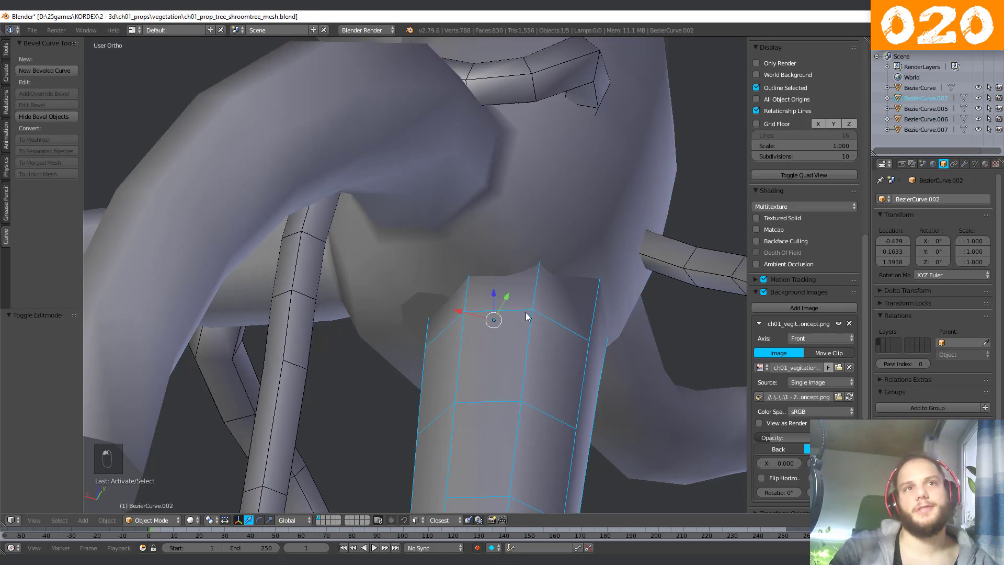
pyautogui.moveTo(510, 311); pyautogui.dragTo(524, 295, button='middle')
pyautogui.moveTo(434, 303); pyautogui.dragTo(501, 218, button='middle')
pyautogui.scroll(-2, 501, 217)
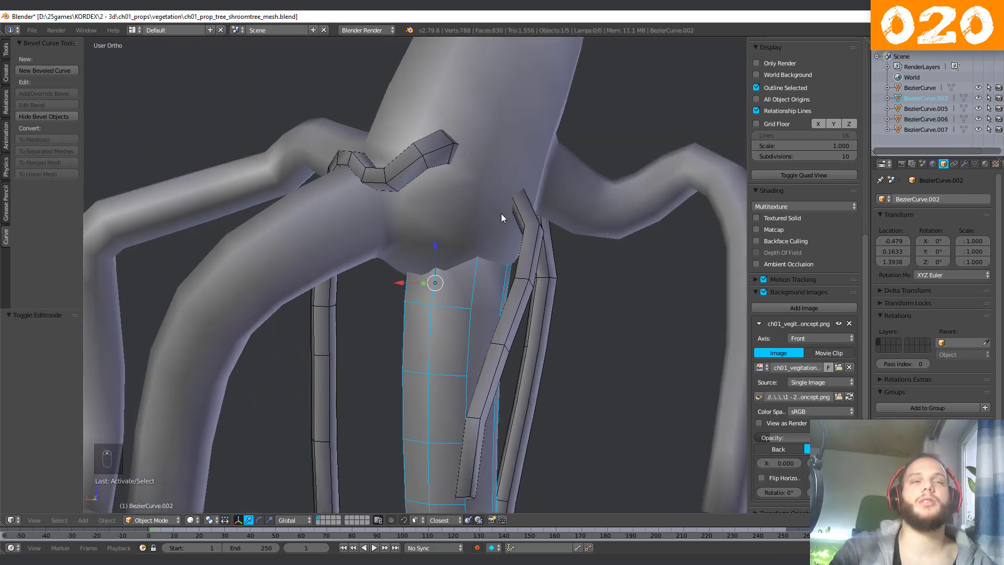
pyautogui.scroll(3, 410, 290)
pyautogui.press('Tab')
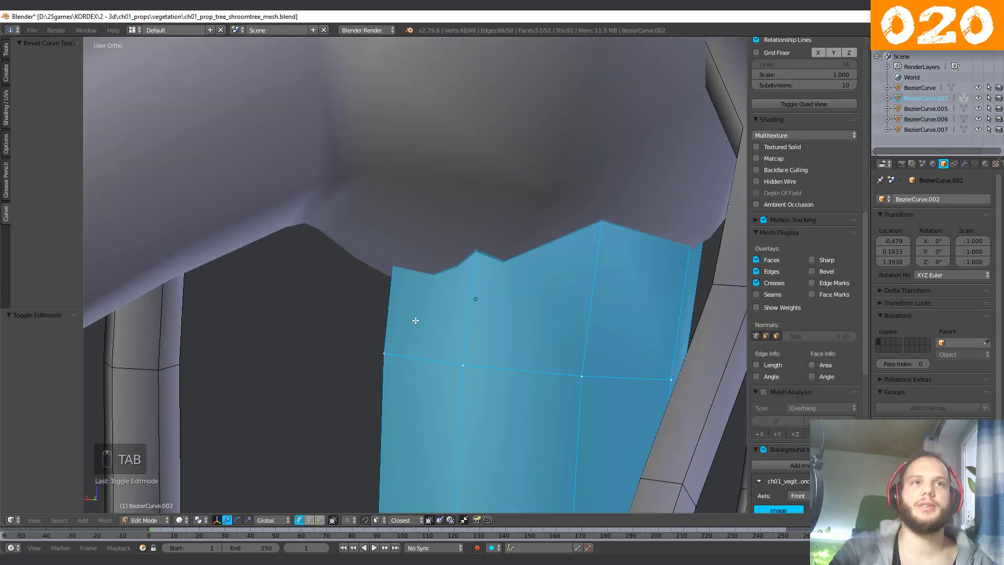
pyautogui.scroll(2, 415, 320)
pyautogui.press('Tab')
pyautogui.moveTo(462, 319); pyautogui.dragTo(568, 312, button='middle')
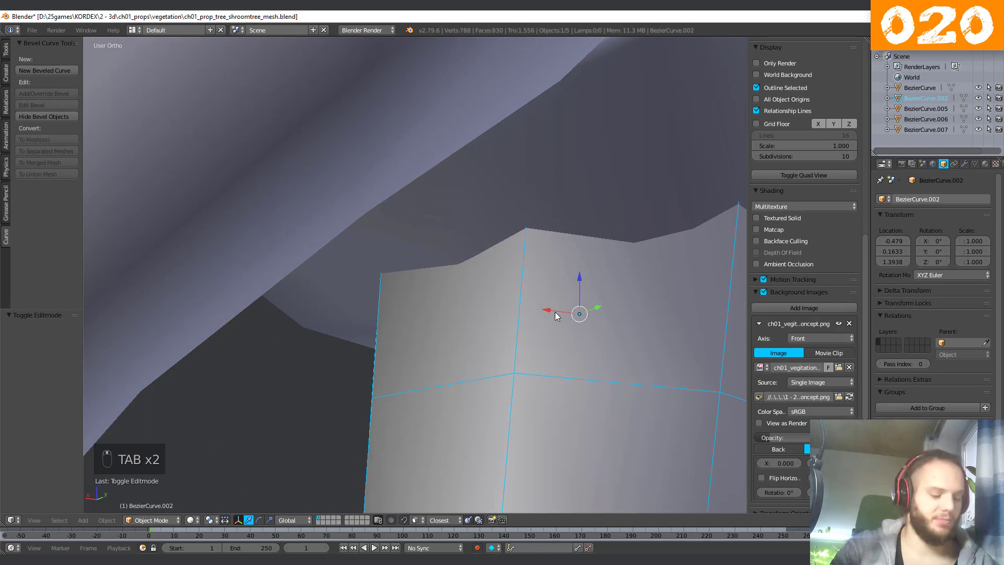
# Knife a closed ring around the thick root just below its intersection with the trunk, and return to Object Mode.
pyautogui.press('k')
pyautogui.press('Tab')
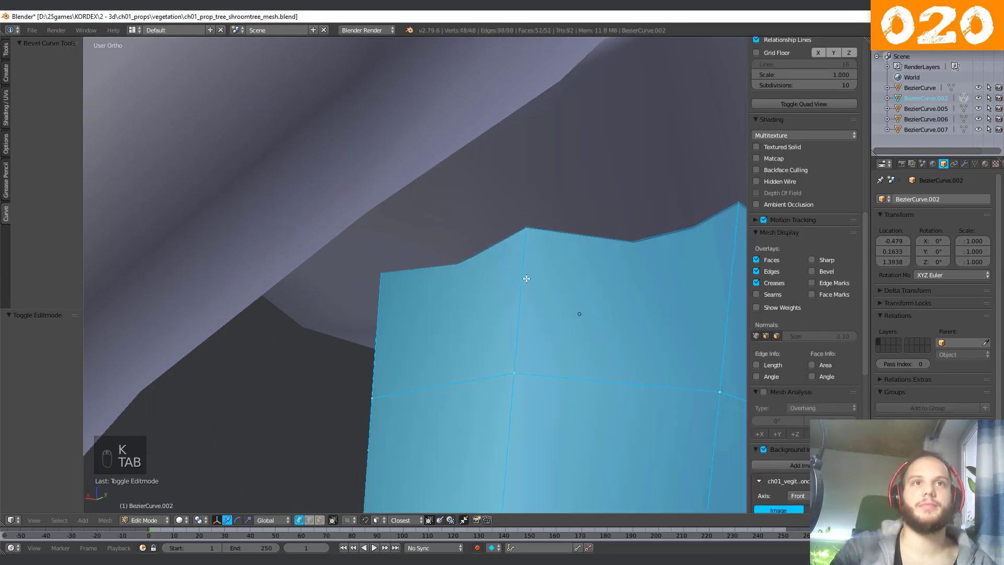
pyautogui.press('a')
pyautogui.press('a')
pyautogui.press('k')
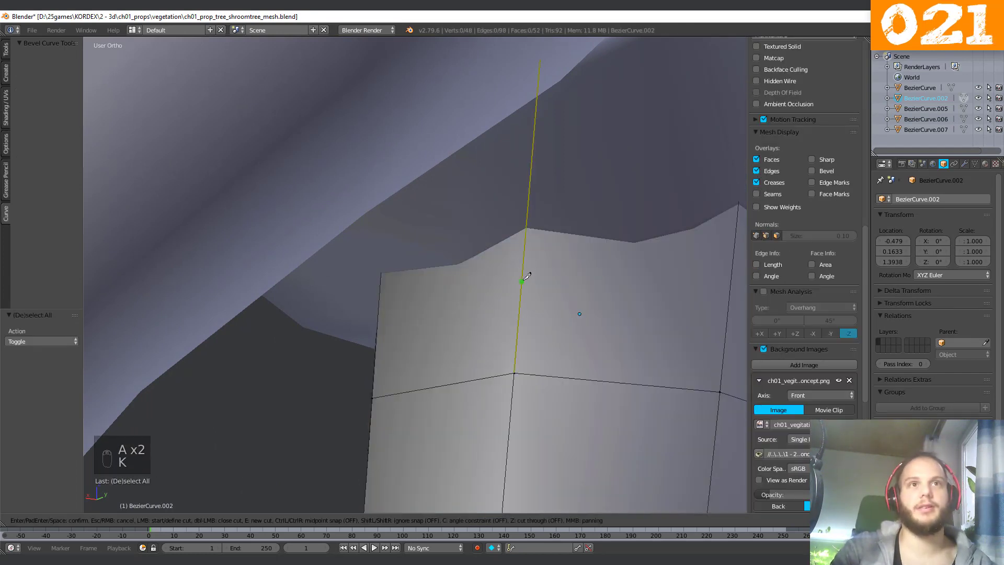
pyautogui.click(523, 265)
pyautogui.moveTo(523, 265); pyautogui.dragTo(578, 295, button='middle')
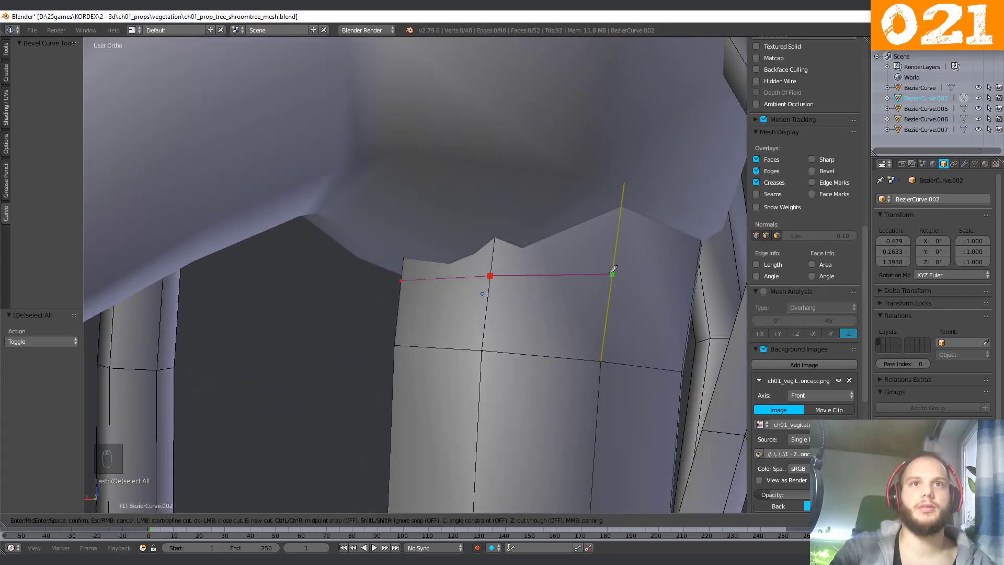
pyautogui.moveTo(618, 248); pyautogui.dragTo(481, 251, button='middle')
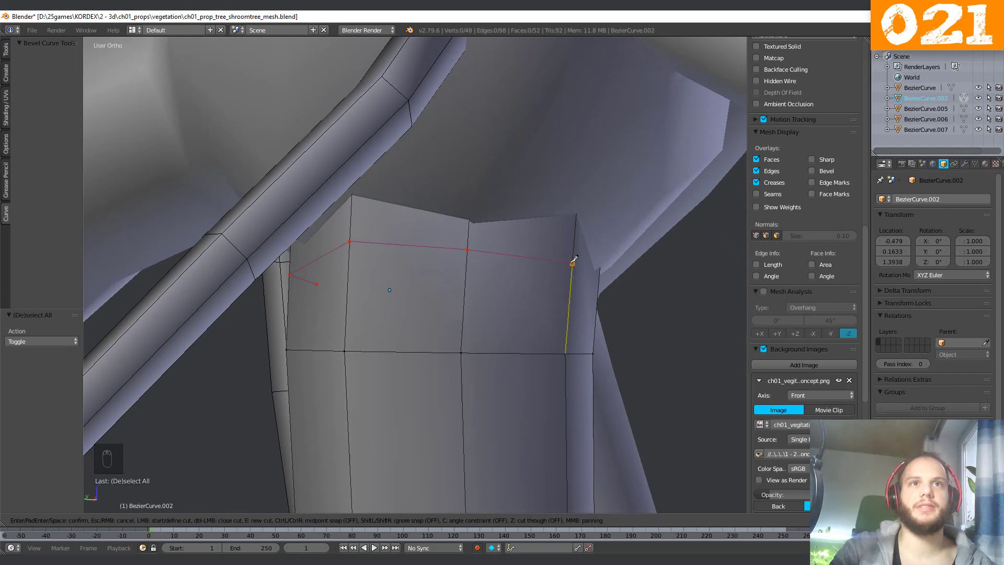
pyautogui.moveTo(574, 259); pyautogui.dragTo(432, 275, button='middle')
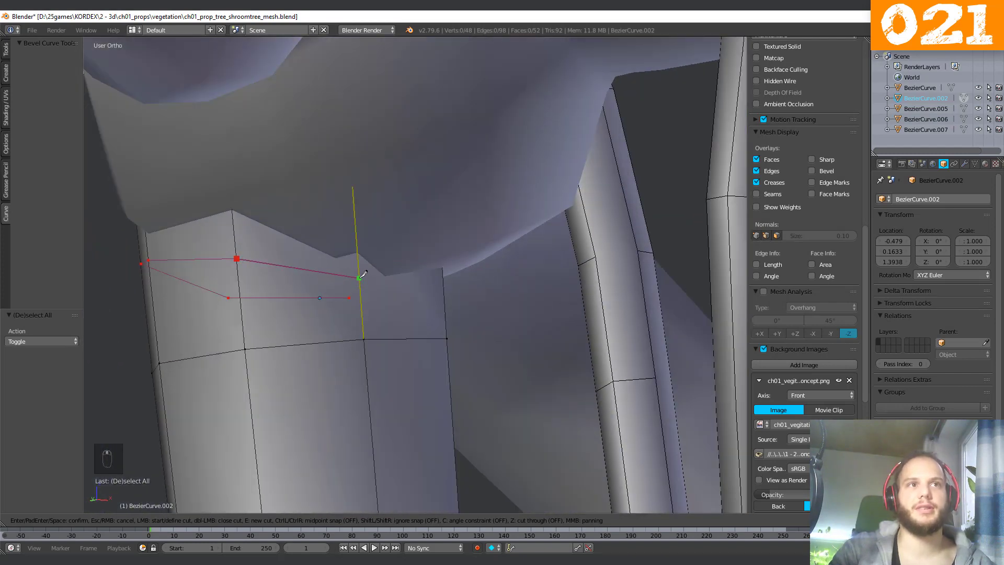
pyautogui.moveTo(444, 287); pyautogui.dragTo(414, 291, button='middle')
pyautogui.moveTo(507, 307); pyautogui.dragTo(493, 272, button='middle')
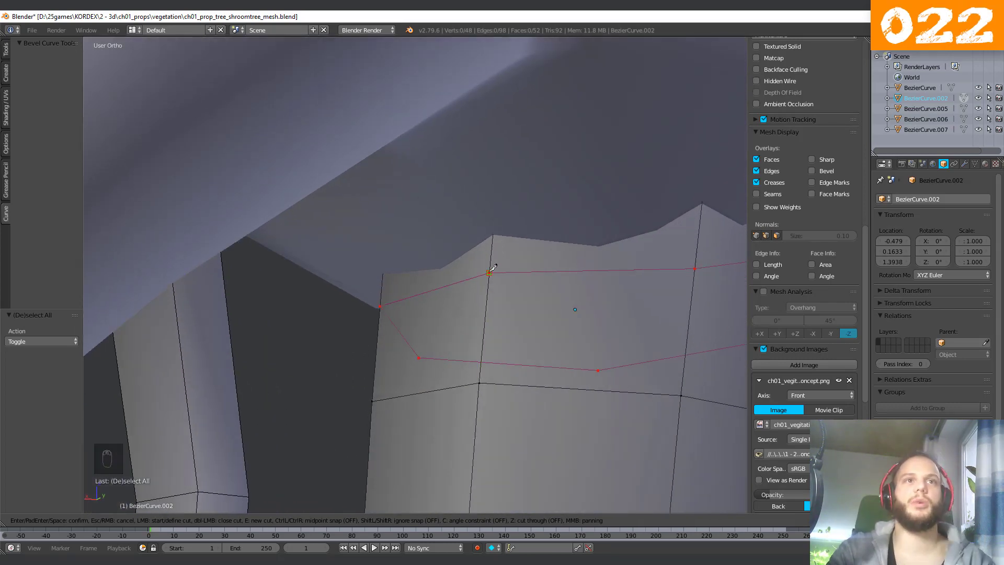
pyautogui.click(489, 272)
pyautogui.press('Return')
pyautogui.scroll(-3, 494, 268)
pyautogui.moveTo(468, 306); pyautogui.dragTo(504, 245, button='middle')
pyautogui.press('Tab')
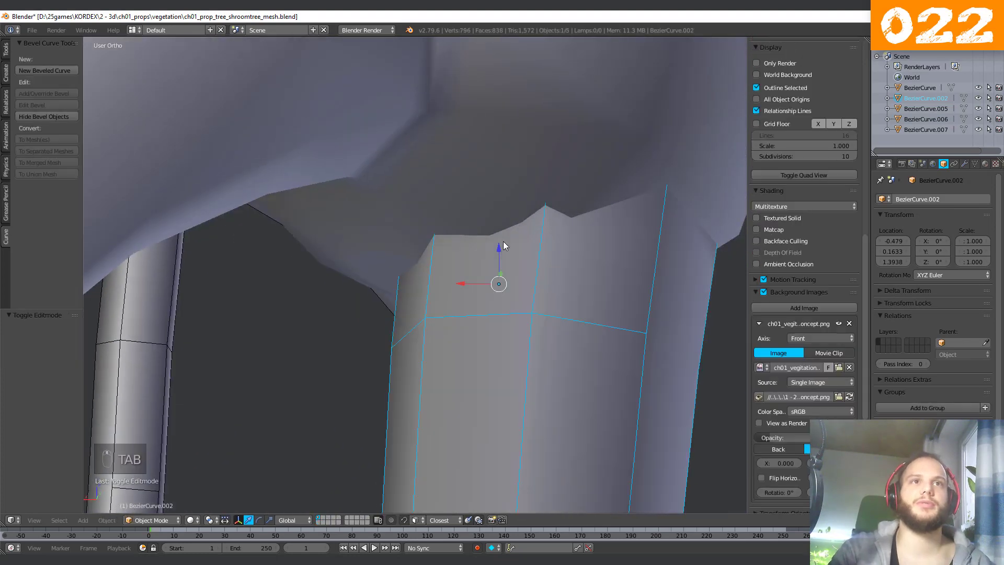
# Knife a cut into the trunk mesh that follows the outline of the thick root along one side, starting at an existing vertex.
pyautogui.rightClick(485, 192)
pyautogui.press('Tab')
pyautogui.moveTo(373, 316); pyautogui.dragTo(430, 255, button='middle')
pyautogui.scroll(3, 519, 112)
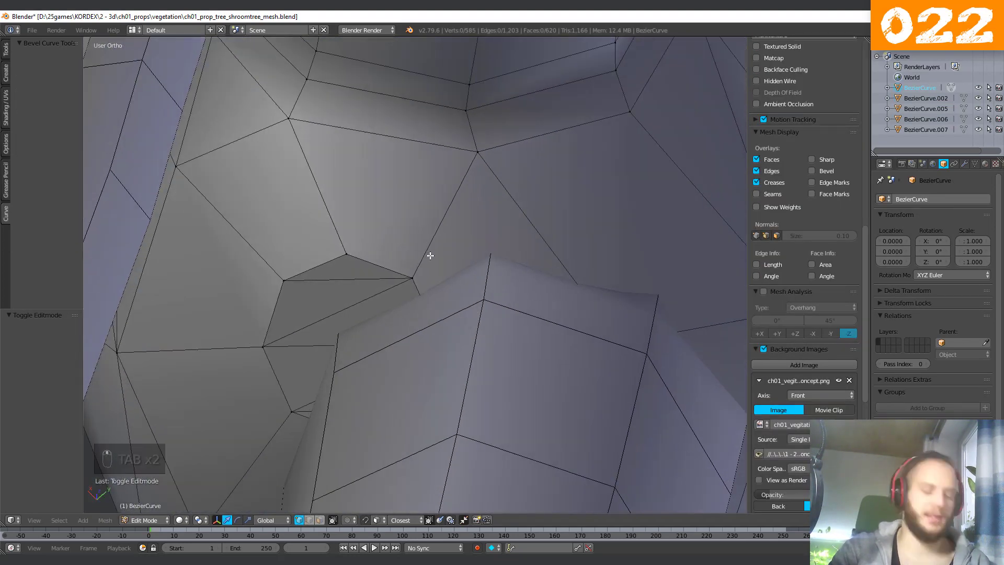
pyautogui.press('k')
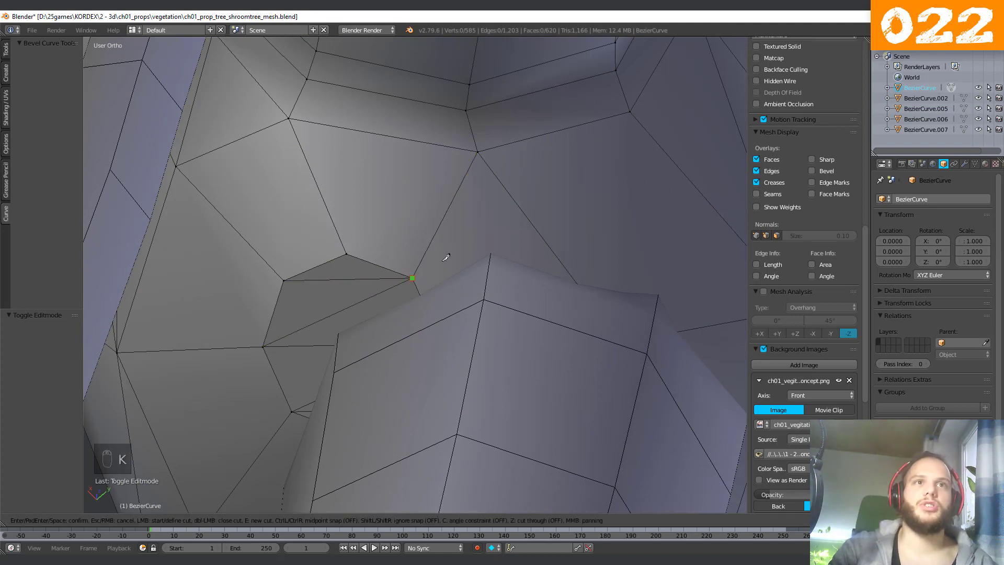
pyautogui.click(412, 278)
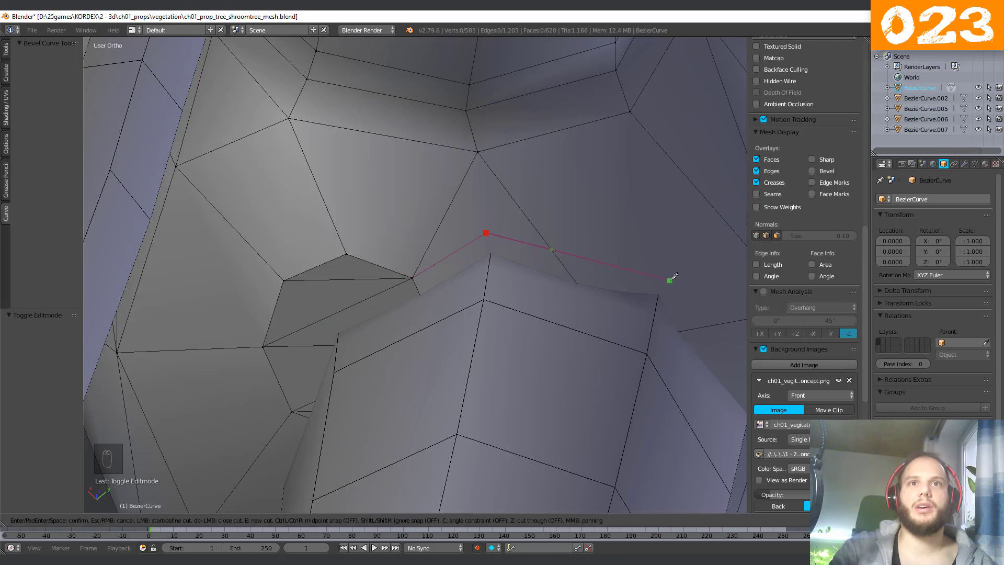
pyautogui.moveTo(673, 277); pyautogui.dragTo(451, 264, button='middle')
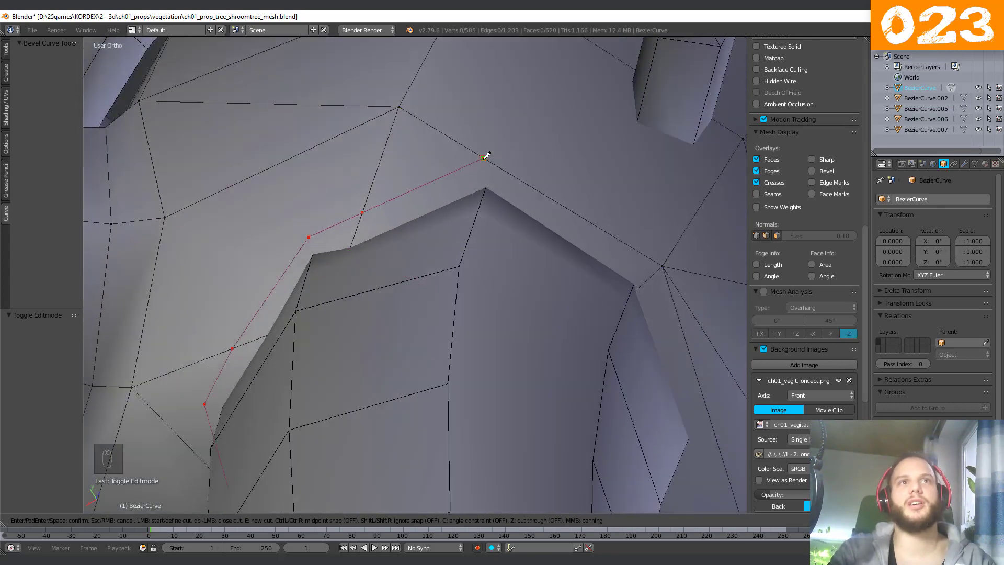
pyautogui.click(483, 157)
pyautogui.press('Return')
# Knife the remaining outline around the thick root into the trunk mesh, ending on the face beside the starting vertex.
pyautogui.moveTo(342, 279); pyautogui.dragTo(390, 253, button='middle')
pyautogui.moveTo(557, 262); pyautogui.dragTo(486, 222, button='middle')
pyautogui.press('k')
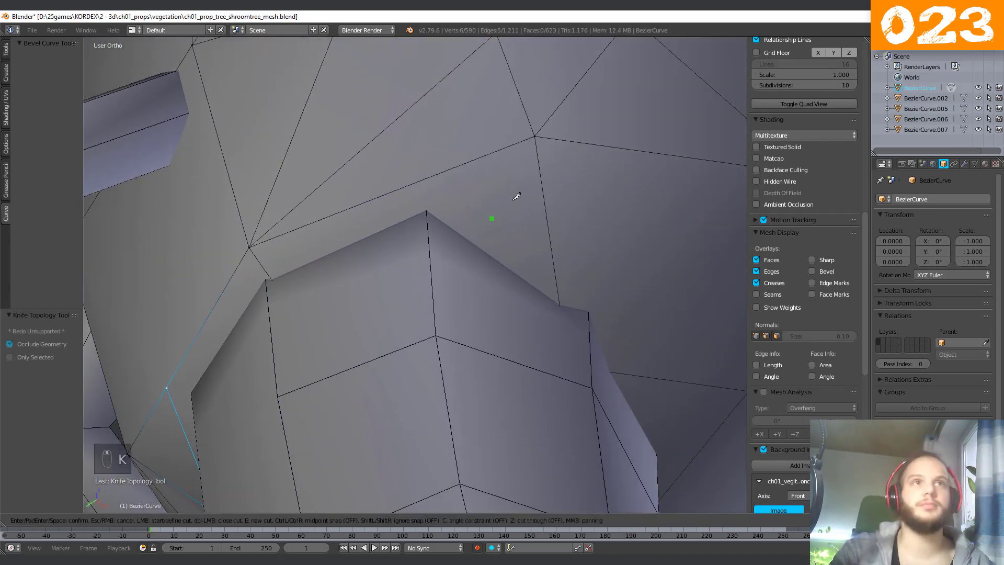
pyautogui.click(429, 178)
pyautogui.click(604, 285)
pyautogui.moveTo(604, 285); pyautogui.dragTo(491, 266, button='middle')
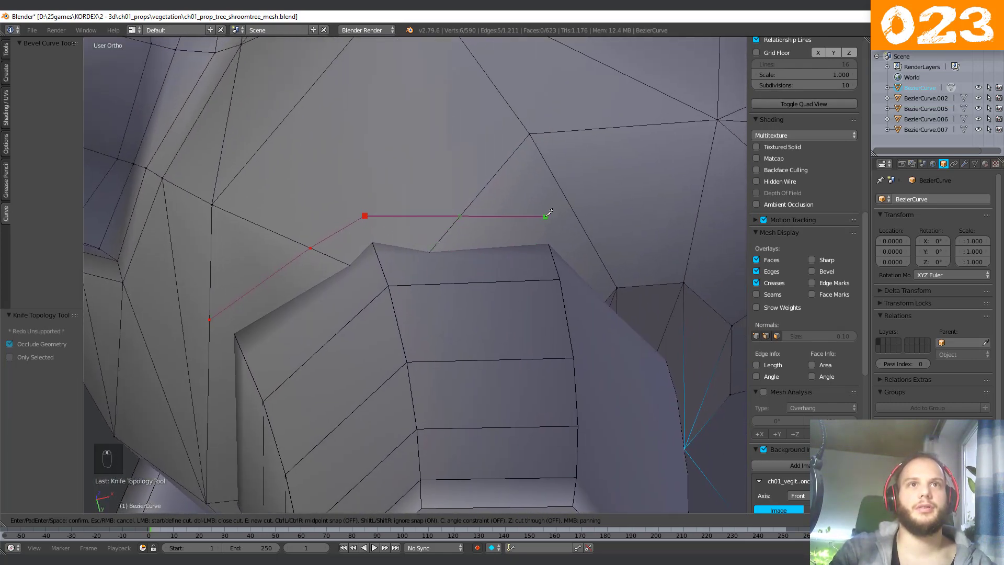
pyautogui.moveTo(548, 213); pyautogui.dragTo(503, 184, button='middle')
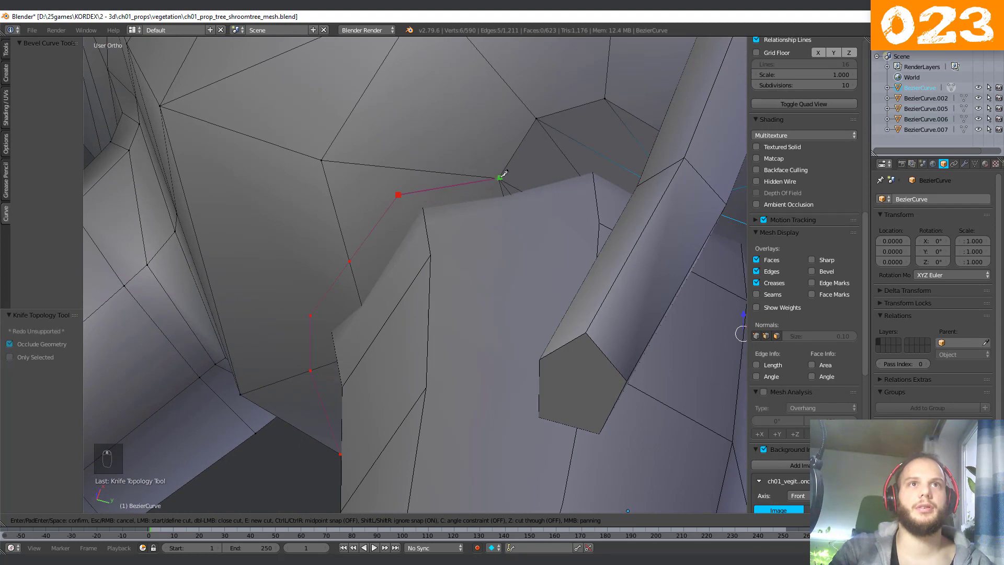
pyautogui.moveTo(580, 162); pyautogui.dragTo(568, 181, button='middle')
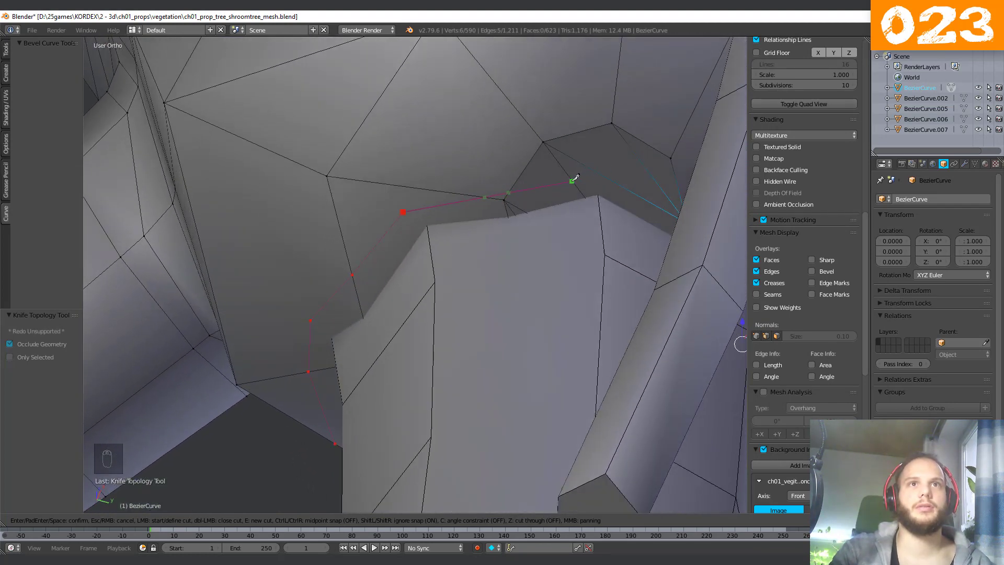
pyautogui.click(574, 181)
pyautogui.press('Return')
# Slide the vertex at the end of the new trunk cut onto its nearest neighbour to merge the two.
pyautogui.moveTo(574, 180); pyautogui.dragTo(573, 213, button='middle')
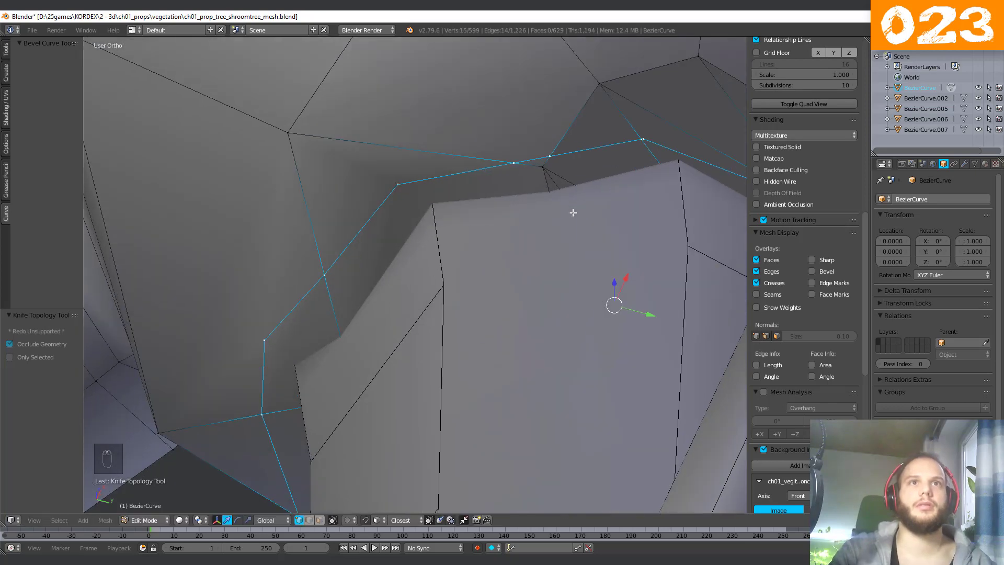
pyautogui.rightClick(644, 140)
pyautogui.press('g')
pyautogui.press('g')
pyautogui.click(641, 139)
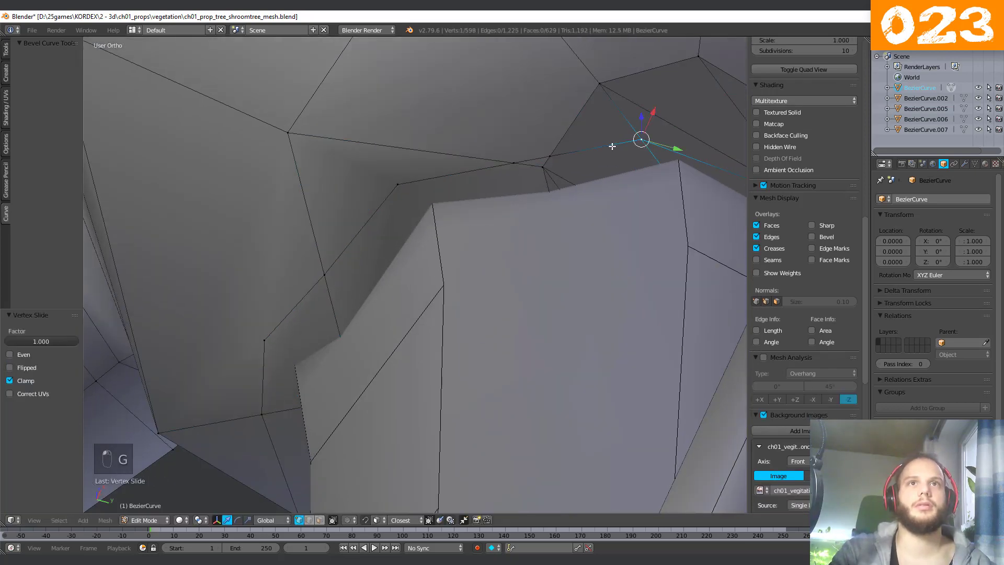
# Knife an extra edge from the merged vertex up to the trunk edge above it.
pyautogui.moveTo(641, 139); pyautogui.dragTo(504, 168, button='middle')
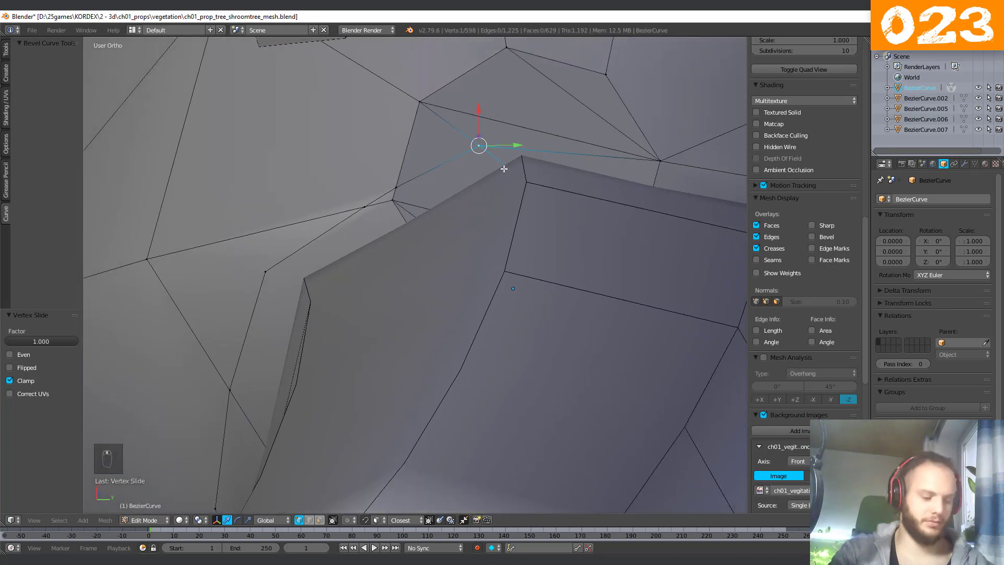
pyautogui.press('k')
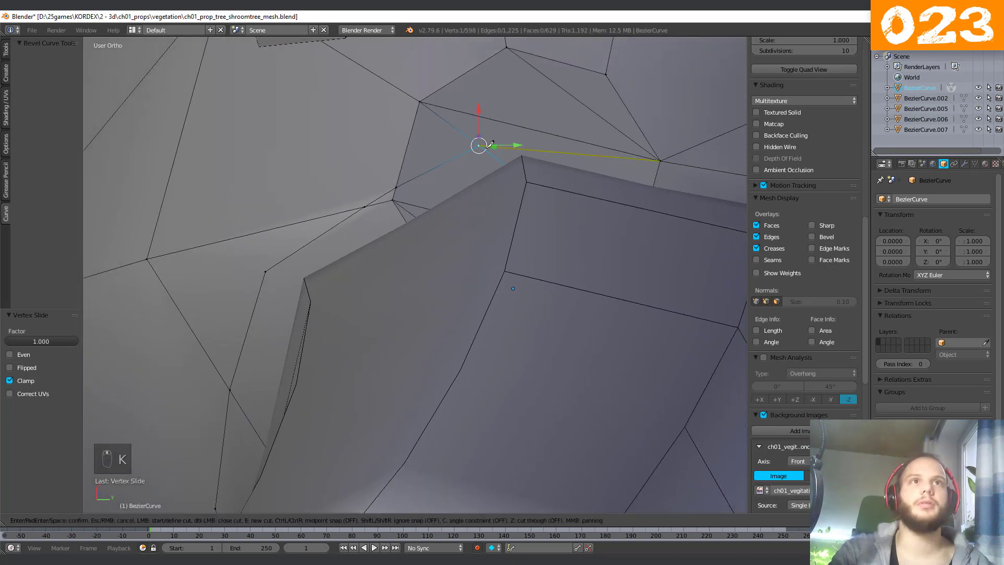
pyautogui.click(513, 123)
pyautogui.scroll(-4, 512, 122)
pyautogui.press('Return')
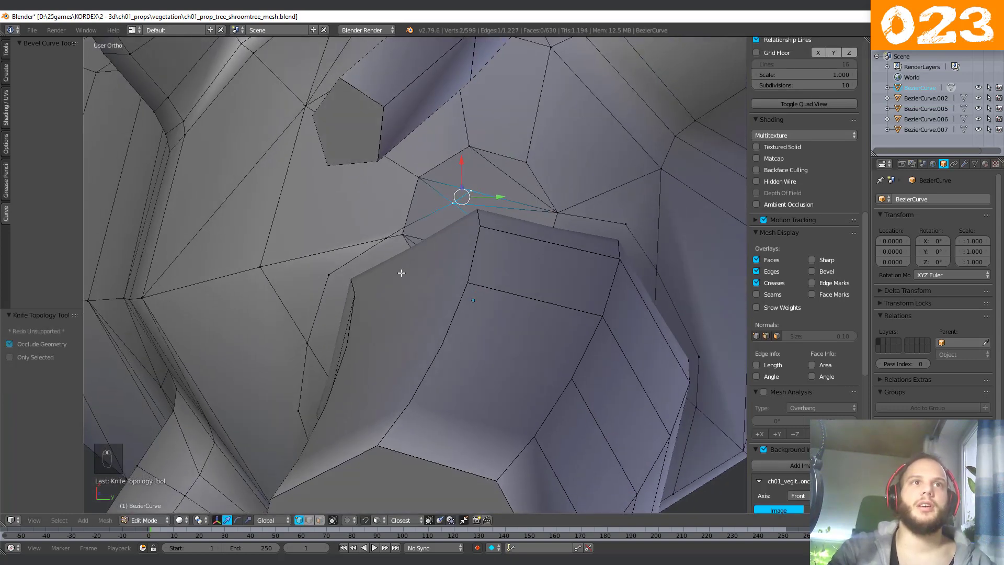
# Slide the stray vertex under the cut line onto the cut vertex just above it to merge them, and return to Object Mode.
pyautogui.scroll(3, 401, 272)
pyautogui.rightClick(398, 204)
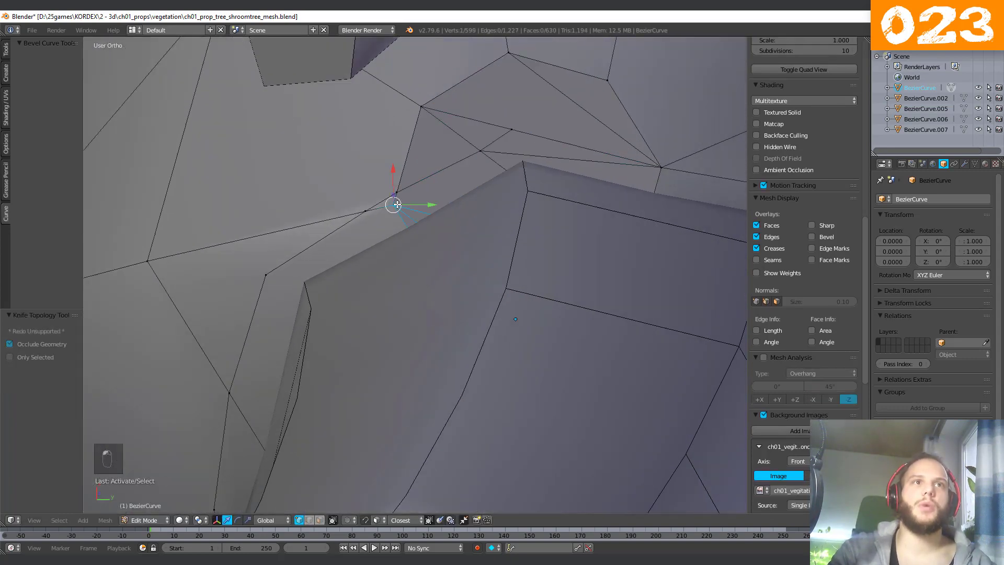
pyautogui.press('g')
pyautogui.click(403, 175)
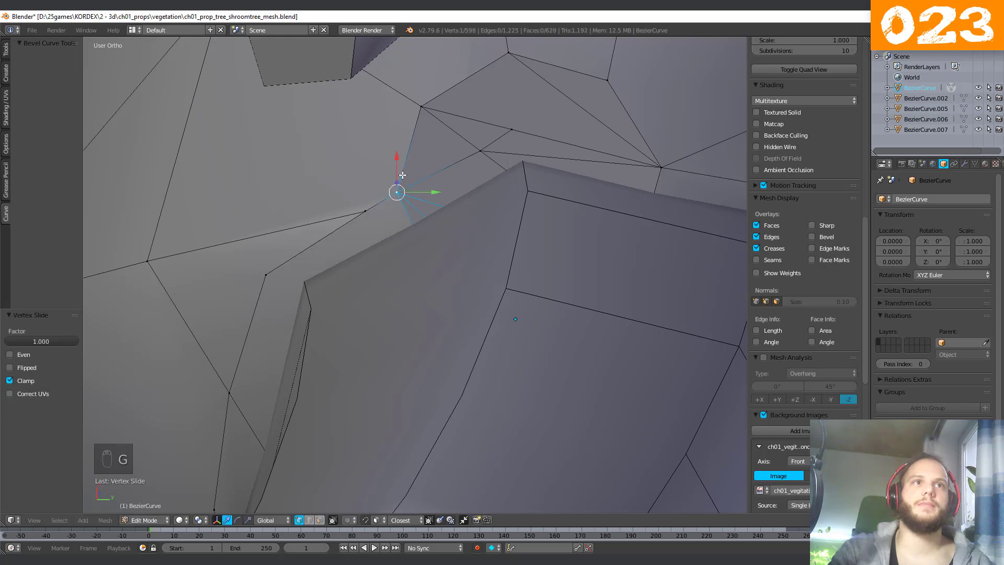
pyautogui.scroll(-3, 396, 205)
pyautogui.moveTo(406, 226); pyautogui.dragTo(471, 316, button='middle')
pyautogui.press('Tab')
pyautogui.rightClick(437, 252)
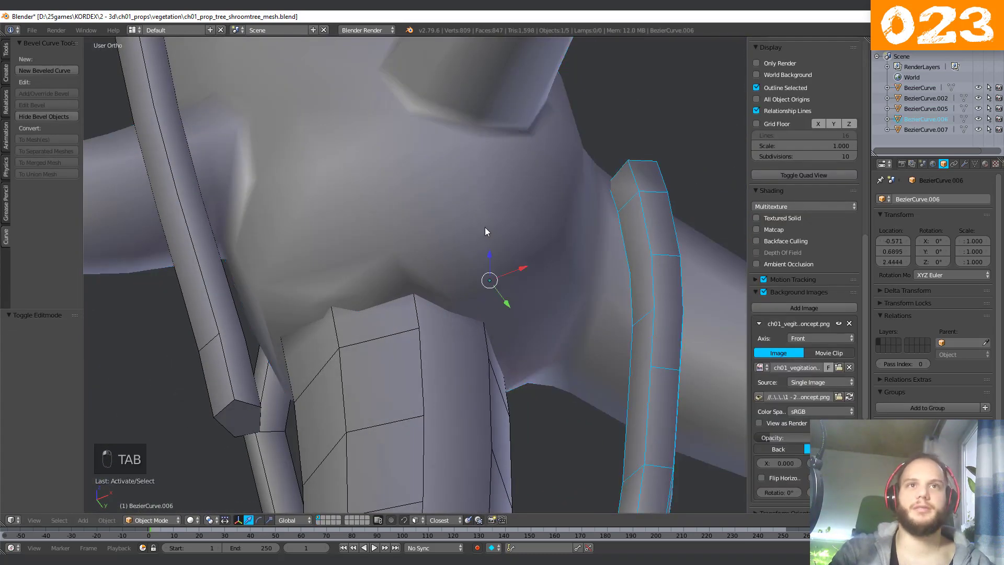
# Add a Boolean modifier to the trunk mesh and set its operation to Union.
pyautogui.rightClick(485, 227)
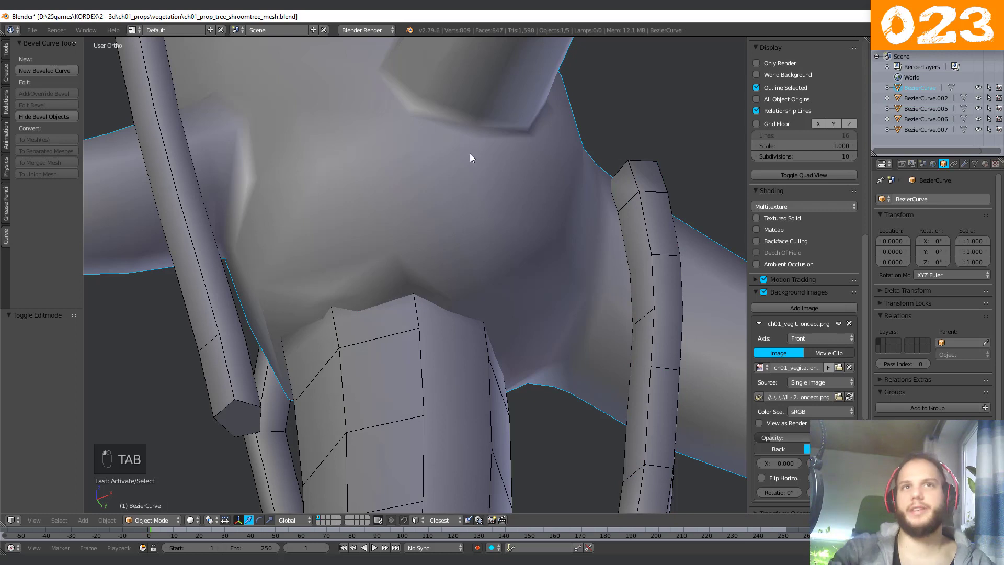
pyautogui.click(964, 163)
pyautogui.click(926, 197)
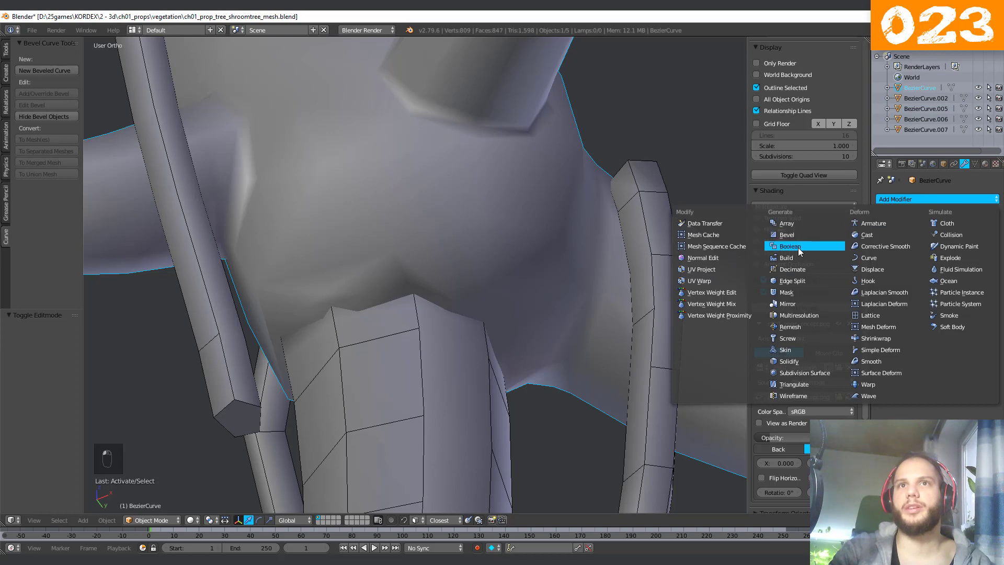
pyautogui.click(797, 246)
pyautogui.click(907, 256)
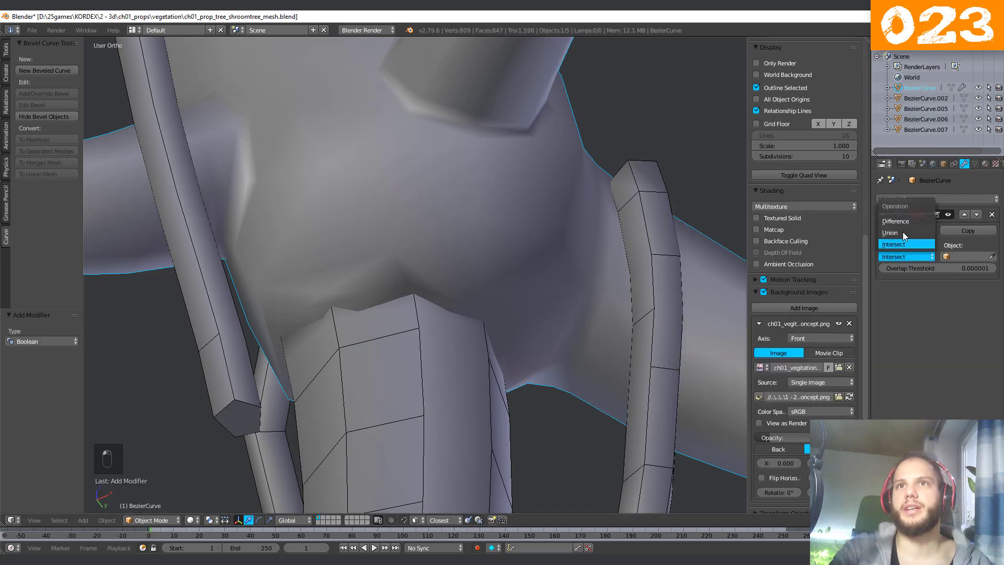
pyautogui.click(890, 232)
# Set the thick root BezierCurve.002 as the Boolean object and apply the modifier.
pyautogui.click(992, 256)
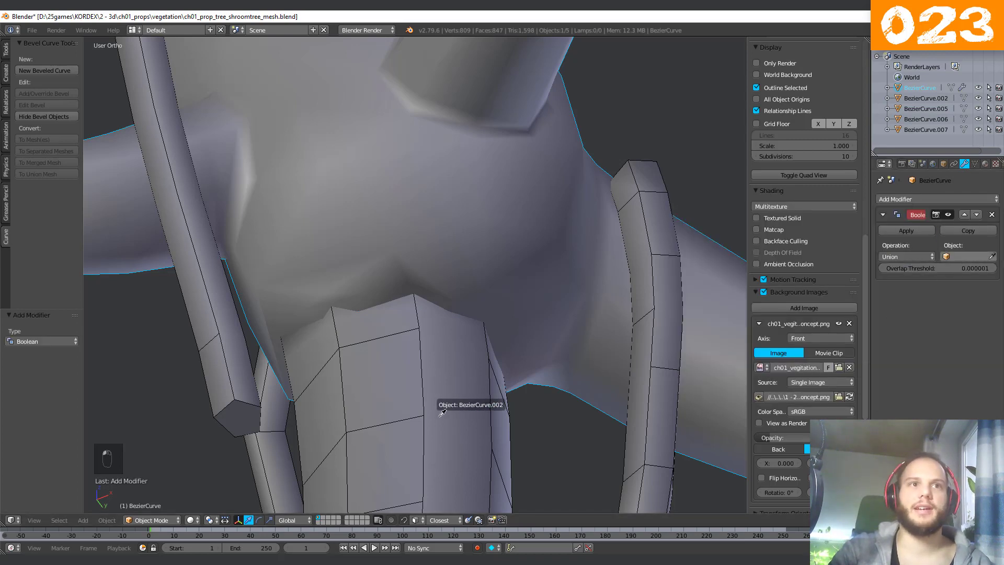
pyautogui.click(438, 404)
pyautogui.click(911, 232)
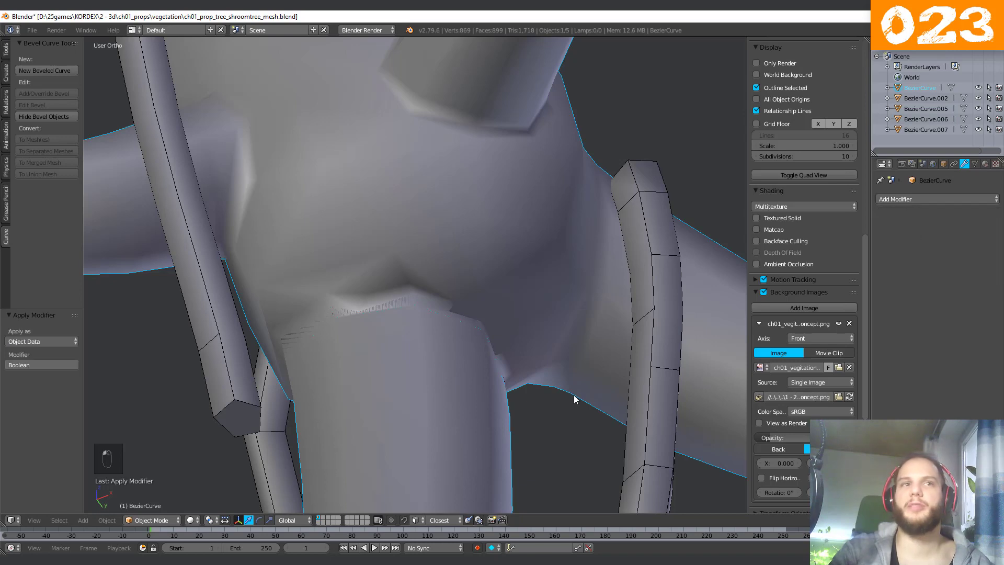
# Delete the leftover separate thick root object that overlaps the merged mesh.
pyautogui.rightClick(448, 448)
pyautogui.moveTo(448, 418); pyautogui.dragTo(447, 451, button='middle')
pyautogui.press('x')
pyautogui.click(448, 448)
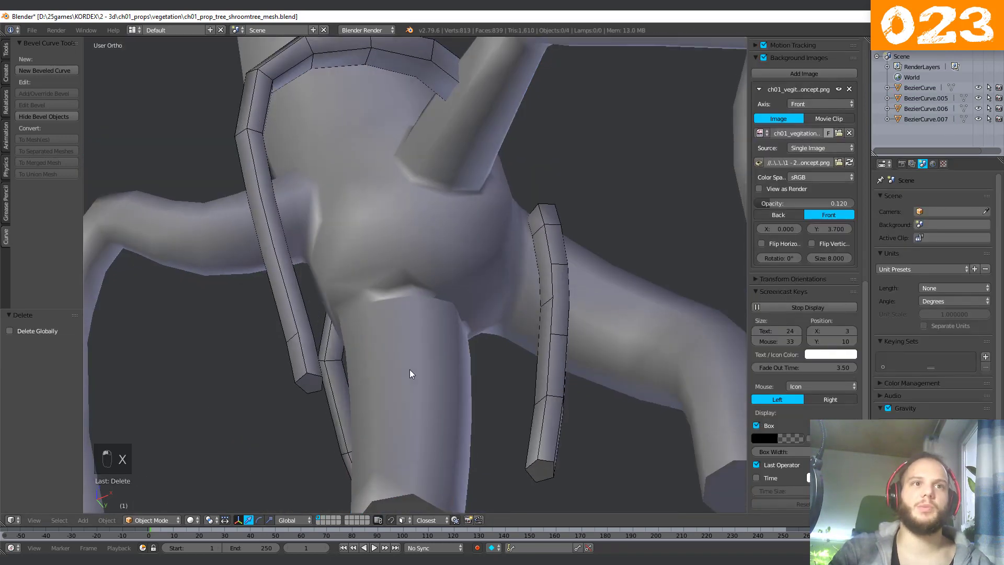
# In the trunk's Edit Mode, slide the stray vertex above the root onto its neighbour to merge it, and connect the two selected junction vertices.
pyautogui.rightClick(410, 379)
pyautogui.press('Tab')
pyautogui.scroll(4, 403, 385)
pyautogui.scroll(3, 382, 382)
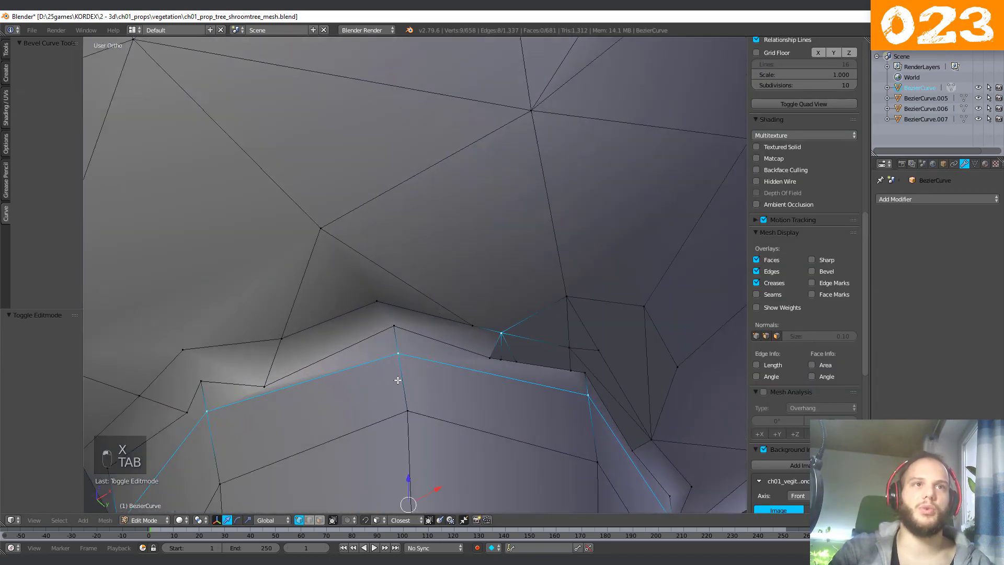
pyautogui.rightClick(468, 273)
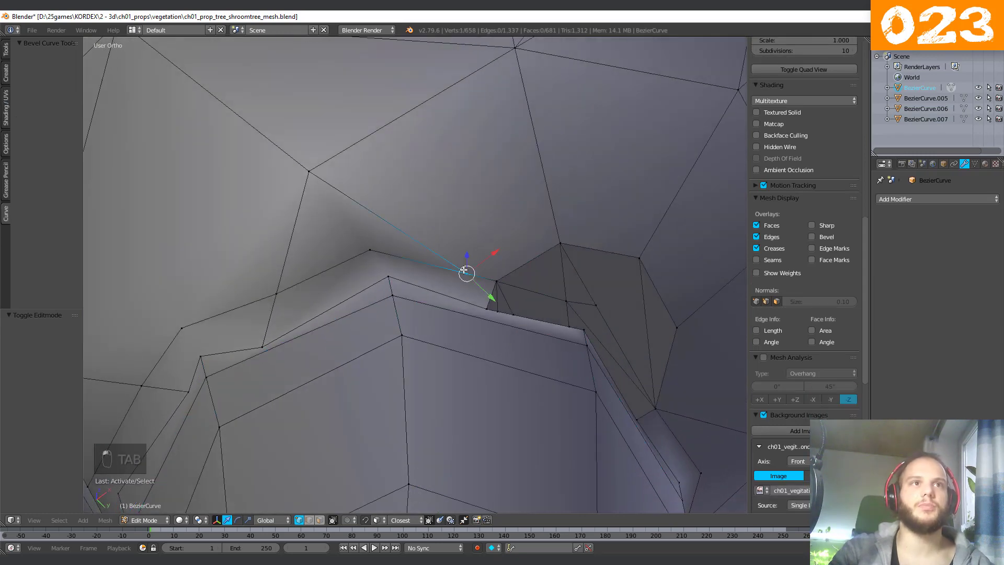
pyautogui.press('g')
pyautogui.press('g')
pyautogui.click(378, 274)
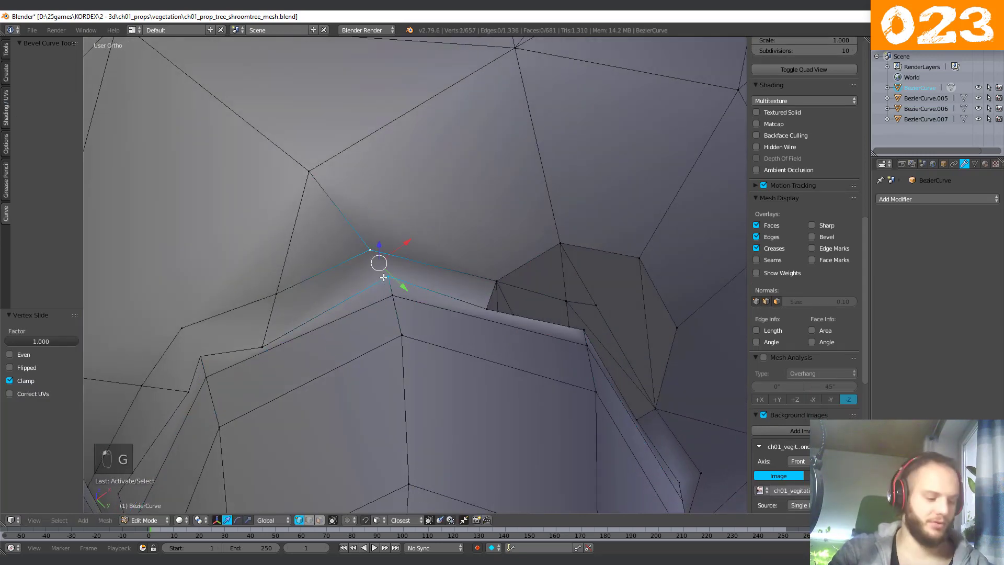
pyautogui.press('j')
# Slide the stray vertex on the root's rim onto the adjacent corner vertex to merge them, and select the inner vertex just above.
pyautogui.moveTo(436, 289); pyautogui.dragTo(527, 291, button='middle')
pyautogui.scroll(2, 510, 301)
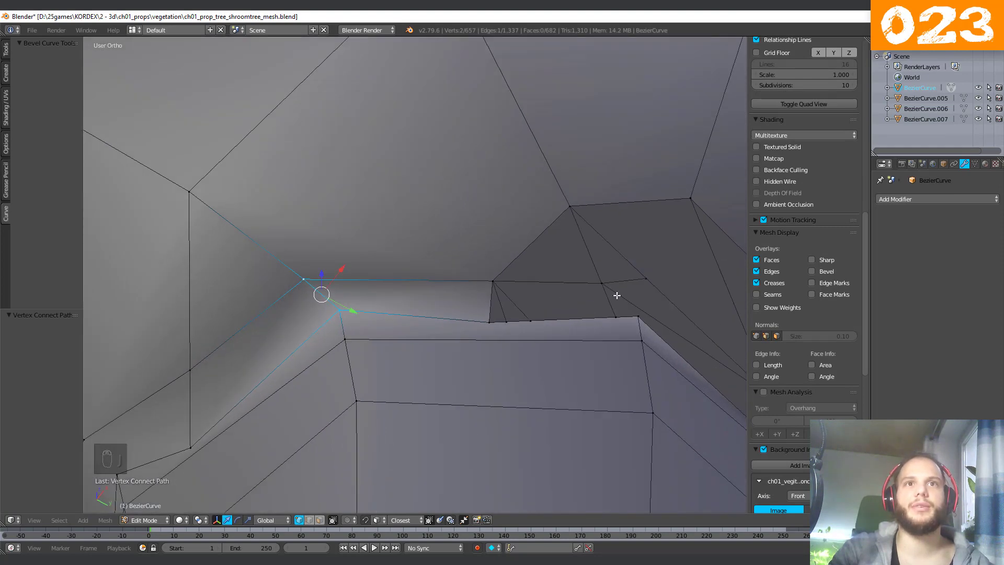
pyautogui.press('g')
pyautogui.press('g')
pyautogui.click(615, 321)
pyautogui.rightClick(639, 314)
pyautogui.rightClick(603, 283)
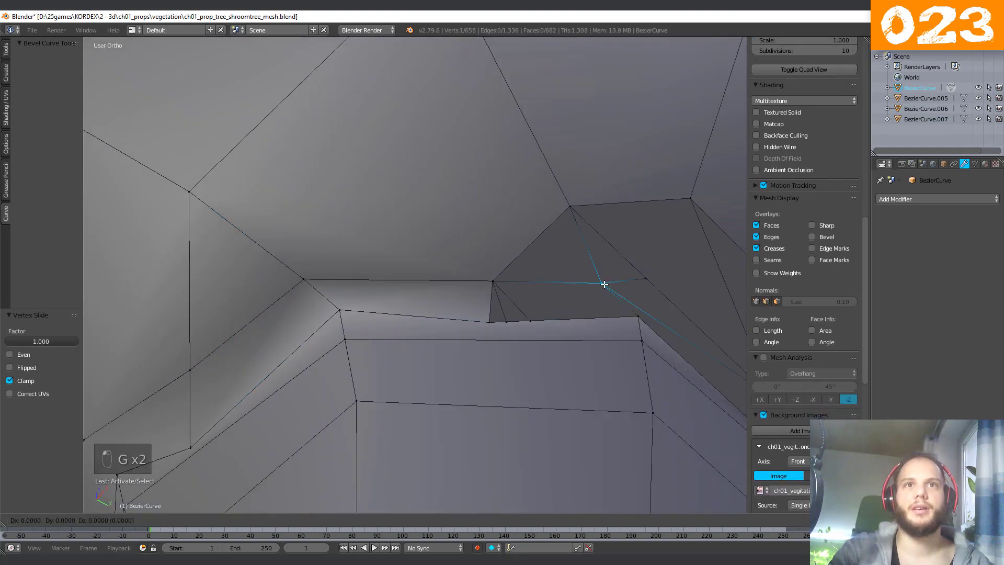
# Slide the stray vertices in the dark faces above the branch rim along their edges until they merge with neighbouring rim vertices.
pyautogui.click(670, 269)
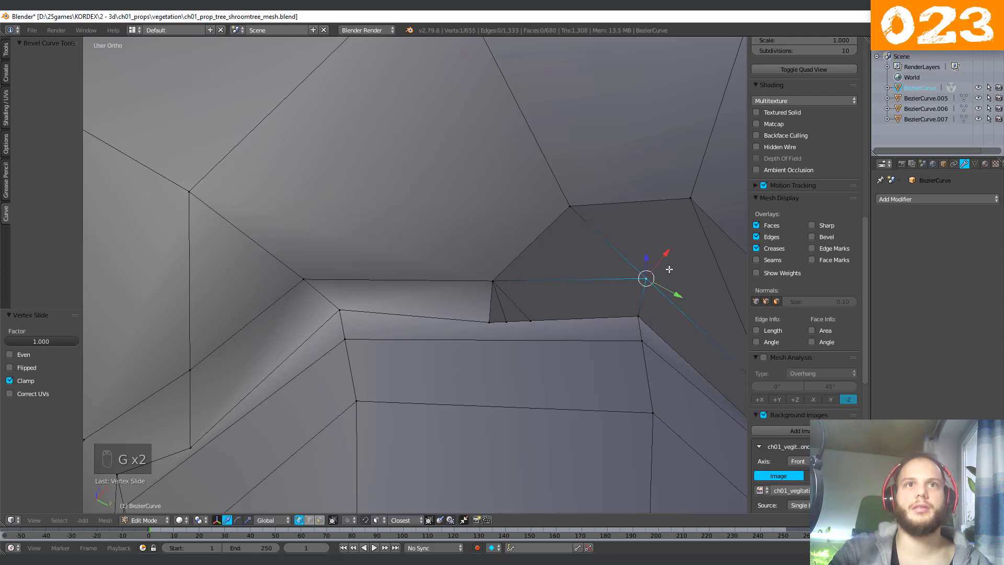
pyautogui.scroll(-1, 497, 307)
pyautogui.press('g')
pyautogui.press('g')
pyautogui.click(452, 323)
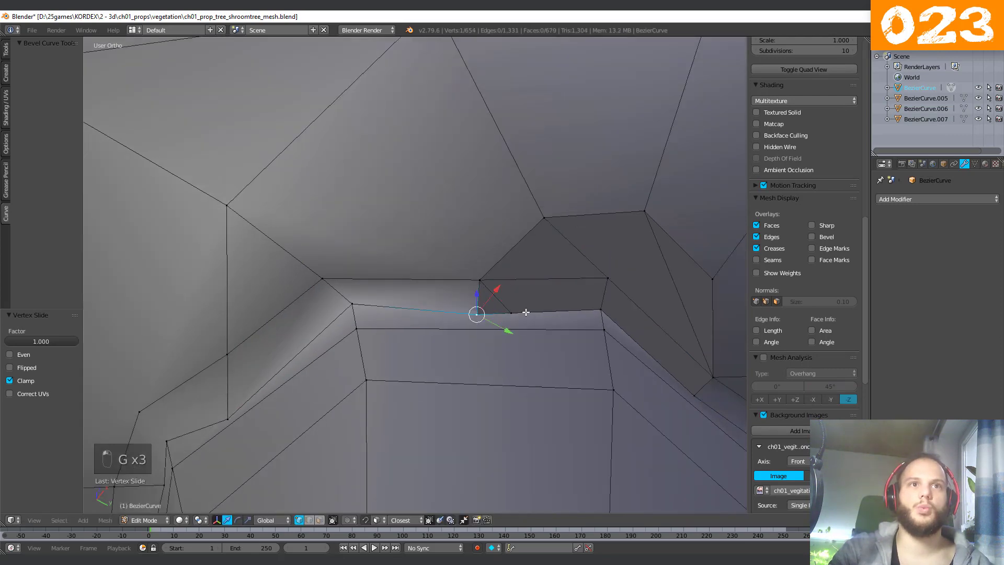
pyautogui.press('g')
pyautogui.press('g')
pyautogui.click(470, 317)
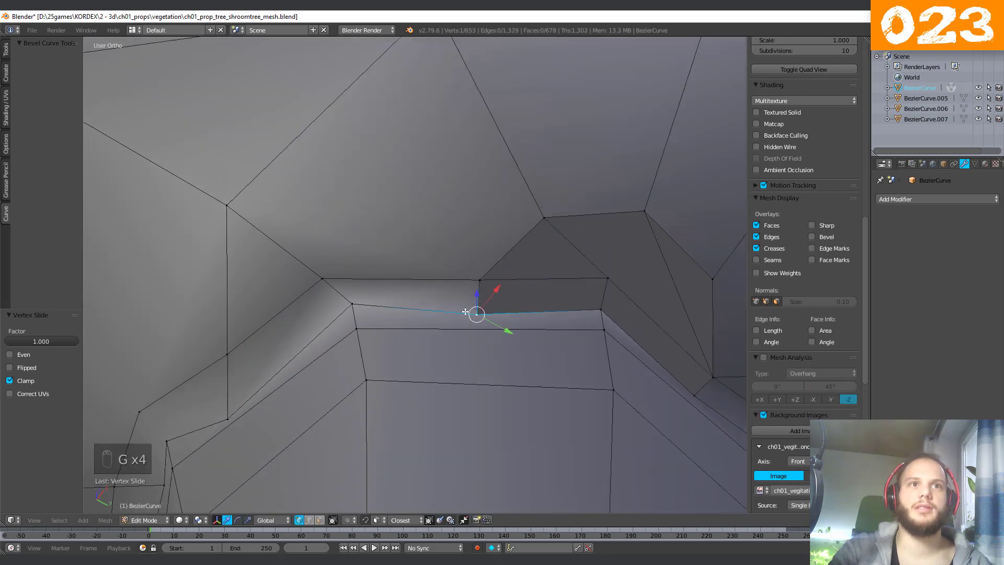
# Slide the lower mid-rim vertex onto the adjoining corner to merge it, and slide the upper one along its edge by factor 0.490.
pyautogui.scroll(-2, 461, 312)
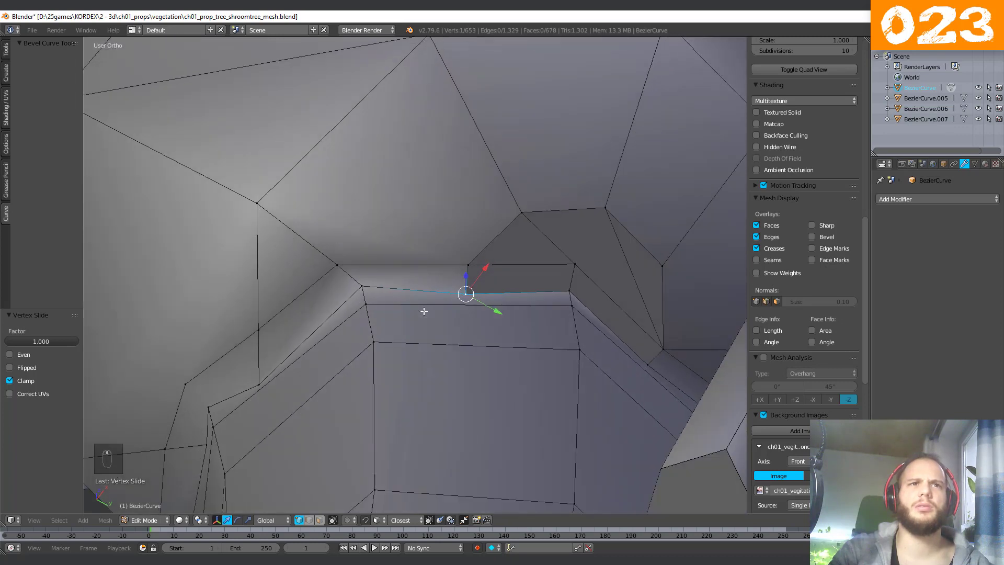
pyautogui.press('g')
pyautogui.press('g')
pyautogui.click(346, 298)
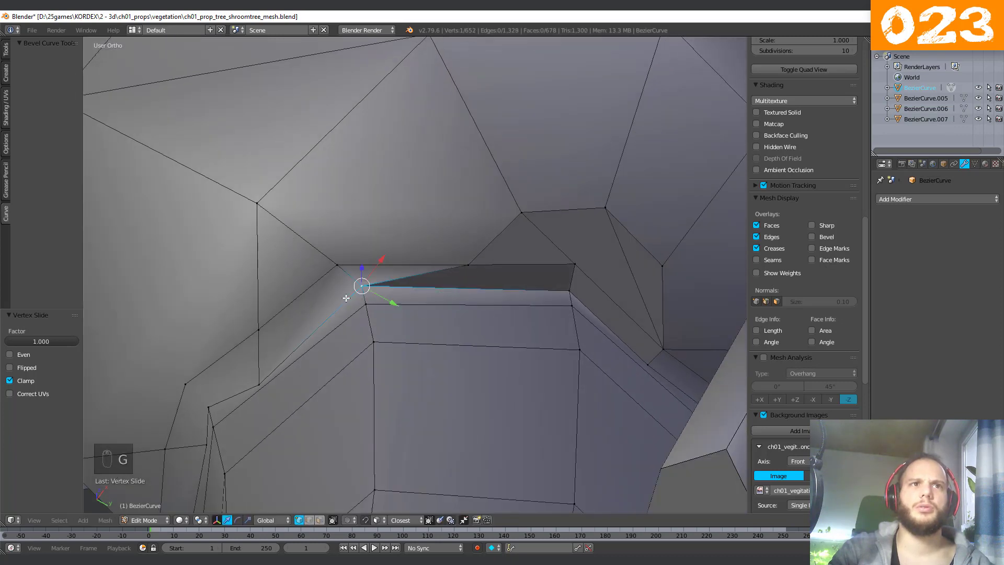
pyautogui.press('g')
pyautogui.press('g')
pyautogui.click(407, 263)
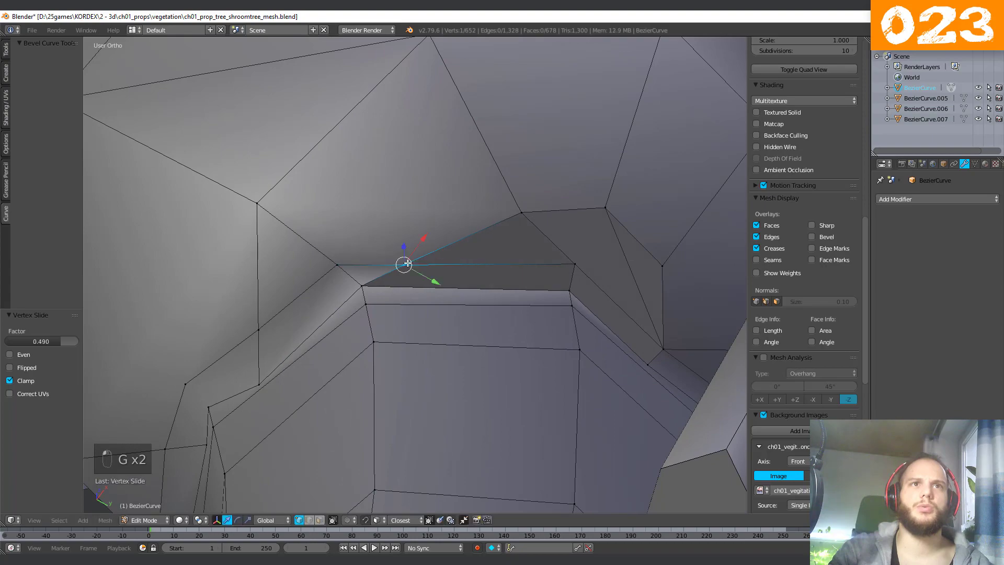
# Slide the trunk vertex above the branch rim outward along its edge by factor 0.142.
pyautogui.rightClick(516, 215)
pyautogui.press('g')
pyautogui.press('g')
pyautogui.click(504, 190)
pyautogui.scroll(-5, 503, 190)
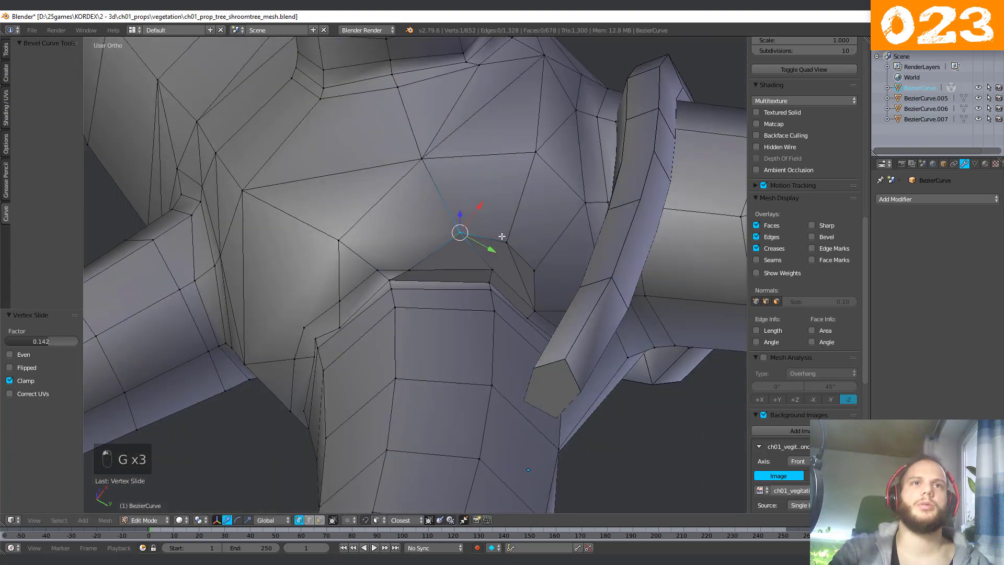
# Slide the remaining upper rim vertex fully along its edge so it merges into the adjoining upper corner.
pyautogui.moveTo(460, 225); pyautogui.dragTo(426, 224, button='middle')
pyautogui.scroll(3, 416, 259)
pyautogui.moveTo(417, 259); pyautogui.dragTo(508, 227, button='middle')
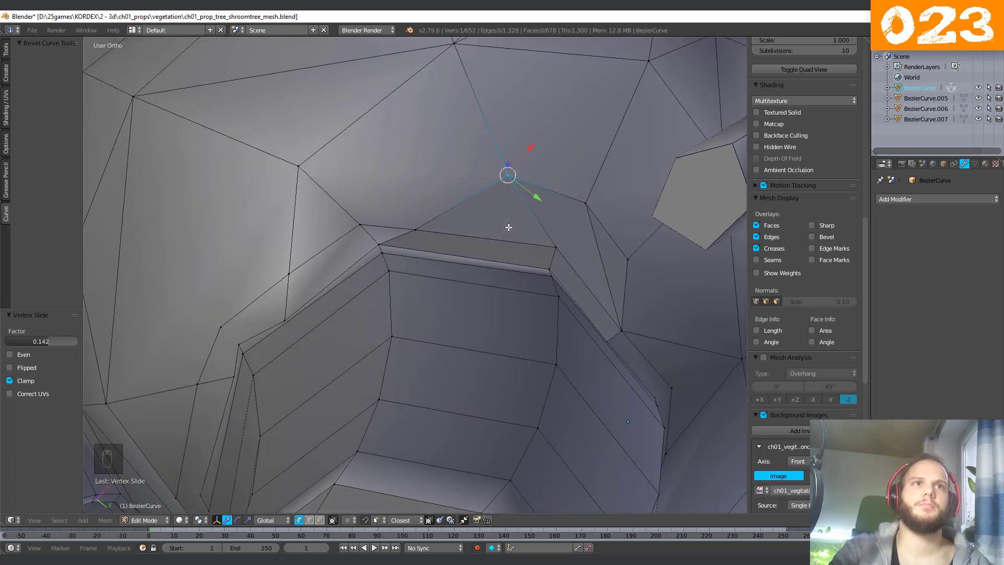
pyautogui.scroll(3, 422, 227)
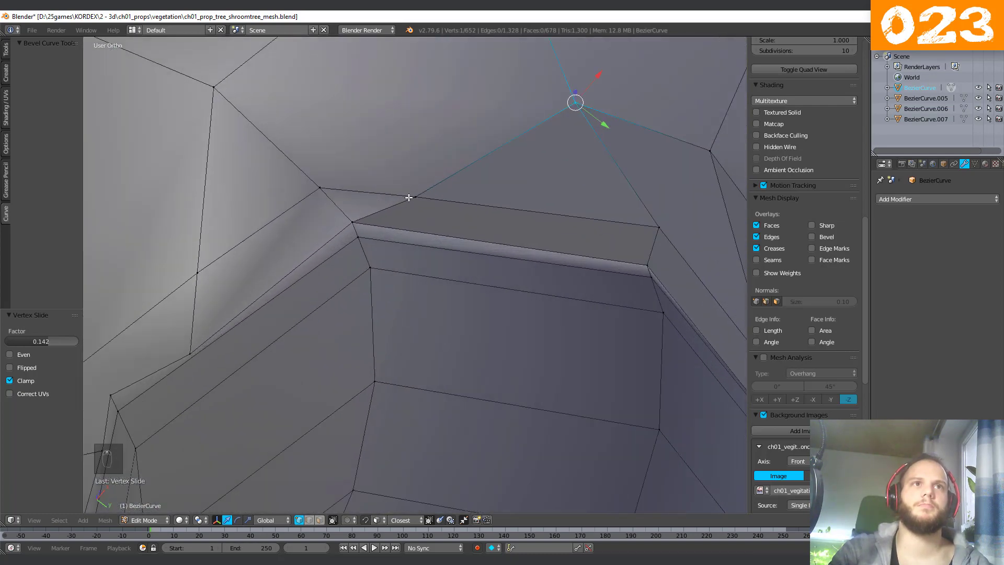
pyautogui.rightClick(408, 197)
pyautogui.press('g')
pyautogui.press('g')
pyautogui.click(318, 187)
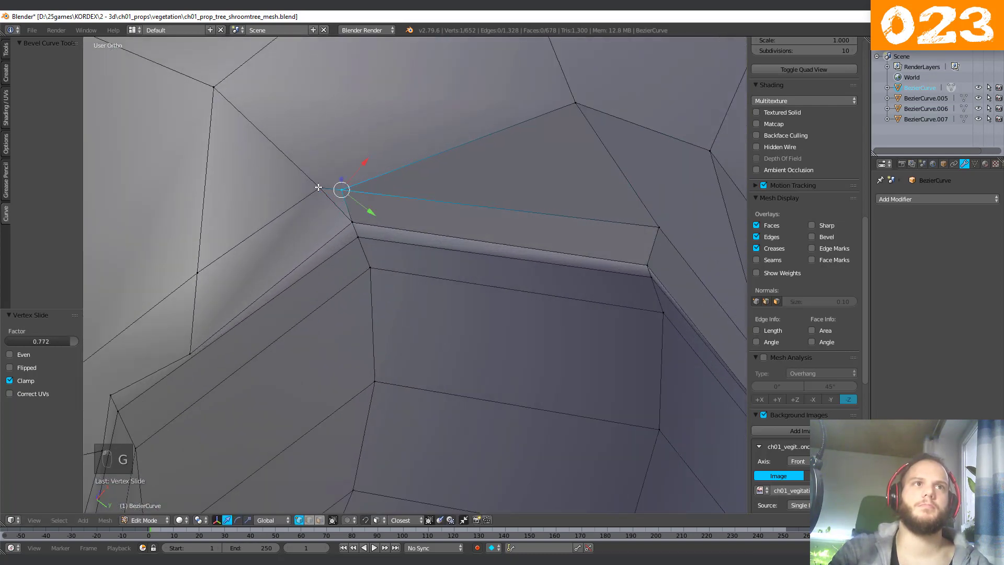
pyautogui.press('g')
pyautogui.press('g')
pyautogui.click(312, 184)
# Connect the lower and upper vertices of the bare rim corner with a new edge.
pyautogui.moveTo(313, 184); pyautogui.dragTo(452, 263, button='middle')
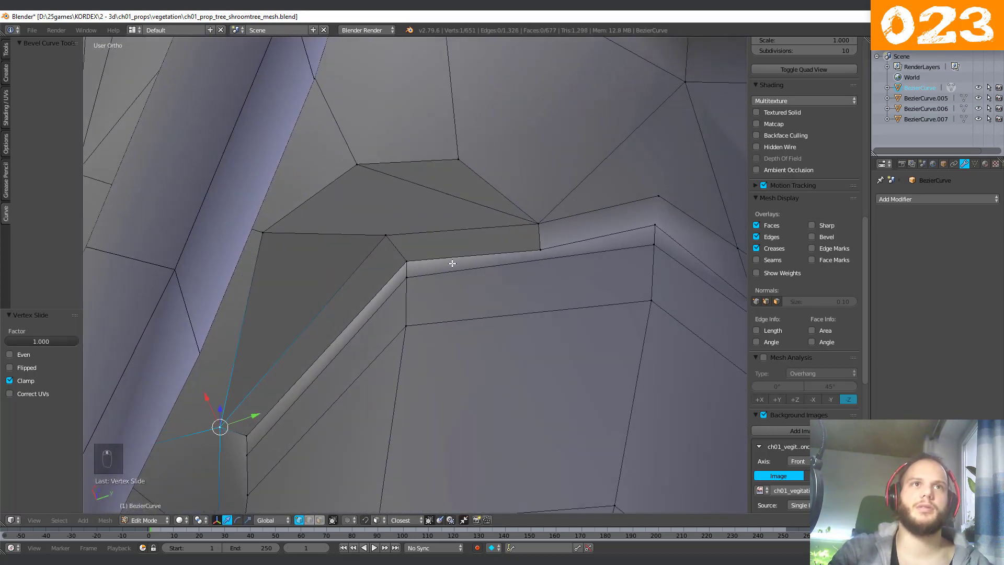
pyautogui.moveTo(563, 230); pyautogui.dragTo(484, 233, button='middle')
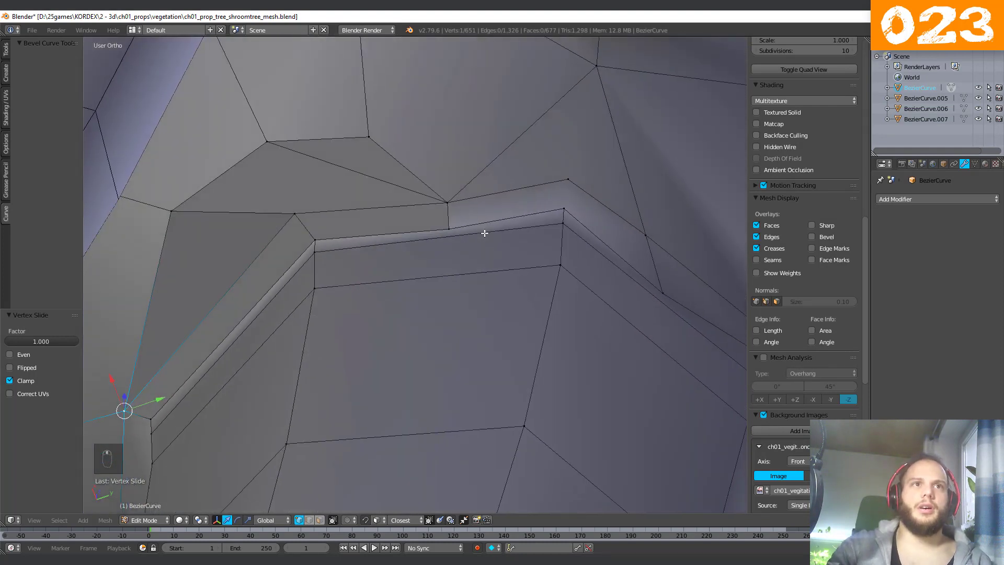
pyautogui.rightClick(569, 189)
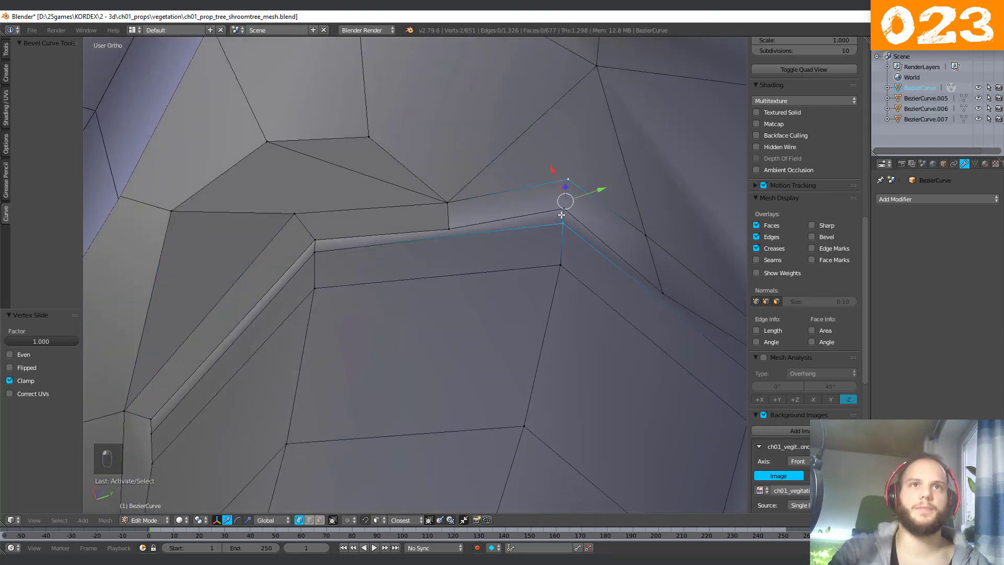
pyautogui.keyDown('shift'); pyautogui.rightClick(569, 179); pyautogui.keyUp('shift')
pyautogui.moveTo(568, 179); pyautogui.dragTo(571, 228, button='middle')
pyautogui.press('j')
# Slide the upper and lower mid-rim vertices onto the newly connected corner's vertices to merge each pair.
pyautogui.rightClick(426, 218)
pyautogui.press('g')
pyautogui.press('g')
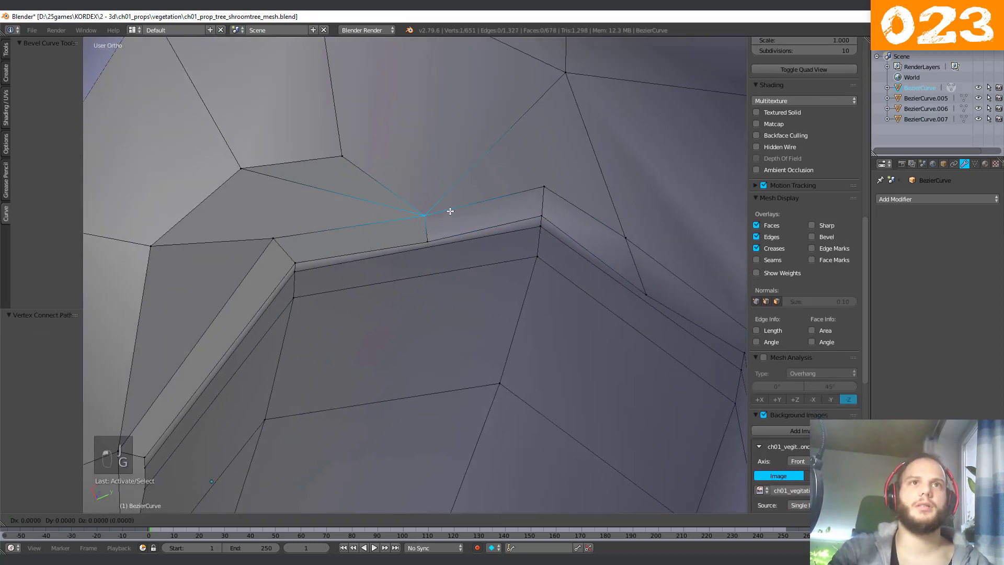
pyautogui.click(498, 217)
pyautogui.rightClick(427, 241)
pyautogui.press('g')
pyautogui.press('g')
pyautogui.click(596, 220)
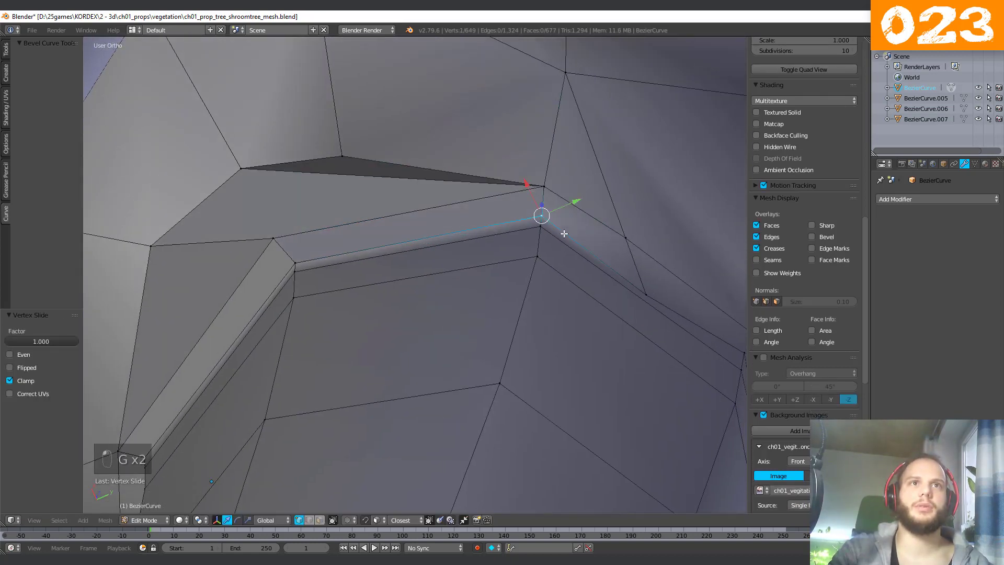
# Connect the upper rim corner vertex to the two trunk vertices bordering the narrow dark face.
pyautogui.moveTo(596, 220); pyautogui.dragTo(511, 298, button='middle')
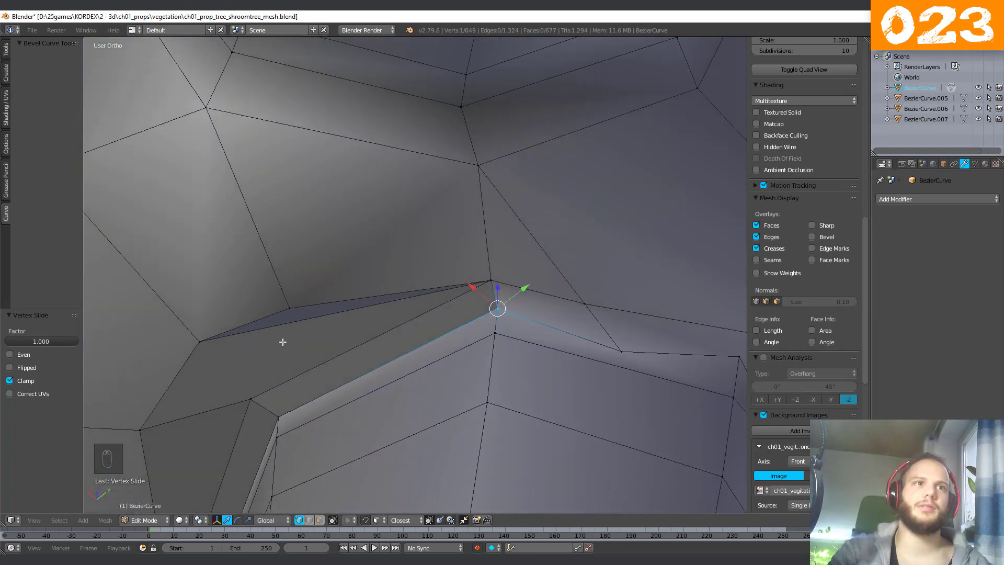
pyautogui.moveTo(283, 341); pyautogui.dragTo(316, 336, button='middle')
pyautogui.rightClick(324, 305)
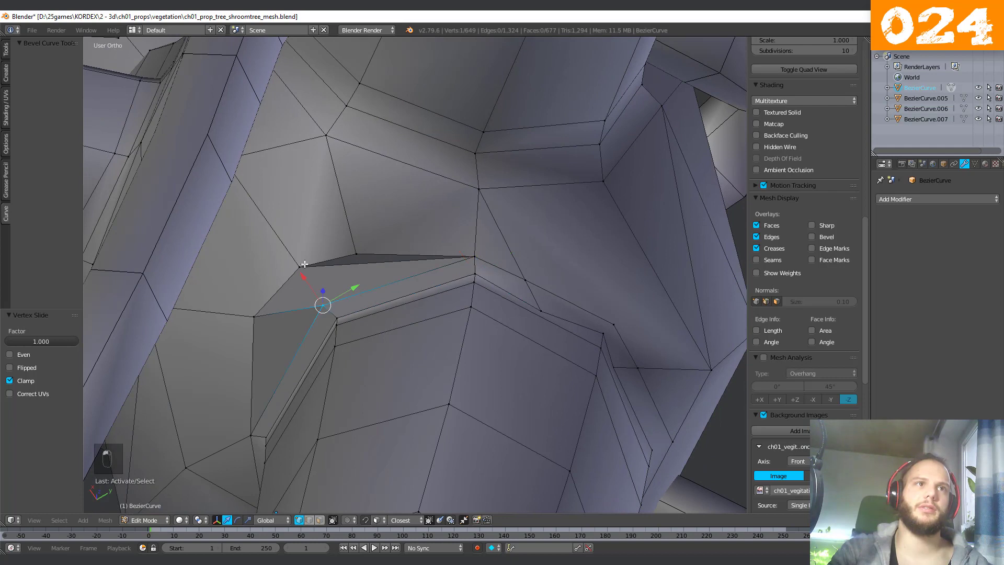
pyautogui.press('j')
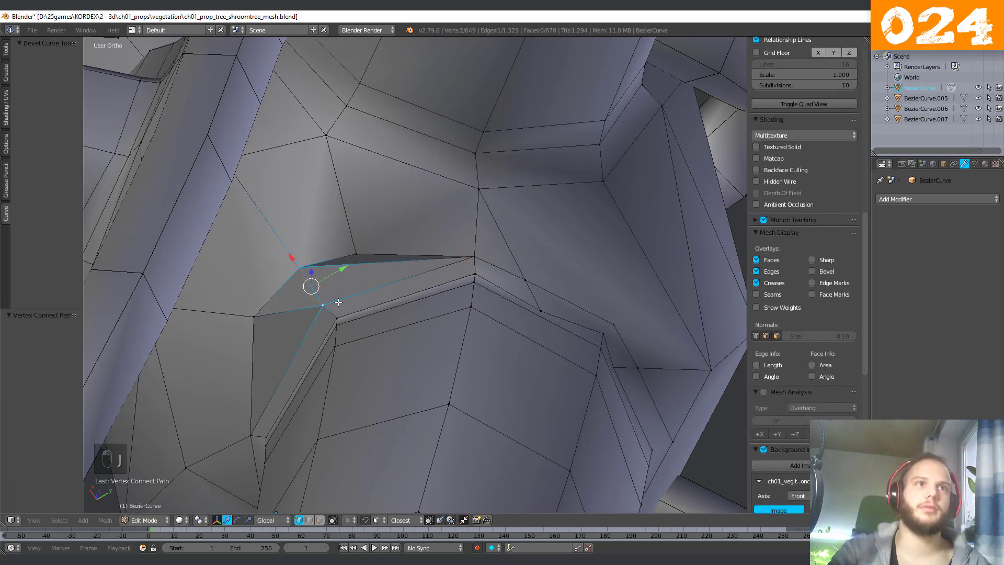
pyautogui.rightClick(326, 306)
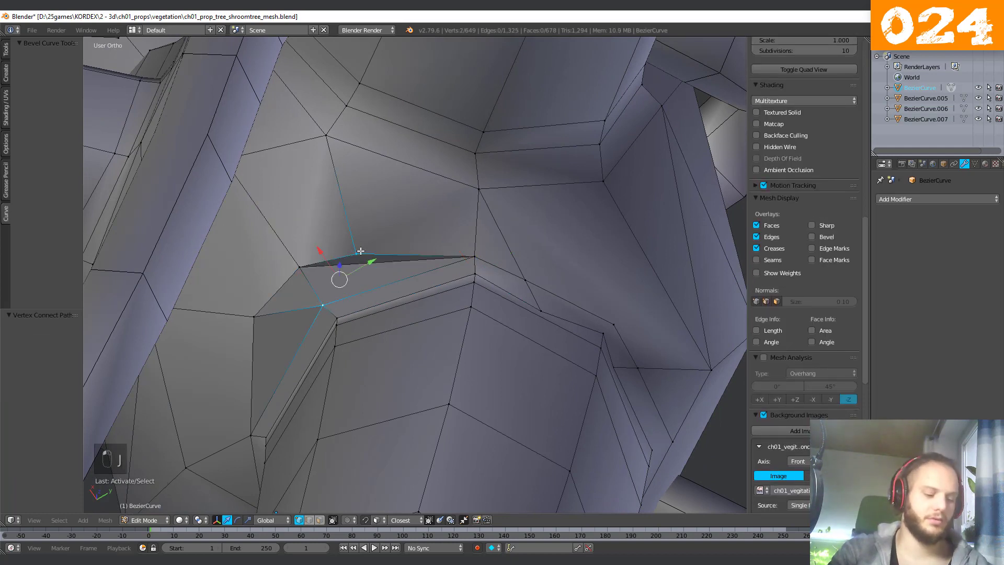
pyautogui.press('j')
# Slide the extra vertex on the dark face's lower edge down onto the upper rim corner to merge it.
pyautogui.rightClick(353, 265)
pyautogui.press('g')
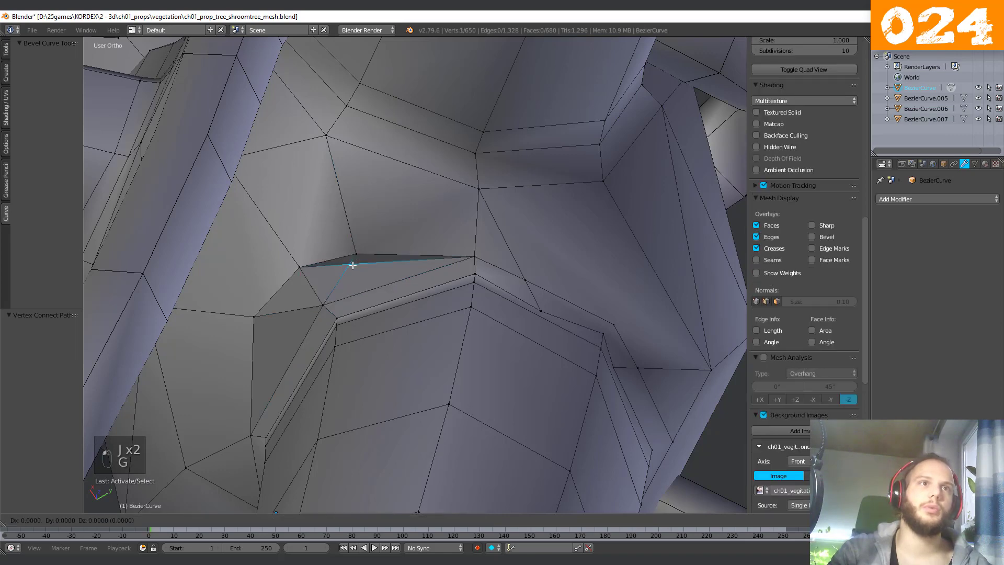
pyautogui.press('g')
pyautogui.click(334, 293)
# Slide the two stray vertices beside the central rim corner onto its upper and lower vertices to merge them.
pyautogui.moveTo(334, 292); pyautogui.dragTo(425, 343, button='middle')
pyautogui.scroll(2, 425, 343)
pyautogui.rightClick(401, 326)
pyautogui.press('g')
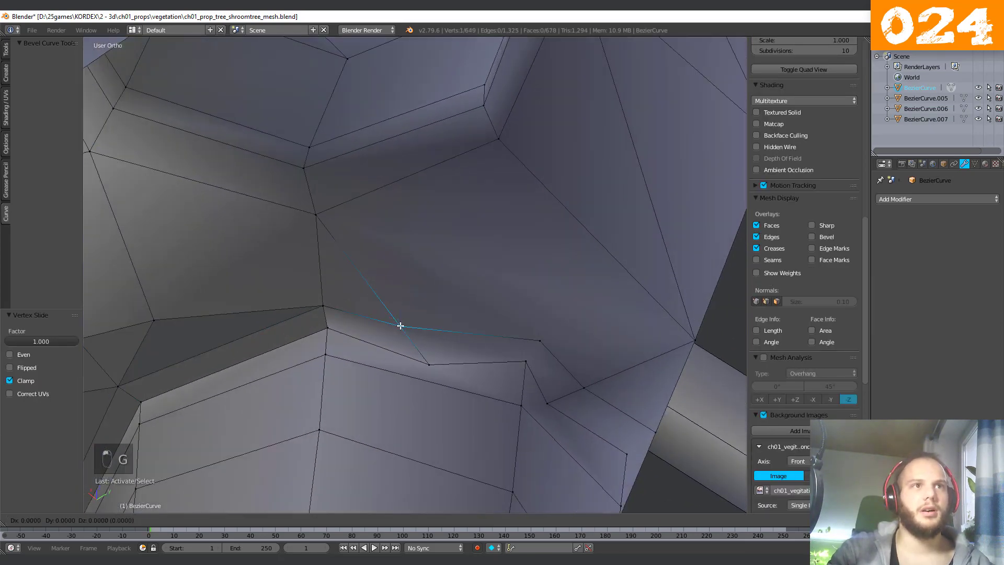
pyautogui.press('g')
pyautogui.click(281, 323)
pyautogui.rightClick(429, 362)
pyautogui.press('g')
pyautogui.press('g')
pyautogui.click(382, 355)
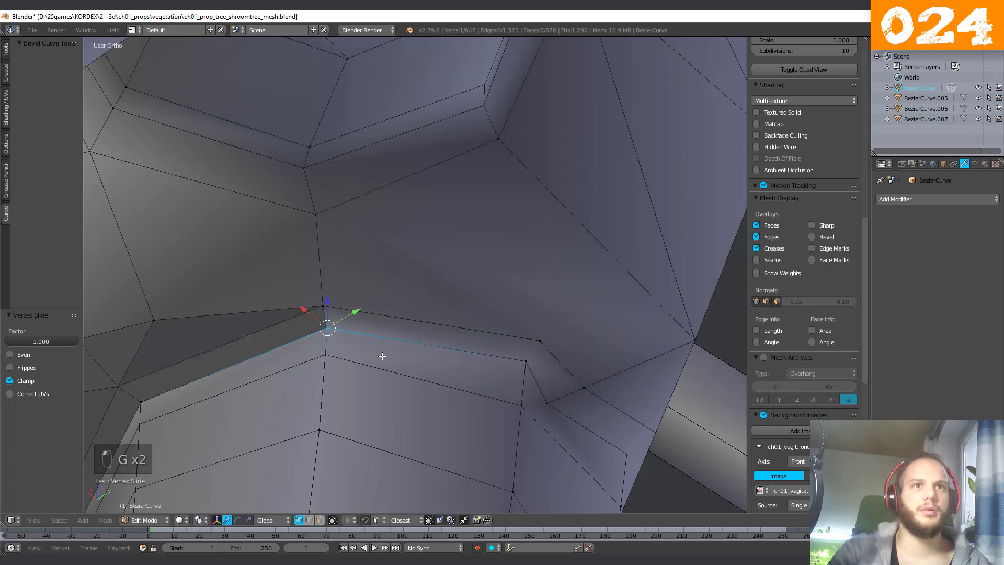
# Slide the stray lower rim vertex onto the lower vertex of the adjacent rim corner to merge it.
pyautogui.moveTo(601, 345); pyautogui.dragTo(490, 288, button='middle')
pyautogui.rightClick(528, 316)
pyautogui.press('g')
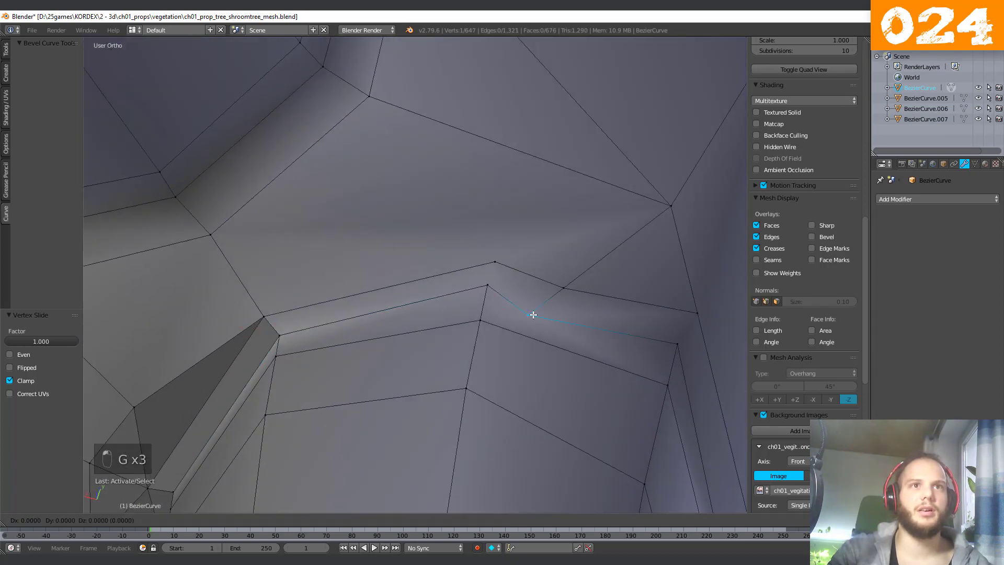
pyautogui.click(553, 276)
pyautogui.rightClick(565, 285)
pyautogui.press('g')
pyautogui.press('g')
pyautogui.click(366, 266)
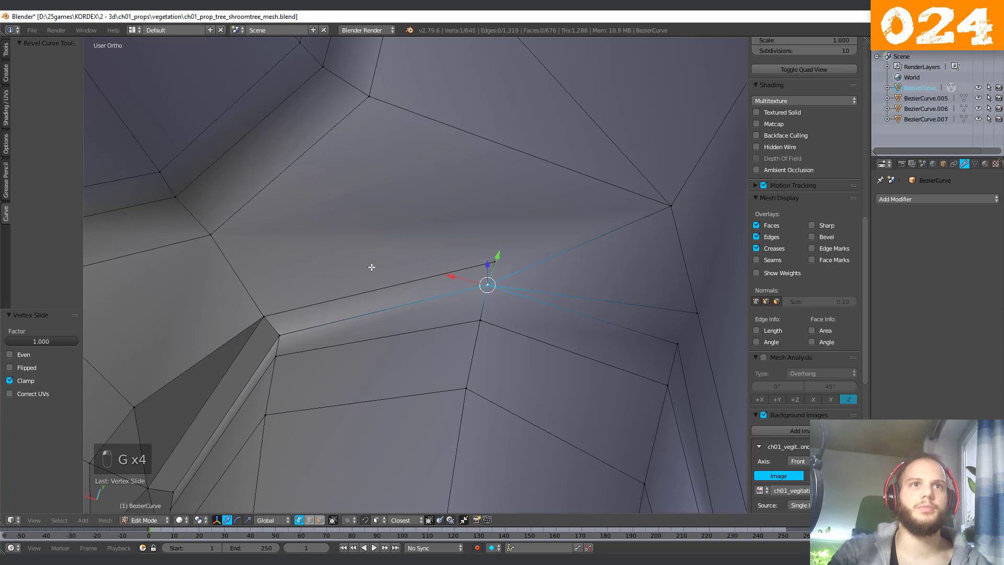
pyautogui.hotkey('ctrl', 'z')
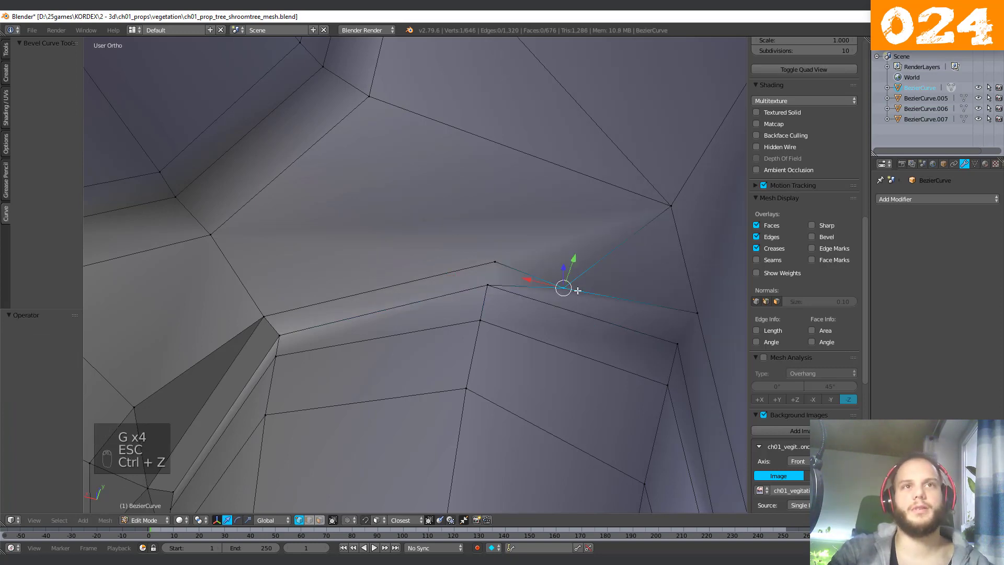
# Slide the stray upper rim vertex onto the upper vertex of the adjacent rim corner to merge it.
pyautogui.press('g')
pyautogui.press('g')
pyautogui.click(423, 227)
# Connect the two vertices of the next rim corner with an edge and slide the neighbouring stray vertex onto that corner.
pyautogui.moveTo(474, 287); pyautogui.dragTo(494, 315, button='middle')
pyautogui.rightClick(539, 290)
pyautogui.press('j')
pyautogui.rightClick(612, 246)
pyautogui.press('g')
pyautogui.press('g')
pyautogui.click(531, 253)
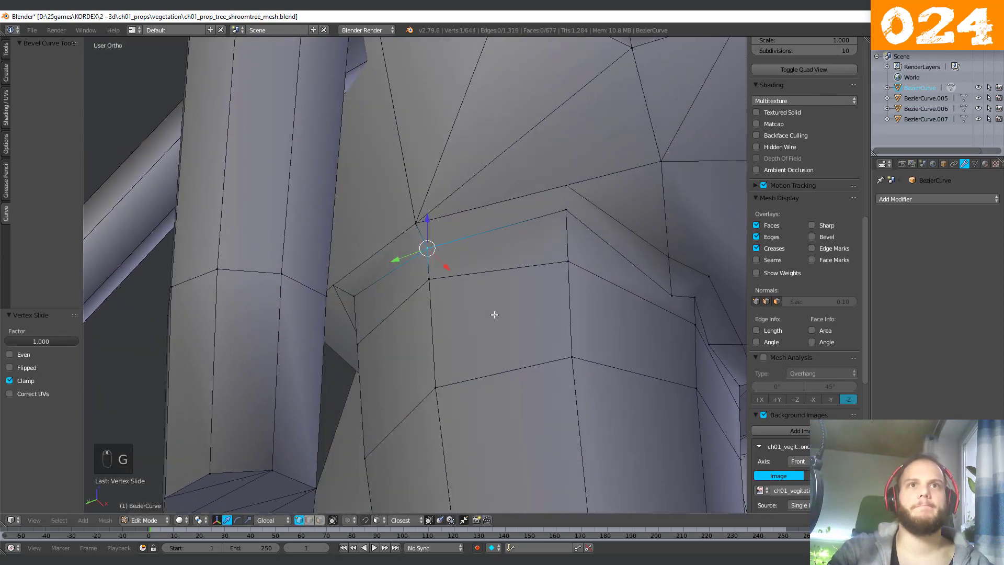
# Connect the lower and upper vertices at the following rim corner with an edge.
pyautogui.rightClick(563, 209)
pyautogui.keyDown('shift'); pyautogui.rightClick(570, 184); pyautogui.keyUp('shift')
pyautogui.press('j')
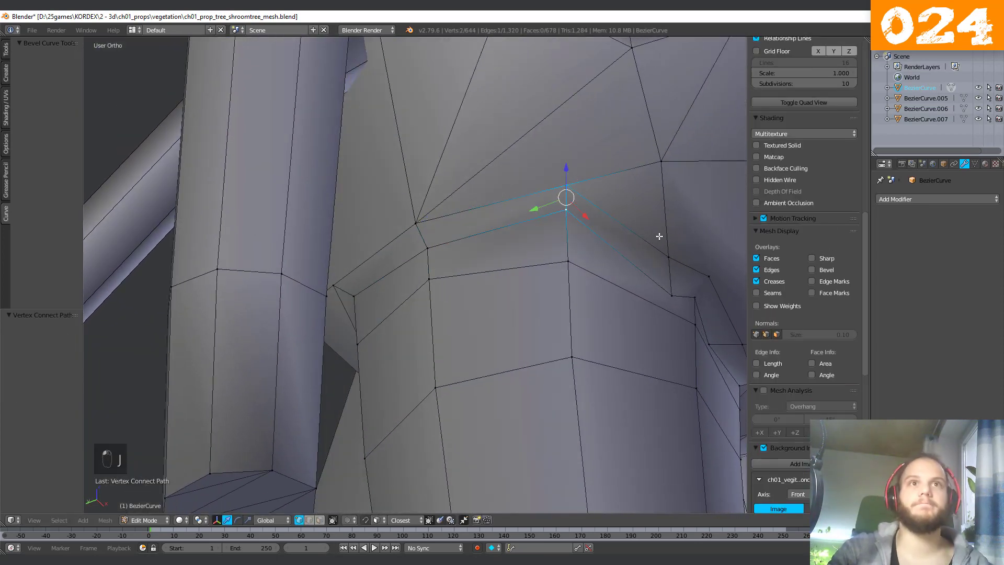
# Slide the stray lower and upper vertices along the next rim segment onto its end corner vertices to merge them.
pyautogui.moveTo(661, 236); pyautogui.dragTo(626, 213, button='middle')
pyautogui.scroll(2, 600, 262)
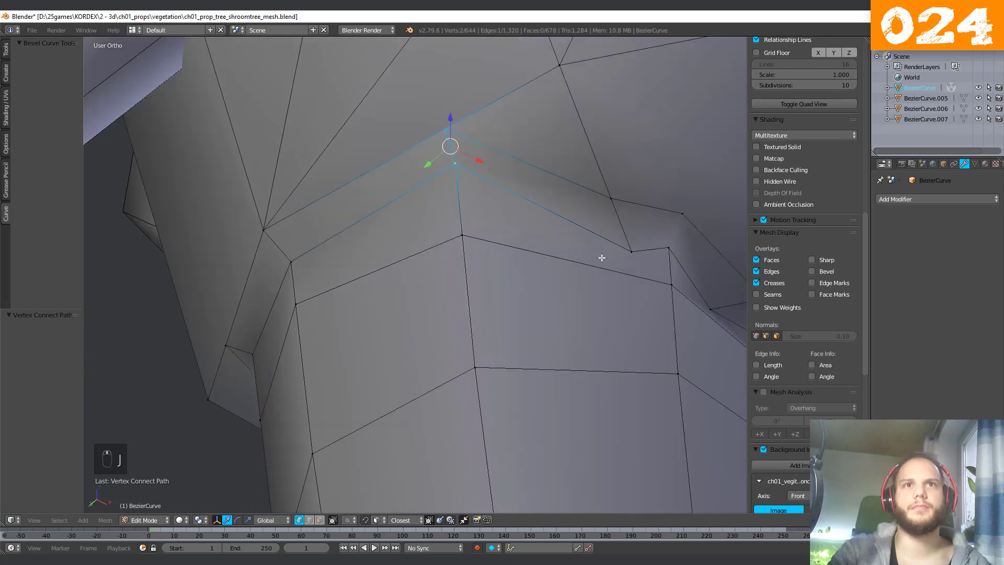
pyautogui.rightClick(614, 246)
pyautogui.press('g')
pyautogui.press('g')
pyautogui.click(624, 197)
pyautogui.press('g')
pyautogui.press('g')
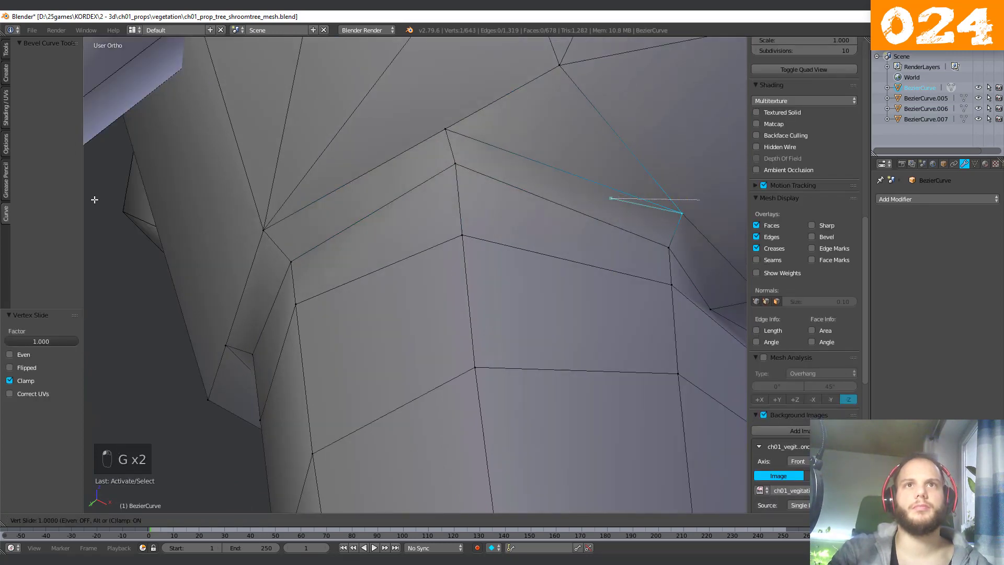
pyautogui.click(57, 212)
# Merge the last stray lower and upper rim vertices into the adjacent corner by sliding them along their edges.
pyautogui.scroll(-3, 428, 269)
pyautogui.moveTo(567, 301)
pyautogui.mouseDown(button='middle')
pyautogui.moveTo(576, 294)
pyautogui.moveTo(546, 287)
pyautogui.moveTo(559, 231)
pyautogui.moveTo(567, 285)
pyautogui.mouseUp(button='middle')
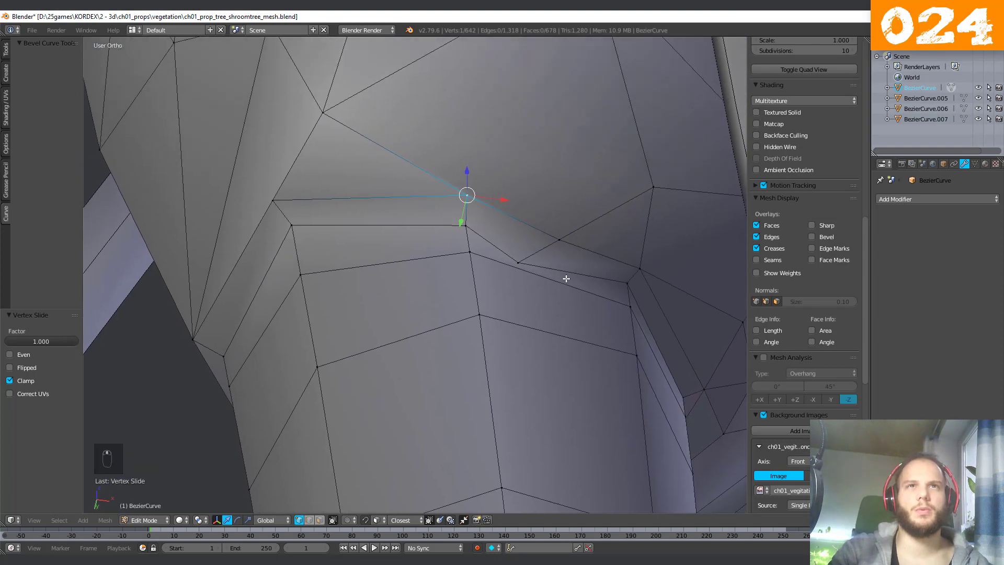
pyautogui.rightClick(520, 263)
pyautogui.press('g')
pyautogui.press('g')
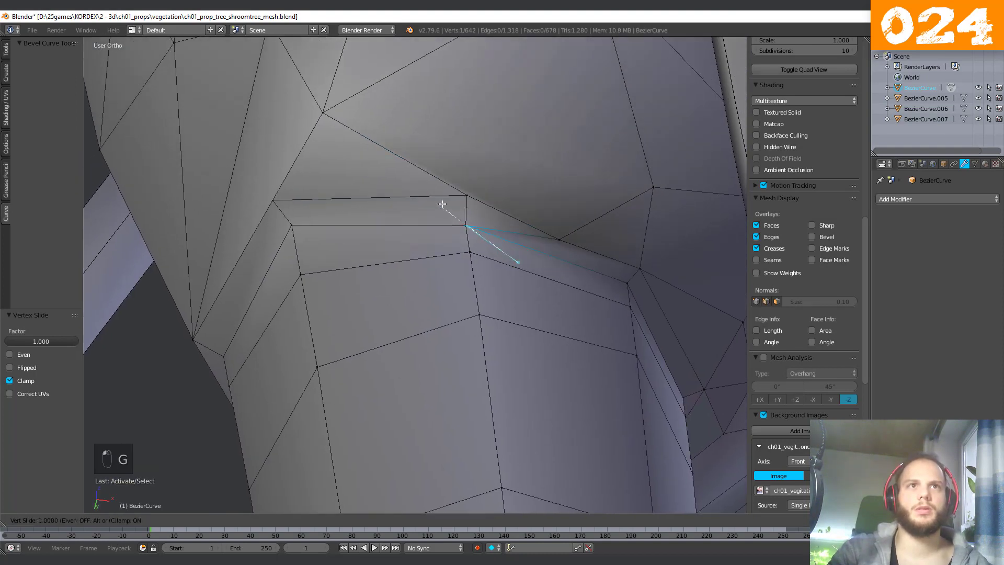
pyautogui.click(444, 208)
pyautogui.press('g')
pyautogui.press('g')
pyautogui.click(466, 197)
# Connect the upper rim corner vertex to the trunk vertex at the neighbouring branch's base across the large face.
pyautogui.moveTo(466, 196); pyautogui.dragTo(674, 233, button='middle')
pyautogui.scroll(2, 435, 227)
pyautogui.keyDown('shift'); pyautogui.moveTo(435, 227); pyautogui.dragTo(453, 251, button='middle'); pyautogui.keyUp('shift')
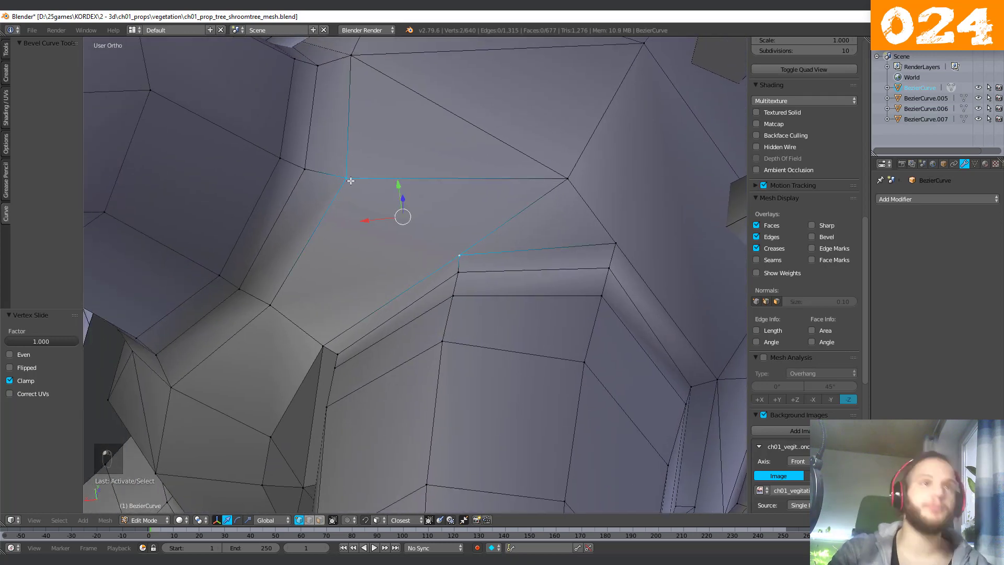
pyautogui.press('j')
# Connect the peak vertex of the branch's upper rim to the trunk vertex above it, splitting the large face between the thin stems.
pyautogui.moveTo(350, 180); pyautogui.dragTo(477, 173, button='middle')
pyautogui.rightClick(477, 172)
pyautogui.keyDown('shift'); pyautogui.moveTo(500, 135); pyautogui.dragTo(497, 199, button='middle'); pyautogui.keyUp('shift')
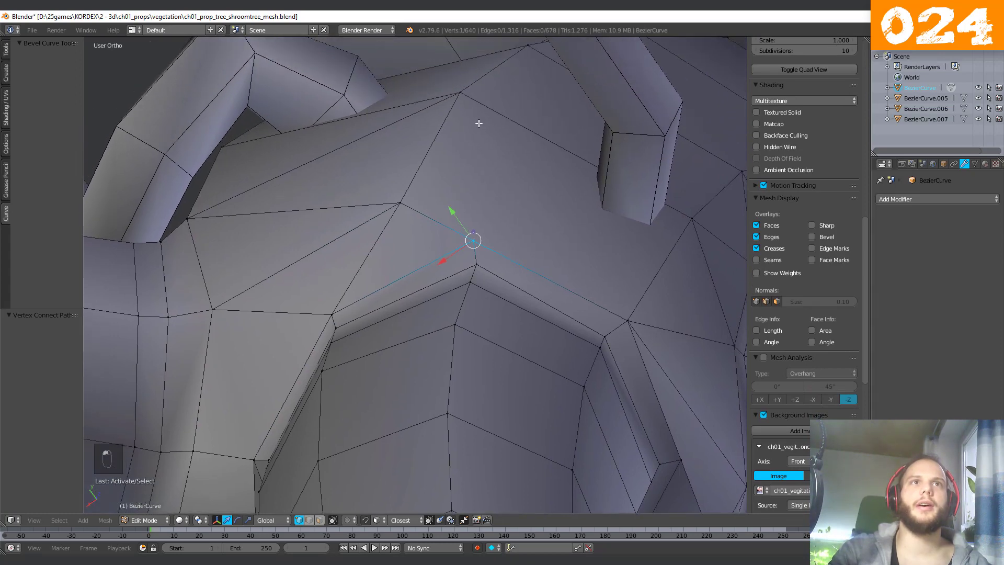
pyautogui.keyDown('shift'); pyautogui.rightClick(466, 92); pyautogui.keyUp('shift')
pyautogui.press('j')
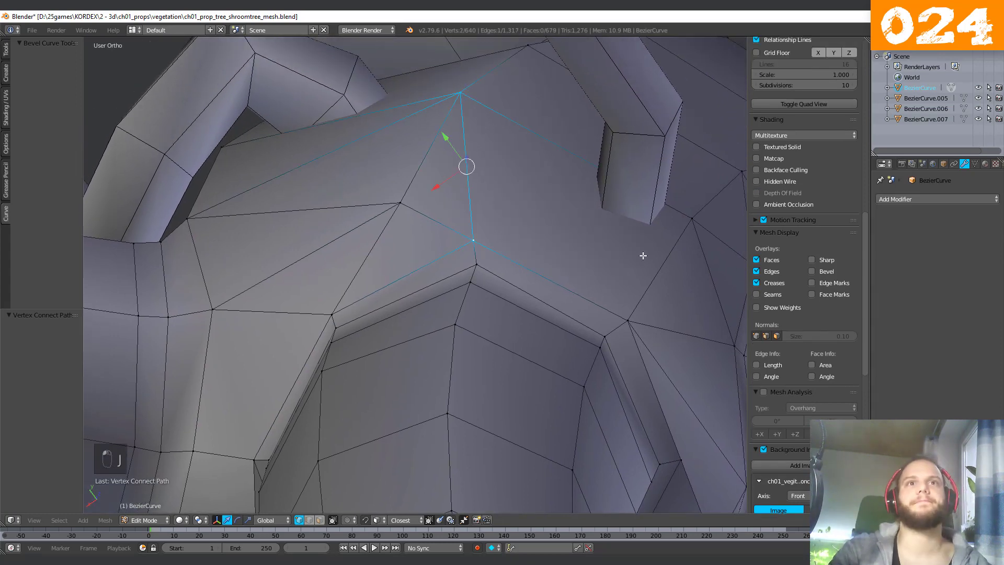
pyautogui.moveTo(643, 256); pyautogui.dragTo(460, 158, button='middle')
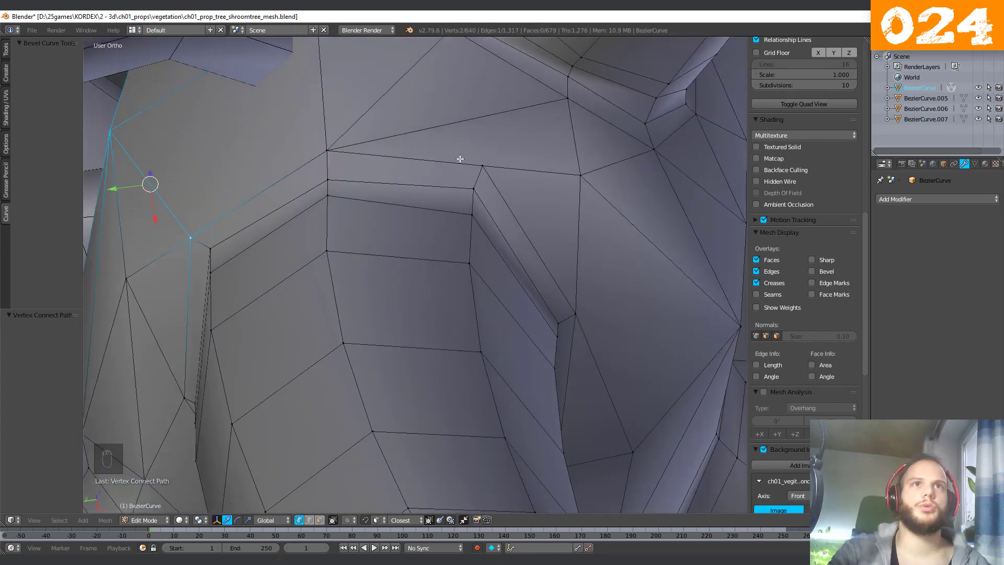
# Connect the branch rim's corner vertex to the trunk vertex above it, and connect a second vertex pair across the adjoining trunk face.
pyautogui.rightClick(480, 164)
pyautogui.keyDown('shift'); pyautogui.rightClick(568, 102); pyautogui.keyUp('shift')
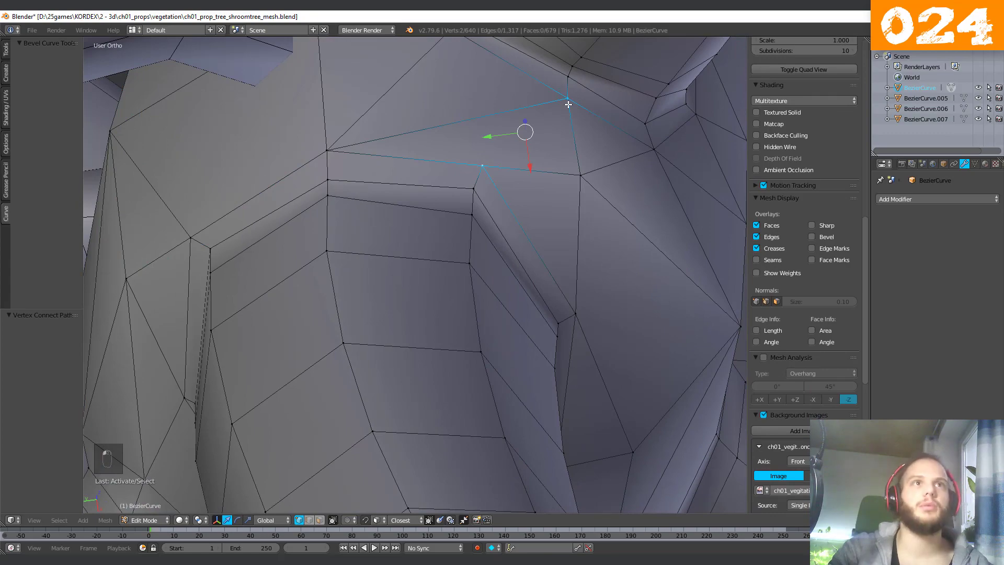
pyautogui.moveTo(568, 104); pyautogui.dragTo(542, 203, button='middle')
pyautogui.press('j')
pyautogui.rightClick(556, 202)
pyautogui.keyDown('shift'); pyautogui.rightClick(370, 170); pyautogui.keyUp('shift')
pyautogui.press('j')
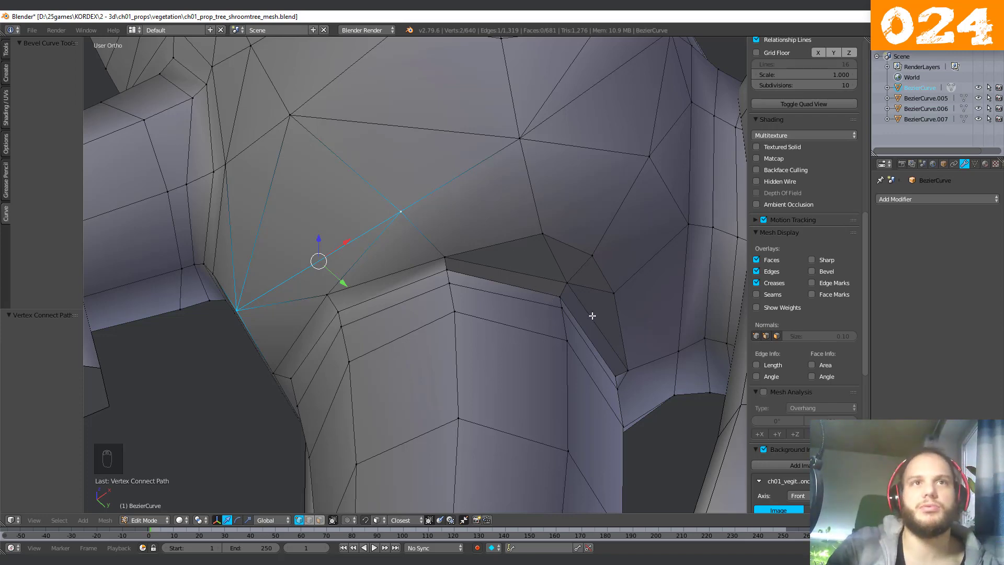
# Select the edge loop just below the lower branch's rim and slide it about 0.38 down the branch, away from the trunk.
pyautogui.moveTo(457, 295); pyautogui.dragTo(508, 246, button='middle')
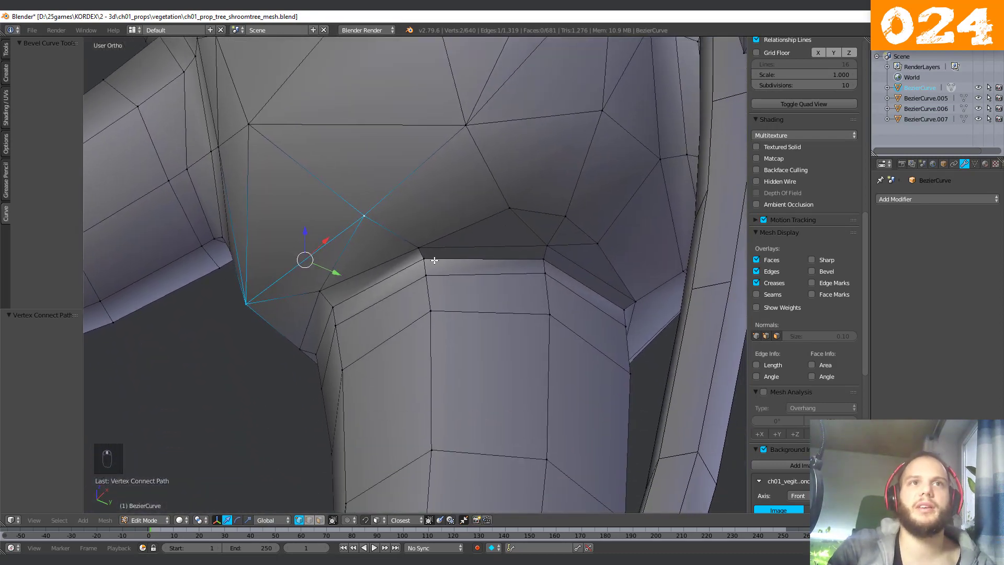
pyautogui.moveTo(433, 259); pyautogui.dragTo(541, 212, button='middle')
pyautogui.moveTo(619, 224); pyautogui.dragTo(488, 338, button='middle')
pyautogui.keyDown('alt'); pyautogui.rightClick(487, 337); pyautogui.keyUp('alt')
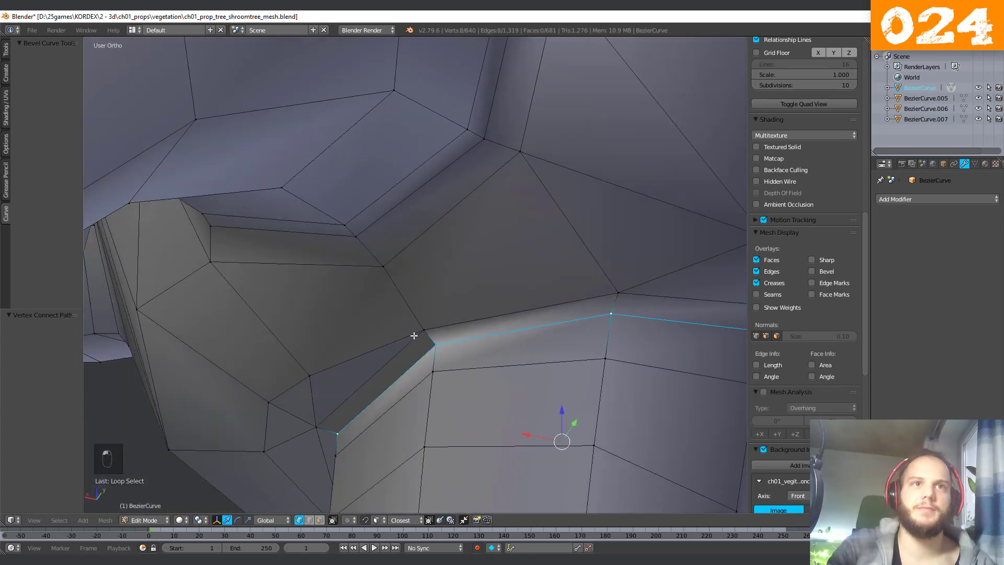
pyautogui.moveTo(414, 334); pyautogui.dragTo(596, 340, button='middle')
pyautogui.press('g')
pyautogui.press('g')
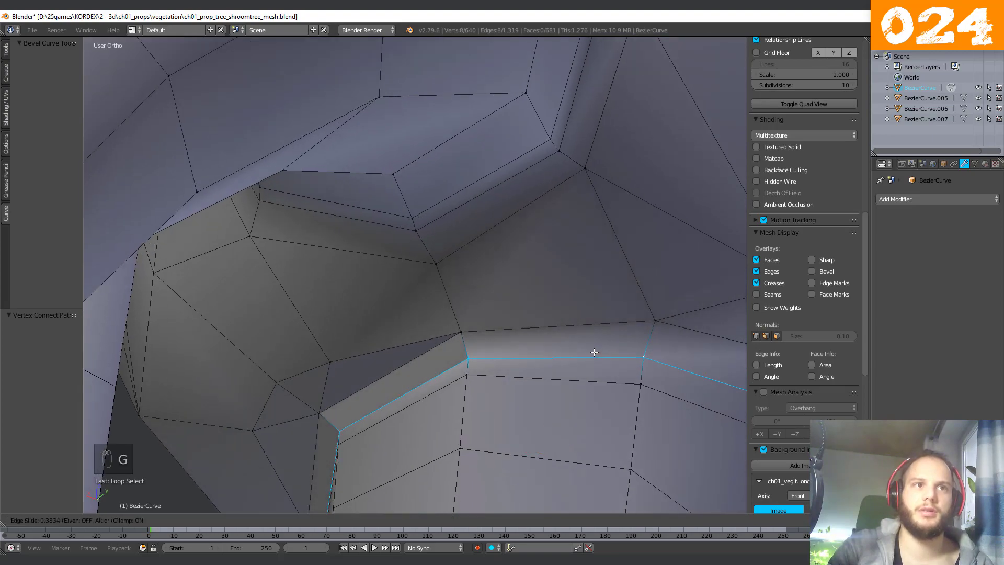
pyautogui.click(595, 352)
# Scale the selected branch loop up by about 1.037, and fine-tune its size from the other side of the branch.
pyautogui.press('s')
pyautogui.click(638, 347)
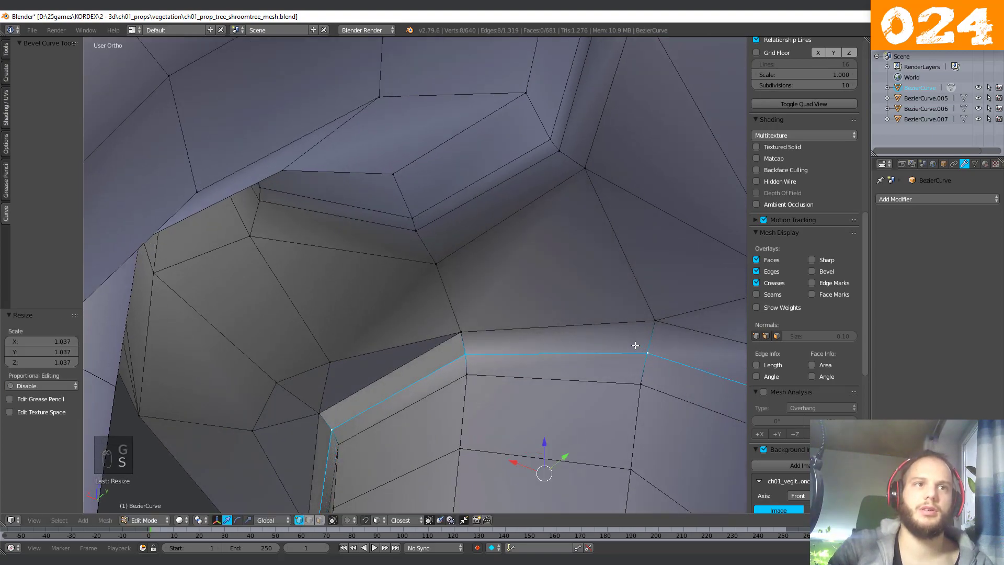
pyautogui.moveTo(634, 345); pyautogui.dragTo(357, 375, button='middle')
pyautogui.press('s')
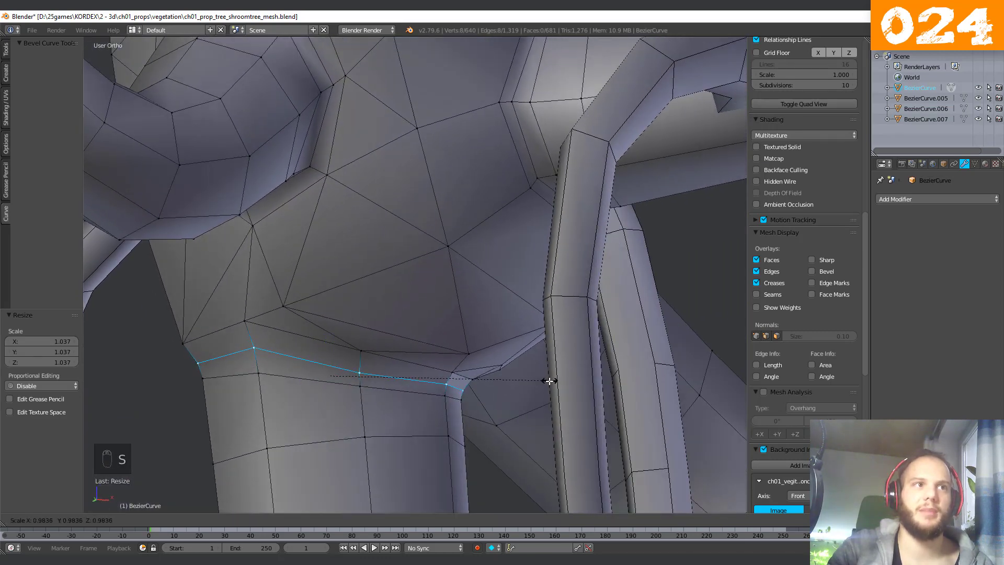
pyautogui.click(495, 374)
# Examine the shading where the lower branch meets the trunk, with and without the wireframe, from several angles.
pyautogui.moveTo(495, 374); pyautogui.dragTo(507, 359, button='middle')
pyautogui.press('Tab')
pyautogui.moveTo(298, 369); pyautogui.dragTo(332, 299, button='middle')
pyautogui.moveTo(475, 328); pyautogui.dragTo(536, 339, button='middle')
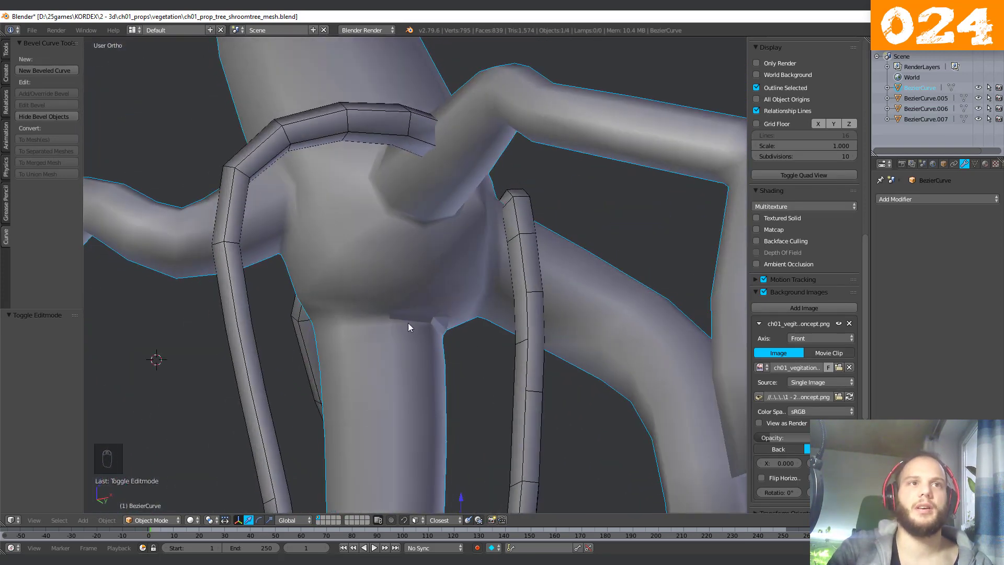
pyautogui.press('Tab')
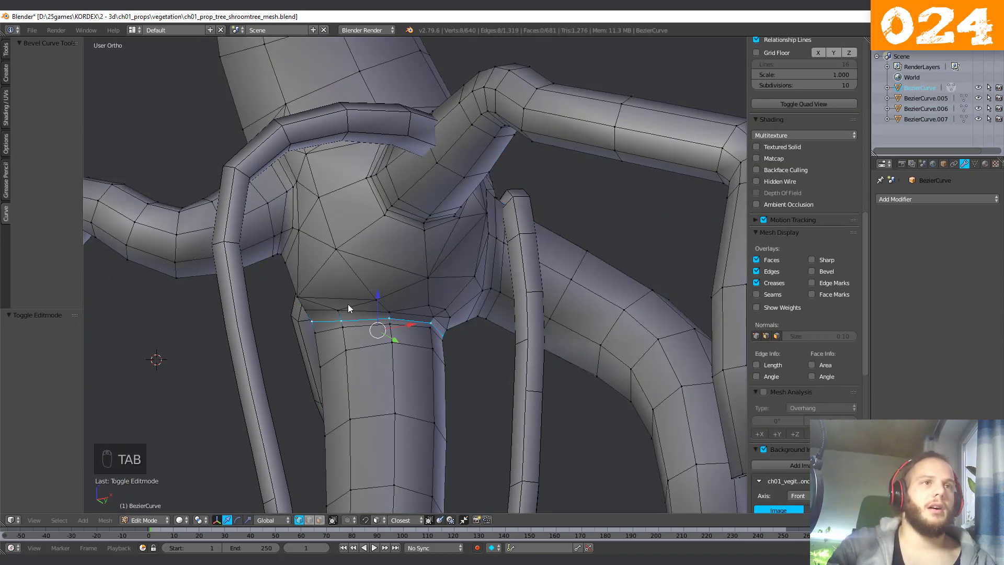
pyautogui.press('Tab')
pyautogui.scroll(3, 430, 316)
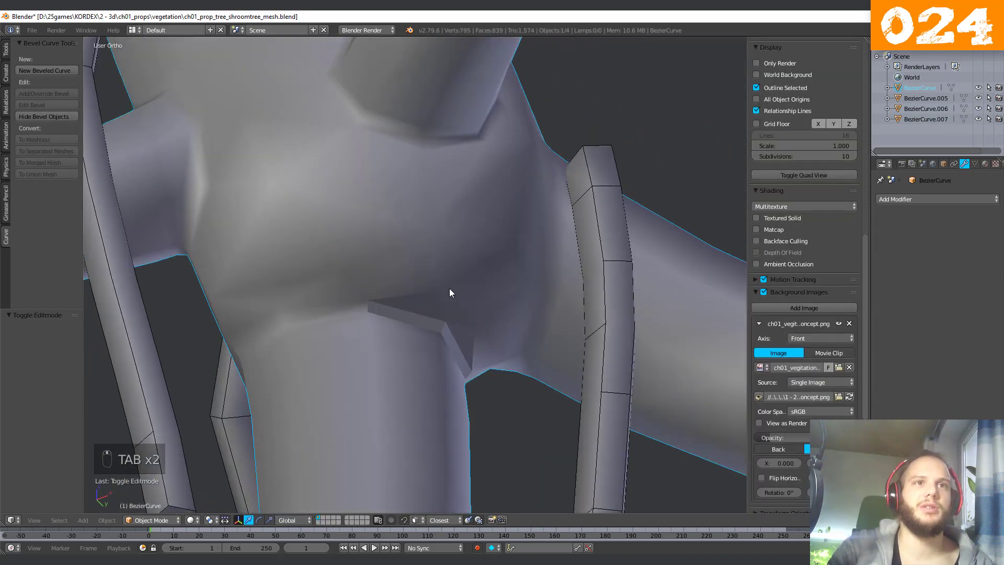
pyautogui.scroll(-4, 453, 321)
pyautogui.moveTo(397, 287); pyautogui.dragTo(420, 266, button='middle')
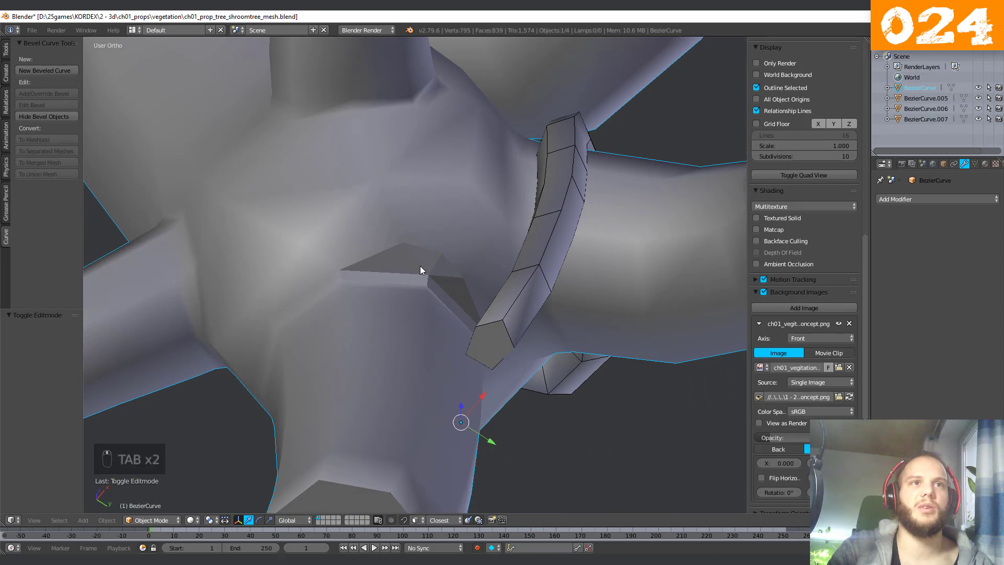
pyautogui.scroll(4, 420, 266)
# Select the whole trunk mesh and apply Shade Smooth to all its faces.
pyautogui.press('Tab')
pyautogui.press('a')
pyautogui.press('a')
pyautogui.press('a')
pyautogui.press('a')
pyautogui.press('w')
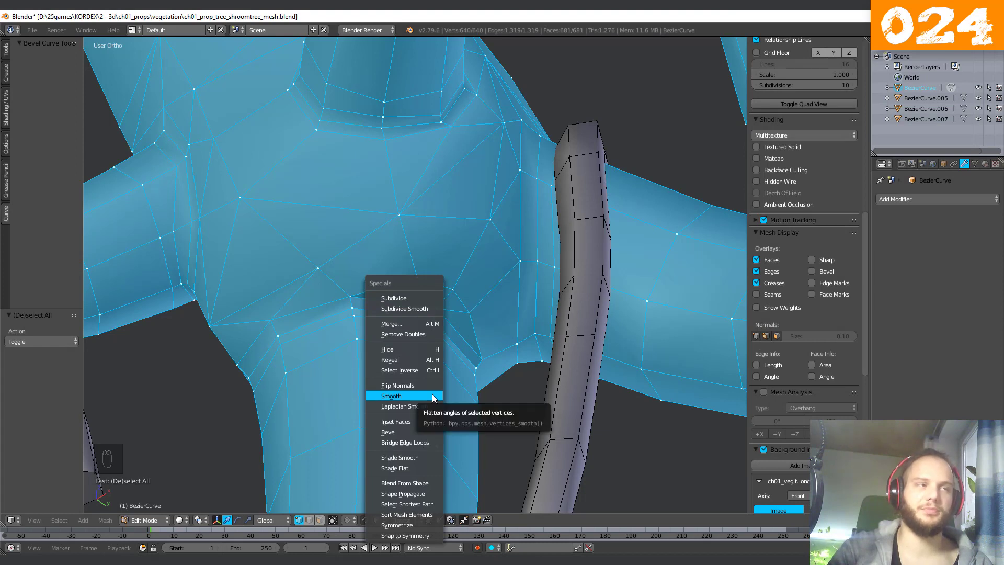
pyautogui.click(435, 455)
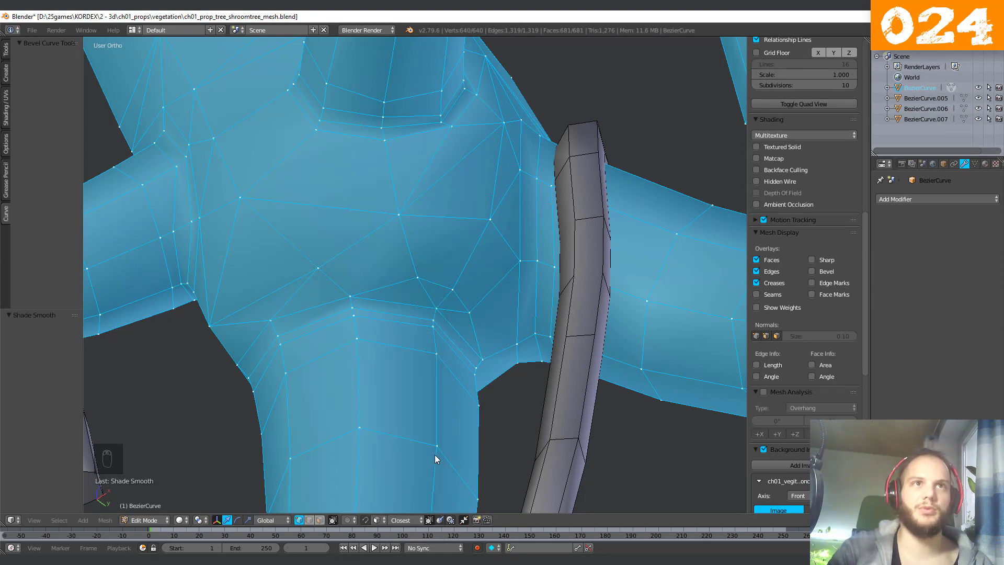
# Turn on Auto Smooth for the trunk mesh's normals and set its angle to 53°.
pyautogui.click(944, 164)
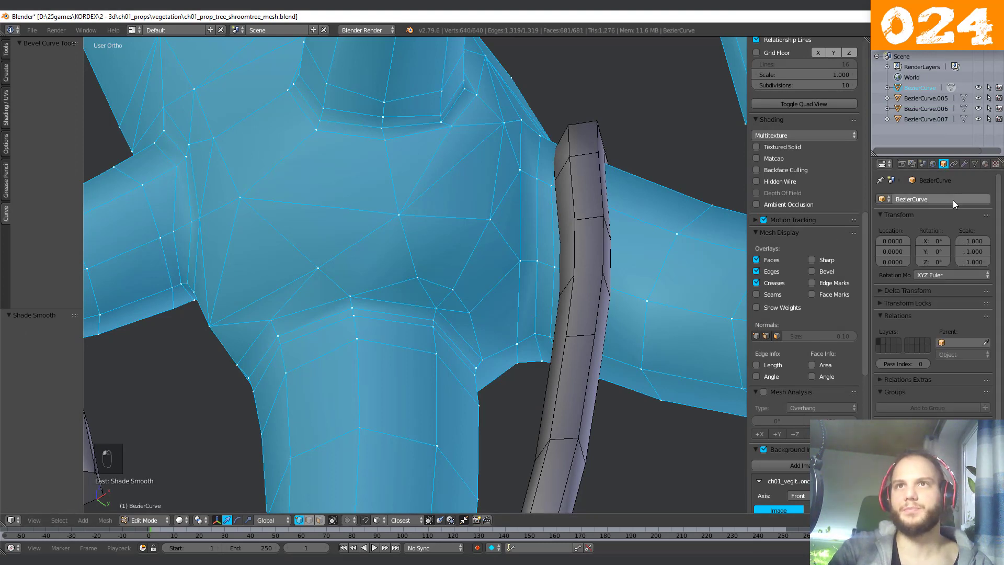
pyautogui.click(974, 165)
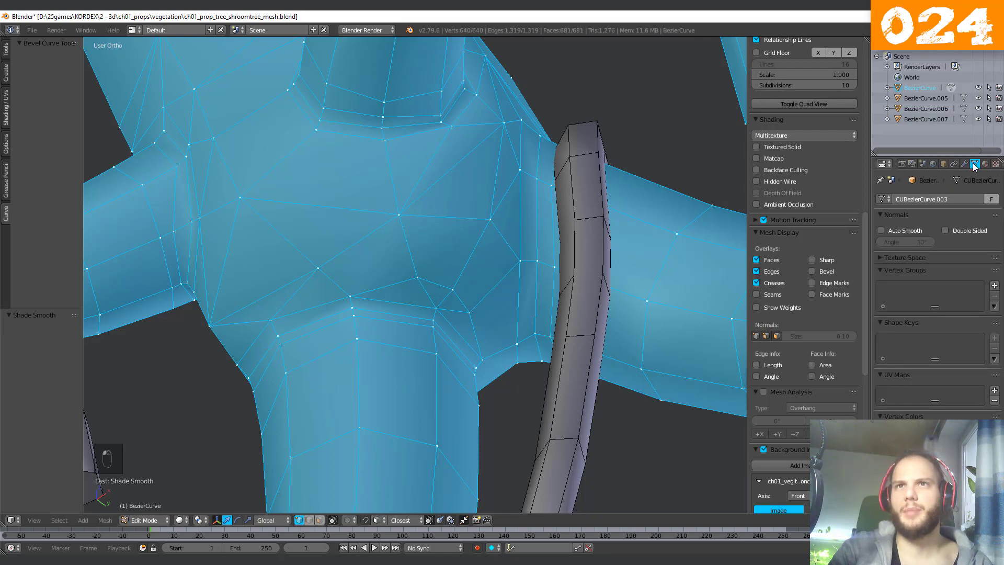
pyautogui.click(882, 230)
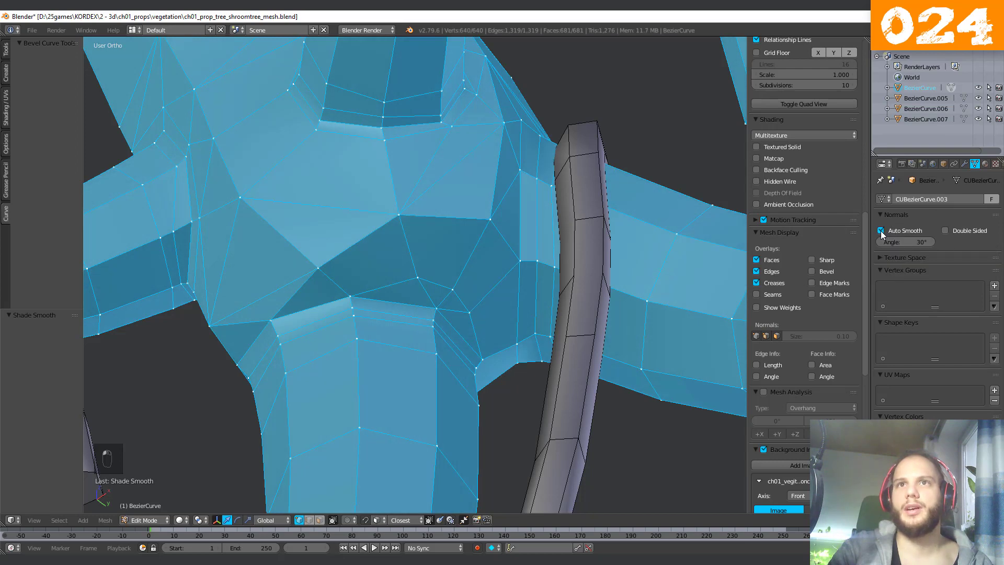
pyautogui.moveTo(890, 241); pyautogui.dragTo(921, 240)
# Raise the trunk's Auto Smooth angle to 73° and check the shading along the bends of the trunk.
pyautogui.scroll(-5, 383, 229)
pyautogui.press('Tab')
pyautogui.moveTo(383, 228); pyautogui.dragTo(377, 282, button='middle')
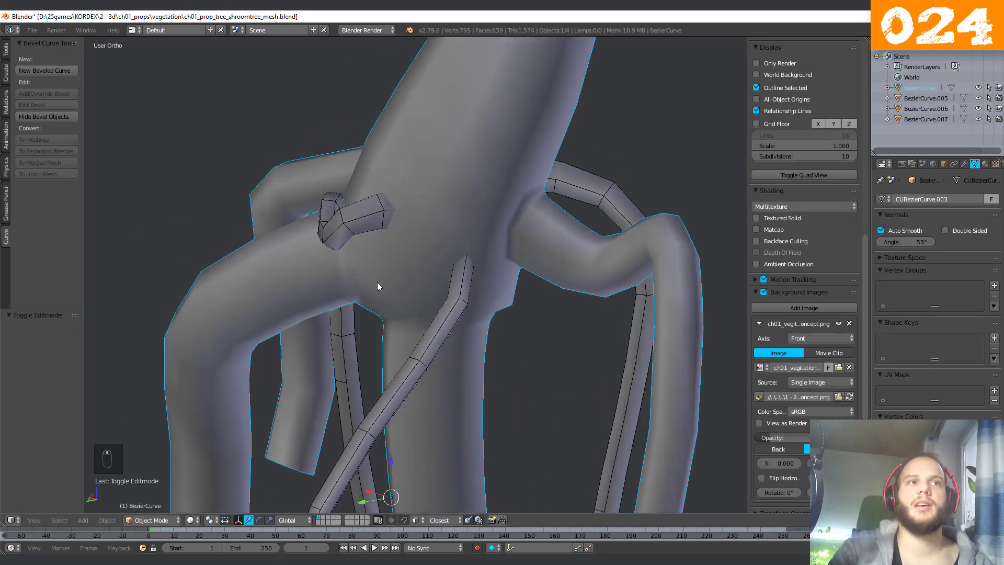
pyautogui.scroll(2, 346, 228)
pyautogui.moveTo(346, 228); pyautogui.dragTo(450, 309, button='middle')
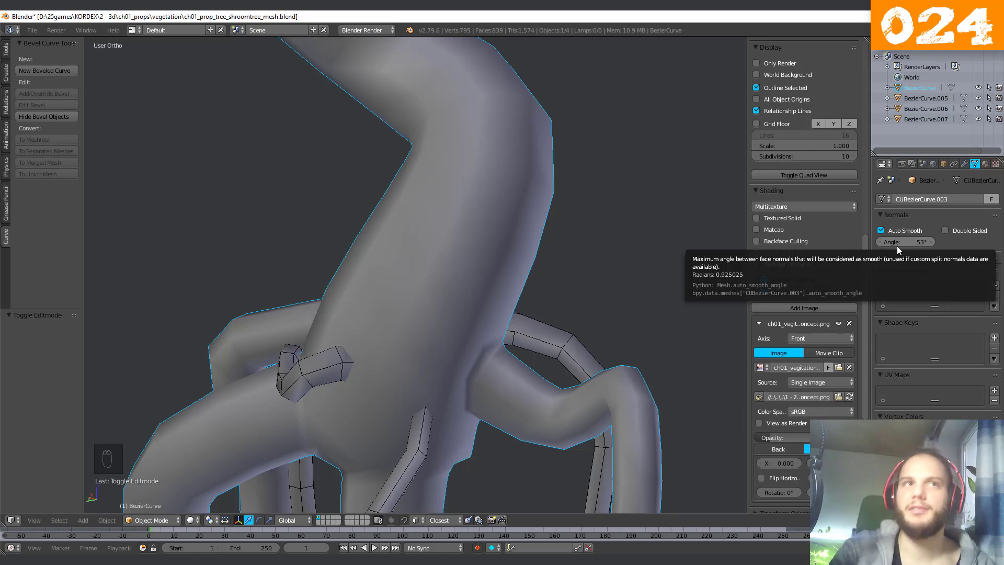
pyautogui.scroll(-3, 398, 154)
pyautogui.scroll(2, 438, 311)
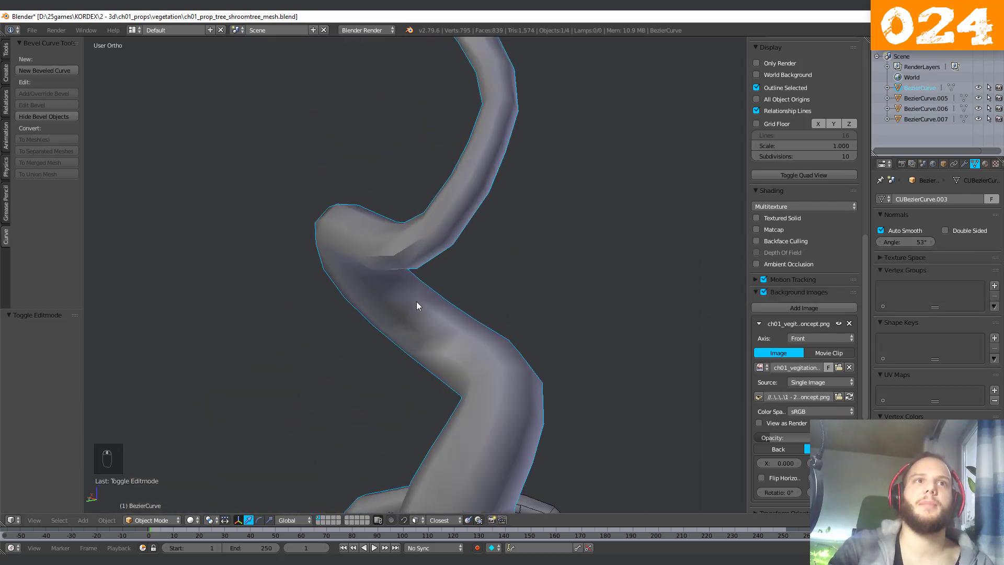
pyautogui.moveTo(416, 301); pyautogui.dragTo(486, 285, button='middle')
pyautogui.scroll(2, 492, 282)
pyautogui.keyDown('shift'); pyautogui.moveTo(622, 194); pyautogui.dragTo(455, 345, button='middle'); pyautogui.keyUp('shift')
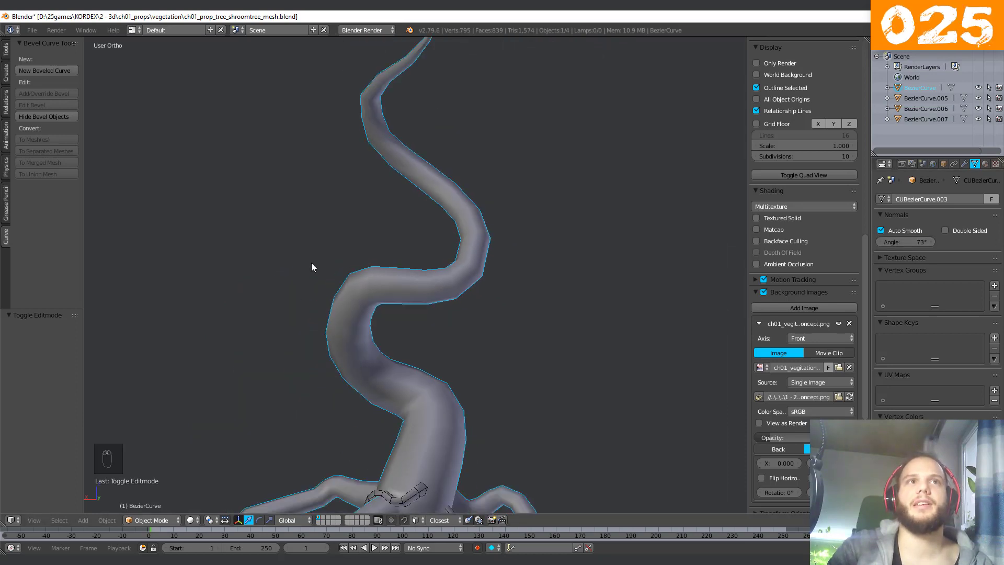
pyautogui.moveTo(312, 262); pyautogui.dragTo(498, 252, button='middle')
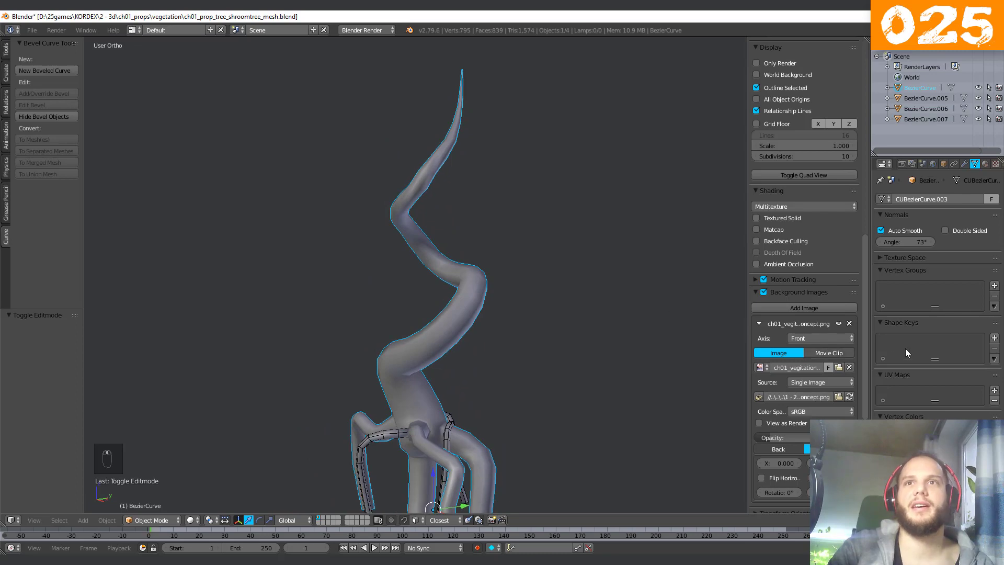
# Select the three thin stem objects around the base of the tree.
pyautogui.scroll(3, 440, 462)
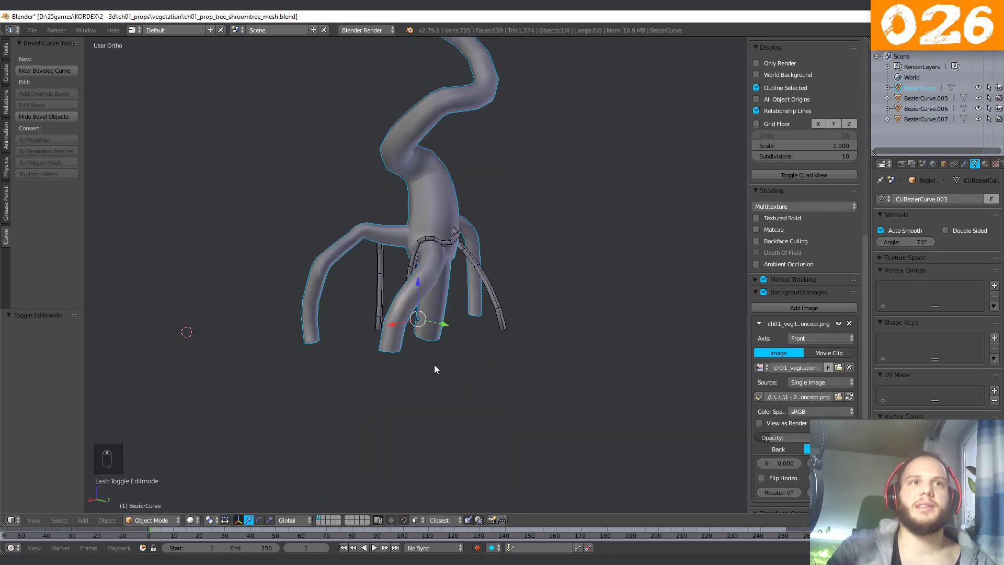
pyautogui.scroll(4, 484, 315)
pyautogui.moveTo(484, 316); pyautogui.dragTo(528, 294, button='middle')
pyautogui.scroll(-3, 396, 301)
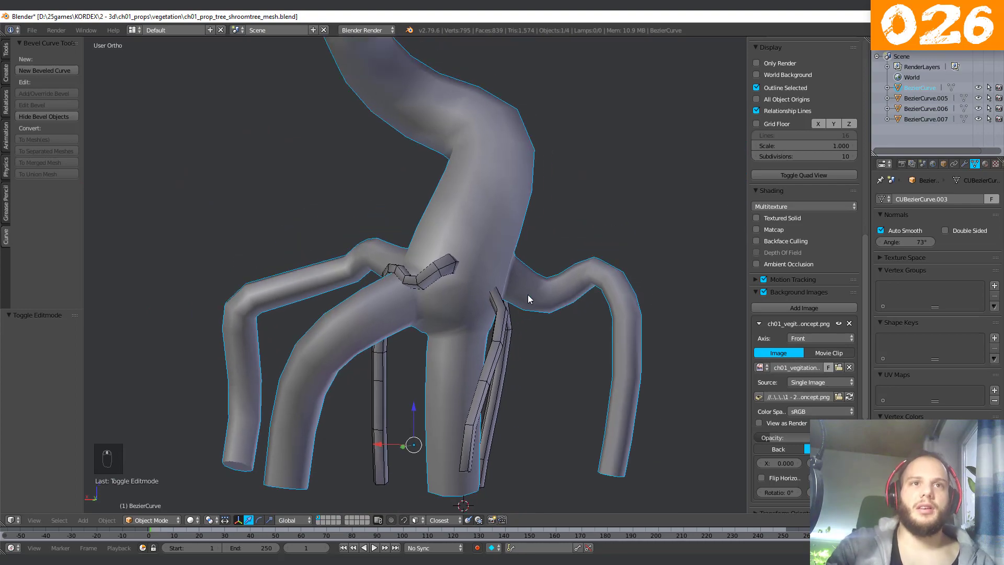
pyautogui.rightClick(505, 335)
pyautogui.moveTo(506, 334); pyautogui.dragTo(454, 381, button='middle')
pyautogui.keyDown('shift'); pyautogui.rightClick(571, 407); pyautogui.keyUp('shift')
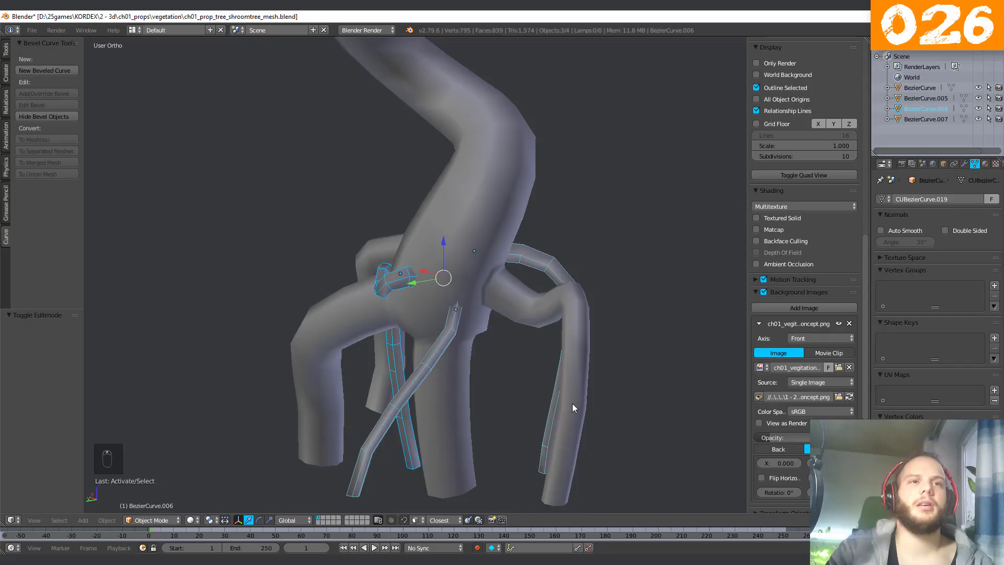
# Compare the tree with the background concept image in the front orthographic view, and examine the thin stems around the trunk.
pyautogui.moveTo(572, 403); pyautogui.dragTo(547, 400, button='middle')
pyautogui.press('KP_1')
pyautogui.press('KP_5')
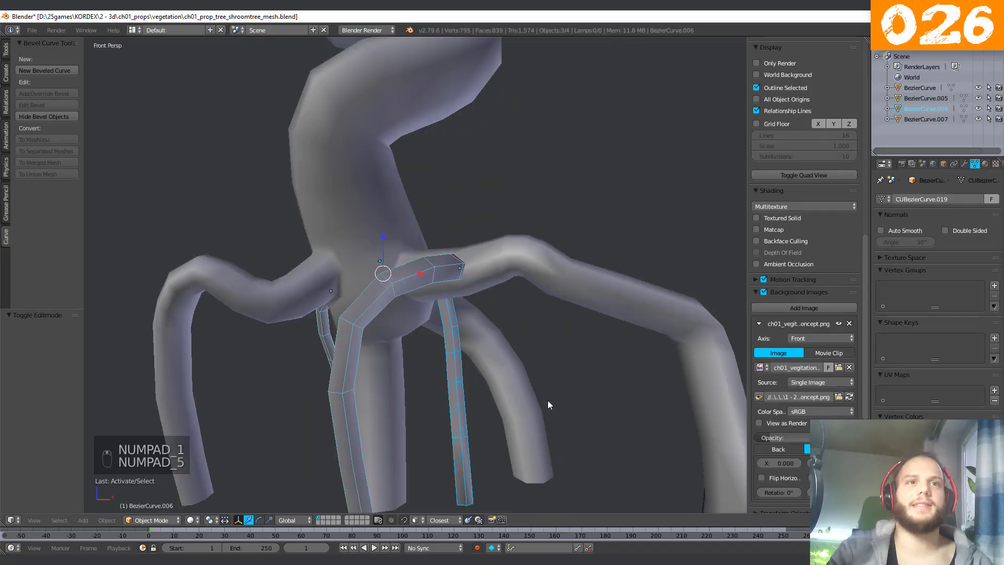
pyautogui.press('KP_5')
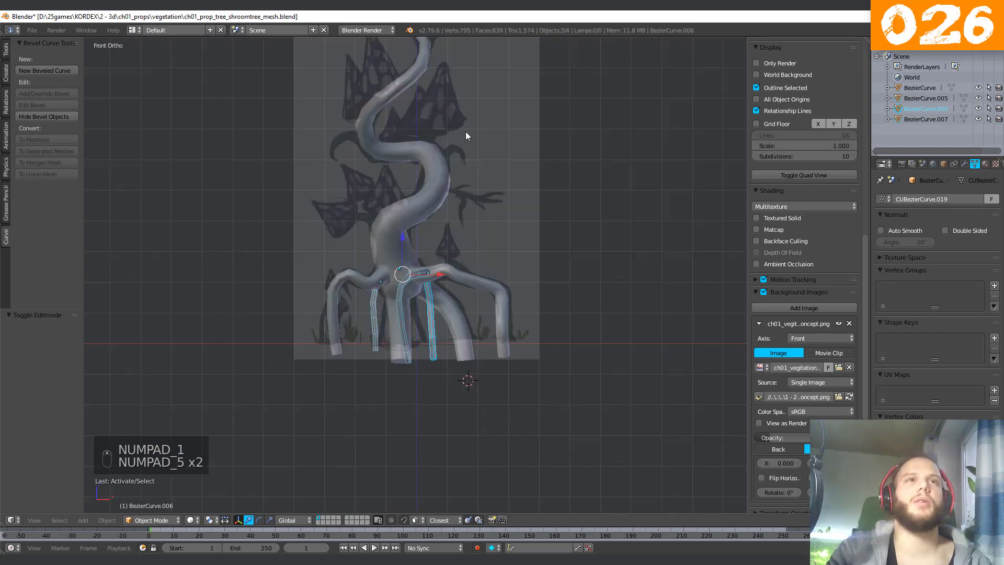
pyautogui.keyDown('shift'); pyautogui.moveTo(465, 131); pyautogui.dragTo(459, 274, button='middle'); pyautogui.keyUp('shift')
pyautogui.keyDown('shift'); pyautogui.moveTo(452, 400); pyautogui.dragTo(419, 354, button='middle'); pyautogui.keyUp('shift')
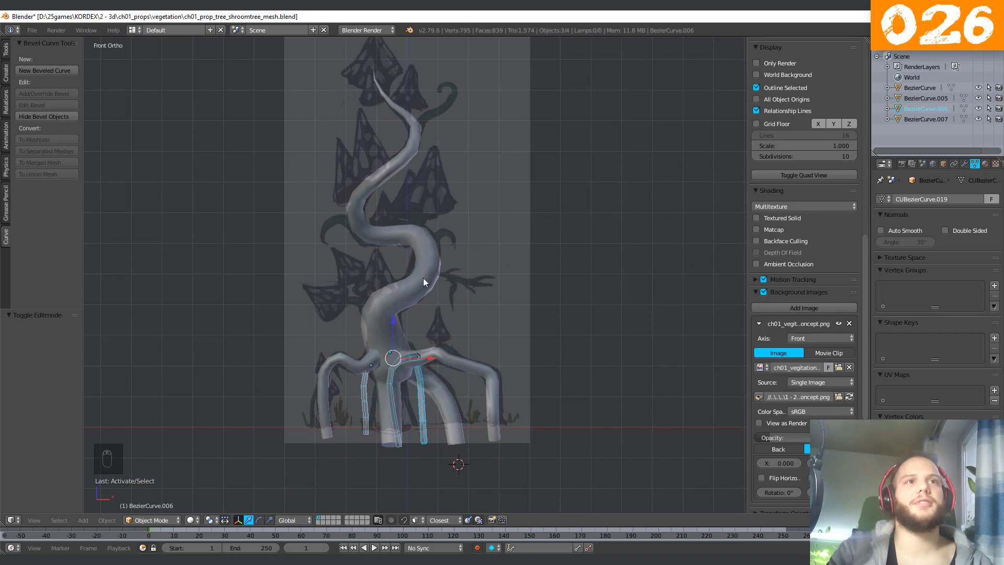
pyautogui.scroll(3, 419, 293)
pyautogui.moveTo(419, 293); pyautogui.dragTo(466, 327, button='middle')
pyautogui.scroll(3, 467, 331)
pyautogui.moveTo(477, 363); pyautogui.dragTo(450, 328, button='middle')
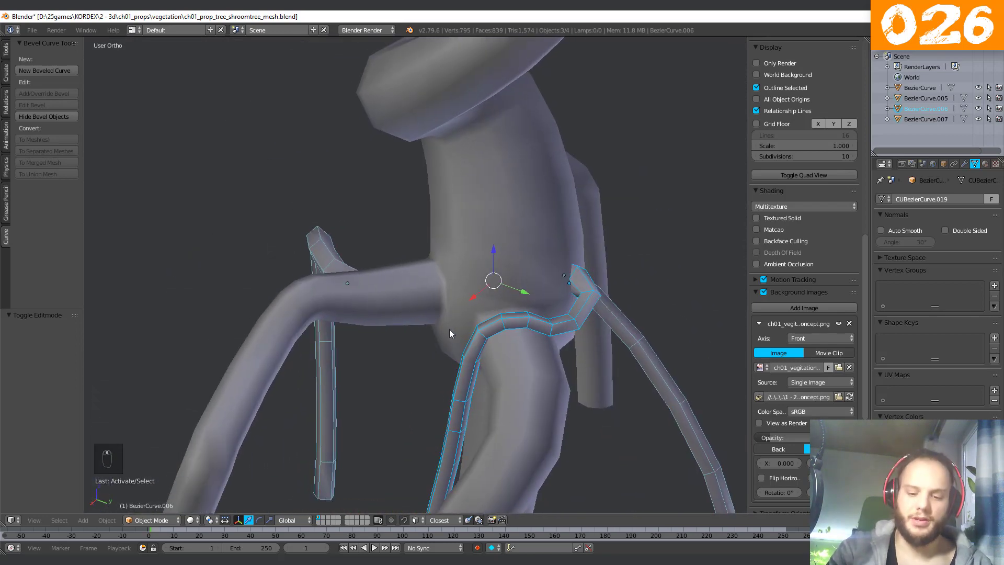
# Isolate the three selected stems in local view and switch the mesh select mode to Face.
pyautogui.press('KP_Divide')
pyautogui.scroll(3, 445, 331)
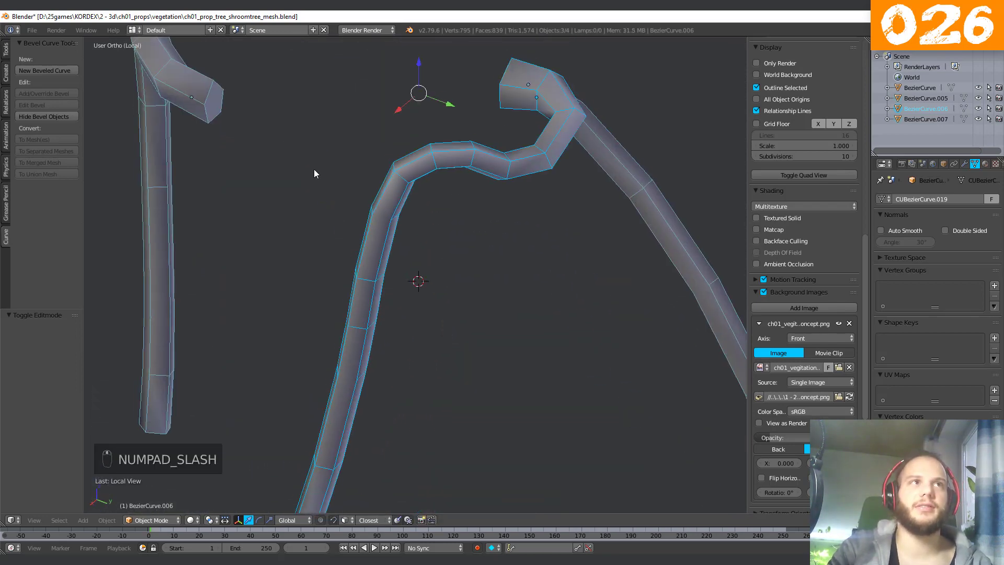
pyautogui.moveTo(313, 169); pyautogui.dragTo(378, 260, button='middle')
pyautogui.press('Tab')
pyautogui.hotkey('ctrl', 'Tab')
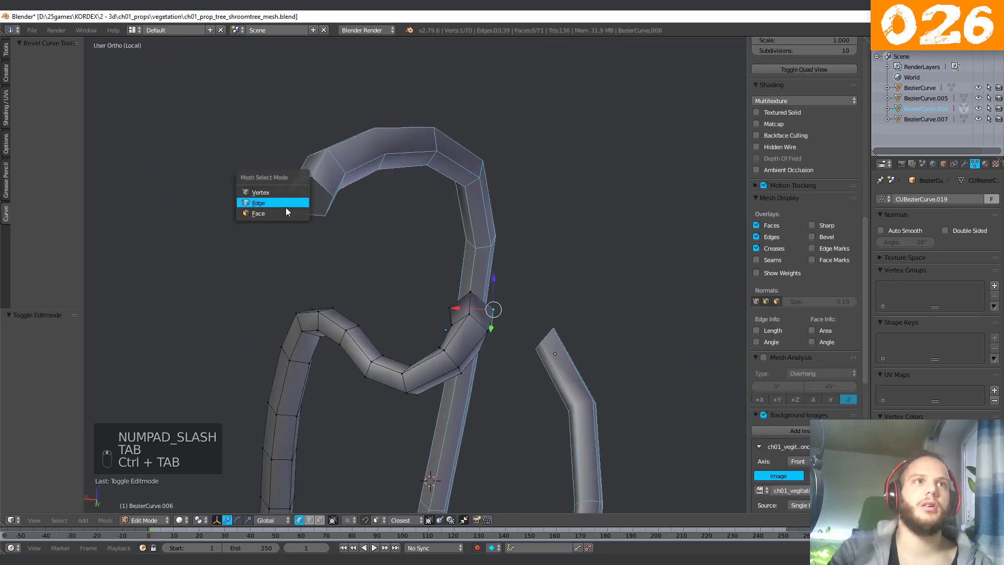
pyautogui.press('Tab')
# Delete the three faces capping the thick upper end of the hooked stem.
pyautogui.rightClick(312, 198)
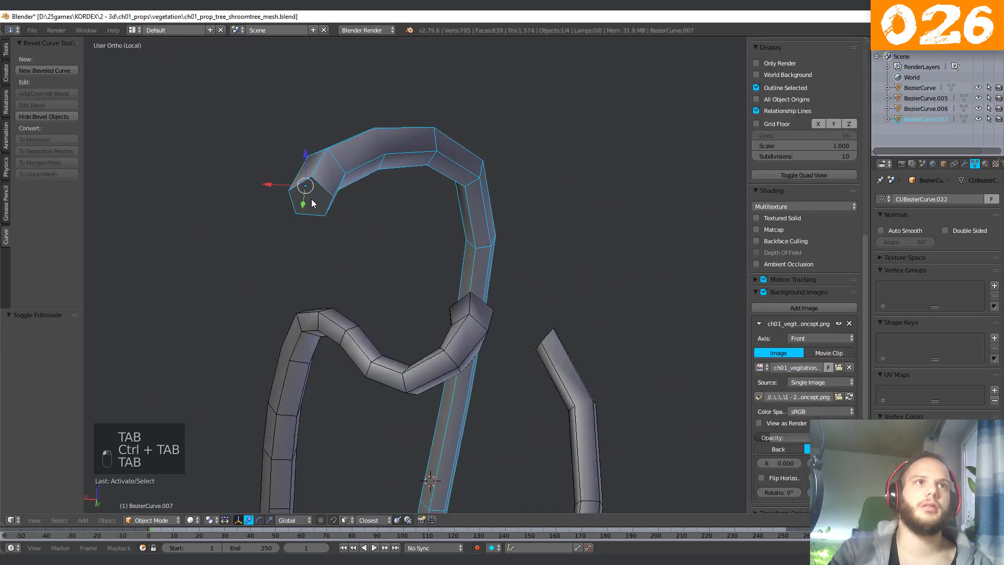
pyautogui.press('Tab')
pyautogui.rightClick(299, 198)
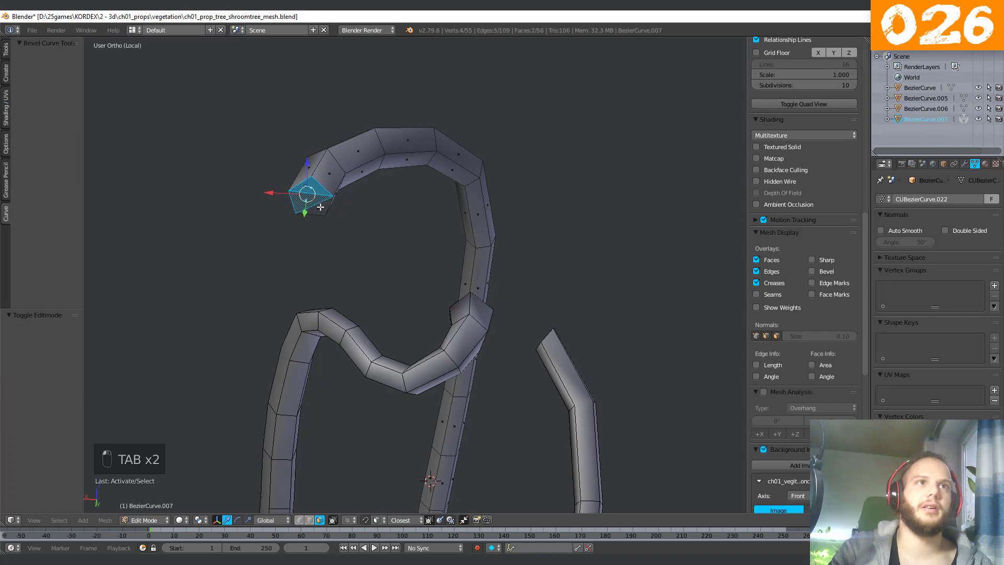
pyautogui.keyDown('shift'); pyautogui.rightClick(320, 207); pyautogui.keyUp('shift')
pyautogui.moveTo(495, 229); pyautogui.dragTo(302, 209, button='middle')
pyautogui.press('x')
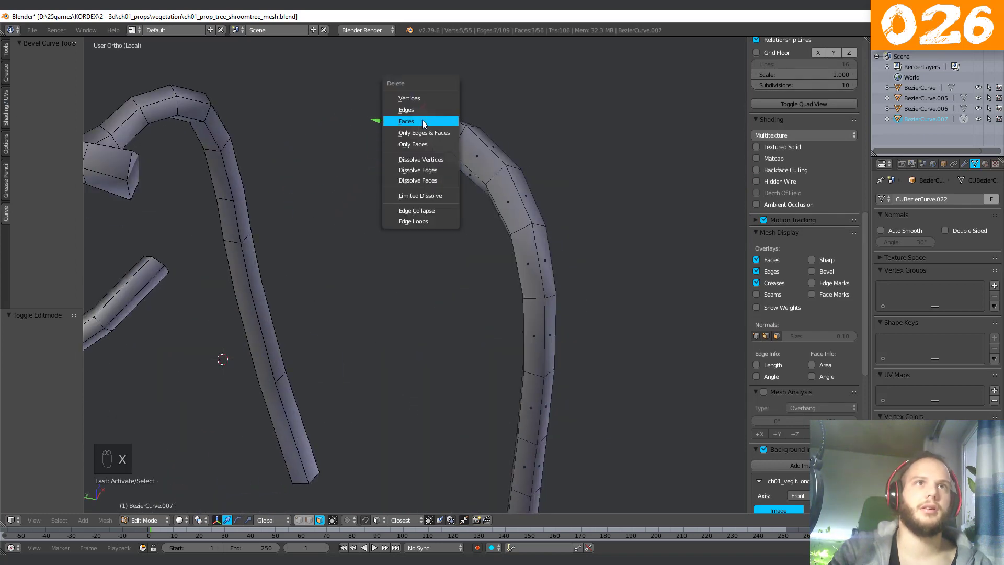
pyautogui.click(422, 123)
pyautogui.moveTo(338, 177); pyautogui.dragTo(457, 188, button='middle')
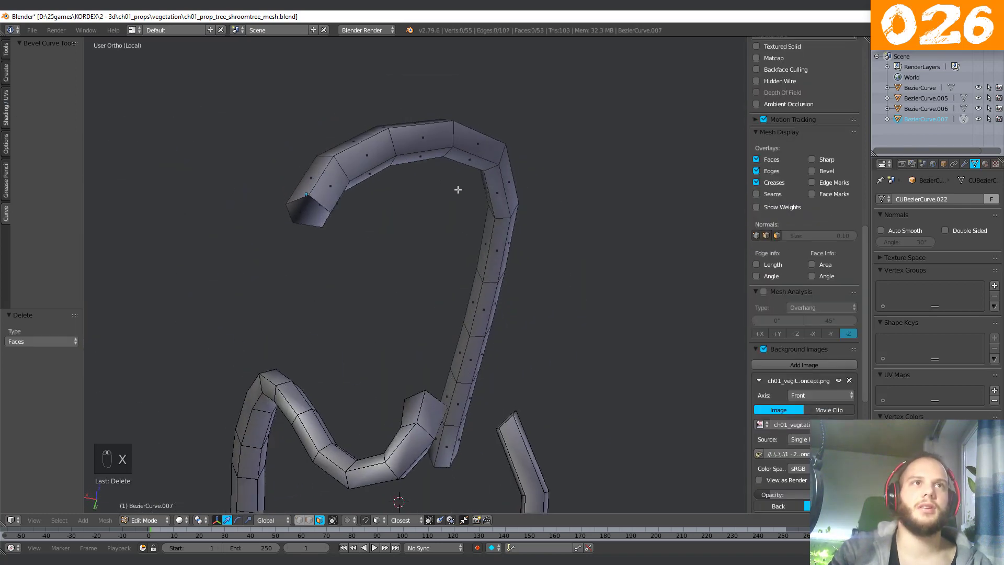
# Join the three thin stem objects into one mesh and open it for editing.
pyautogui.press('Tab')
pyautogui.scroll(-2, 332, 184)
pyautogui.moveTo(398, 228); pyautogui.dragTo(543, 265, button='middle')
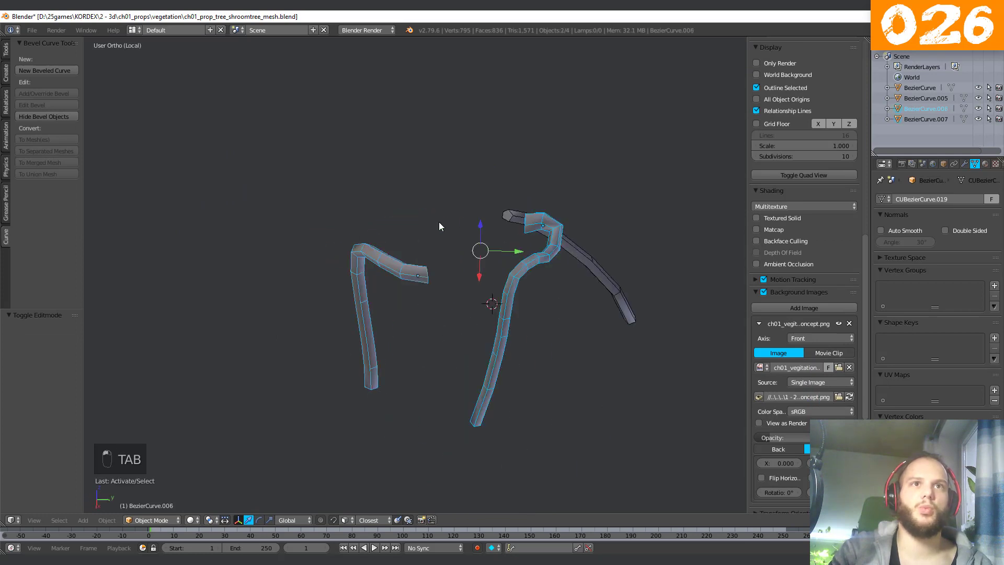
pyautogui.moveTo(439, 225); pyautogui.dragTo(463, 192, button='middle')
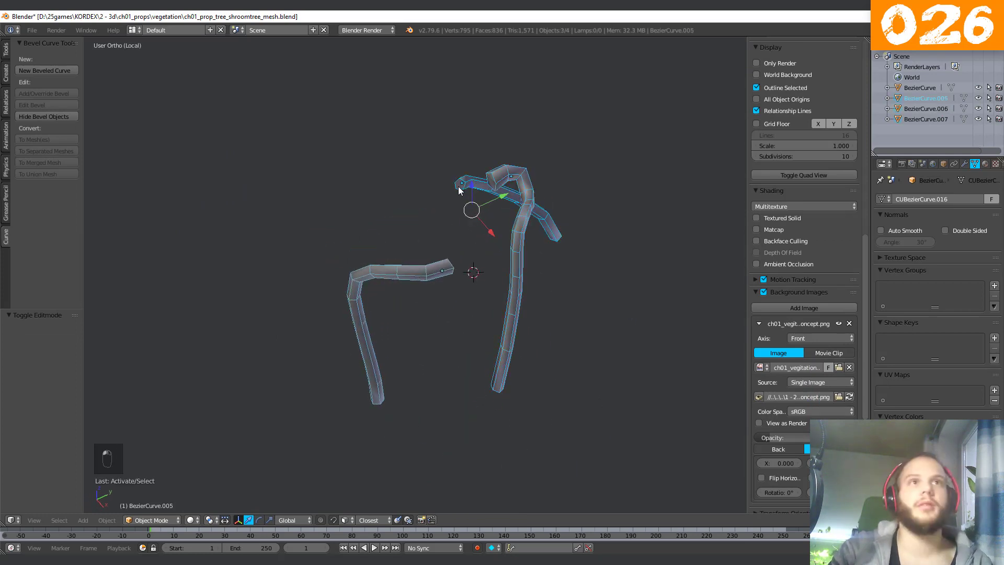
pyautogui.scroll(4, 406, 205)
pyautogui.moveTo(598, 155); pyautogui.dragTo(418, 237, button='middle')
pyautogui.press('Tab')
pyautogui.moveTo(269, 242); pyautogui.dragTo(275, 224, button='middle')
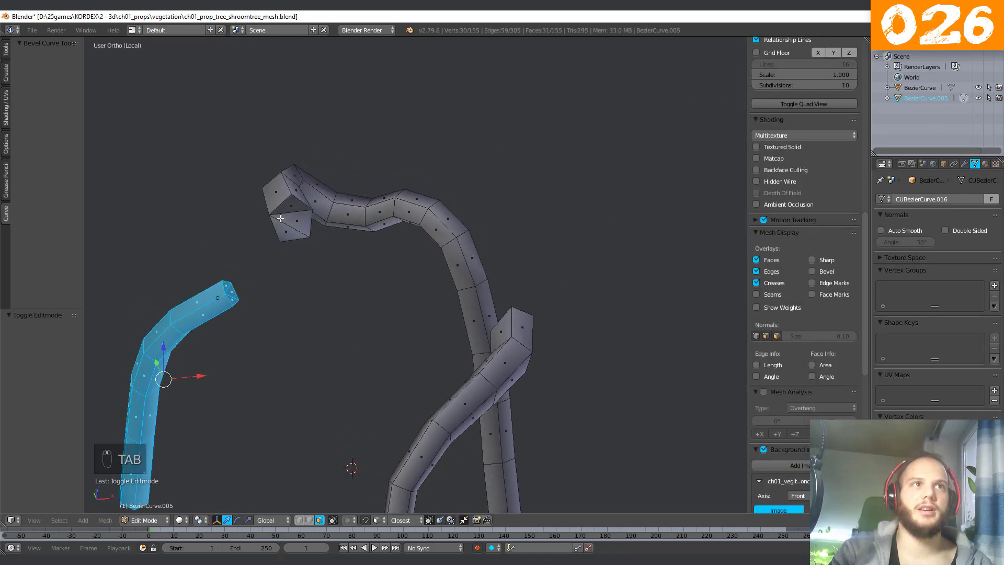
# Delete the three-face caps closing the upper ends of the two stems that are still capped there.
pyautogui.rightClick(289, 230)
pyautogui.keyDown('shift'); pyautogui.click(296, 208); pyautogui.keyUp('shift')
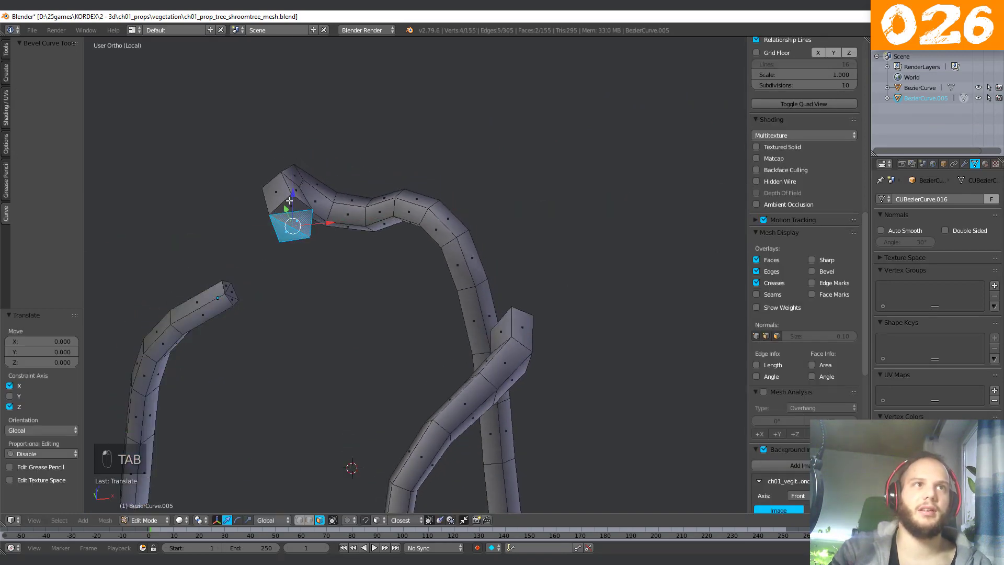
pyautogui.moveTo(295, 208); pyautogui.dragTo(357, 223, button='middle')
pyautogui.keyDown('shift'); pyautogui.scroll(1, 282, 246); pyautogui.keyUp('shift')
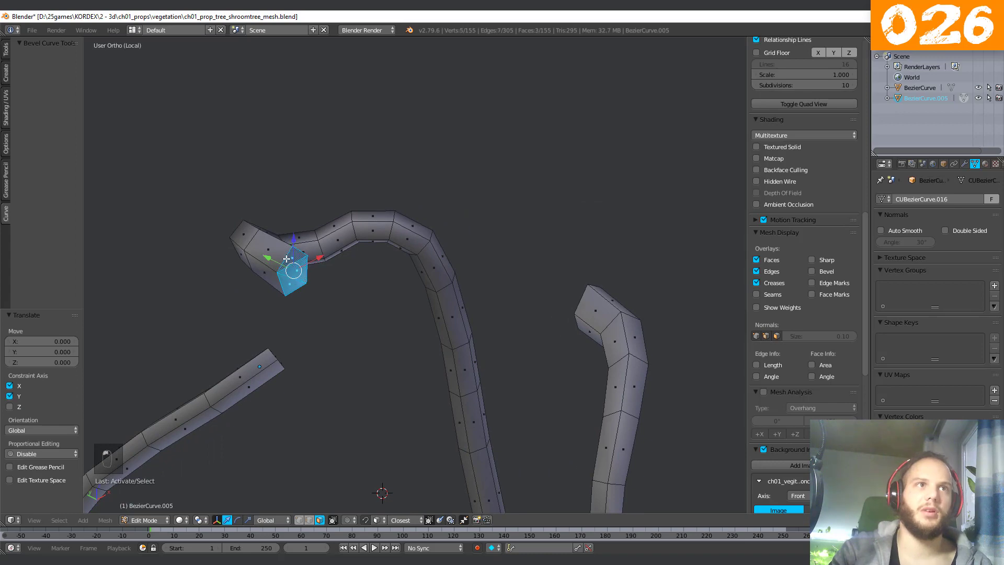
pyautogui.moveTo(286, 259); pyautogui.dragTo(360, 234, button='middle')
pyautogui.press('x')
pyautogui.click(473, 275)
pyautogui.scroll(-5, 473, 274)
pyautogui.scroll(4, 302, 256)
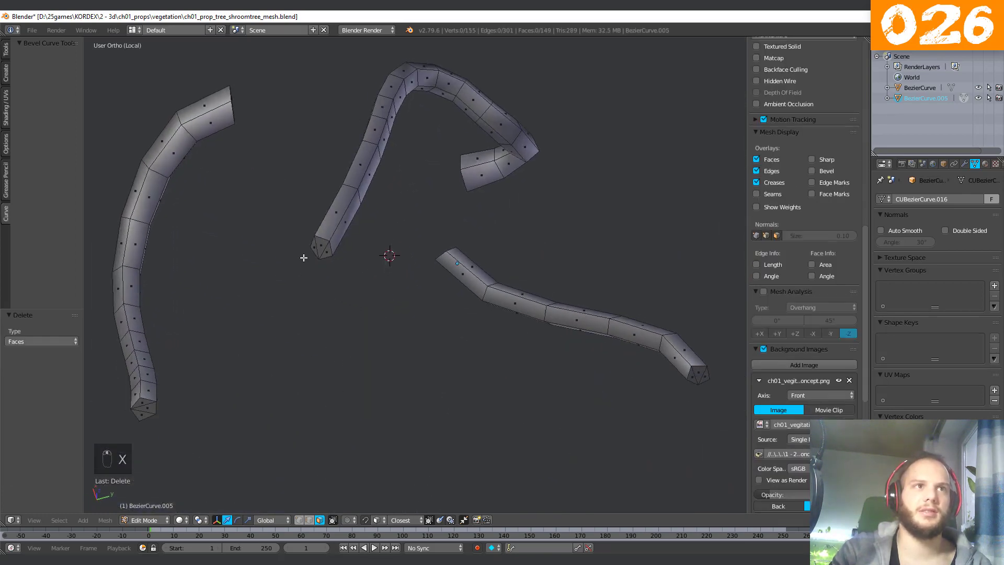
# Delete the cap faces on the lower ends of all three stems, then leave local view.
pyautogui.rightClick(319, 233)
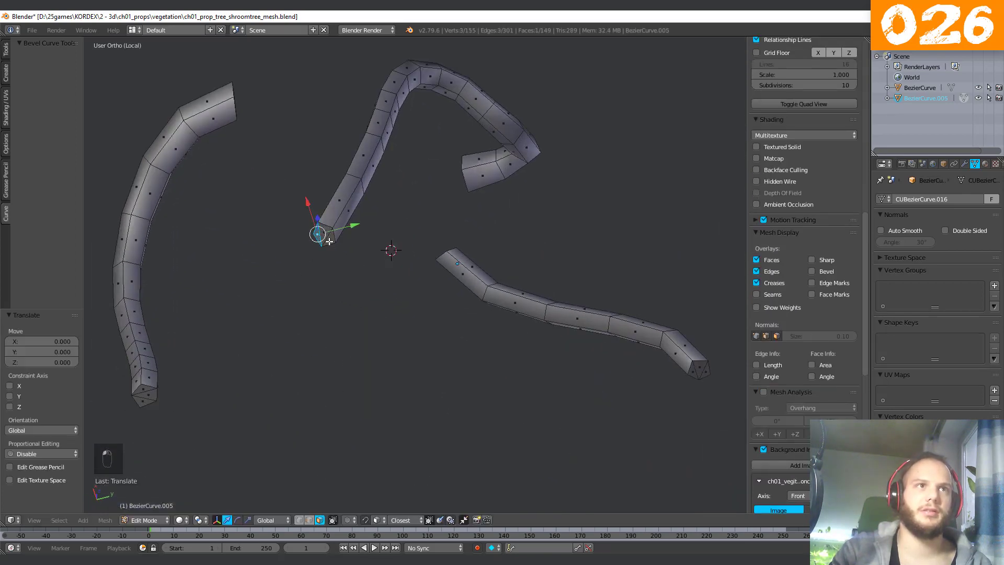
pyautogui.scroll(2, 291, 226)
pyautogui.scroll(2, 280, 223)
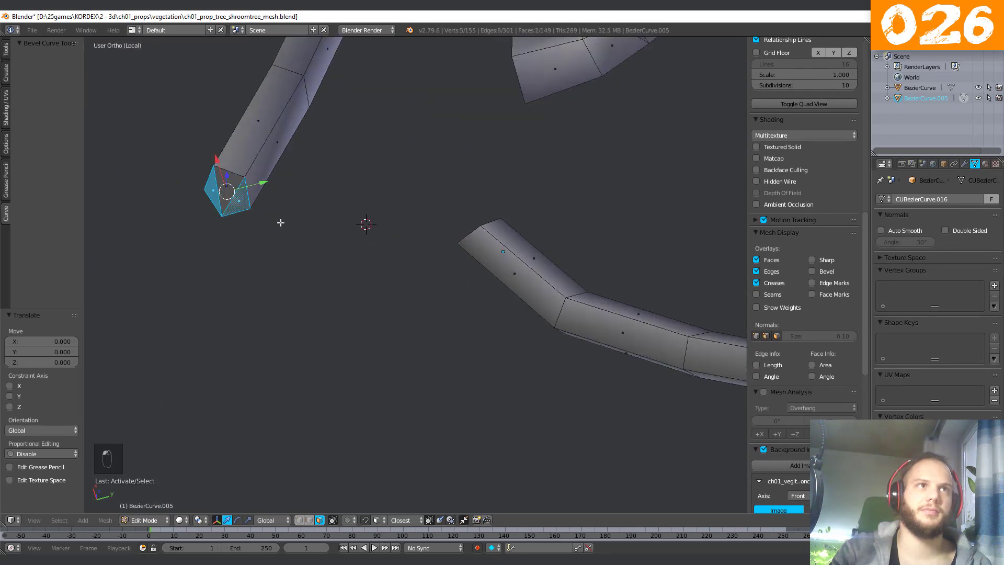
pyautogui.scroll(-4, 226, 209)
pyautogui.keyDown('shift'); pyautogui.moveTo(132, 385); pyautogui.dragTo(330, 324, button='middle'); pyautogui.keyUp('shift')
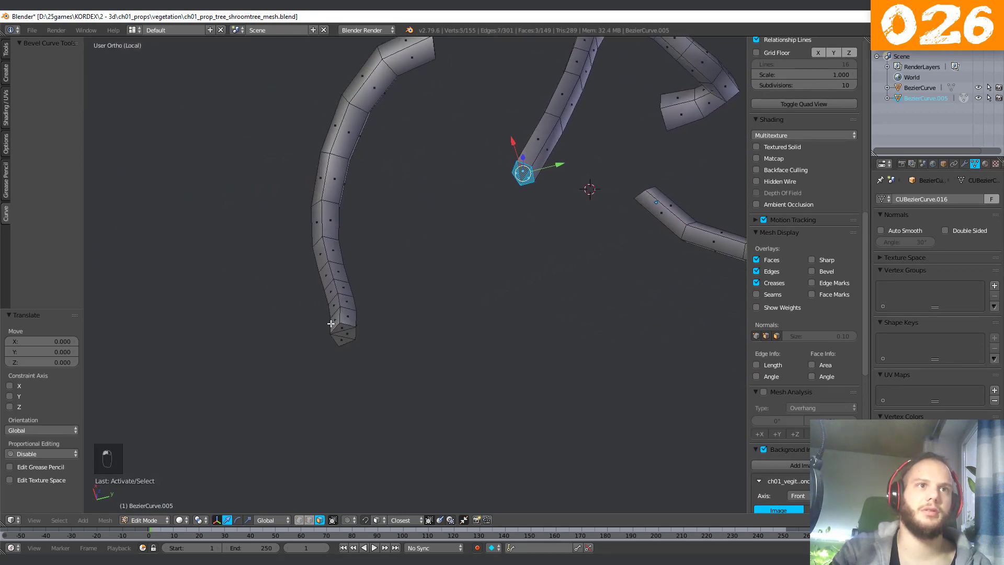
pyautogui.keyDown('shift'); pyautogui.rightClick(345, 337); pyautogui.keyUp('shift')
pyautogui.moveTo(587, 324); pyautogui.dragTo(404, 356, button='middle')
pyautogui.press('x')
pyautogui.click(496, 247)
pyautogui.press('KP_Divide')
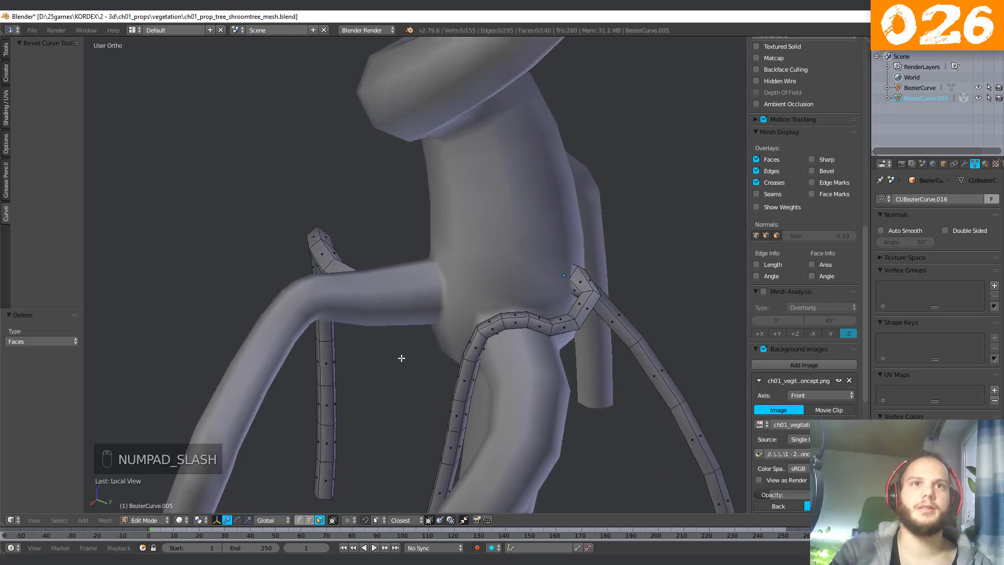
# Switch to Edge select mode and mark a seam along a lengthwise edge loop of the first stem.
pyautogui.moveTo(564, 357); pyautogui.dragTo(485, 312, button='middle')
pyautogui.hotkey('ctrl', 'Tab')
pyautogui.click(330, 228)
pyautogui.keyDown('alt'); pyautogui.rightClick(324, 230); pyautogui.keyUp('alt')
pyautogui.hotkey('ctrl', 'e')
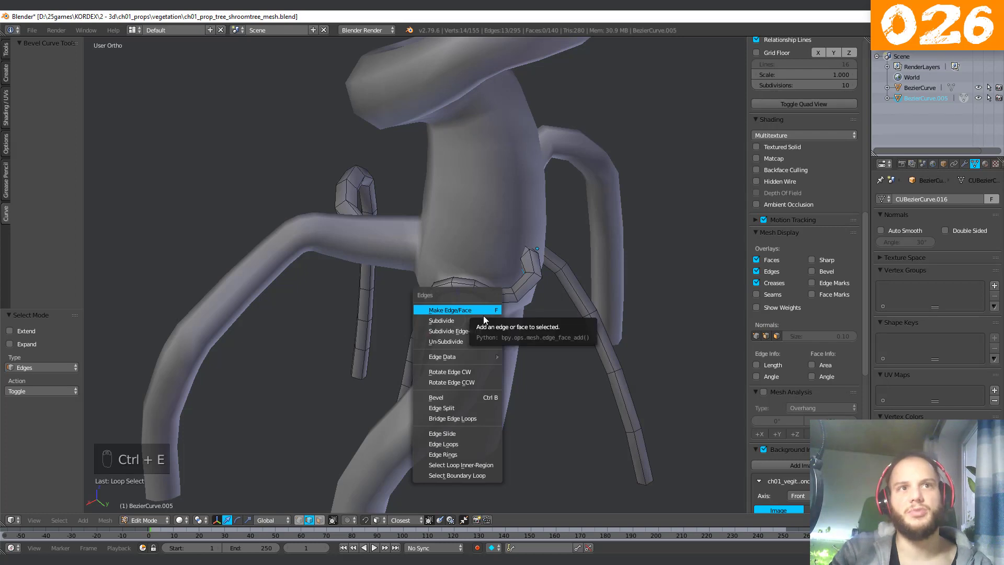
pyautogui.moveTo(460, 357)
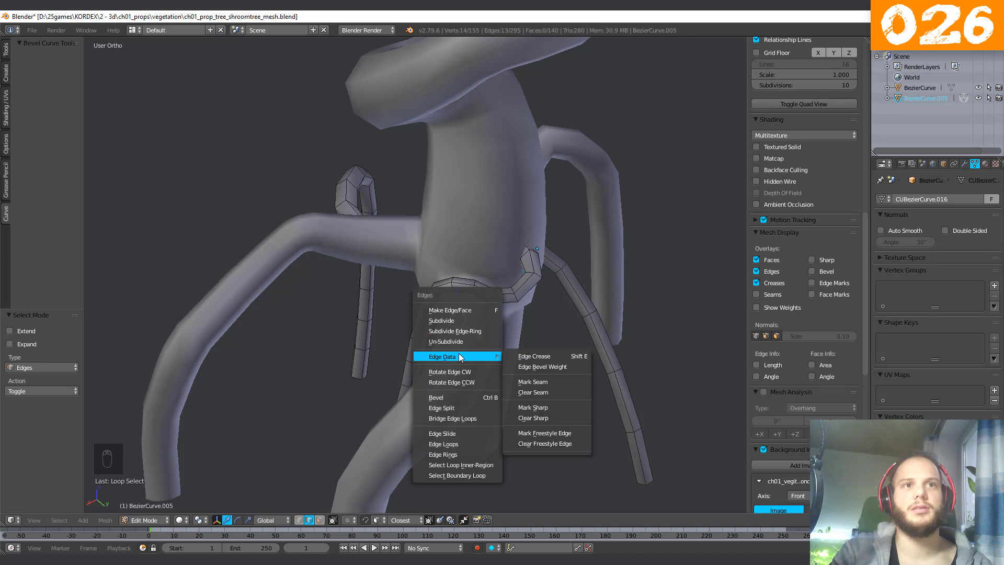
pyautogui.click(545, 386)
# Mark a seam along a lengthwise edge loop of the second stem.
pyautogui.moveTo(545, 385); pyautogui.dragTo(619, 166, button='middle')
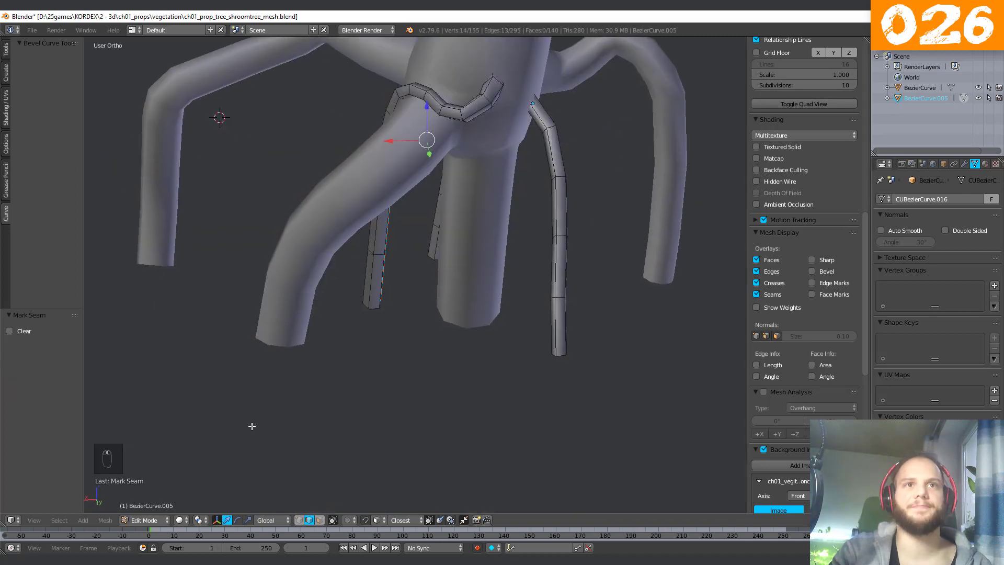
pyautogui.moveTo(517, 292); pyautogui.dragTo(302, 327, button='middle')
pyautogui.scroll(-15, 803, 262)
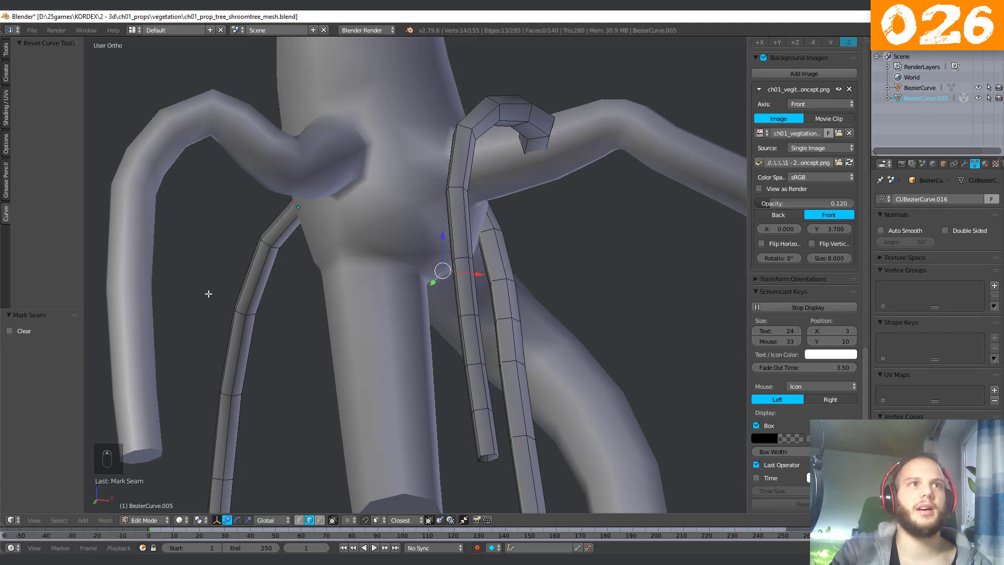
pyautogui.scroll(-3, 241, 251)
pyautogui.moveTo(280, 293); pyautogui.dragTo(149, 430, button='middle')
pyautogui.hotkey('ctrl', 'e')
pyautogui.moveTo(373, 360)
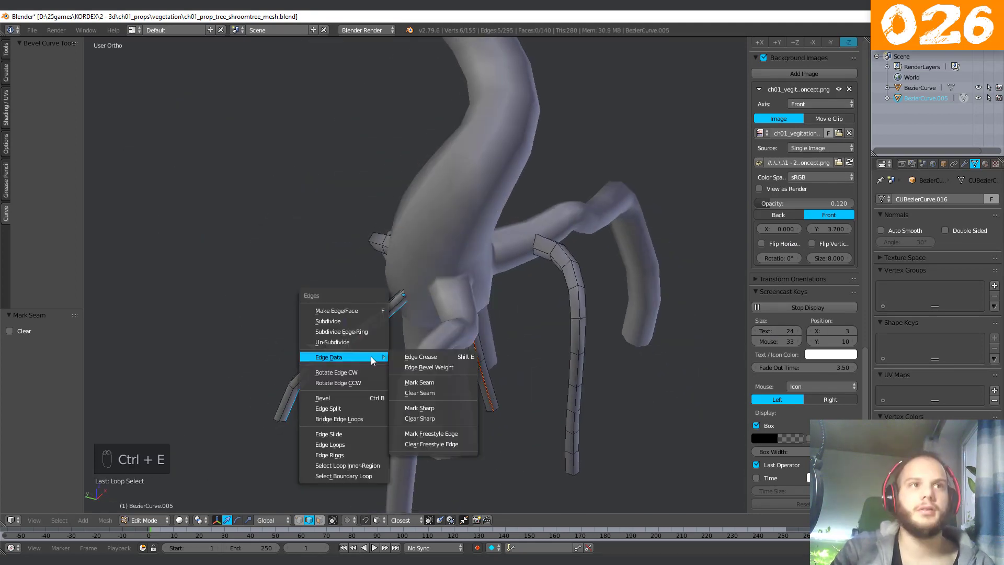
pyautogui.click(428, 386)
# Mark a seam along a lengthwise edge loop of the third stem, then return to Object Mode and deselect everything.
pyautogui.moveTo(427, 385); pyautogui.dragTo(281, 205, button='middle')
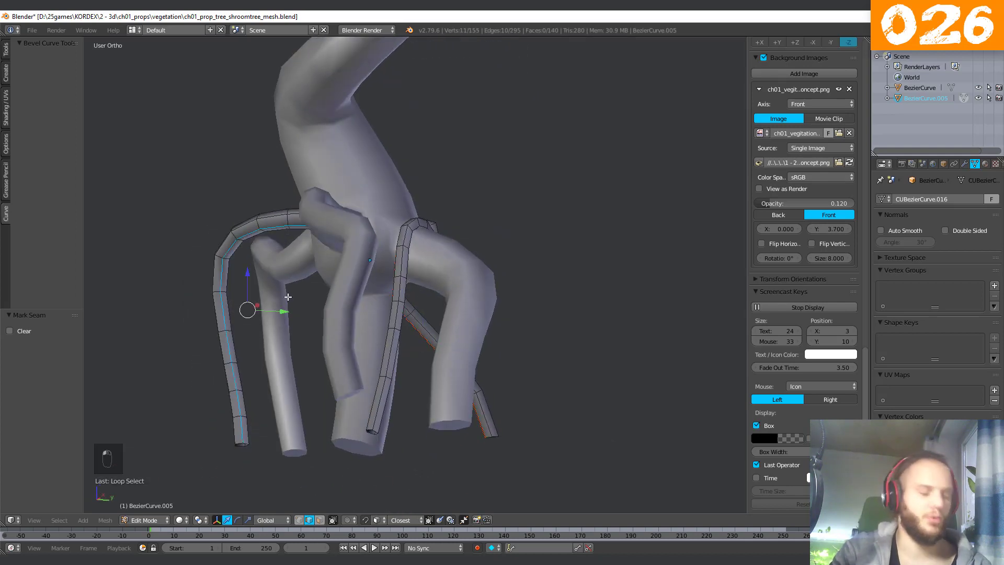
pyautogui.hotkey('ctrl', 'e')
pyautogui.moveTo(291, 304)
pyautogui.click(358, 331)
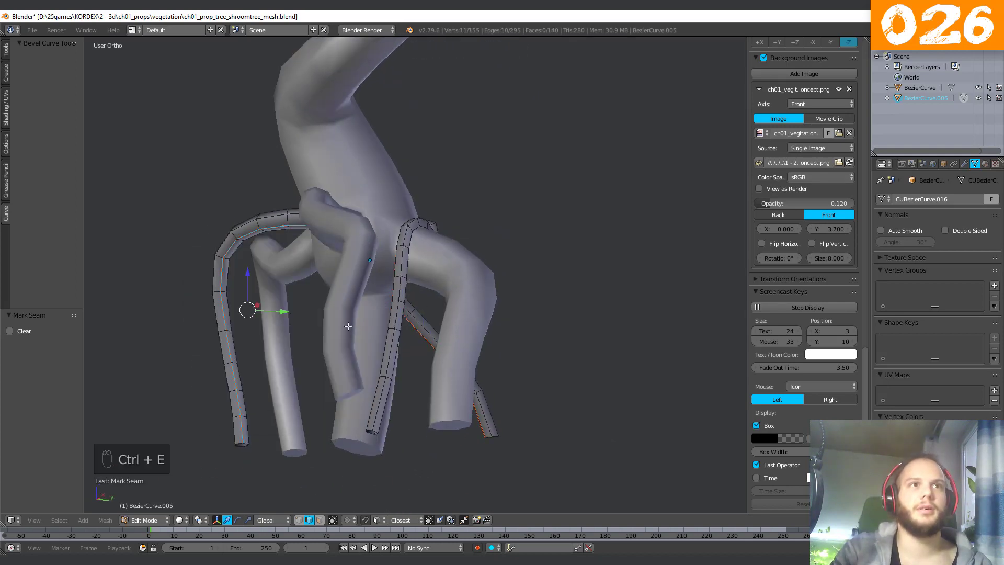
pyautogui.moveTo(347, 330); pyautogui.dragTo(439, 322, button='middle')
pyautogui.press('Tab')
pyautogui.press('a')
pyautogui.press('a')
# Open the tree trunk mesh for editing in Face select mode.
pyautogui.moveTo(372, 334); pyautogui.dragTo(475, 334, button='middle')
pyautogui.scroll(5, 476, 334)
pyautogui.scroll(-5, 443, 333)
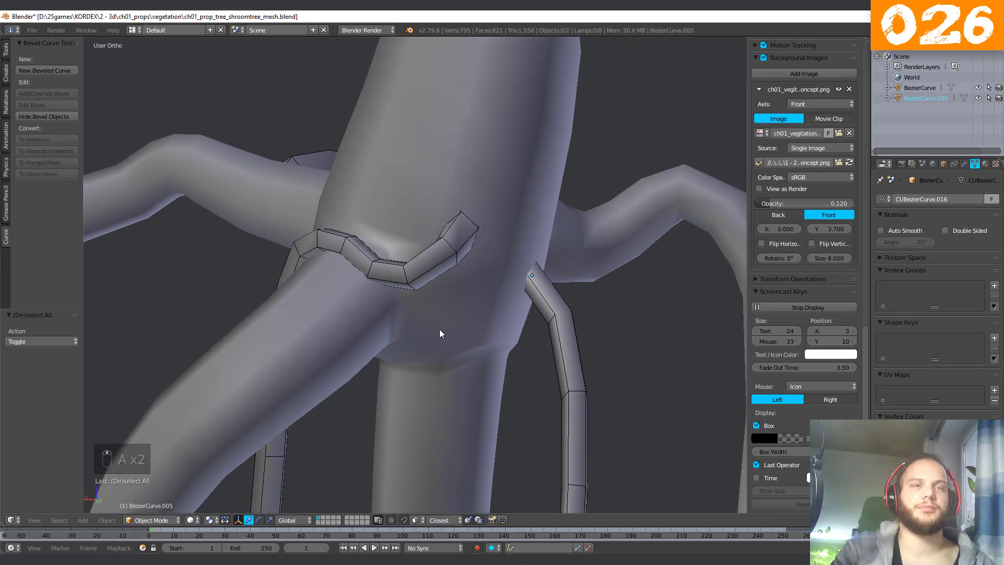
pyautogui.rightClick(418, 339)
pyautogui.press('Tab')
pyautogui.moveTo(257, 392); pyautogui.dragTo(420, 368, button='middle')
pyautogui.hotkey('ctrl', 'Tab')
pyautogui.click(403, 373)
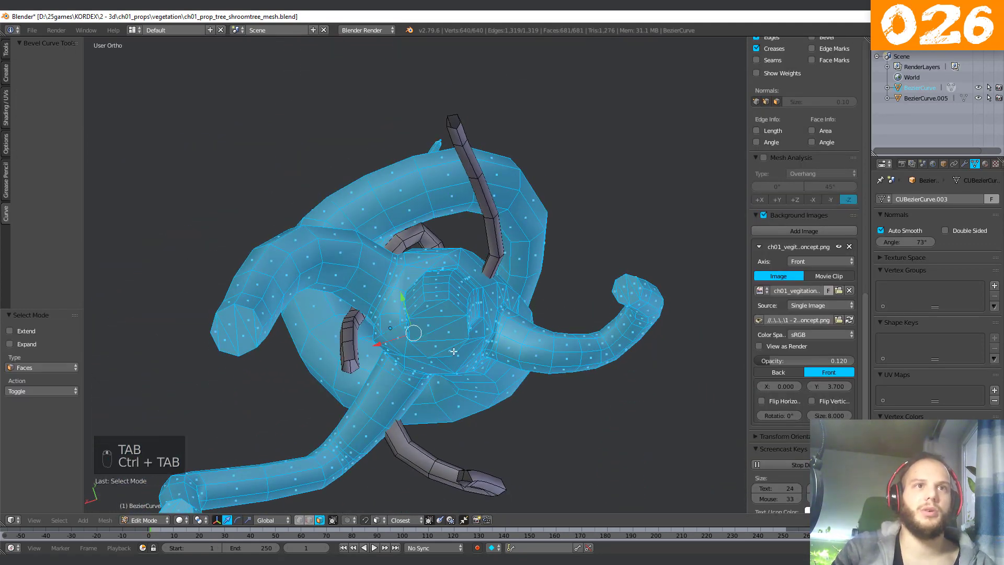
# Delete the six-face caps at the bottom of the trunk's central root and at the end of the neighbouring curved root.
pyautogui.rightClick(424, 360)
pyautogui.scroll(3, 436, 394)
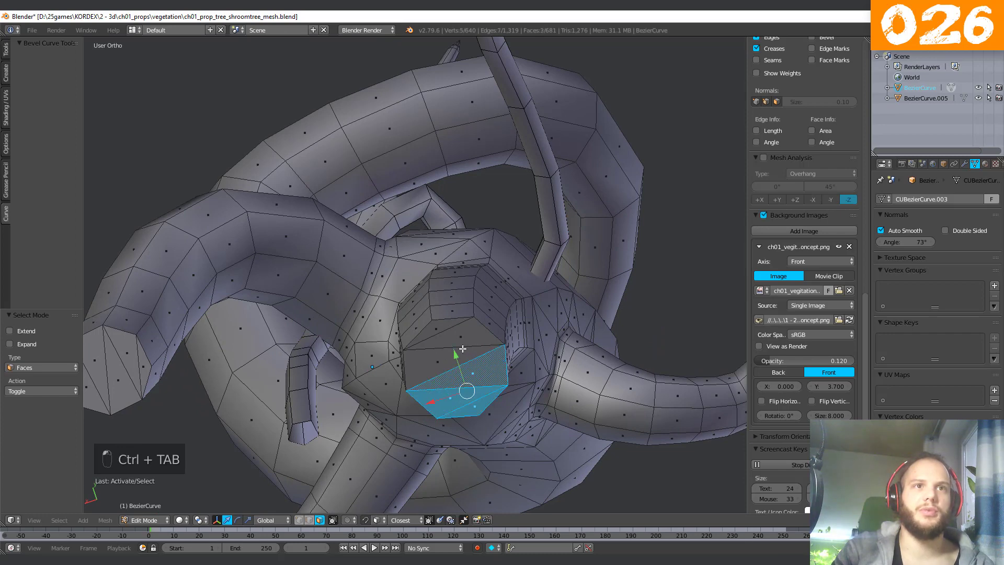
pyautogui.scroll(-4, 436, 326)
pyautogui.moveTo(437, 326); pyautogui.dragTo(475, 340, button='middle')
pyautogui.scroll(2, 257, 398)
pyautogui.keyDown('shift'); pyautogui.moveTo(287, 360); pyautogui.dragTo(310, 364, button='middle'); pyautogui.keyUp('shift')
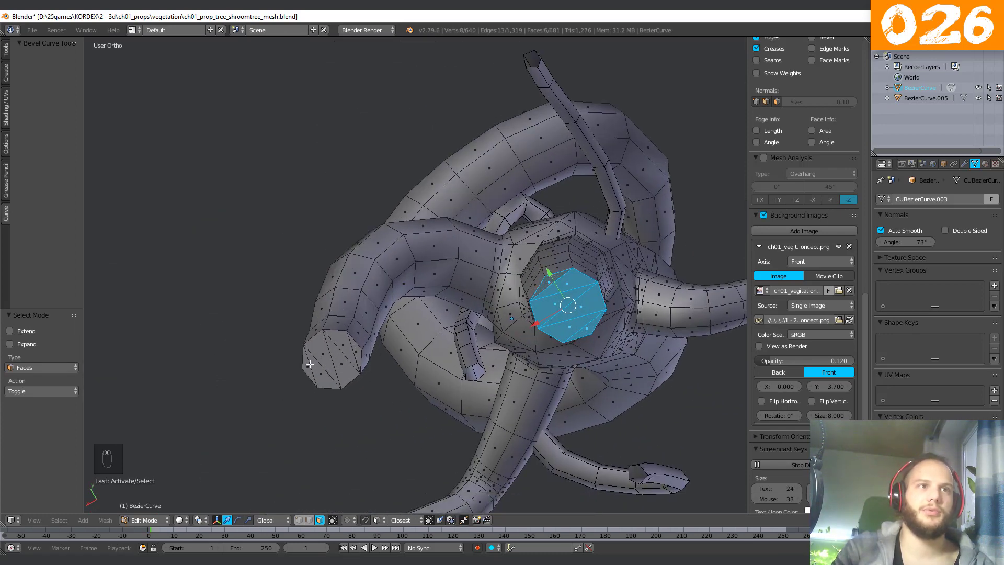
pyautogui.press('x')
pyautogui.click(356, 349)
# Delete the six faces capping the lower end of the next thick side root.
pyautogui.moveTo(356, 349); pyautogui.dragTo(385, 353, button='middle')
pyautogui.scroll(2, 223, 397)
pyautogui.scroll(5, 409, 347)
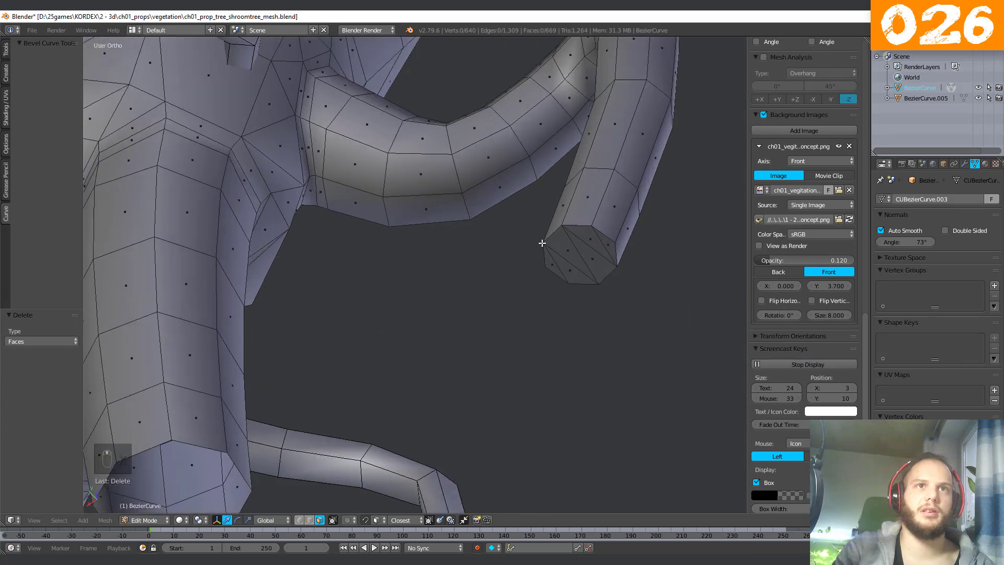
pyautogui.click(554, 264)
pyautogui.keyDown('shift'); pyautogui.click(580, 274); pyautogui.keyUp('shift')
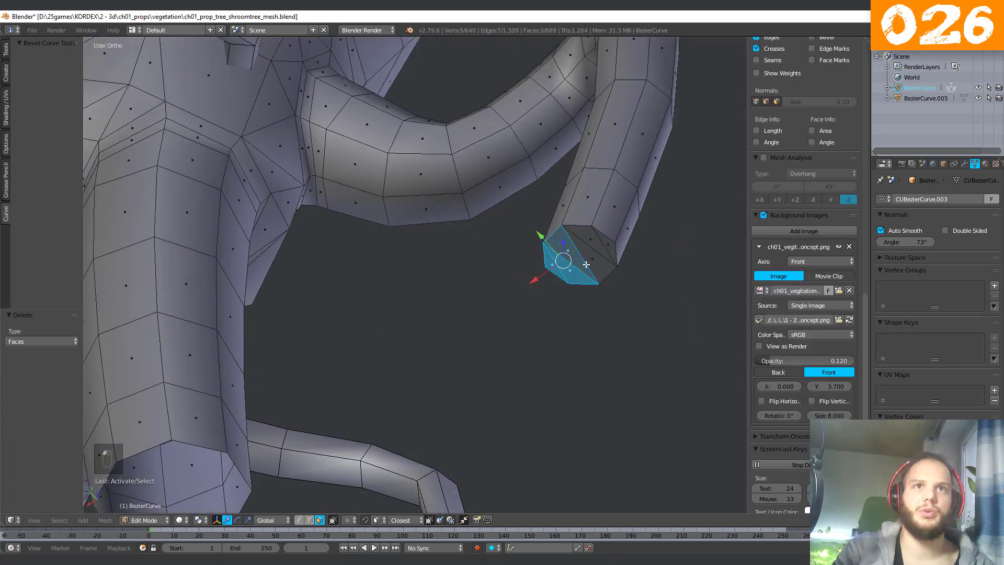
pyautogui.press('x')
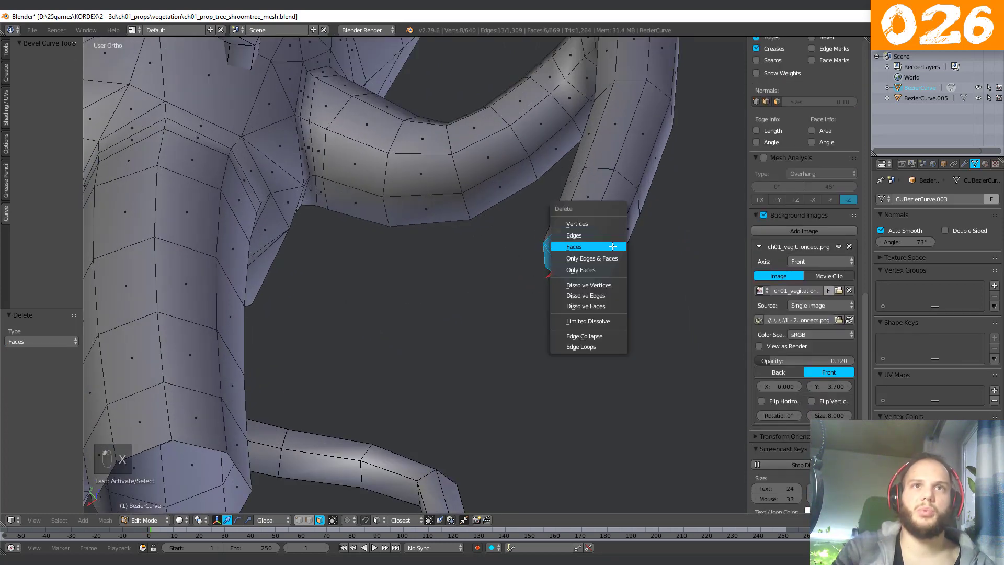
pyautogui.click(613, 246)
# Delete the six cap faces on the end of the last closed thick root, the one with the sharp bend.
pyautogui.scroll(-4, 612, 246)
pyautogui.moveTo(612, 247); pyautogui.dragTo(368, 319, button='middle')
pyautogui.scroll(3, 352, 399)
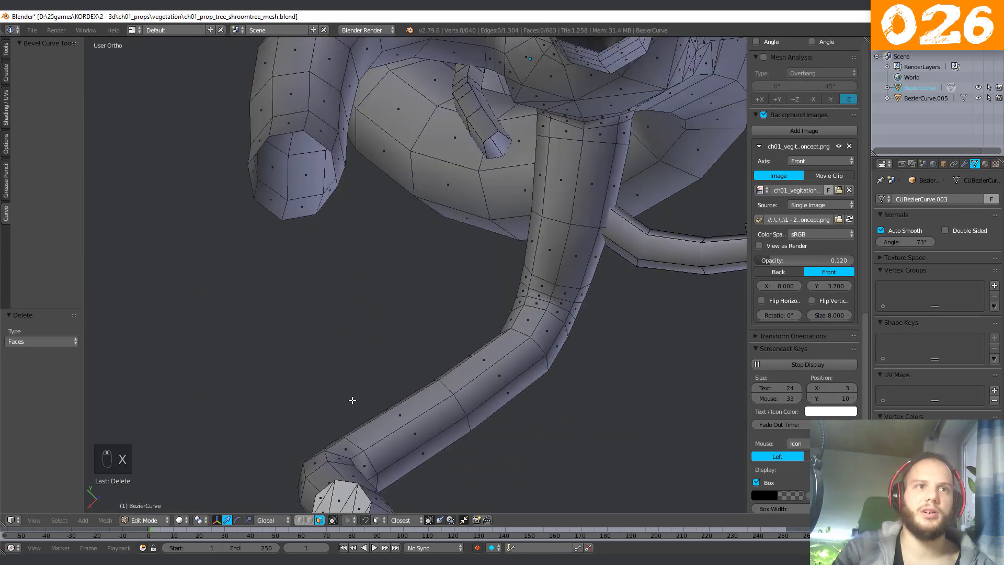
pyautogui.moveTo(351, 399); pyautogui.dragTo(321, 312, button='middle')
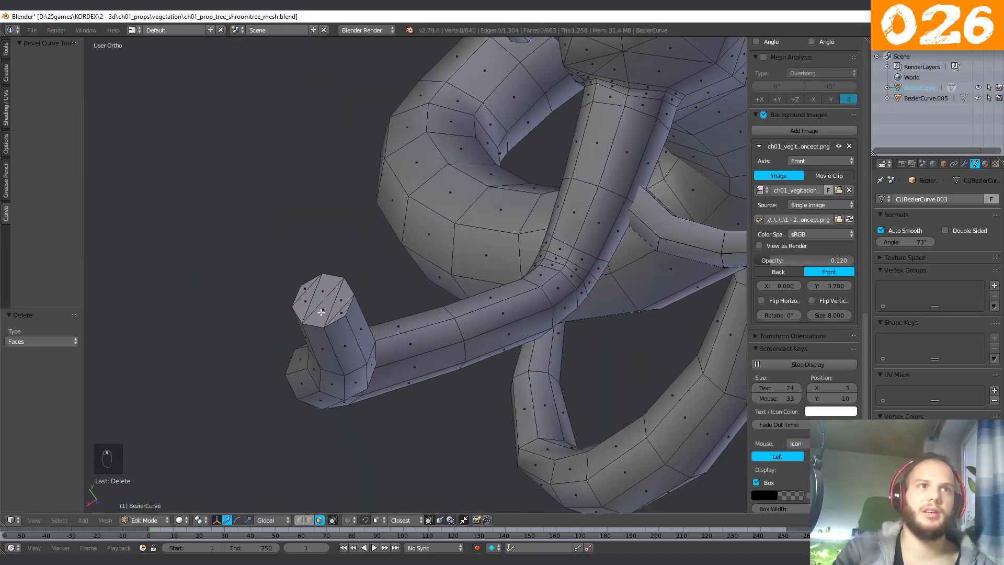
pyautogui.click(304, 288)
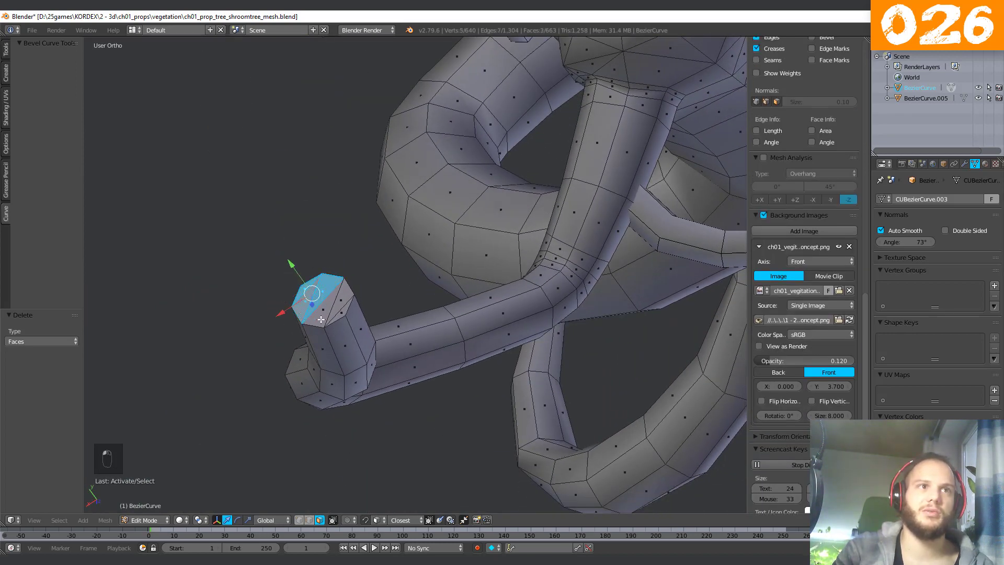
pyautogui.press('x')
pyautogui.click(343, 312)
# Return to Object Mode and select the joined stems object.
pyautogui.scroll(-4, 343, 313)
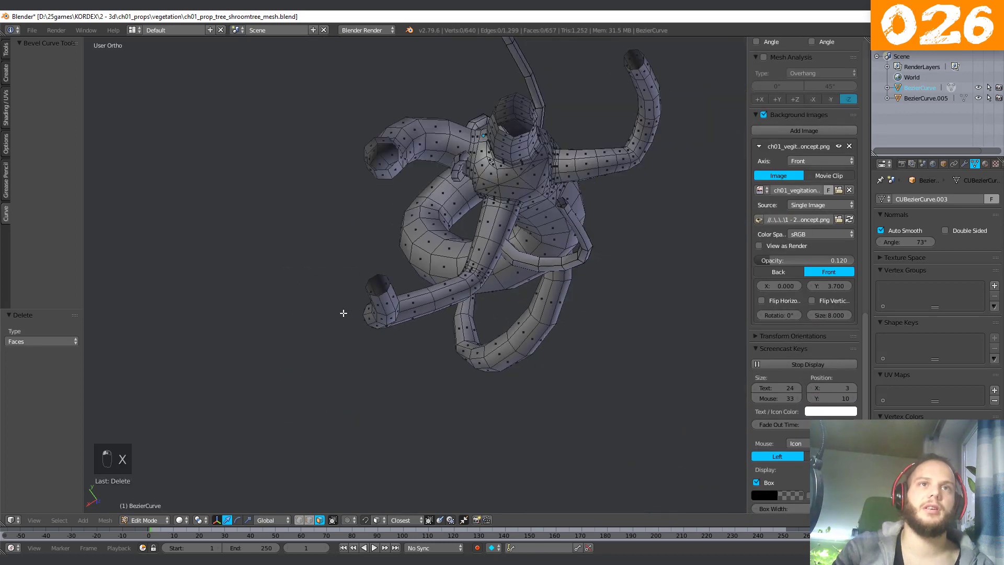
pyautogui.moveTo(504, 228); pyautogui.dragTo(567, 343, button='middle')
pyautogui.scroll(4, 566, 343)
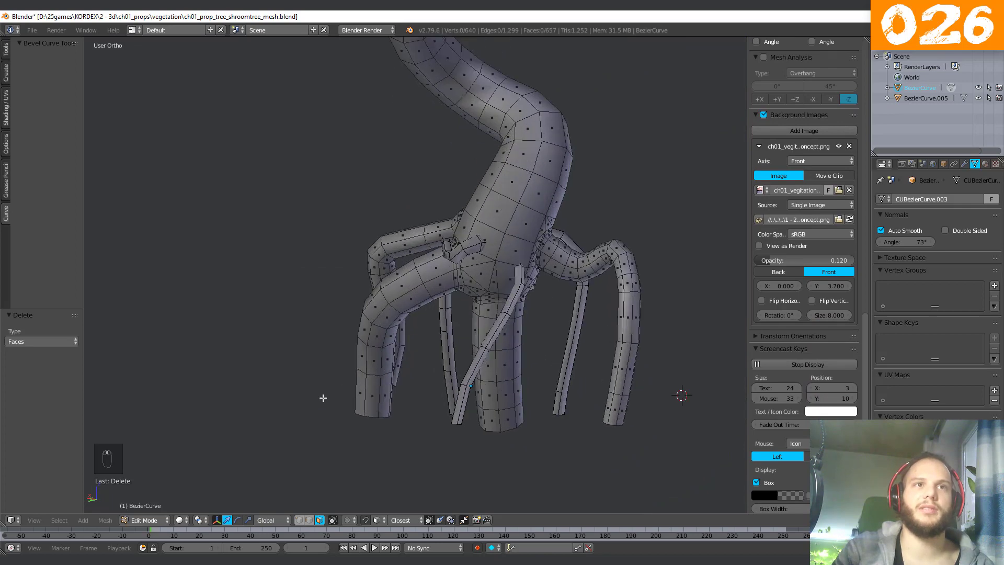
pyautogui.moveTo(519, 279); pyautogui.dragTo(239, 344, button='middle')
pyautogui.press('Tab')
pyautogui.scroll(3, 241, 344)
pyautogui.scroll(-4, 310, 294)
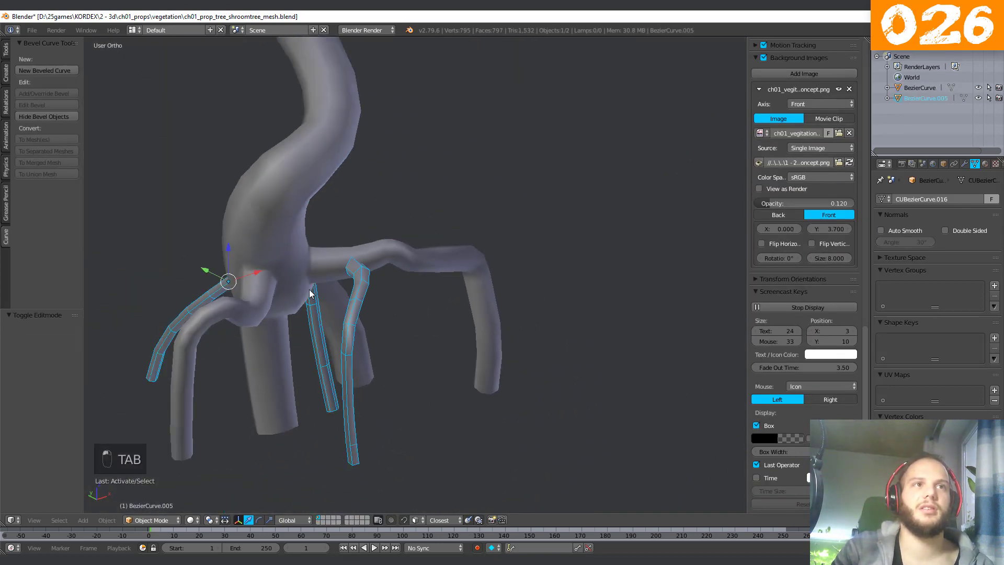
pyautogui.moveTo(309, 293); pyautogui.dragTo(122, 390, button='middle')
pyautogui.rightClick(431, 329)
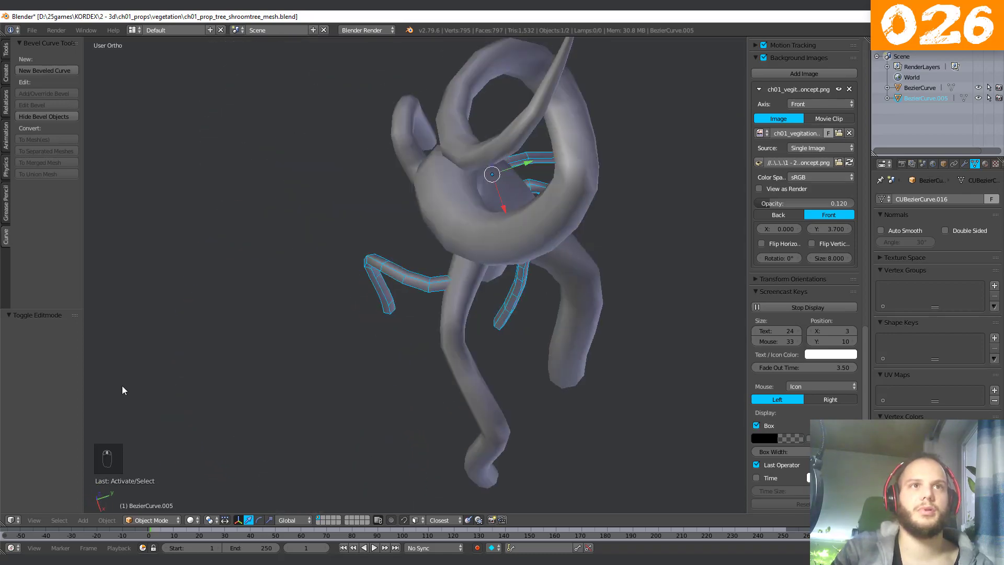
# Switch to a perspective close-up of a stem's upper end at the trunk and edit the stems in Vertex select mode.
pyautogui.scroll(5, 420, 306)
pyautogui.moveTo(456, 306); pyautogui.dragTo(221, 313, button='middle')
pyautogui.press('KP_8')
pyautogui.scroll(-5, 462, 321)
pyautogui.scroll(4, 268, 365)
pyautogui.press('KP_5')
pyautogui.scroll(-2, 238, 329)
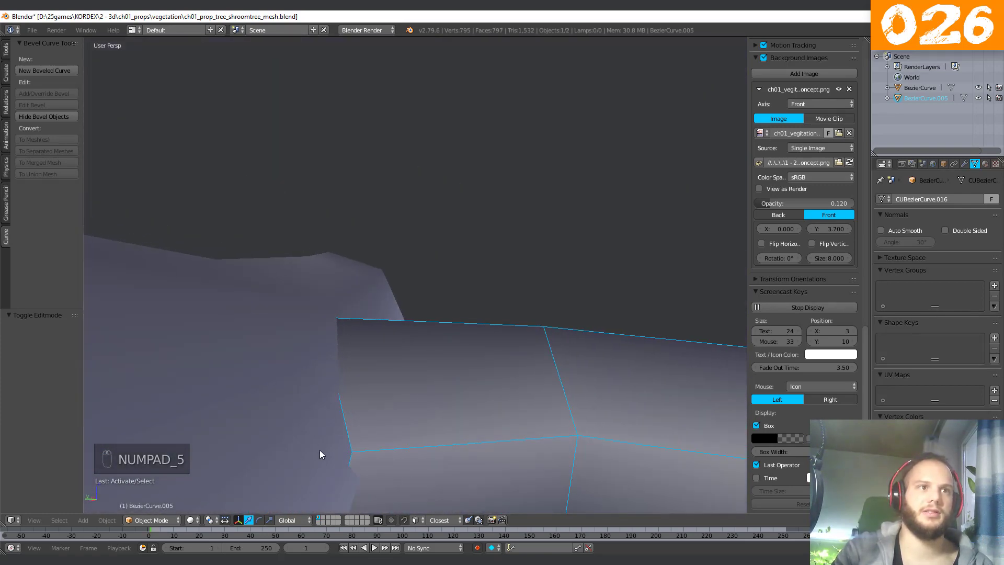
pyautogui.hotkey('ctrl', 'Tab')
pyautogui.hotkey('ctrl', 'Tab')
pyautogui.press('Tab')
pyautogui.press('Tab')
pyautogui.hotkey('ctrl', 'Tab')
pyautogui.click(283, 418)
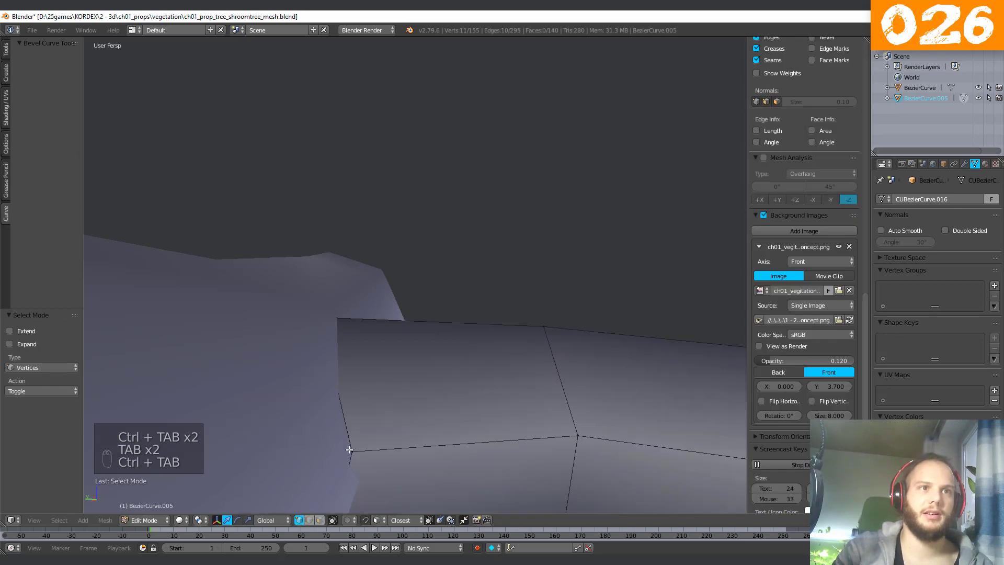
# Slide rim vertices of the first stem's open upper end along their edges to fit it to the trunk.
pyautogui.rightClick(349, 450)
pyautogui.press('g')
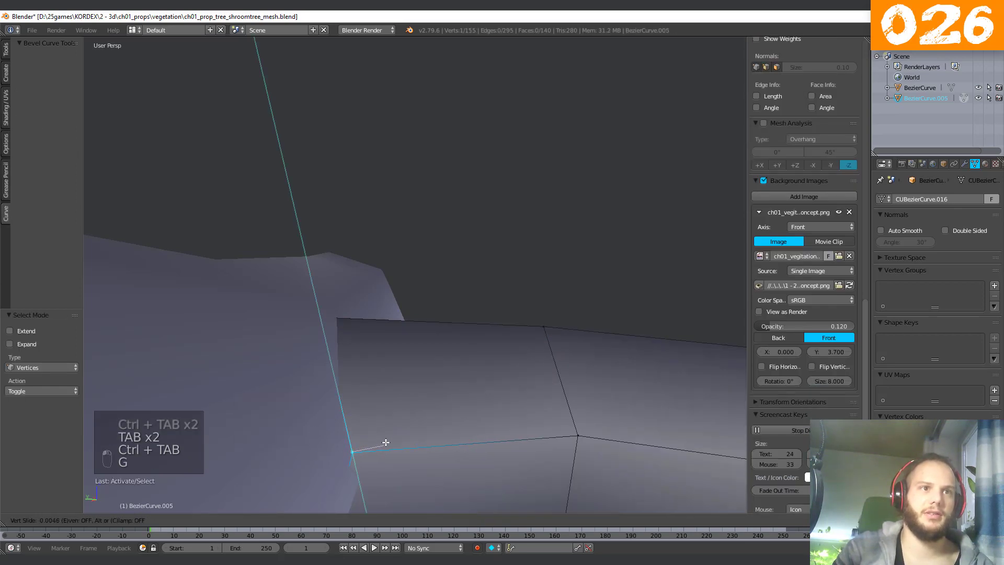
pyautogui.rightClick(351, 450)
pyautogui.moveTo(351, 450); pyautogui.dragTo(334, 461, button='middle')
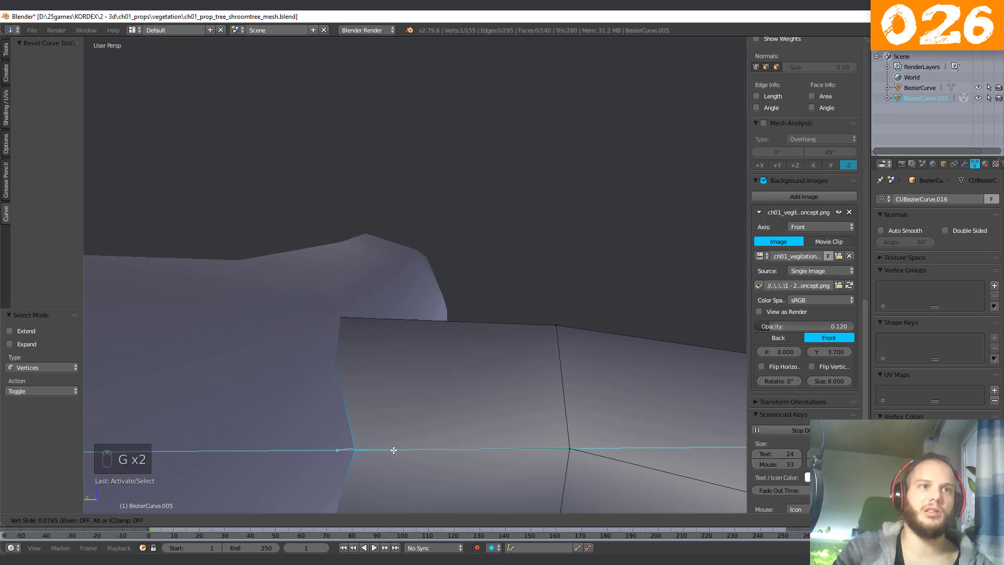
pyautogui.click(354, 466)
pyautogui.moveTo(324, 443); pyautogui.dragTo(412, 432, button='middle')
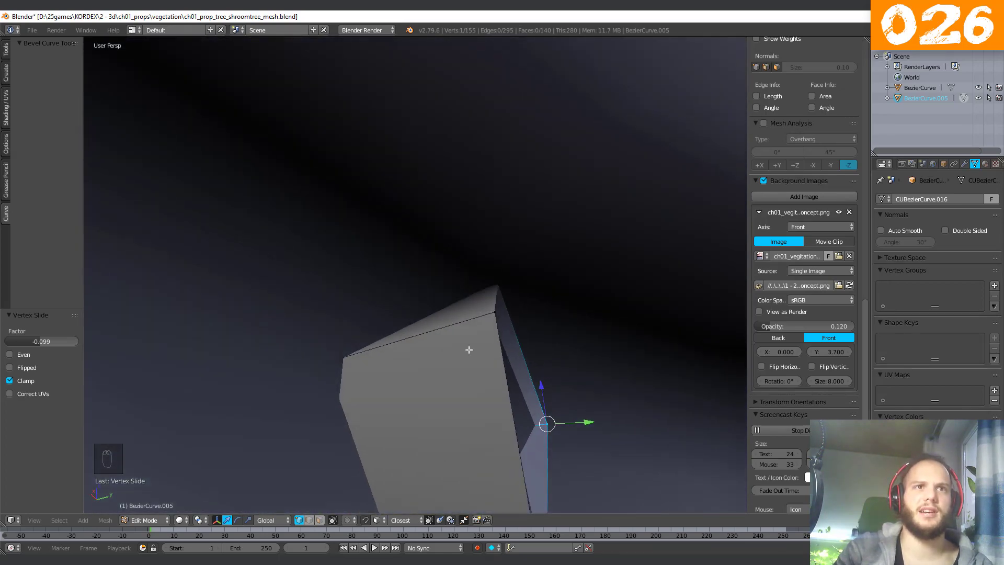
pyautogui.press('g')
pyautogui.press('g')
pyautogui.click(385, 365)
# From inside the trunk, shorten a protruding stem end by sliding one rim vertex along its edge by a factor of 0.487.
pyautogui.moveTo(475, 442); pyautogui.dragTo(454, 255, button='middle')
pyautogui.press('g')
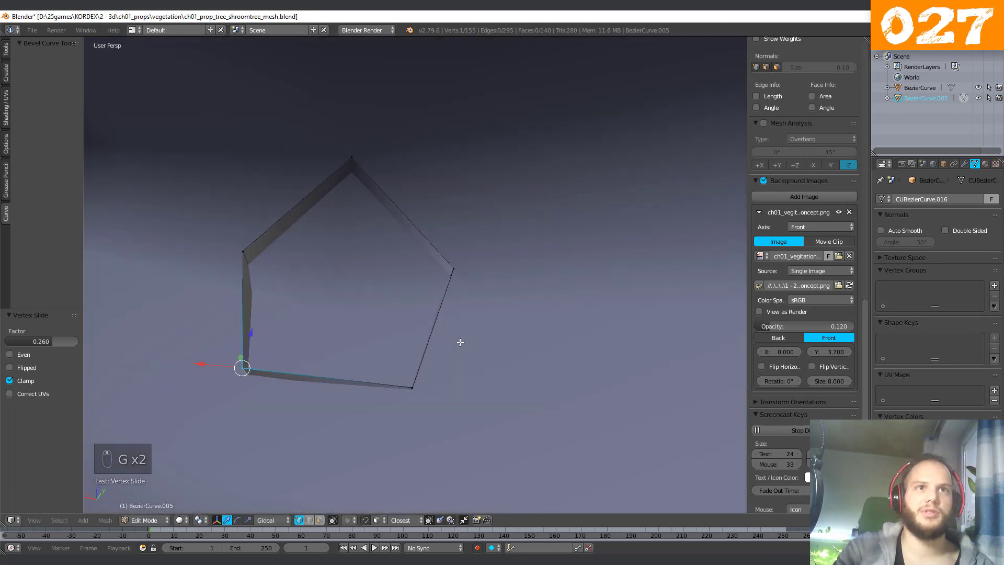
pyautogui.moveTo(460, 343); pyautogui.dragTo(319, 343, button='middle')
pyautogui.moveTo(499, 364); pyautogui.dragTo(459, 361, button='middle')
pyautogui.scroll(5, 459, 361)
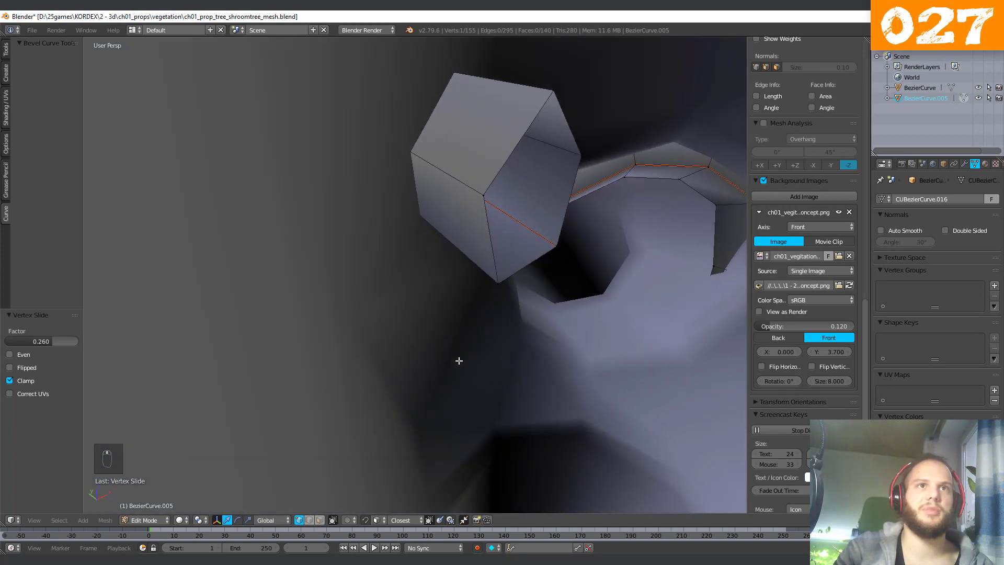
pyautogui.moveTo(529, 244); pyautogui.dragTo(502, 323, button='middle')
pyautogui.click(431, 372)
pyautogui.press('g')
pyautogui.press('g')
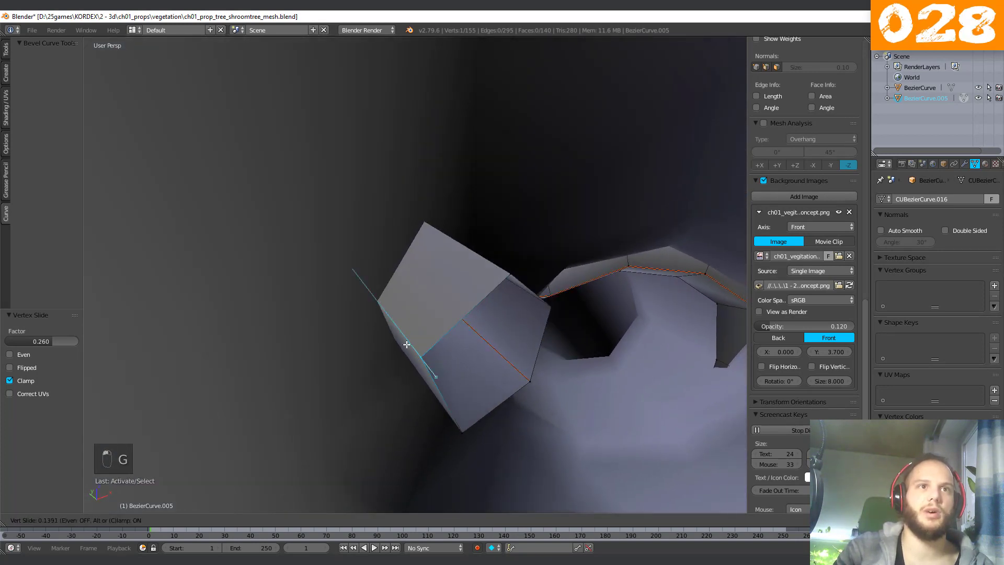
pyautogui.click(381, 325)
# Slide another rim vertex of the same protruding stem end toward the trunk wall by a factor of 0.659.
pyautogui.moveTo(538, 280); pyautogui.dragTo(305, 312, button='middle')
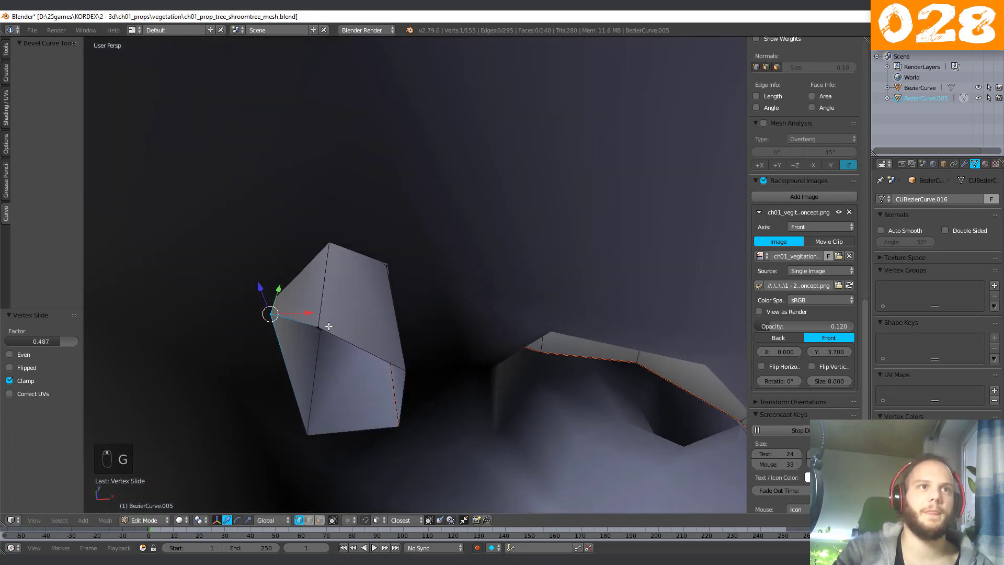
pyautogui.press('g')
pyautogui.press('g')
pyautogui.click(511, 340)
# Slide a protruding rim vertex on the next stem's end fully along its edge, with a factor of 1.000.
pyautogui.scroll(4, 445, 326)
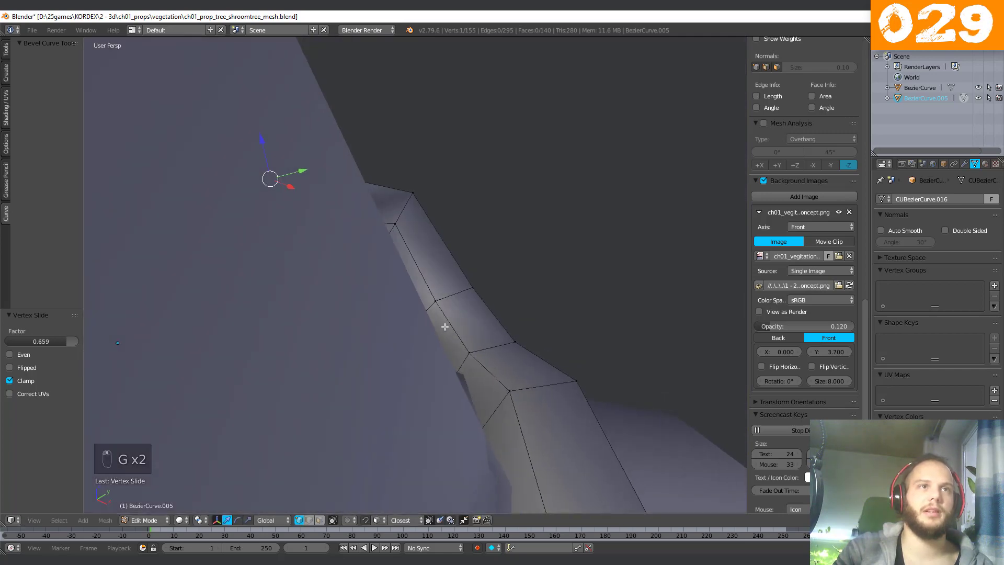
pyautogui.moveTo(445, 327); pyautogui.dragTo(415, 369, button='middle')
pyautogui.rightClick(402, 358)
pyautogui.press('g')
pyautogui.press('g')
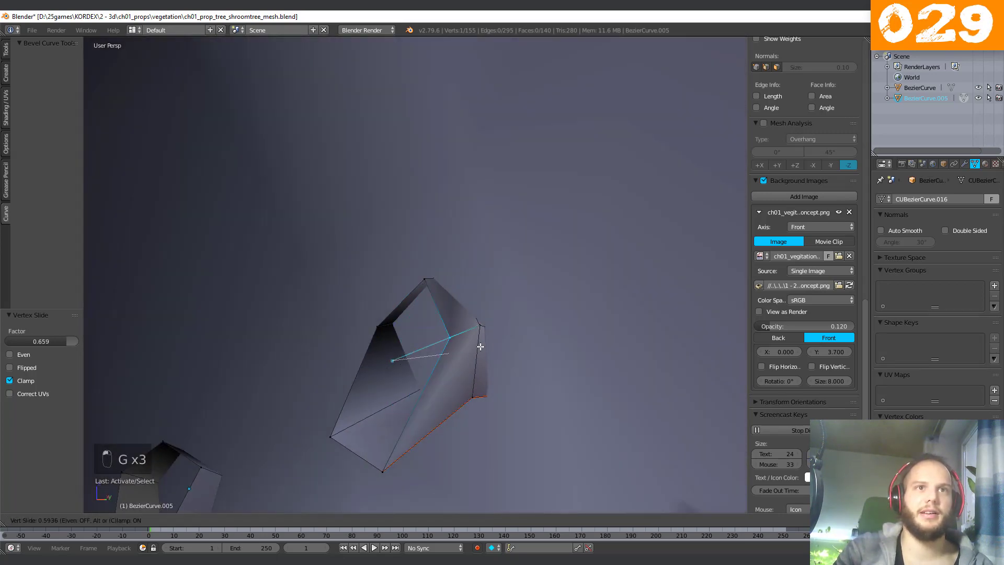
pyautogui.click(522, 340)
# Slide two more rim vertices of this stem's end toward the trunk surface, by factors of 1.000 and 0.784.
pyautogui.moveTo(522, 340); pyautogui.dragTo(412, 189, button='middle')
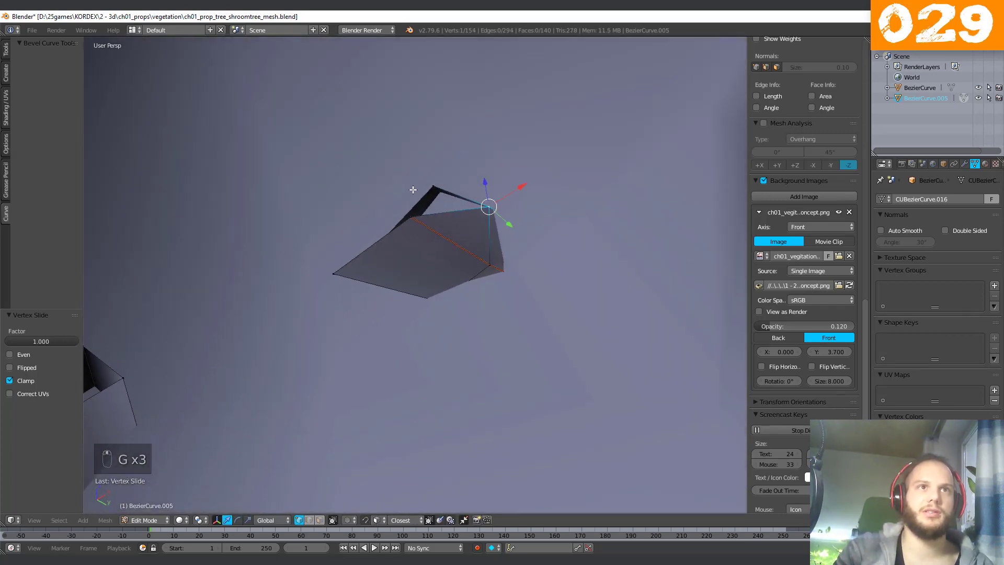
pyautogui.rightClick(421, 214)
pyautogui.press('g')
pyautogui.press('g')
pyautogui.click(544, 293)
pyautogui.scroll(4, 467, 303)
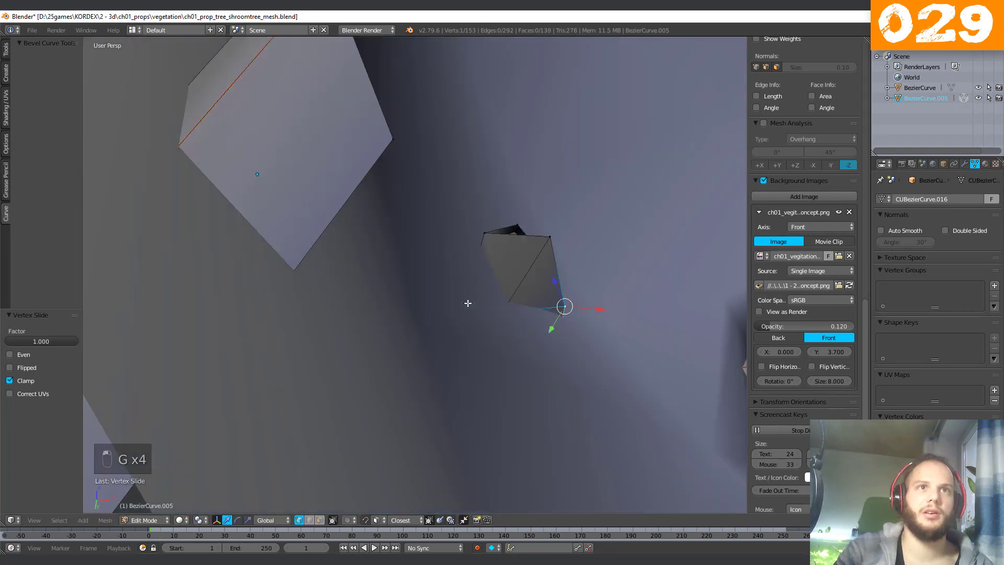
pyautogui.press('g')
pyautogui.press('g')
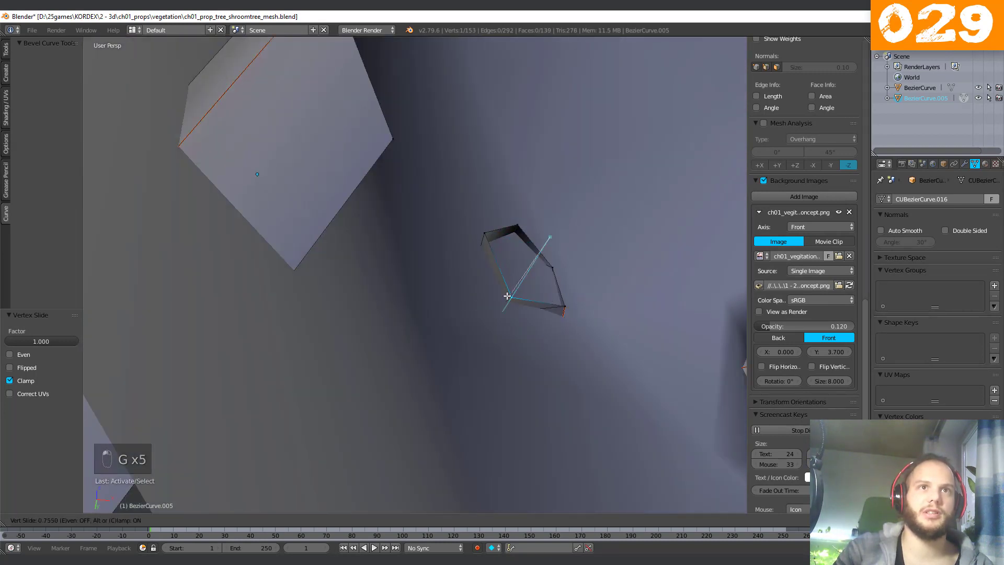
pyautogui.click(506, 297)
# Examine the remaining stem ends from inside and outside the trunk to check how they meet its surface.
pyautogui.scroll(-5, 484, 261)
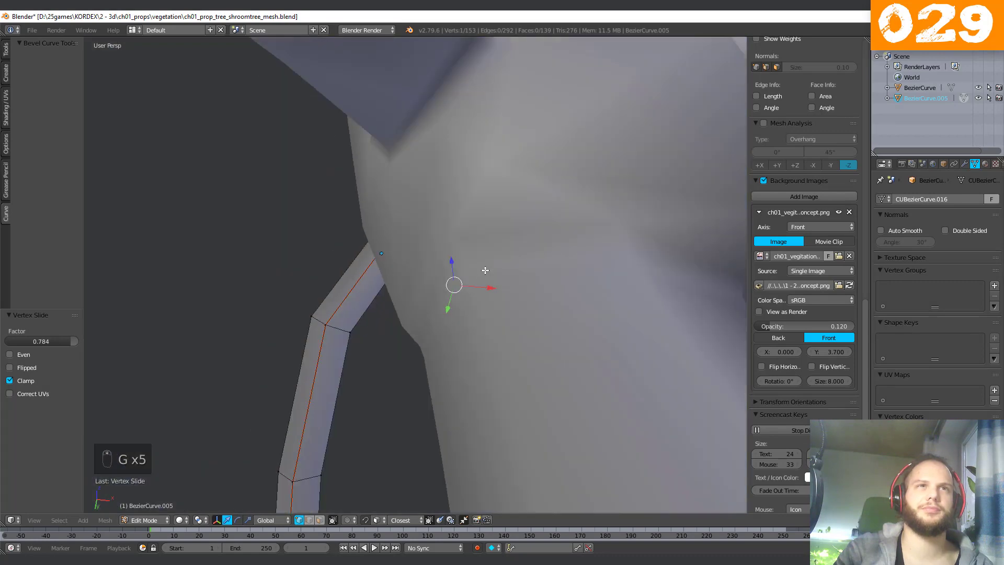
pyautogui.moveTo(460, 272); pyautogui.dragTo(217, 352, button='middle')
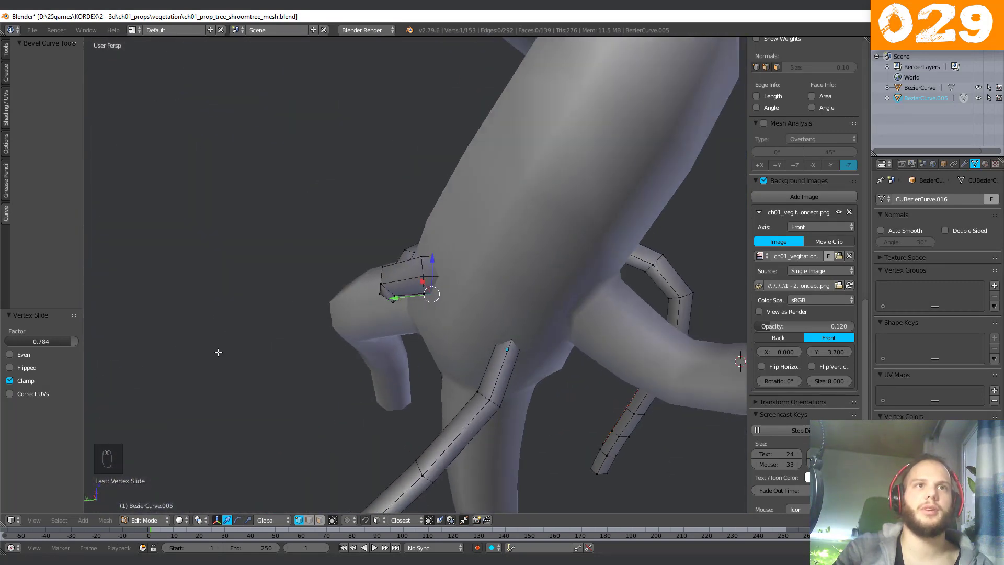
pyautogui.scroll(5, 656, 296)
pyautogui.moveTo(657, 296); pyautogui.dragTo(491, 72, button='middle')
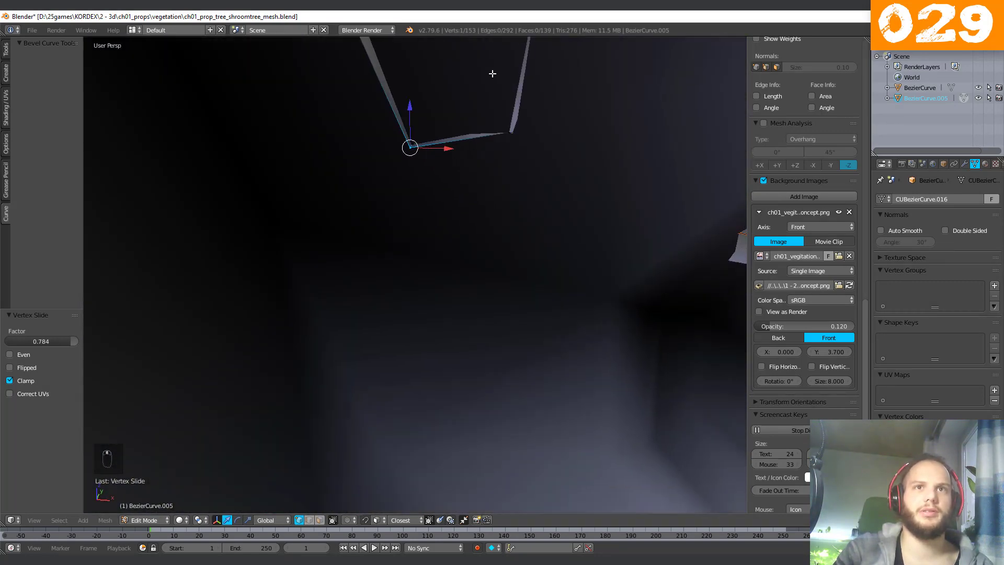
pyautogui.scroll(-3, 656, 240)
pyautogui.moveTo(668, 271); pyautogui.dragTo(473, 311, button='middle')
pyautogui.scroll(5, 473, 311)
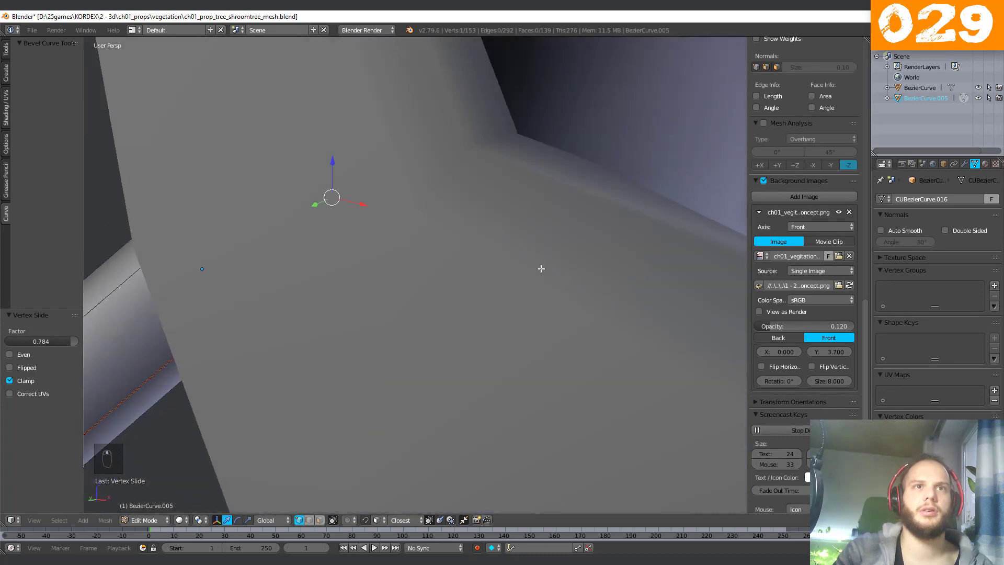
pyautogui.scroll(-5, 538, 268)
pyautogui.scroll(5, 502, 267)
pyautogui.scroll(-6, 436, 249)
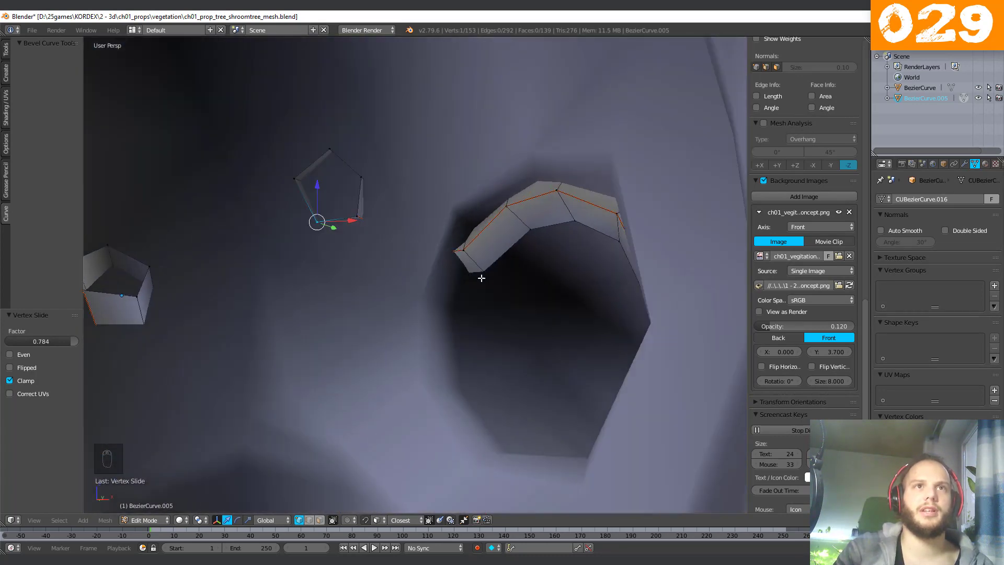
pyautogui.scroll(-5, 577, 232)
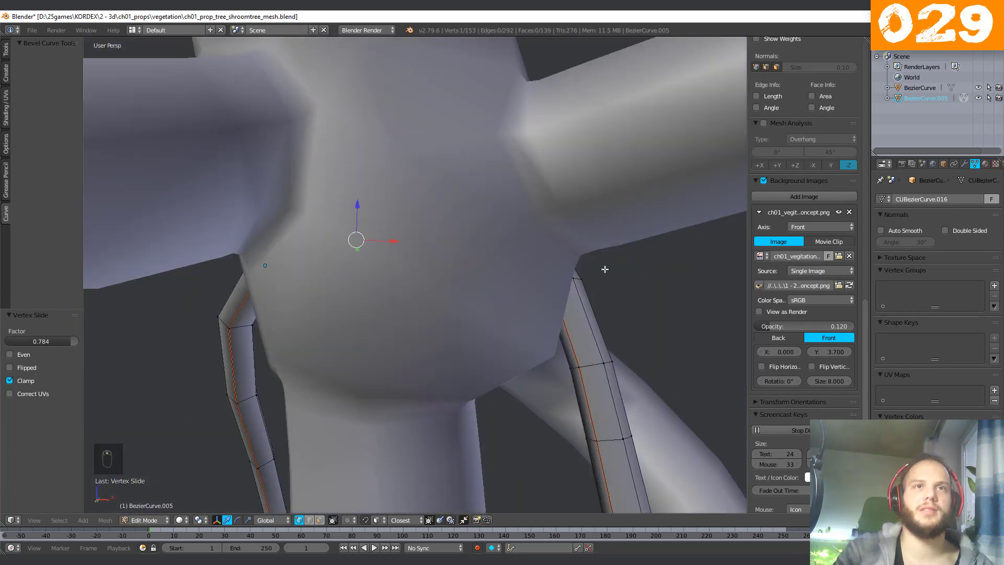
pyautogui.moveTo(603, 268); pyautogui.dragTo(531, 385, button='middle')
pyautogui.scroll(-4, 473, 366)
# Return to Object Mode and join the stems object into the trunk object.
pyautogui.press('Tab')
pyautogui.moveTo(454, 365); pyautogui.dragTo(433, 262, button='middle')
pyautogui.scroll(4, 422, 159)
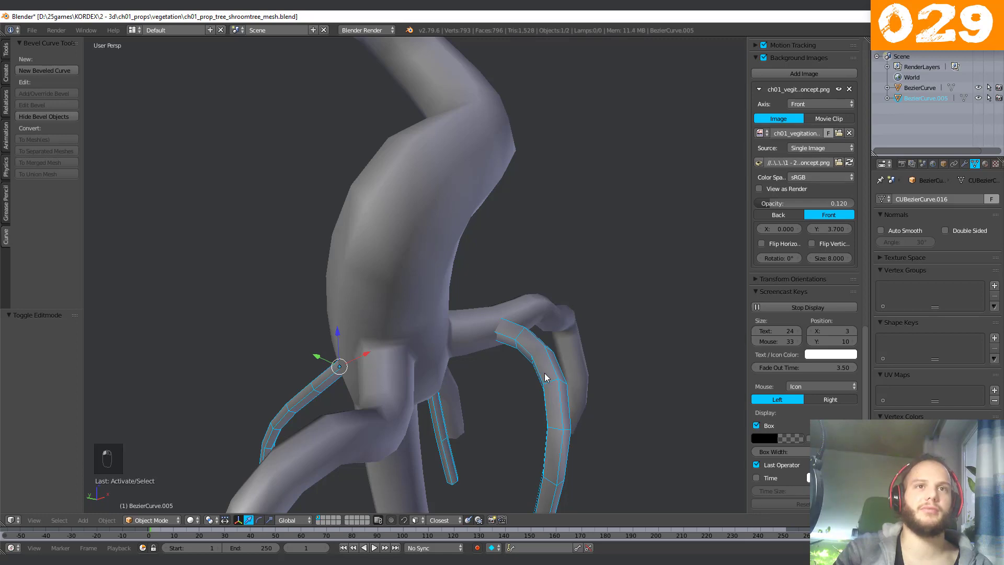
pyautogui.keyDown('shift'); pyautogui.rightClick(416, 321); pyautogui.keyUp('shift')
pyautogui.scroll(-5, 417, 321)
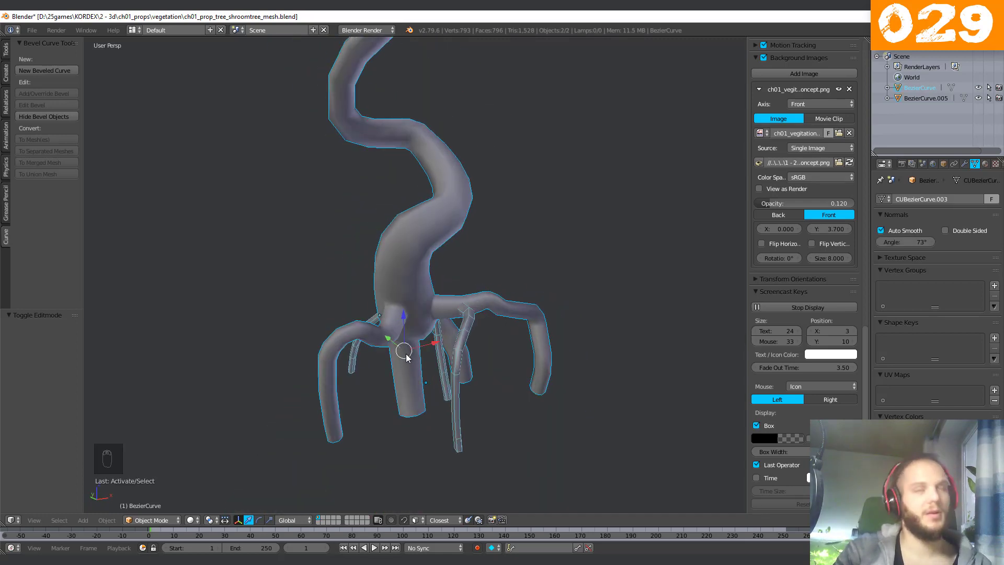
pyautogui.hotkey('ctrl', 'j')
# Set the joined tree's Auto Smooth angle to 87.6°.
pyautogui.scroll(5, 460, 359)
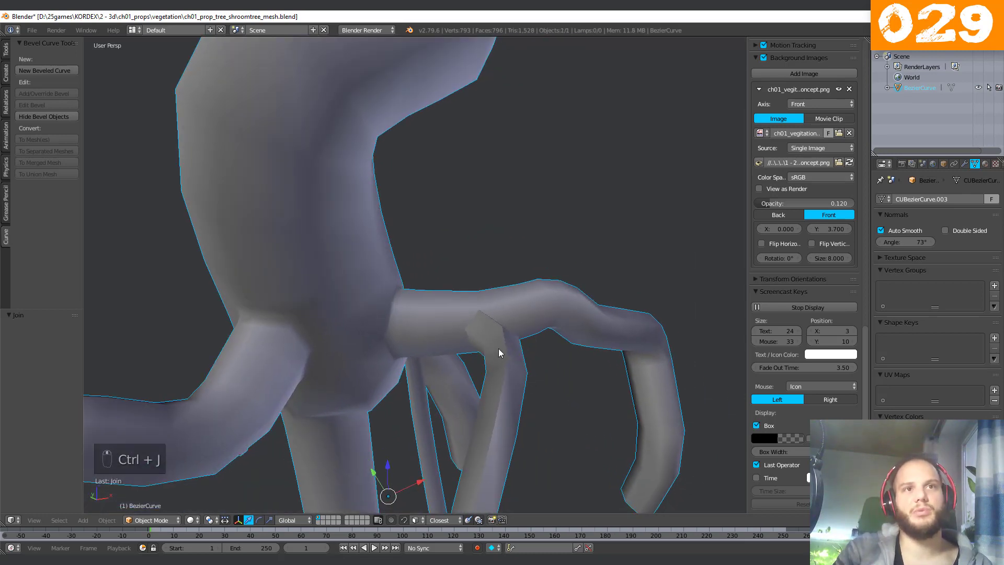
pyautogui.moveTo(498, 348); pyautogui.dragTo(487, 327, button='middle')
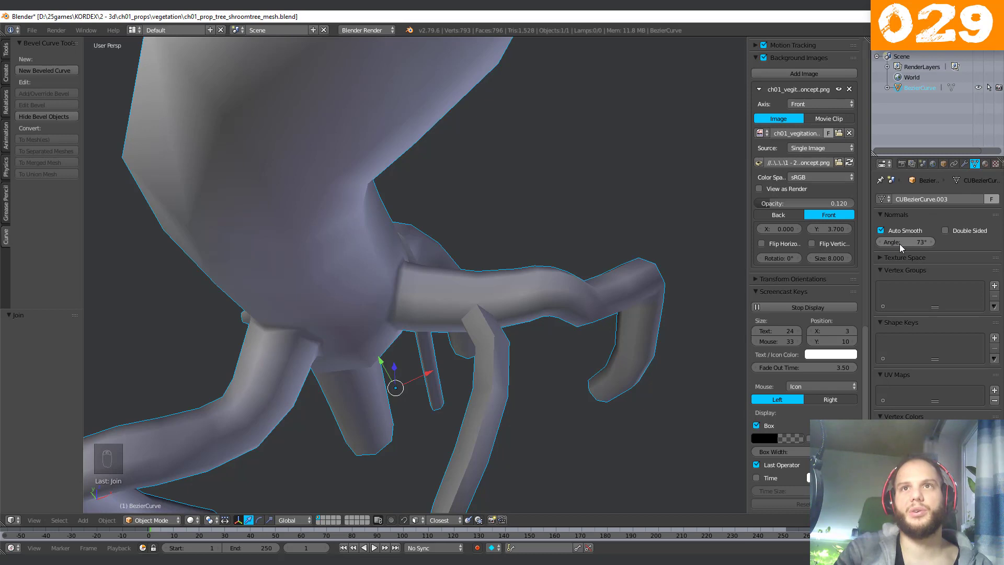
pyautogui.moveTo(899, 244); pyautogui.dragTo(918, 242)
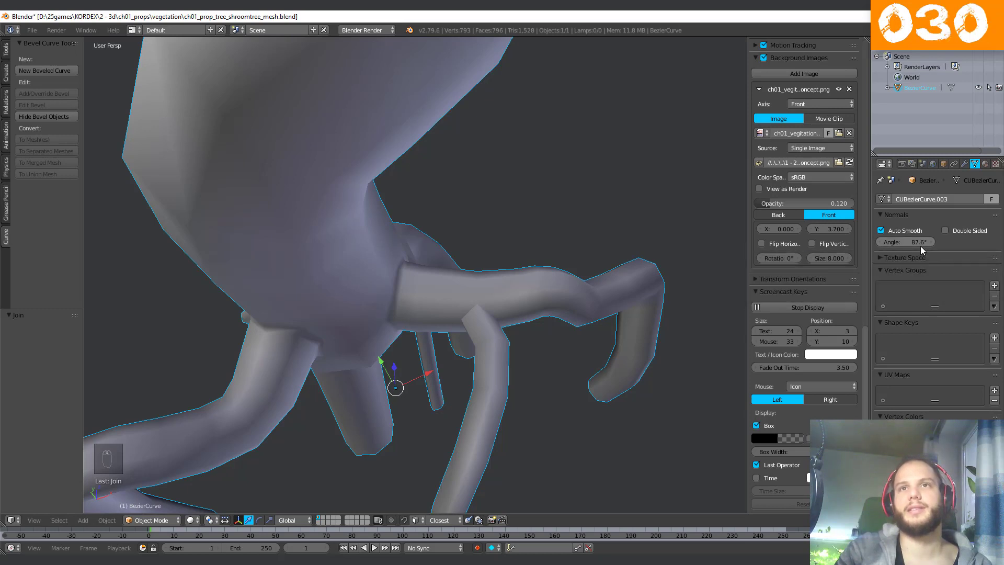
pyautogui.moveTo(575, 332); pyautogui.dragTo(563, 226, button='middle')
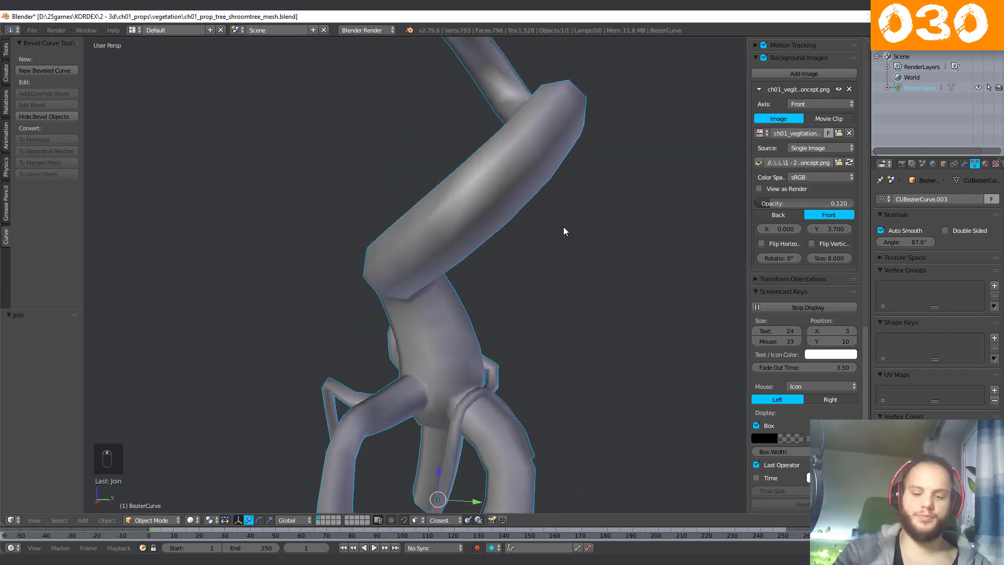
# Compare the tree with the background concept in front orthographic view, checking the mushroom caps and branches along the trunk.
pyautogui.press('KP_1')
pyautogui.press('KP_5')
pyautogui.scroll(-5, 563, 227)
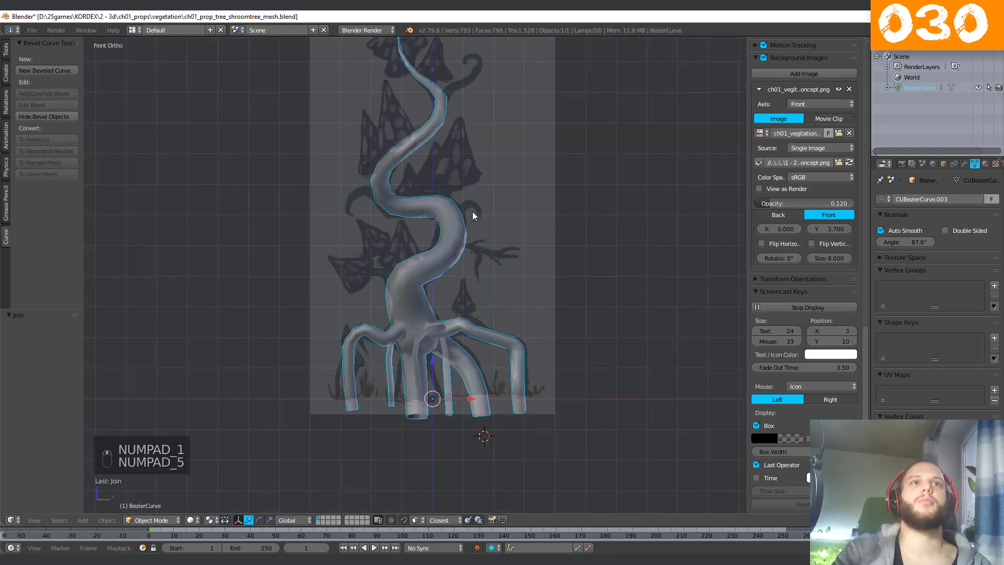
pyautogui.scroll(3, 472, 211)
pyautogui.scroll(2, 460, 282)
pyautogui.scroll(2, 365, 283)
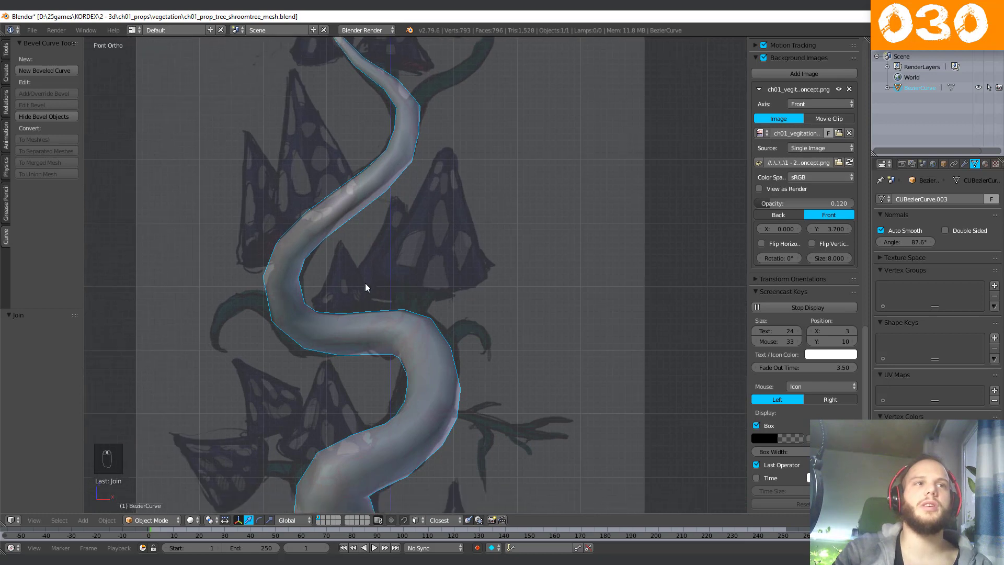
pyautogui.scroll(-2, 362, 303)
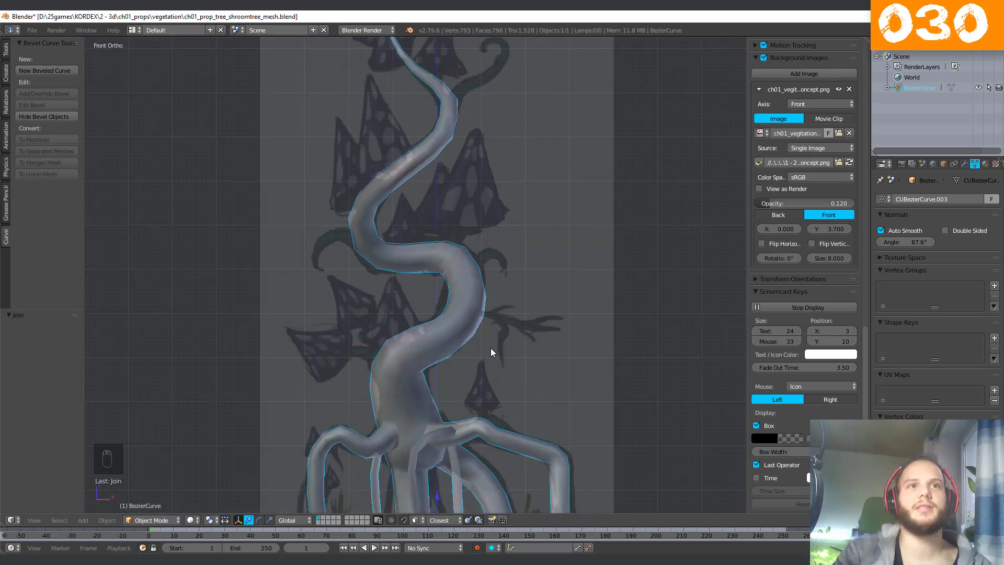
pyautogui.keyDown('shift'); pyautogui.moveTo(469, 105); pyautogui.dragTo(456, 168, button='middle'); pyautogui.keyUp('shift')
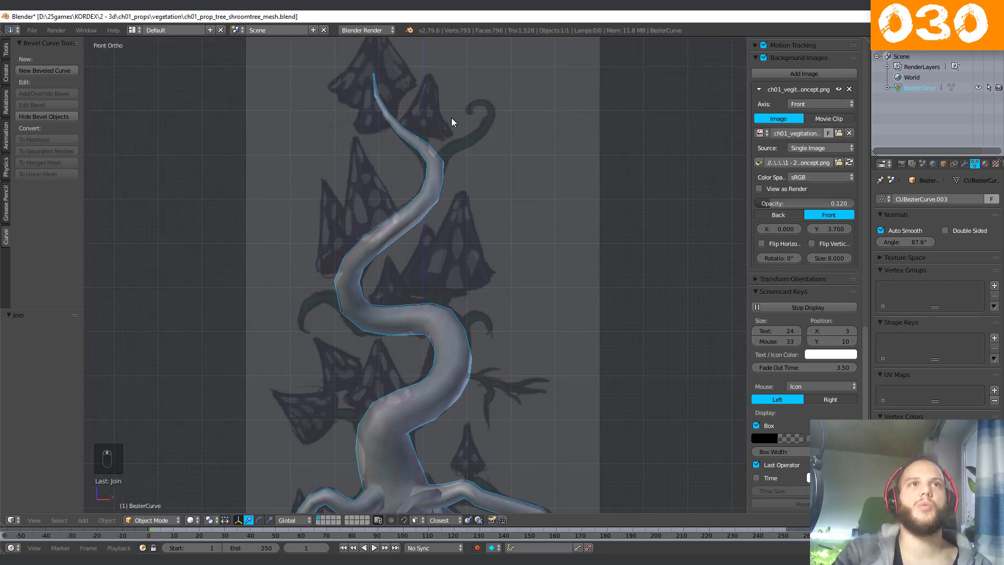
pyautogui.keyDown('shift'); pyautogui.moveTo(452, 119); pyautogui.dragTo(448, 157, button='middle'); pyautogui.keyUp('shift')
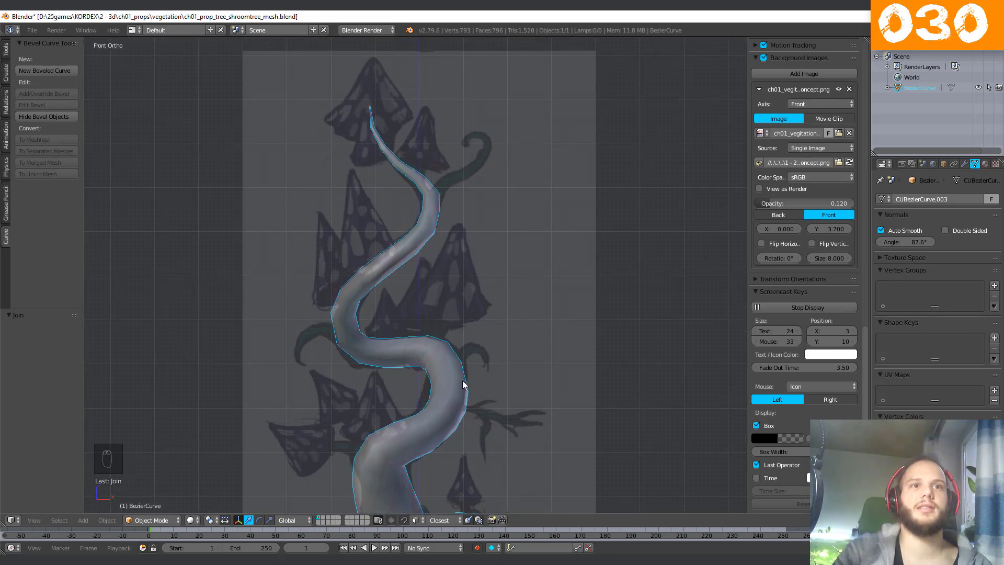
pyautogui.keyDown('shift'); pyautogui.moveTo(462, 381); pyautogui.dragTo(443, 290, button='middle'); pyautogui.keyUp('shift')
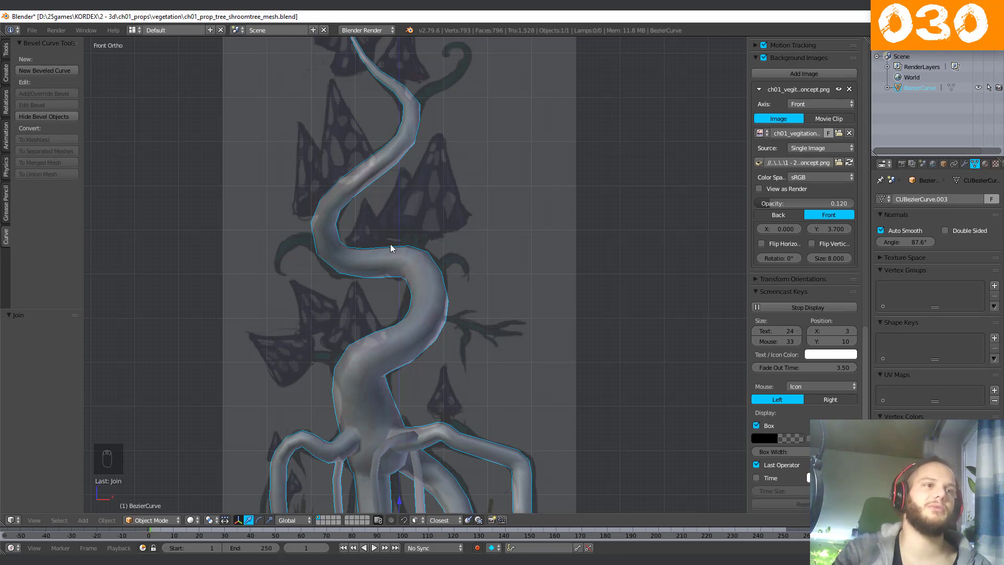
pyautogui.scroll(4, 414, 153)
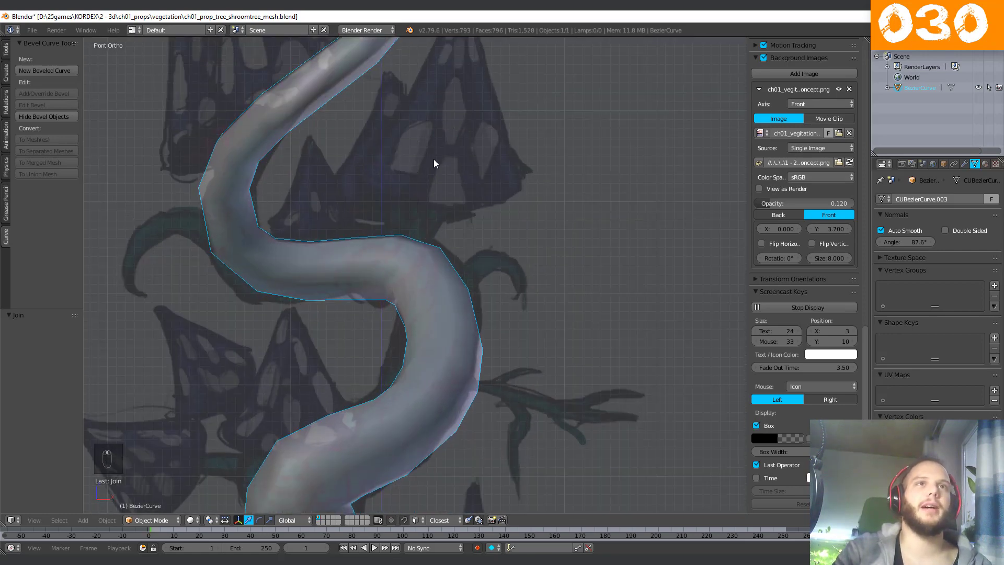
pyautogui.keyDown('shift'); pyautogui.moveTo(434, 159); pyautogui.dragTo(427, 374, button='middle'); pyautogui.keyUp('shift')
# Place the 3D cursor on the upper trunk and add a cylinder mesh there.
pyautogui.moveTo(399, 230); pyautogui.dragTo(504, 197, button='middle')
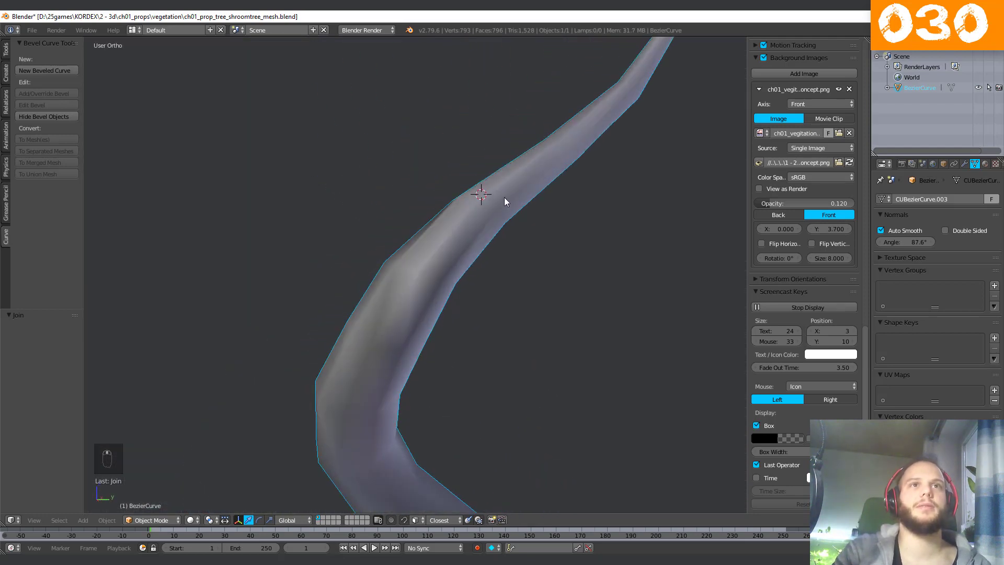
pyautogui.moveTo(480, 234); pyautogui.dragTo(516, 250, button='middle')
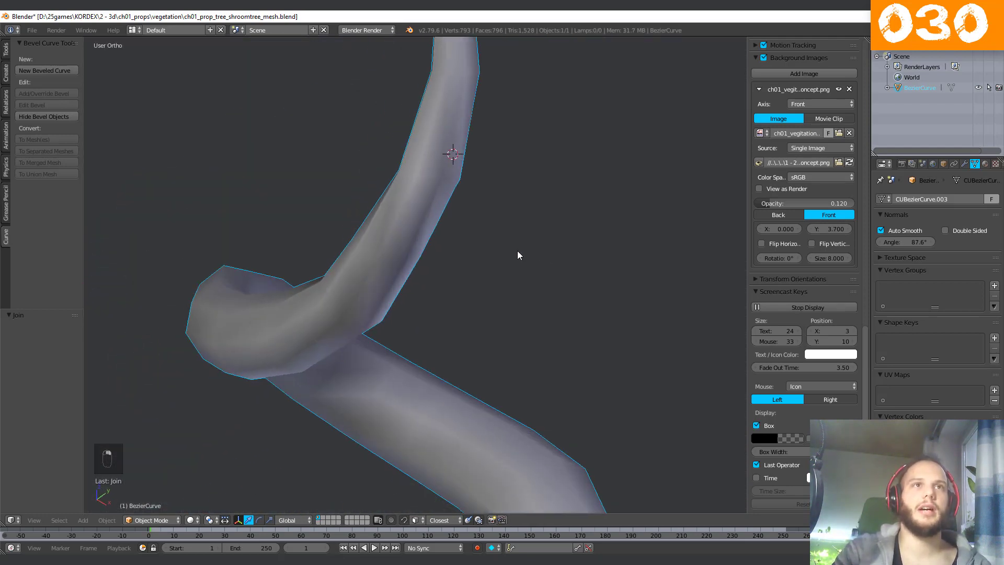
pyautogui.hotkey('shift', 'a')
pyautogui.moveTo(452, 175)
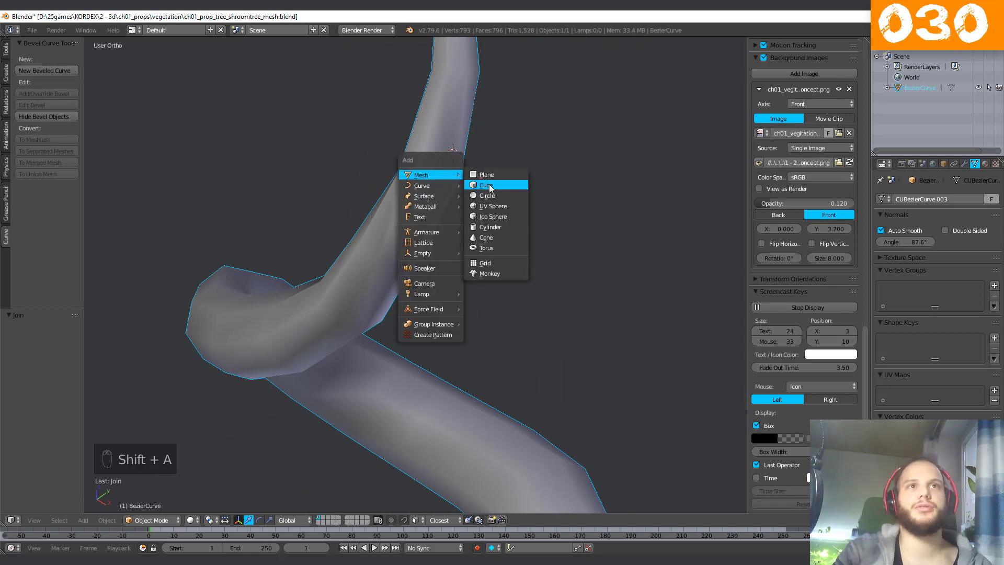
pyautogui.click(490, 230)
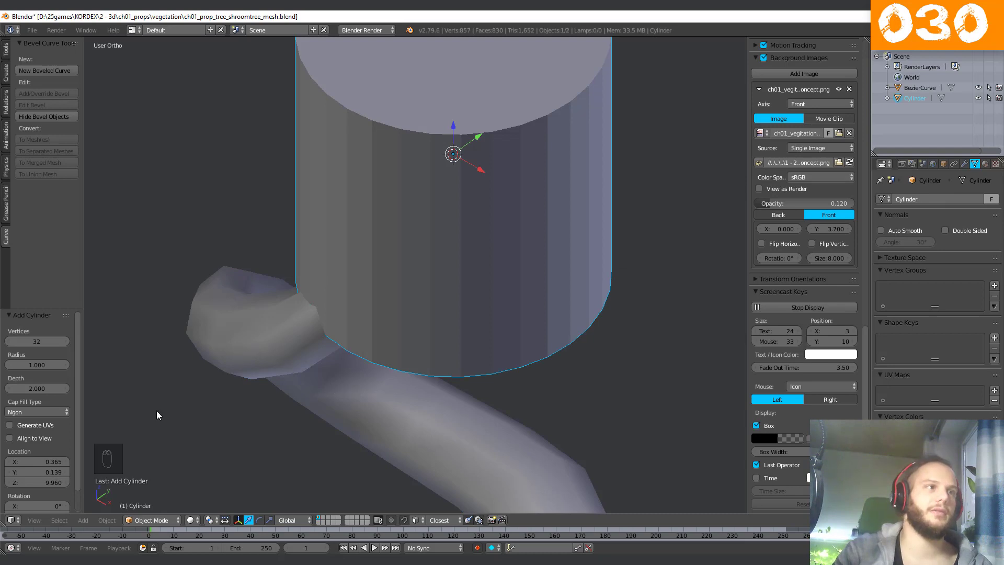
# Set the new cylinder to 6 vertices with a radius of 0.150 and a depth of 0.290.
pyautogui.click(51, 343)
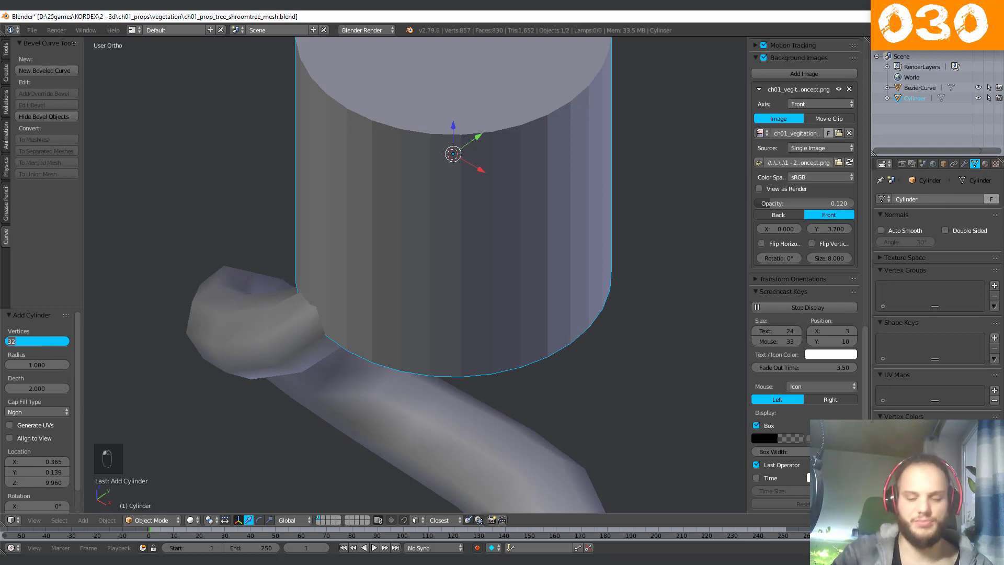
pyautogui.write('6')
pyautogui.press('Return')
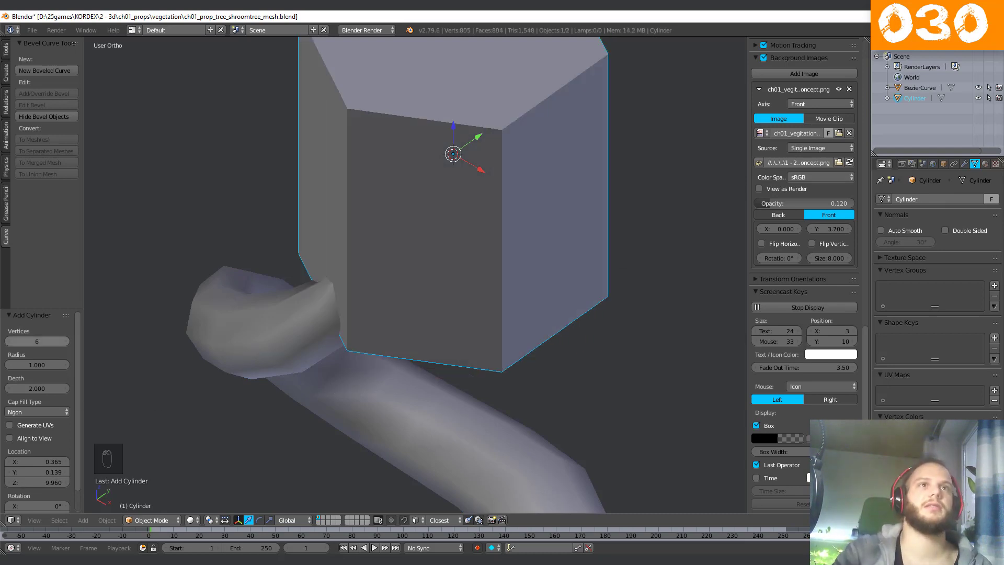
pyautogui.click(37, 368)
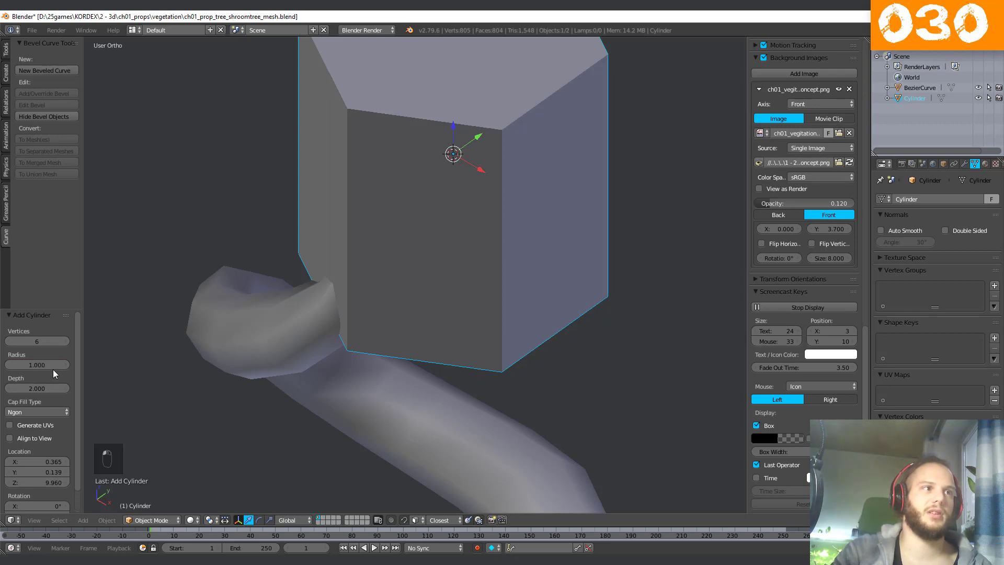
pyautogui.moveTo(42, 365); pyautogui.dragTo(961, 412)
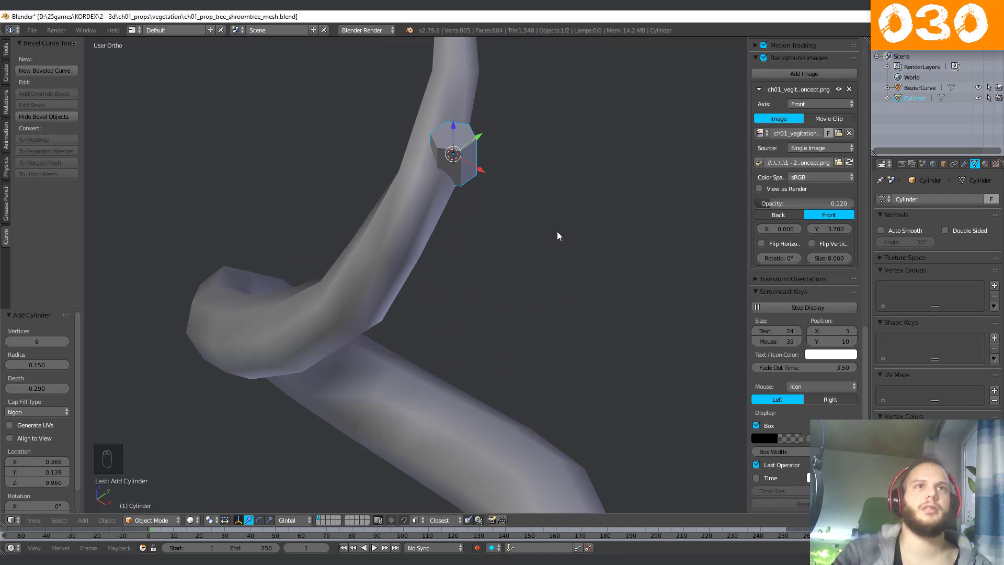
# In front view, rotate the cylinder toward the concept's curled side branch and move it to the branch's base on the trunk.
pyautogui.moveTo(556, 231); pyautogui.dragTo(398, 227, button='middle')
pyautogui.press('KP_1')
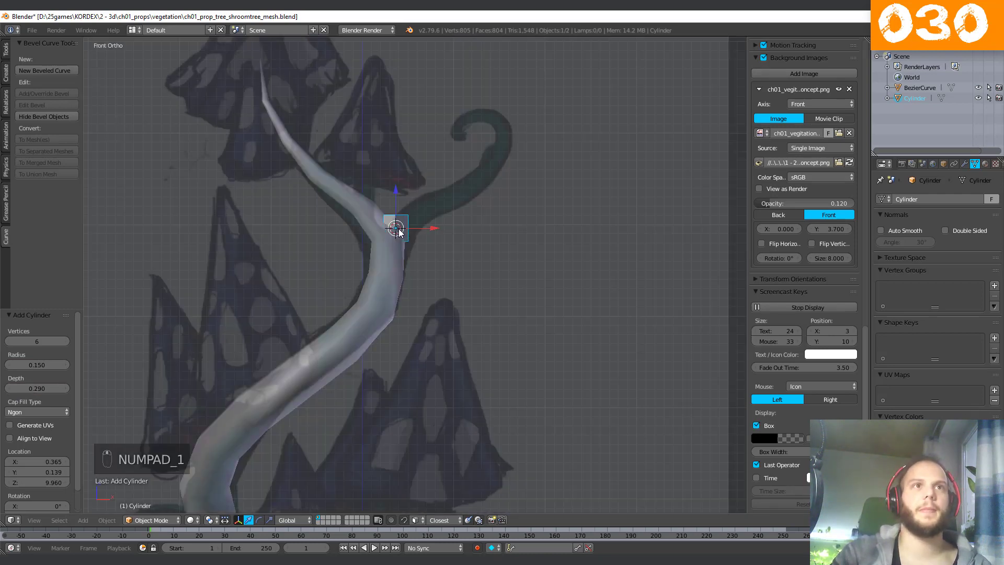
pyautogui.scroll(6, 398, 228)
pyautogui.keyDown('shift'); pyautogui.moveTo(456, 159); pyautogui.dragTo(437, 318, button='middle'); pyautogui.keyUp('shift')
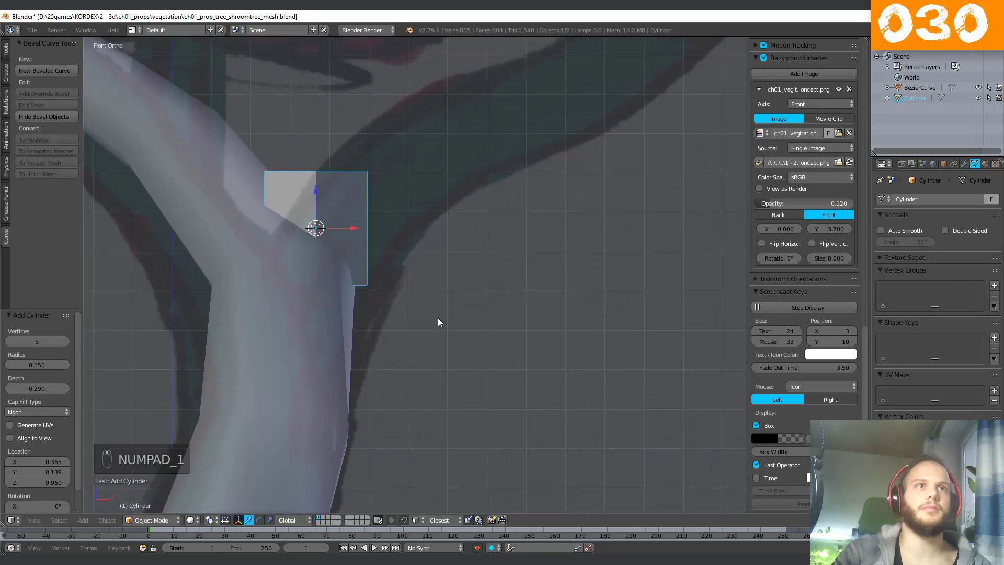
pyautogui.scroll(-1, 409, 262)
pyautogui.scroll(-1, 410, 261)
pyautogui.press('r')
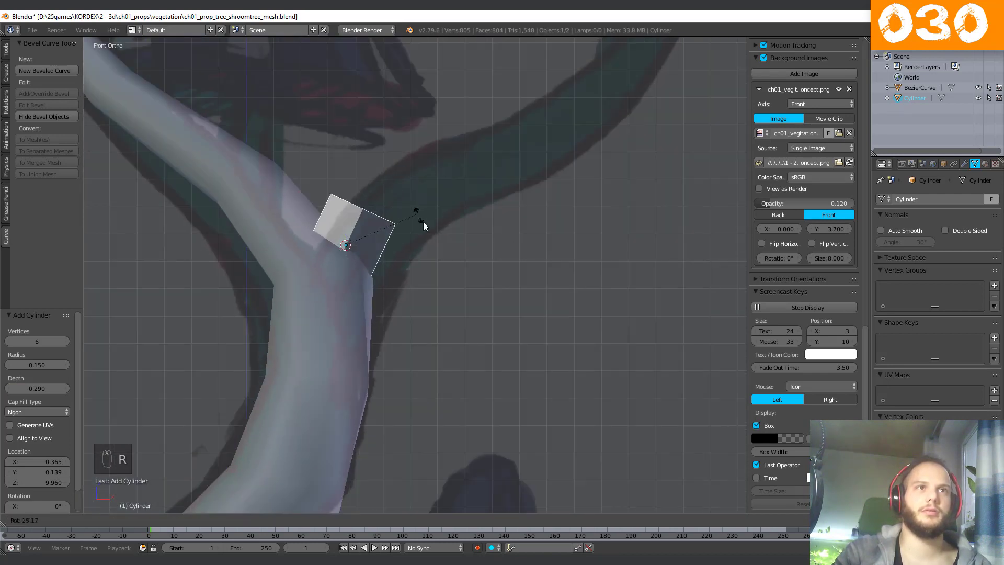
pyautogui.click(432, 244)
pyautogui.press('g')
pyautogui.click(434, 262)
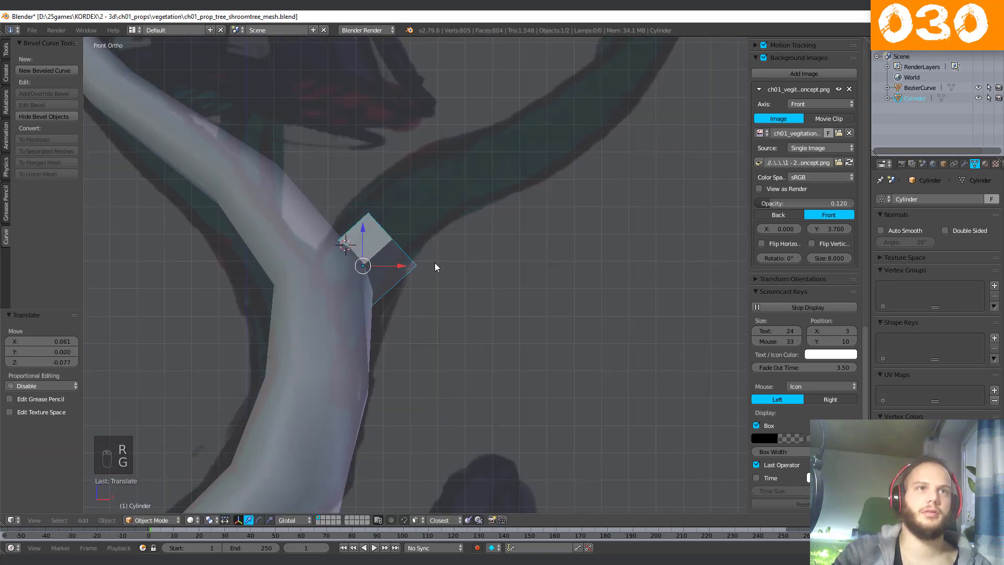
# In top view, rotate the cylinder by about -47.5° so it points outward from the trunk.
pyautogui.press('KP_1')
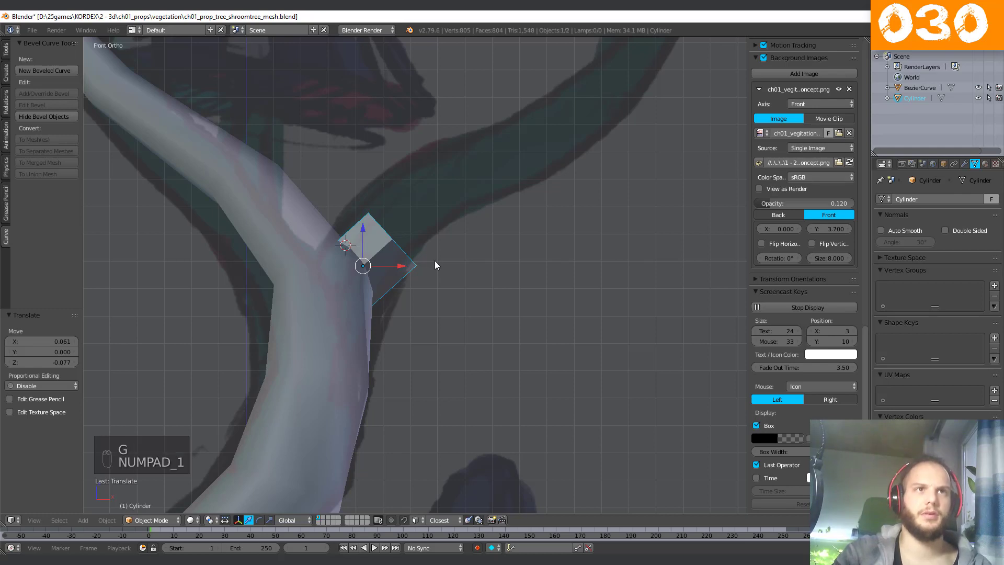
pyautogui.press('KP_3')
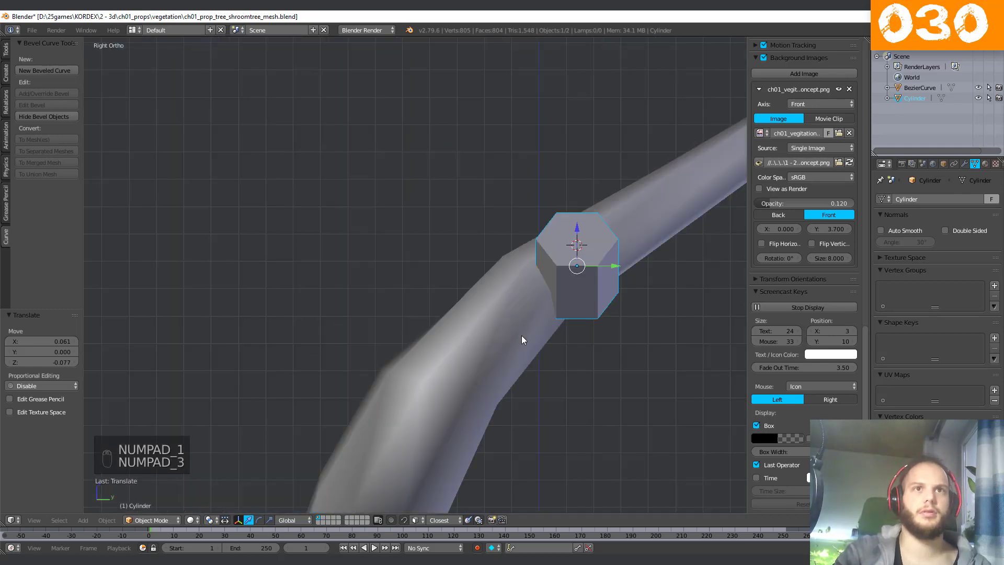
pyautogui.press('KP_7')
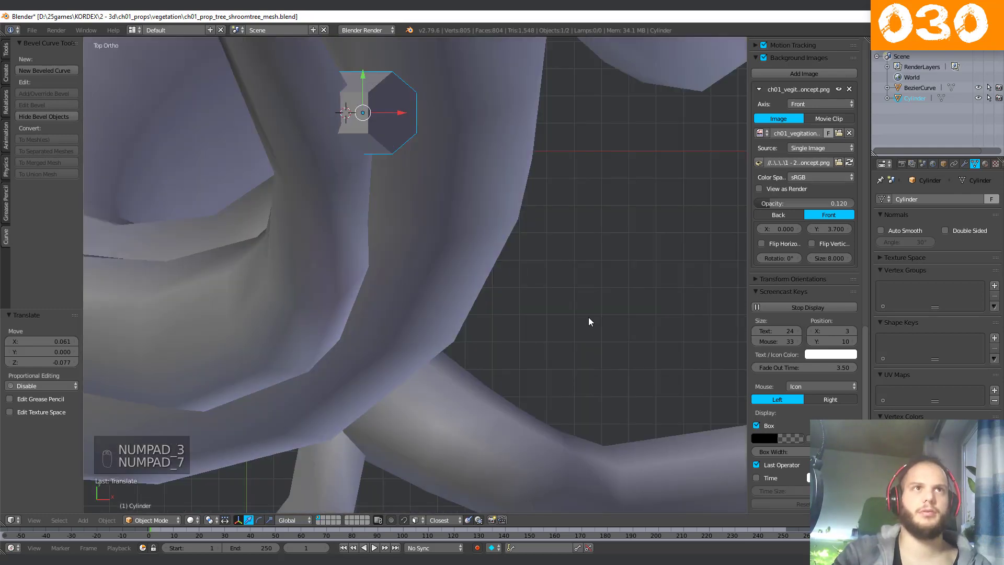
pyautogui.press('r')
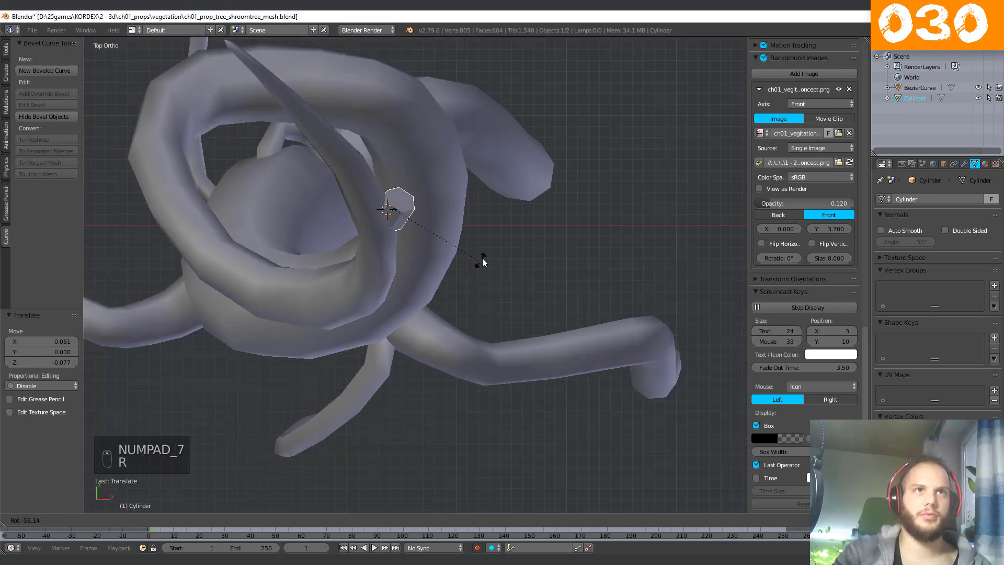
pyautogui.click(469, 270)
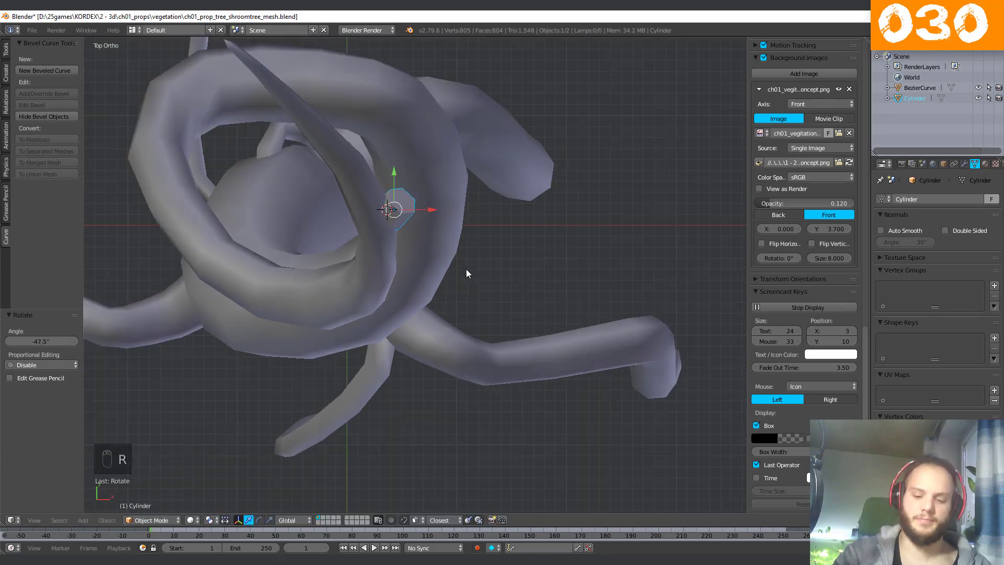
# Shift the rotated cylinder slightly upward, about 0.047 in Z, to seat it against the trunk.
pyautogui.press('KP_1')
pyautogui.scroll(2, 466, 269)
pyautogui.moveTo(466, 268); pyautogui.dragTo(409, 262, button='middle')
pyautogui.scroll(1, 409, 267)
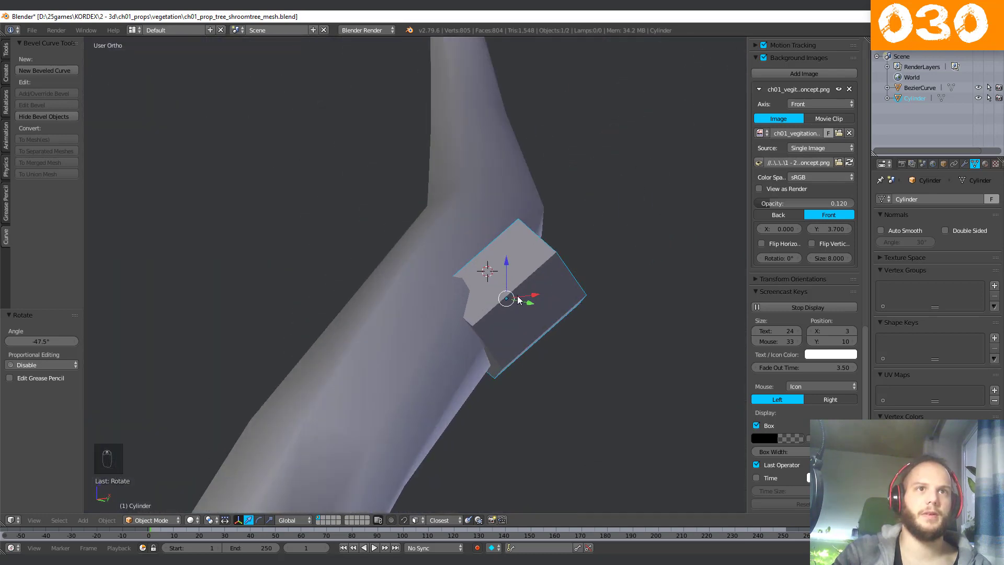
pyautogui.press('g')
pyautogui.click(515, 282)
# In Edit Mode with face selection, edge-slide the cylinder's inner end face deeper into the trunk by a factor of about 0.522.
pyautogui.moveTo(515, 283); pyautogui.dragTo(429, 375, button='middle')
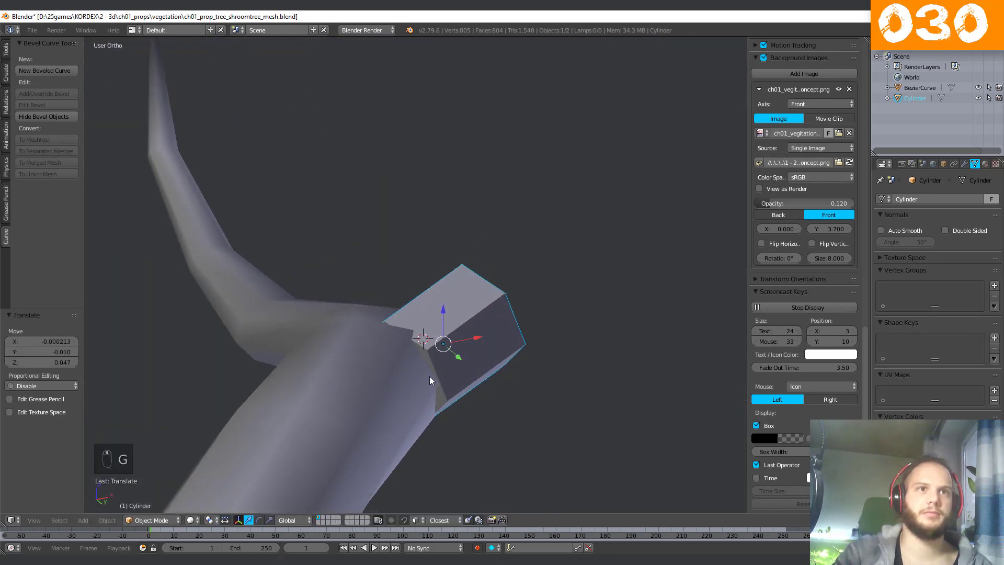
pyautogui.press('Tab')
pyautogui.hotkey('ctrl', 'Tab')
pyautogui.click(408, 399)
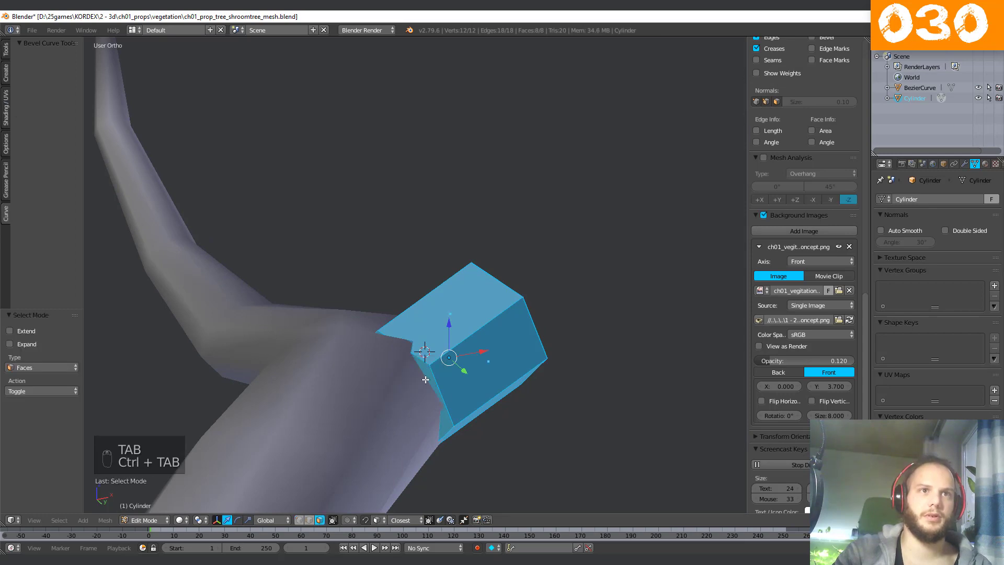
pyautogui.rightClick(418, 387)
pyautogui.press('g')
pyautogui.press('g')
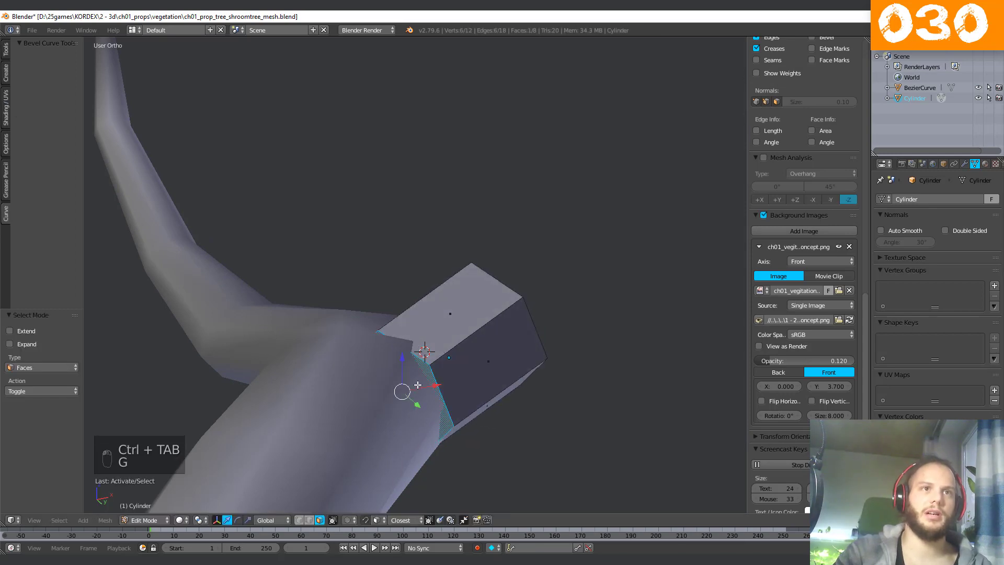
pyautogui.press('g')
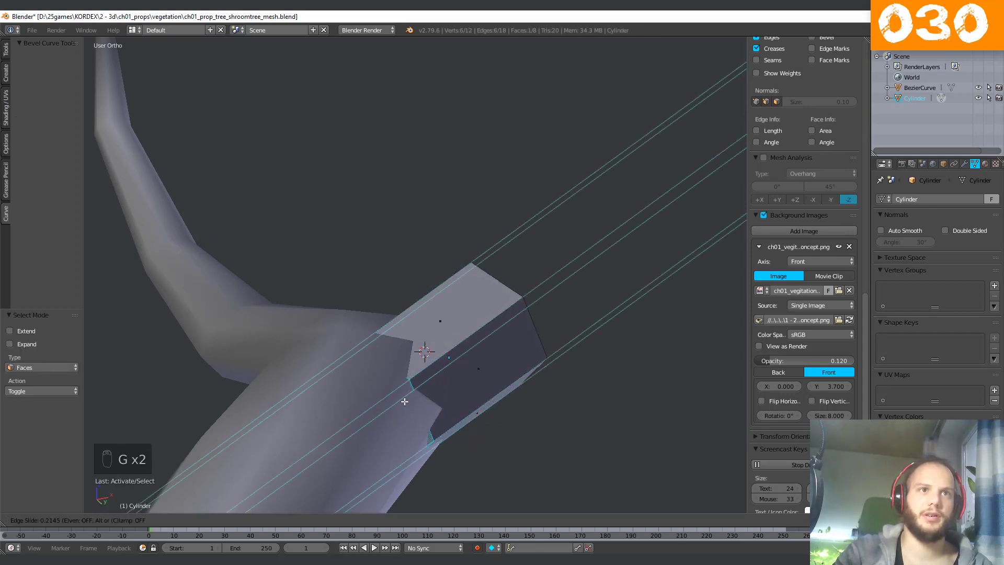
pyautogui.click(388, 423)
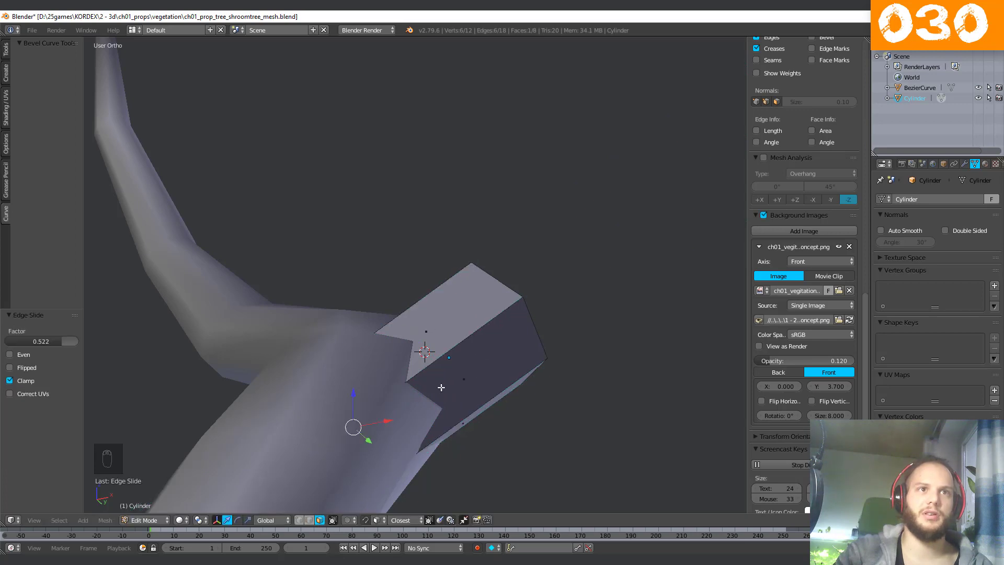
# Extrude the cylinder's outer end face about 0.241 in front view and rotate it to follow the concept's curled branch.
pyautogui.moveTo(388, 422); pyautogui.dragTo(564, 402, button='middle')
pyautogui.moveTo(239, 219); pyautogui.dragTo(588, 306, button='middle')
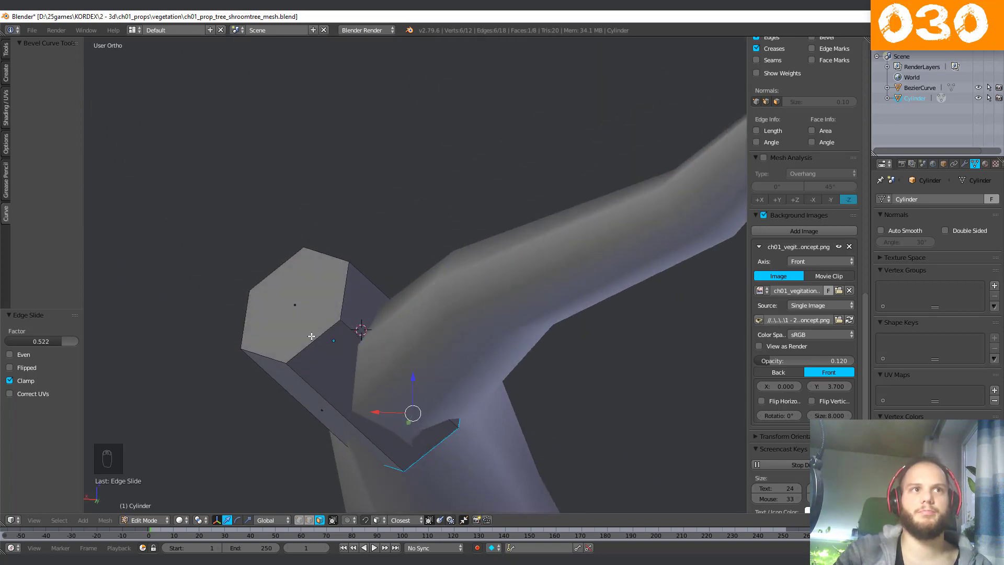
pyautogui.click(305, 325)
pyautogui.press('KP_Decimal')
pyautogui.moveTo(400, 316); pyautogui.dragTo(429, 323, button='middle')
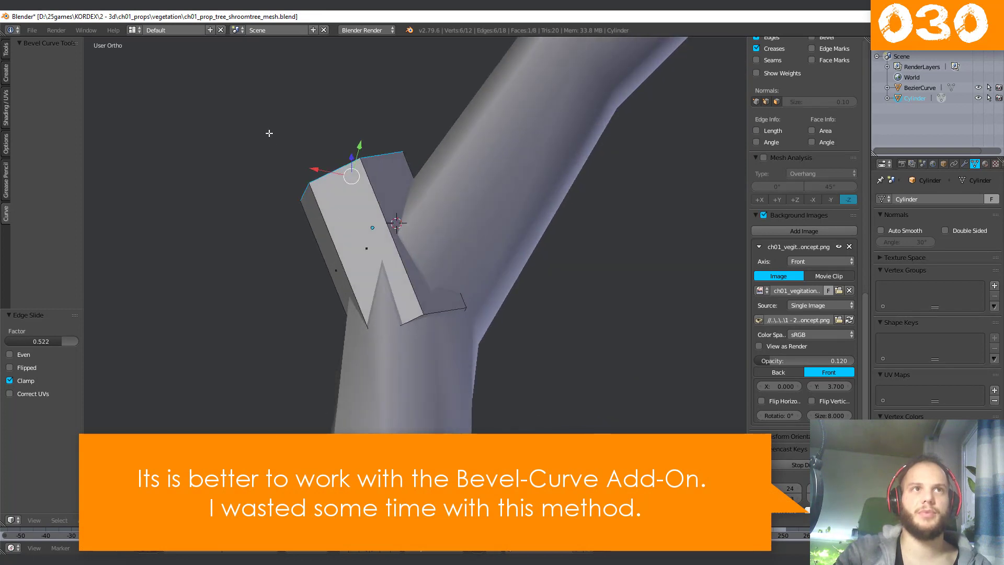
pyautogui.moveTo(269, 133); pyautogui.dragTo(359, 287, button='middle')
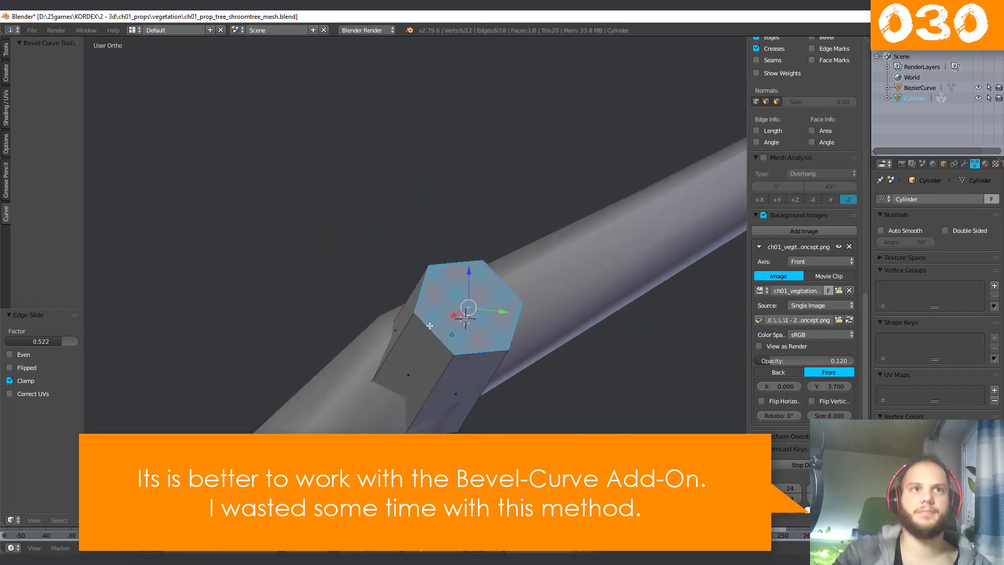
pyautogui.press('KP_1')
pyautogui.scroll(-4, 430, 326)
pyautogui.keyDown('shift'); pyautogui.moveTo(453, 298); pyautogui.dragTo(302, 395, button='middle'); pyautogui.keyUp('shift')
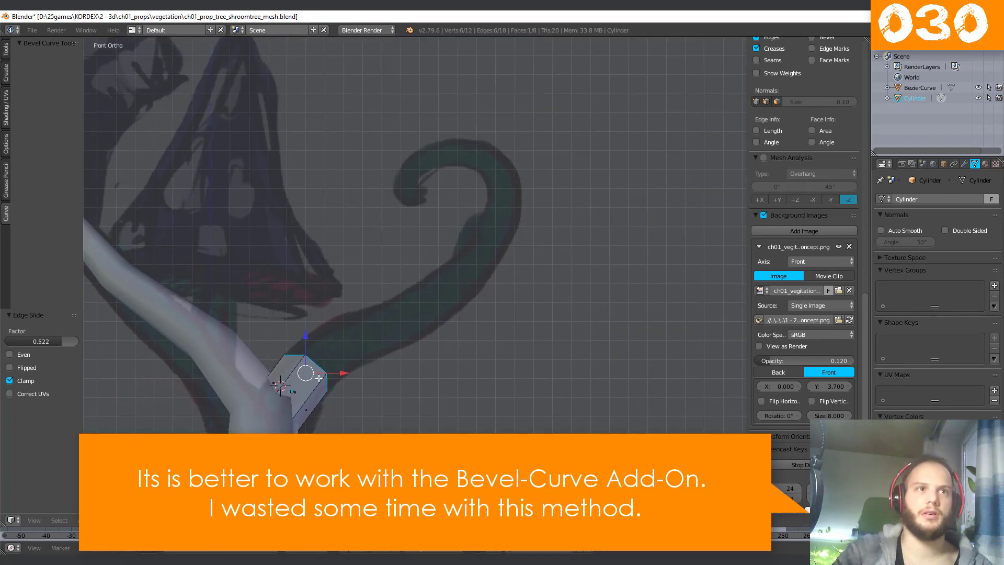
pyautogui.press('e')
pyautogui.click(342, 343)
pyautogui.press('r')
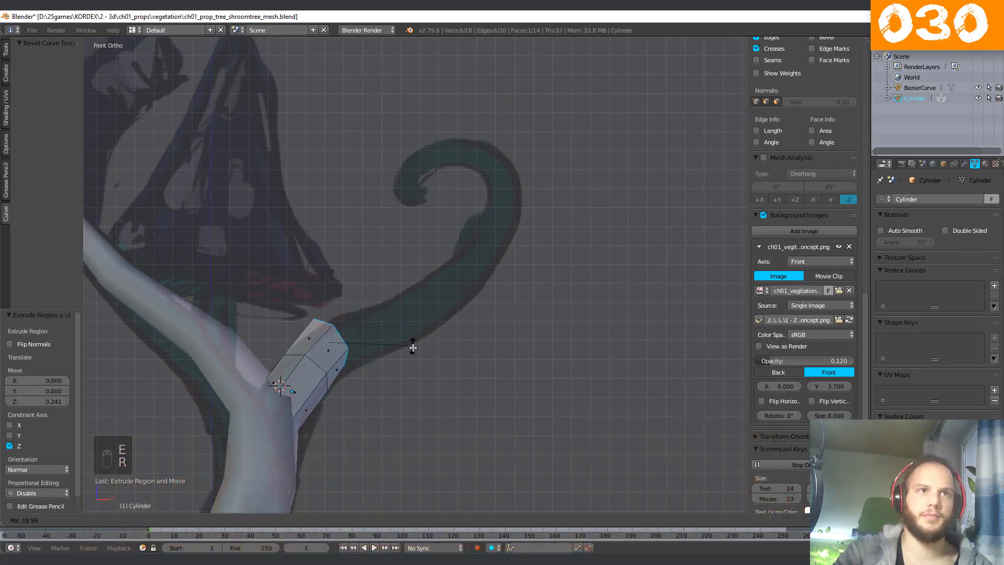
pyautogui.click(414, 341)
# Rotate and reposition the extruded end face from an angled side view, then scale it to about 0.920.
pyautogui.press('KP_3')
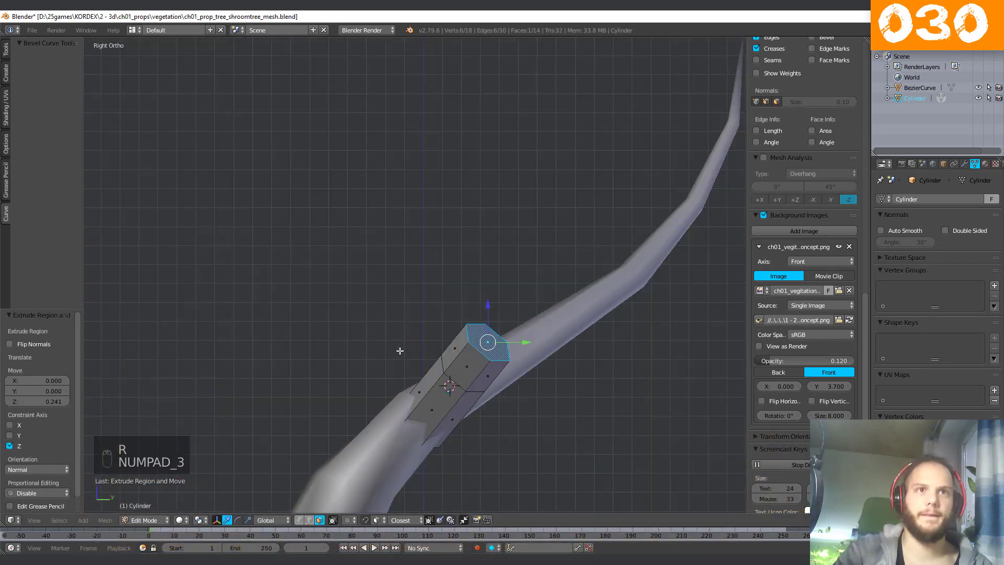
pyautogui.moveTo(400, 347); pyautogui.dragTo(579, 403, button='middle')
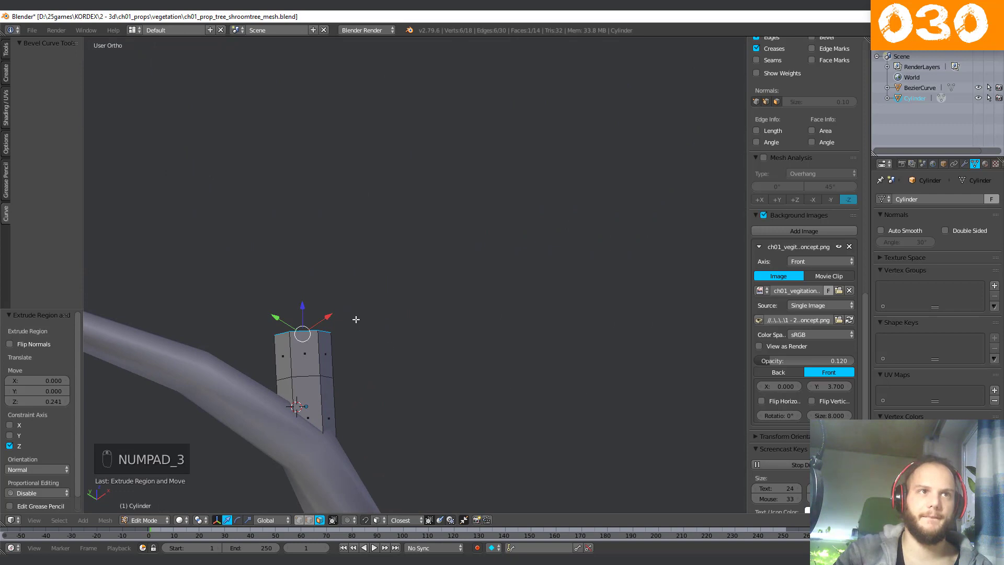
pyautogui.moveTo(356, 319); pyautogui.dragTo(367, 343, button='middle')
pyautogui.press('r')
pyautogui.press('g')
pyautogui.click(386, 365)
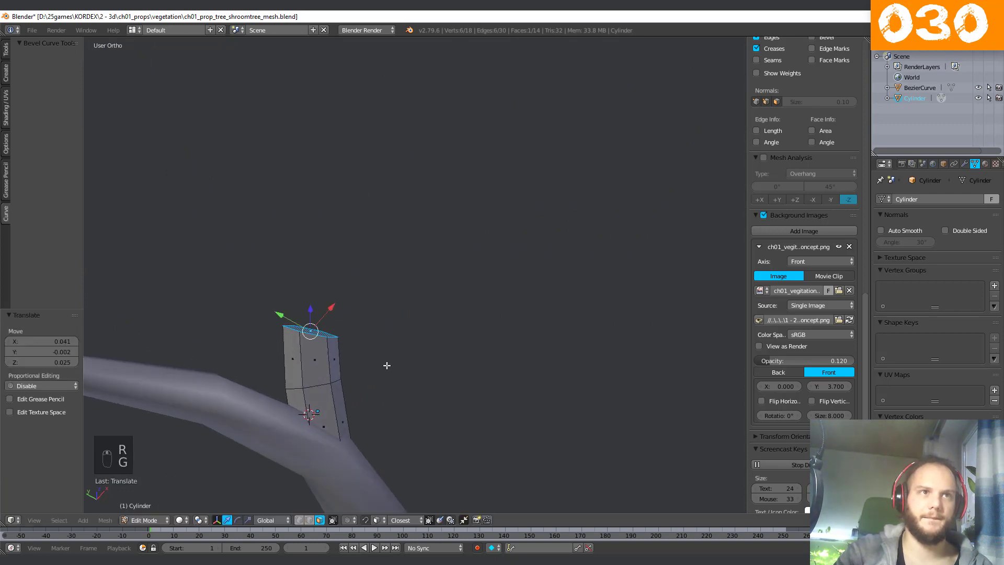
pyautogui.press('s')
pyautogui.click(381, 360)
# In front view, move and rotate the branch's end face to match the bend in the concept.
pyautogui.press('KP_1')
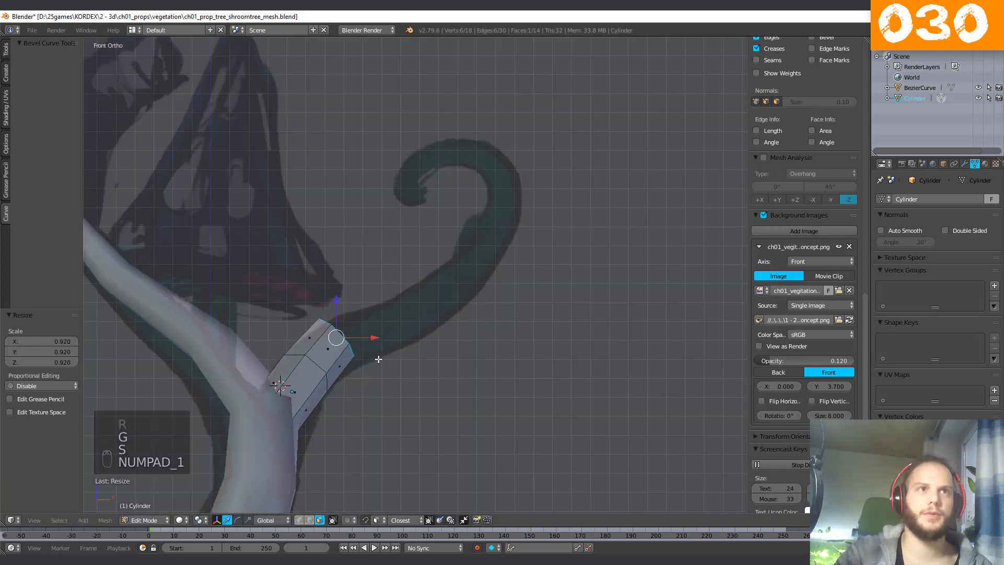
pyautogui.press('g')
pyautogui.click(343, 359)
pyautogui.press('r')
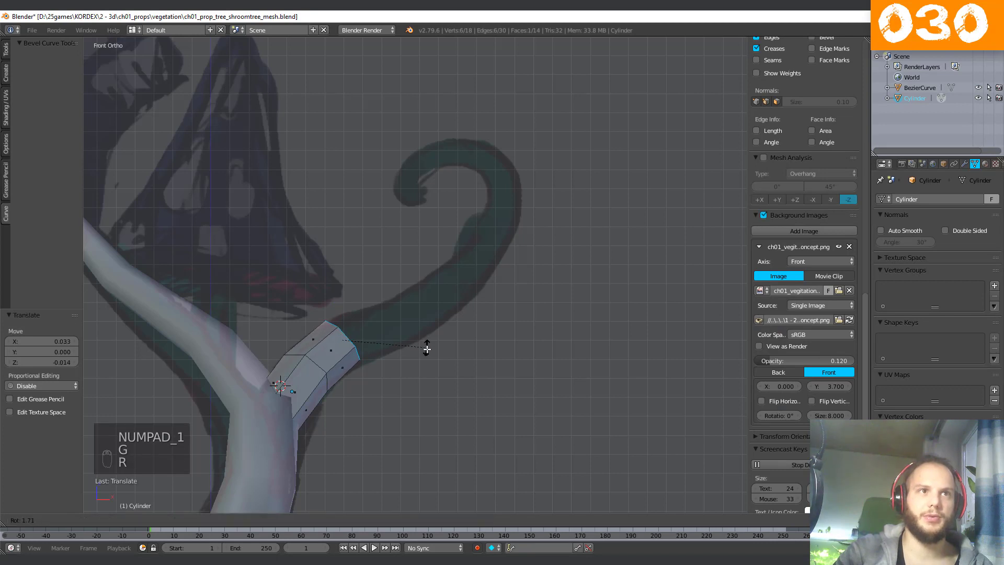
pyautogui.click(426, 362)
# Extrude the end face about 0.355, then move and rotate it to where the concept branch starts curling upward.
pyautogui.press('e')
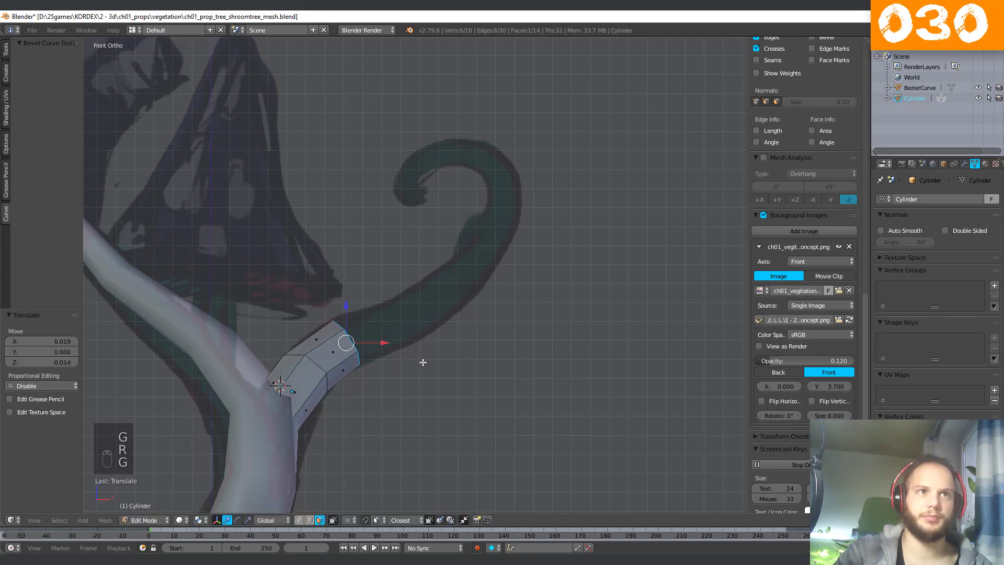
pyautogui.click(435, 334)
pyautogui.press('g')
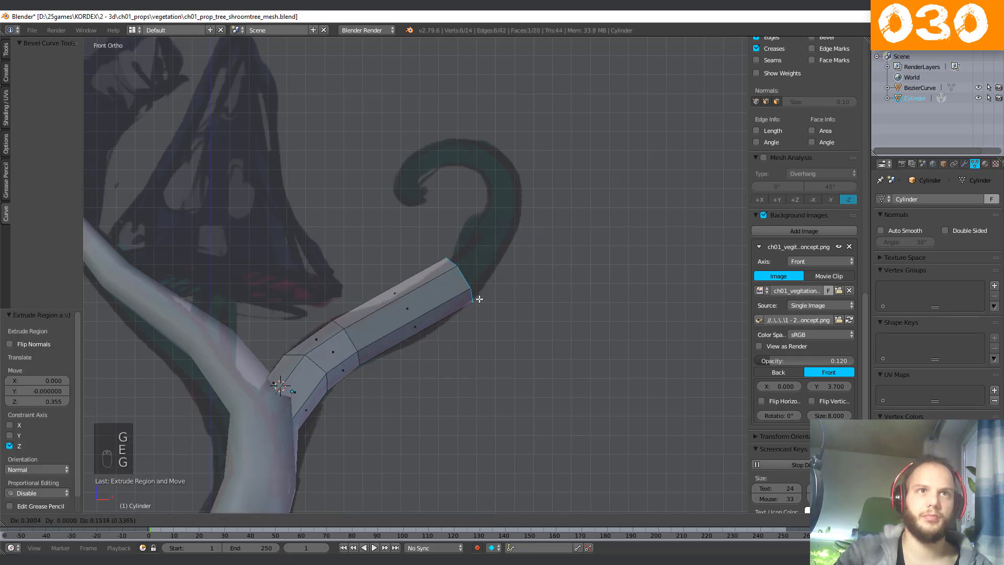
pyautogui.click(478, 296)
pyautogui.press('r')
pyautogui.click(504, 294)
pyautogui.press('g')
pyautogui.click(496, 302)
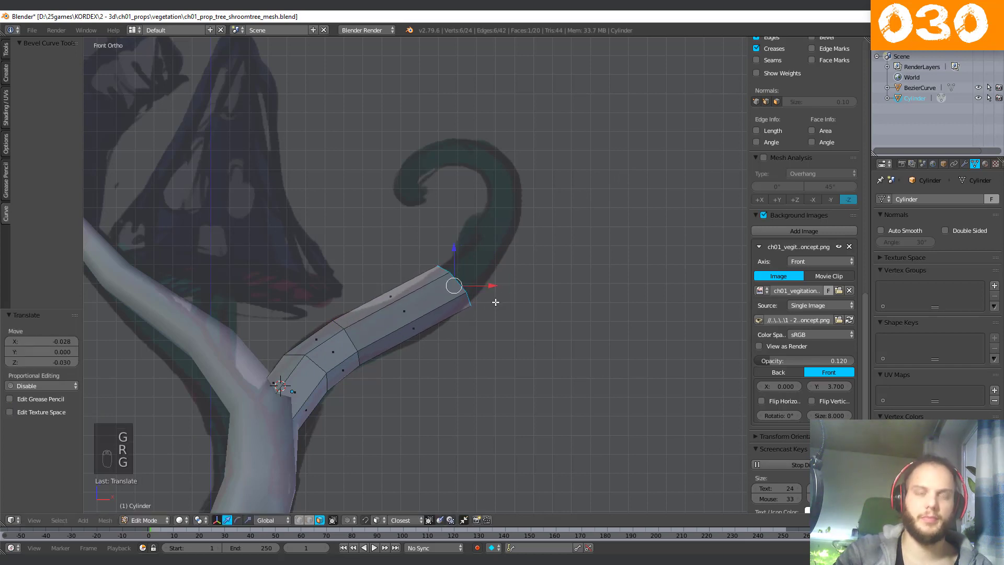
# In top view, move the branch's end face about 0.202 along Y, then return to front view.
pyautogui.press('KP_7')
pyautogui.scroll(-2, 485, 298)
pyautogui.keyDown('shift'); pyautogui.moveTo(434, 244); pyautogui.dragTo(423, 317, button='middle'); pyautogui.keyUp('shift')
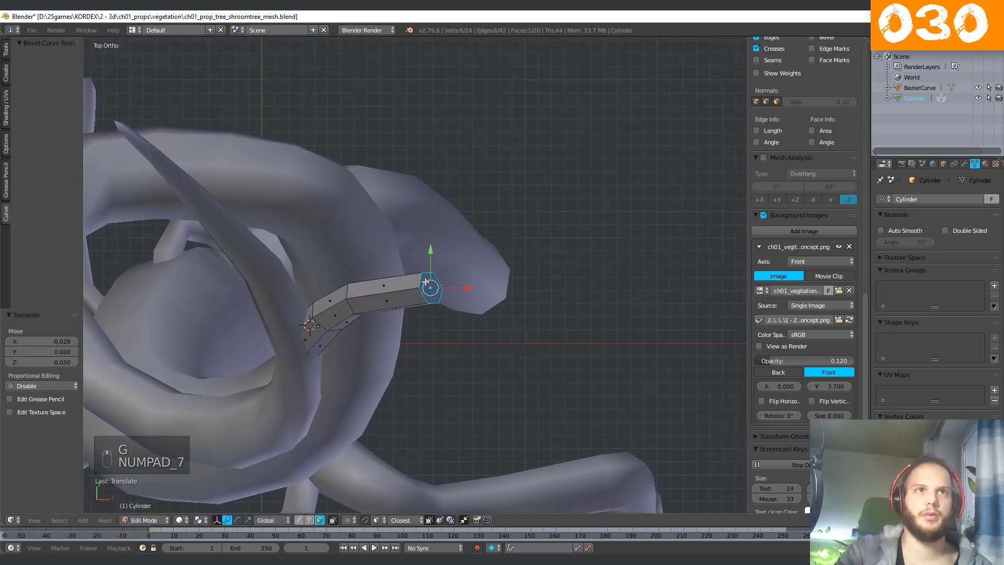
pyautogui.moveTo(428, 257); pyautogui.dragTo(427, 231)
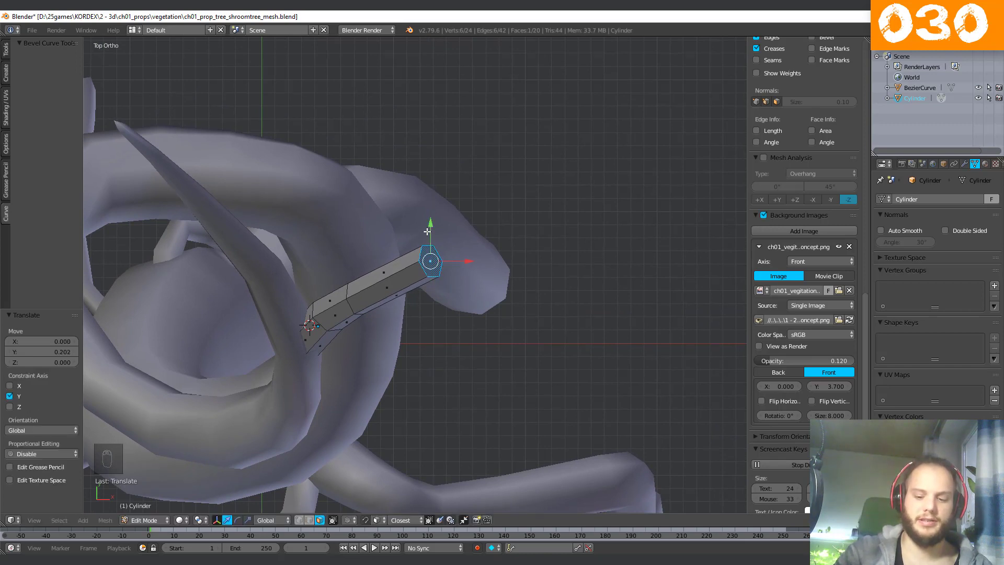
pyautogui.press('KP_1')
pyautogui.scroll(3, 427, 231)
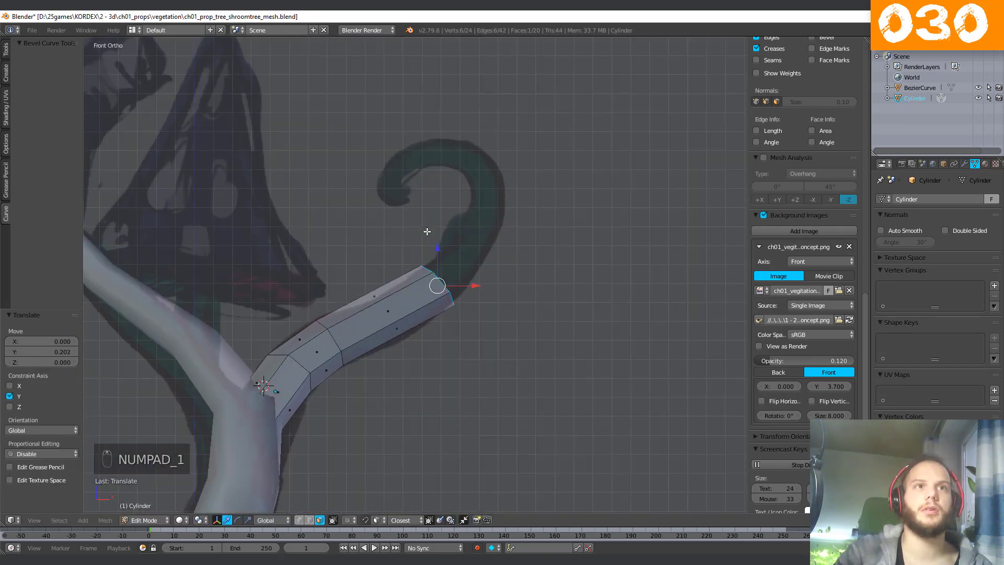
# Scale the branch's end face to about 0.857 and extrude it about 0.379 towards the concept's upward curl.
pyautogui.press('s')
pyautogui.click(488, 316)
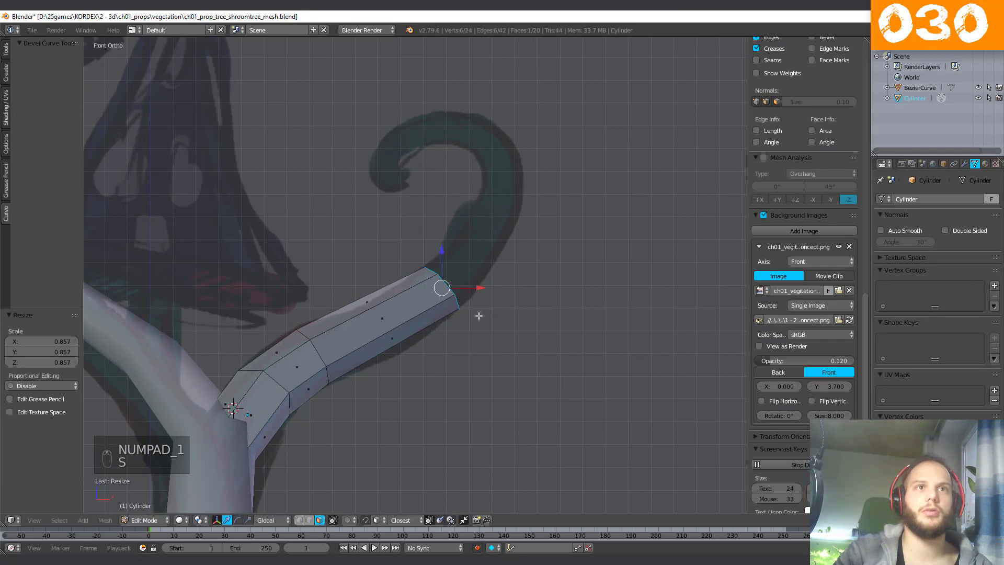
pyautogui.press('e')
pyautogui.click(559, 258)
pyautogui.press('r')
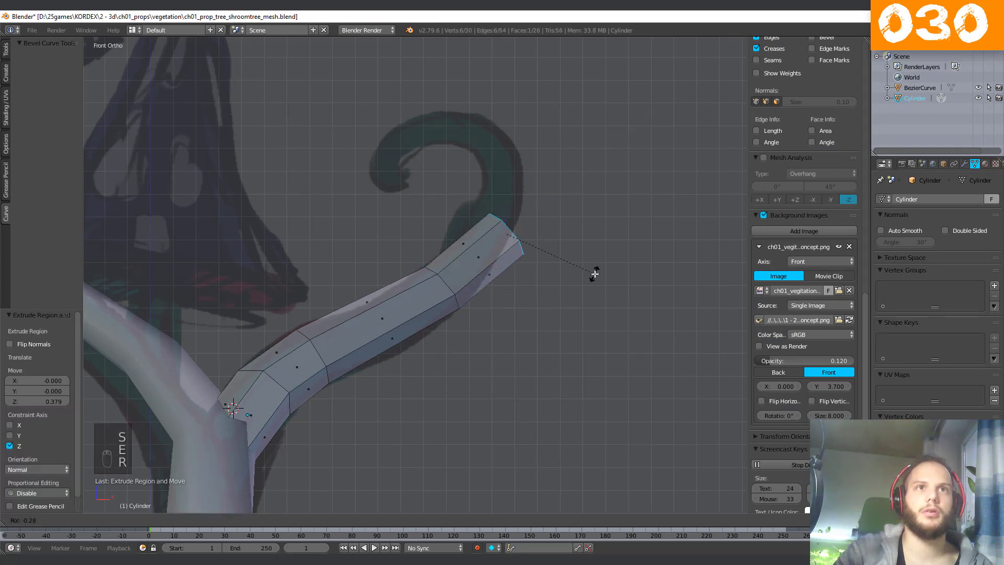
pyautogui.rightClick(588, 277)
# Shrink the new end face and fit it to the rising concept branch, moving it up about 0.170 and rotating it about -27.9°.
pyautogui.press('s')
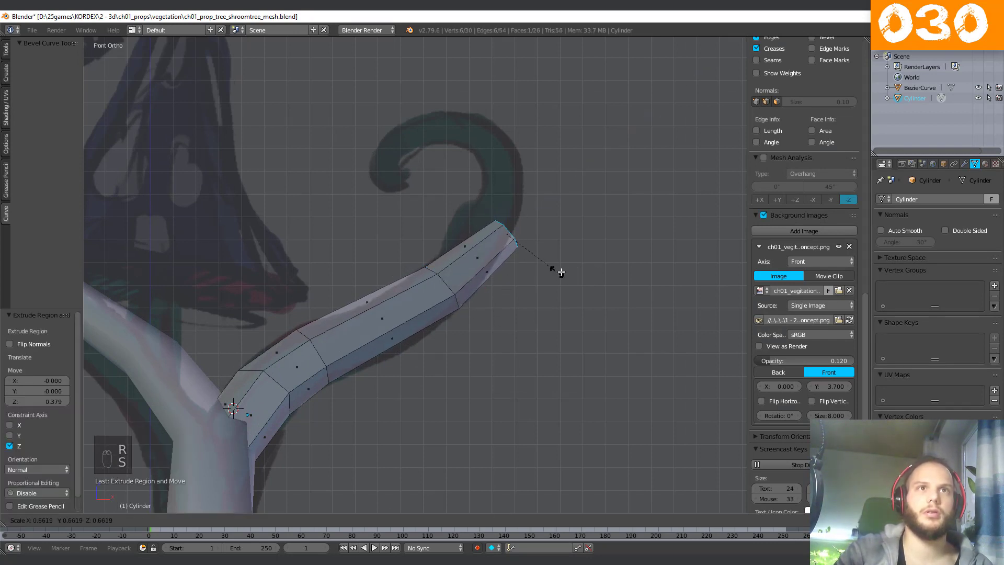
pyautogui.click(560, 266)
pyautogui.press('g')
pyautogui.click(561, 232)
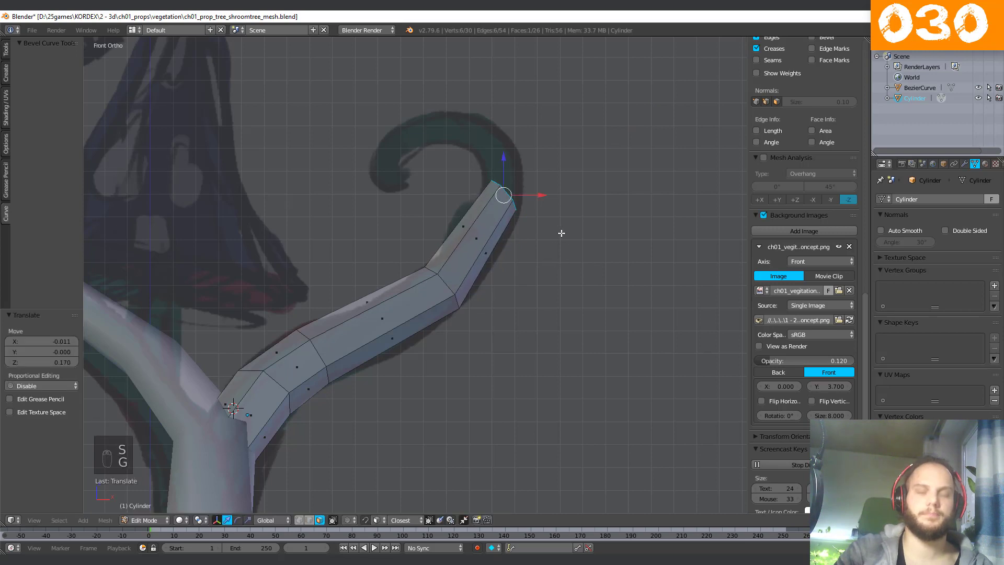
pyautogui.press('r')
pyautogui.click(581, 203)
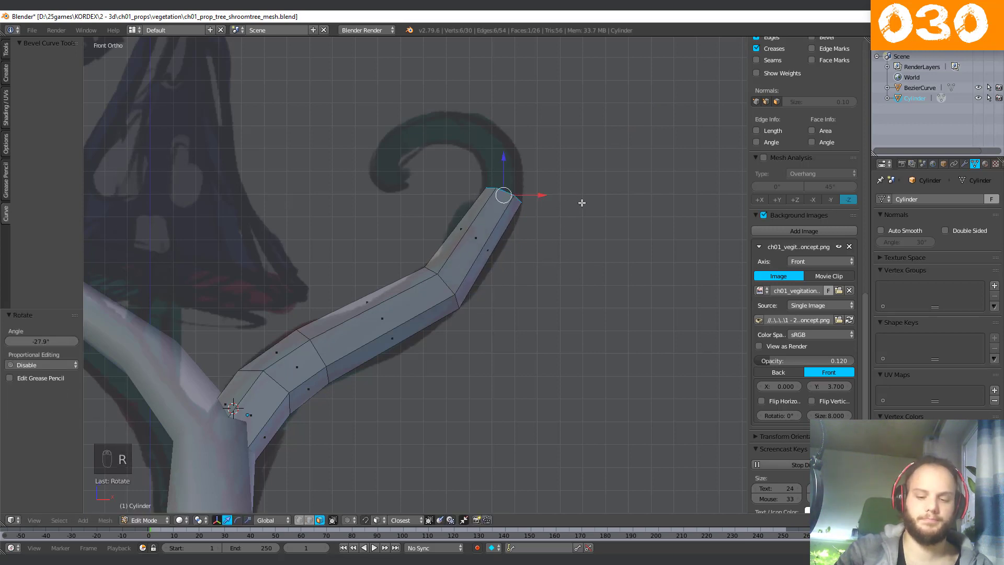
# Move the branch's end face about 0.117 along Y in top view, then nudge it back onto the concept in front view.
pyautogui.press('KP_7')
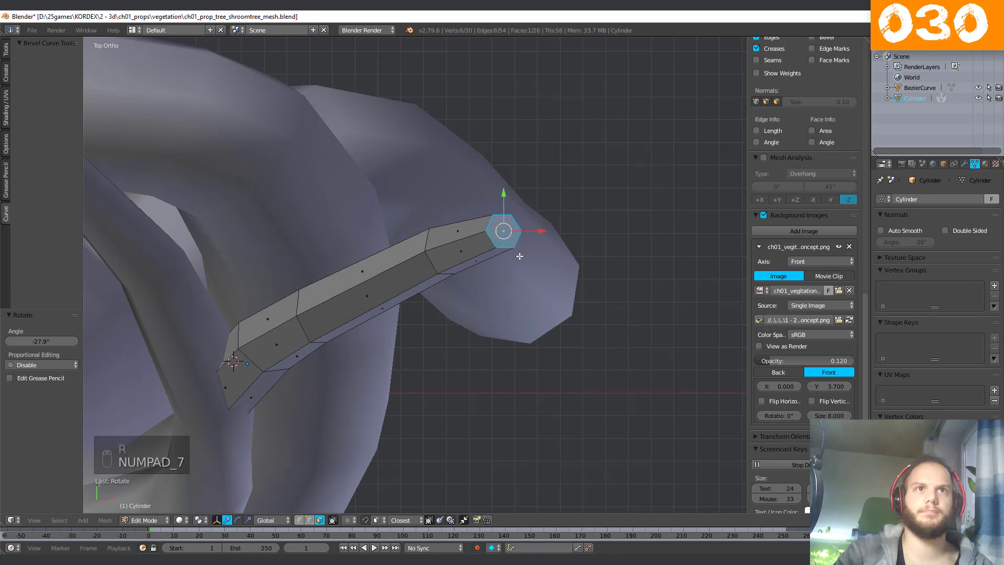
pyautogui.press('g')
pyautogui.click(519, 228)
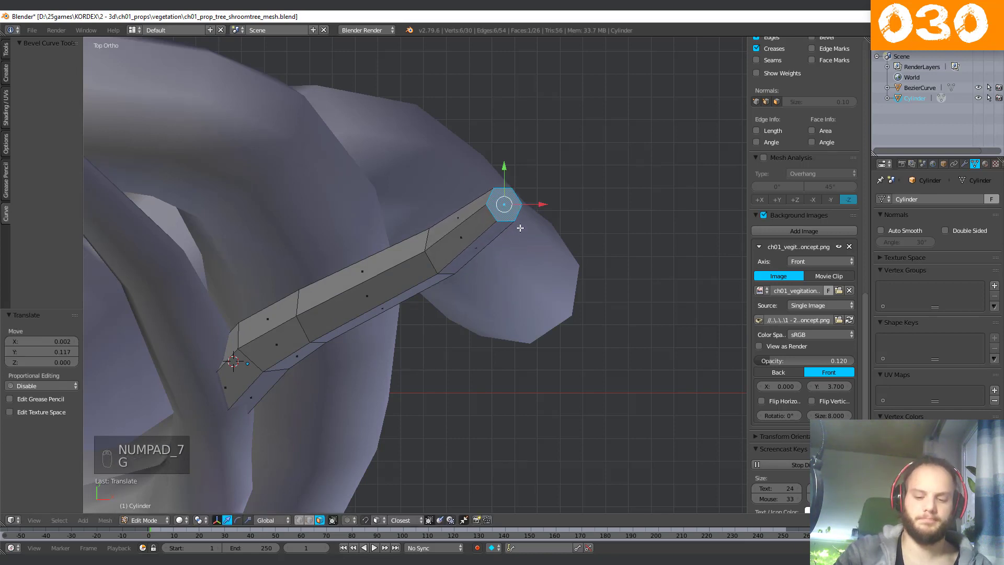
pyautogui.press('KP_1')
pyautogui.press('g')
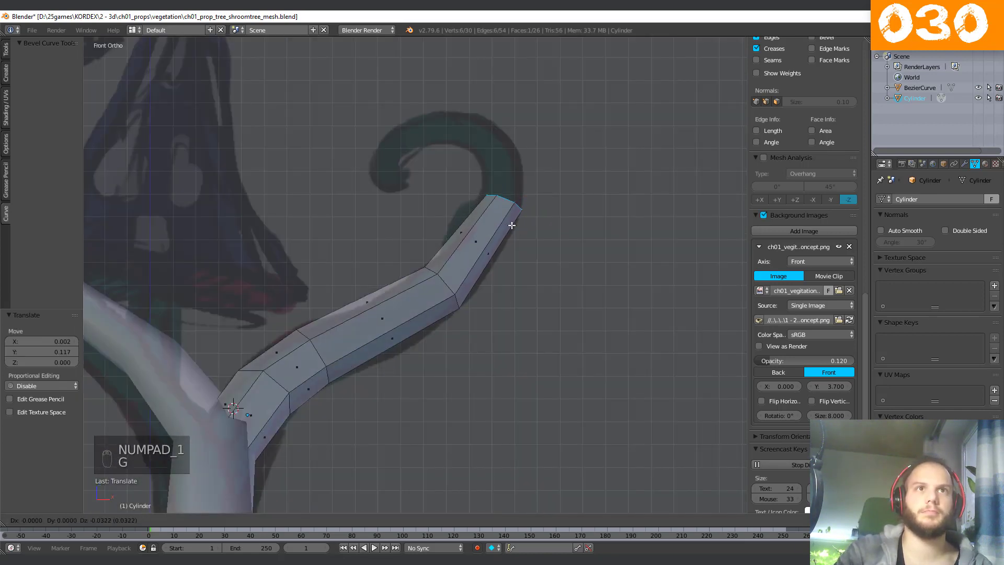
pyautogui.click(510, 225)
# Extrude a short segment from the end face, then rotate and move its end to follow the outer bend of the concept curl.
pyautogui.press('e')
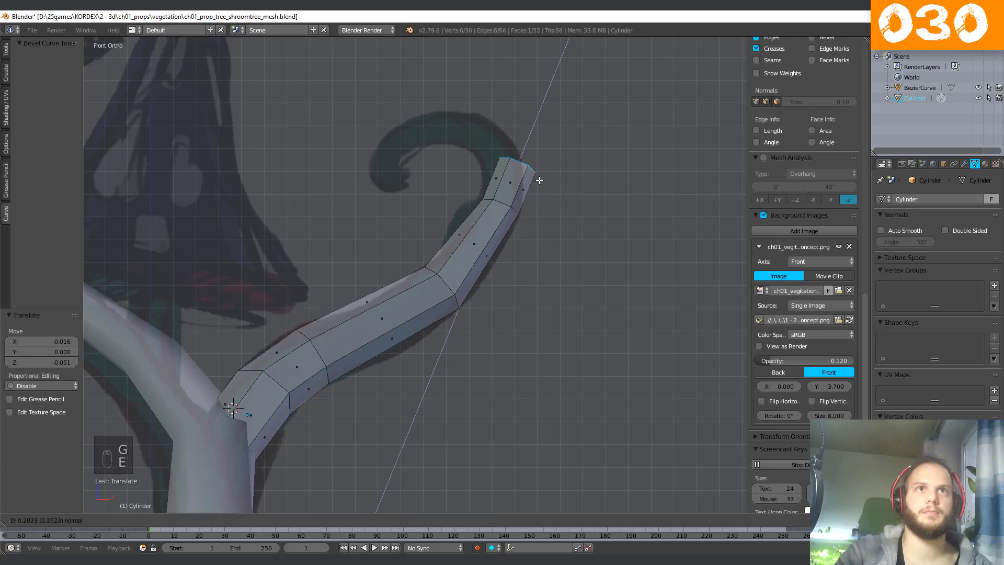
pyautogui.click(539, 174)
pyautogui.press('r')
pyautogui.click(588, 147)
pyautogui.press('g')
pyautogui.click(591, 134)
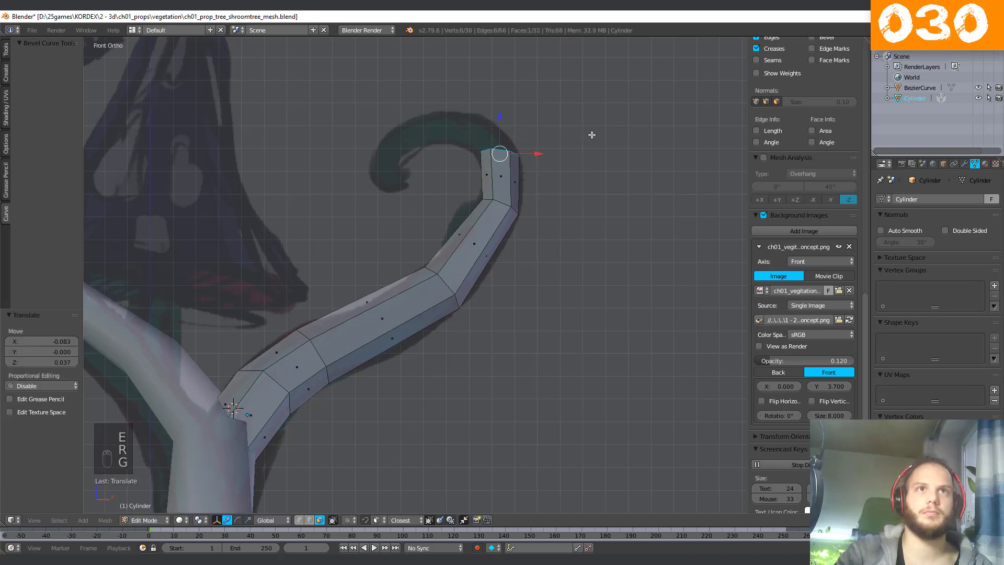
pyautogui.press('r')
pyautogui.click(592, 123)
pyautogui.press('g')
pyautogui.click(587, 128)
# In top view, move the new end face about 0.138 along Y.
pyautogui.press('KP_7')
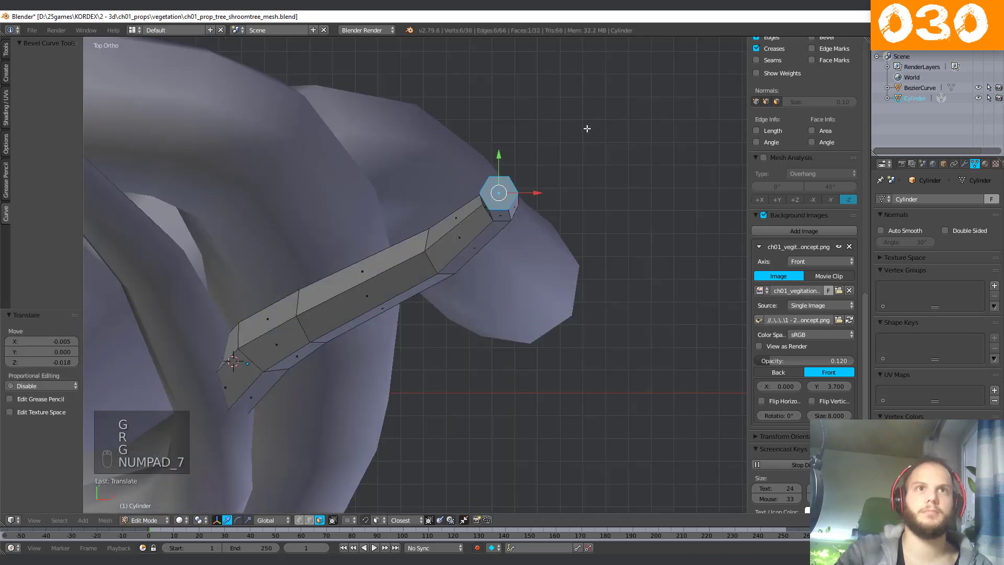
pyautogui.press('e')
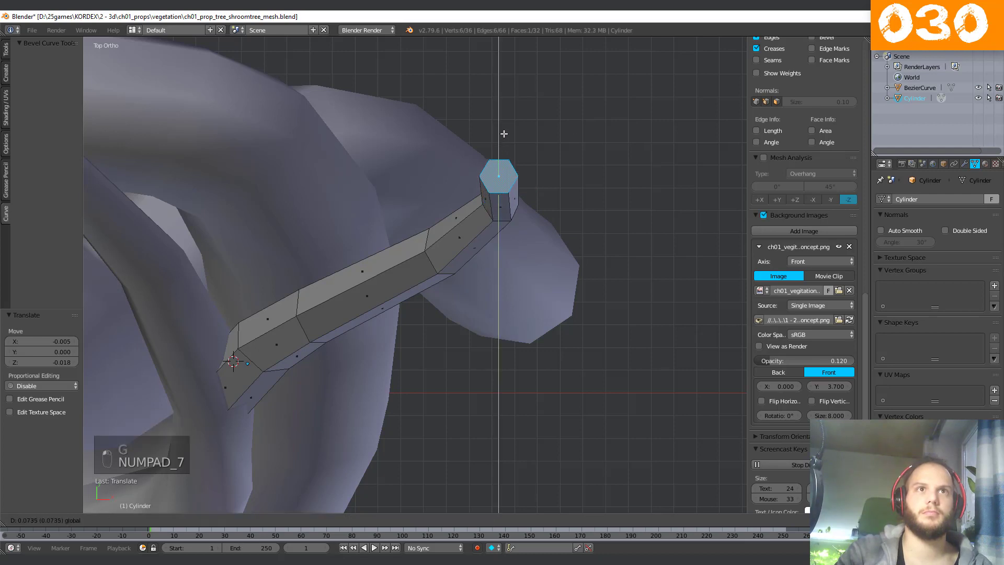
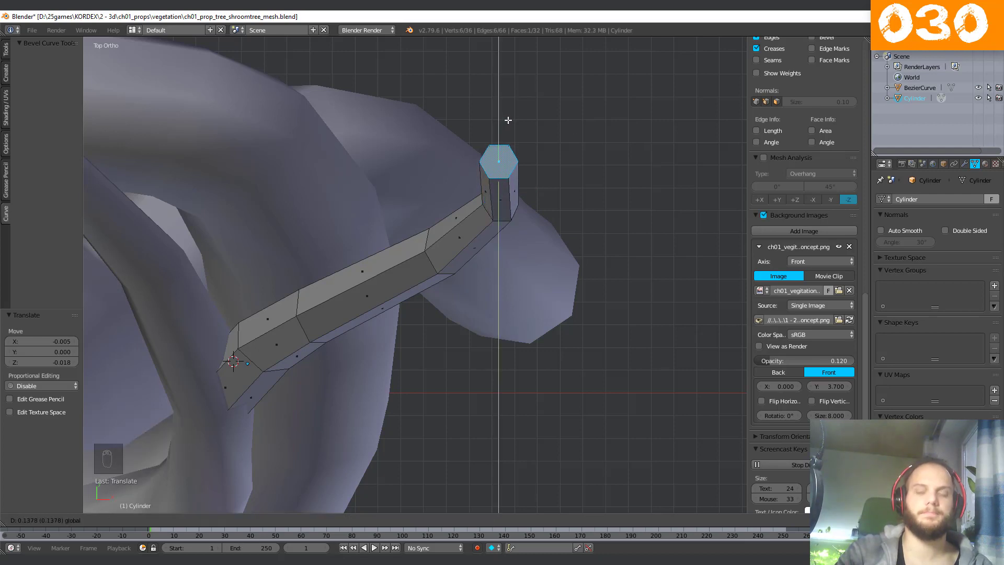
pyautogui.click(508, 120)
# In right view with edge selection, rotate the edge loop just below the branch's end about 12.7°.
pyautogui.press('KP_3')
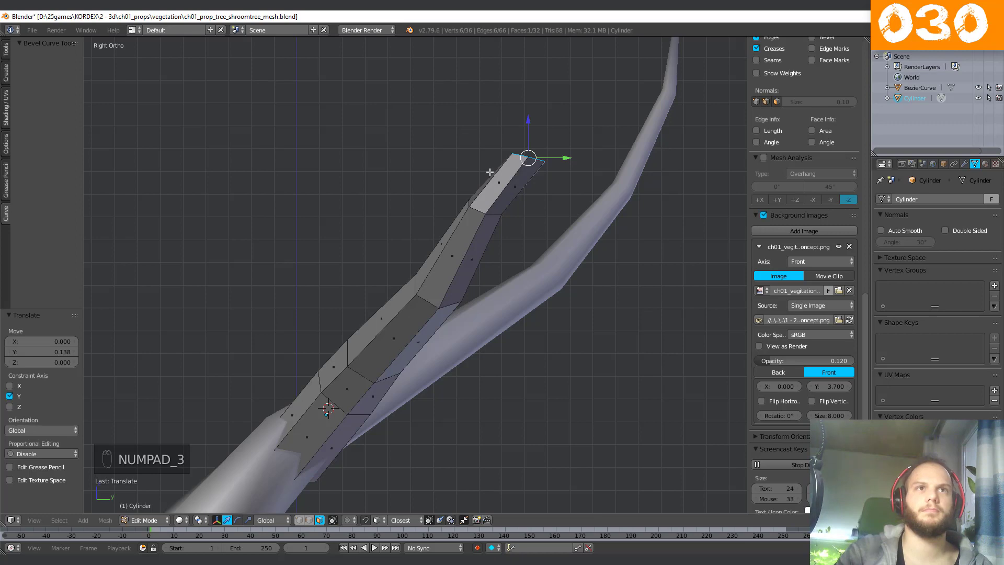
pyautogui.keyDown('alt'); pyautogui.rightClick(480, 210); pyautogui.keyUp('alt')
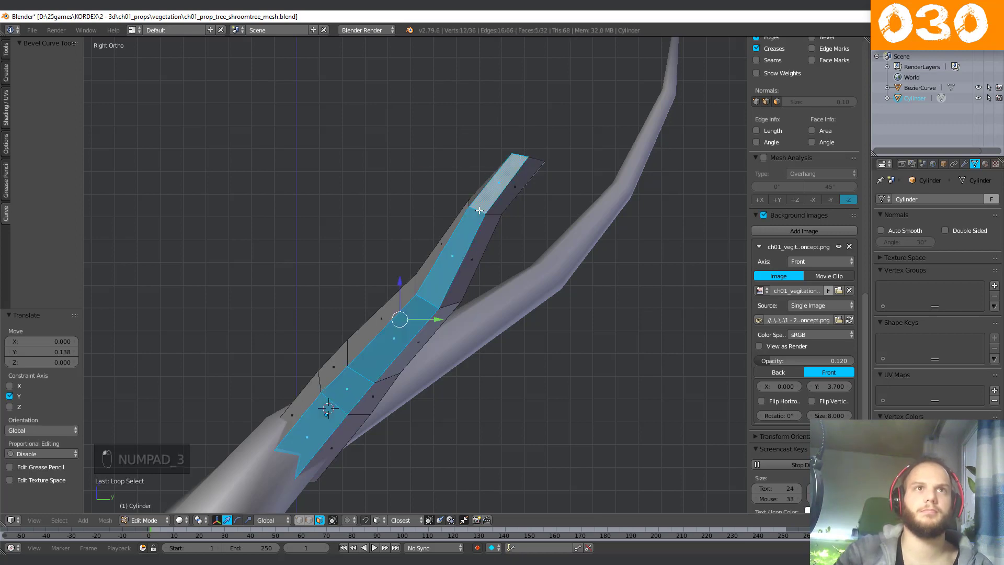
pyautogui.hotkey('ctrl', 'Tab')
pyautogui.click(455, 198)
pyautogui.keyDown('alt'); pyautogui.rightClick(478, 209); pyautogui.keyUp('alt')
pyautogui.press('r')
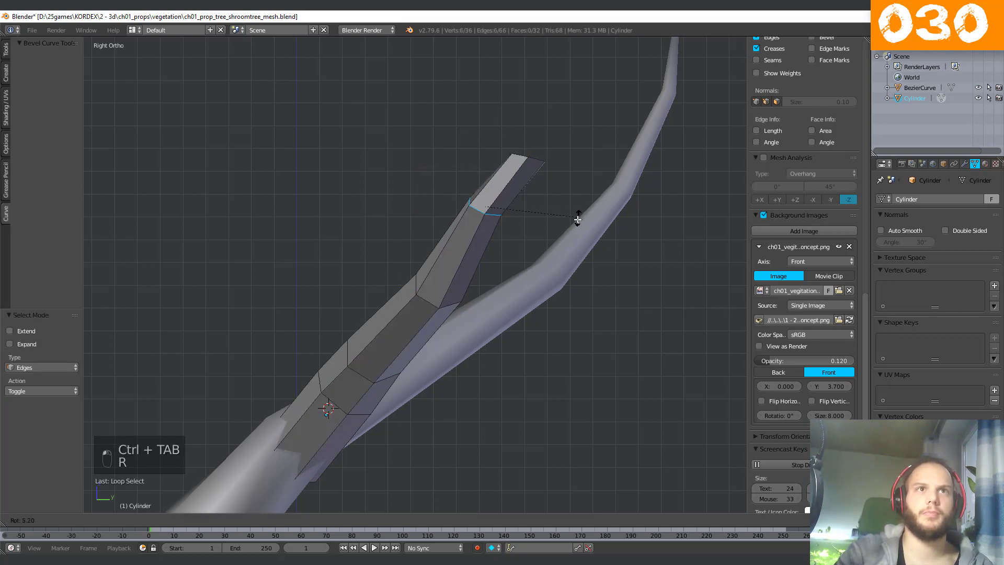
pyautogui.click(572, 228)
# Rotate the branch's end loop about 26.5° and the loop two segments below it about 19° in right view.
pyautogui.keyDown('alt'); pyautogui.rightClick(539, 162); pyautogui.keyUp('alt')
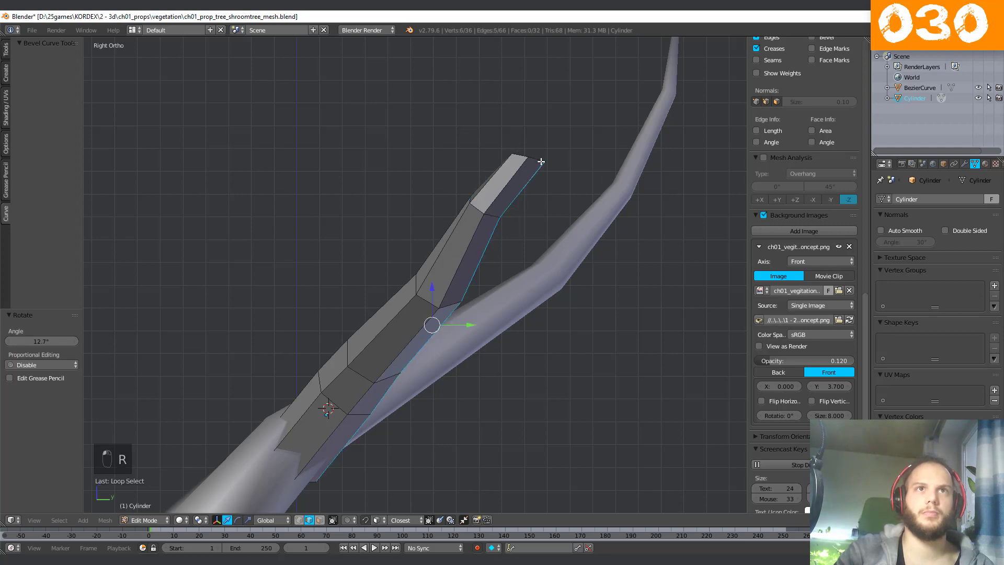
pyautogui.press('r')
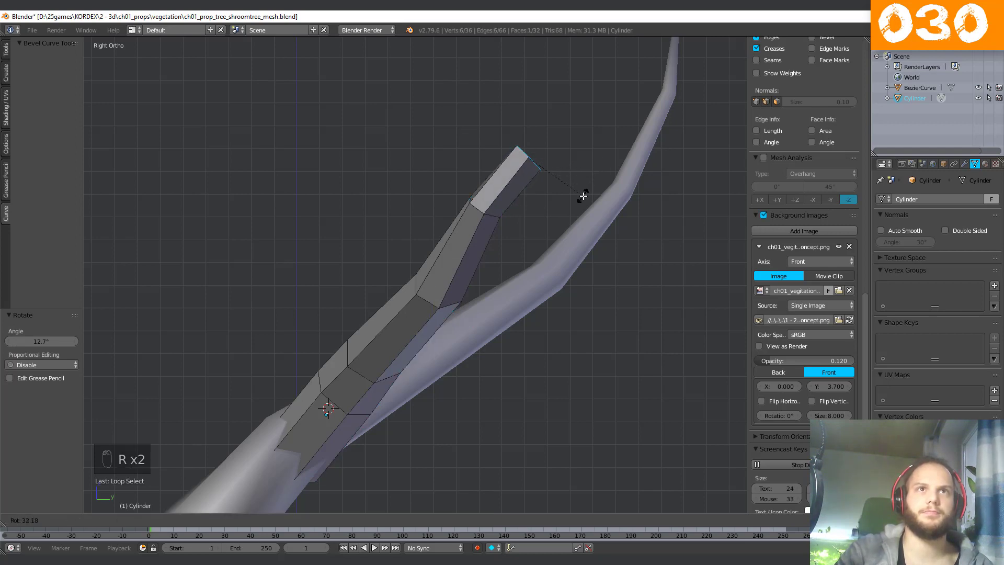
pyautogui.click(588, 192)
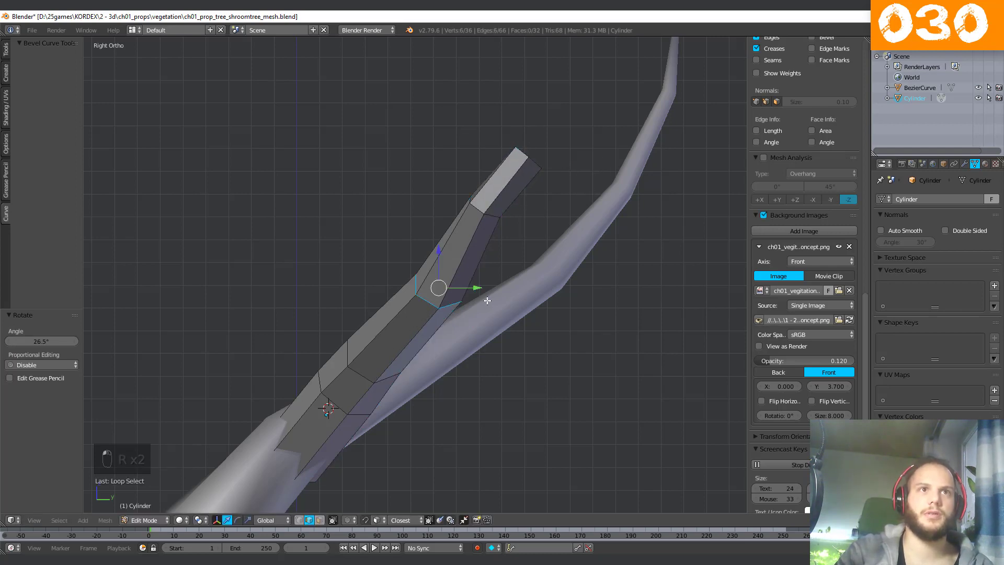
pyautogui.press('r')
pyautogui.click(497, 323)
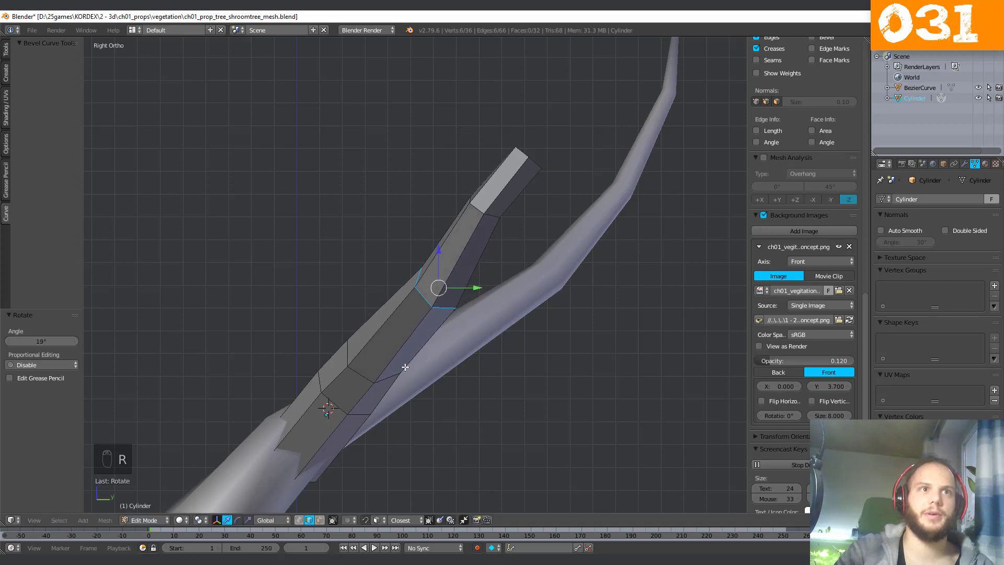
# Scale the branch's end loop to about 0.867 and fine-tune its position from an angled view and in front view.
pyautogui.moveTo(363, 379); pyautogui.dragTo(371, 200, button='middle')
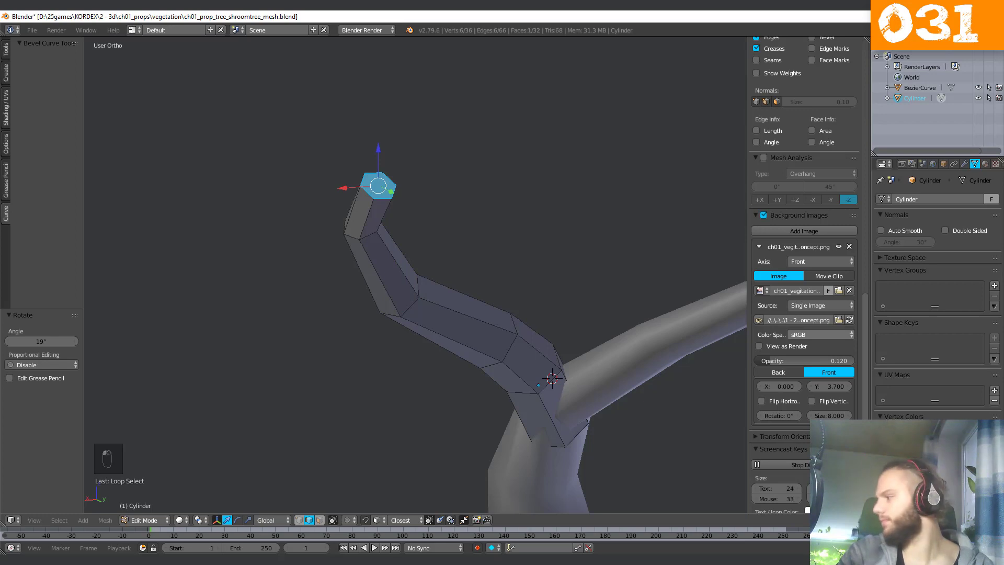
pyautogui.moveTo(321, 396); pyautogui.dragTo(423, 234, button='middle')
pyautogui.press('g')
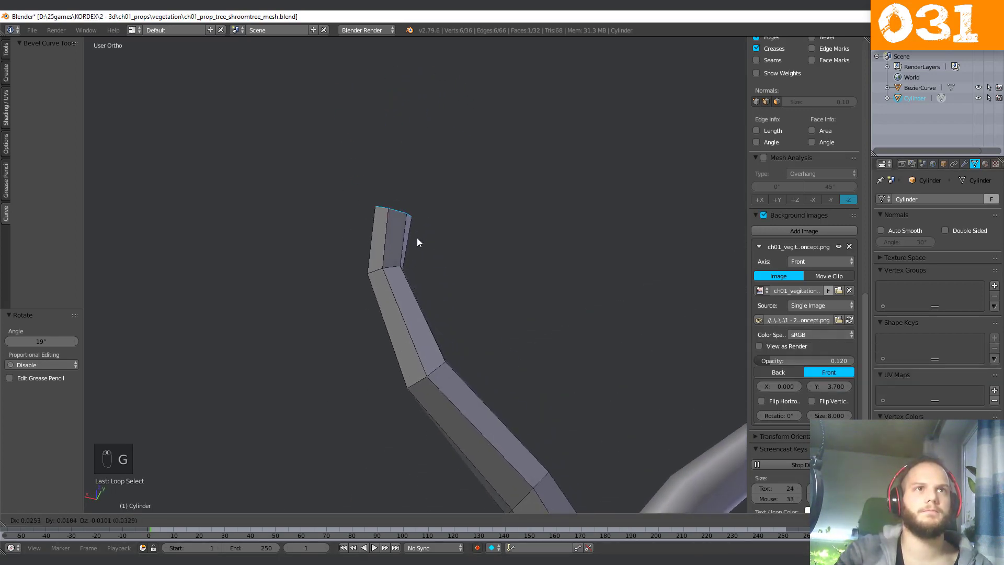
pyautogui.click(417, 242)
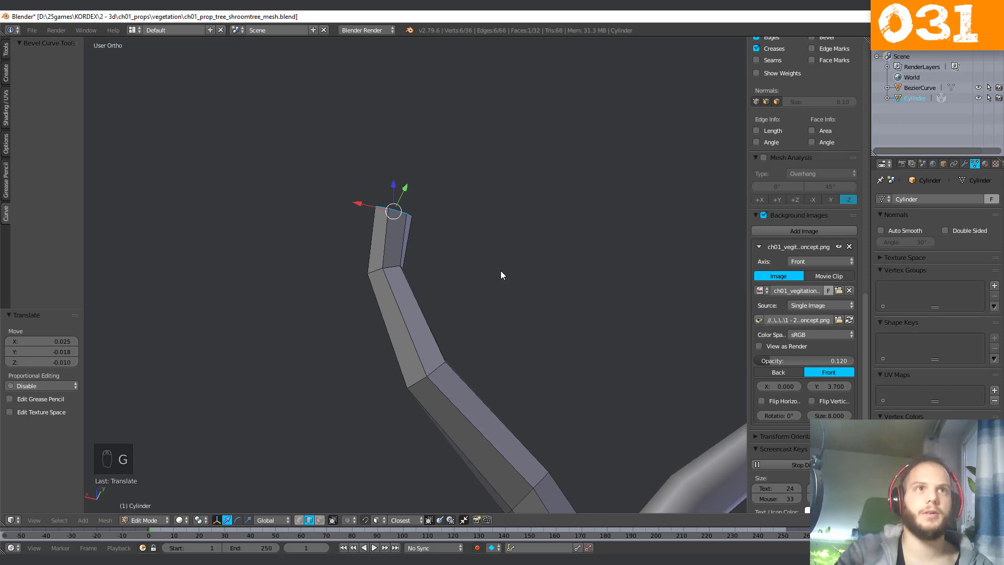
pyautogui.press('s')
pyautogui.click(480, 272)
pyautogui.press('KP_1')
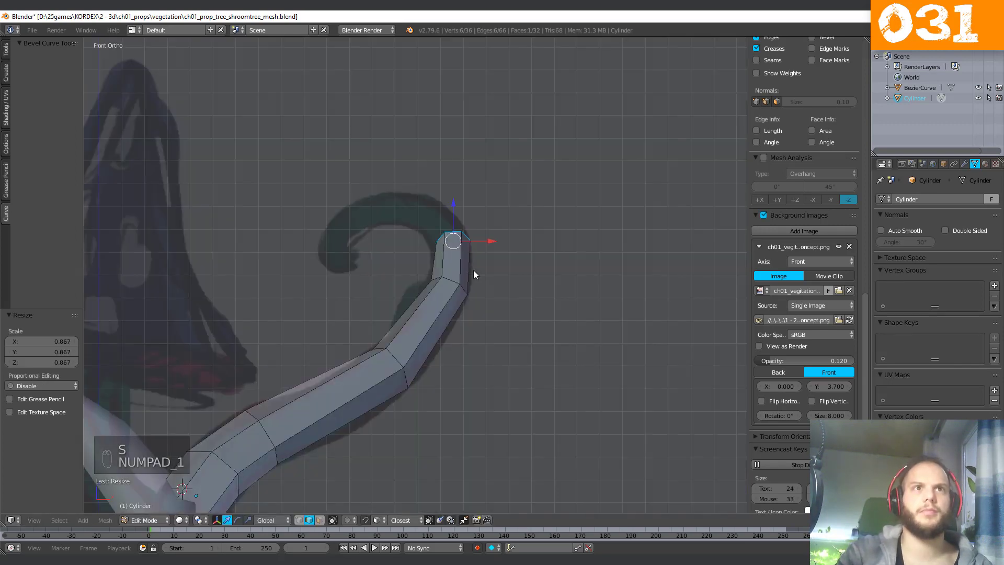
pyautogui.press('g')
pyautogui.click(465, 247)
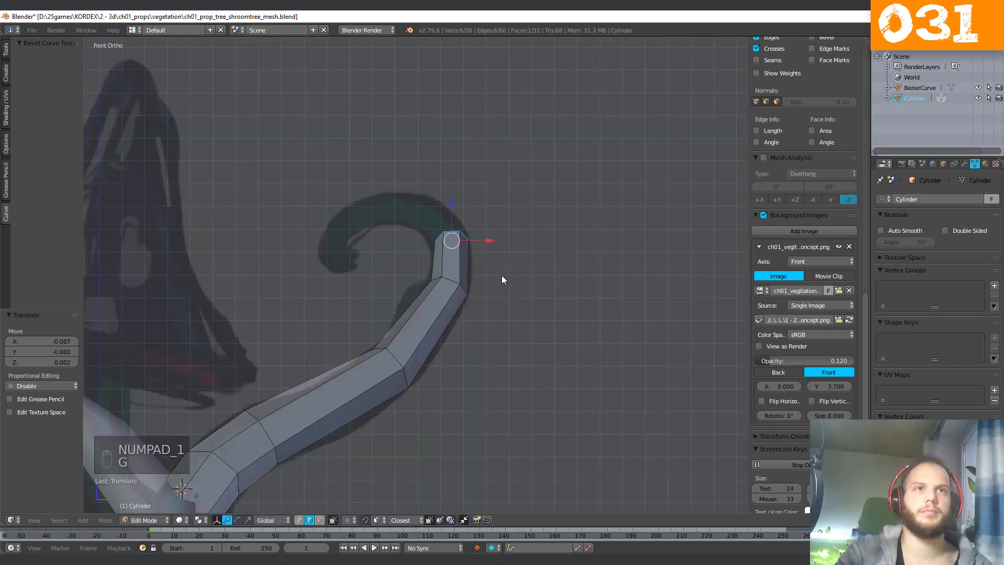
# Extrude the end loop about 0.223 in front view, then move it about -0.140 in X and -0.030 in Z along the curl.
pyautogui.moveTo(485, 243); pyautogui.dragTo(443, 296, button='middle')
pyautogui.press('KP_1')
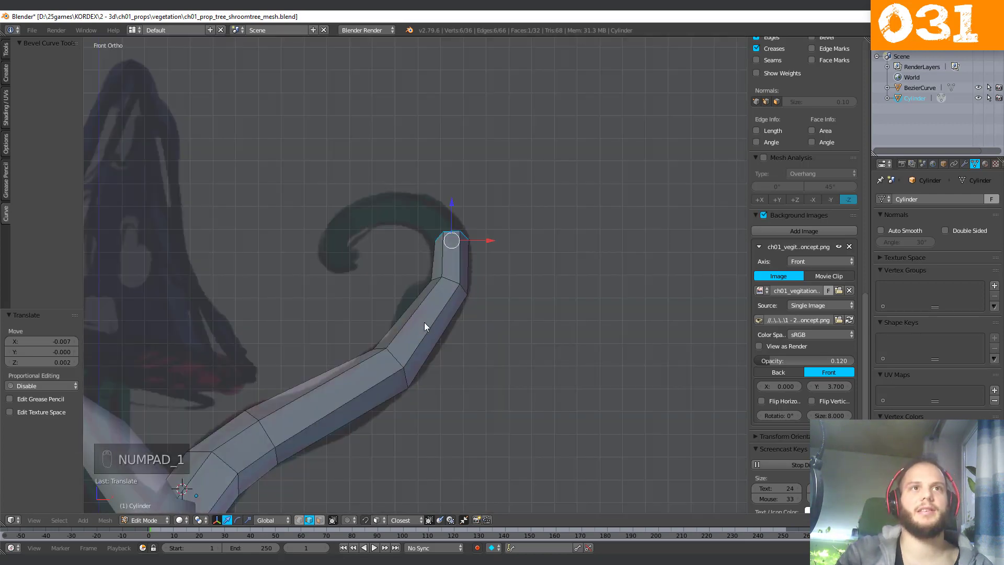
pyautogui.press('e')
pyautogui.click(504, 224)
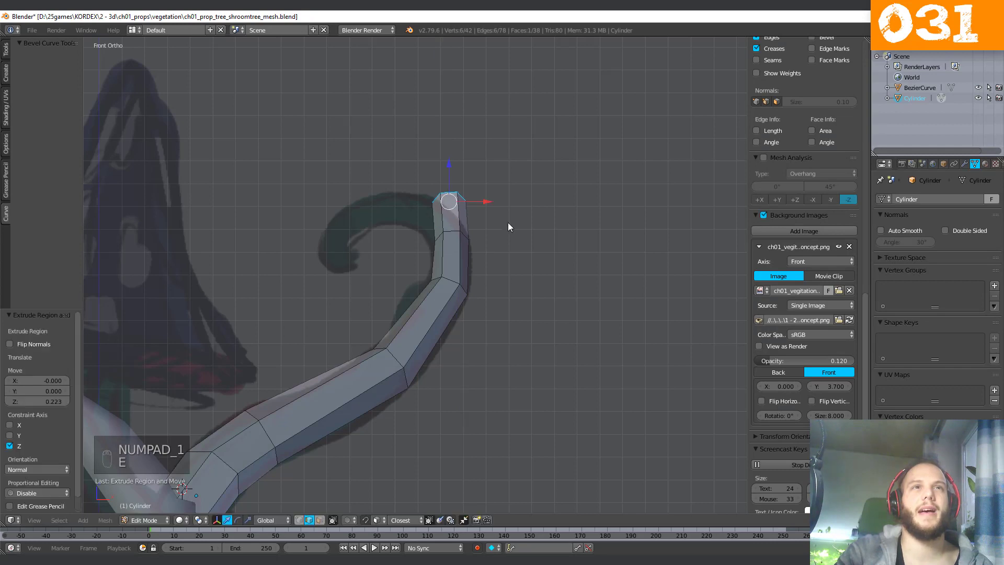
pyautogui.press('g')
pyautogui.click(506, 205)
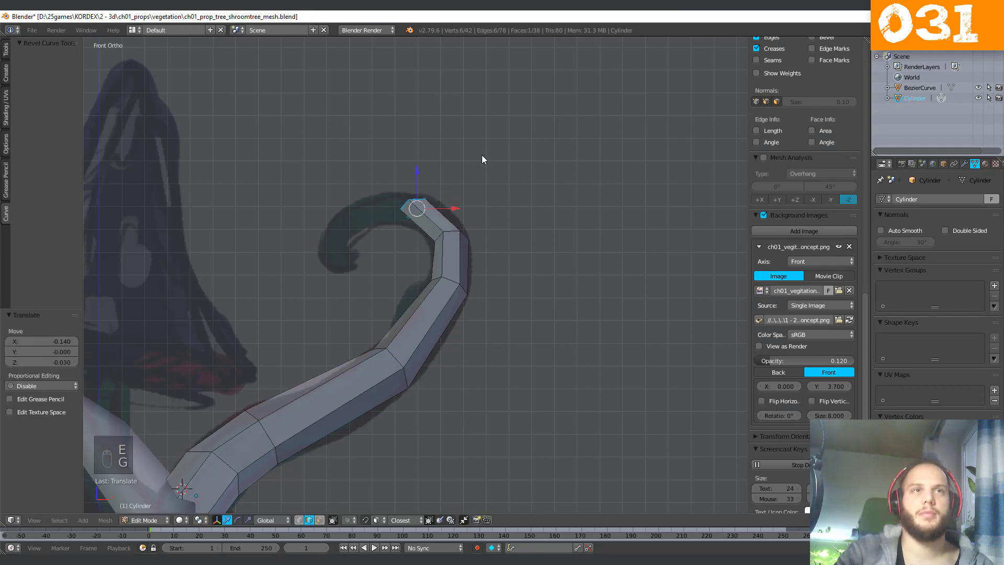
# From an angled view, rotate the new end loop, scale it to about 0.601 and nudge it into line with the branch.
pyautogui.moveTo(481, 155); pyautogui.dragTo(434, 187, button='middle')
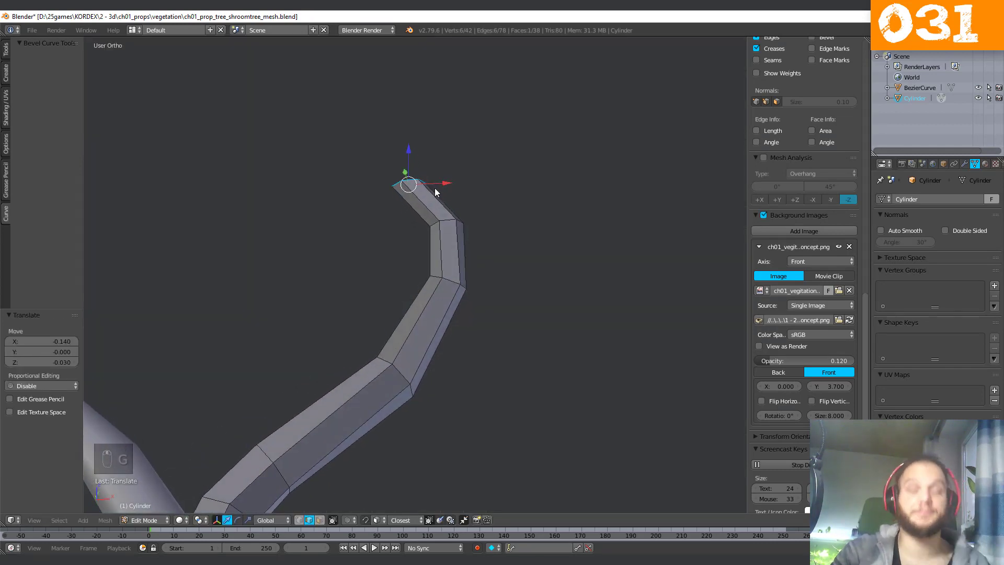
pyautogui.press('KP_7')
pyautogui.moveTo(369, 270); pyautogui.dragTo(332, 143, button='middle')
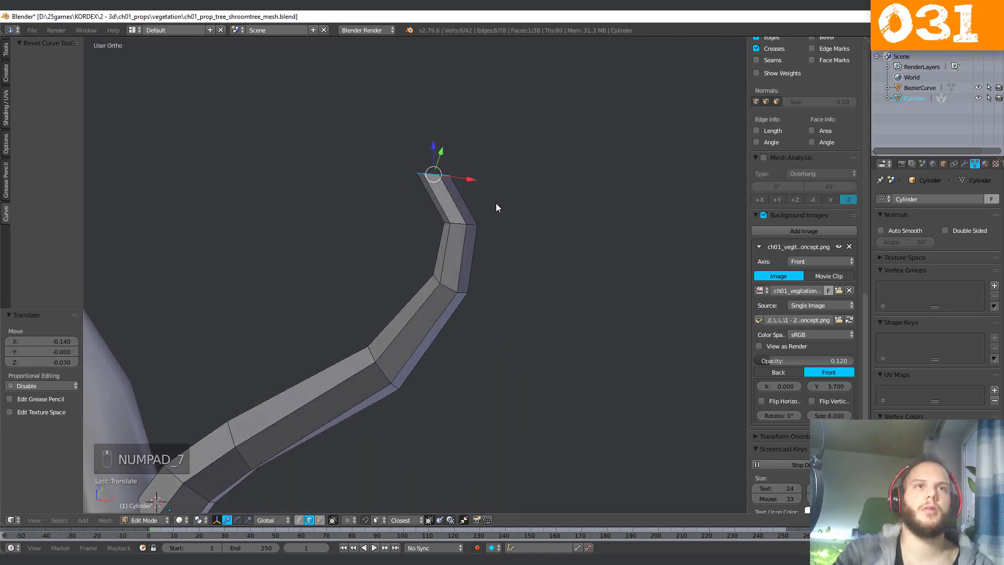
pyautogui.press('r')
pyautogui.click(500, 160)
pyautogui.press('s')
pyautogui.click(476, 174)
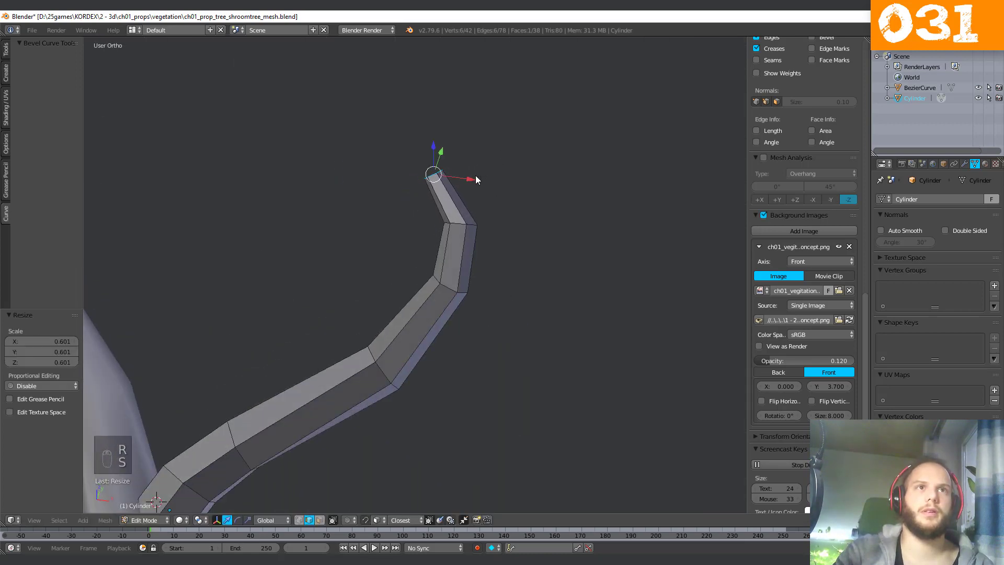
pyautogui.press('g')
pyautogui.click(475, 164)
# Rotate the edge loop just below the tip about 8.59°, then reselect the tip loop and return to front view.
pyautogui.moveTo(468, 262); pyautogui.dragTo(257, 421, button='middle')
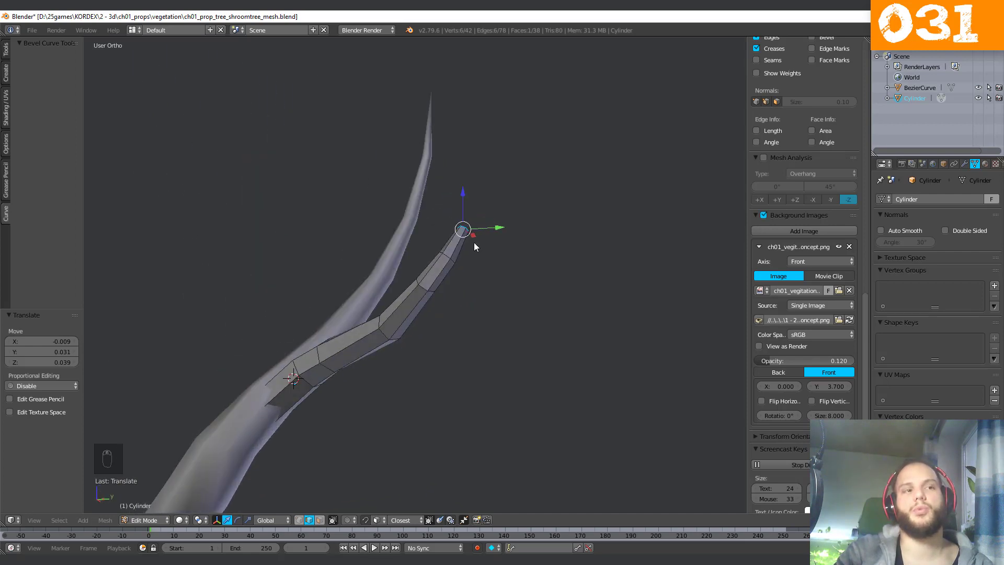
pyautogui.moveTo(159, 458); pyautogui.dragTo(368, 366, button='middle')
pyautogui.press('r')
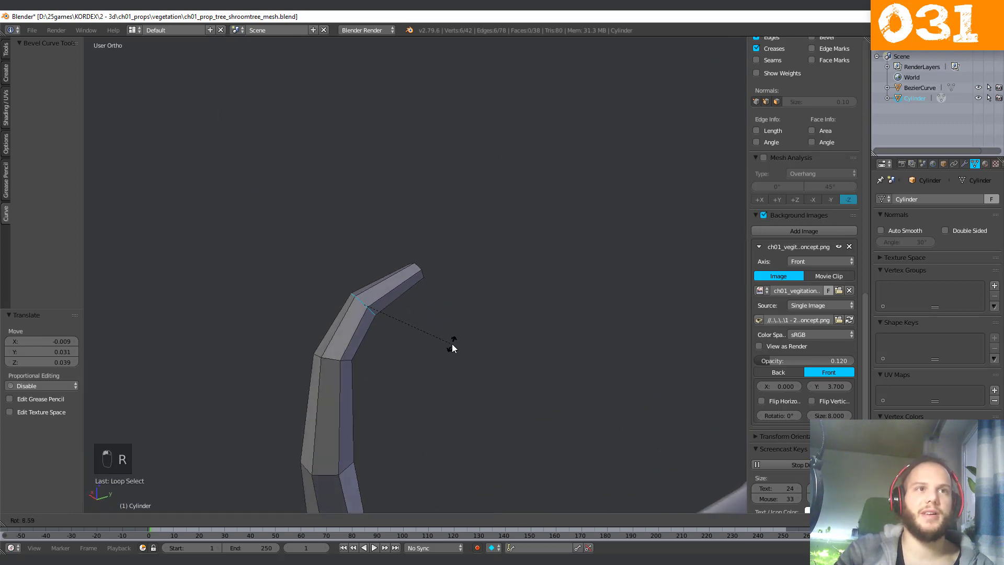
pyautogui.click(383, 310)
pyautogui.moveTo(384, 310); pyautogui.dragTo(423, 351, button='middle')
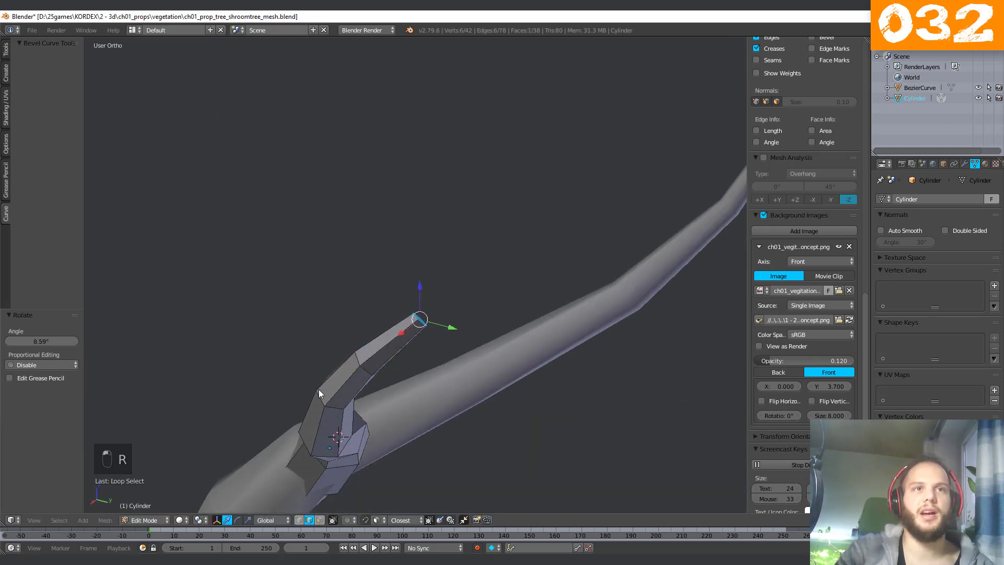
pyautogui.moveTo(318, 389); pyautogui.dragTo(368, 377, button='middle')
pyautogui.press('KP_1')
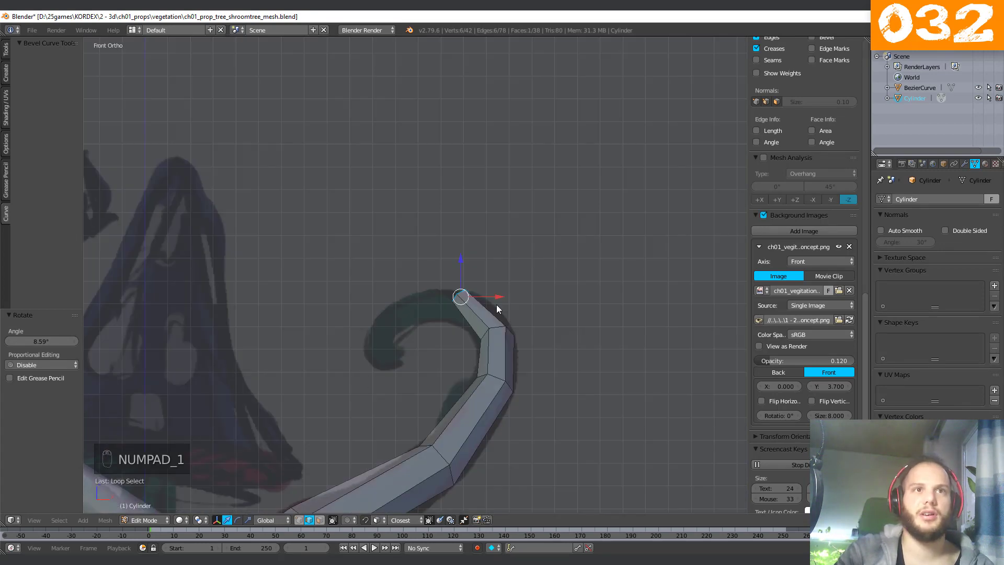
# Reposition the branch's tip loop on the concept curl, scale it to about 1.196 and rotate it about -13.2°.
pyautogui.press('g')
pyautogui.click(495, 309)
pyautogui.press('s')
pyautogui.click(503, 297)
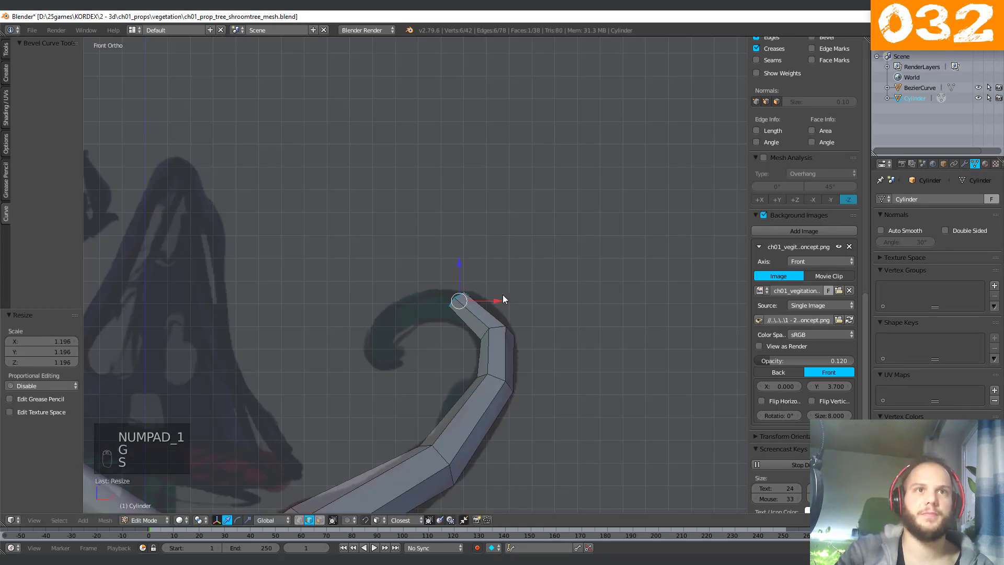
pyautogui.press('r')
pyautogui.click(503, 246)
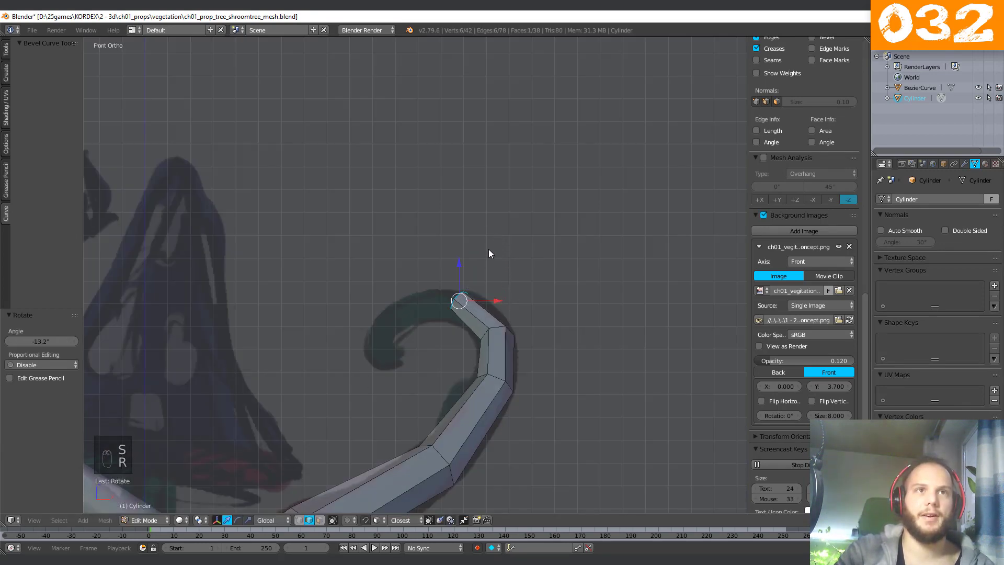
# Extrude the tip loop along the curl in front view, rotate it about -28.6° and move it about -0.051 in X and -0.147 in Z.
pyautogui.press('e')
pyautogui.click(423, 253)
pyautogui.press('r')
pyautogui.click(445, 215)
pyautogui.press('g')
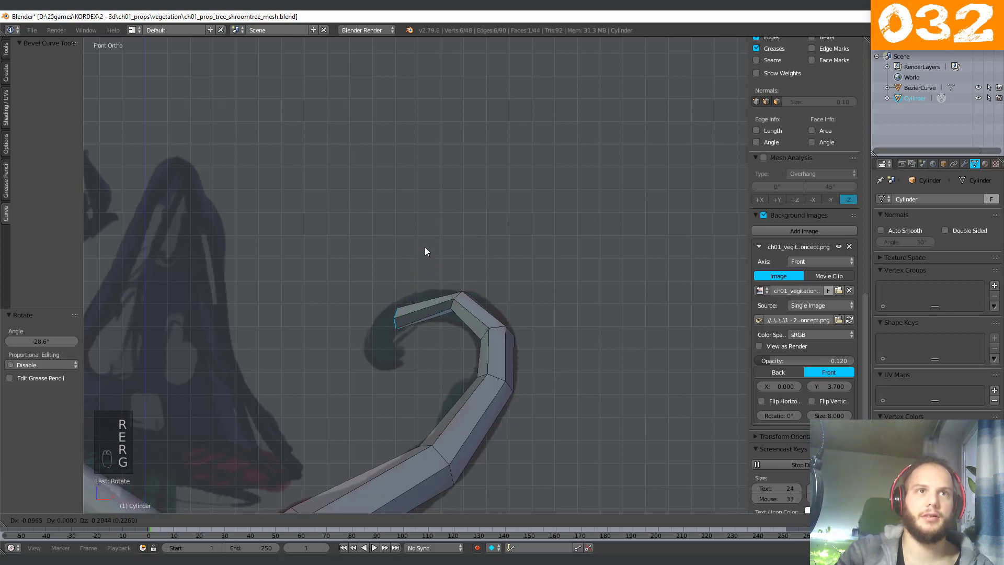
pyautogui.click(437, 240)
pyautogui.press('KP_1')
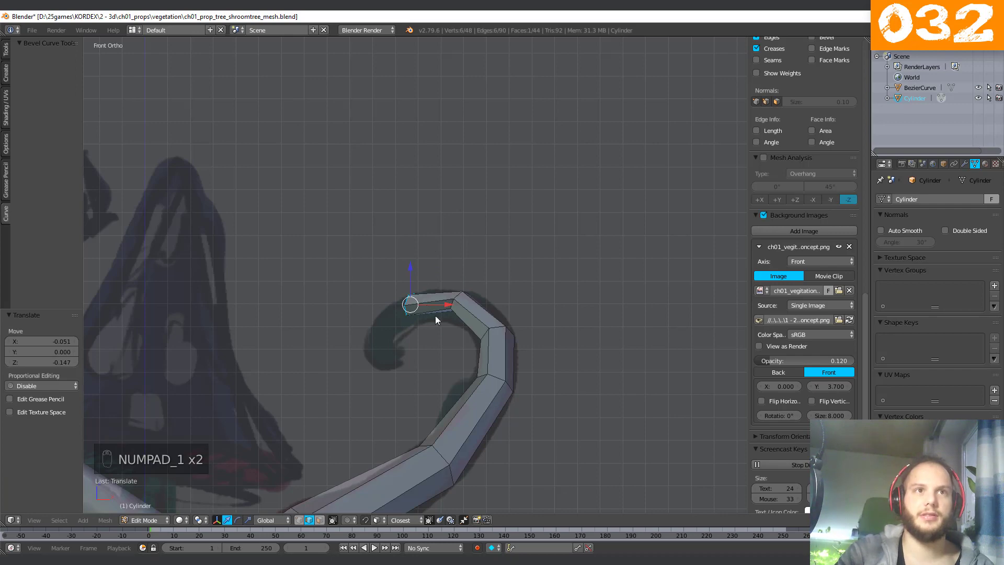
# From angled views, scale the new tip loop to about 0.689, nudge it into line with the branch and raise it about 0.034 in Z.
pyautogui.moveTo(435, 315); pyautogui.dragTo(440, 340, button='middle')
pyautogui.press('KP_1')
pyautogui.press('KP_7')
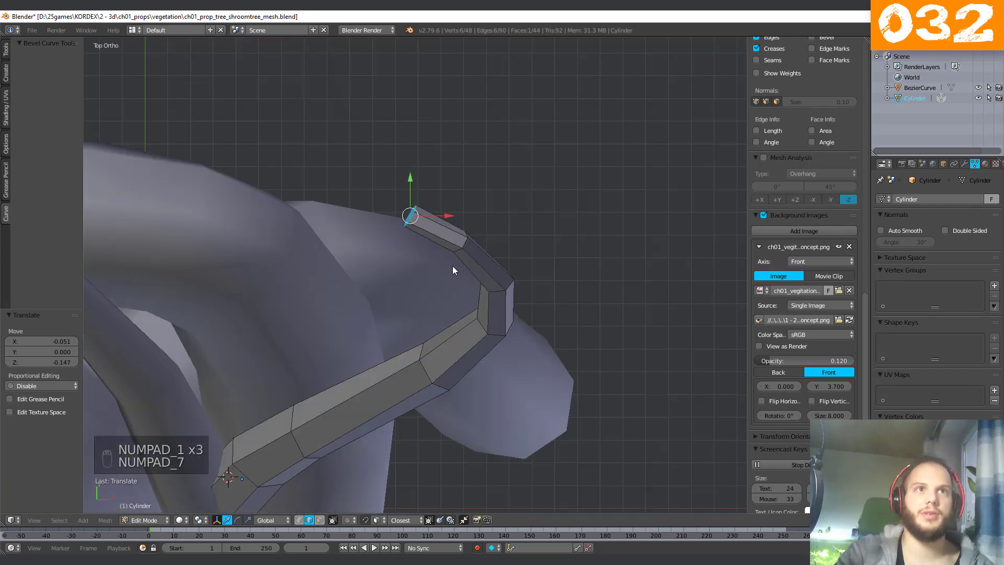
pyautogui.moveTo(453, 268); pyautogui.dragTo(501, 296, button='middle')
pyautogui.press('g')
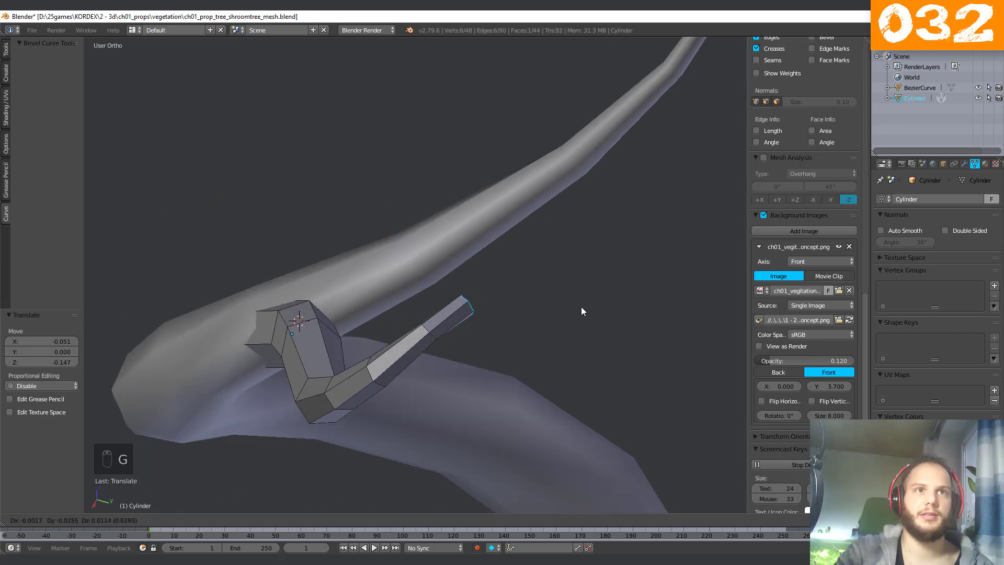
pyautogui.click(583, 309)
pyautogui.press('s')
pyautogui.click(554, 314)
pyautogui.press('g')
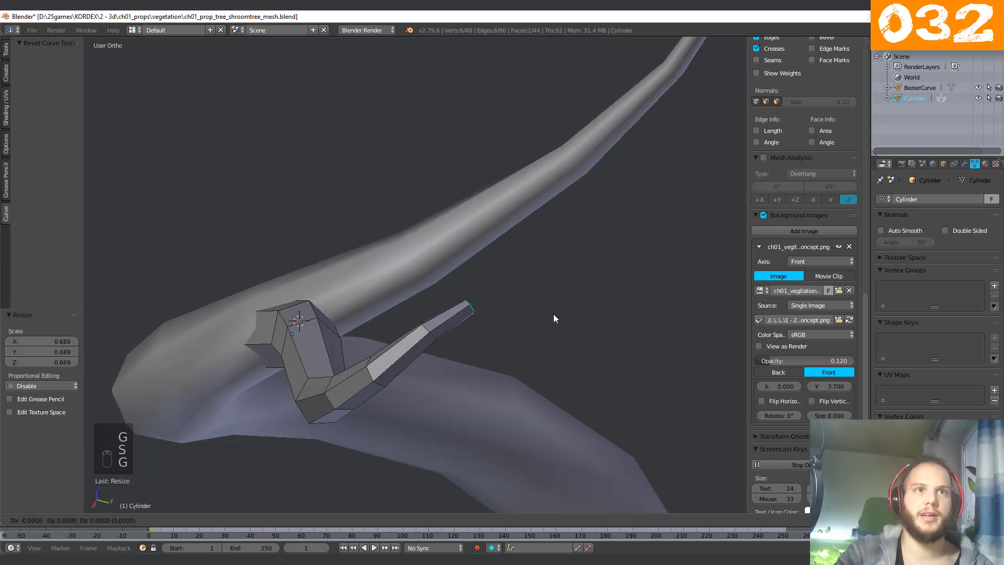
pyautogui.click(551, 309)
pyautogui.moveTo(386, 401); pyautogui.dragTo(564, 338, button='middle')
pyautogui.press('g')
pyautogui.click(565, 331)
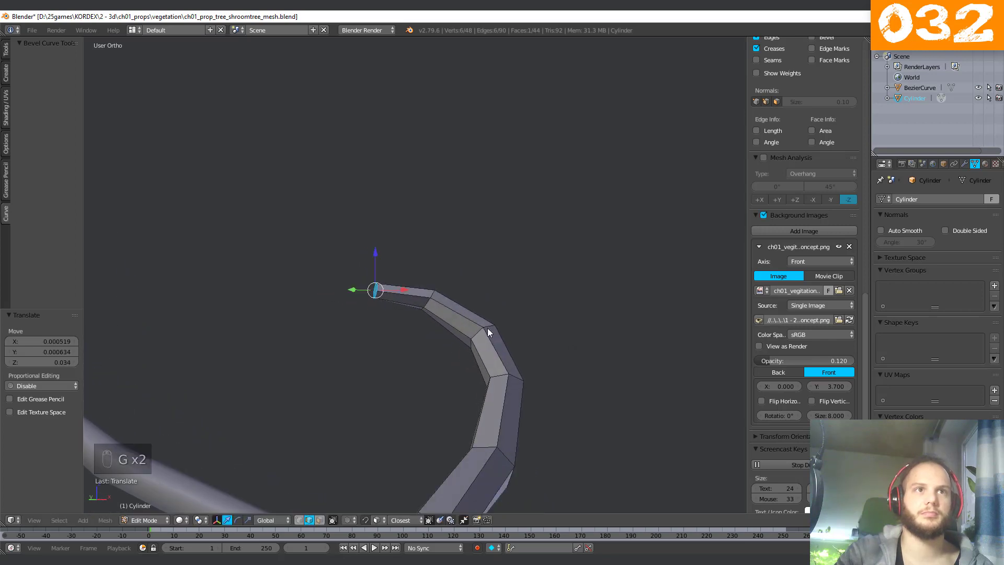
# From above, rotate the tip loop about -21° and move it about -0.011 in Y to follow the branch's bend.
pyautogui.moveTo(487, 327); pyautogui.dragTo(535, 381, button='middle')
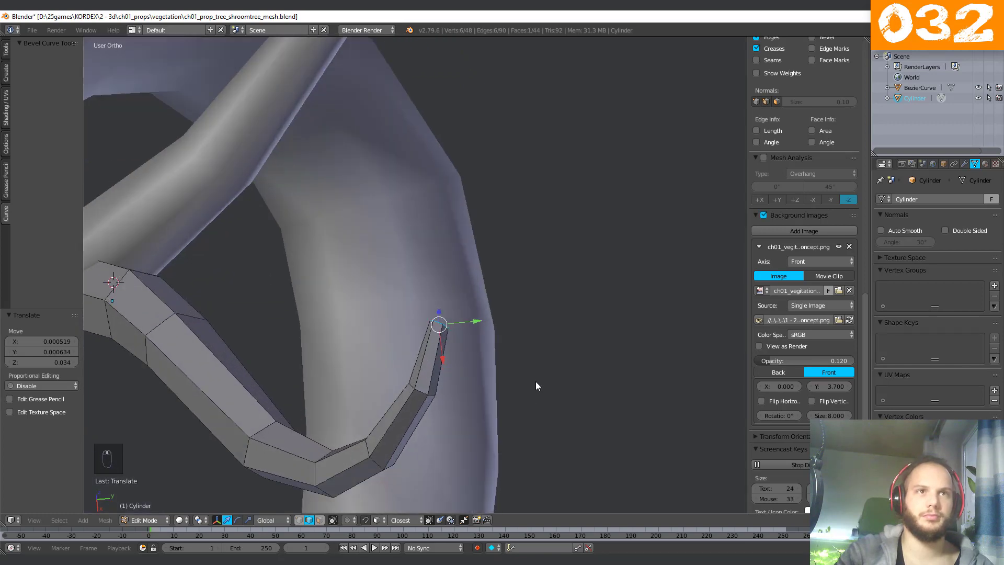
pyautogui.press('r')
pyautogui.click(547, 336)
pyautogui.press('g')
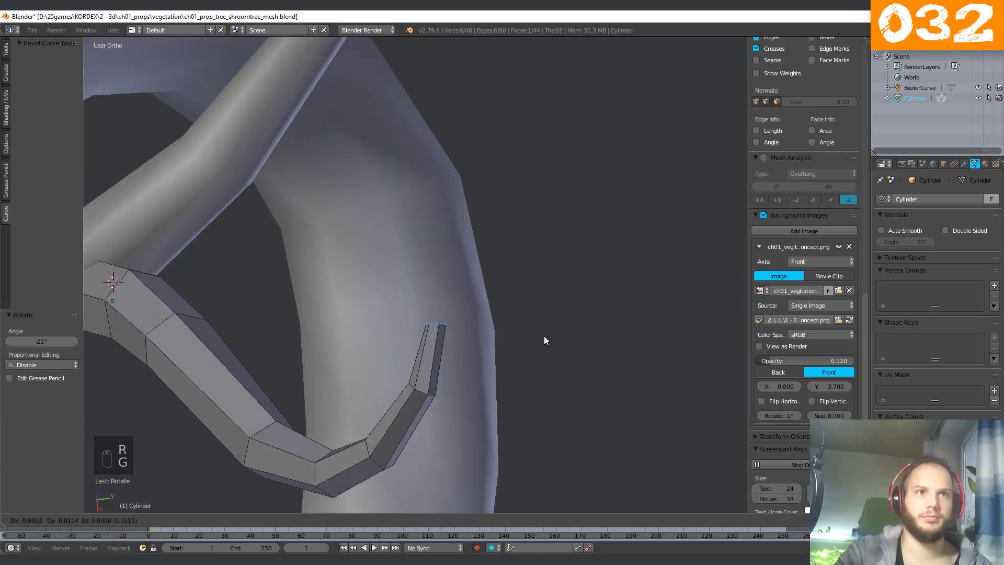
pyautogui.click(542, 337)
pyautogui.press('KP_Divide')
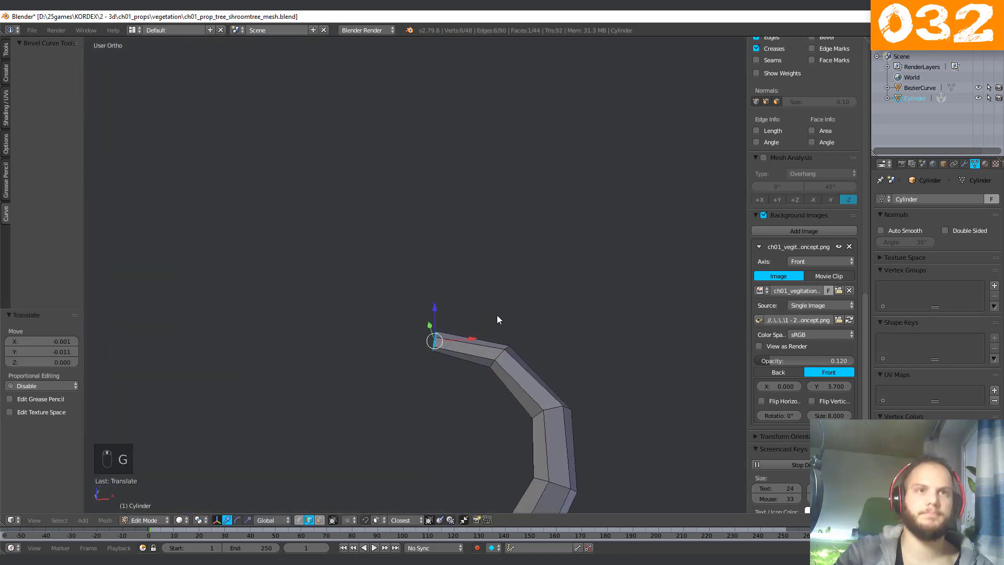
# Extrude the tip loop about 0.164 in front view, then move it down the curl and rotate it about -25.1°.
pyautogui.press('KP_1')
pyautogui.press('e')
pyautogui.click(406, 359)
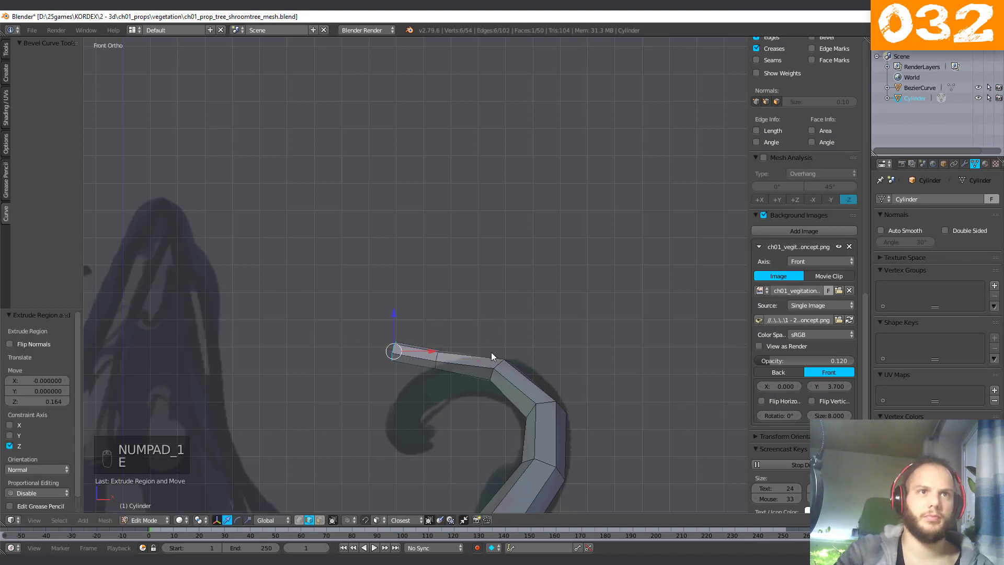
pyautogui.press('g')
pyautogui.click(495, 365)
pyautogui.press('r')
pyautogui.click(478, 316)
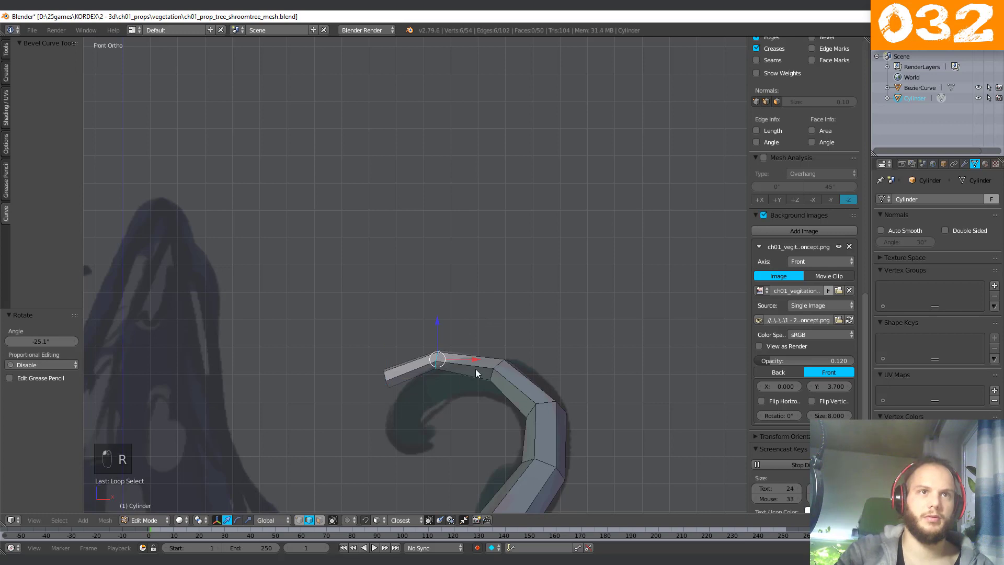
# Rotate the edge loop just behind the tip about -11.2° and move it about -0.002 in X and -0.011 in Z.
pyautogui.press('r')
pyautogui.click(512, 347)
pyautogui.press('g')
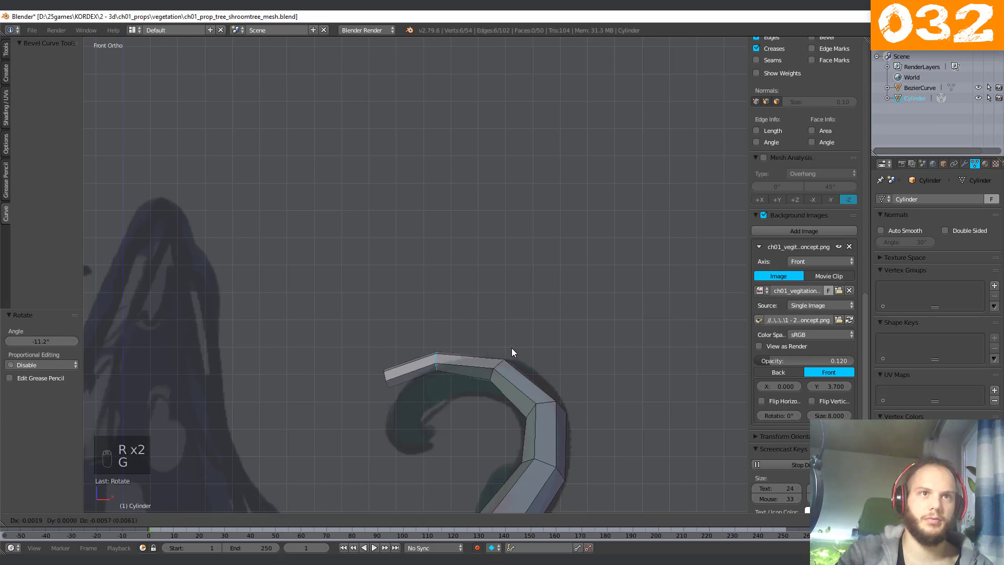
pyautogui.click(511, 350)
# Lower the tip loop, rotate it about -21.1°, shrink it and shift it about 0.019 in both X and Z.
pyautogui.rightClick(386, 388)
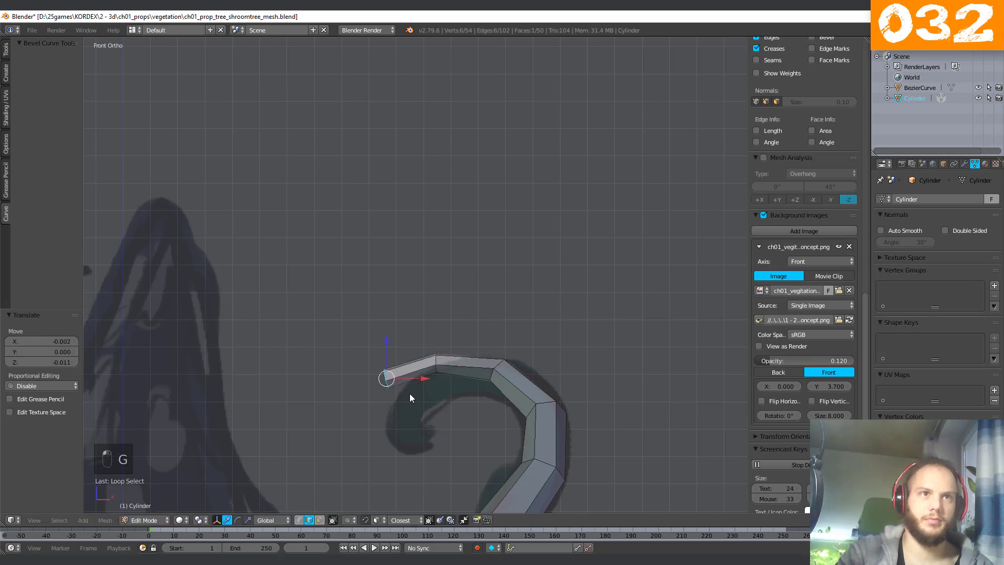
pyautogui.press('g')
pyautogui.click(408, 407)
pyautogui.press('r')
pyautogui.click(457, 390)
pyautogui.press('s')
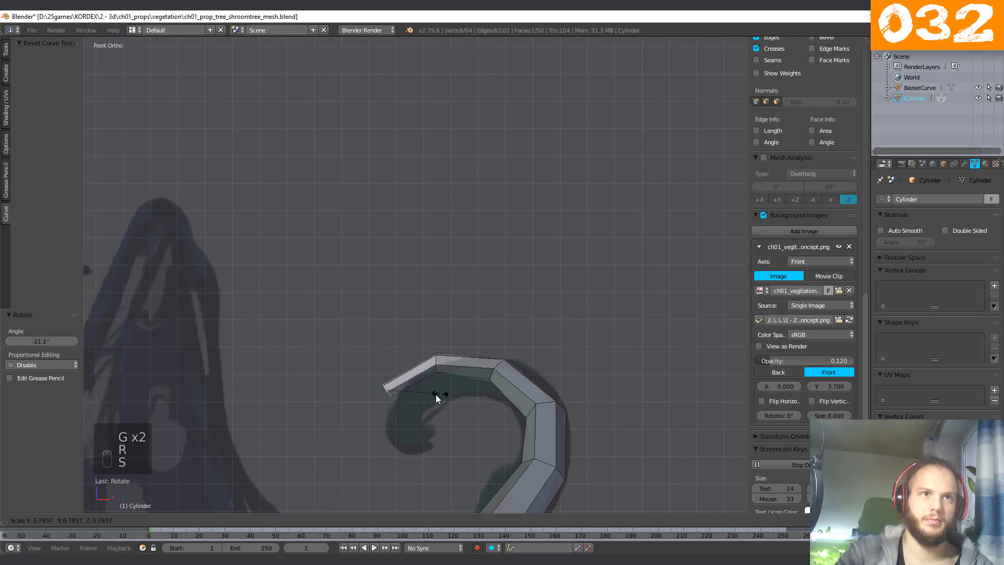
pyautogui.click(428, 396)
pyautogui.press('g')
pyautogui.click(434, 396)
# Extrude the tip loop about 0.128 and merge its vertices at center into a pointed end.
pyautogui.moveTo(434, 395); pyautogui.dragTo(242, 373, button='middle')
pyautogui.scroll(4, 400, 381)
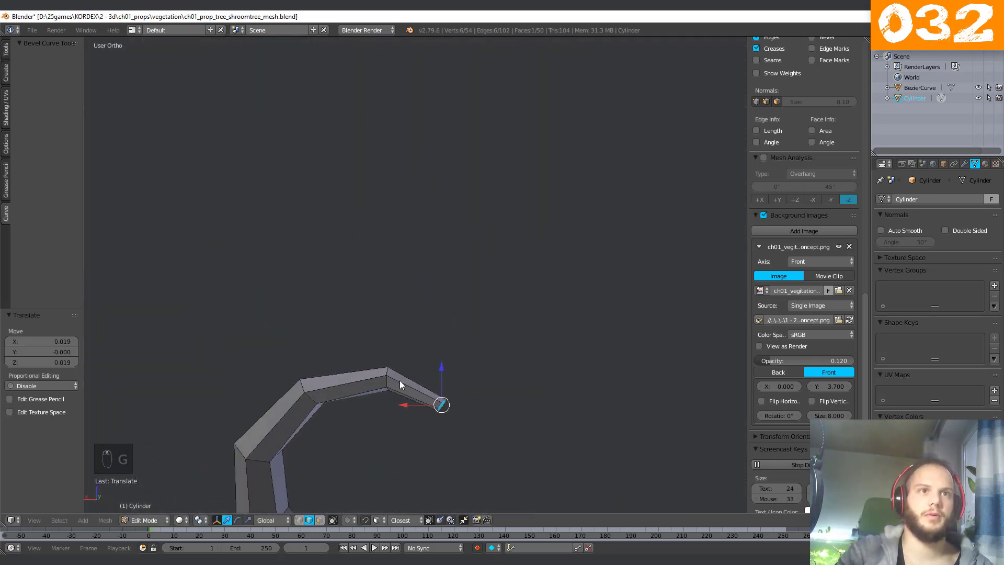
pyautogui.moveTo(399, 381); pyautogui.dragTo(461, 395, button='middle')
pyautogui.press('e')
pyautogui.click(486, 405)
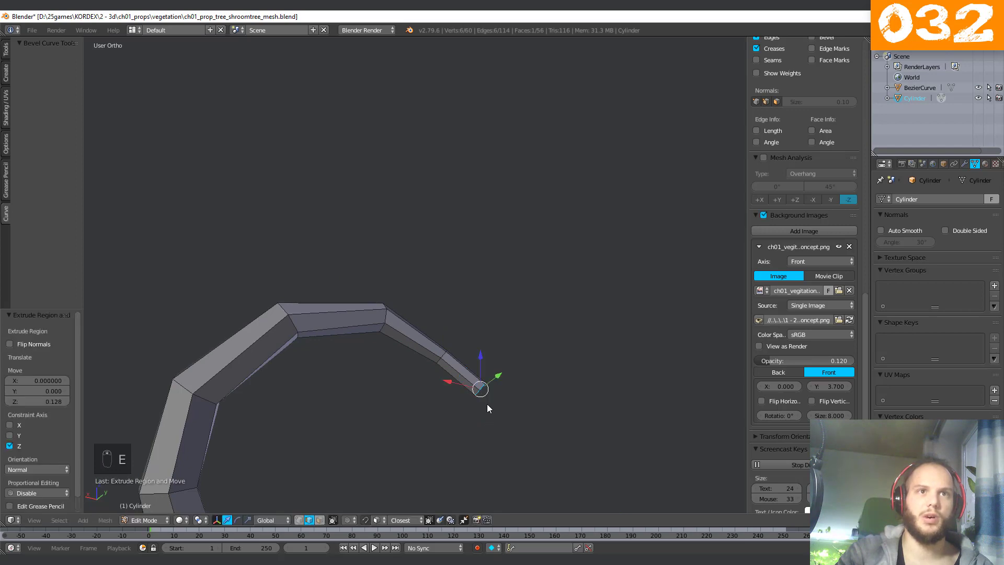
pyautogui.press('w')
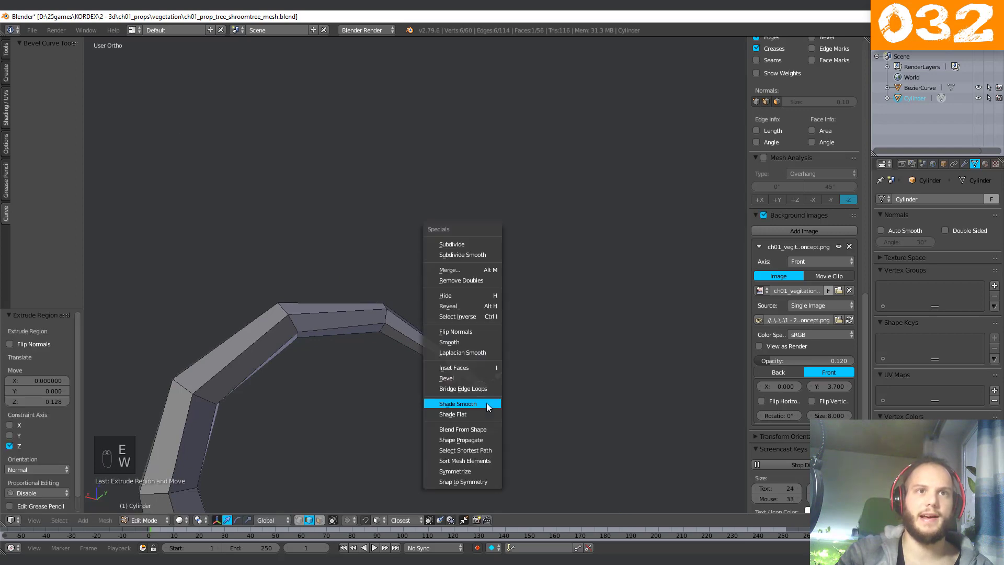
pyautogui.click(459, 270)
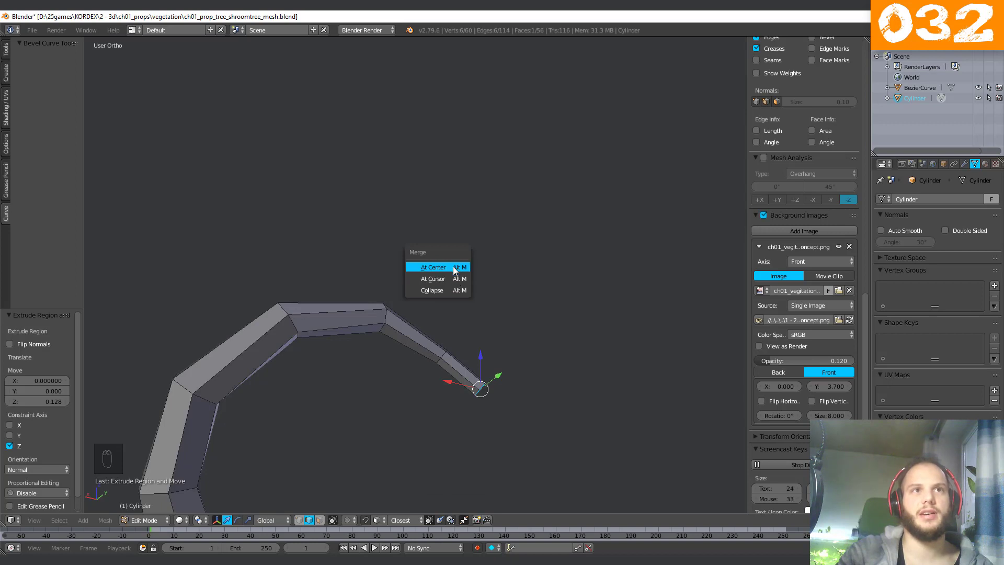
pyautogui.click(454, 267)
# In vertex mode and front view, move the pointed tip vertex about 0.035 in X and -0.094 in Z to curl it downward.
pyautogui.hotkey('ctrl', 'Tab')
pyautogui.click(448, 371)
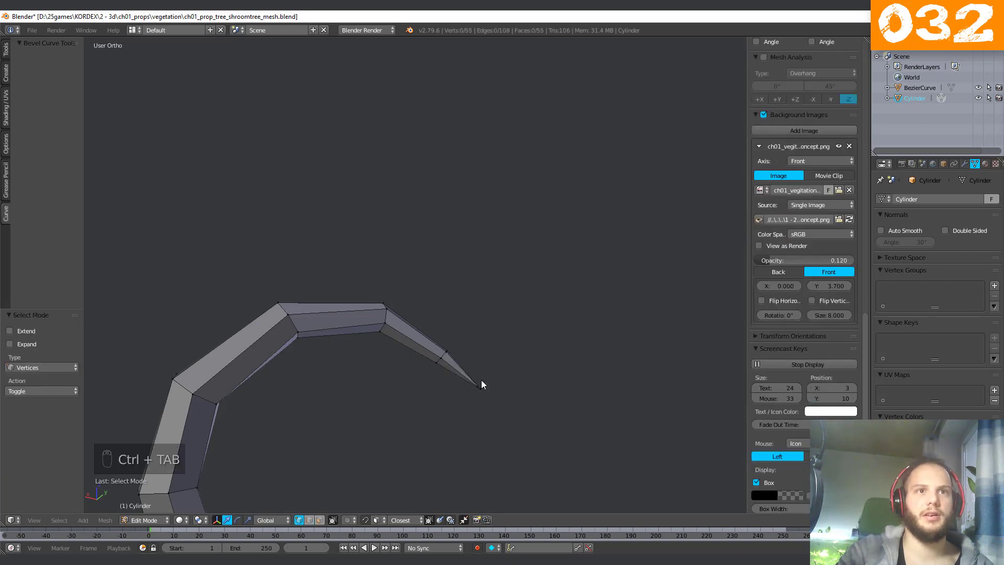
pyautogui.rightClick(479, 387)
pyautogui.press('KP_1')
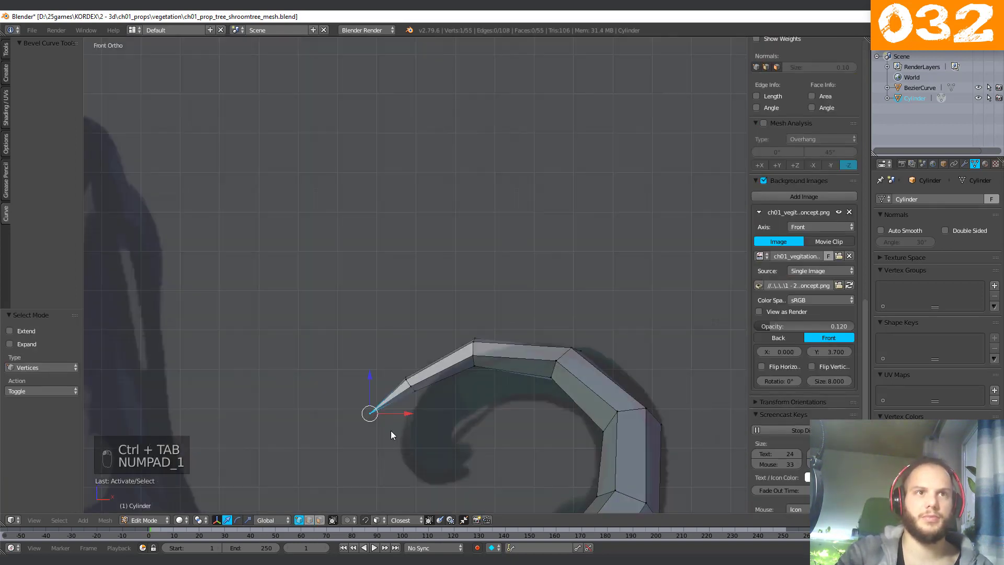
pyautogui.press('g')
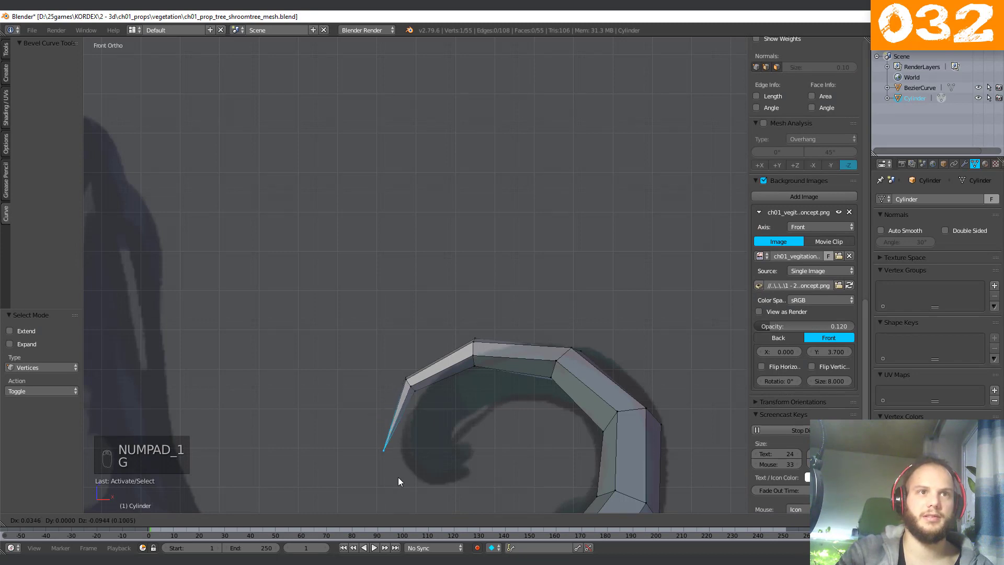
pyautogui.click(398, 476)
pyautogui.scroll(-3, 470, 423)
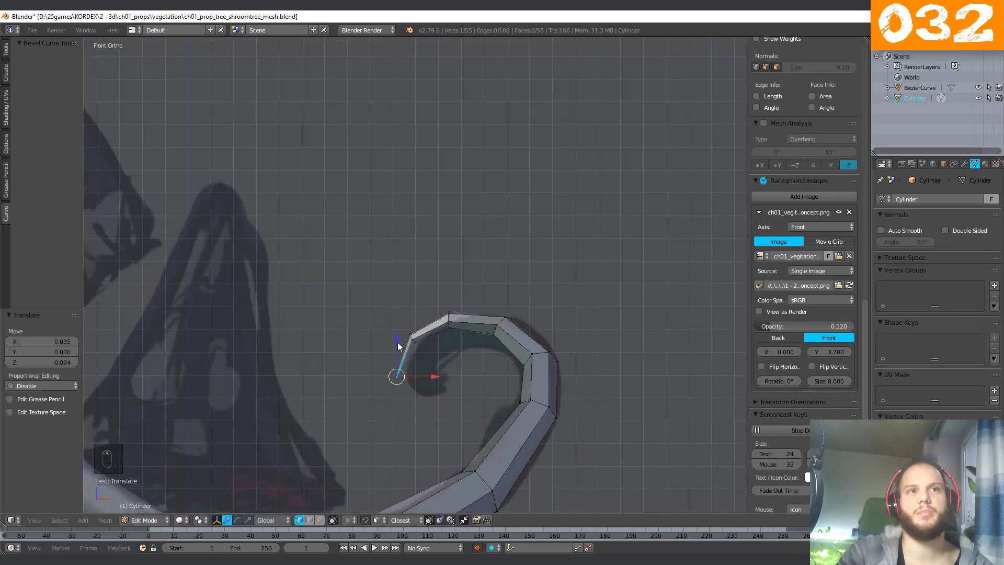
# Rotate the second edge loop behind the tip about 16° and lower it about 0.016 along Z.
pyautogui.moveTo(477, 360); pyautogui.dragTo(365, 360, button='middle')
pyautogui.keyDown('alt'); pyautogui.rightClick(378, 334); pyautogui.keyUp('alt')
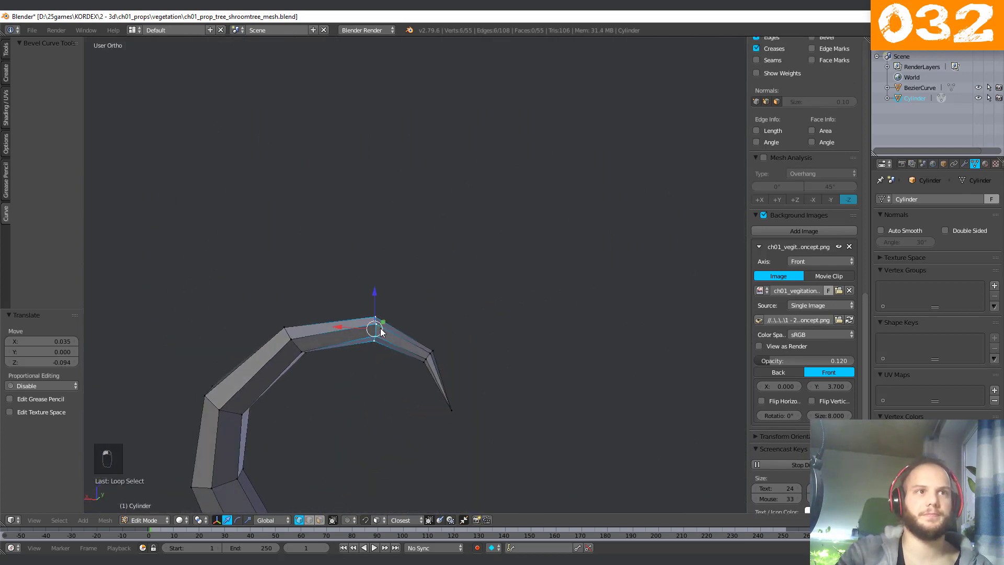
pyautogui.moveTo(346, 415); pyautogui.dragTo(381, 293, button='middle')
pyautogui.press('r')
pyautogui.click(547, 400)
pyautogui.press('g')
pyautogui.press('z')
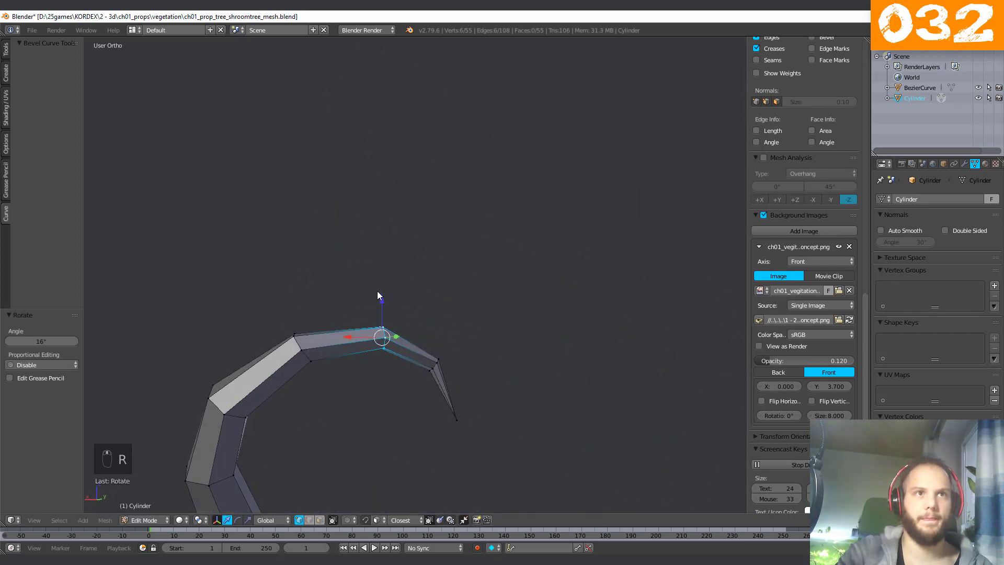
pyautogui.click(386, 305)
# Select the edge loop nearest the tip, then leave mesh editing and inspect the whole branch and its junction with the trunk.
pyautogui.moveTo(493, 341); pyautogui.dragTo(383, 429, button='middle')
pyautogui.keyDown('alt'); pyautogui.click(386, 424); pyautogui.keyUp('alt')
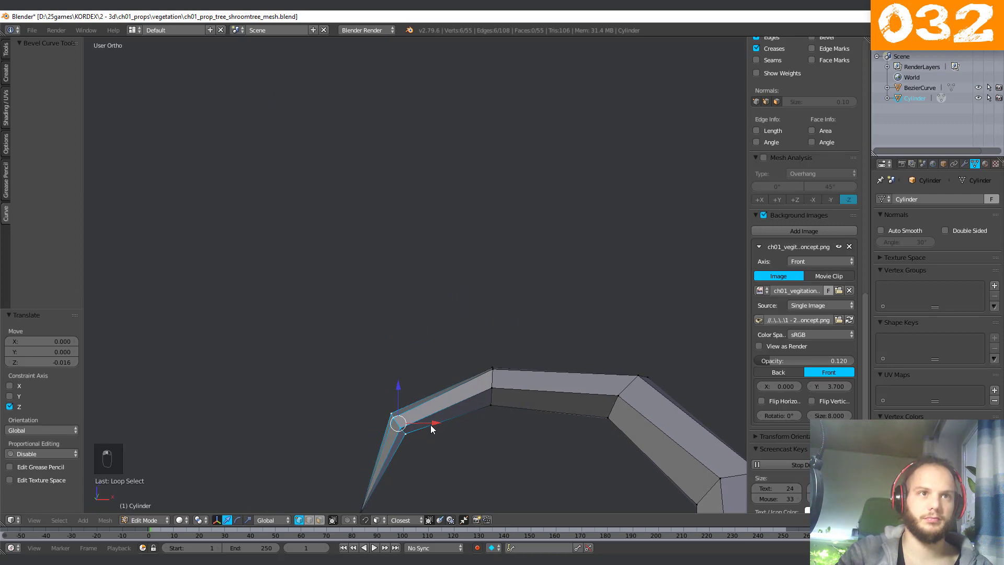
pyautogui.scroll(-5, 431, 424)
pyautogui.press('Tab')
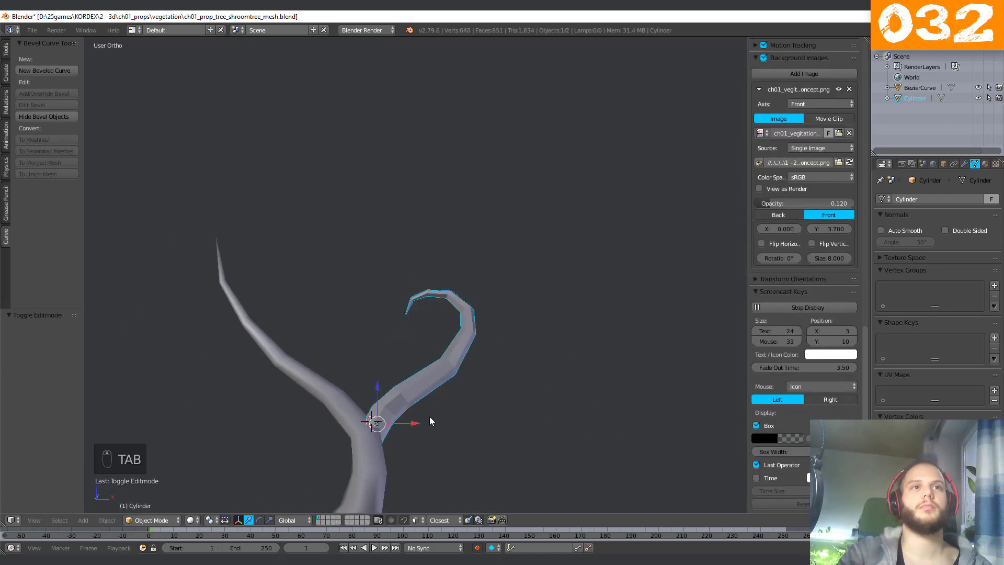
pyautogui.moveTo(429, 416); pyautogui.dragTo(365, 412, button='middle')
pyautogui.scroll(3, 376, 441)
pyautogui.moveTo(459, 480); pyautogui.dragTo(311, 376, button='middle')
pyautogui.scroll(3, 352, 430)
pyautogui.moveTo(352, 430); pyautogui.dragTo(332, 368, button='middle')
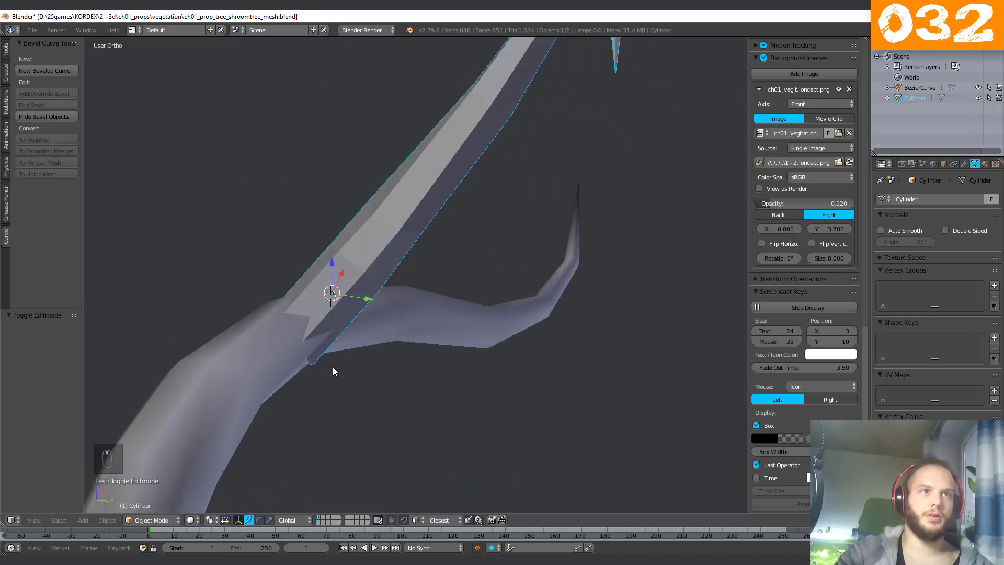
# Return to mesh editing and raise the branch's base loop about 0.035 along Z at the trunk junction.
pyautogui.press('Tab')
pyautogui.scroll(4, 308, 384)
pyautogui.scroll(-3, 367, 415)
pyautogui.moveTo(368, 416); pyautogui.dragTo(380, 357, button='middle')
pyautogui.scroll(2, 380, 358)
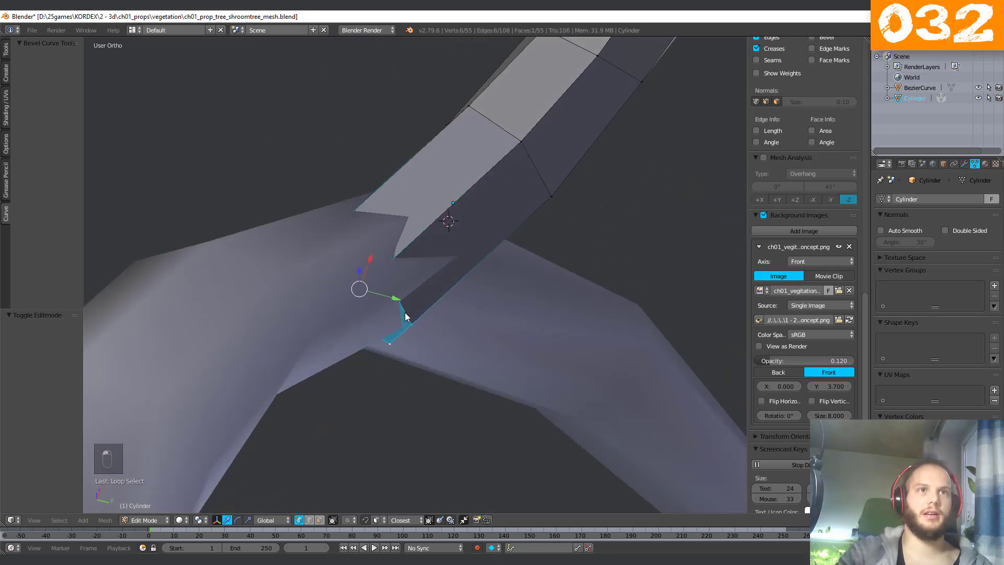
pyautogui.moveTo(405, 316); pyautogui.dragTo(437, 413, button='middle')
pyautogui.press('g')
pyautogui.press('z')
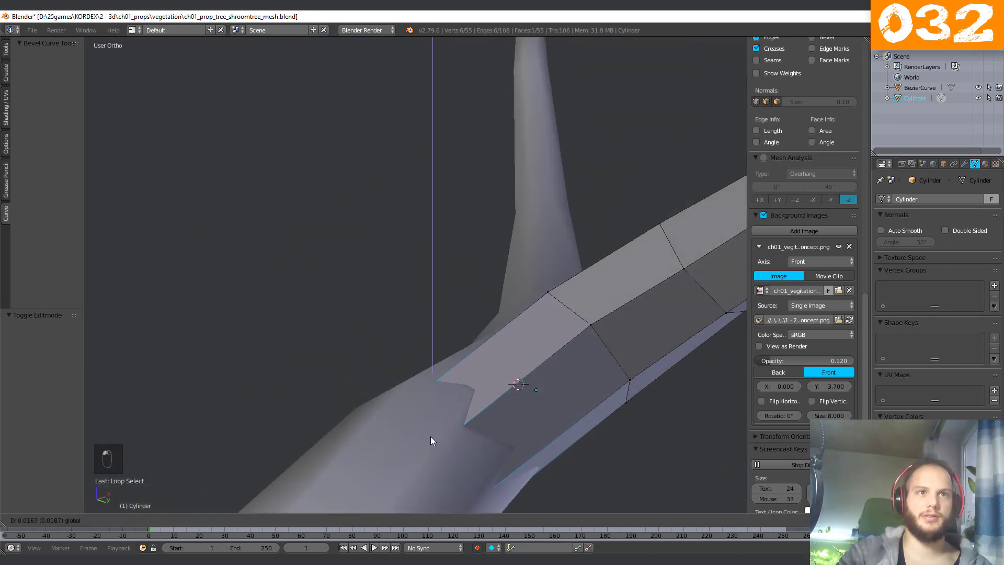
pyautogui.click(429, 431)
# Slide the protruding base vertex along its edges by factors of about 0.197 and 0.384, then check the branch in perspective.
pyautogui.moveTo(488, 421); pyautogui.dragTo(329, 340, button='middle')
pyautogui.rightClick(310, 374)
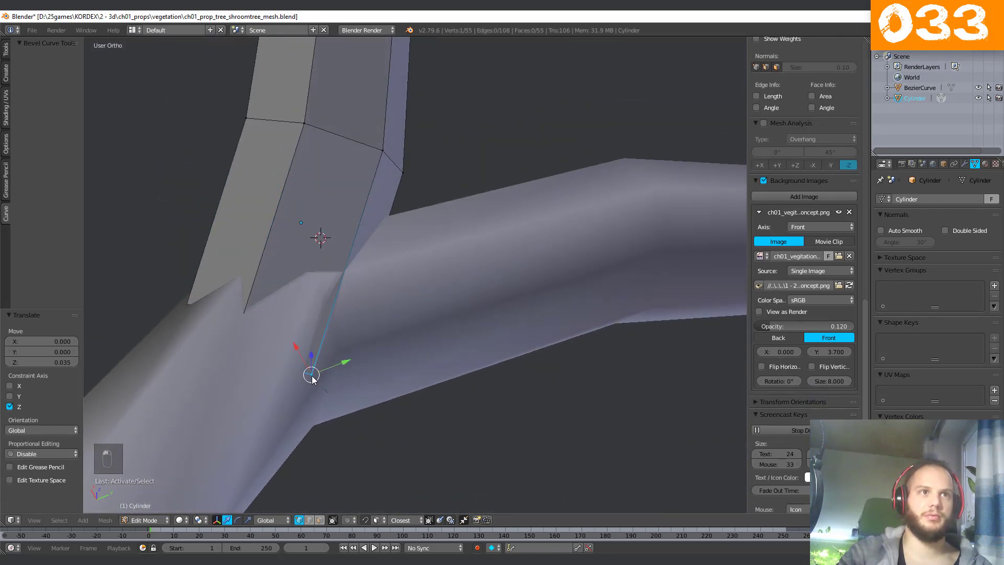
pyautogui.press('g')
pyautogui.press('g')
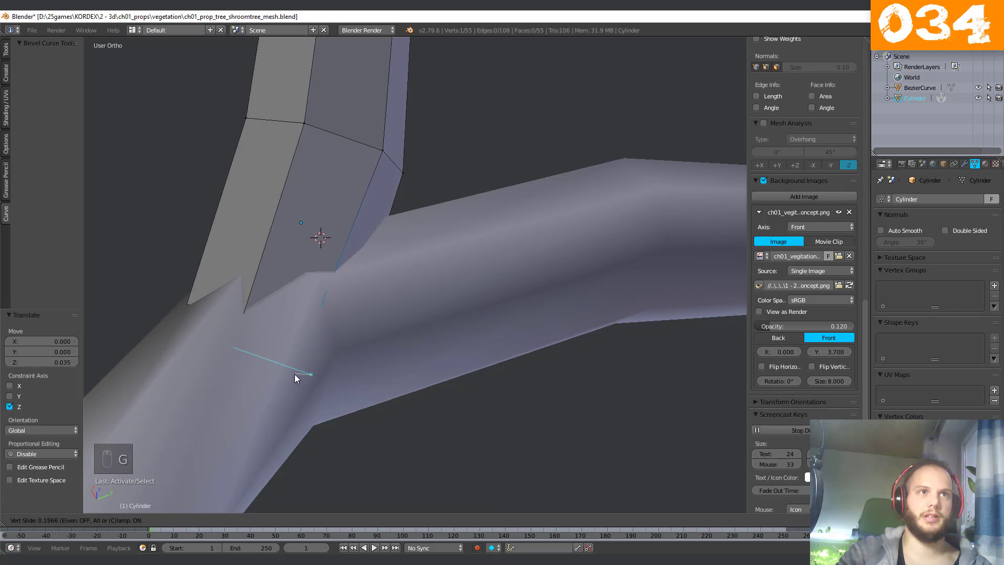
pyautogui.click(294, 375)
pyautogui.moveTo(294, 374); pyautogui.dragTo(256, 456, button='middle')
pyautogui.press('g')
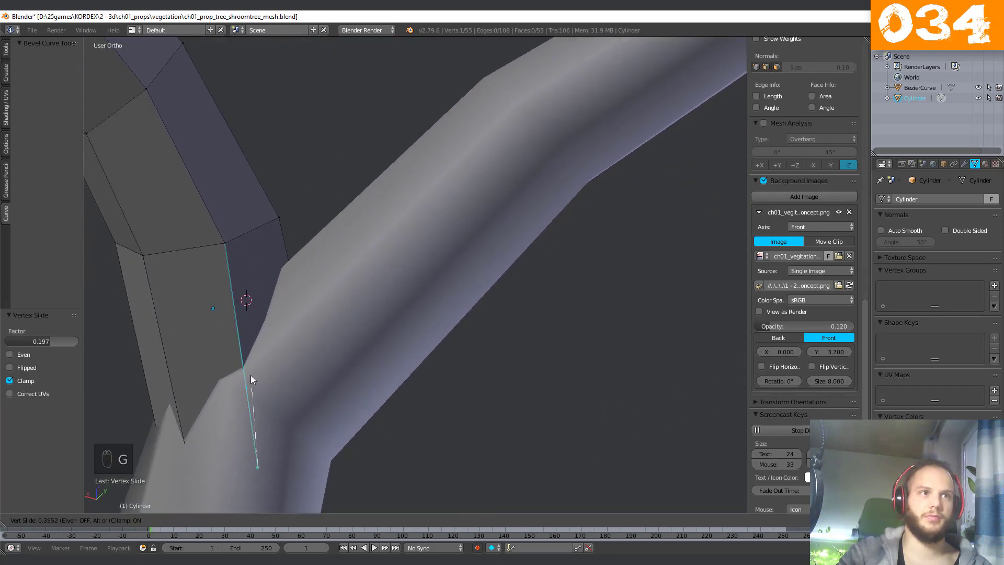
pyautogui.click(251, 366)
pyautogui.moveTo(247, 381); pyautogui.dragTo(481, 403, button='middle')
pyautogui.press('KP_5')
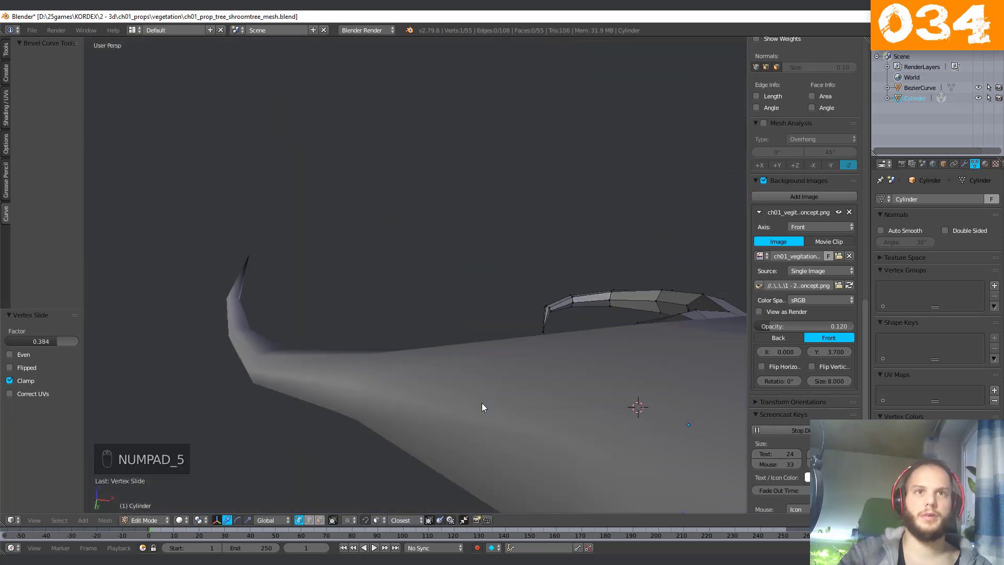
# Delete the end-cap face that closes the curled branch's base inside the trunk.
pyautogui.moveTo(513, 467); pyautogui.dragTo(352, 410, button='middle')
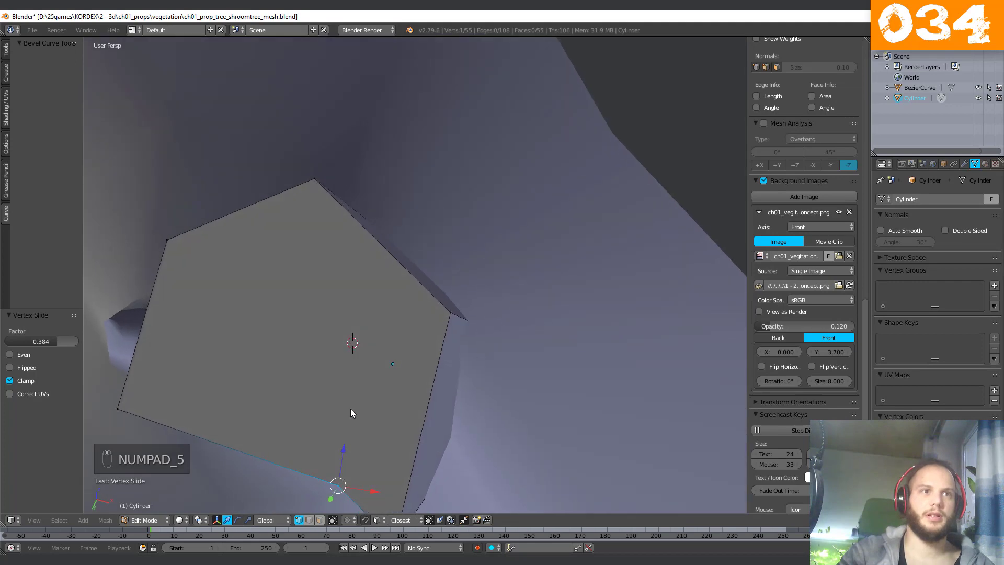
pyautogui.hotkey('ctrl', 'Tab')
pyautogui.click(325, 430)
pyautogui.rightClick(337, 365)
pyautogui.press('x')
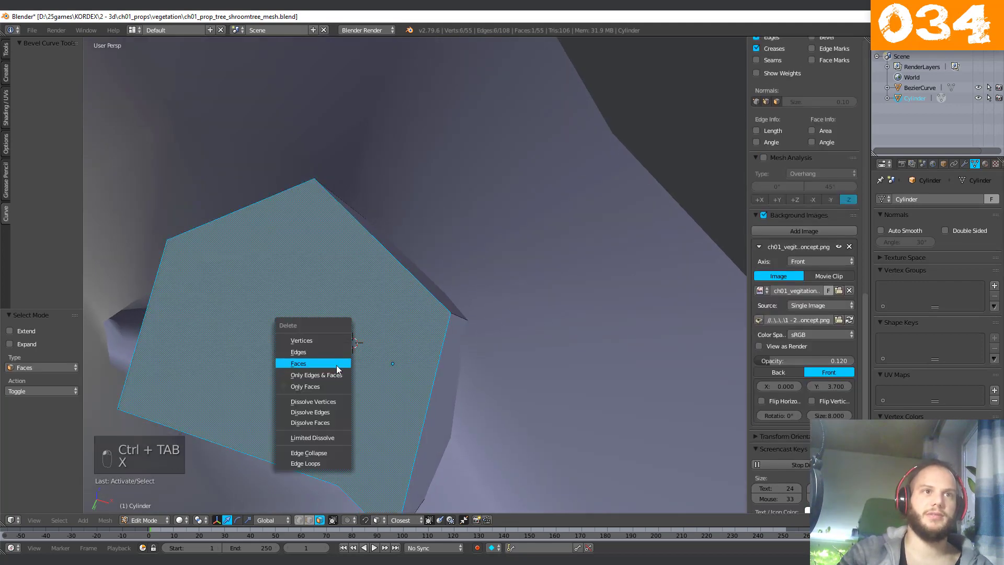
pyautogui.click(337, 365)
pyautogui.moveTo(337, 365); pyautogui.dragTo(354, 413, button='middle')
# Slide two neighbouring vertices of the branch's open base loop along their edges by factors of about 0.13 each.
pyautogui.hotkey('ctrl', 'Tab')
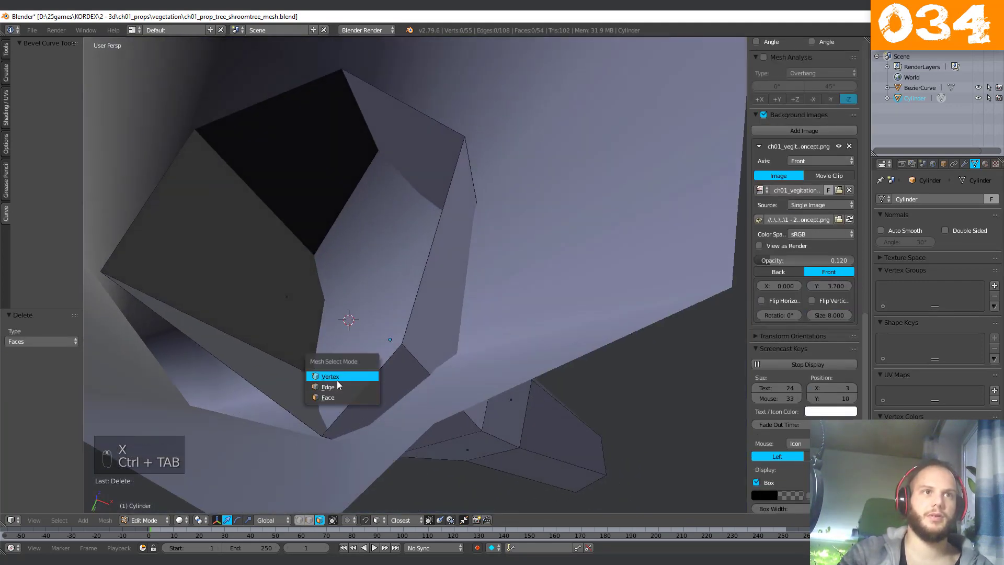
pyautogui.click(334, 377)
pyautogui.rightClick(403, 356)
pyautogui.moveTo(403, 357); pyautogui.dragTo(406, 443, button='middle')
pyautogui.press('g')
pyautogui.press('g')
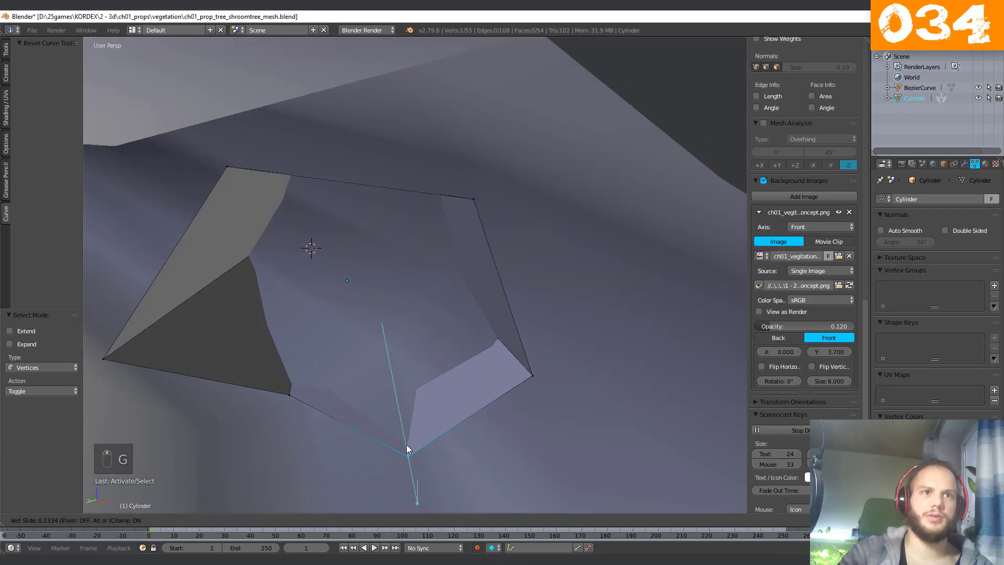
pyautogui.click(407, 446)
pyautogui.press('g')
pyautogui.press('g')
pyautogui.click(518, 361)
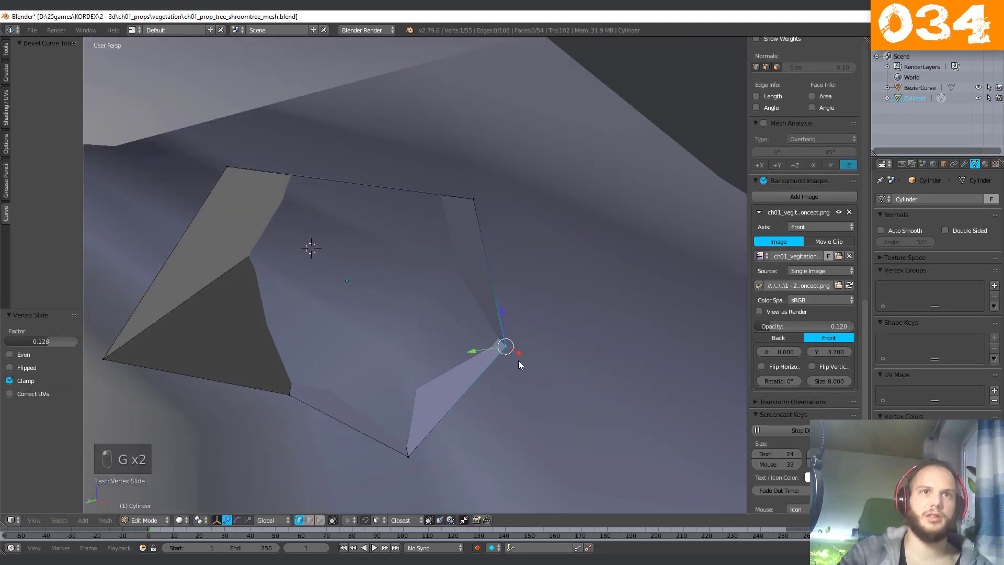
# Slide two more vertices of the branch's base loop along their edges by factors of about 0.191 and 0.477.
pyautogui.moveTo(519, 360); pyautogui.dragTo(458, 231, button='middle')
pyautogui.press('g')
pyautogui.press('g')
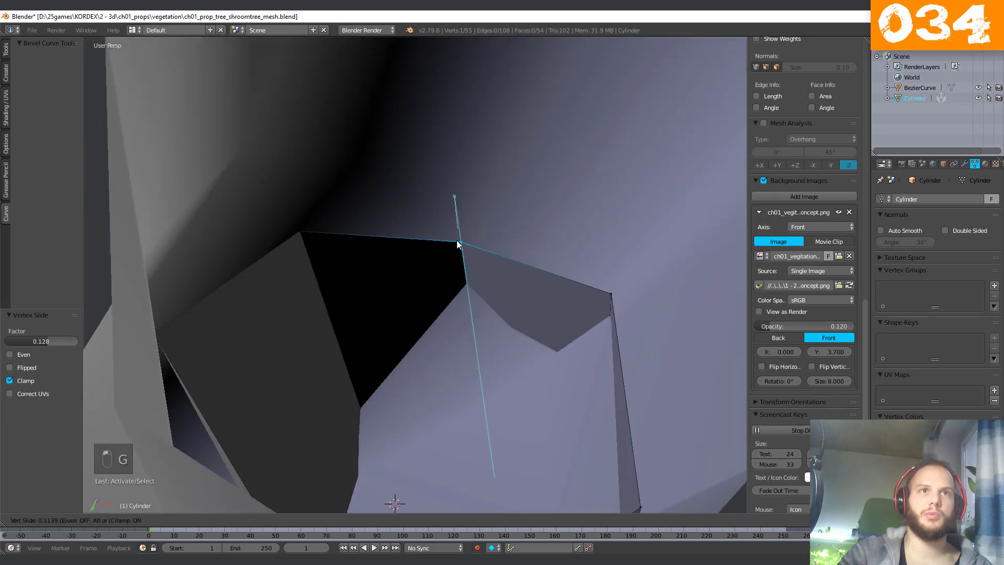
pyautogui.click(234, 232)
pyautogui.press('g')
pyautogui.press('g')
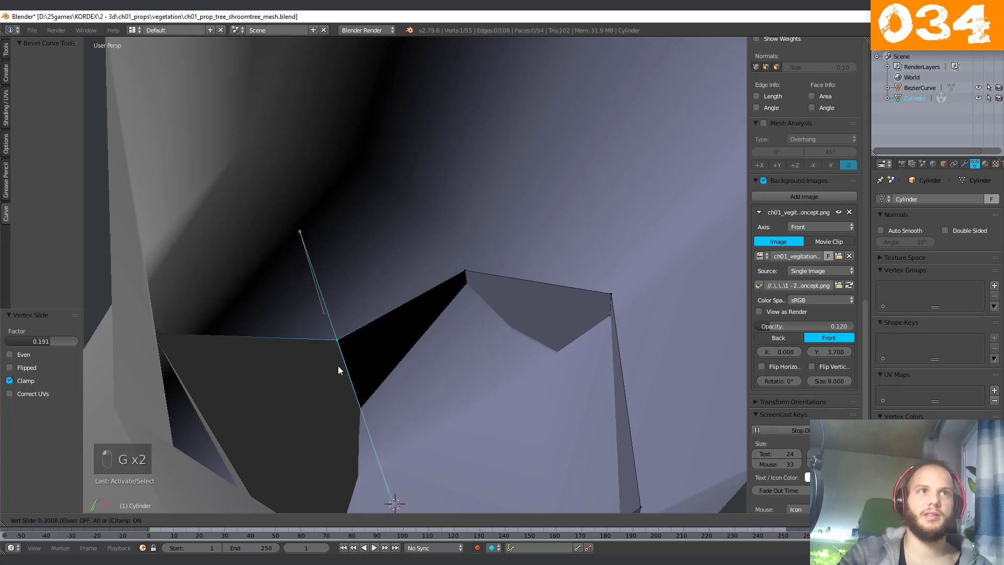
pyautogui.click(337, 370)
# Slide the remaining protruding base vertex by a factor of about 0.774, then leave mesh editing and check the trunk junction.
pyautogui.moveTo(337, 370); pyautogui.dragTo(282, 177, button='middle')
pyautogui.rightClick(291, 174)
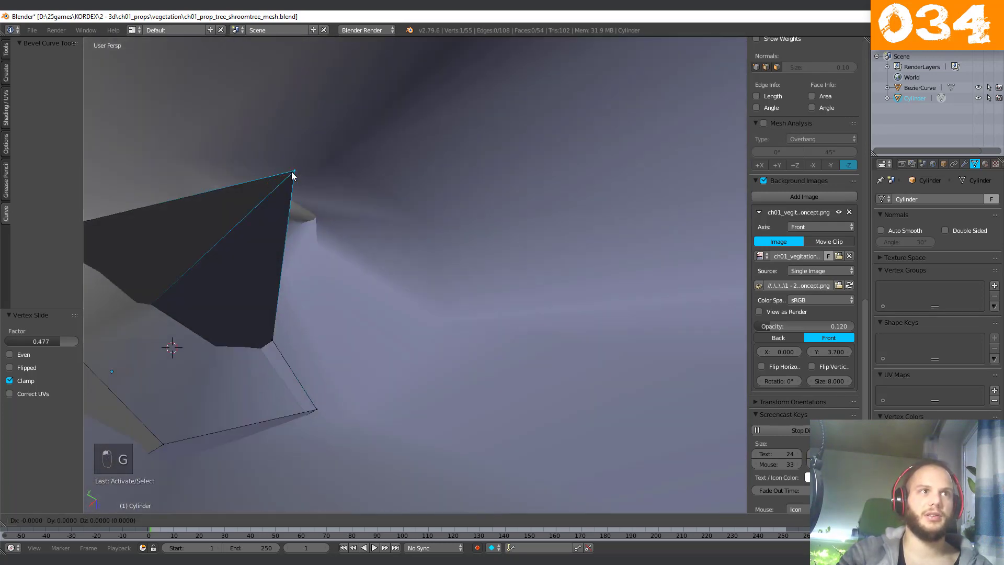
pyautogui.press('g')
pyautogui.press('g')
pyautogui.click(165, 303)
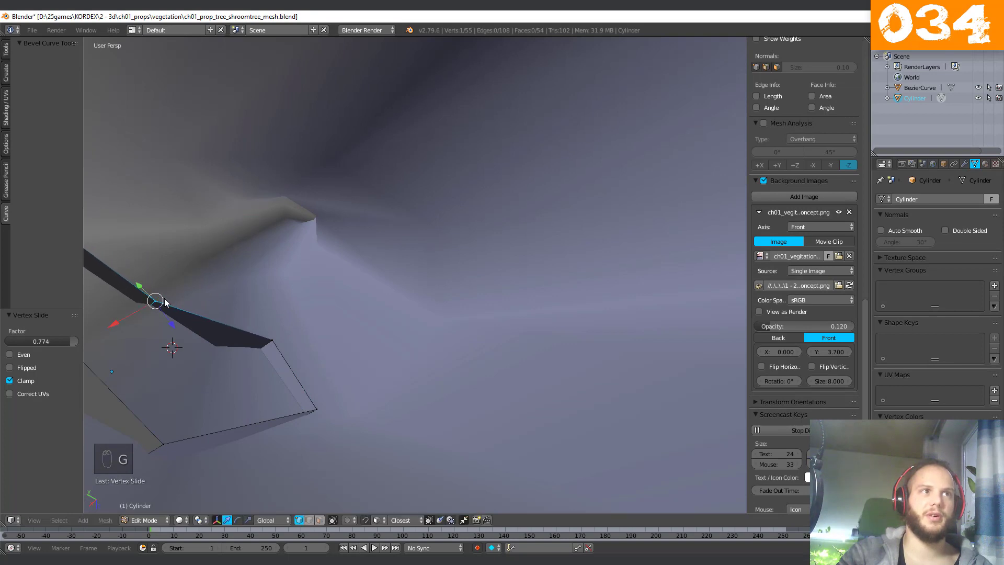
pyautogui.moveTo(165, 302); pyautogui.dragTo(453, 421, button='middle')
pyautogui.press('Tab')
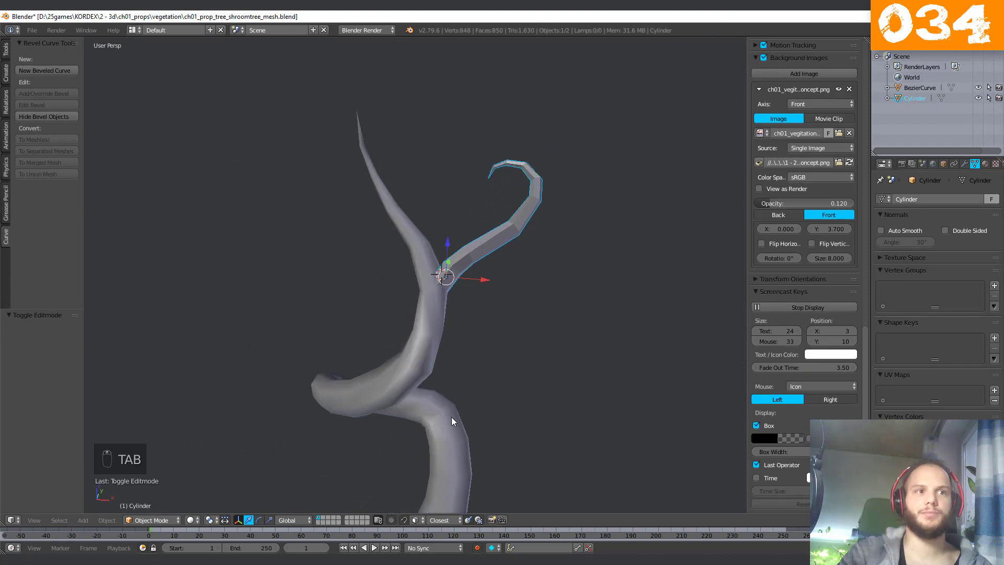
pyautogui.scroll(4, 394, 364)
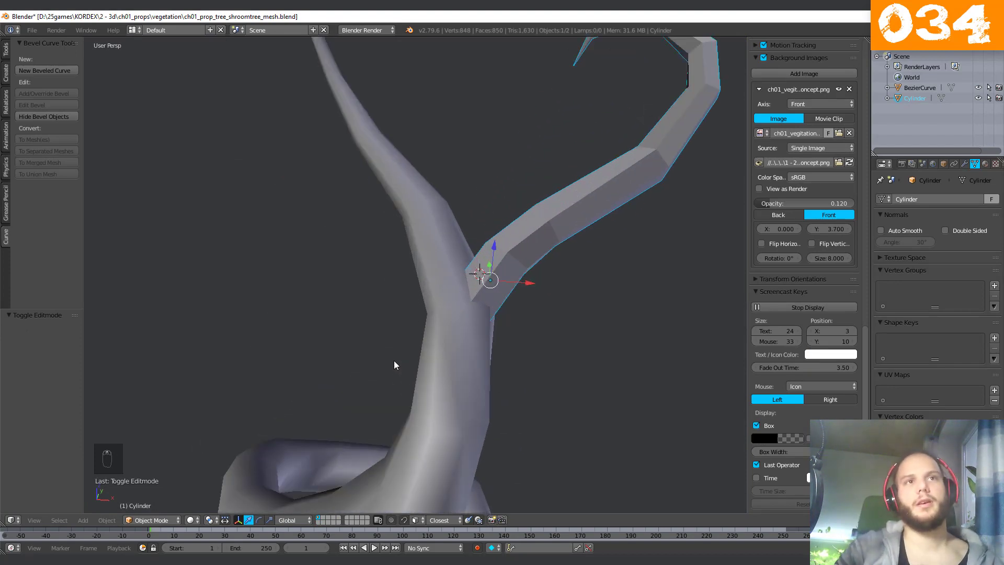
# Join the curled branch into the trunk object and enter mesh editing on the combined mesh.
pyautogui.keyDown('shift'); pyautogui.rightClick(454, 366); pyautogui.keyUp('shift')
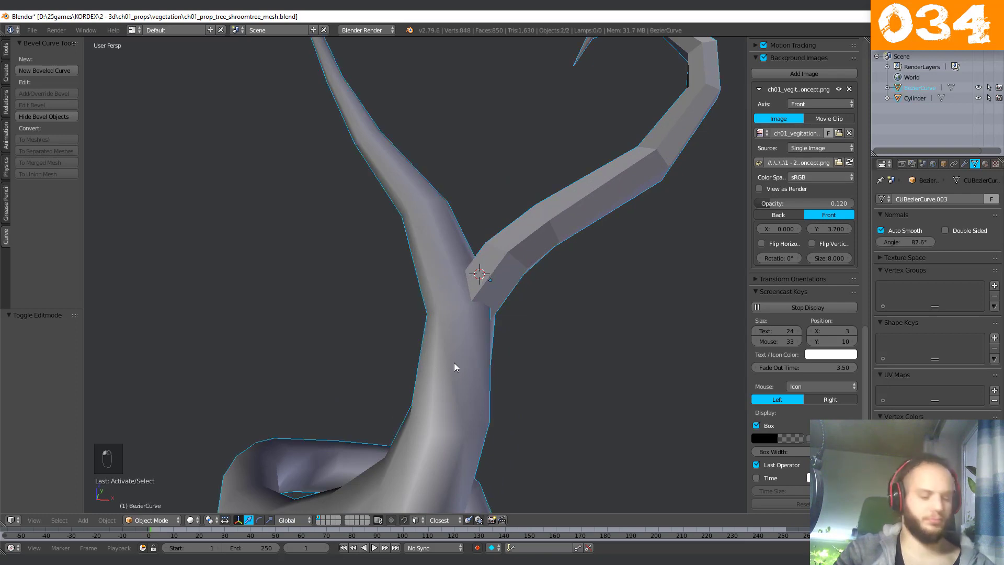
pyautogui.hotkey('ctrl', 'j')
pyautogui.press('Tab')
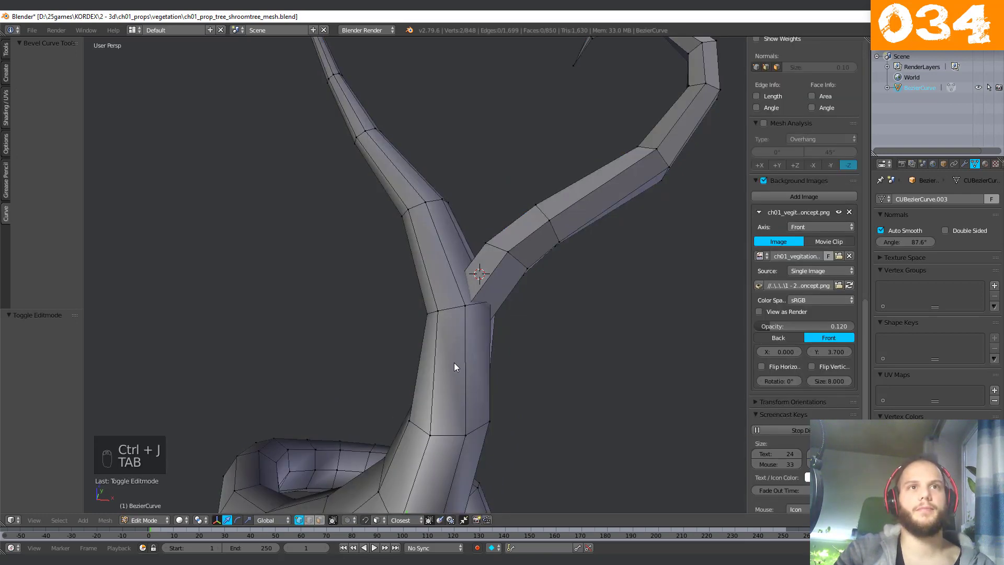
# Apply smooth shading to all faces of the combined tree mesh, then leave mesh editing with everything deselected.
pyautogui.press('a')
pyautogui.press('a')
pyautogui.press('a')
pyautogui.press('a')
pyautogui.press('w')
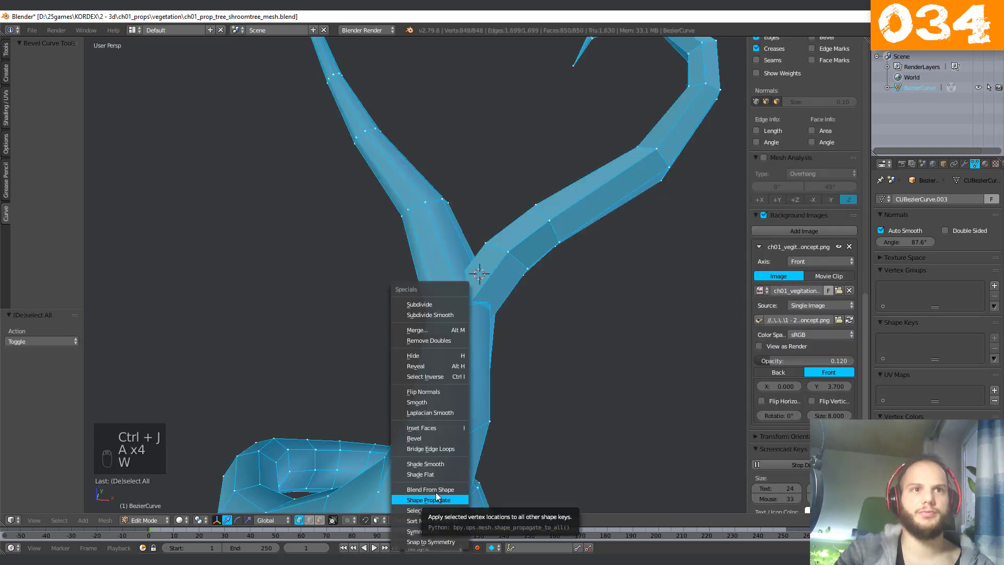
pyautogui.click(448, 464)
pyautogui.scroll(-6, 465, 272)
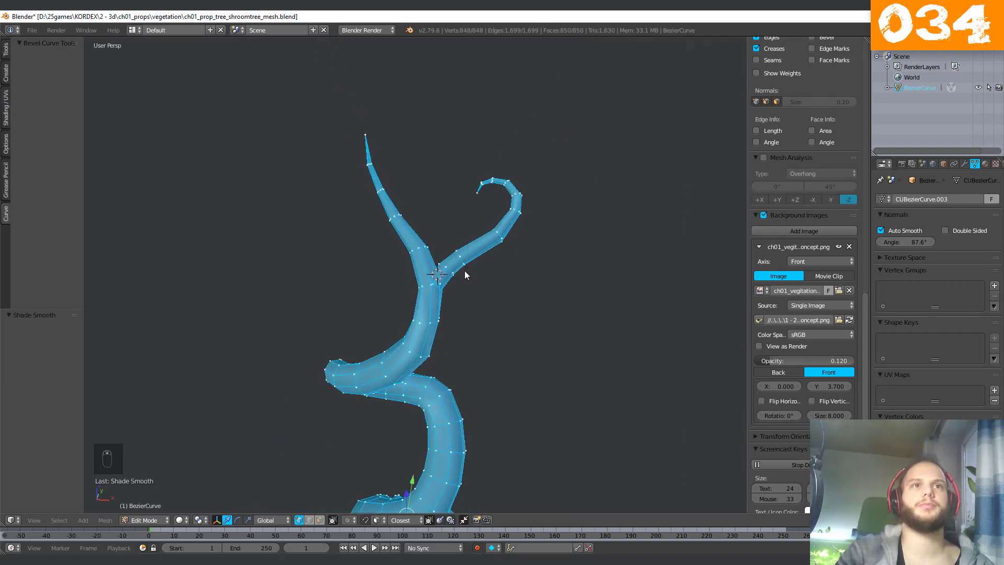
pyautogui.press('a')
pyautogui.press('Tab')
pyautogui.press('a')
# Compare the tree with the mushrooms and small branches of the concept image in the front orthographic view.
pyautogui.moveTo(463, 272); pyautogui.dragTo(399, 370, button='middle')
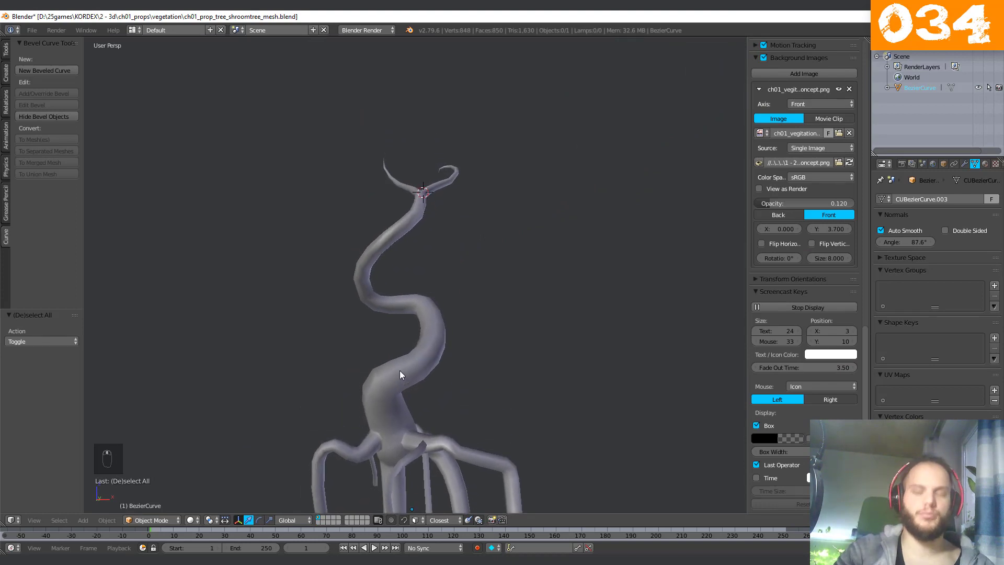
pyautogui.press('KP_1')
pyautogui.press('KP_5')
pyautogui.scroll(3, 400, 370)
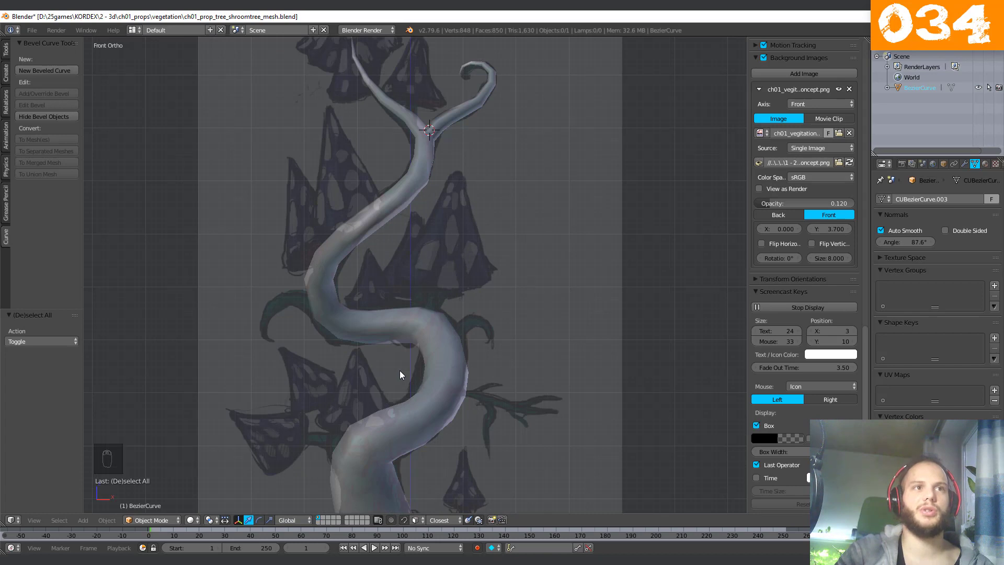
pyautogui.keyDown('shift'); pyautogui.moveTo(395, 153); pyautogui.dragTo(384, 256, button='middle'); pyautogui.keyUp('shift')
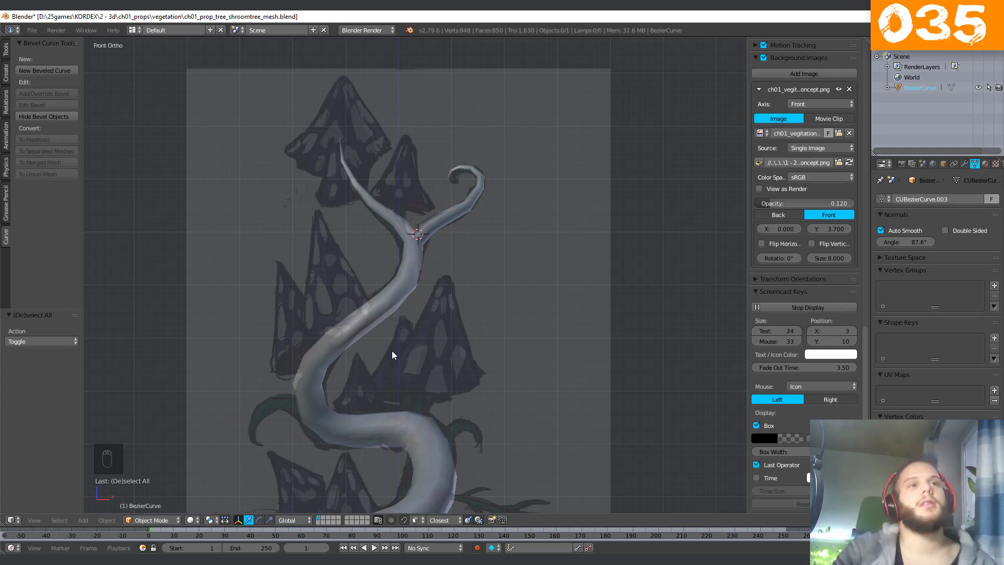
pyautogui.scroll(-2, 387, 352)
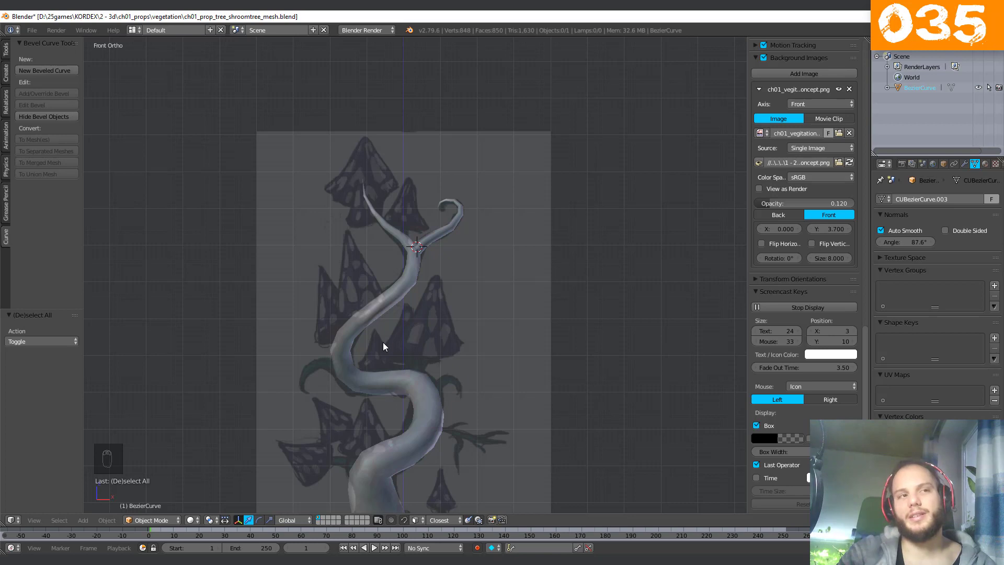
pyautogui.scroll(2, 383, 346)
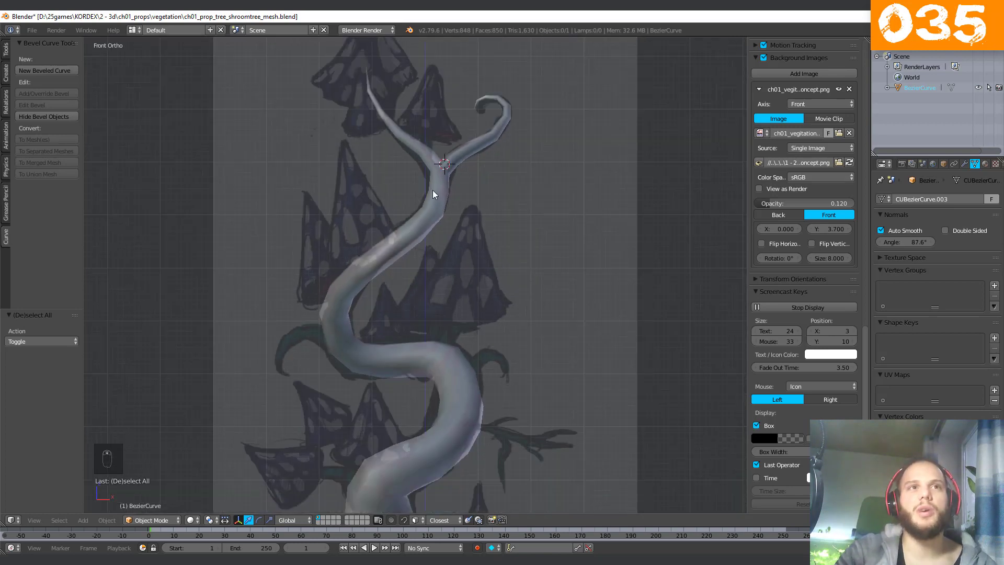
pyautogui.keyDown('shift'); pyautogui.moveTo(431, 190); pyautogui.dragTo(390, 297, button='middle'); pyautogui.keyUp('shift')
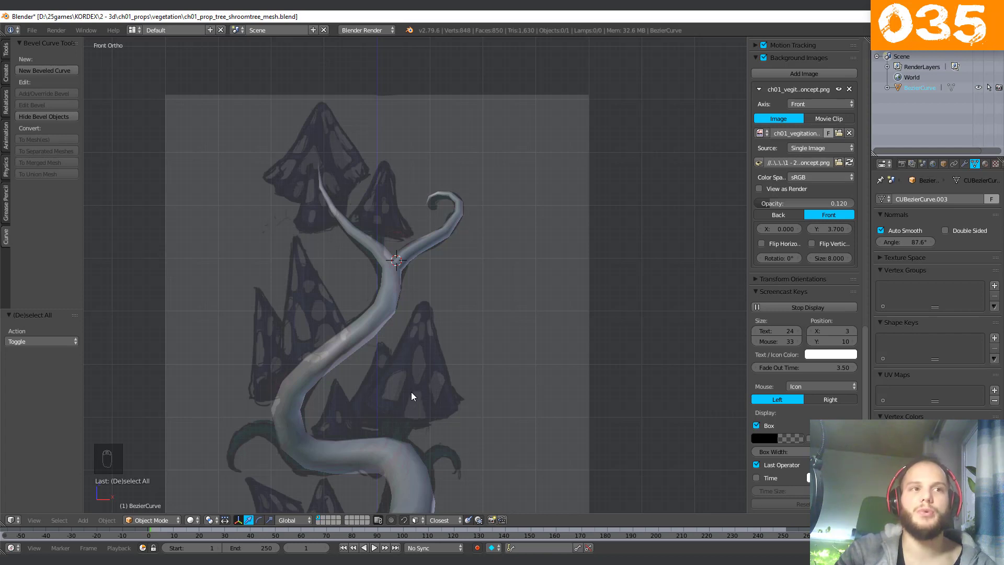
pyautogui.scroll(-4, 411, 396)
pyautogui.scroll(5, 408, 388)
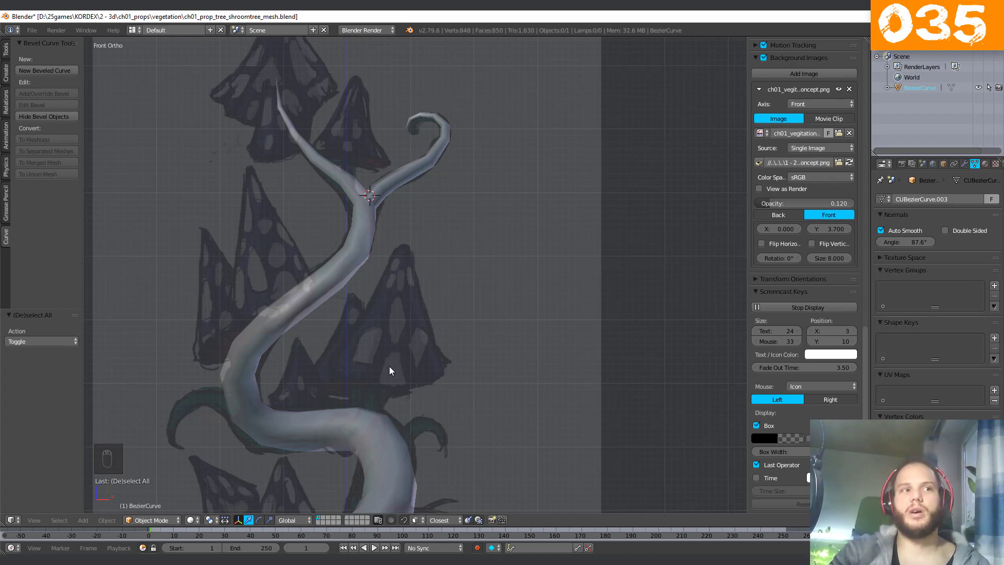
pyautogui.keyDown('shift'); pyautogui.moveTo(416, 375); pyautogui.dragTo(418, 338, button='middle'); pyautogui.keyUp('shift')
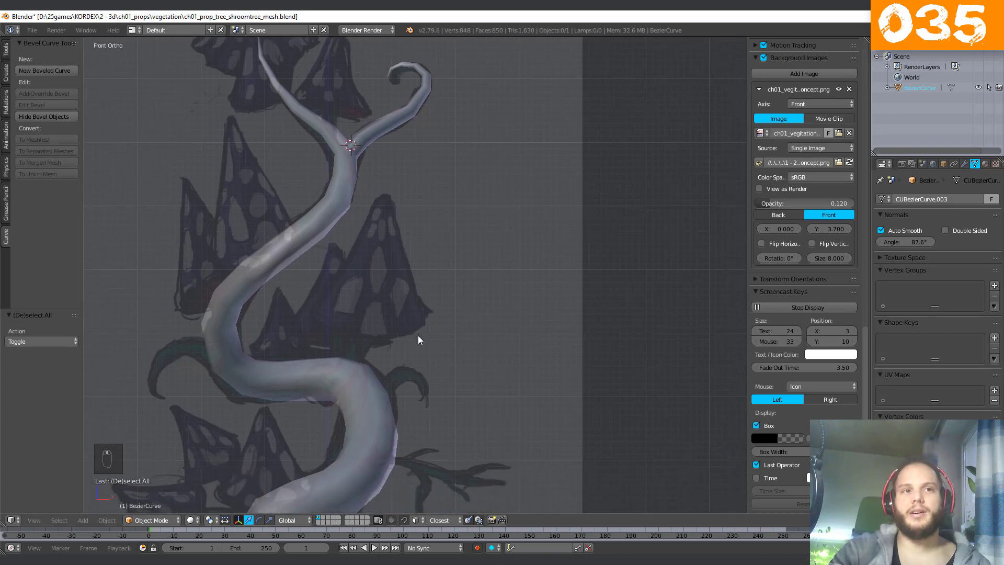
pyautogui.keyDown('shift'); pyautogui.moveTo(291, 334); pyautogui.dragTo(332, 226, button='middle'); pyautogui.keyUp('shift')
pyautogui.moveTo(312, 279)
pyautogui.keyDown('shift'); pyautogui.mouseDown(button='middle')
pyautogui.moveTo(329, 239)
pyautogui.moveTo(316, 480)
pyautogui.moveTo(315, 55)
pyautogui.mouseUp(button='middle'); pyautogui.keyUp('shift')
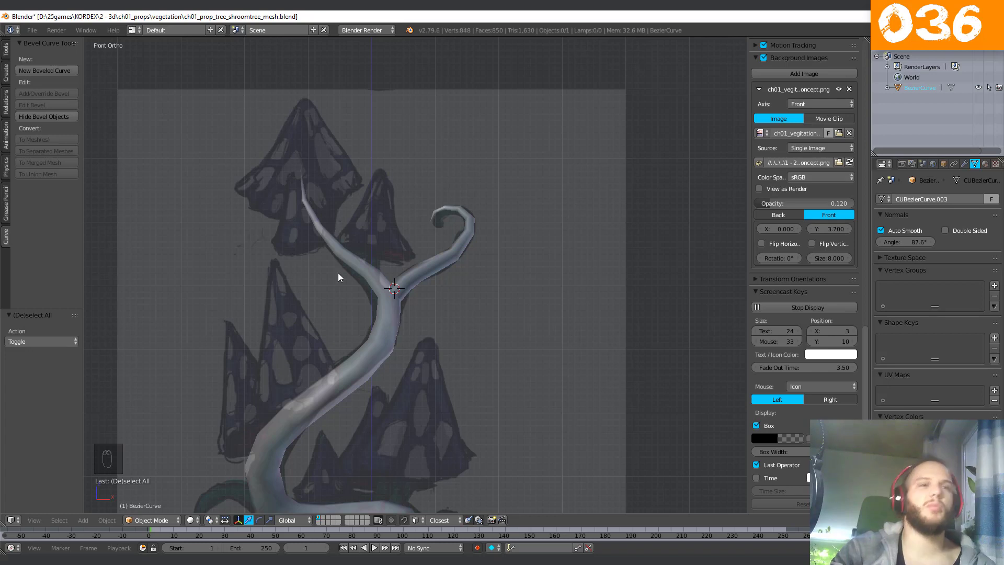
pyautogui.keyDown('shift'); pyautogui.moveTo(393, 457); pyautogui.dragTo(394, 359, button='middle'); pyautogui.keyUp('shift')
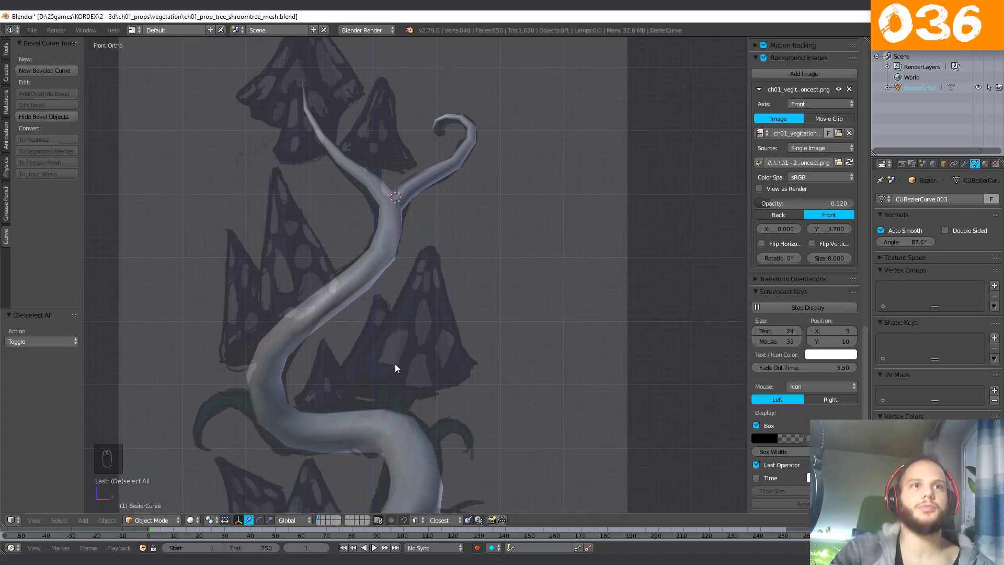
pyautogui.scroll(4, 380, 355)
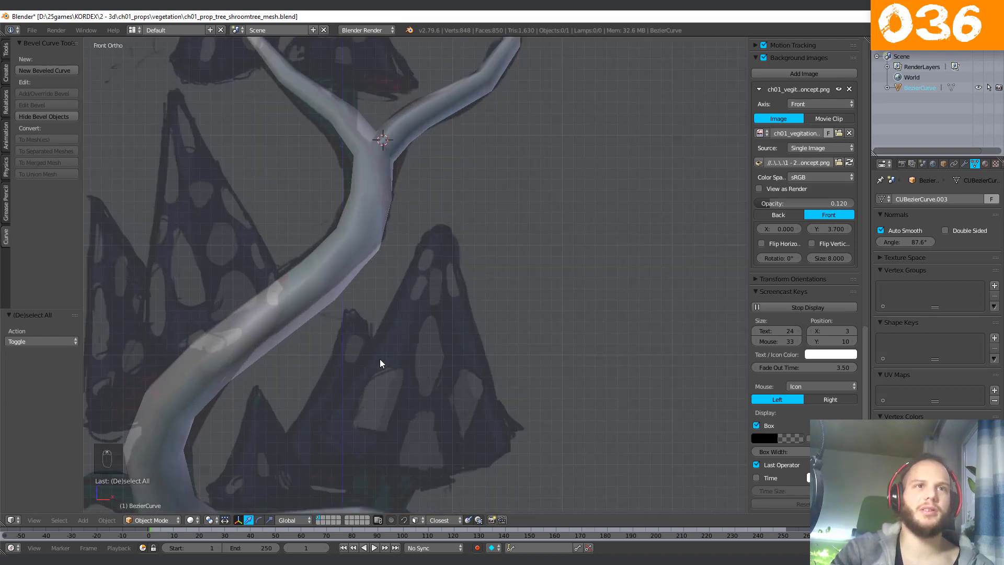
# Place the 3D cursor in the lower middle of the concept's large mushroom cap above the trunk's bend.
pyautogui.keyDown('shift'); pyautogui.moveTo(428, 374); pyautogui.dragTo(422, 246, button='middle'); pyautogui.keyUp('shift')
pyautogui.scroll(-3, 421, 246)
pyautogui.click(409, 271)
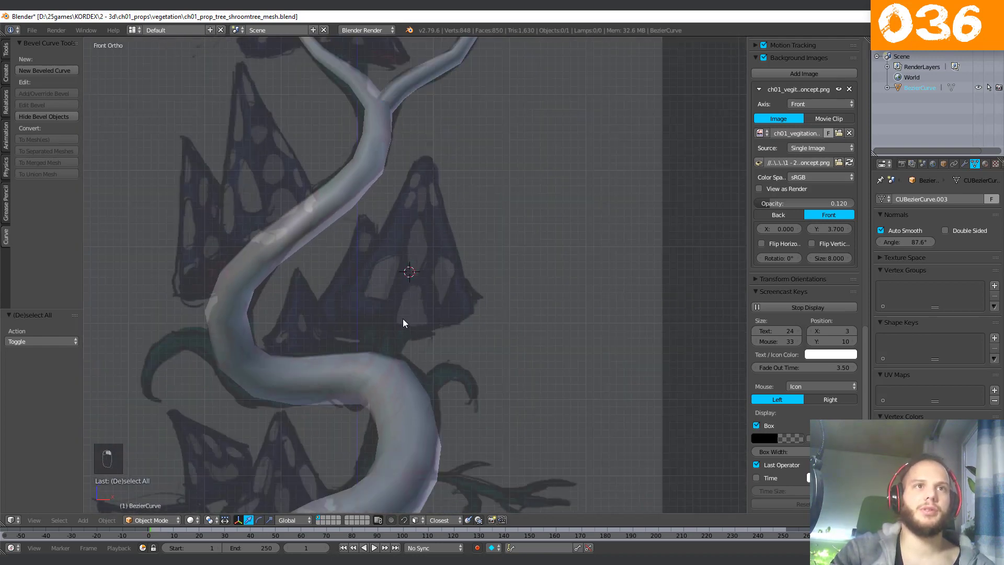
pyautogui.scroll(4, 403, 318)
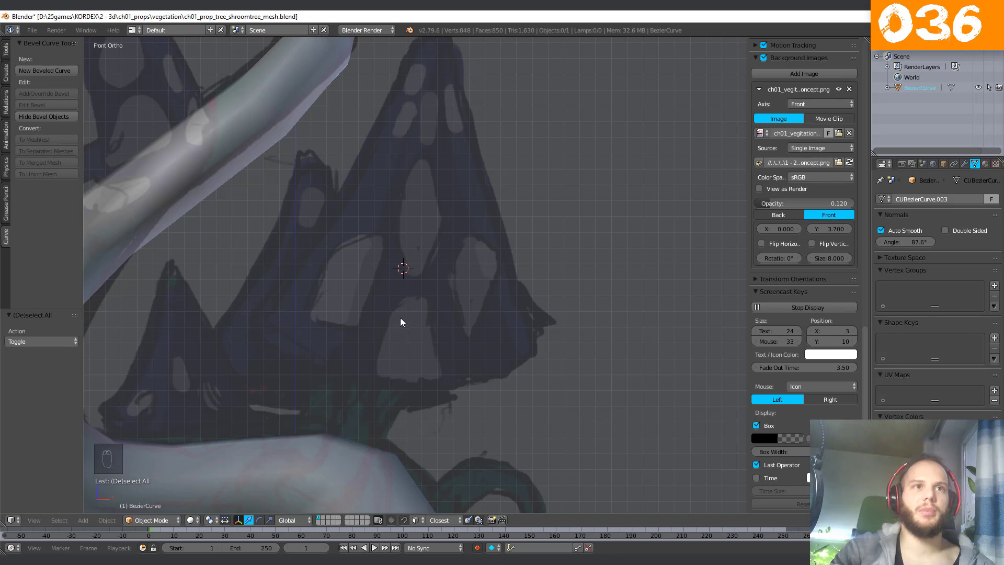
pyautogui.click(399, 317)
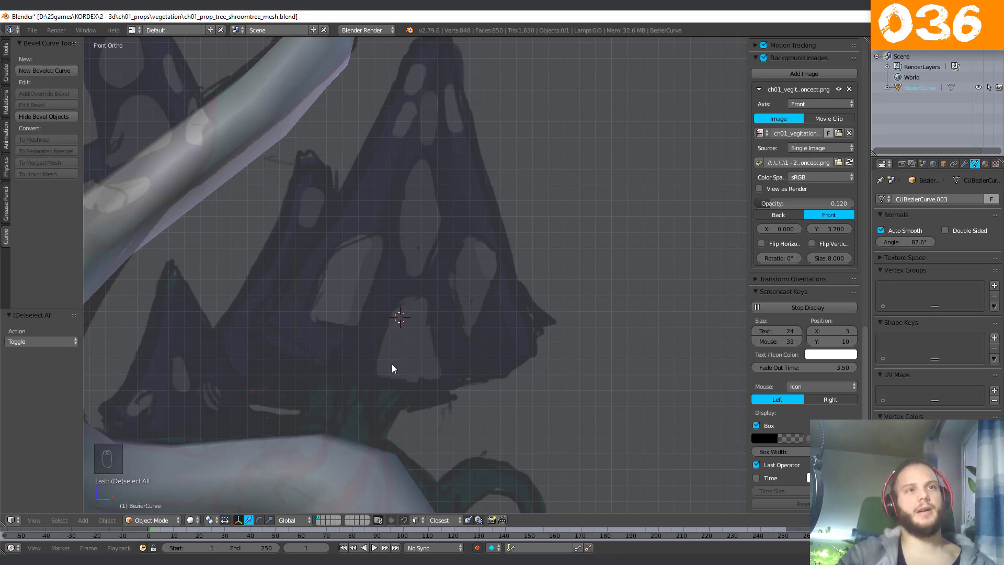
pyautogui.click(402, 321)
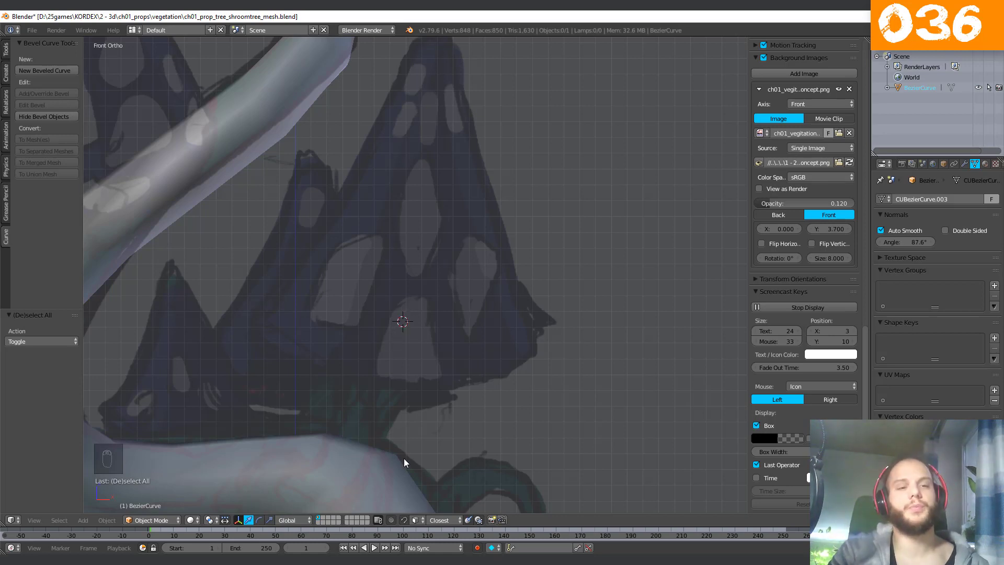
# Add a cylinder mesh at the 3D cursor and set its vertex count to 8.
pyautogui.hotkey('shift', 'a')
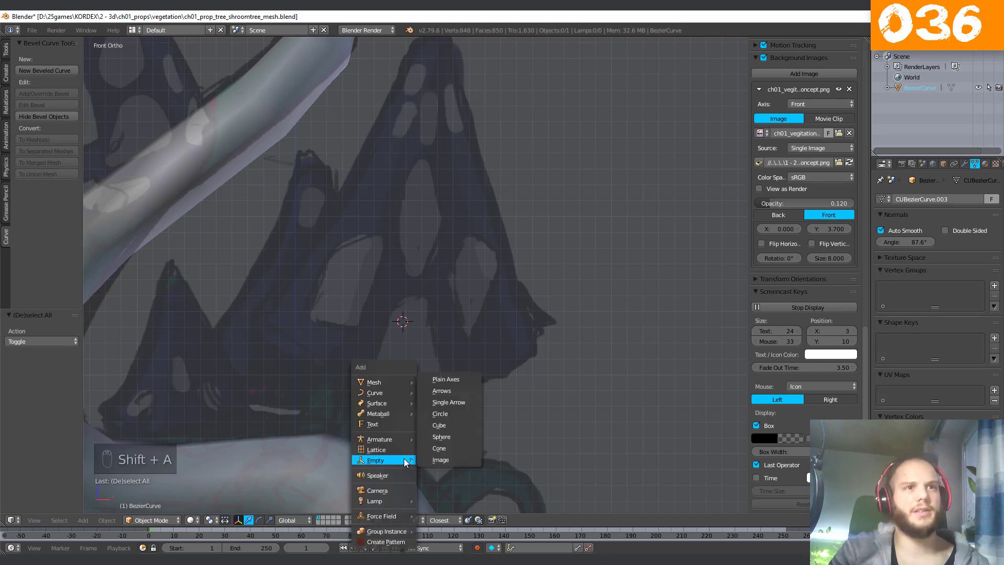
pyautogui.moveTo(397, 381)
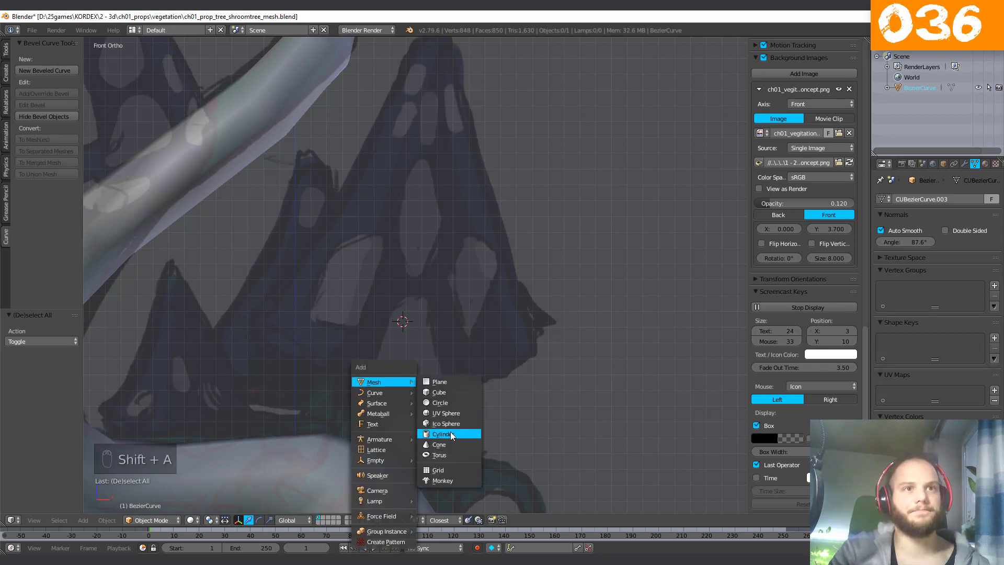
pyautogui.click(448, 434)
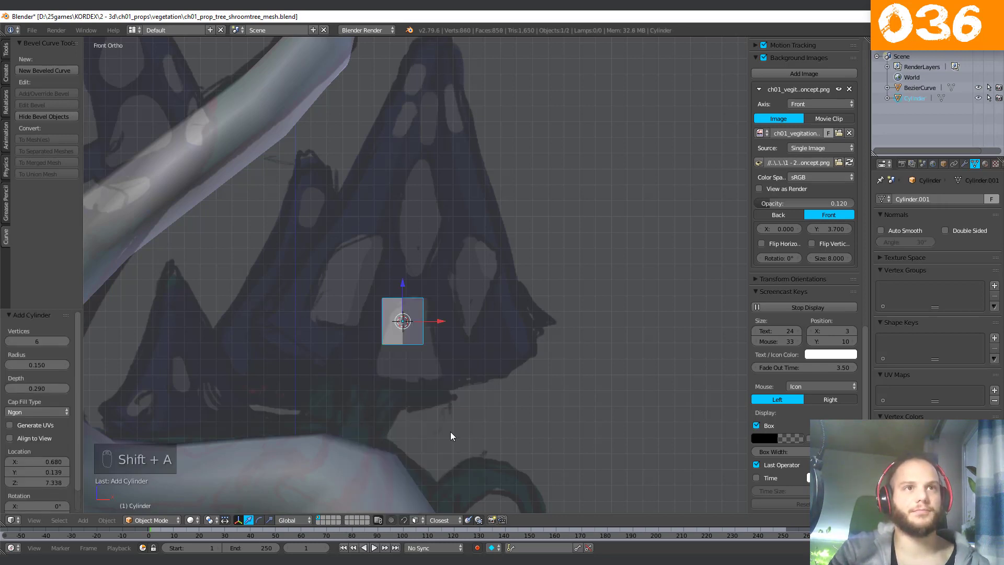
pyautogui.click(67, 341)
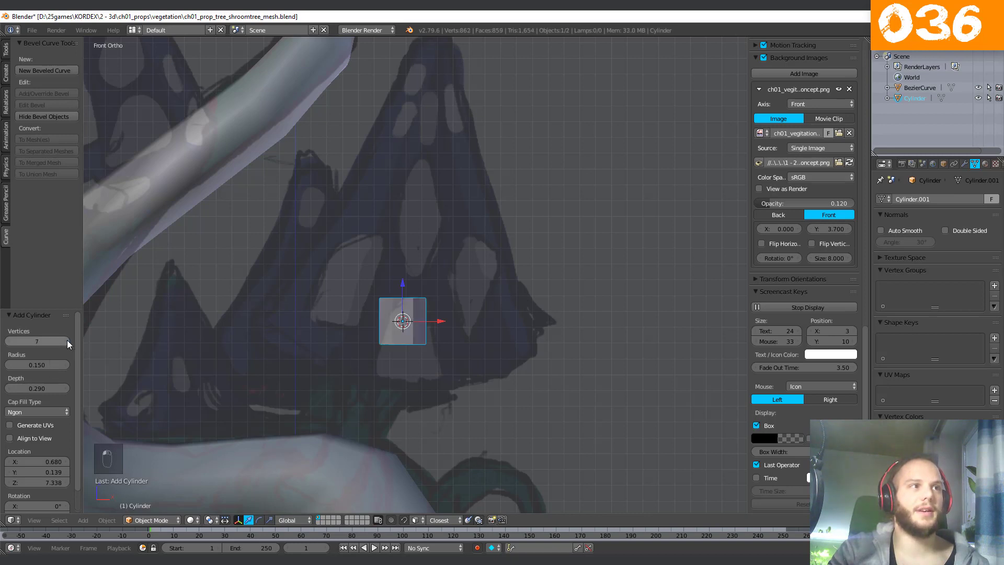
pyautogui.click(67, 340)
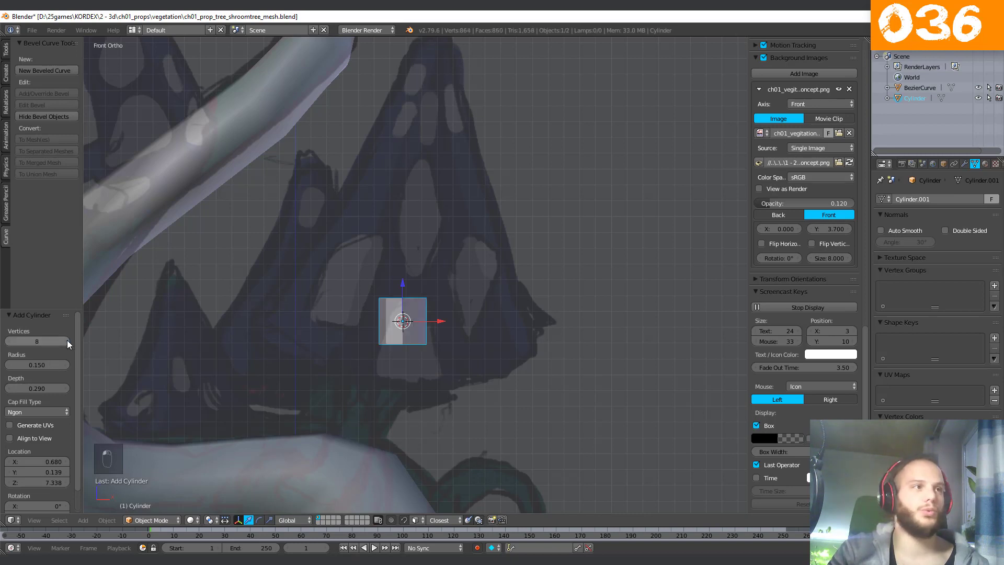
# Set the new cylinder's vertex count to 10 and its radius to 1.010.
pyautogui.click(67, 341)
pyautogui.click(67, 341)
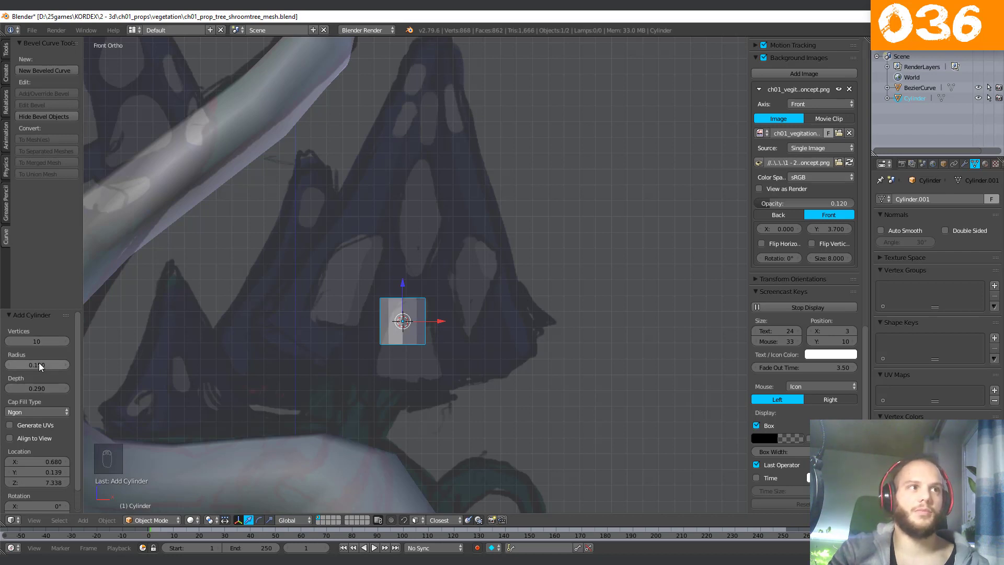
pyautogui.moveTo(38, 366); pyautogui.dragTo(88, 369)
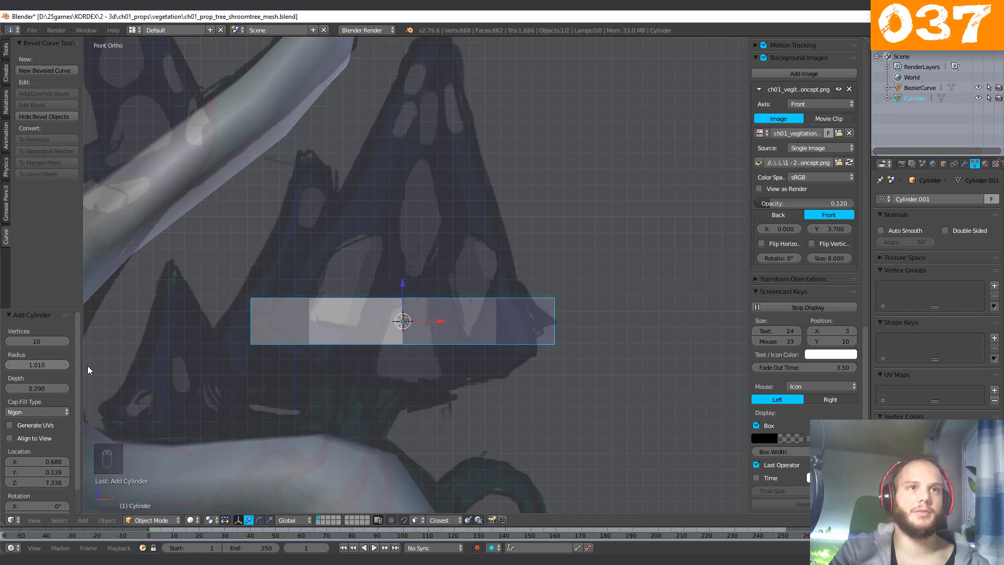
pyautogui.moveTo(589, 324); pyautogui.dragTo(564, 335, button='middle')
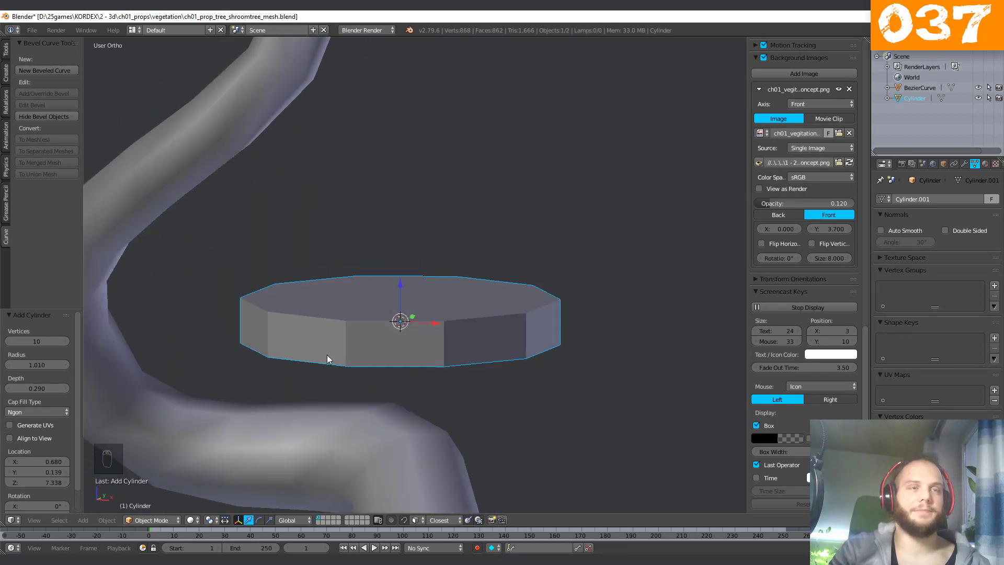
# Delete the cylinder's side faces and upper cap in face selection mode, keeping only the bottom cap.
pyautogui.scroll(1, 327, 355)
pyautogui.press('Tab')
pyautogui.hotkey('ctrl', 'Tab')
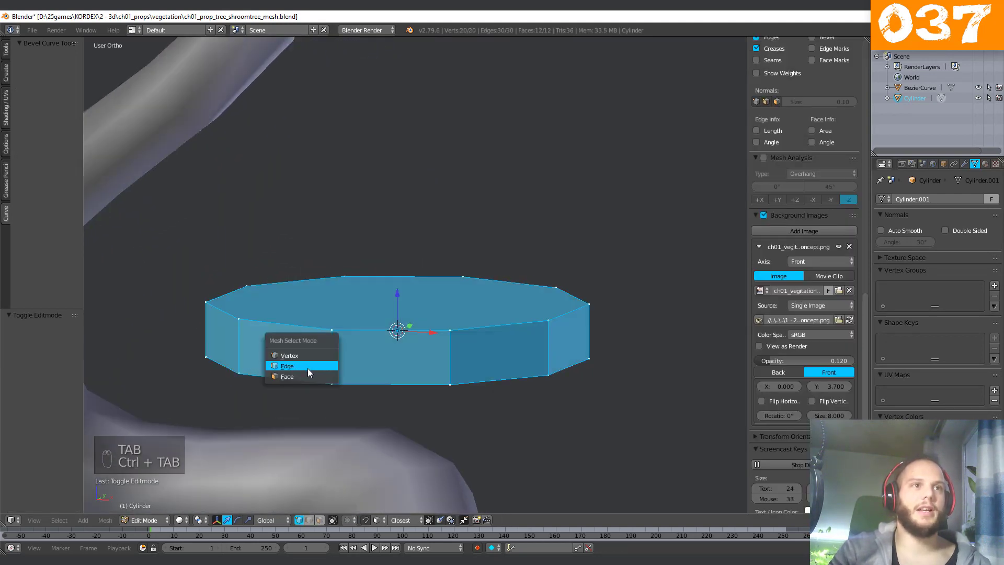
pyautogui.click(308, 376)
pyautogui.keyDown('alt'); pyautogui.rightClick(340, 353); pyautogui.keyUp('alt')
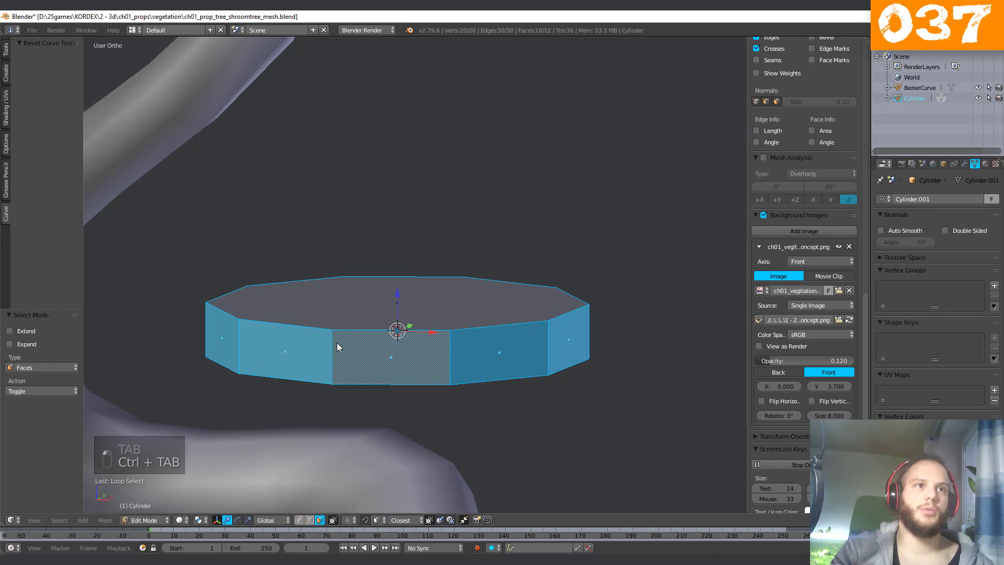
pyautogui.keyDown('shift'); pyautogui.rightClick(330, 317); pyautogui.keyUp('shift')
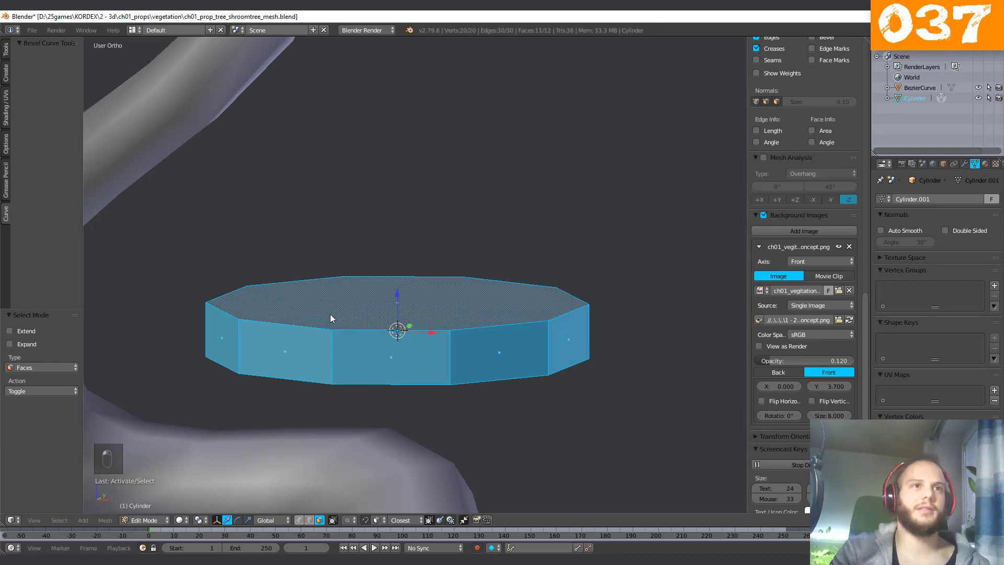
pyautogui.press('x')
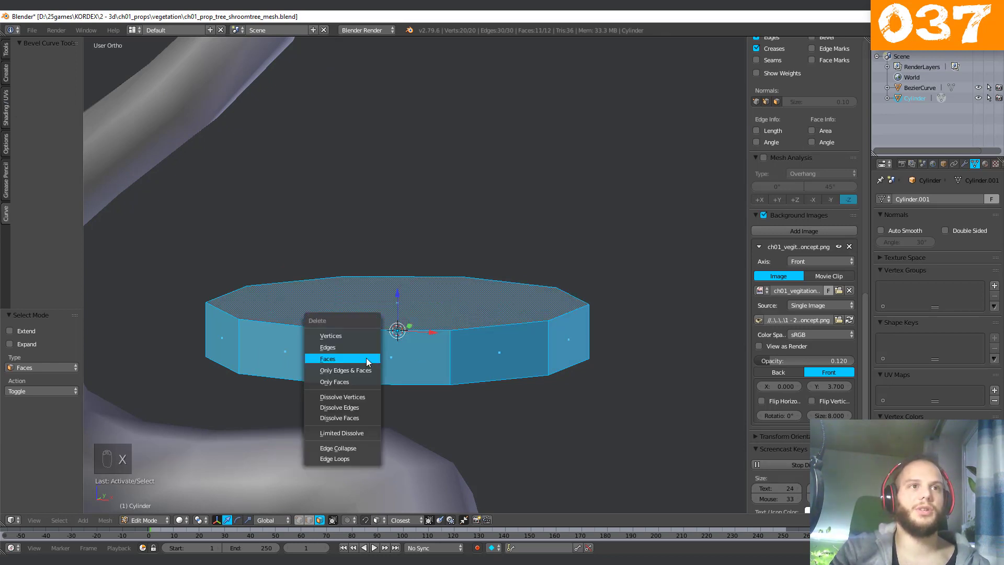
pyautogui.click(365, 358)
# Lower the remaining bottom face by about 0.041 along Z against the concept in the front view.
pyautogui.moveTo(331, 377); pyautogui.dragTo(336, 349, button='middle')
pyautogui.rightClick(337, 351)
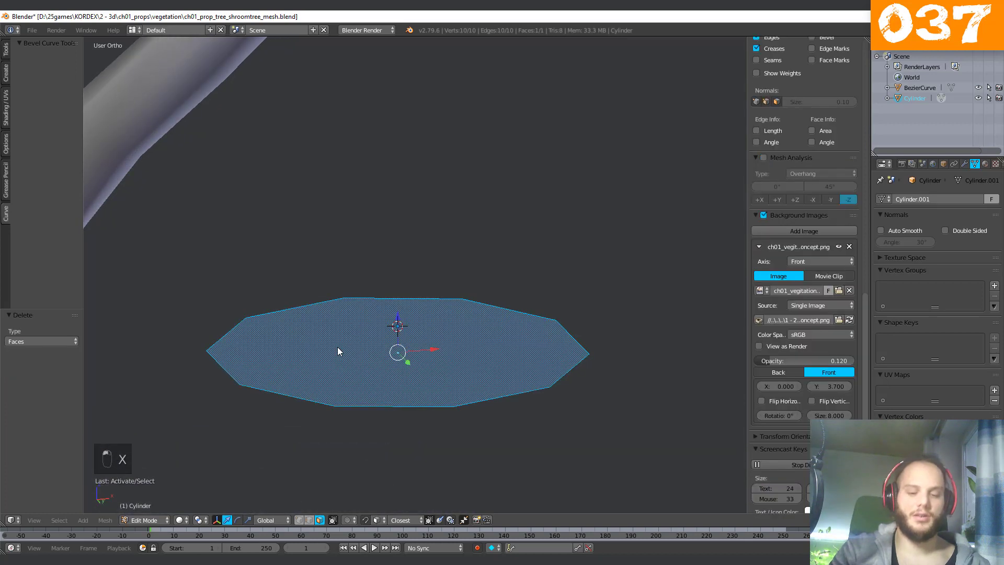
pyautogui.press('KP_1')
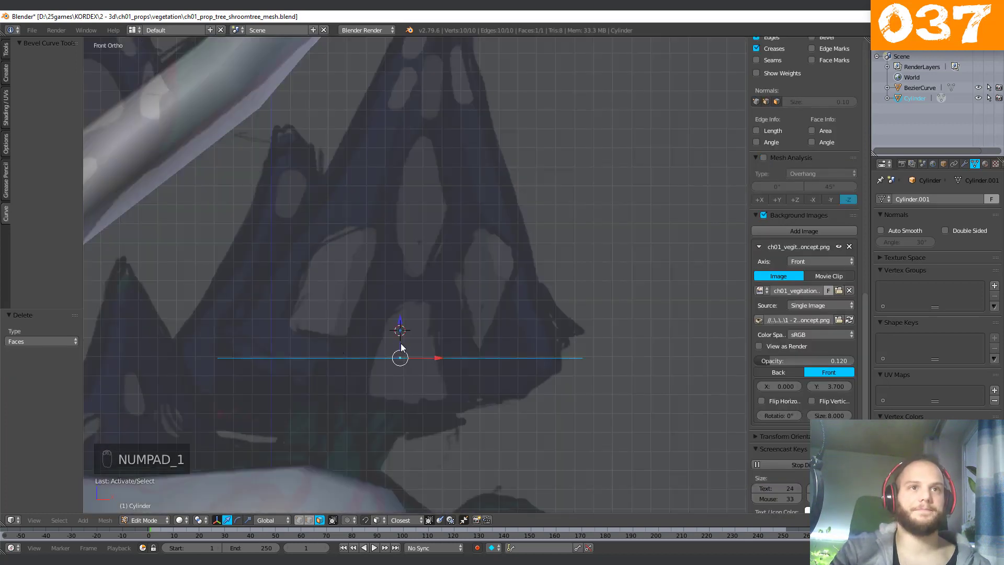
pyautogui.moveTo(403, 331); pyautogui.dragTo(403, 333)
pyautogui.moveTo(403, 333); pyautogui.dragTo(484, 429, button='middle')
pyautogui.hotkey('ctrl', 'Tab')
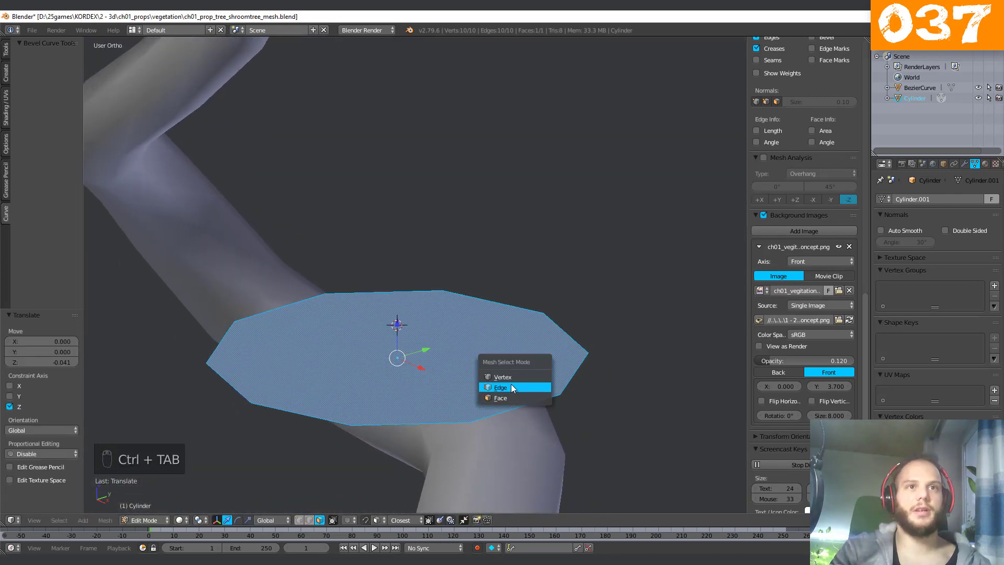
pyautogui.click(510, 384)
pyautogui.rightClick(568, 381)
pyautogui.keyDown('shift'); pyautogui.rightClick(264, 312); pyautogui.keyUp('shift')
pyautogui.moveTo(264, 312); pyautogui.dragTo(244, 338, button='middle')
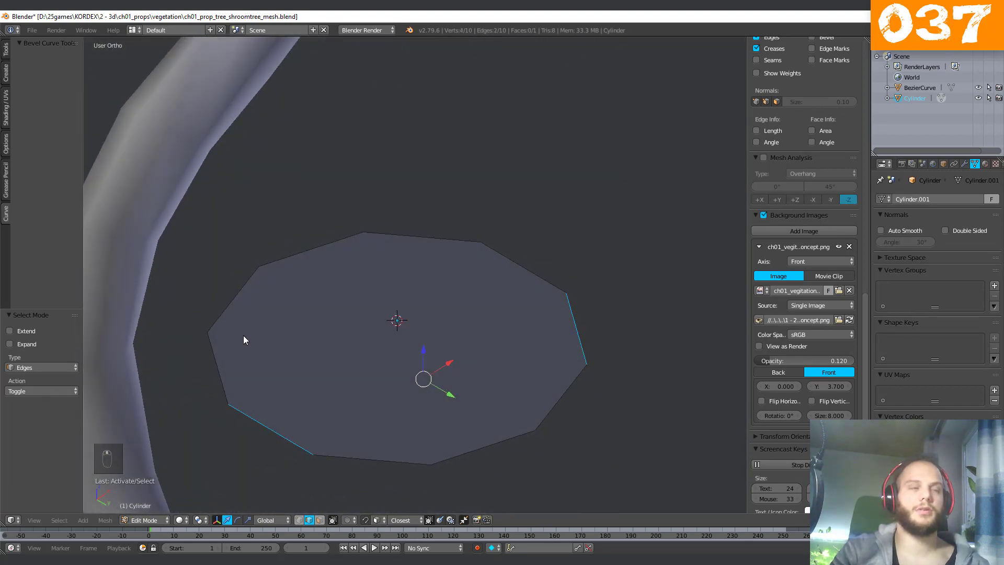
# Connect opposite vertices of the ten-sided face with three parallel edges, splitting it into four strips.
pyautogui.hotkey('ctrl', 'Tab')
pyautogui.click(246, 345)
pyautogui.rightClick(312, 454)
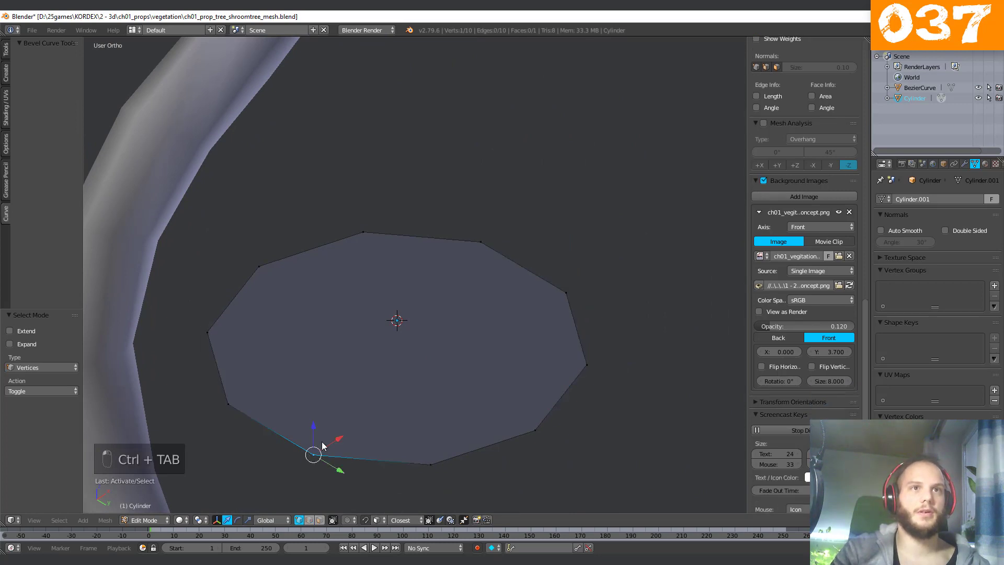
pyautogui.keyDown('shift'); pyautogui.rightClick(480, 243); pyautogui.keyUp('shift')
pyautogui.press('j')
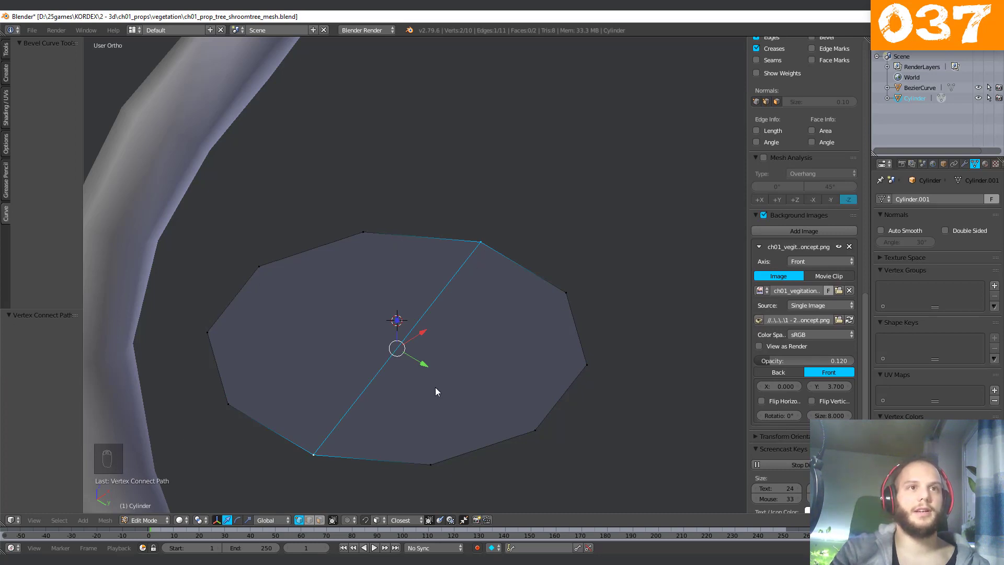
pyautogui.rightClick(233, 406)
pyautogui.keyDown('shift'); pyautogui.rightClick(367, 247); pyautogui.keyUp('shift')
pyautogui.press('j')
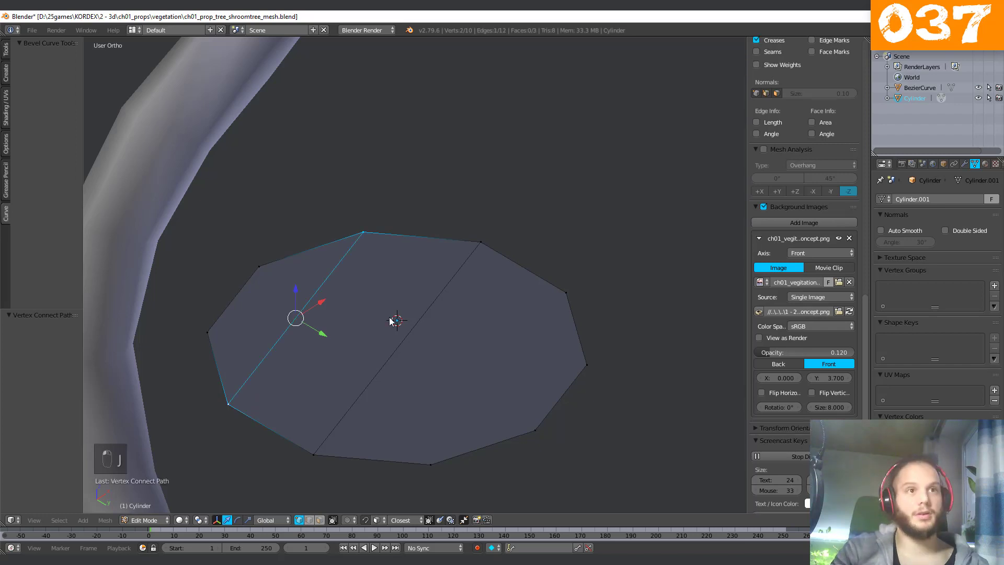
pyautogui.rightClick(431, 464)
pyautogui.press('j')
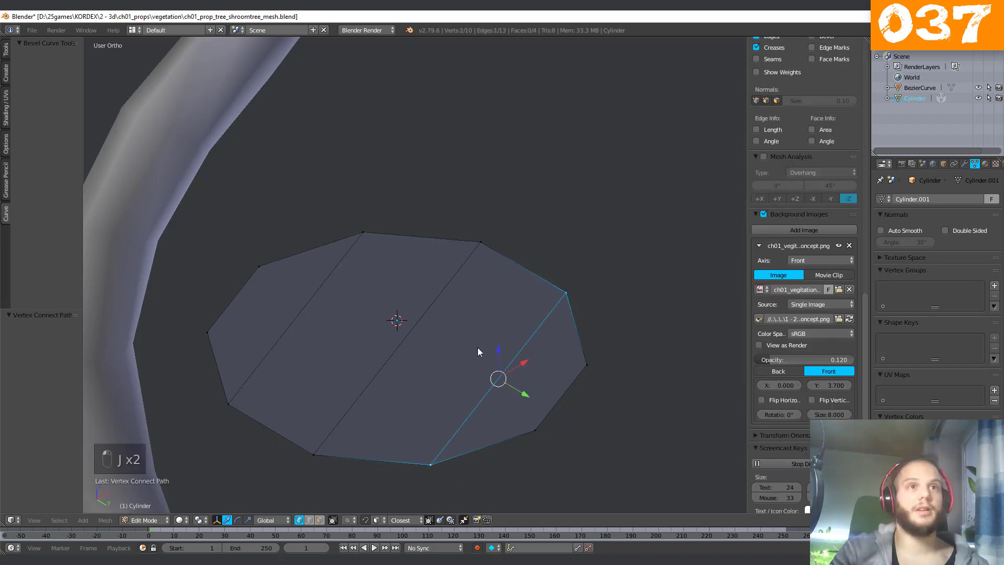
pyautogui.moveTo(362, 379); pyautogui.dragTo(339, 484, button='middle')
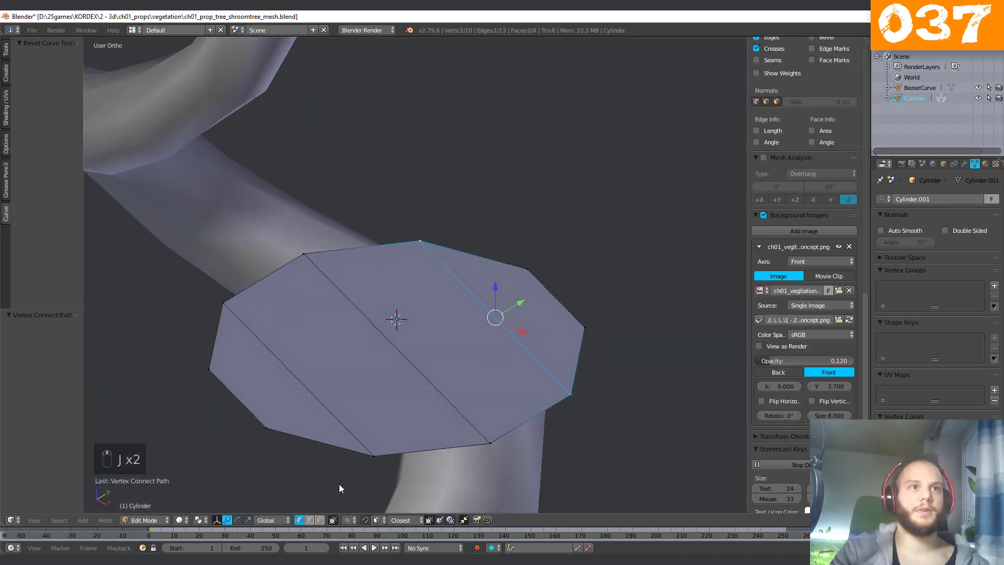
# Raise the disc's two opposite outer edges that run parallel to the connecting edges by about 0.040 along Z.
pyautogui.hotkey('ctrl', 'Tab')
pyautogui.click(271, 444)
pyautogui.click(238, 403)
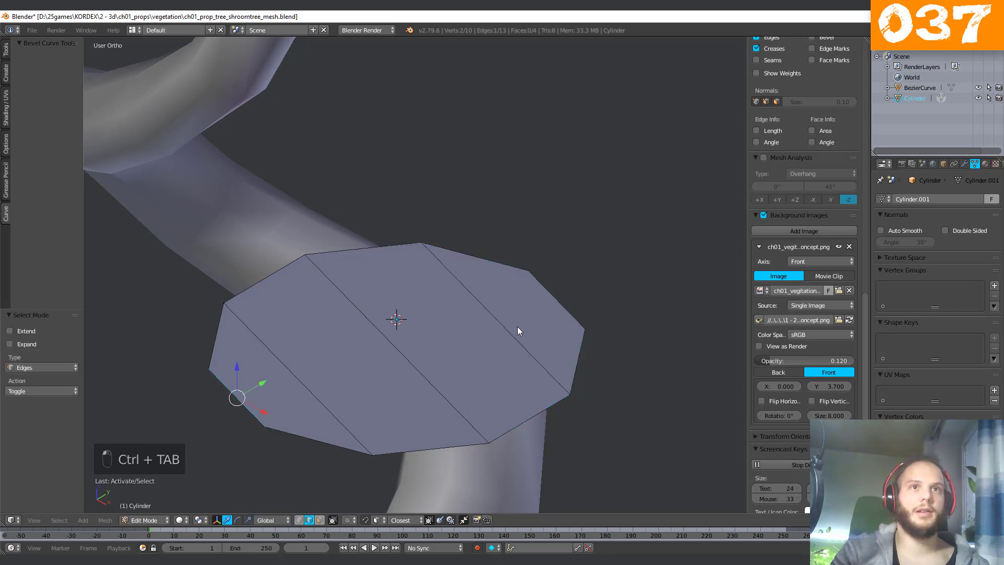
pyautogui.keyDown('shift'); pyautogui.click(548, 301); pyautogui.keyUp('shift')
pyautogui.moveTo(548, 300); pyautogui.dragTo(369, 347, button='middle')
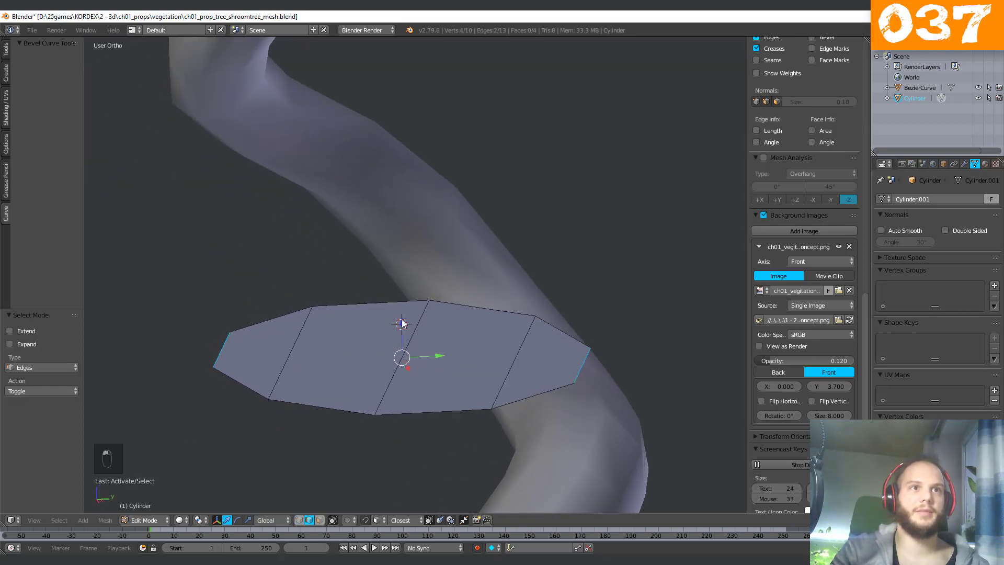
pyautogui.moveTo(402, 327); pyautogui.dragTo(402, 319)
# Add the two outer connecting edges to the selection and raise all four edges by about 0.044 along Z.
pyautogui.keyDown('shift'); pyautogui.rightClick(299, 343); pyautogui.keyUp('shift')
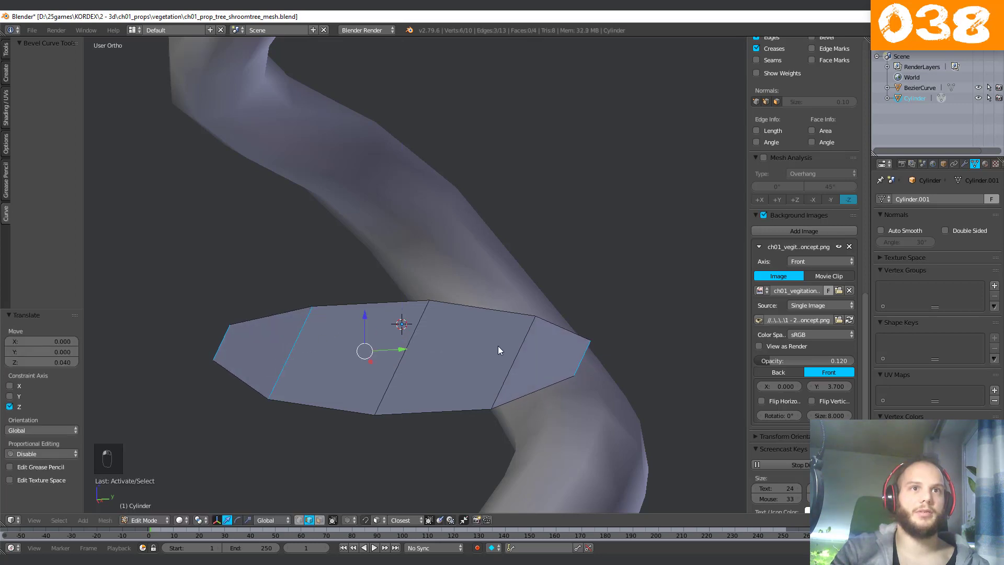
pyautogui.moveTo(404, 326); pyautogui.dragTo(405, 301, button='middle')
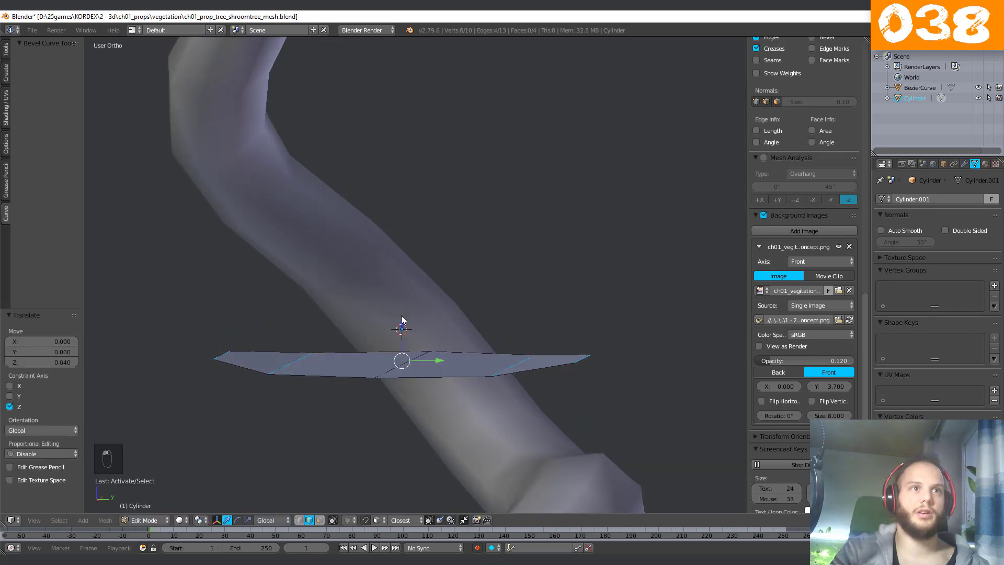
pyautogui.moveTo(403, 321); pyautogui.dragTo(402, 316)
pyautogui.press('KP_1')
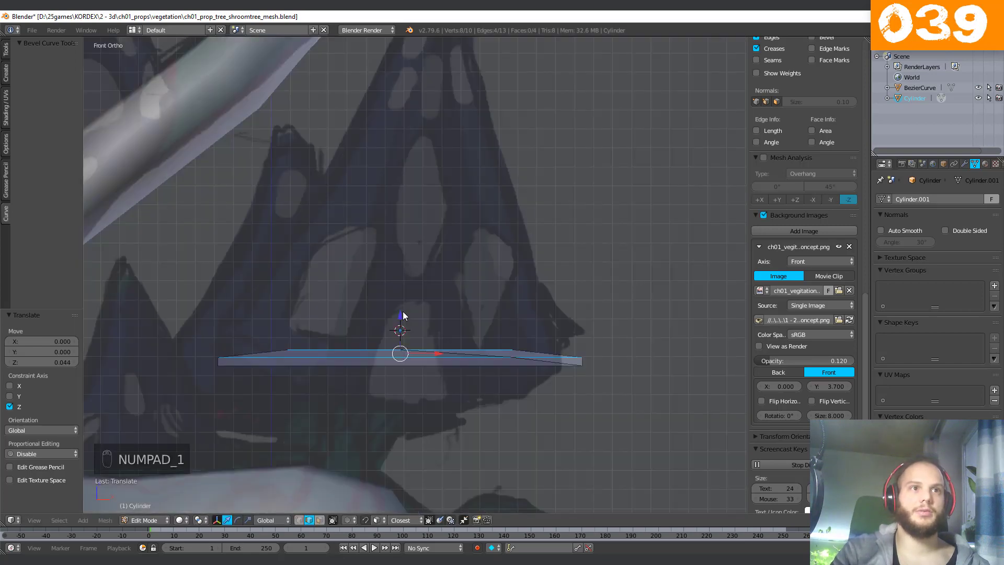
# Leave mesh editing and rotate the disc object about 80° around the global Z axis.
pyautogui.press('Tab')
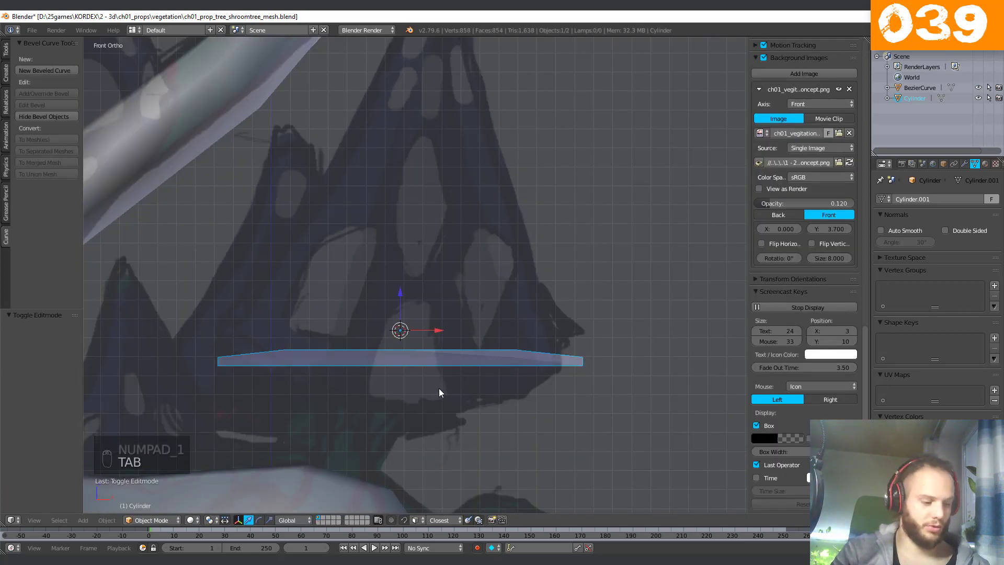
pyautogui.press('r')
pyautogui.press('z')
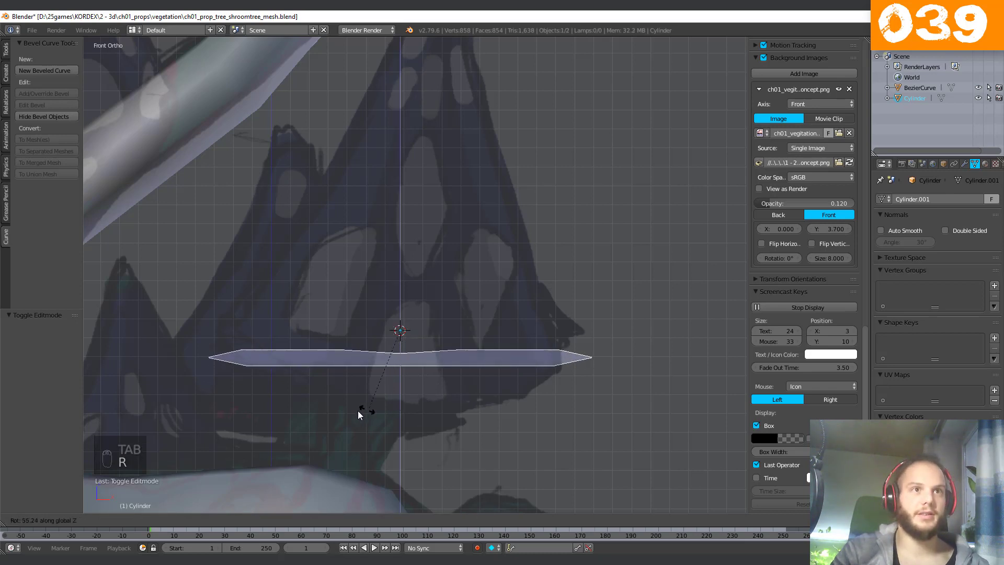
pyautogui.click(294, 427)
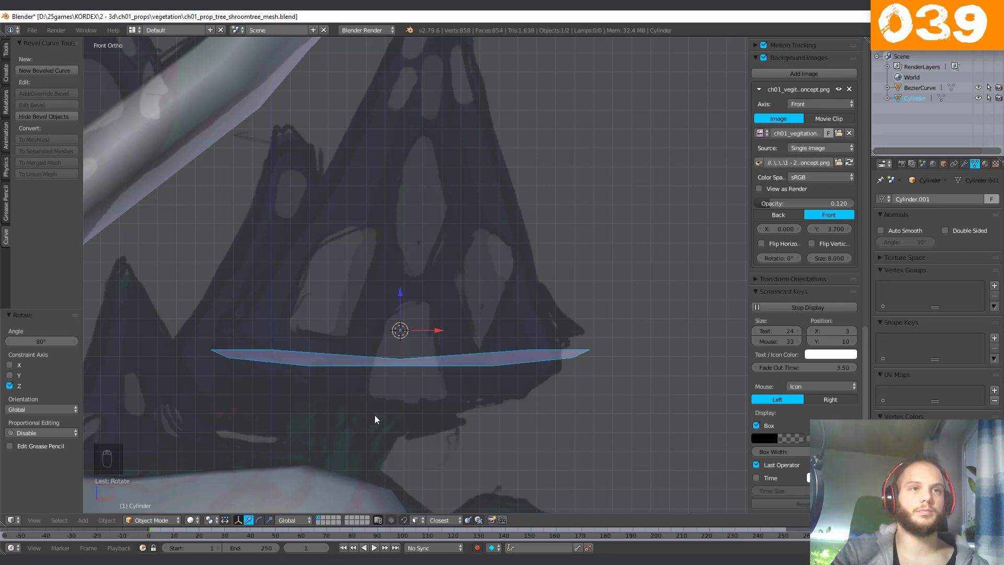
# Lower the two connecting edges on either side of the disc's middle edge by about 0.017 along Z.
pyautogui.moveTo(375, 415); pyautogui.dragTo(373, 373, button='middle')
pyautogui.press('Tab')
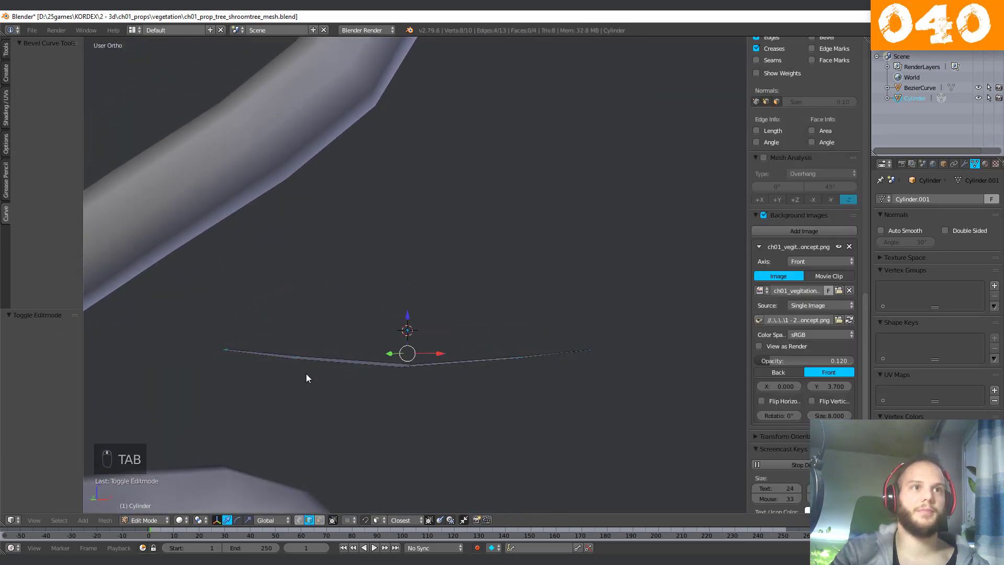
pyautogui.moveTo(299, 366); pyautogui.dragTo(299, 355, button='middle')
pyautogui.click(294, 356)
pyautogui.keyDown('shift'); pyautogui.click(522, 363); pyautogui.keyUp('shift')
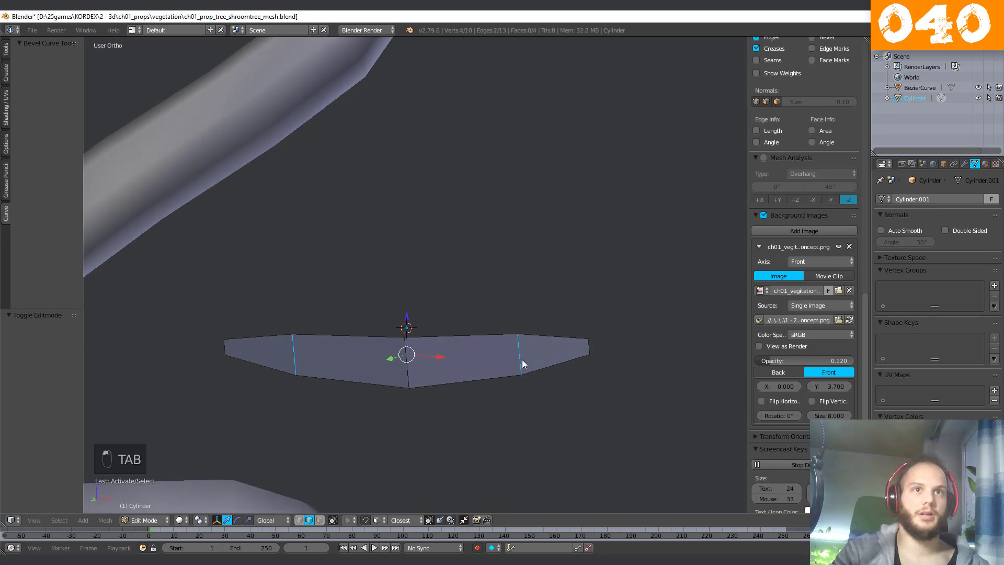
pyautogui.moveTo(444, 390); pyautogui.dragTo(411, 322, button='middle')
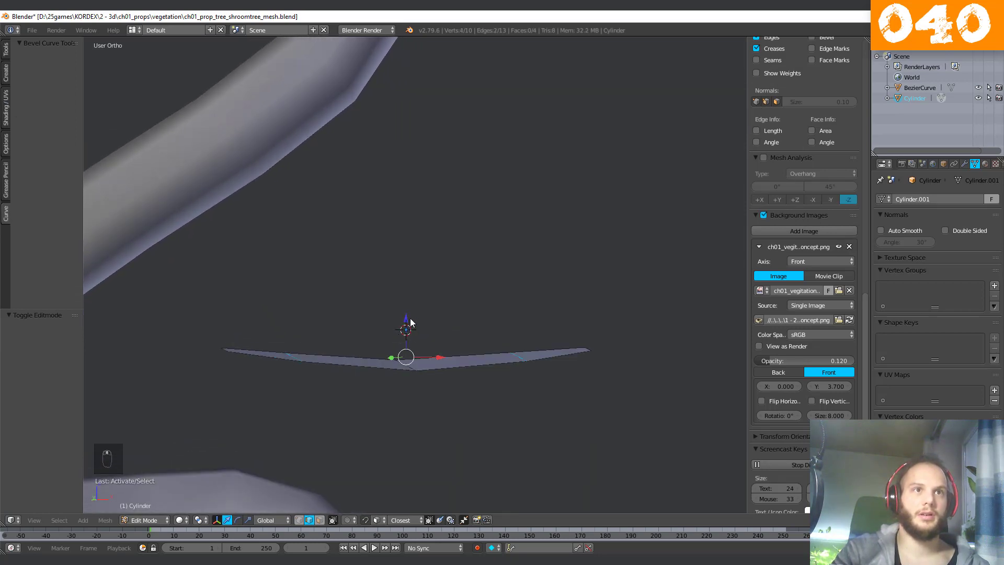
pyautogui.press('g')
pyautogui.press('z')
pyautogui.click(409, 324)
pyautogui.press('KP_1')
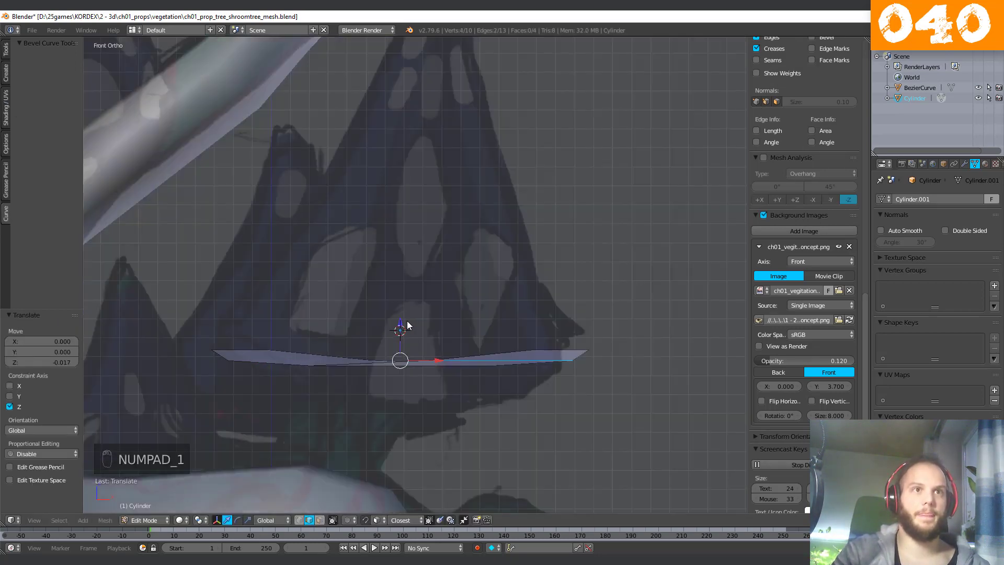
# Select the disc's two opposite outermost edges and raise them slightly along Z in the front view.
pyautogui.moveTo(408, 325); pyautogui.dragTo(425, 355, button='middle')
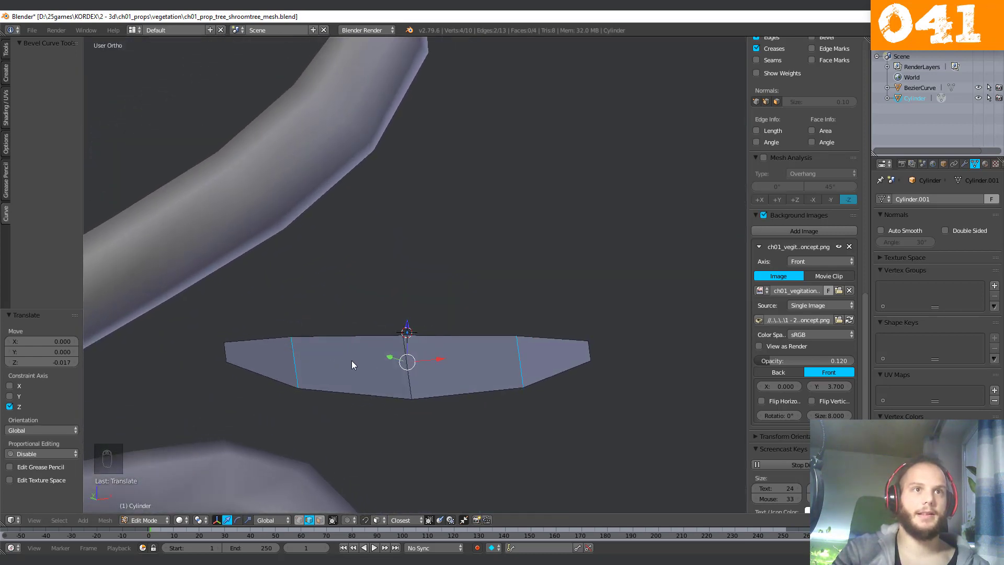
pyautogui.moveTo(531, 362); pyautogui.dragTo(545, 321, button='middle')
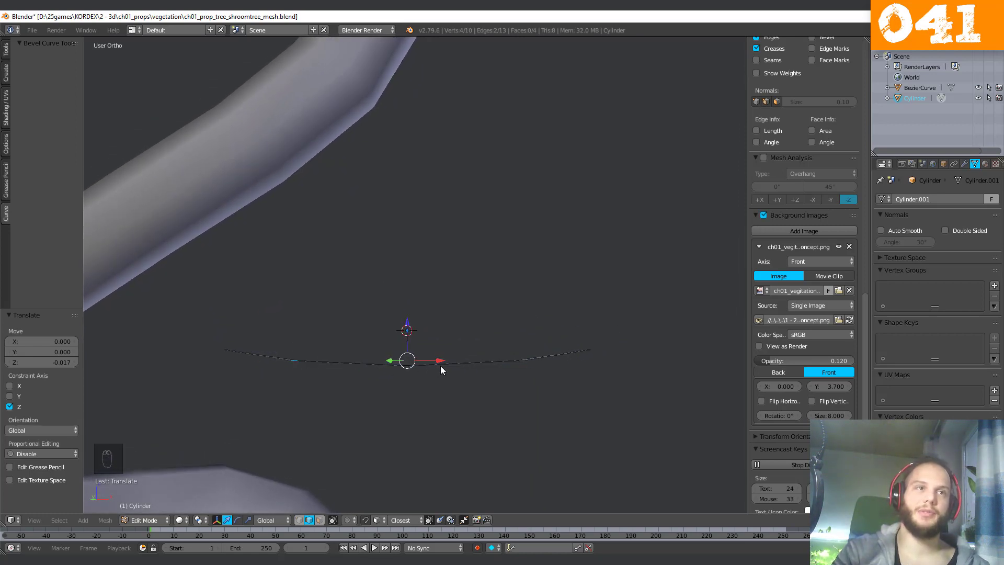
pyautogui.moveTo(440, 365); pyautogui.dragTo(381, 334, button='middle')
pyautogui.moveTo(331, 384); pyautogui.dragTo(331, 369, button='middle')
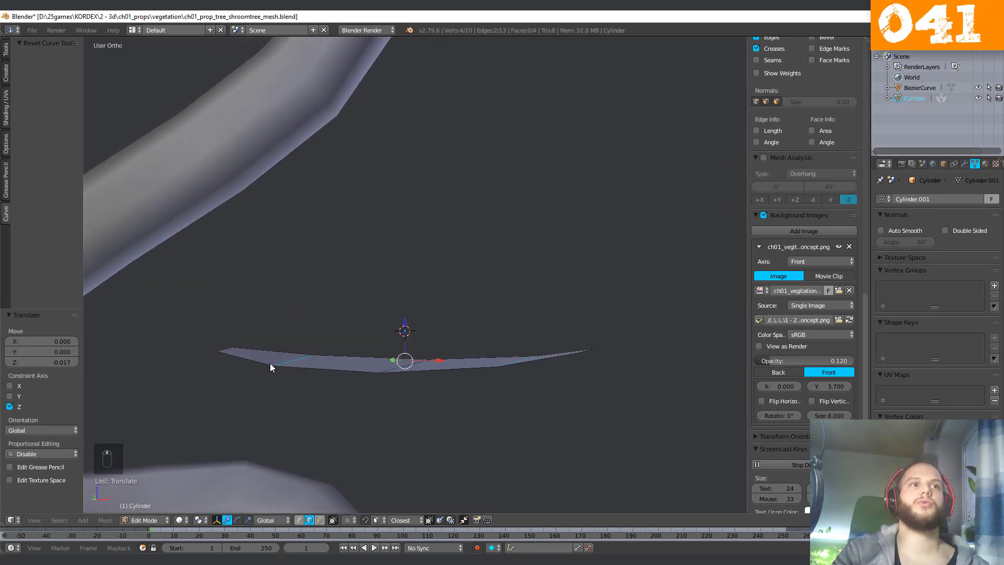
pyautogui.rightClick(229, 352)
pyautogui.moveTo(587, 345); pyautogui.dragTo(595, 363, button='middle')
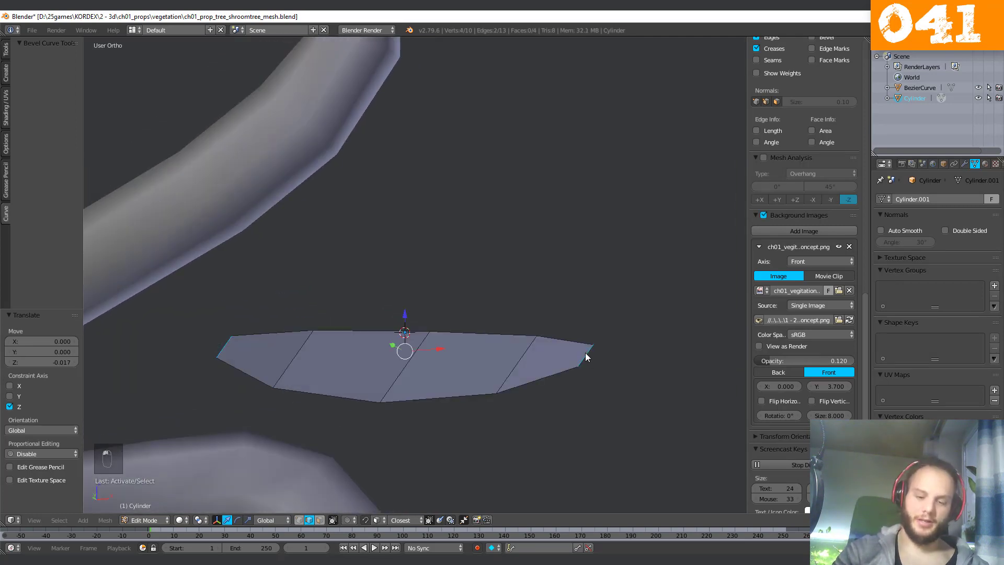
pyautogui.press('KP_1')
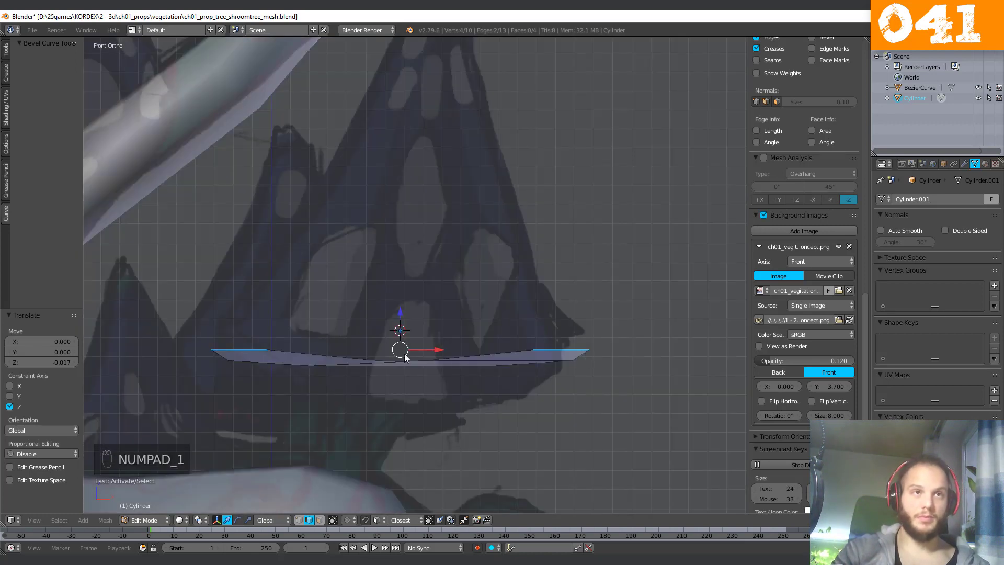
pyautogui.moveTo(399, 316); pyautogui.dragTo(399, 313)
# Leave mesh editing and rotate the curved disc around the global Z axis in the front view.
pyautogui.press('Tab')
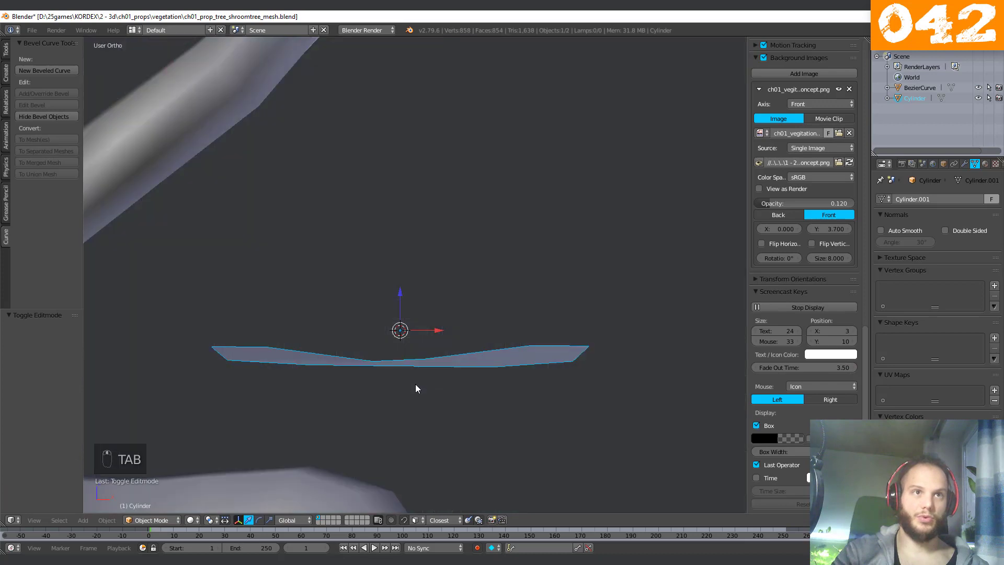
pyautogui.press('KP_1')
pyautogui.press('r')
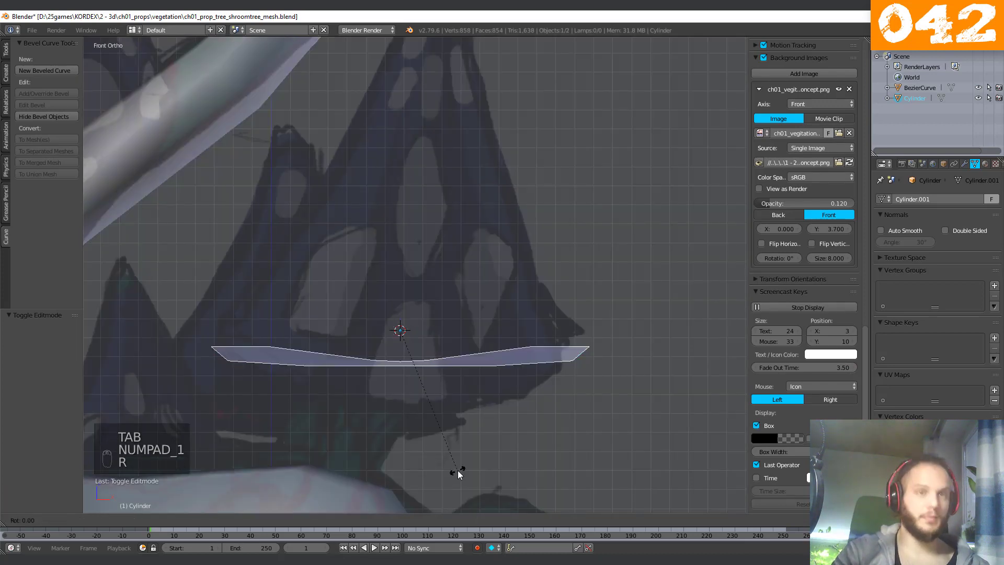
pyautogui.press('z')
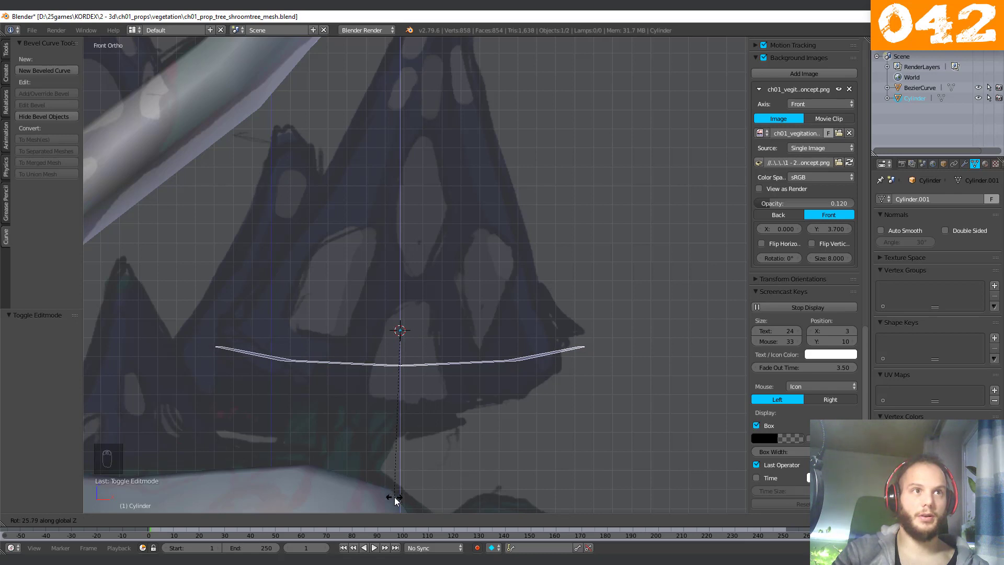
# Rotate the flat base disc about the global Z axis by about 25.8°, plus a further correction of about 2.6°.
pyautogui.click(394, 497)
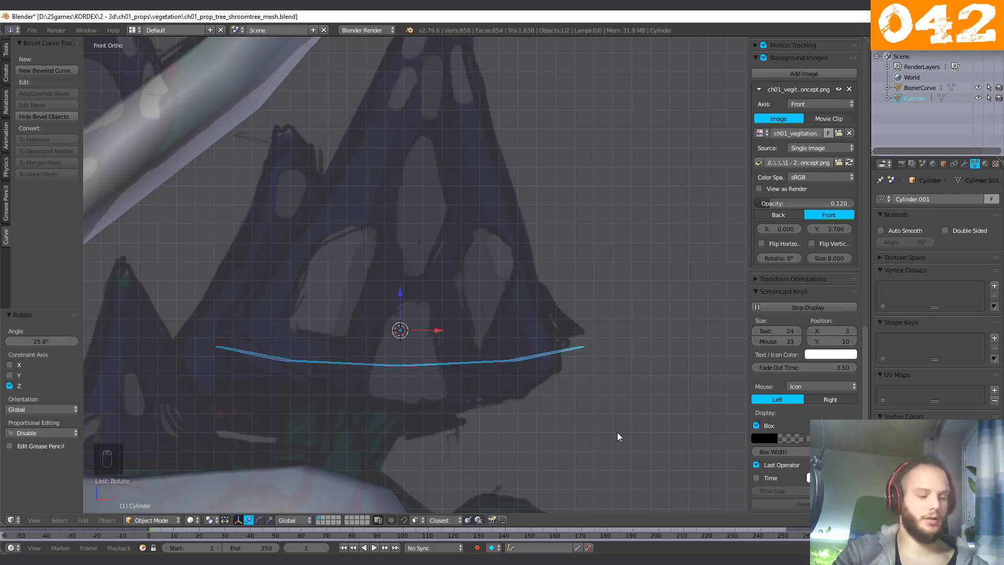
pyautogui.press('r')
pyautogui.press('z')
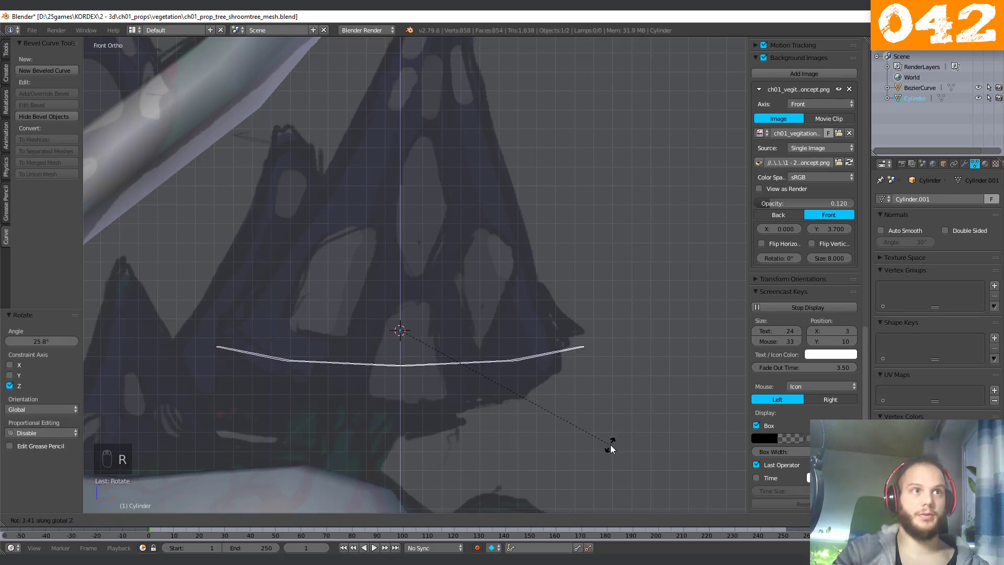
pyautogui.click(615, 445)
# Enter mesh editing on the disc and select all the edges of its outer boundary.
pyautogui.moveTo(506, 448); pyautogui.dragTo(390, 427, button='middle')
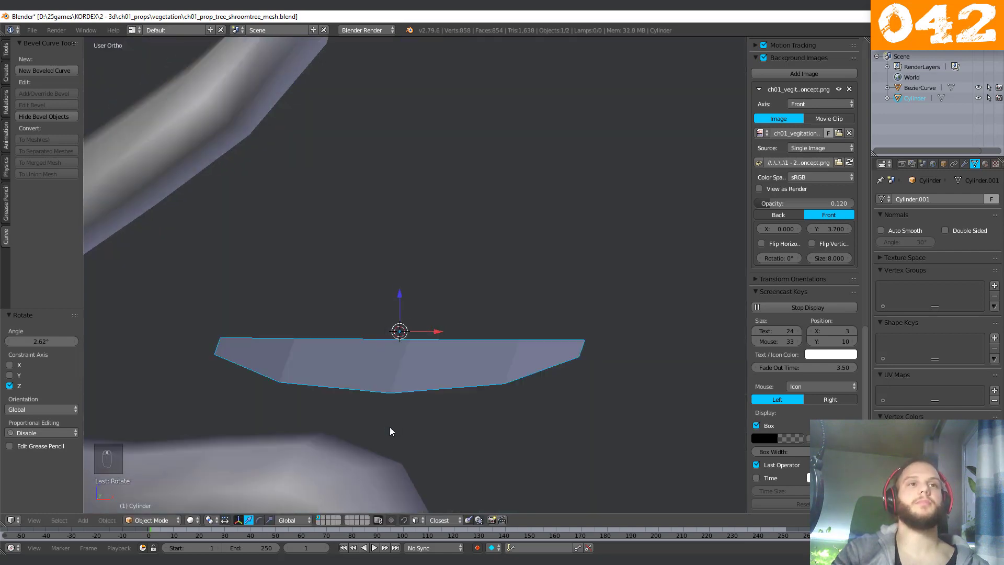
pyautogui.press('Tab')
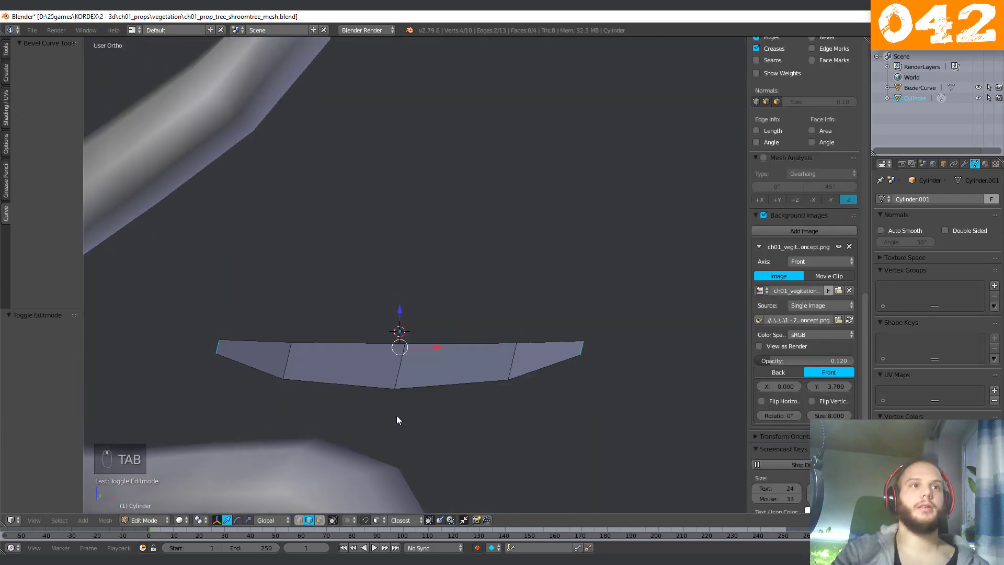
pyautogui.keyDown('alt'); pyautogui.rightClick(346, 383); pyautogui.keyUp('alt')
pyautogui.moveTo(346, 384); pyautogui.dragTo(319, 413, button='middle')
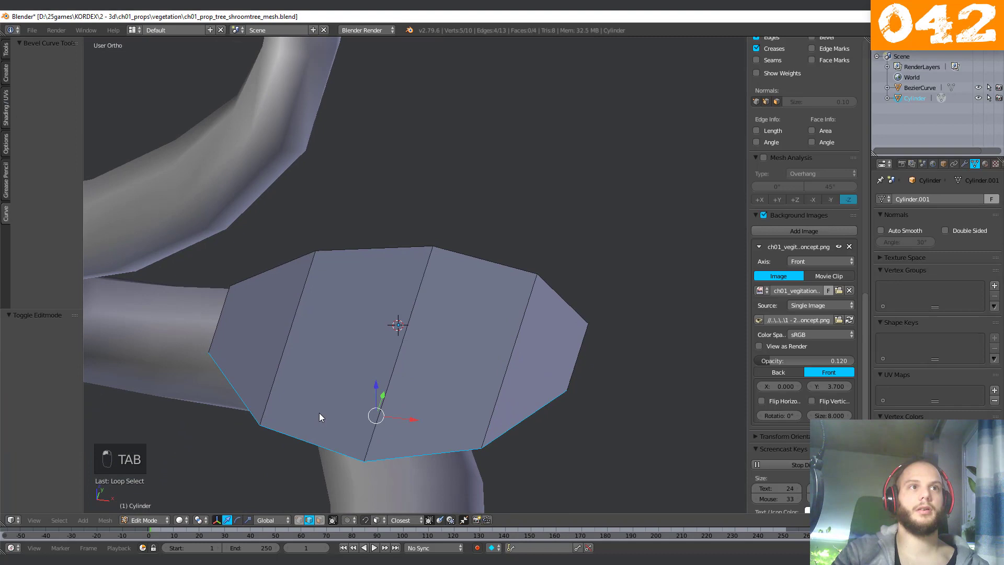
pyautogui.keyDown('alt'); pyautogui.keyDown('shift'); pyautogui.rightClick(294, 258); pyautogui.keyUp('shift'); pyautogui.keyUp('alt')
pyautogui.keyDown('shift'); pyautogui.rightClick(212, 343); pyautogui.keyUp('shift')
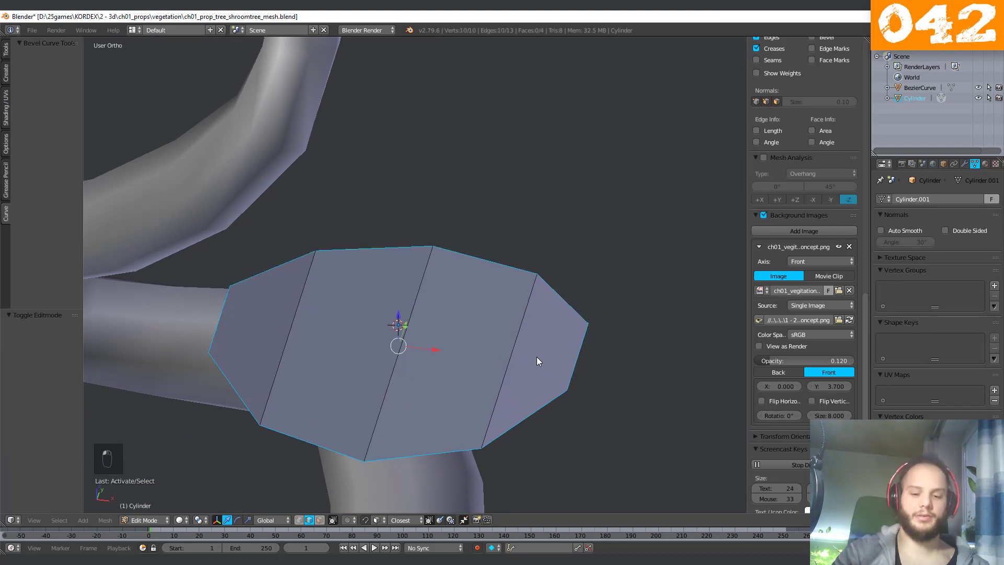
# Extrude the boundary loop up about 0.47 along Z in front view and scale it to about 0.72, following the reference cap.
pyautogui.press('KP_1')
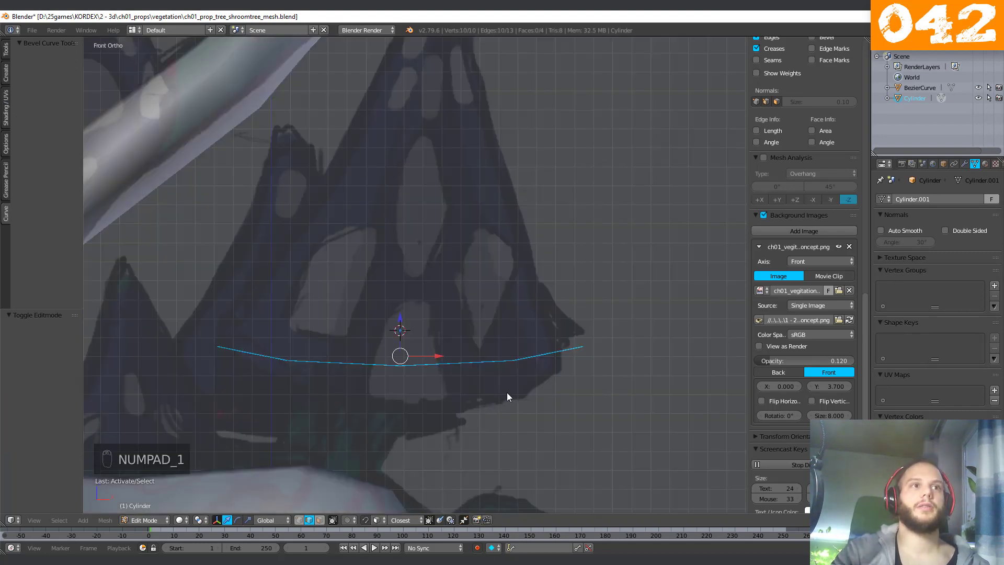
pyautogui.press('e')
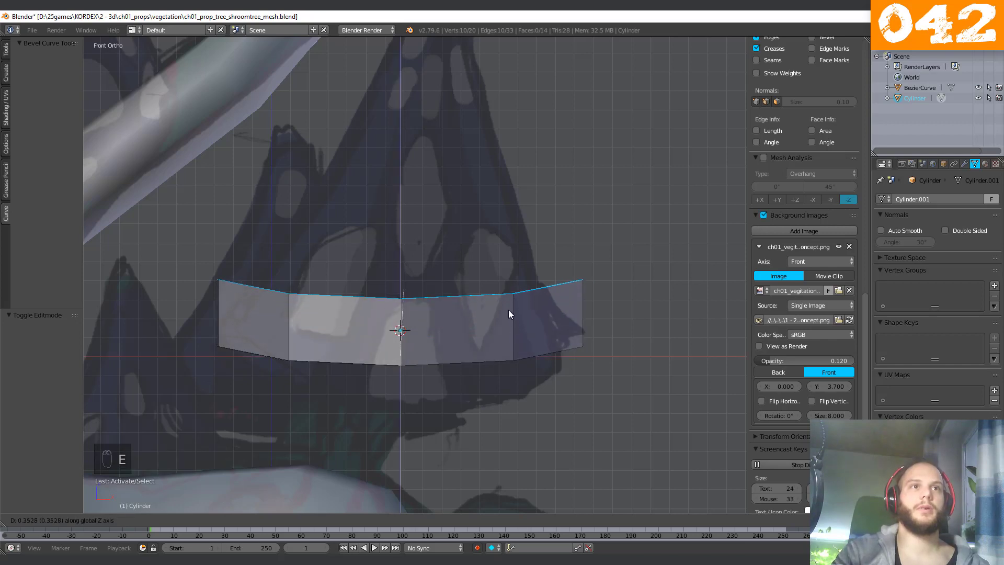
pyautogui.click(506, 297)
pyautogui.press('s')
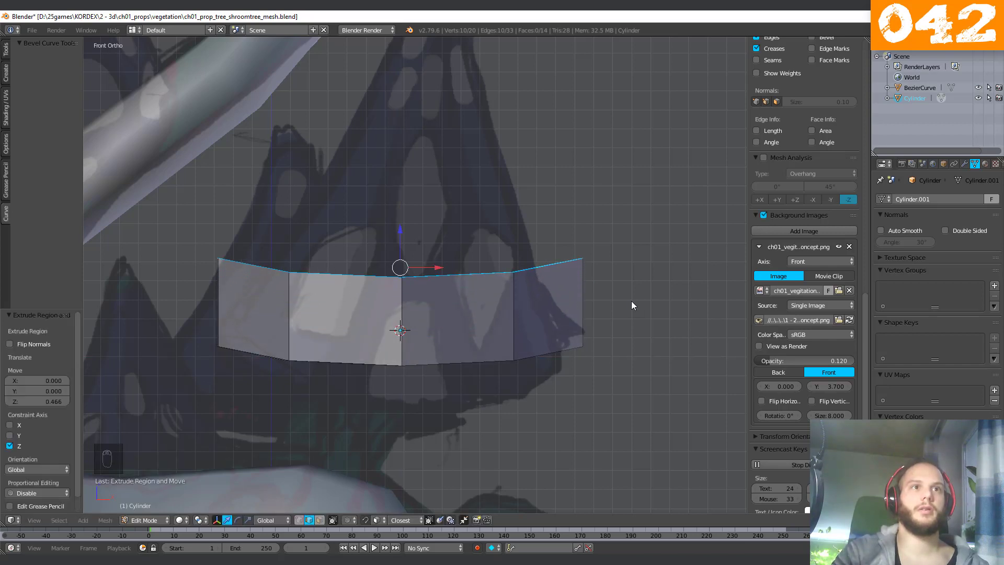
pyautogui.click(568, 314)
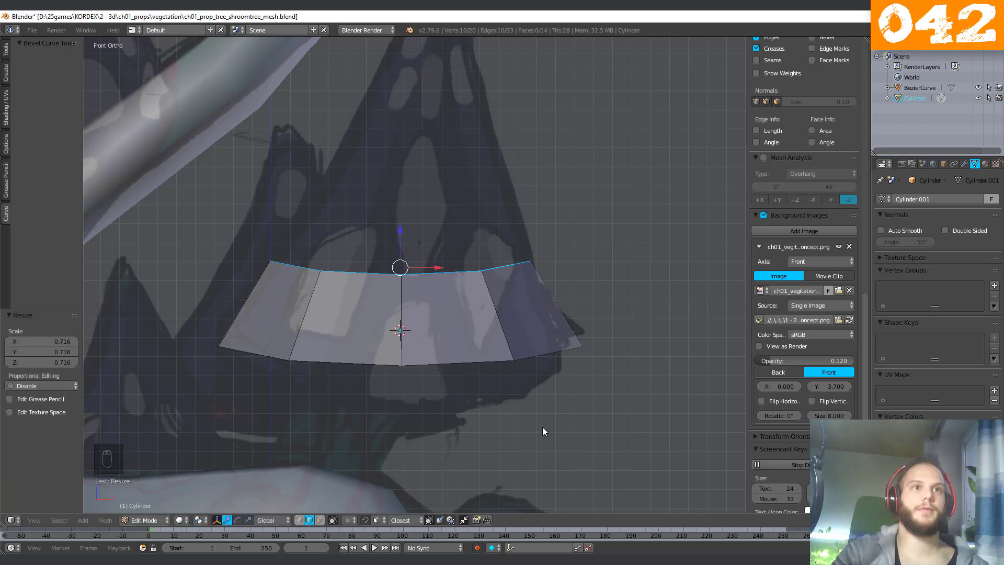
# Turn on backface culling to inspect the open ring's inner faces, and turn it off again.
pyautogui.moveTo(541, 427)
pyautogui.mouseDown(button='middle')
pyautogui.moveTo(507, 377)
pyautogui.moveTo(366, 404)
pyautogui.moveTo(459, 340)
pyautogui.moveTo(385, 394)
pyautogui.moveTo(450, 453)
pyautogui.moveTo(546, 417)
pyautogui.mouseUp(button='middle')
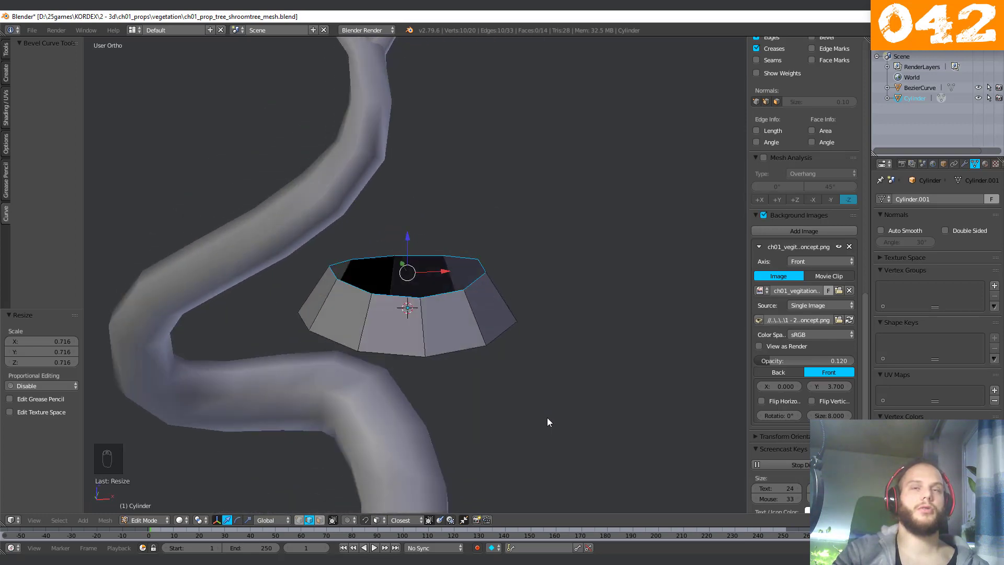
pyautogui.scroll(-5, 793, 421)
pyautogui.scroll(12, 789, 411)
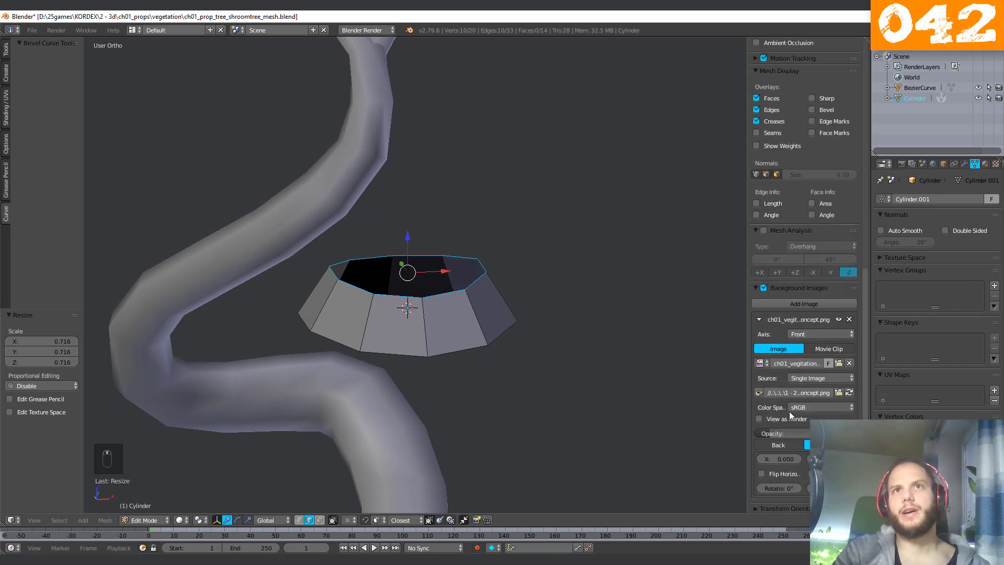
pyautogui.scroll(5, 789, 406)
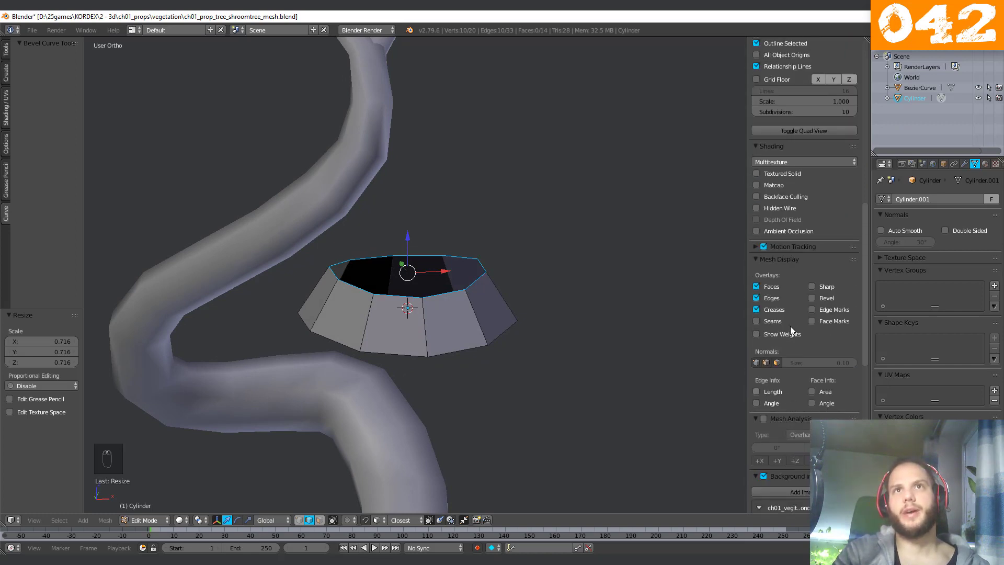
pyautogui.click(756, 197)
pyautogui.moveTo(402, 322)
pyautogui.mouseDown(button='middle')
pyautogui.moveTo(381, 379)
pyautogui.moveTo(400, 373)
pyautogui.moveTo(419, 332)
pyautogui.mouseUp(button='middle')
pyautogui.scroll(2, 419, 333)
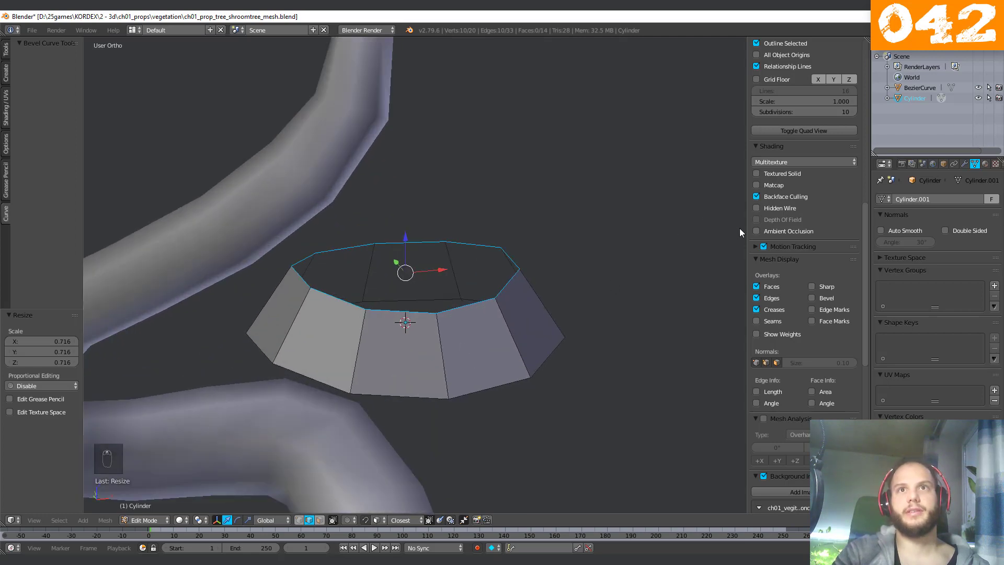
pyautogui.click(756, 197)
pyautogui.moveTo(359, 426); pyautogui.dragTo(372, 289, button='middle')
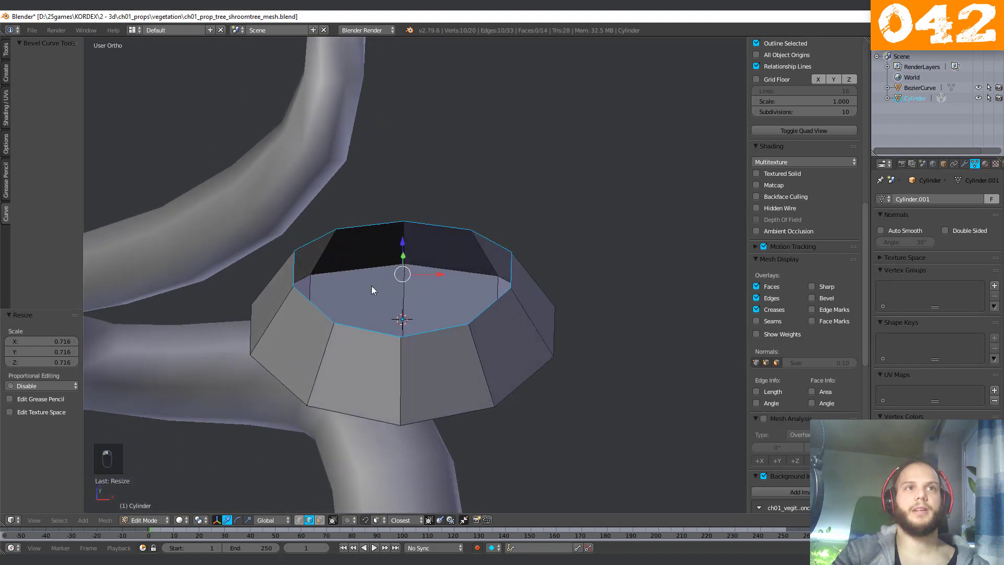
pyautogui.moveTo(353, 252); pyautogui.dragTo(299, 320, button='middle')
# Extrude the upper loop about 0.99 along Z in front view and scale it to about 0.39 to taper the cap.
pyautogui.press('KP_1')
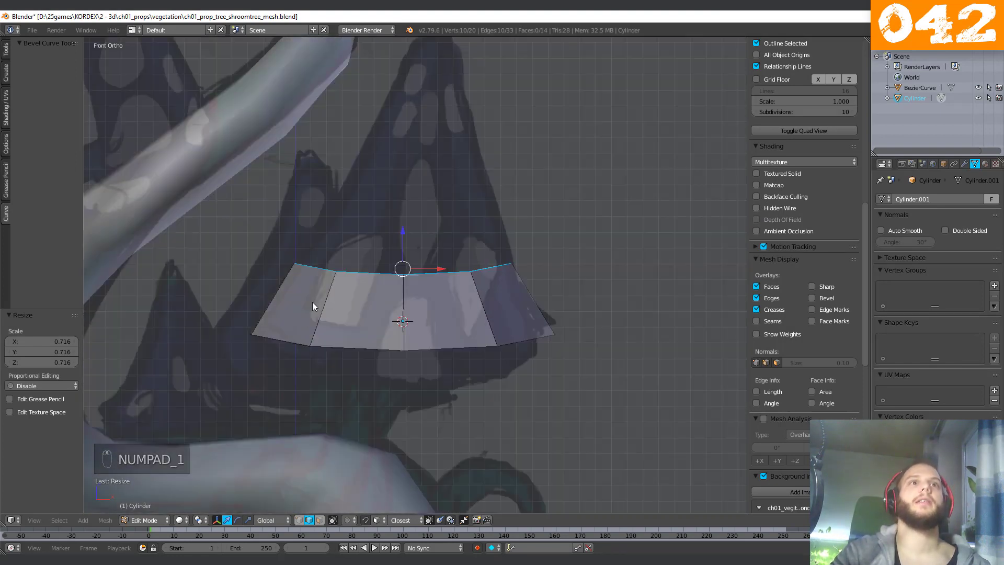
pyautogui.press('e')
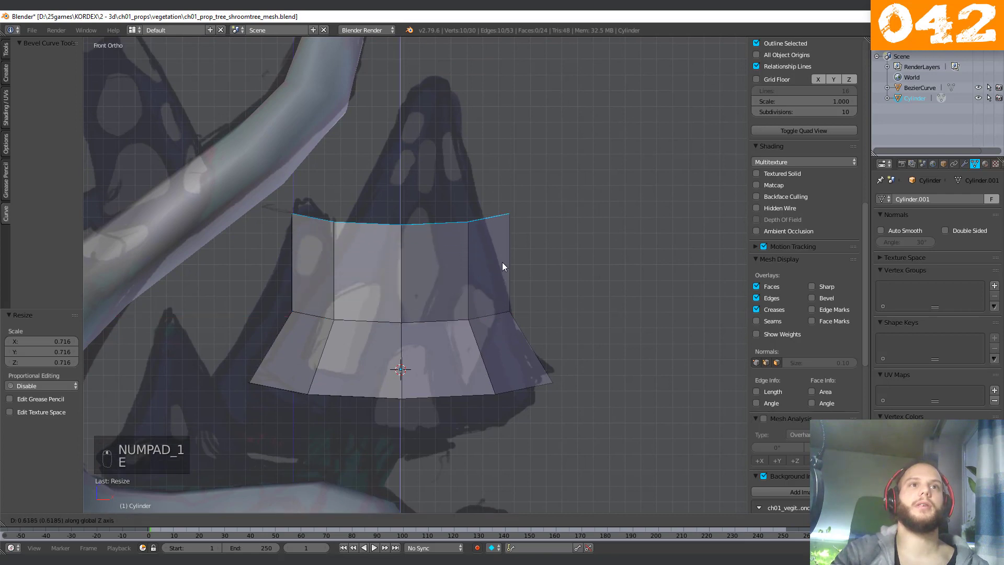
pyautogui.click(512, 215)
pyautogui.press('s')
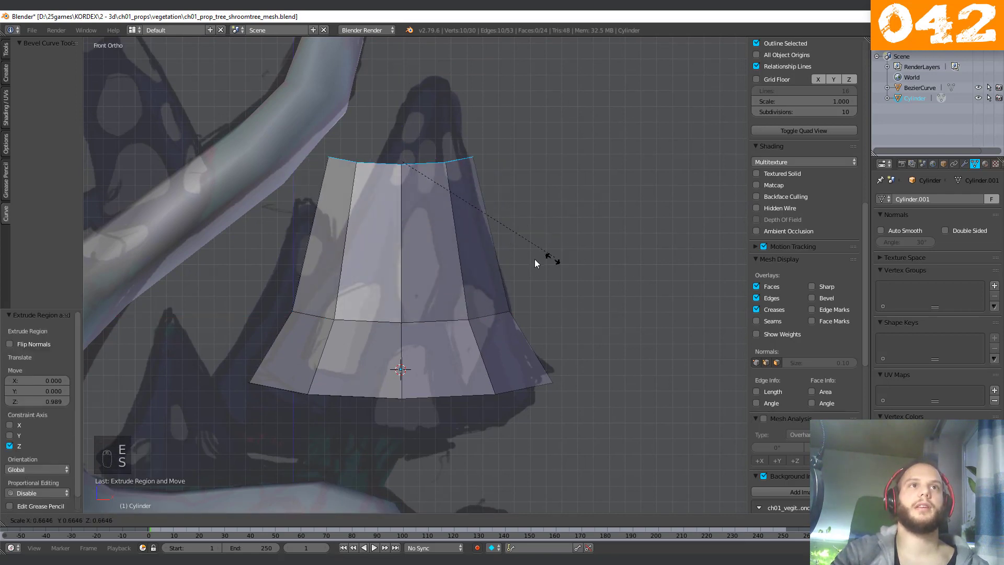
pyautogui.click(401, 266)
# Extrude the narrow top loop up about 0.37 along Z and scale it to about 0.47.
pyautogui.keyDown('shift'); pyautogui.moveTo(401, 271); pyautogui.dragTo(412, 332, button='middle'); pyautogui.keyUp('shift')
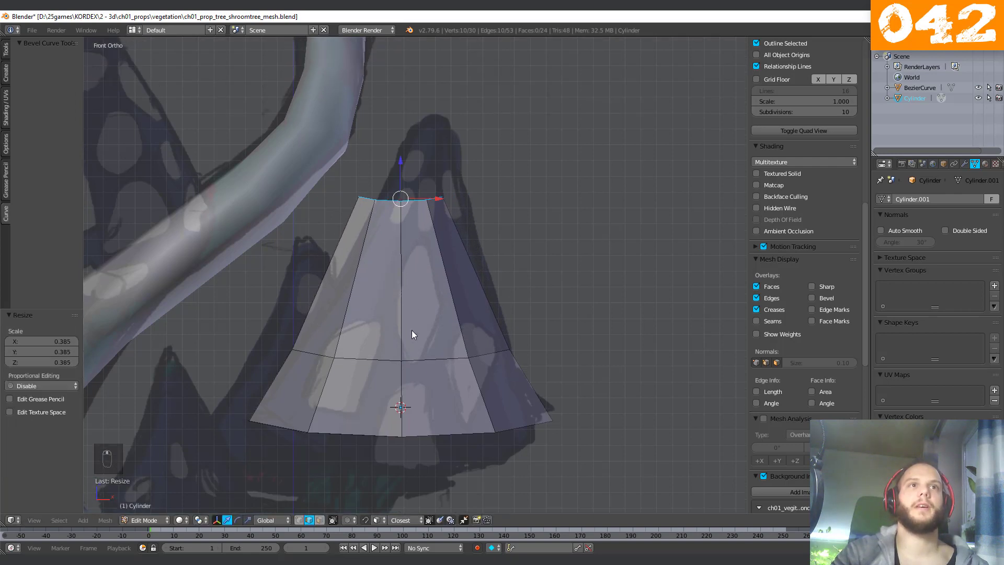
pyautogui.press('e')
pyautogui.click(407, 270)
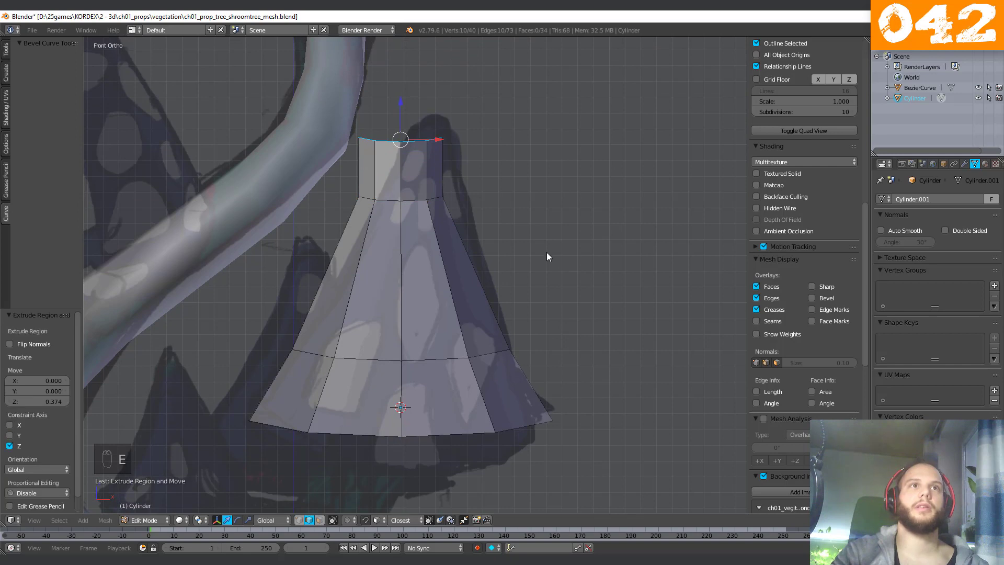
pyautogui.press('s')
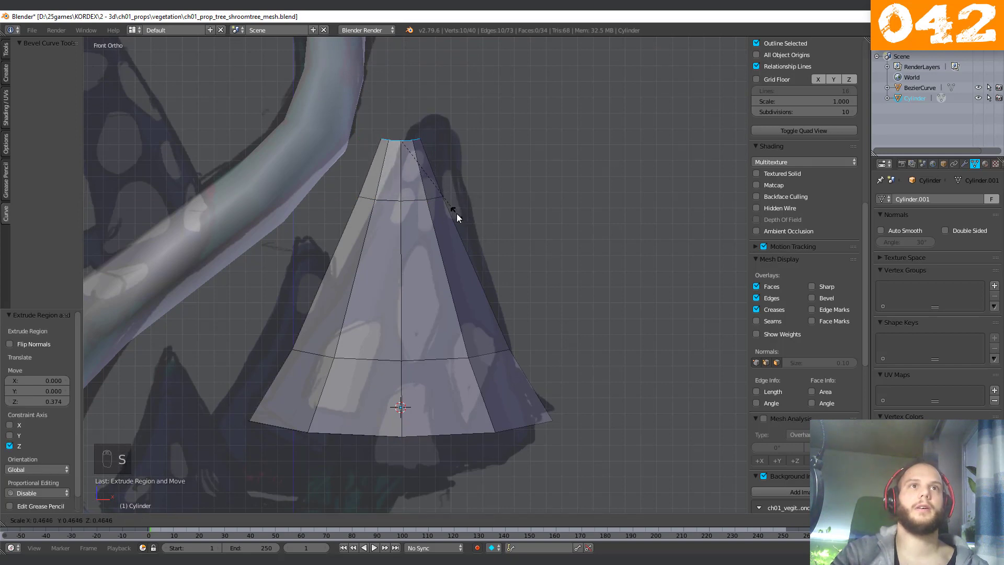
pyautogui.click(458, 214)
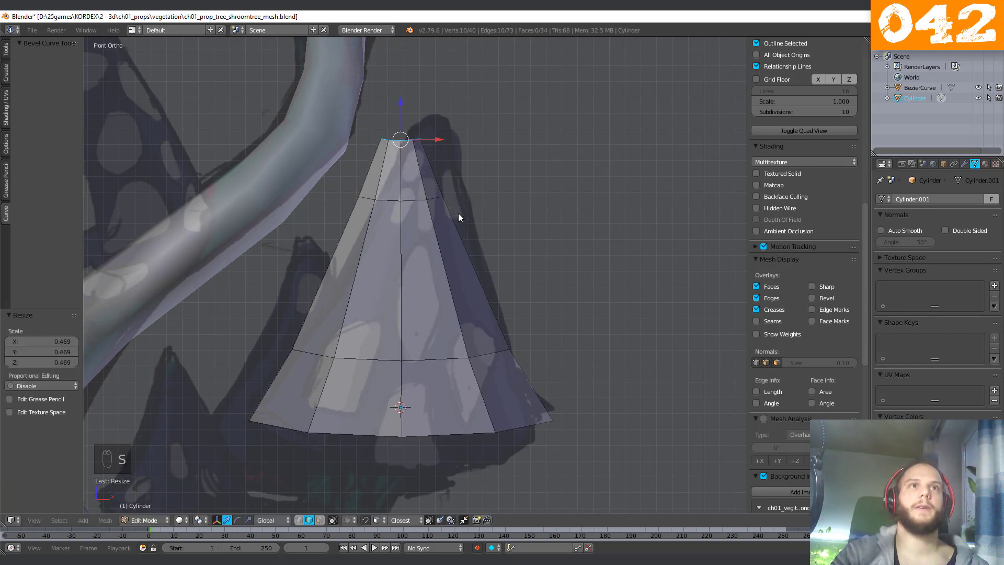
# Extrude the top loop up about 0.07 and merge its vertices at center to close the cap's tip.
pyautogui.press('e')
pyautogui.click(458, 239)
pyautogui.press('w')
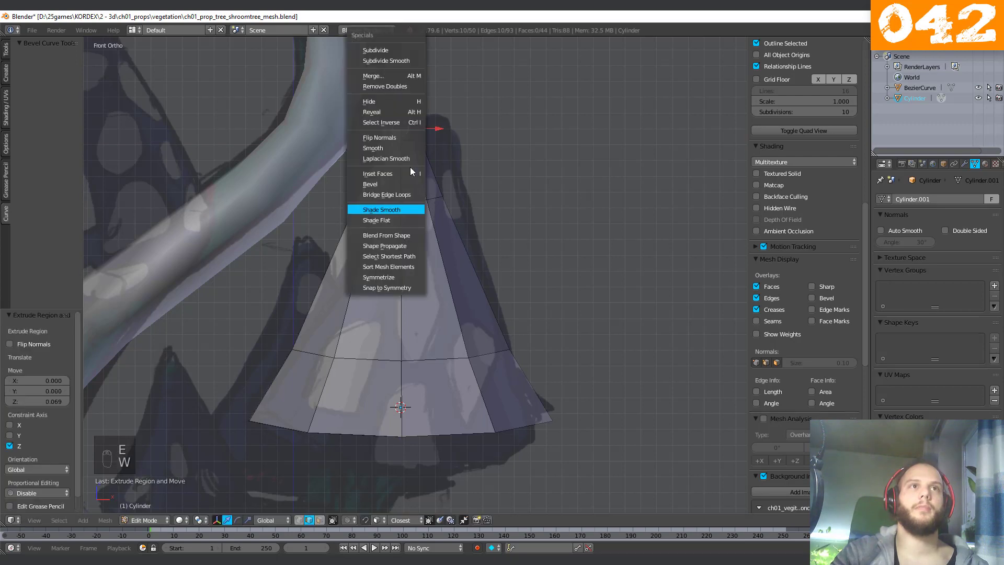
pyautogui.click(382, 75)
pyautogui.click(375, 77)
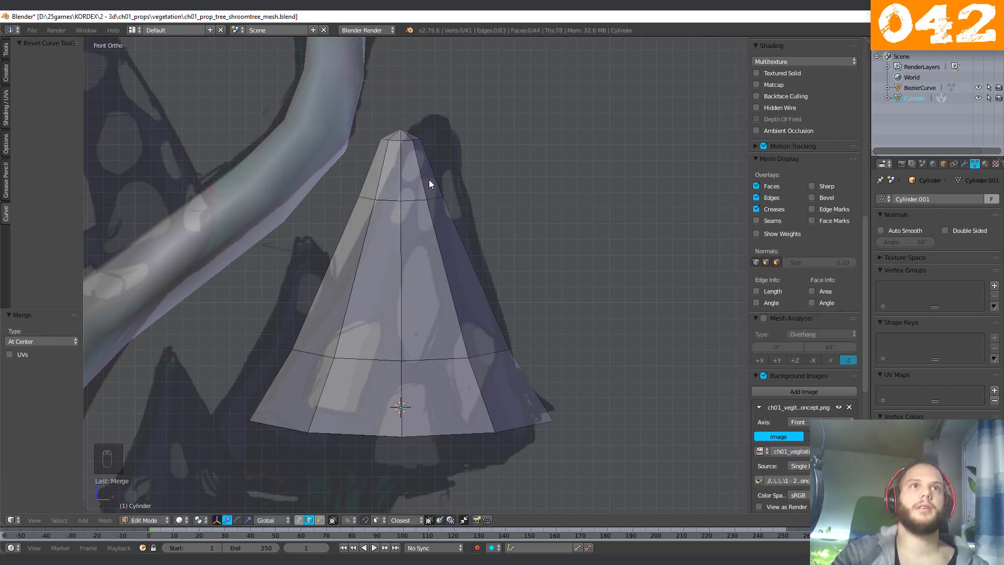
# Switch to face selection and select all four faces on the underside of the cap.
pyautogui.scroll(-3, 426, 170)
pyautogui.moveTo(426, 170); pyautogui.dragTo(359, 355, button='middle')
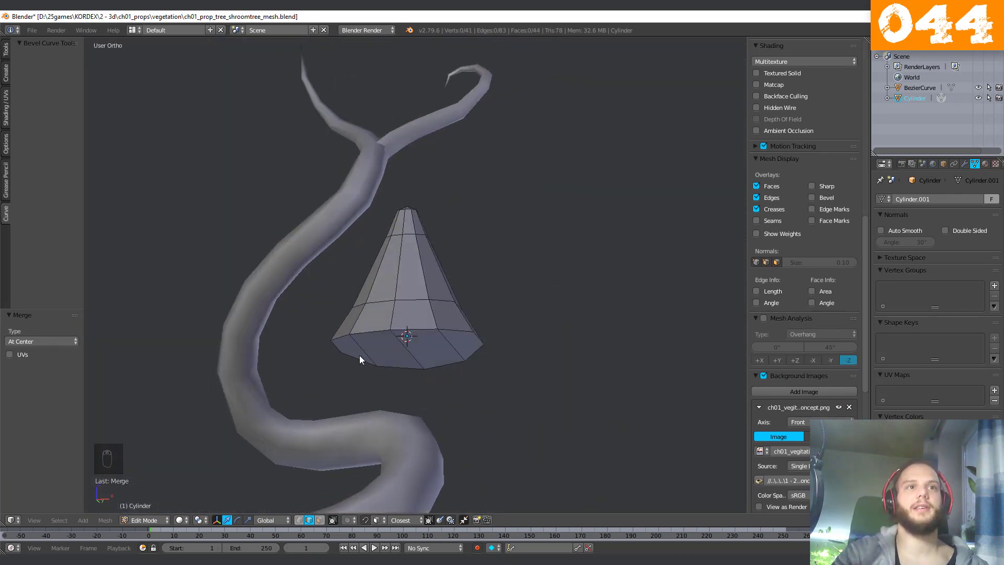
pyautogui.scroll(2, 347, 355)
pyautogui.hotkey('ctrl', 'Tab')
pyautogui.click(332, 377)
pyautogui.click(343, 380)
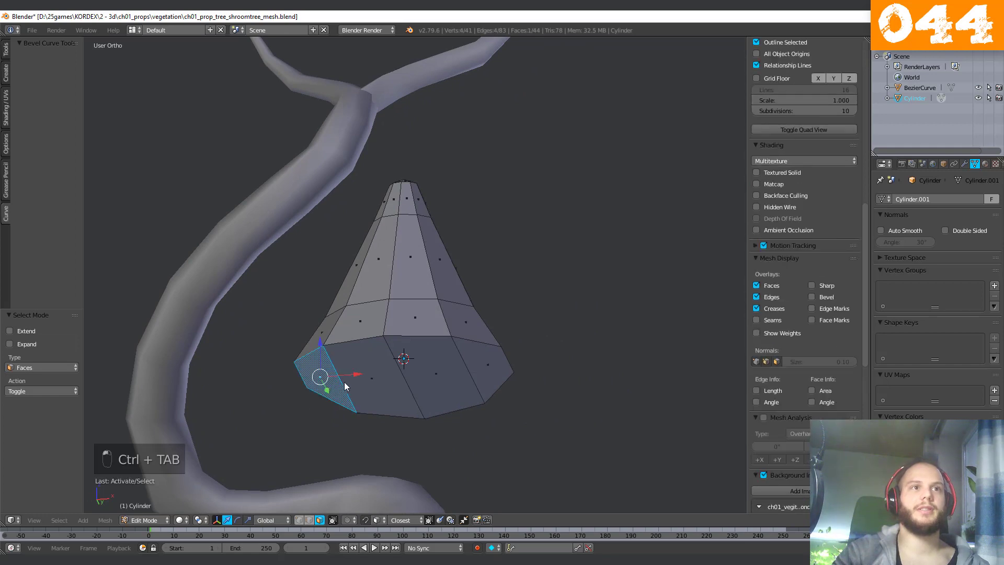
pyautogui.keyDown('shift'); pyautogui.click(369, 384); pyautogui.keyUp('shift')
pyautogui.keyDown('shift'); pyautogui.click(417, 385); pyautogui.keyUp('shift')
pyautogui.keyDown('shift'); pyautogui.click(488, 374); pyautogui.keyUp('shift')
pyautogui.moveTo(488, 374); pyautogui.dragTo(500, 399, button='middle')
pyautogui.scroll(1, 507, 417)
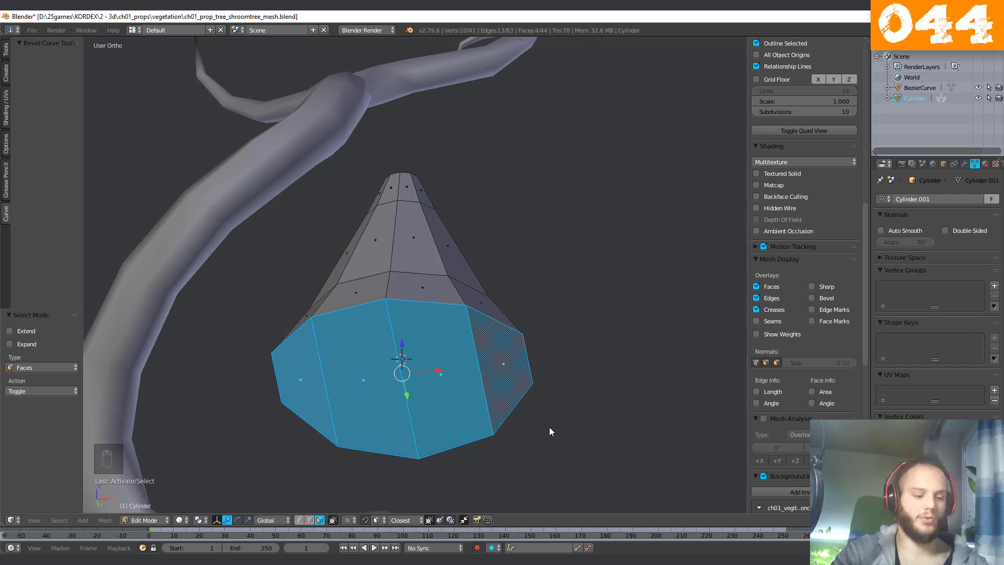
# Inset the underside faces by about 0.15, raise them slightly, and scale them to about 0.9 to form a rim.
pyautogui.press('i')
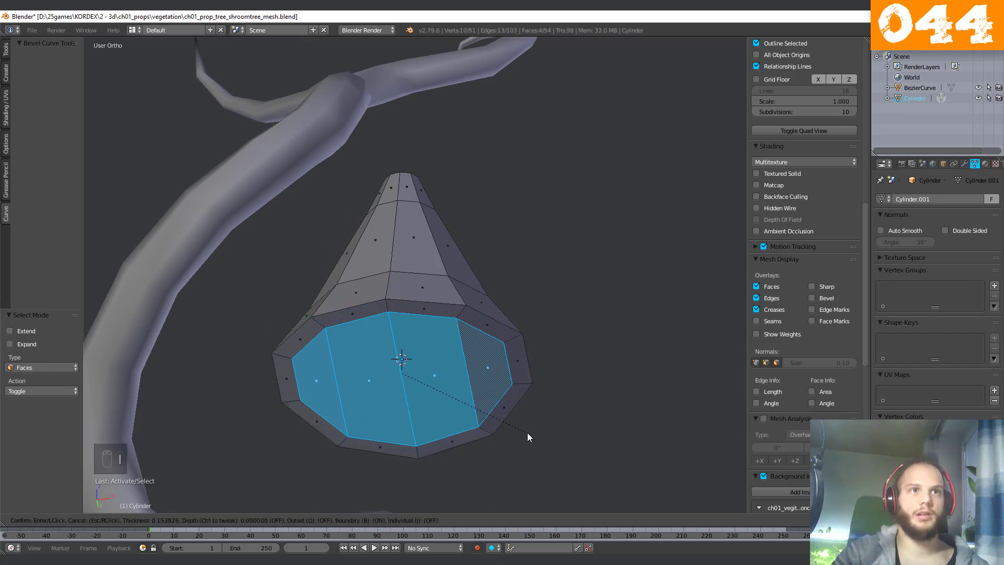
pyautogui.click(527, 432)
pyautogui.moveTo(411, 350); pyautogui.dragTo(390, 368, button='middle')
pyautogui.moveTo(403, 363)
pyautogui.mouseDown()
pyautogui.moveTo(410, 343)
pyautogui.moveTo(407, 366)
pyautogui.mouseUp()
pyautogui.moveTo(408, 366)
pyautogui.mouseDown(button='middle')
pyautogui.moveTo(390, 352)
pyautogui.moveTo(390, 364)
pyautogui.moveTo(405, 361)
pyautogui.mouseUp(button='middle')
pyautogui.press('s')
pyautogui.click(403, 359)
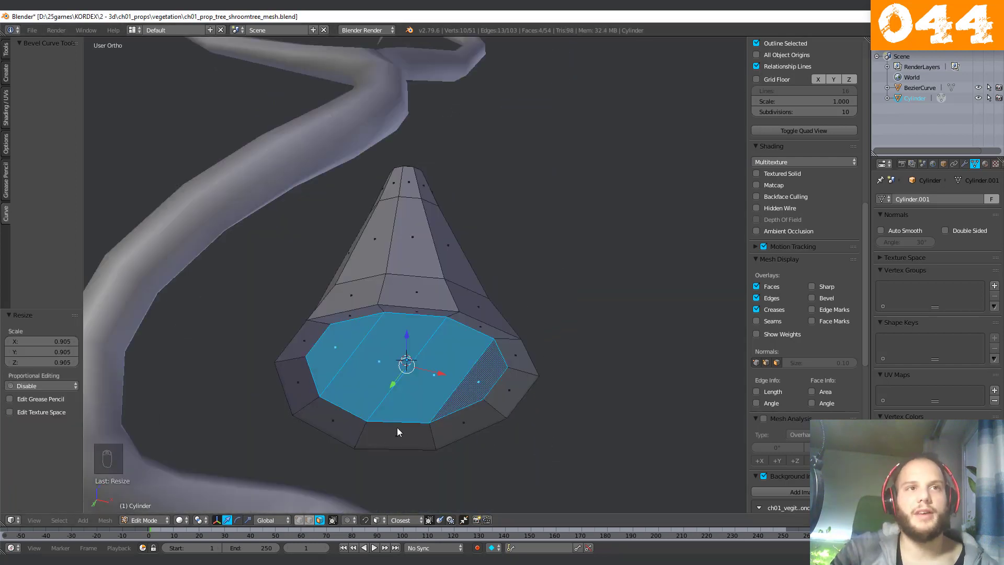
# Inset the underside faces again by about 0.36 and move them up about 0.34 along Z to hollow the cap.
pyautogui.moveTo(397, 428); pyautogui.dragTo(398, 393, button='middle')
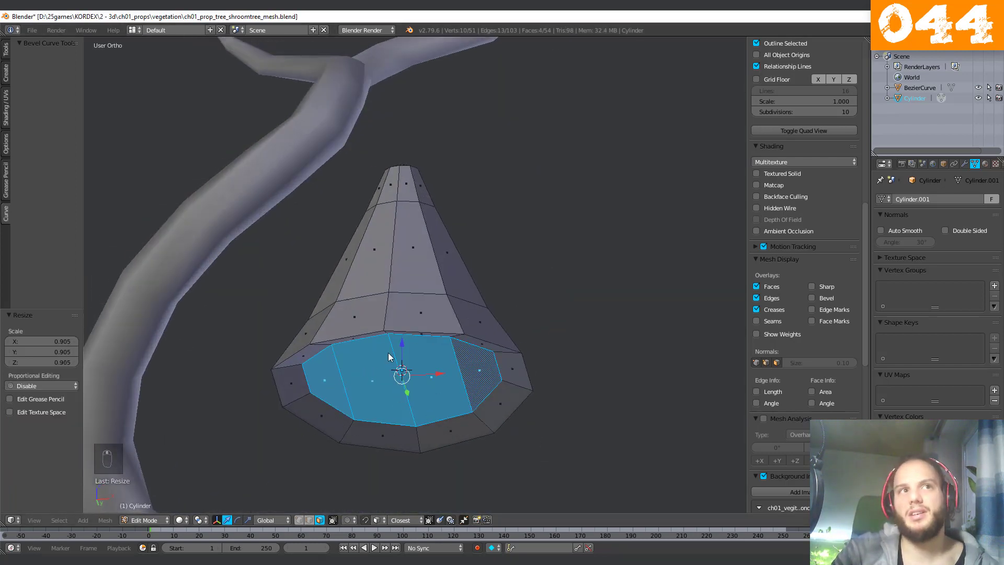
pyautogui.moveTo(510, 400); pyautogui.dragTo(441, 421, button='middle')
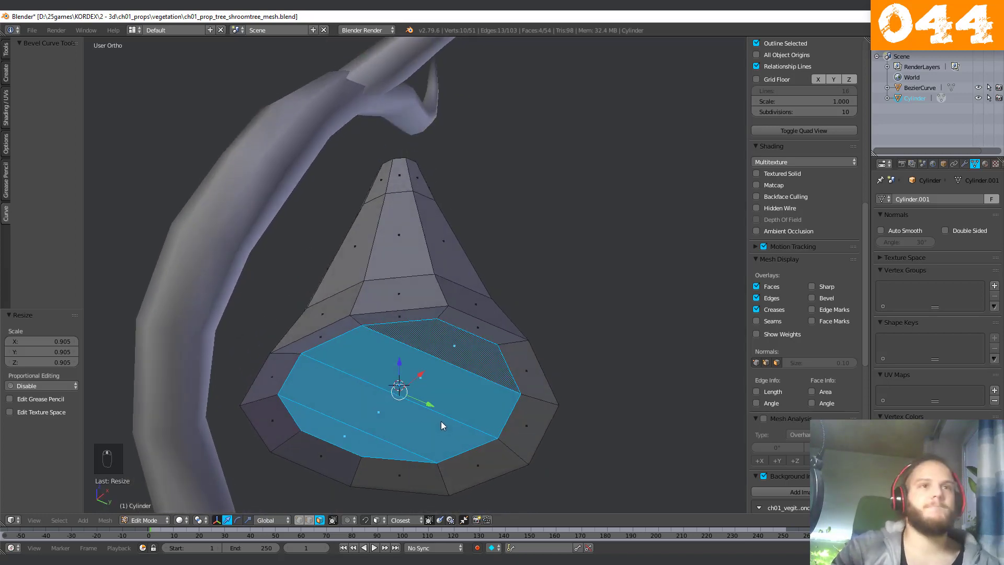
pyautogui.press('i')
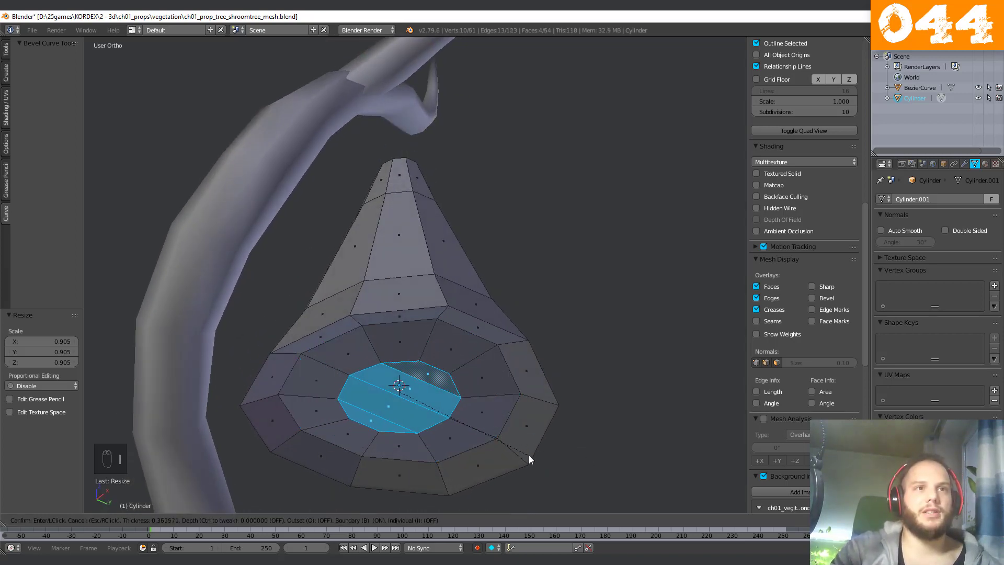
pyautogui.click(529, 455)
pyautogui.moveTo(402, 372); pyautogui.dragTo(408, 331)
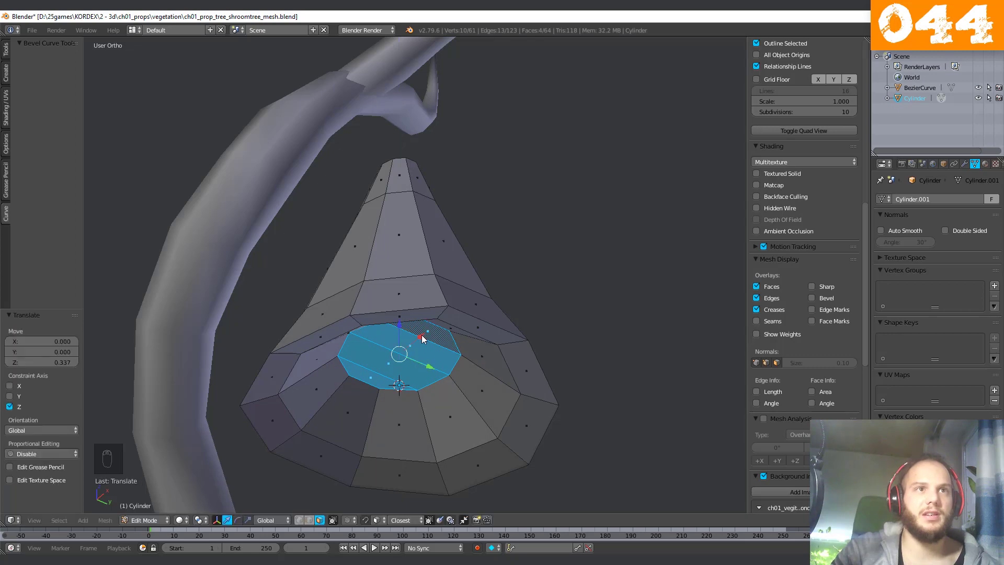
# Scale the innermost underside faces to about 0.8 and lower them about 0.1 along Z.
pyautogui.moveTo(407, 331); pyautogui.dragTo(661, 403, button='middle')
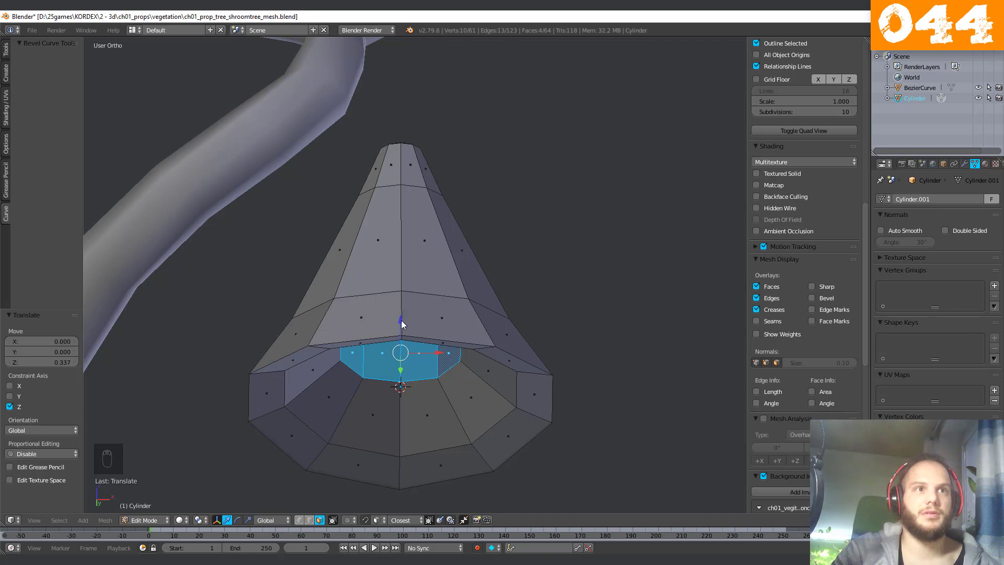
pyautogui.moveTo(401, 322)
pyautogui.mouseDown()
pyautogui.moveTo(400, 392)
pyautogui.moveTo(405, 319)
pyautogui.mouseUp()
pyautogui.moveTo(504, 396); pyautogui.dragTo(494, 357, button='middle')
pyautogui.press('s')
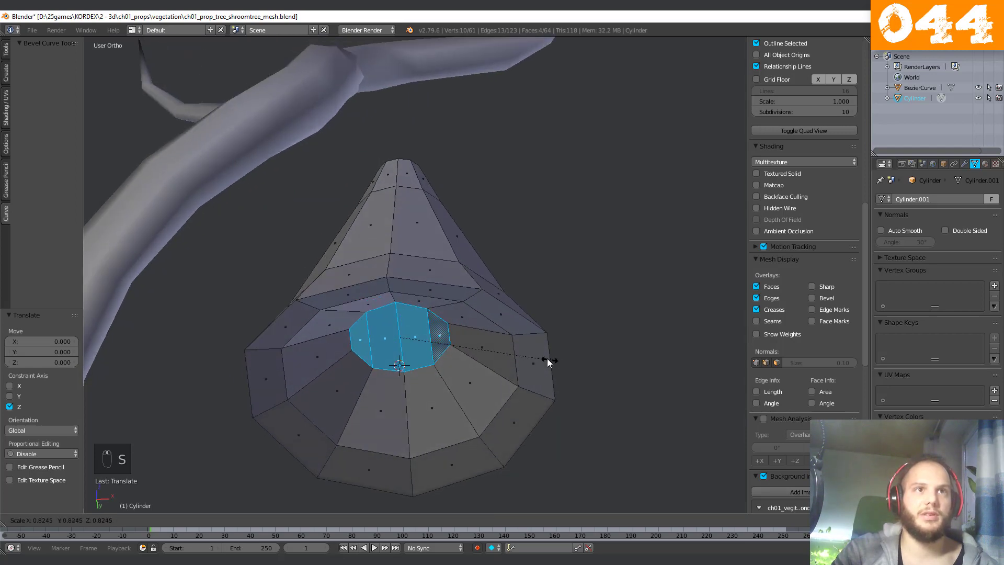
pyautogui.click(540, 360)
pyautogui.moveTo(398, 310)
pyautogui.mouseDown()
pyautogui.moveTo(397, 297)
pyautogui.moveTo(398, 324)
pyautogui.mouseUp()
pyautogui.moveTo(509, 352); pyautogui.dragTo(432, 333, button='middle')
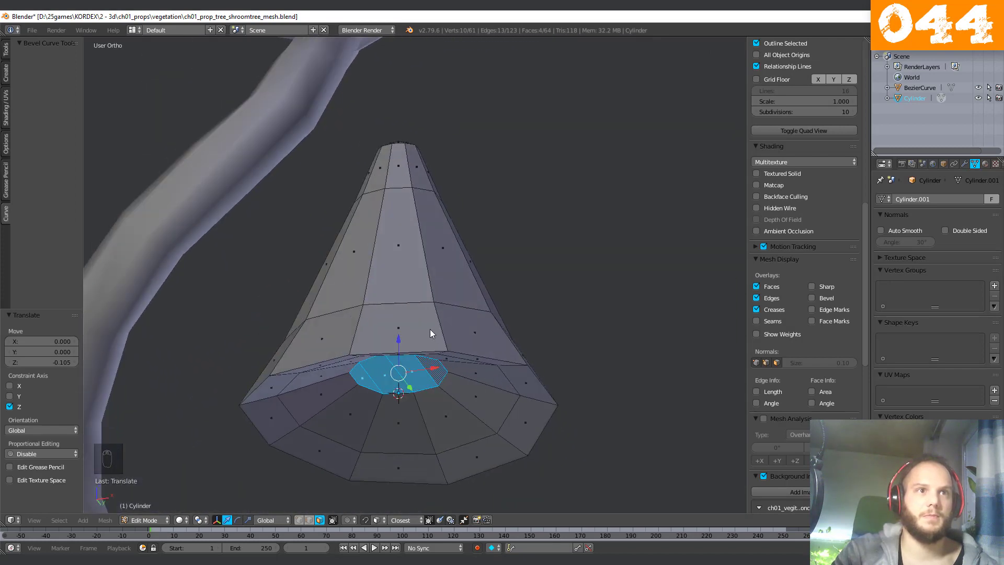
# Raise the innermost underside faces slightly along Z and scale them to about 0.77.
pyautogui.moveTo(401, 342); pyautogui.dragTo(400, 331)
pyautogui.scroll(-3, 400, 334)
pyautogui.moveTo(401, 335); pyautogui.dragTo(400, 313, button='middle')
pyautogui.scroll(-2, 396, 355)
pyautogui.scroll(3, 481, 359)
pyautogui.scroll(3, 413, 345)
pyautogui.moveTo(429, 384); pyautogui.dragTo(338, 381, button='middle')
pyautogui.press('s')
pyautogui.click(473, 370)
# Switch to vertex selection and merge two neighbouring vertex pairs on one side of the inner underside ring at center.
pyautogui.scroll(2, 350, 411)
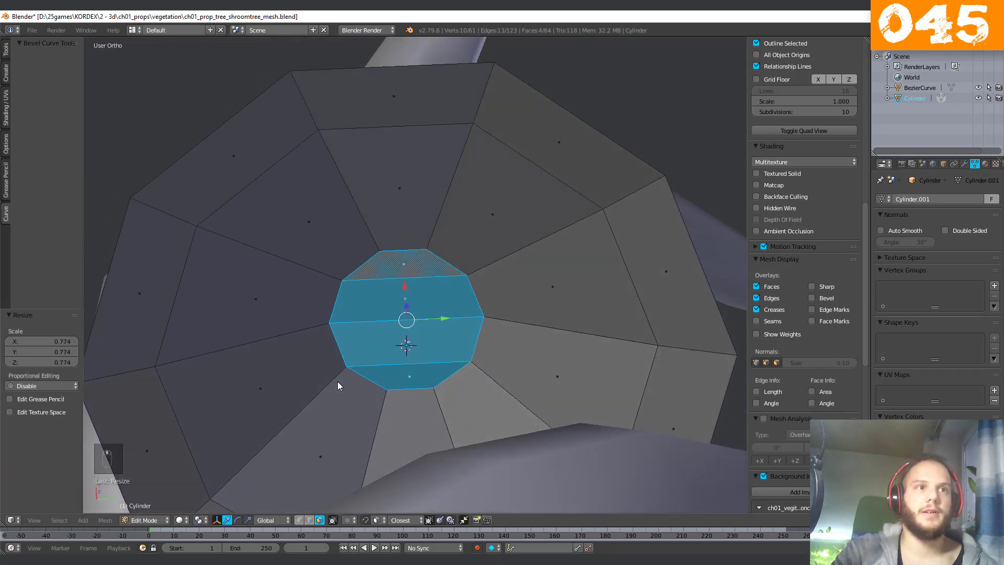
pyautogui.scroll(1, 337, 382)
pyautogui.scroll(-3, 337, 381)
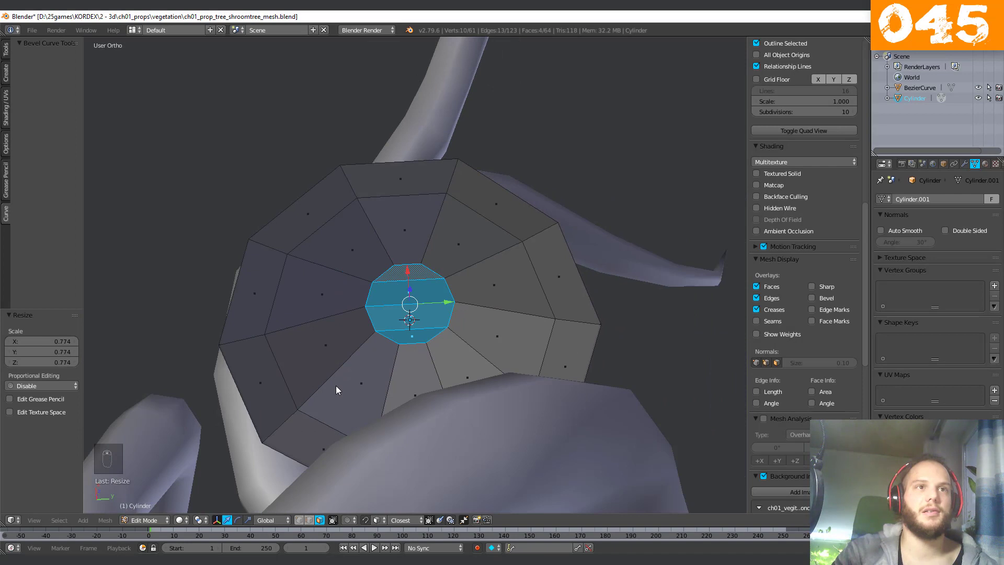
pyautogui.scroll(2, 334, 387)
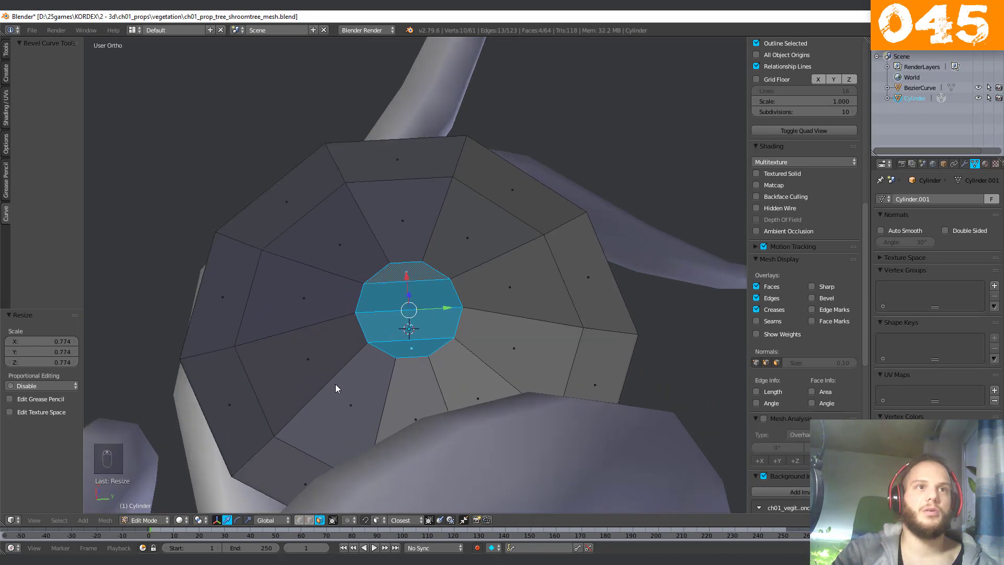
pyautogui.scroll(2, 339, 396)
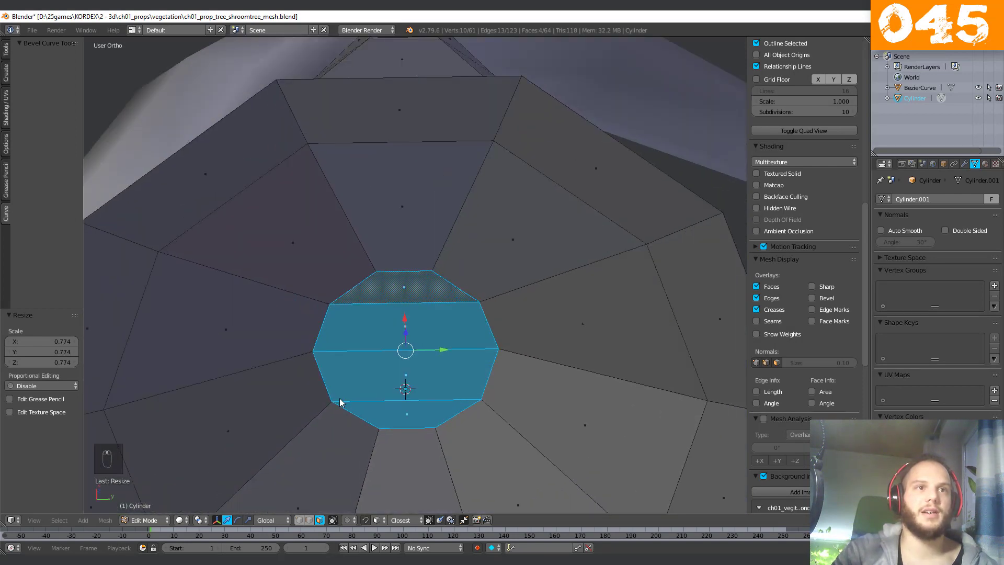
pyautogui.hotkey('ctrl', 'Tab')
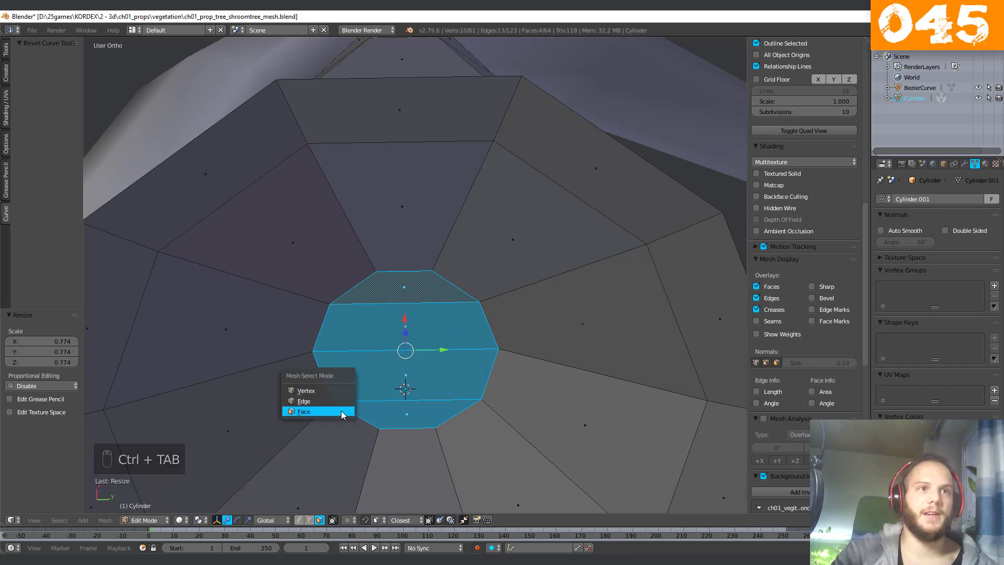
pyautogui.click(327, 390)
pyautogui.click(340, 404)
pyautogui.keyDown('shift'); pyautogui.rightClick(379, 428); pyautogui.keyUp('shift')
pyautogui.press('w')
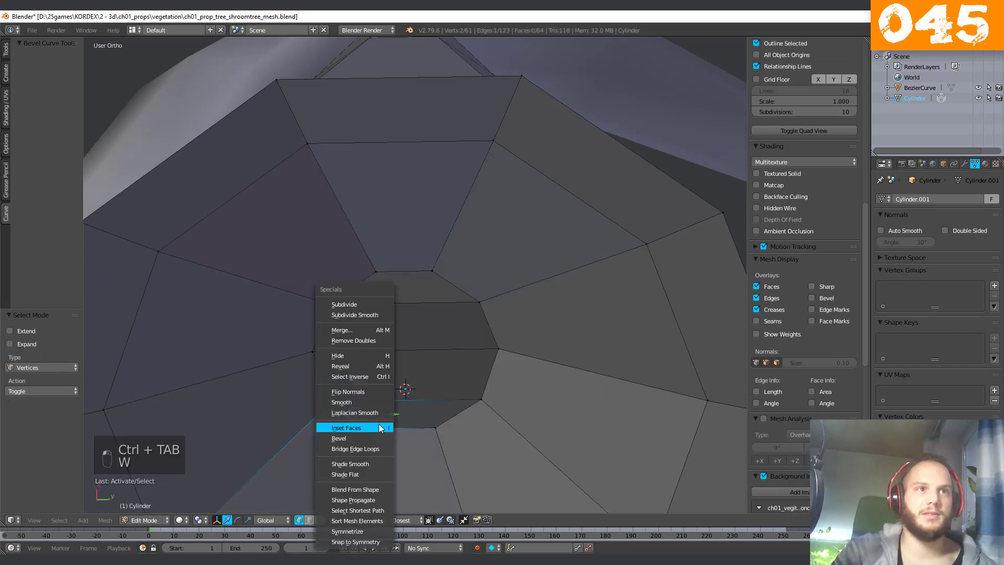
pyautogui.click(354, 329)
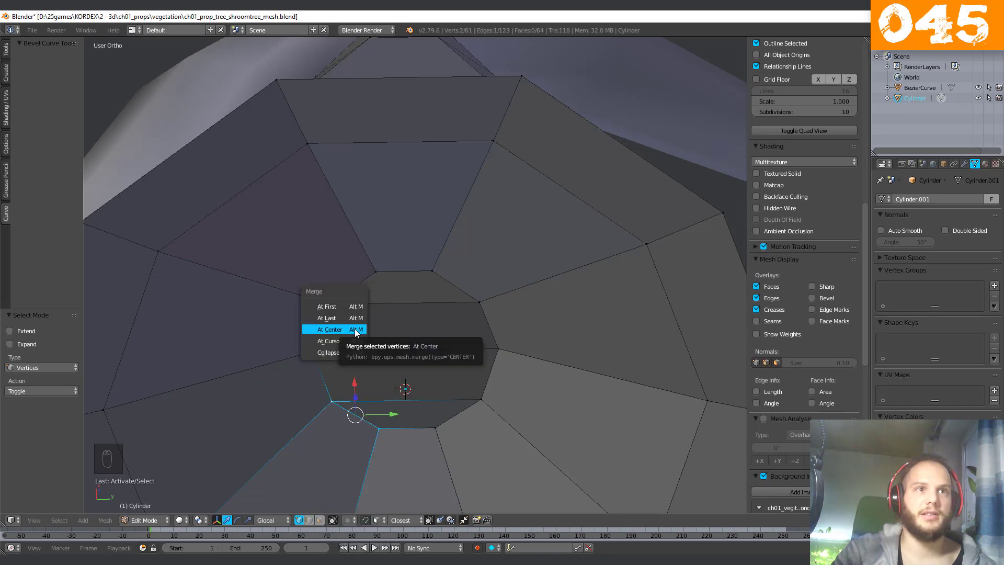
pyautogui.click(329, 330)
pyautogui.keyDown('shift'); pyautogui.rightClick(435, 426); pyautogui.keyUp('shift')
pyautogui.press('w')
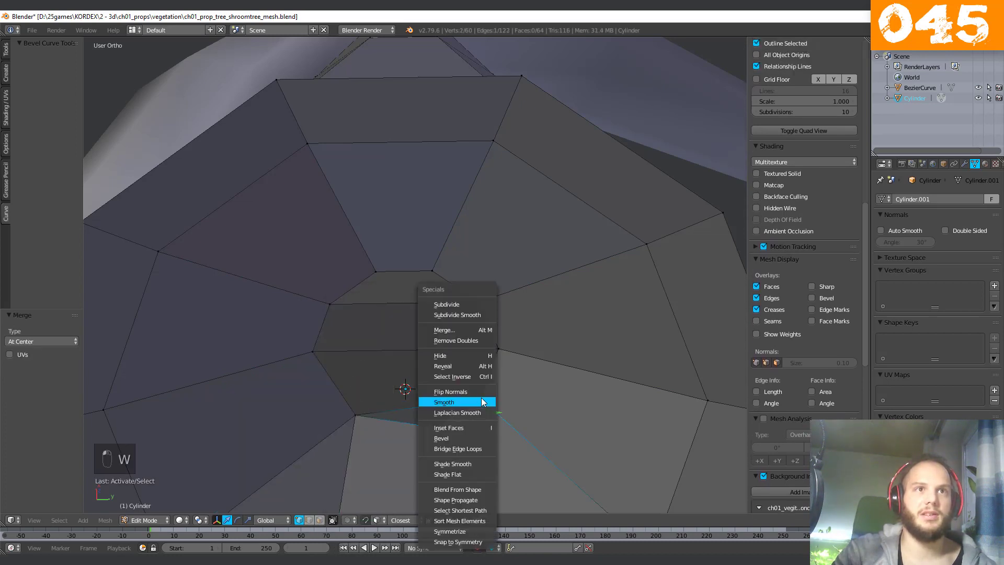
pyautogui.click(457, 329)
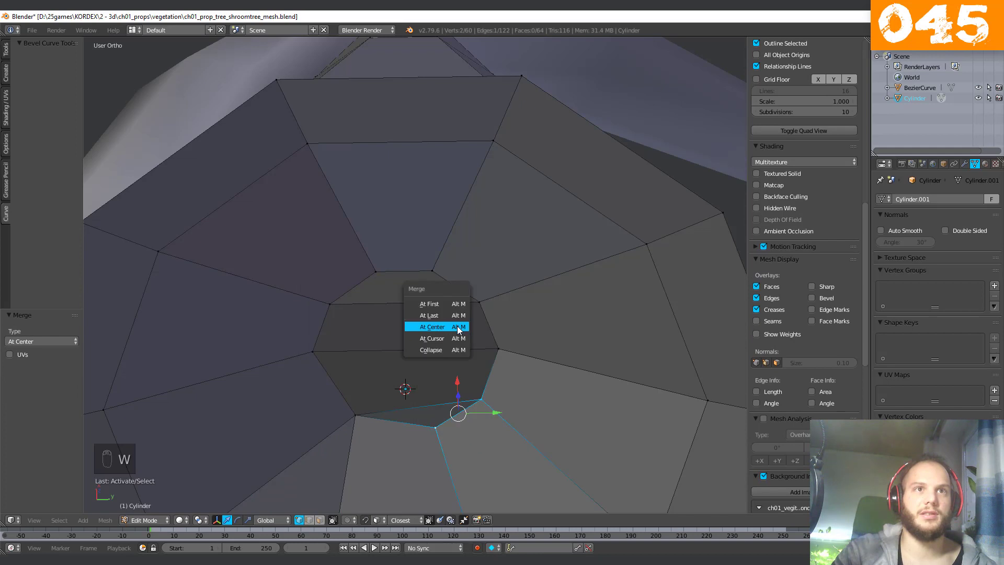
pyautogui.click(458, 328)
# Merge the two vertex pairs on the opposite side of the inner ring at center, reducing it to six corners.
pyautogui.rightClick(480, 302)
pyautogui.keyDown('shift'); pyautogui.rightClick(437, 271); pyautogui.keyUp('shift')
pyautogui.press('w')
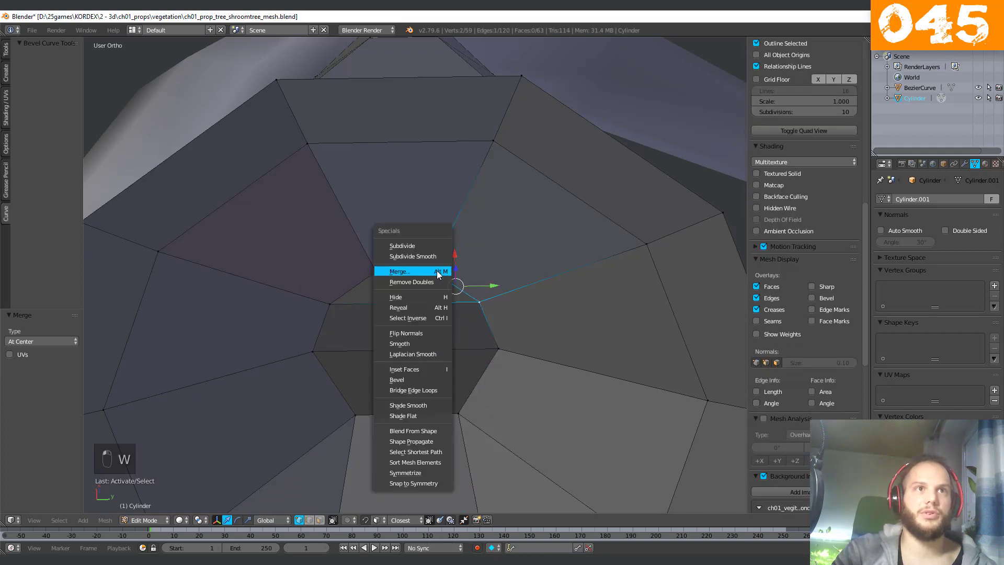
pyautogui.click(437, 271)
pyautogui.click(438, 272)
pyautogui.rightClick(339, 313)
pyautogui.keyDown('shift'); pyautogui.rightClick(394, 271); pyautogui.keyUp('shift')
pyautogui.press('w')
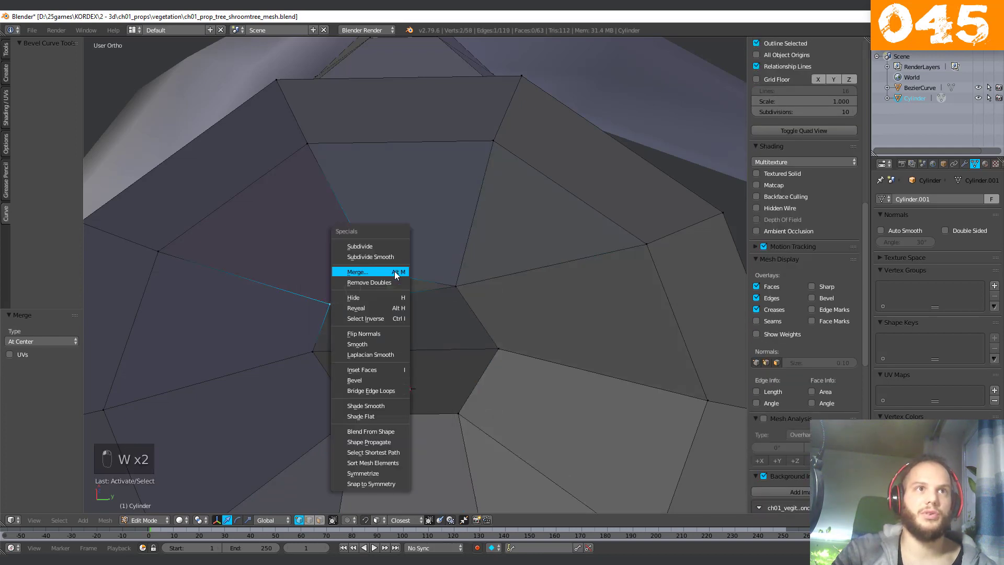
pyautogui.click(394, 271)
pyautogui.click(395, 272)
# Switch to face selection and select the two faces forming the hexagon in the middle of the cap's underside.
pyautogui.scroll(-3, 383, 353)
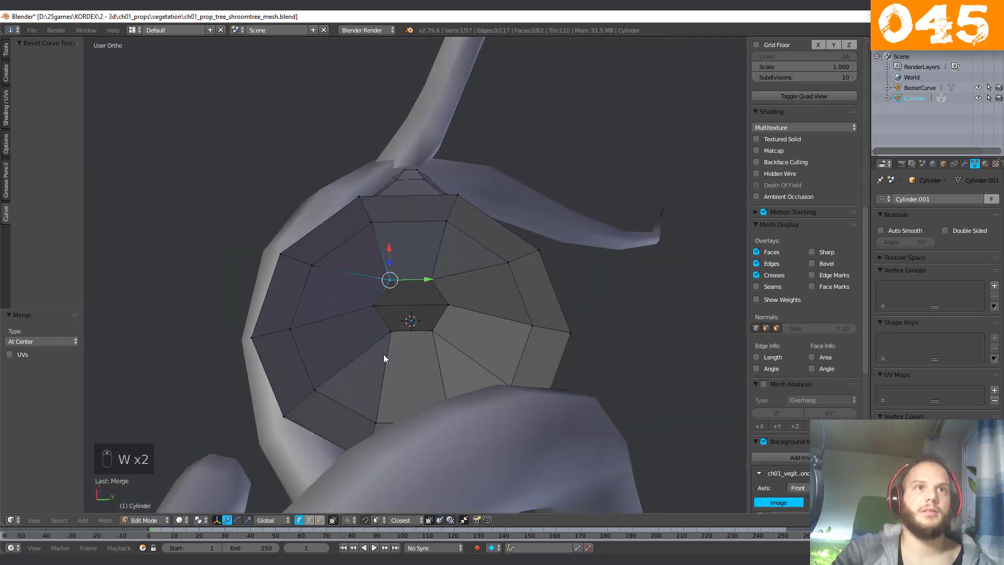
pyautogui.moveTo(384, 353); pyautogui.dragTo(411, 314, button='middle')
pyautogui.scroll(3, 436, 245)
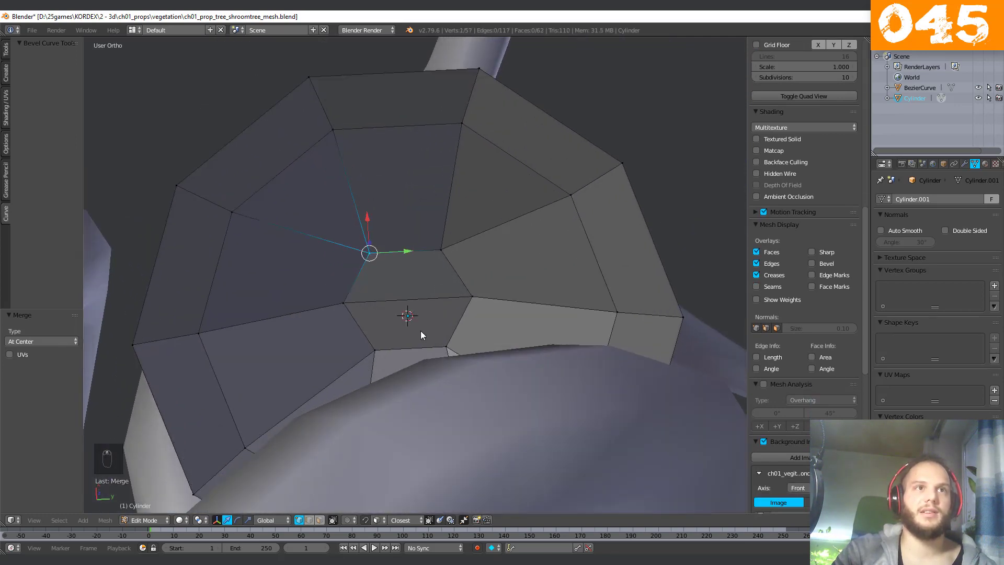
pyautogui.scroll(-2, 419, 335)
pyautogui.moveTo(418, 362); pyautogui.dragTo(424, 390, button='middle')
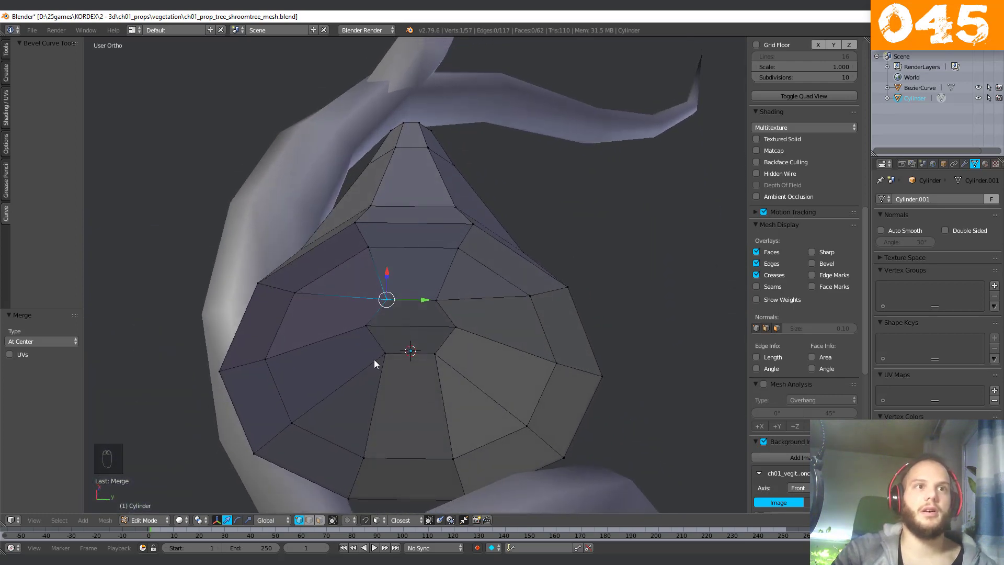
pyautogui.hotkey('ctrl', 'Tab')
pyautogui.click(366, 386)
pyautogui.click(423, 340)
pyautogui.keyDown('shift'); pyautogui.click(389, 323); pyautogui.keyUp('shift')
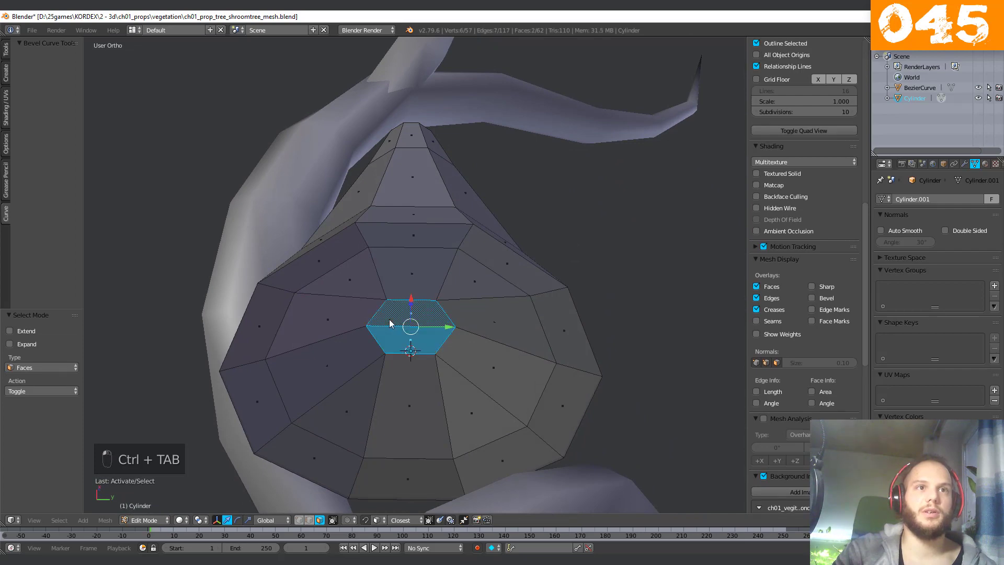
pyautogui.moveTo(390, 322); pyautogui.dragTo(423, 380, button='middle')
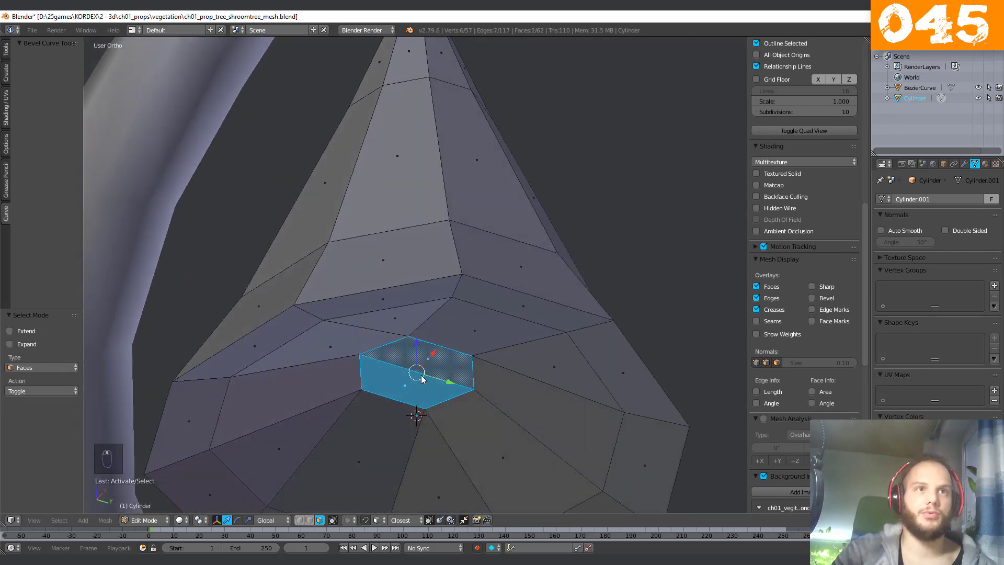
# Extrude the hexagonal faces down about 0.12 and scale them to about 0.69 to start the stem.
pyautogui.press('e')
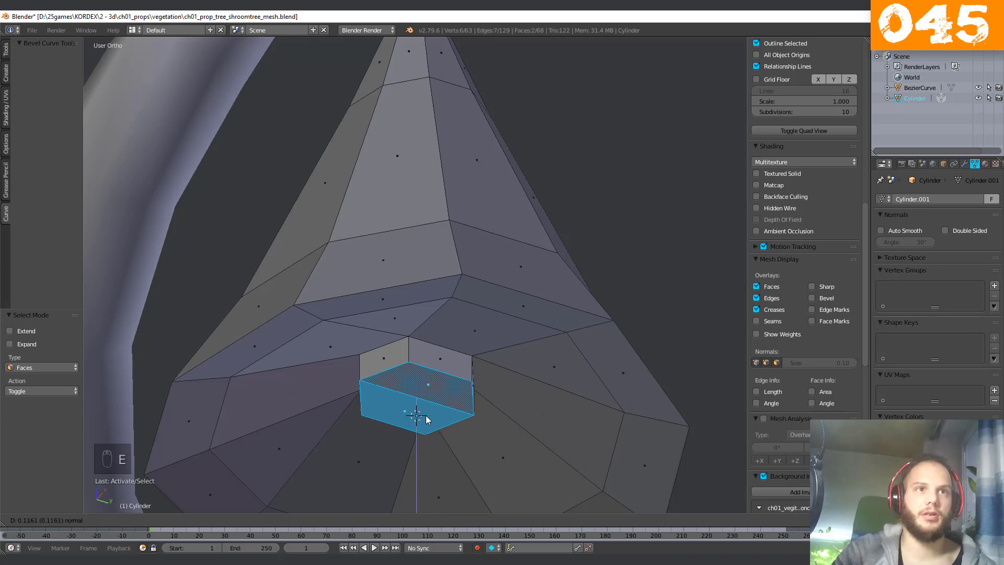
pyautogui.click(425, 415)
pyautogui.press('s')
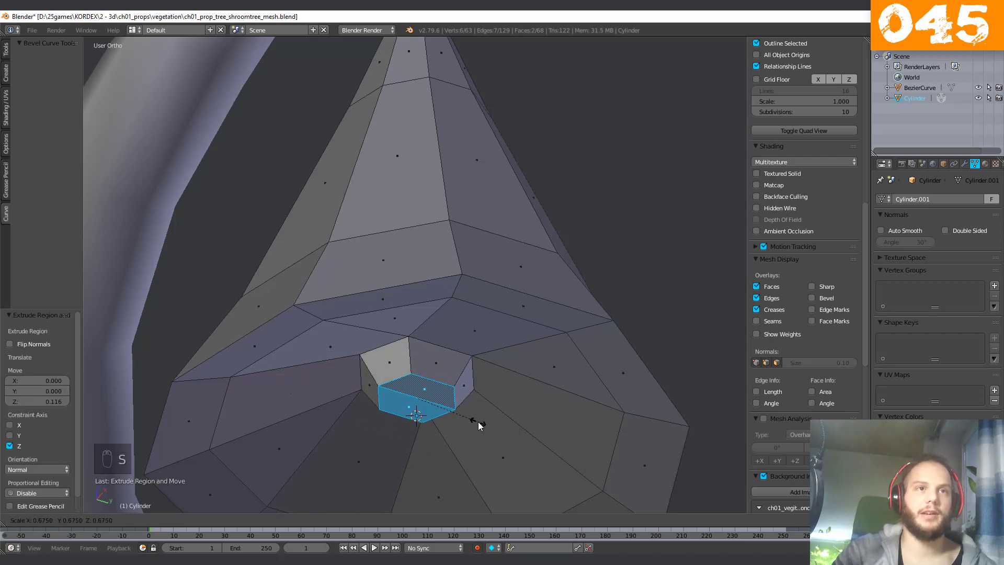
pyautogui.click(479, 422)
# Extrude the stem end down about 0.29, scale it to about 0.61, and raise it about 0.085 along Z.
pyautogui.scroll(-3, 479, 421)
pyautogui.moveTo(479, 421); pyautogui.dragTo(386, 430, button='middle')
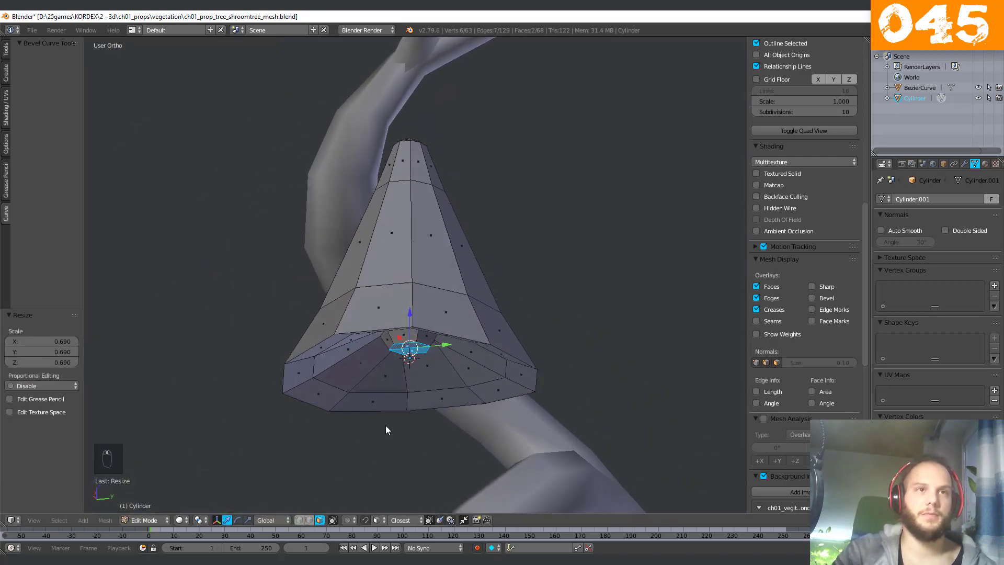
pyautogui.press('e')
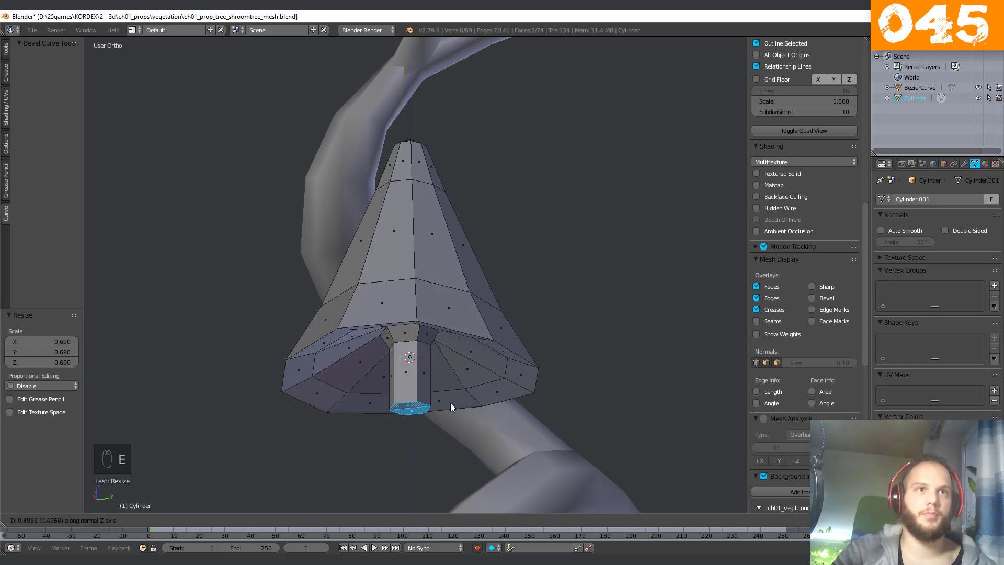
pyautogui.click(506, 412)
pyautogui.press('s')
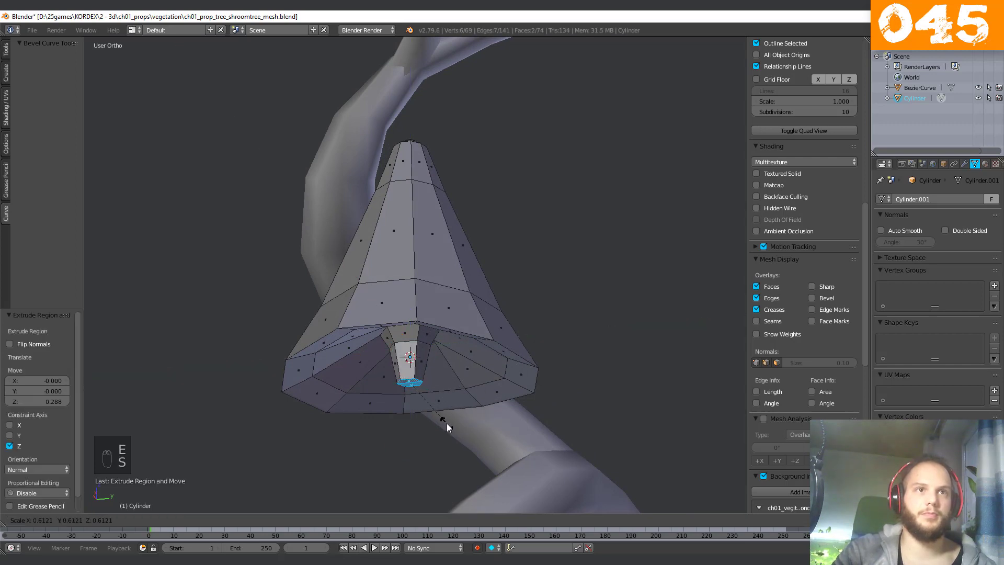
pyautogui.click(447, 428)
pyautogui.press('g')
pyautogui.press('z')
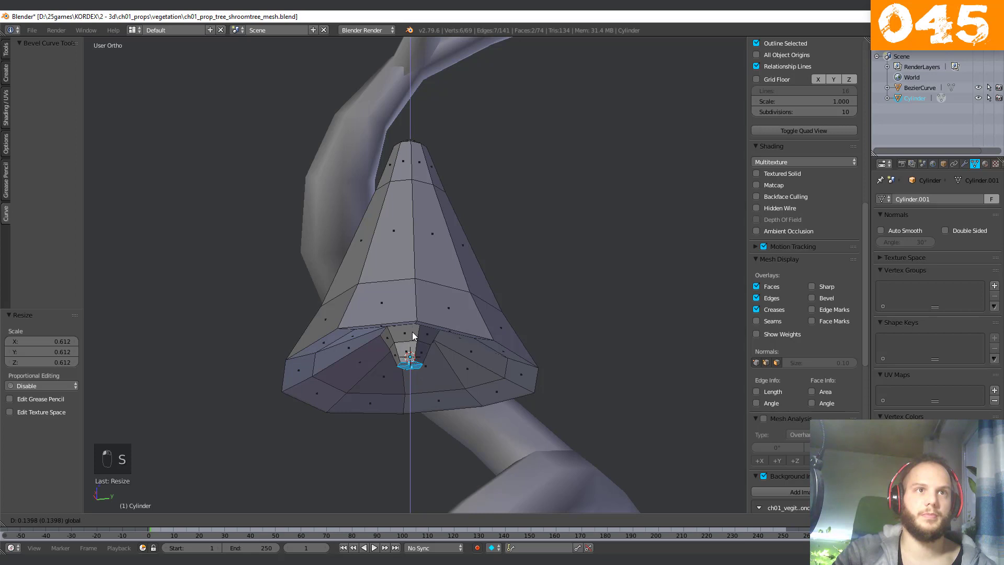
pyautogui.click(412, 337)
# Extrude the stem down about 0.76 and move its end back up about 0.25 along Z.
pyautogui.moveTo(411, 337); pyautogui.dragTo(493, 343, button='middle')
pyautogui.press('e')
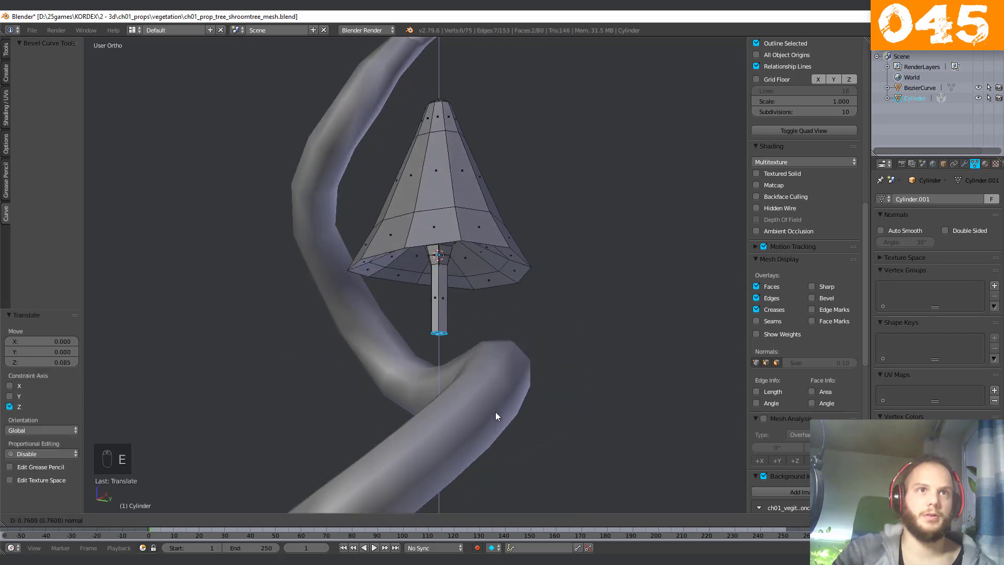
pyautogui.click(496, 420)
pyautogui.moveTo(496, 419); pyautogui.dragTo(203, 366, button='middle')
pyautogui.moveTo(484, 360); pyautogui.dragTo(503, 251, button='middle')
pyautogui.scroll(3, 447, 381)
pyautogui.press('g')
pyautogui.press('z')
pyautogui.click(419, 284)
# Switch to vertex selection and move the cap's tip vertex up about 0.01 along Z.
pyautogui.scroll(-3, 413, 300)
pyautogui.moveTo(372, 258); pyautogui.dragTo(434, 277, button='middle')
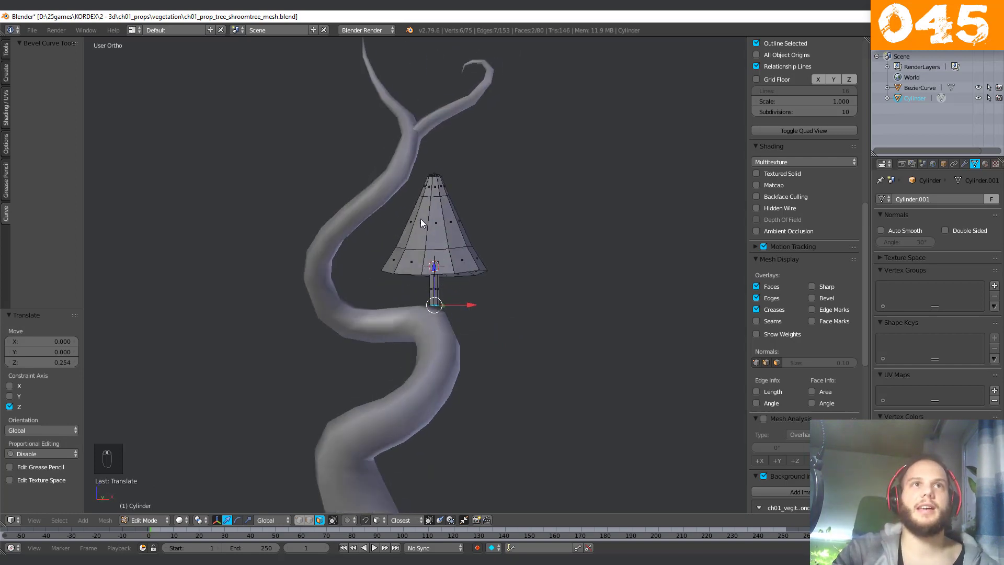
pyautogui.moveTo(420, 218); pyautogui.dragTo(428, 266, button='middle')
pyautogui.scroll(4, 464, 250)
pyautogui.hotkey('ctrl', 'Tab')
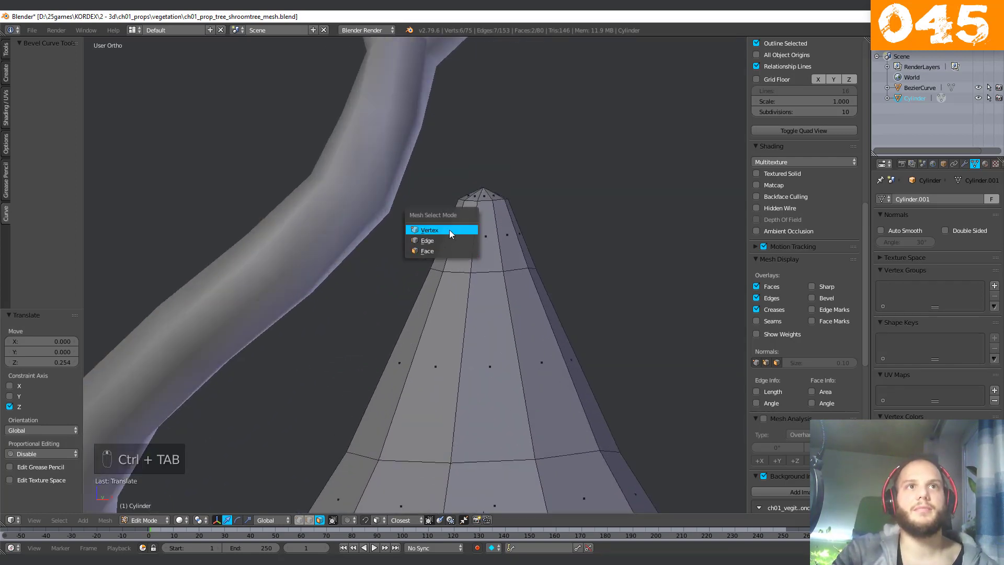
pyautogui.click(450, 230)
pyautogui.rightClick(484, 190)
pyautogui.press('g')
pyautogui.press('z')
pyautogui.click(484, 144)
# Return to Object Mode and display the scene in front orthographic view with the concept art behind it.
pyautogui.scroll(-3, 399, 172)
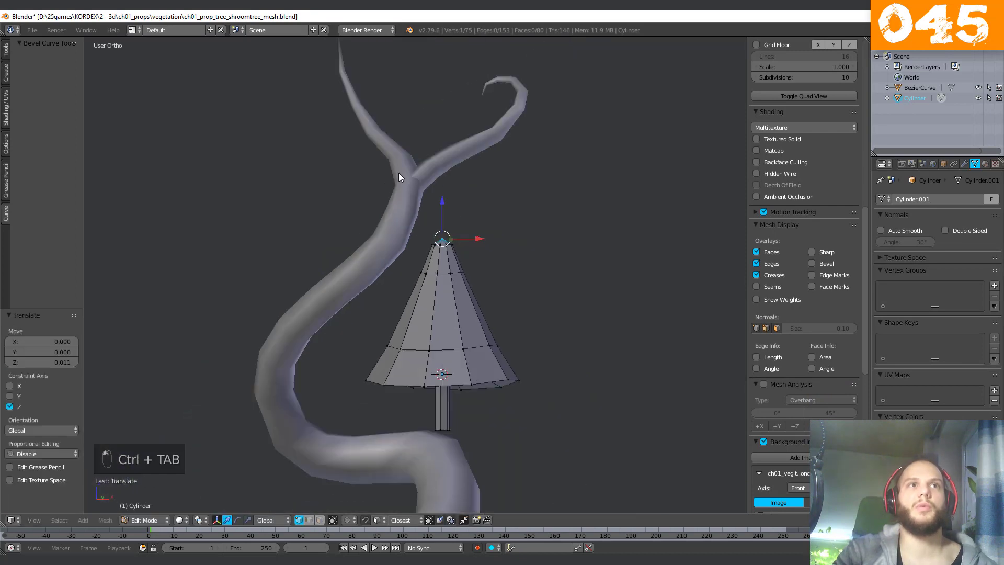
pyautogui.scroll(-1, 399, 173)
pyautogui.moveTo(252, 351)
pyautogui.mouseDown(button='middle')
pyautogui.moveTo(410, 340)
pyautogui.moveTo(265, 347)
pyautogui.mouseUp(button='middle')
pyautogui.press('Tab')
pyautogui.scroll(3, 340, 355)
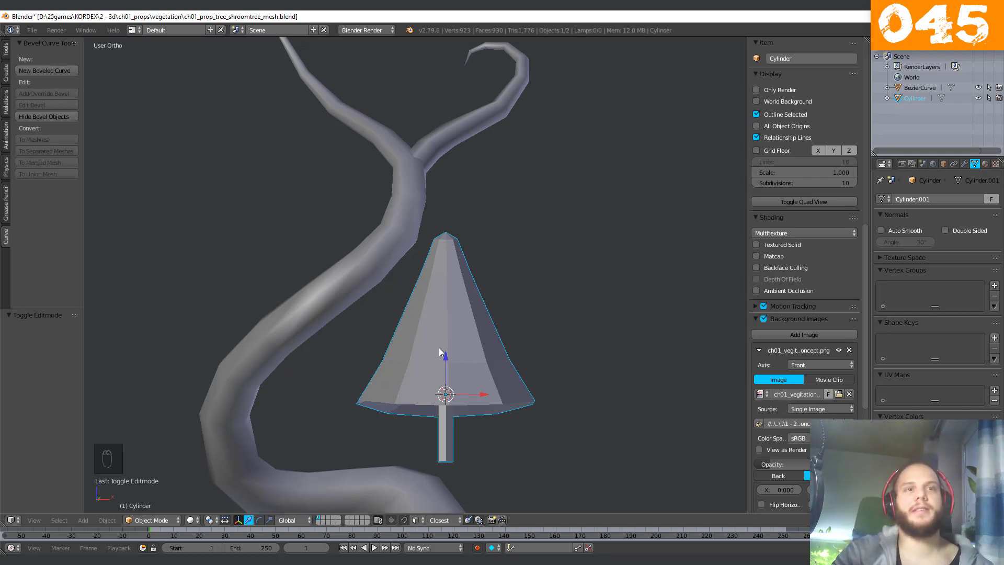
pyautogui.press('KP_1')
pyautogui.press('KP_5')
pyautogui.press('KP_5')
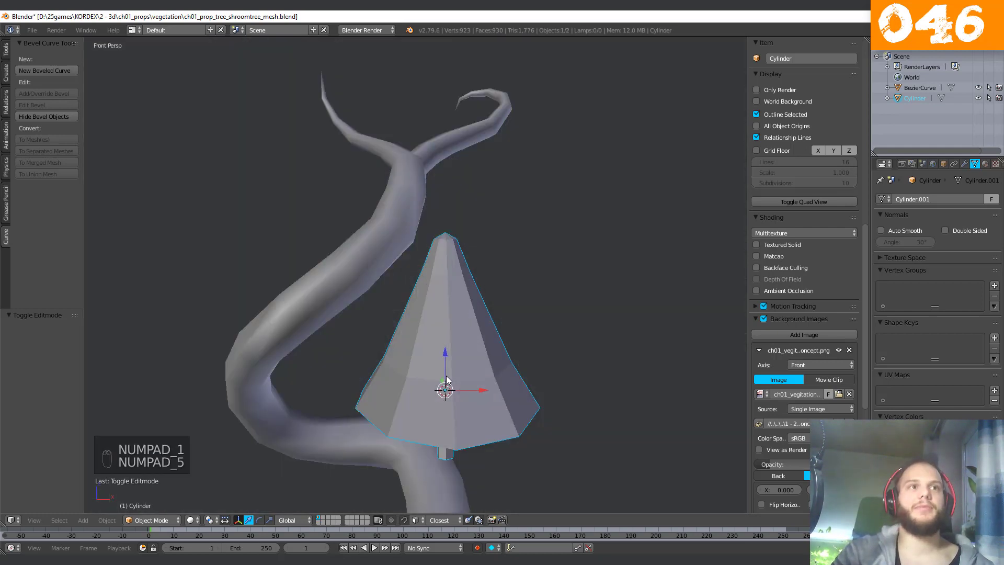
# Examine the mushroom's shape and placement against the mushrooms in the concept art.
pyautogui.scroll(-2, 446, 380)
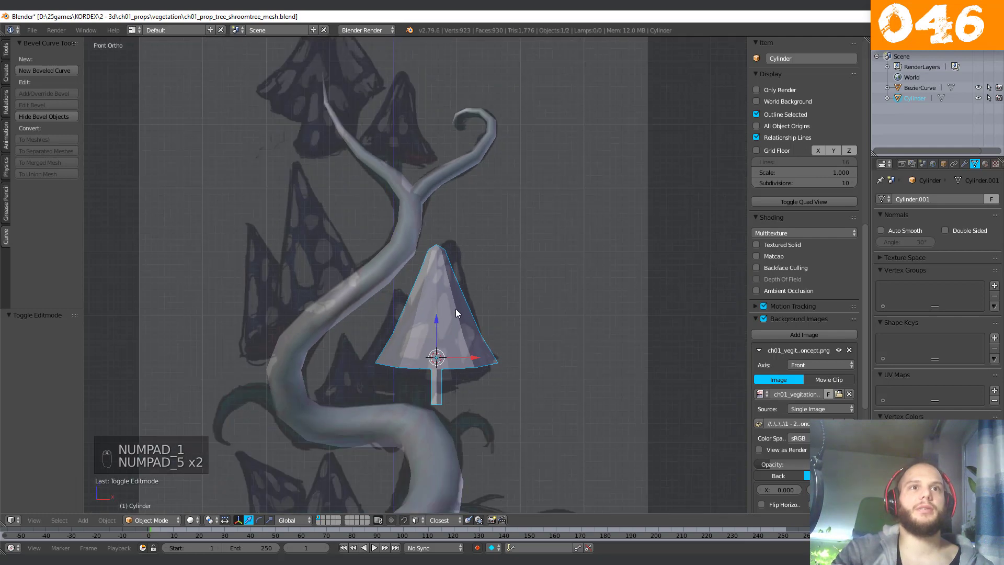
pyautogui.keyDown('shift'); pyautogui.moveTo(456, 309); pyautogui.dragTo(465, 364, button='middle'); pyautogui.keyUp('shift')
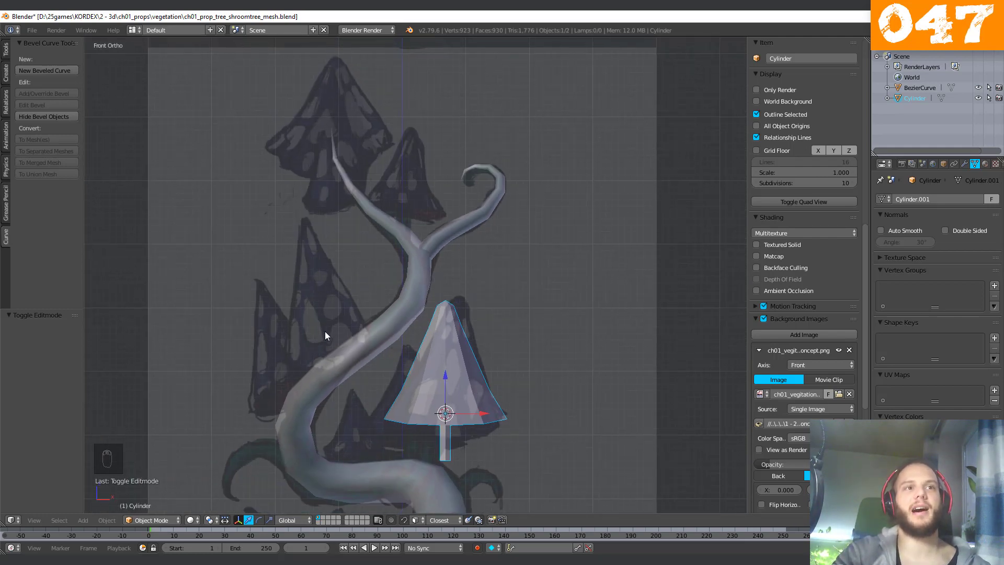
pyautogui.scroll(-3, 325, 336)
pyautogui.keyDown('shift'); pyautogui.moveTo(347, 356); pyautogui.dragTo(353, 322, button='middle'); pyautogui.keyUp('shift')
pyautogui.keyDown('shift'); pyautogui.moveTo(422, 417); pyautogui.dragTo(389, 425, button='middle'); pyautogui.keyUp('shift')
pyautogui.scroll(3, 403, 257)
pyautogui.scroll(3, 402, 255)
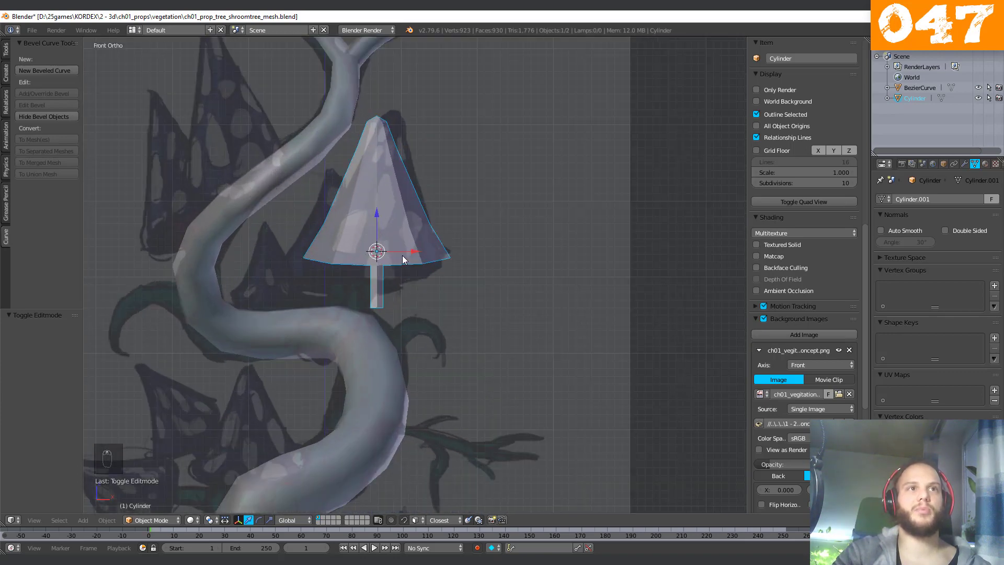
pyautogui.keyDown('shift'); pyautogui.moveTo(324, 243); pyautogui.dragTo(349, 278, button='middle'); pyautogui.keyUp('shift')
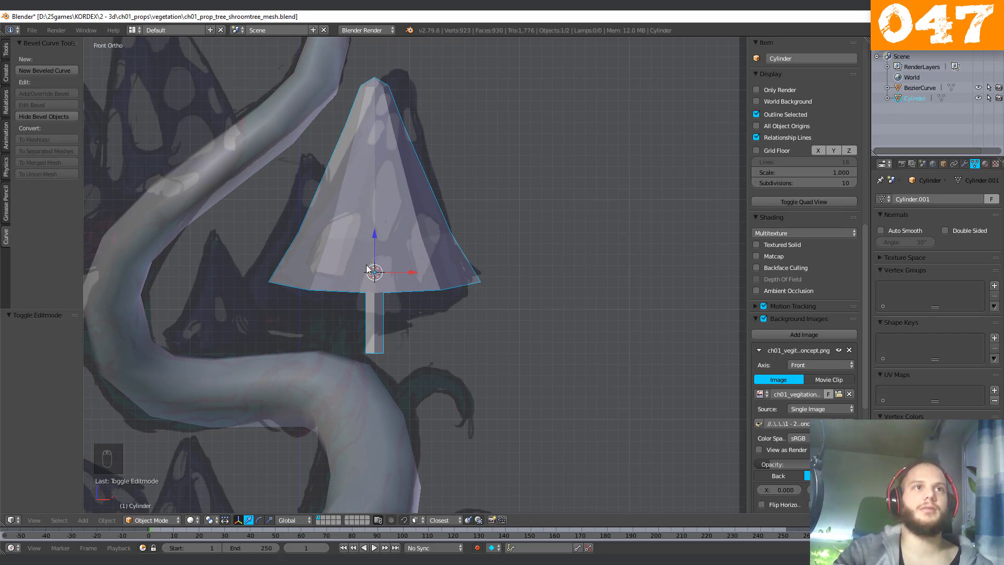
# Duplicate the mushroom and place the copy beside it, about 2.05 away along X.
pyautogui.keyDown('shift'); pyautogui.moveTo(348, 233); pyautogui.dragTo(508, 363, button='middle'); pyautogui.keyUp('shift')
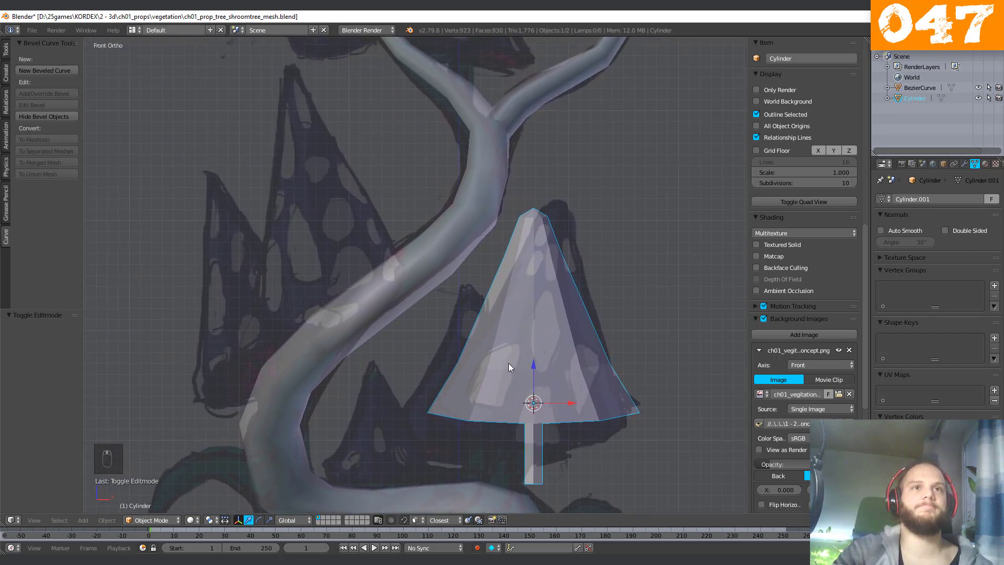
pyautogui.keyDown('shift'); pyautogui.moveTo(583, 401); pyautogui.dragTo(399, 337, button='middle'); pyautogui.keyUp('shift')
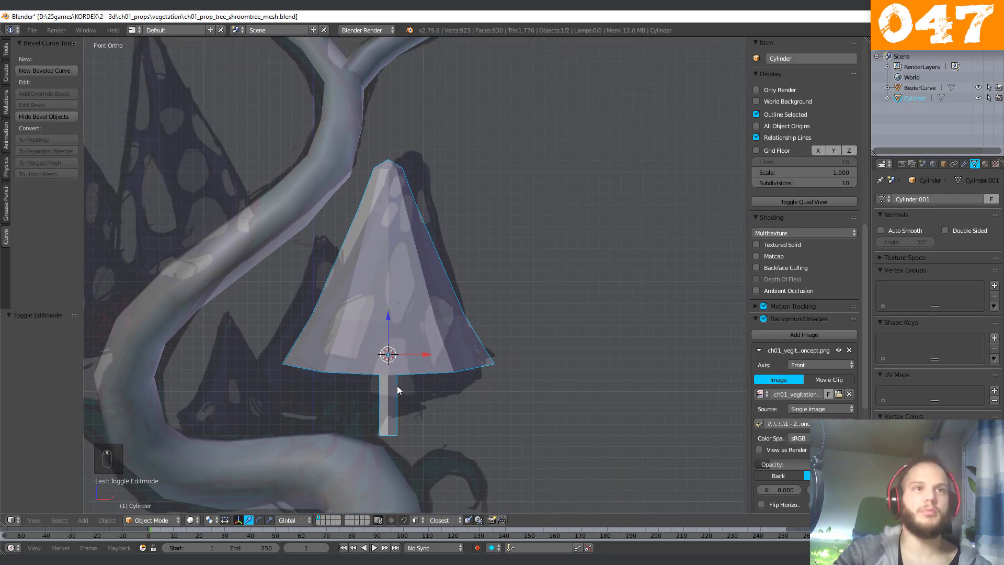
pyautogui.hotkey('shift', 'd')
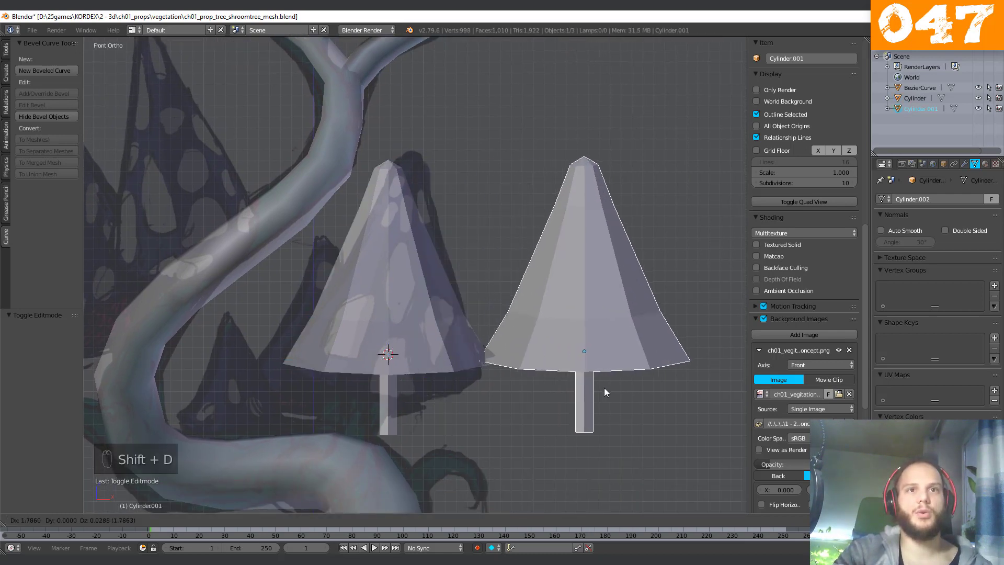
pyautogui.click(625, 389)
pyautogui.keyDown('shift'); pyautogui.moveTo(695, 394); pyautogui.dragTo(678, 390, button='middle'); pyautogui.keyUp('shift')
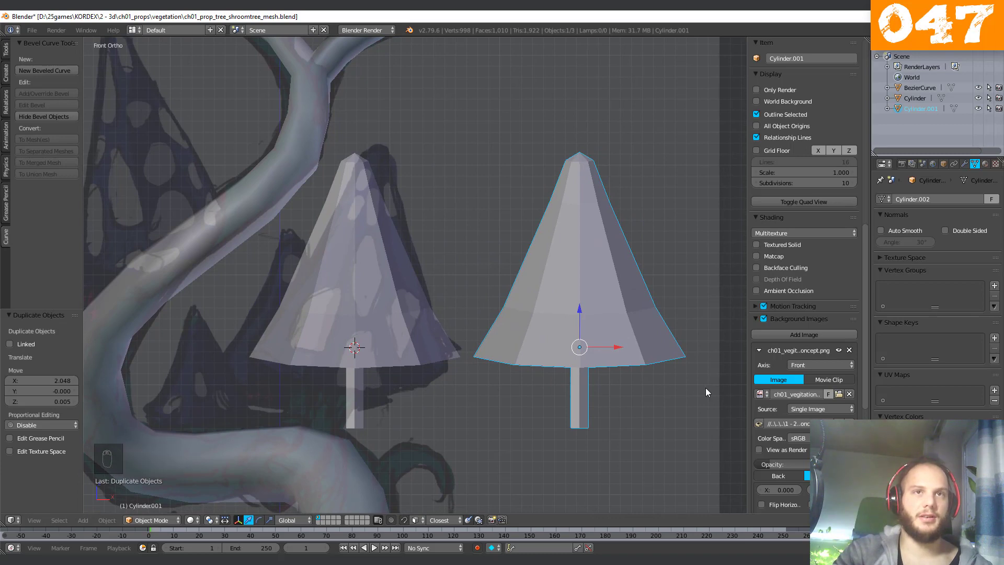
# Stretch the duplicate mushroom along Z to a scale of about 1.36.
pyautogui.moveTo(697, 384); pyautogui.dragTo(549, 446, button='middle')
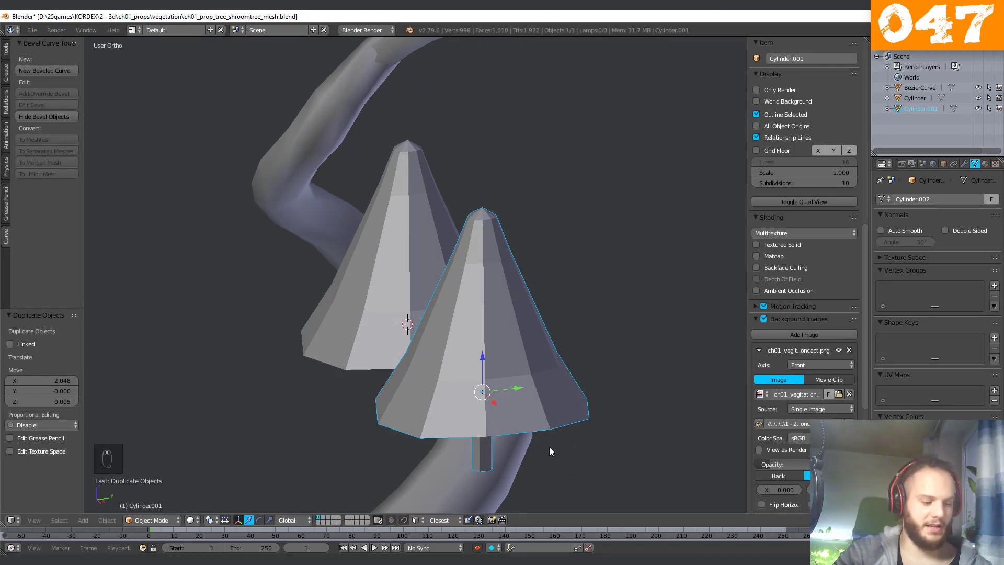
pyautogui.press('s')
pyautogui.press('z')
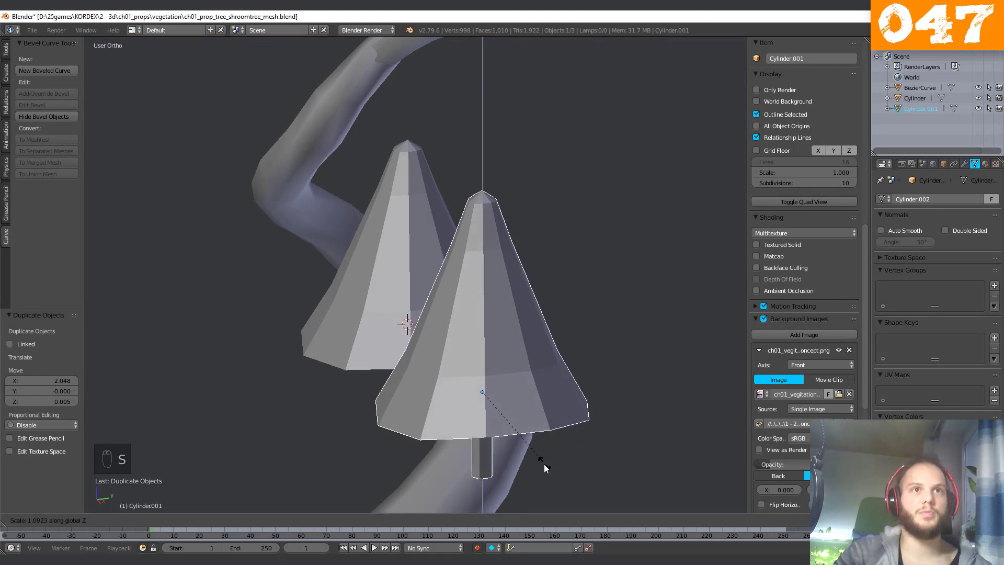
pyautogui.click(529, 498)
pyautogui.press('KP_1')
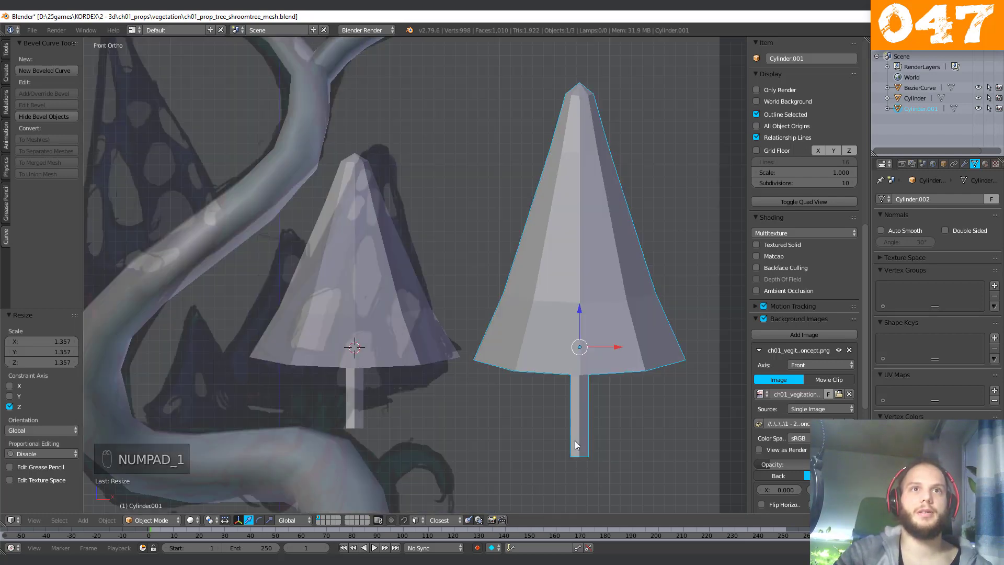
# Scale the duplicate mushroom uniformly to 0.8 and move it about -0.19 along X and -0.01 along Z.
pyautogui.press('s')
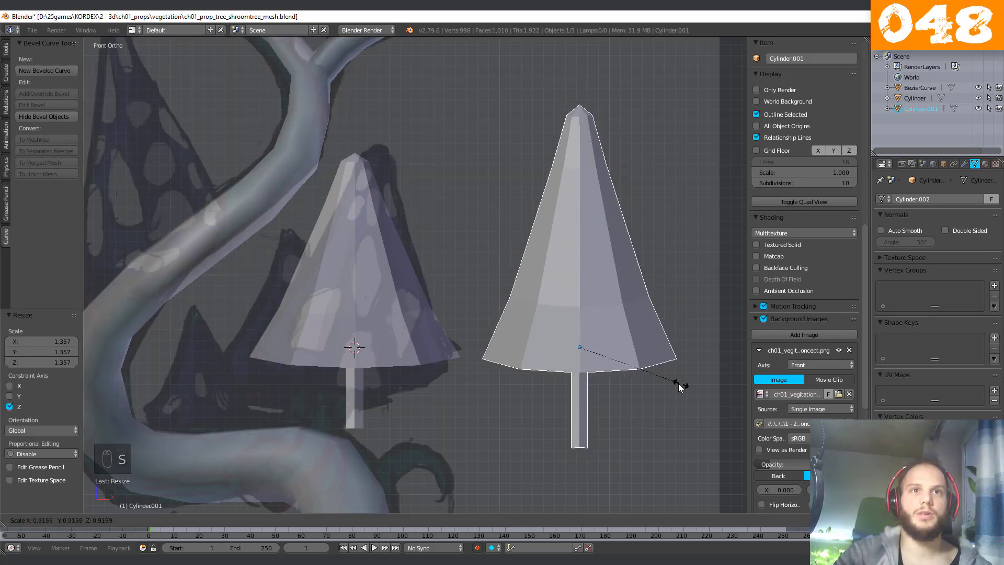
pyautogui.click(667, 381)
pyautogui.press('g')
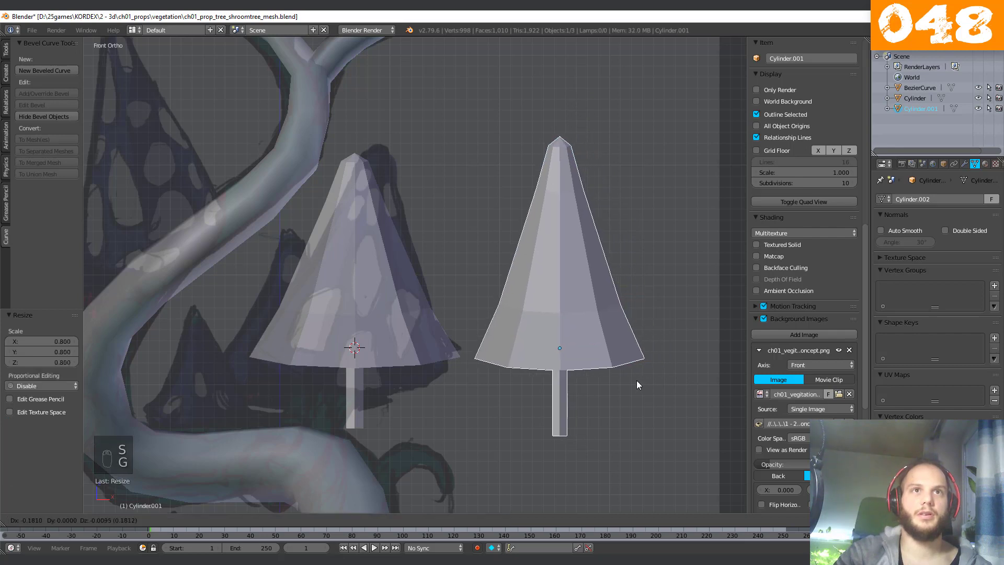
pyautogui.click(636, 384)
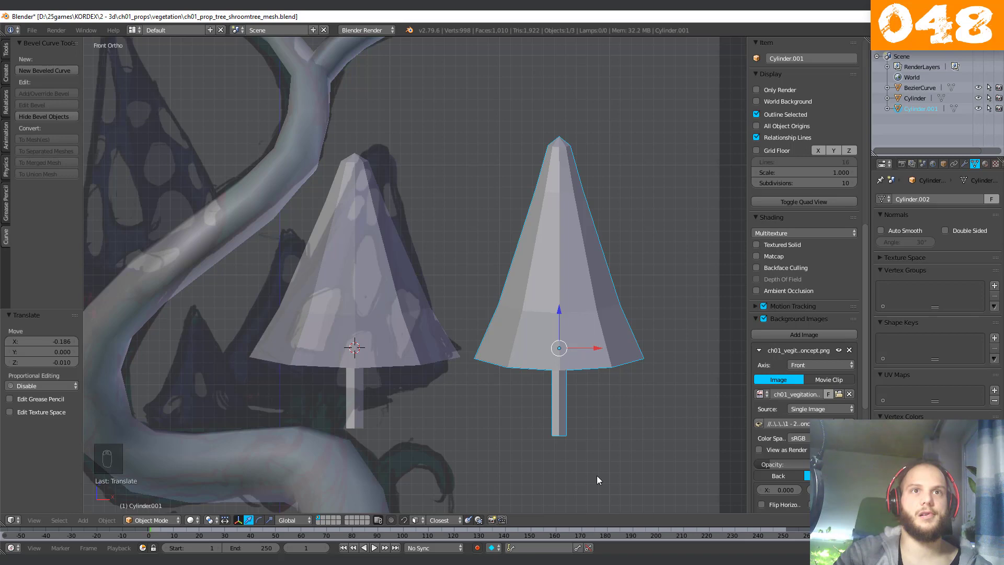
# Select the duplicate cap's upper edge loop in Edit Mode and scale it to about 0.82 in front view.
pyautogui.moveTo(403, 341); pyautogui.dragTo(230, 369, button='middle')
pyautogui.scroll(3, 237, 368)
pyautogui.press('Tab')
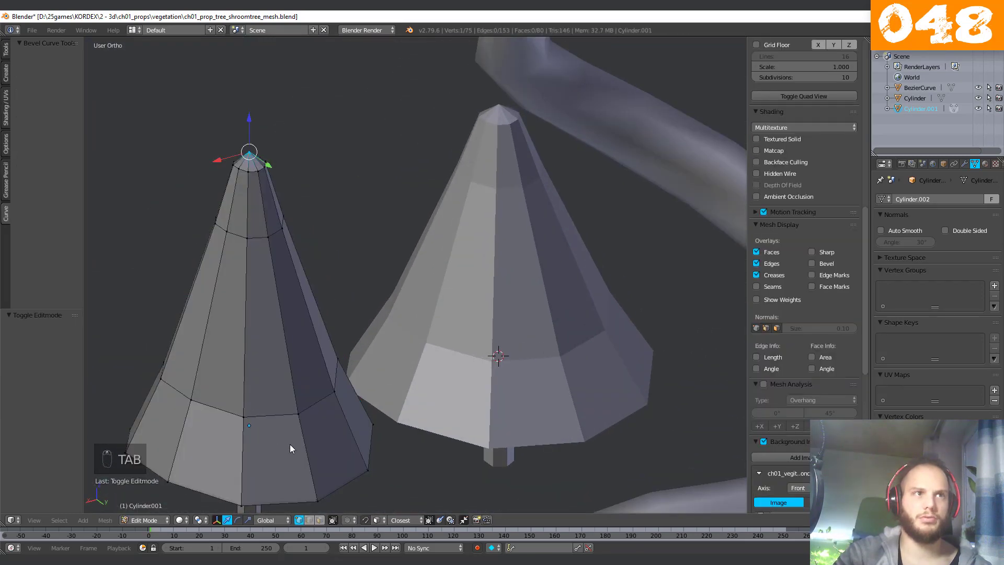
pyautogui.moveTo(290, 445); pyautogui.dragTo(403, 368, button='middle')
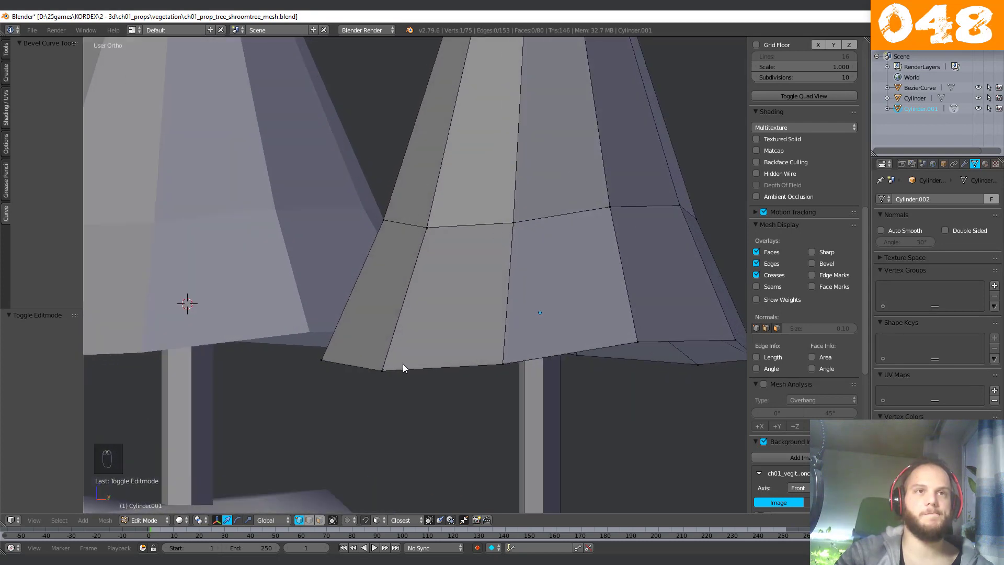
pyautogui.scroll(-8, 403, 366)
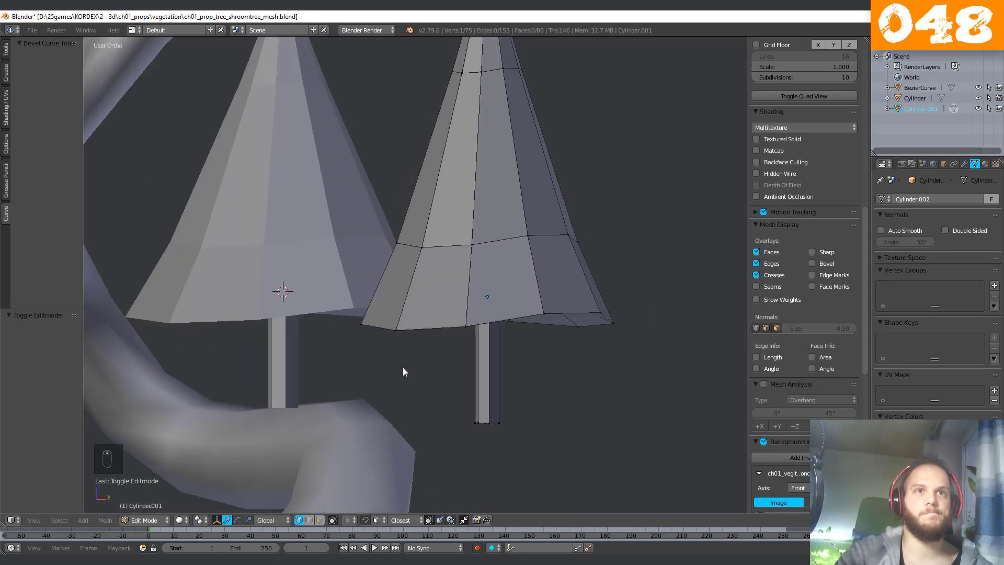
pyautogui.moveTo(428, 371); pyautogui.dragTo(329, 303, button='middle')
pyautogui.keyDown('alt'); pyautogui.rightClick(366, 130); pyautogui.keyUp('alt')
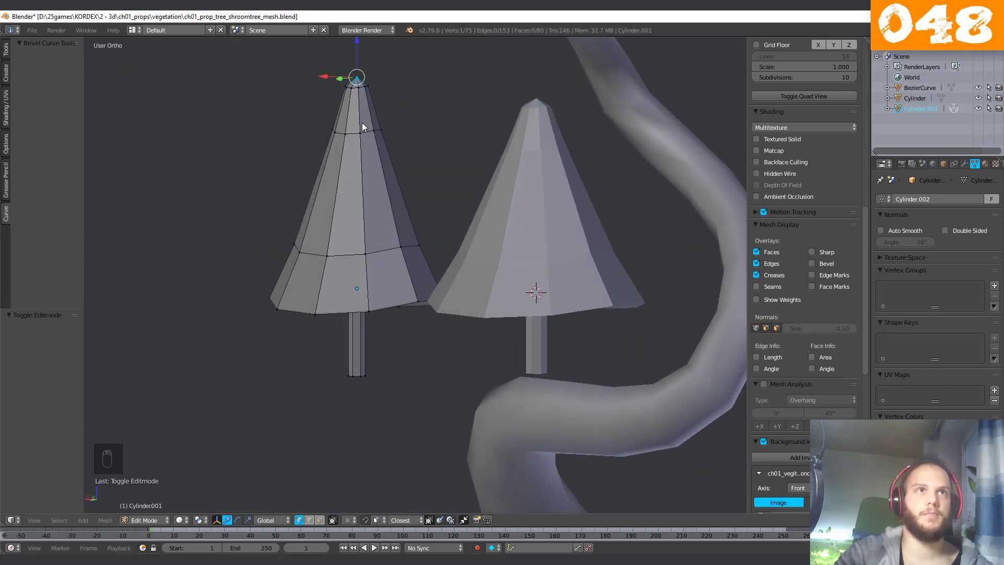
pyautogui.press('KP_1')
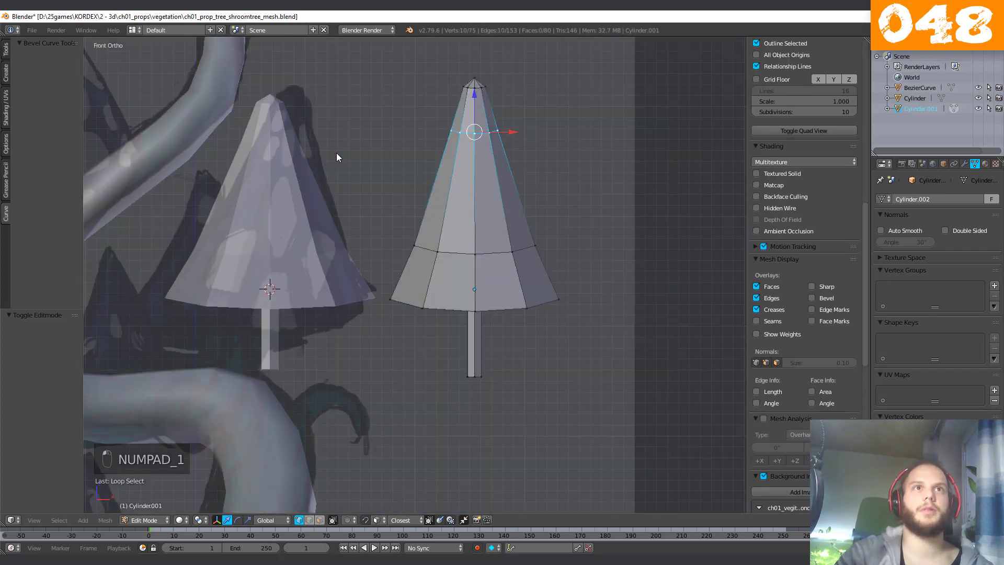
pyautogui.press('s')
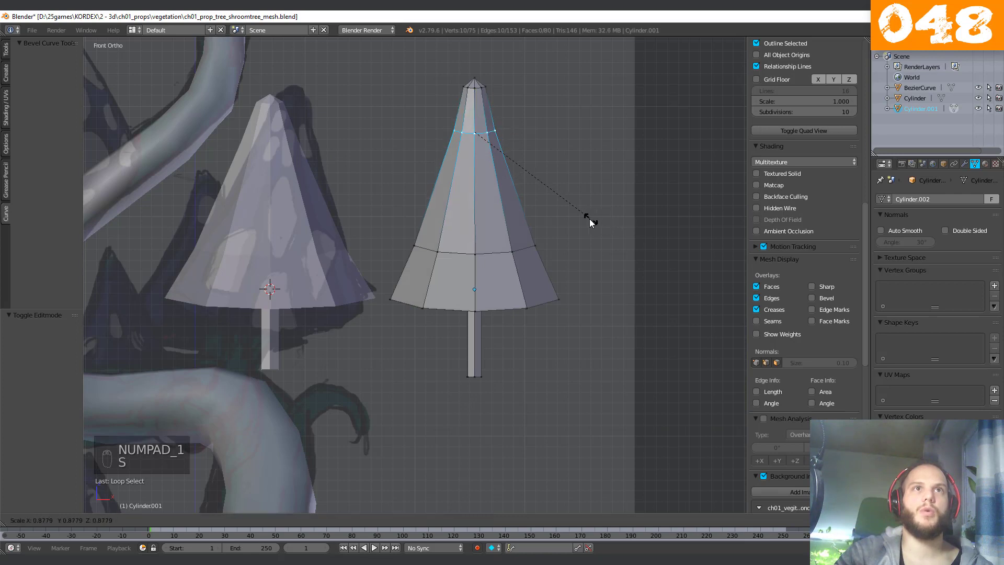
pyautogui.click(578, 223)
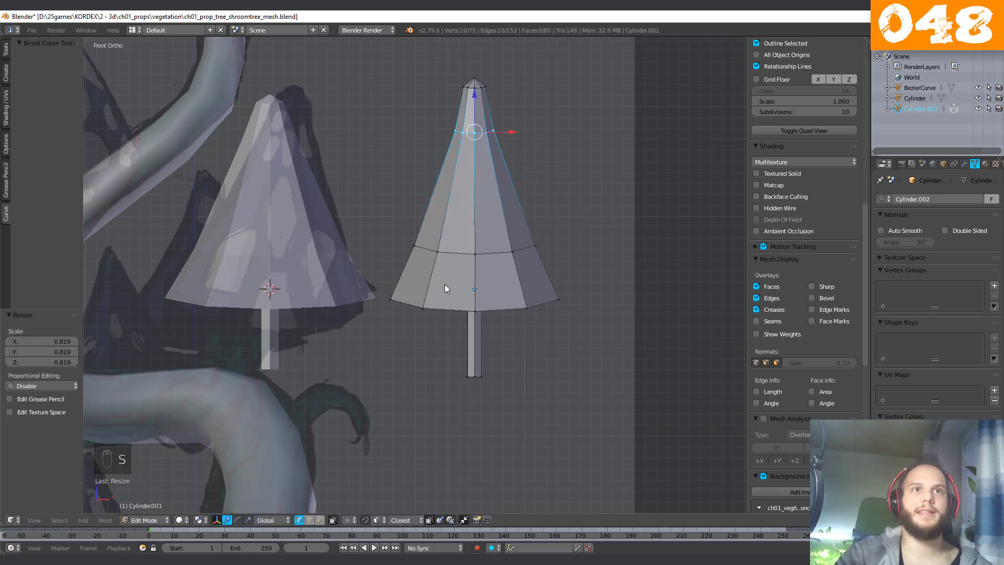
# Scale the duplicate cap's lower middle edge loop to about 0.83 and return to Object Mode.
pyautogui.keyDown('alt'); pyautogui.rightClick(487, 258); pyautogui.keyUp('alt')
pyautogui.press('s')
pyautogui.click(588, 270)
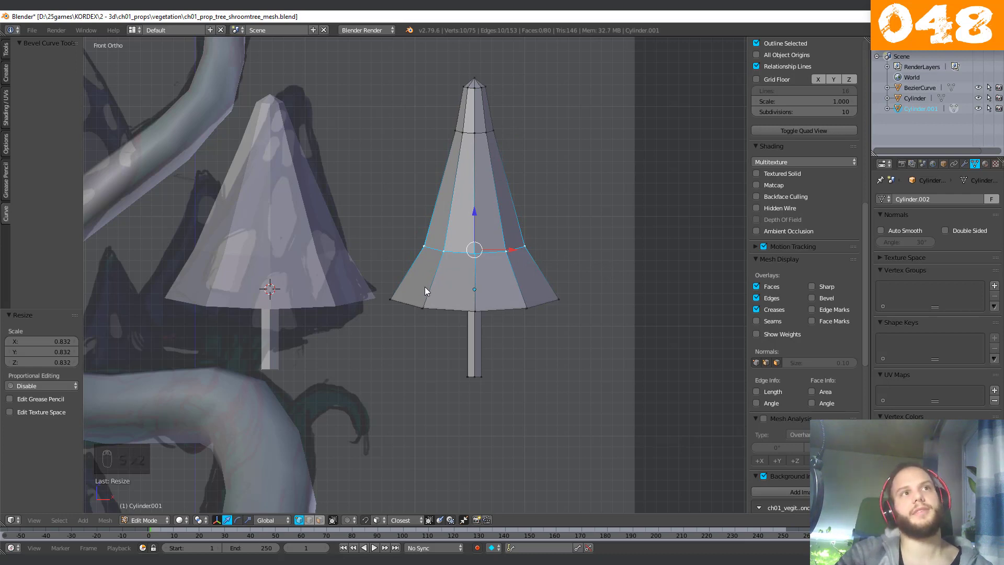
pyautogui.scroll(-2, 424, 291)
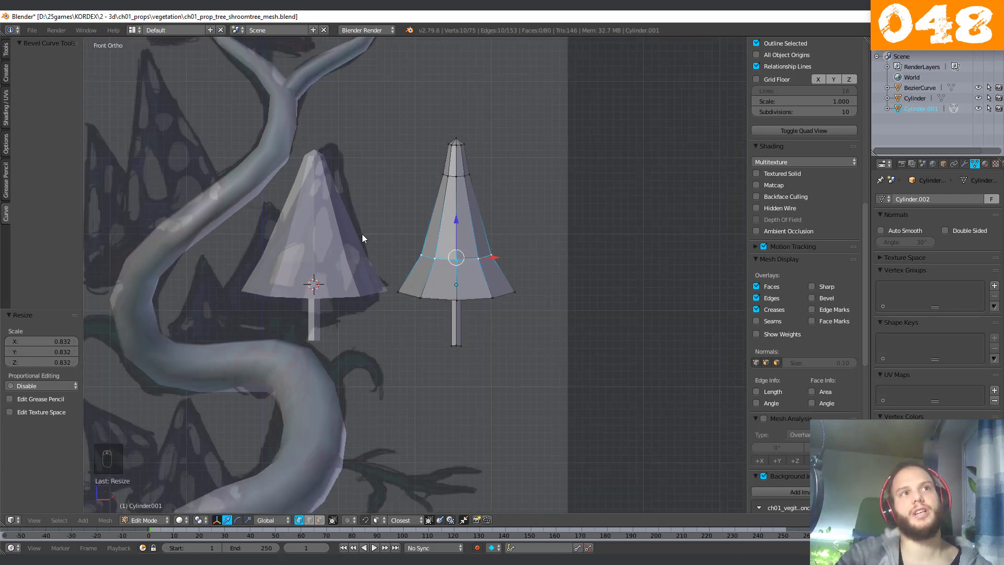
pyautogui.press('Tab')
pyautogui.moveTo(436, 349); pyautogui.dragTo(385, 309, button='middle')
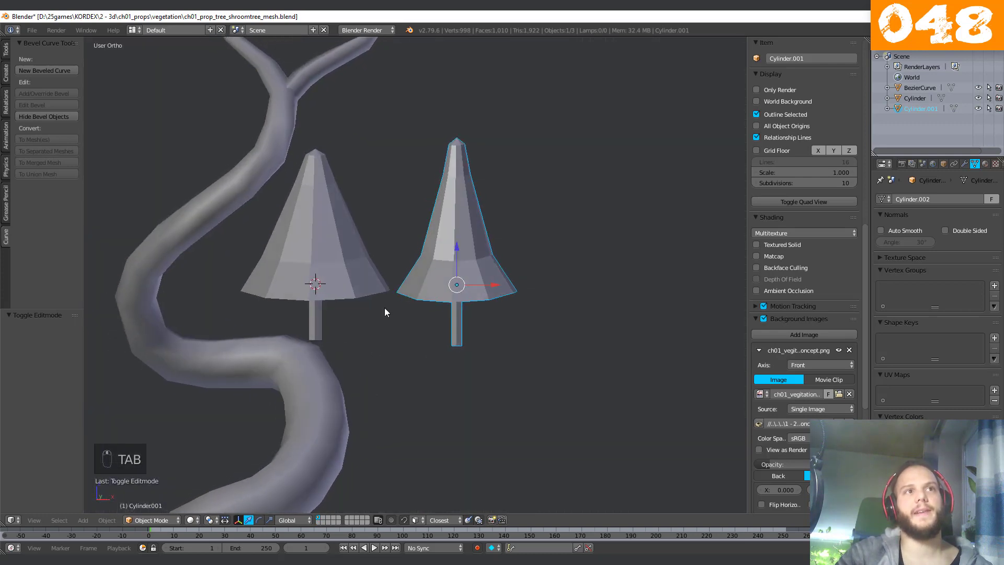
pyautogui.keyDown('shift'); pyautogui.rightClick(331, 242); pyautogui.keyUp('shift')
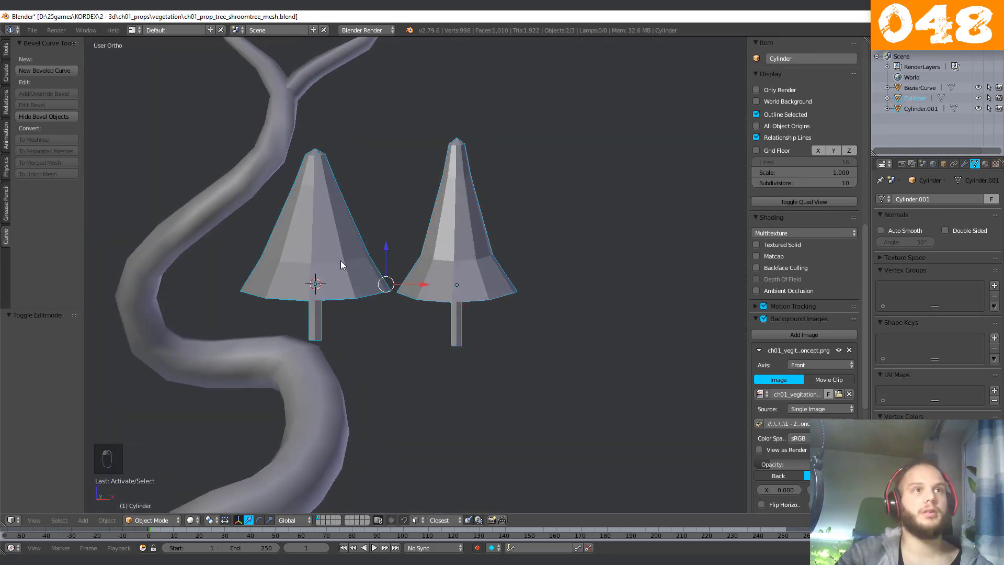
pyautogui.press('w')
pyautogui.press('Escape')
# Apply smooth shading to all faces of the original wide mushroom in Edit Mode and return to Object Mode.
pyautogui.rightClick(306, 238)
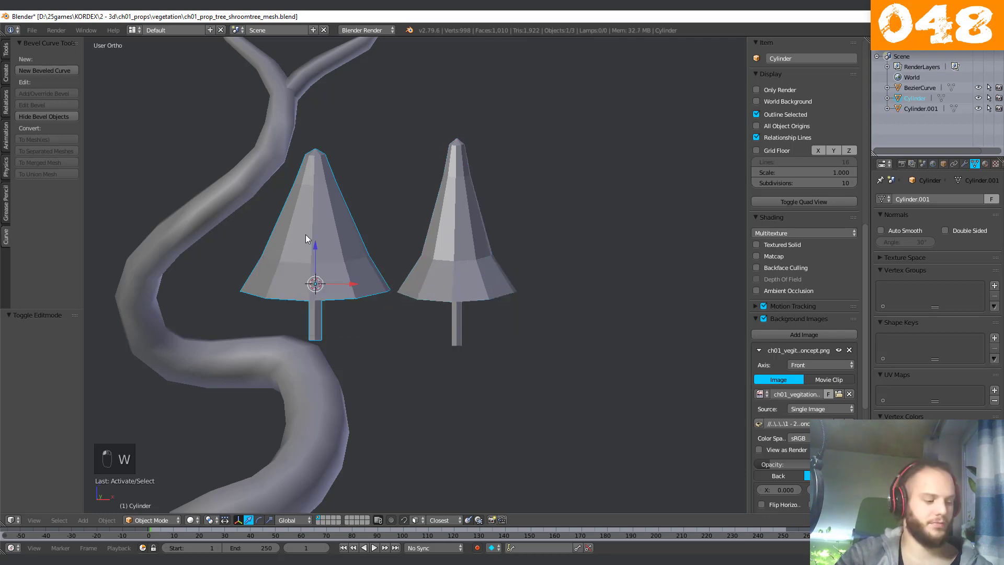
pyautogui.press('w')
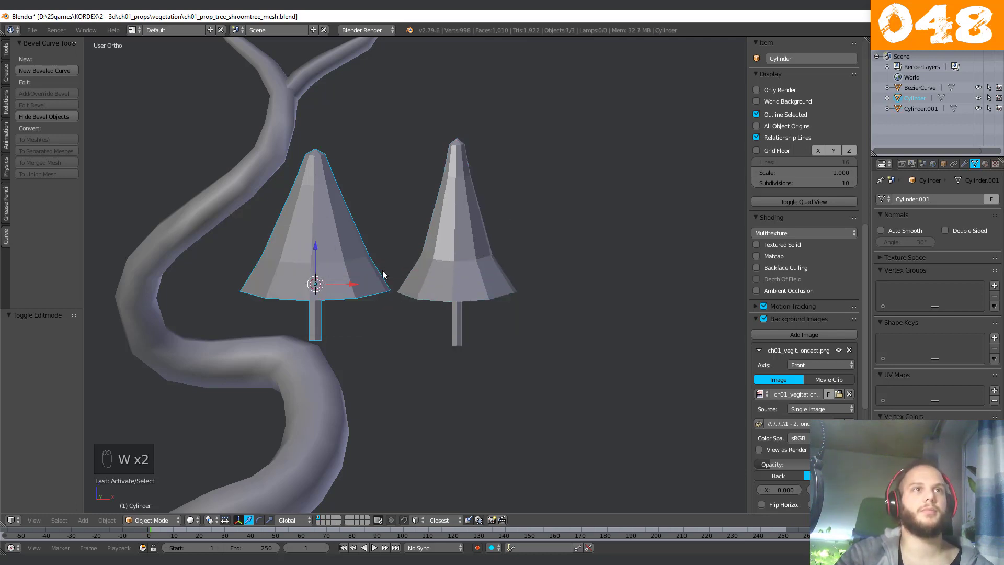
pyautogui.press('Tab')
pyautogui.press('a')
pyautogui.press('a')
pyautogui.press('a')
pyautogui.press('a')
pyautogui.press('w')
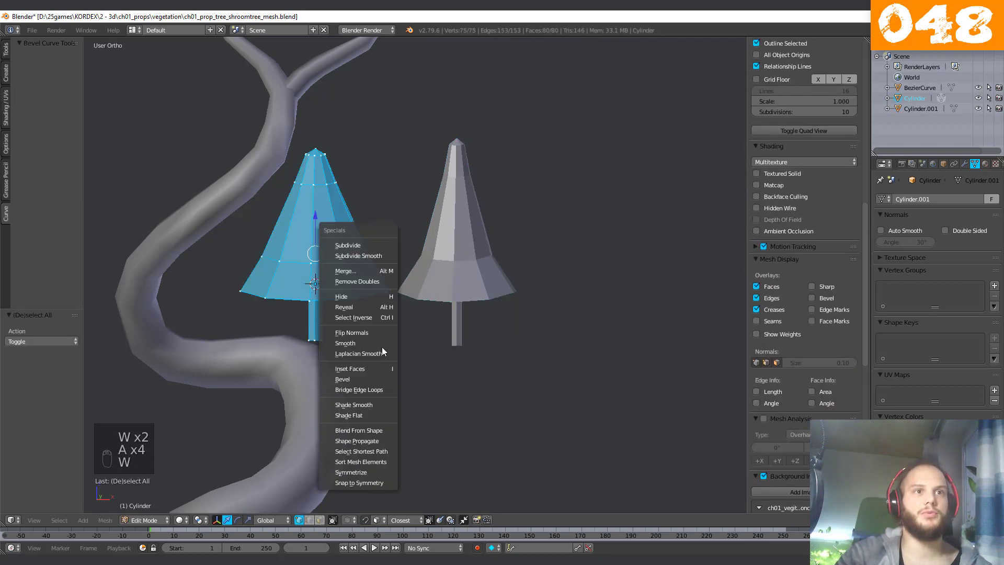
pyautogui.press('Tab')
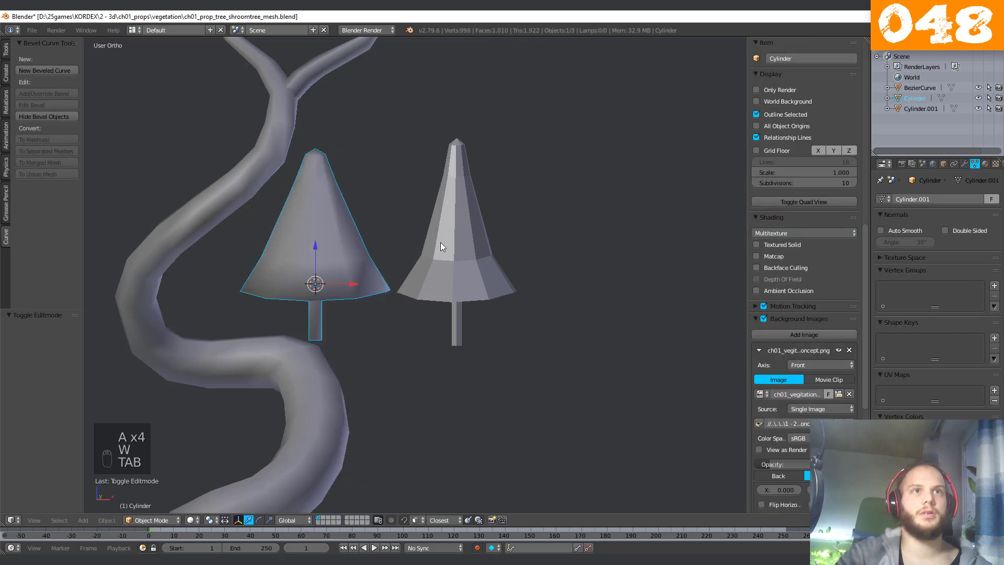
# Apply smooth shading to all faces of the narrow duplicate mushroom in Edit Mode and return to Object Mode.
pyautogui.rightClick(440, 242)
pyautogui.press('Tab')
pyautogui.press('a')
pyautogui.press('a')
pyautogui.press('a')
pyautogui.press('a')
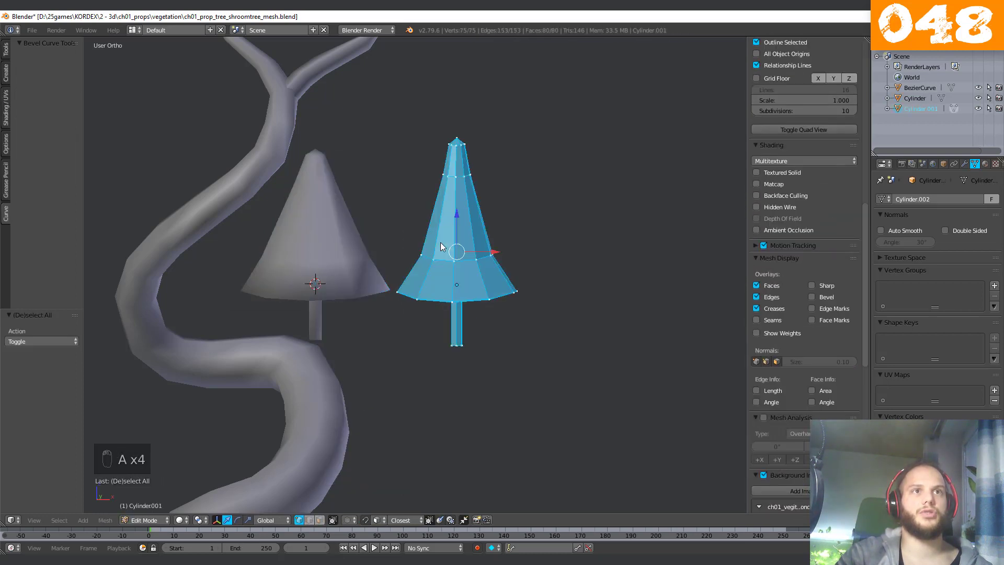
pyautogui.press('w')
pyautogui.click(441, 244)
pyautogui.press('Tab')
# Switch to edge selection on the narrow mushroom and mark the cap's bottom rim loop as sharp.
pyautogui.moveTo(460, 327); pyautogui.dragTo(333, 349, button='middle')
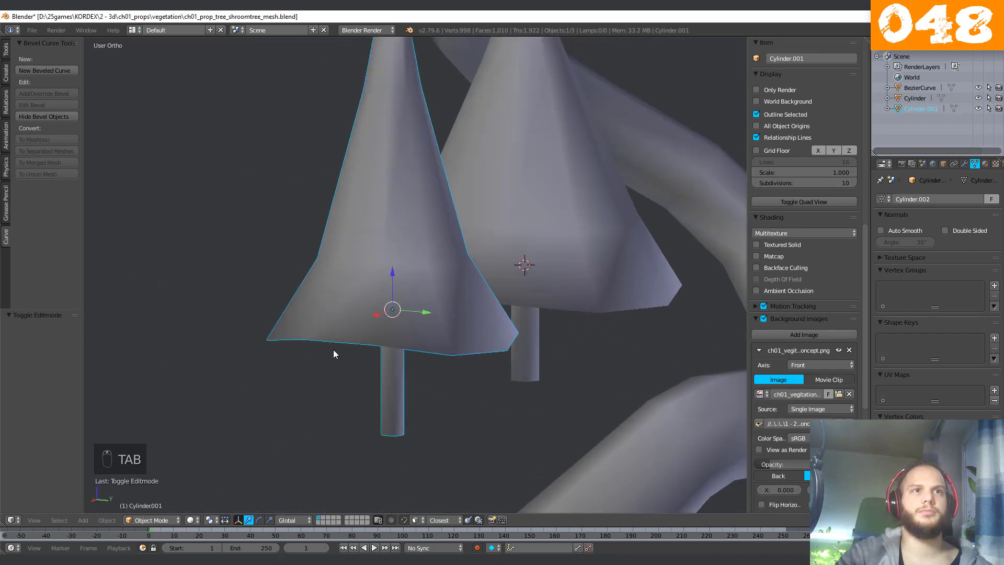
pyautogui.press('Tab')
pyautogui.hotkey('ctrl', 'Tab')
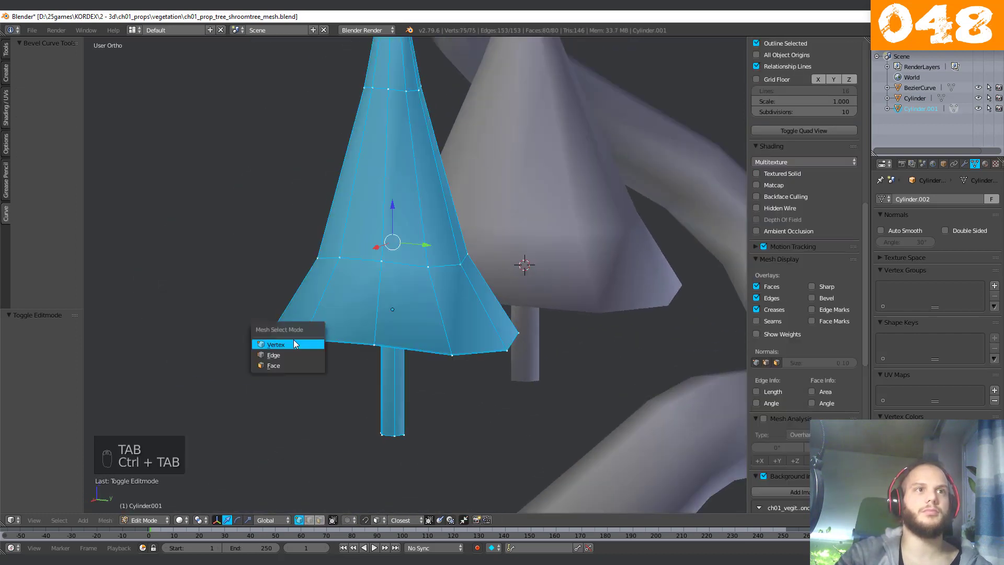
pyautogui.click(288, 355)
pyautogui.keyDown('alt'); pyautogui.rightClick(334, 331); pyautogui.keyUp('alt')
pyautogui.moveTo(334, 334); pyautogui.dragTo(318, 307, button='middle')
pyautogui.hotkey('ctrl', 'e')
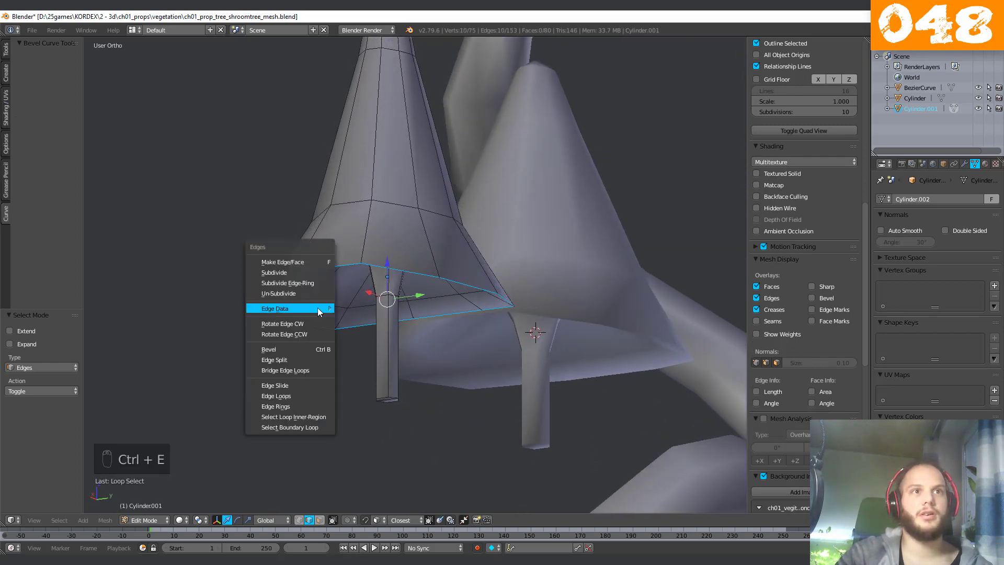
pyautogui.moveTo(317, 308)
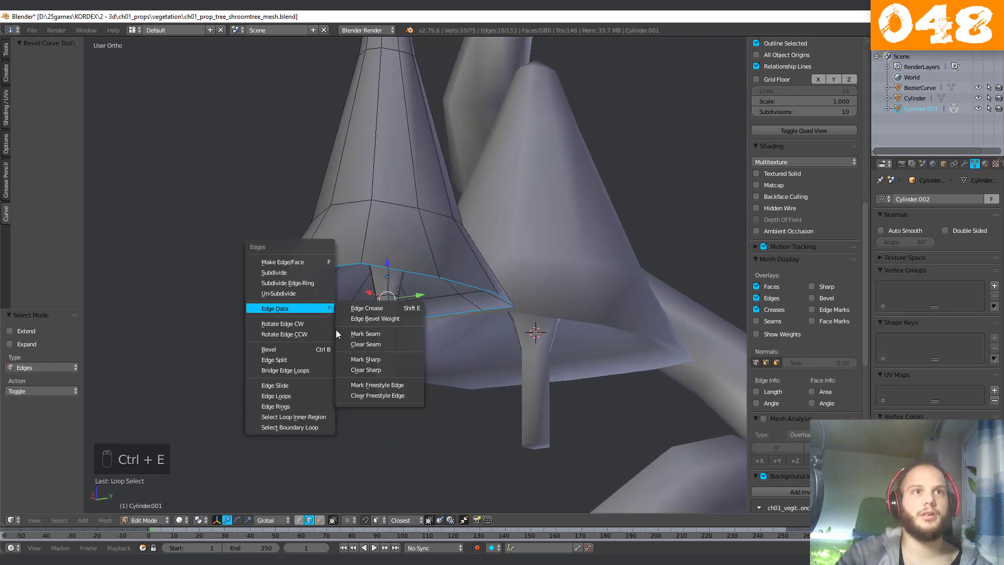
pyautogui.click(384, 356)
# Add the edges where the stem meets the cap's underside to the selection and mark them as sharp.
pyautogui.moveTo(384, 357); pyautogui.dragTo(435, 248, button='middle')
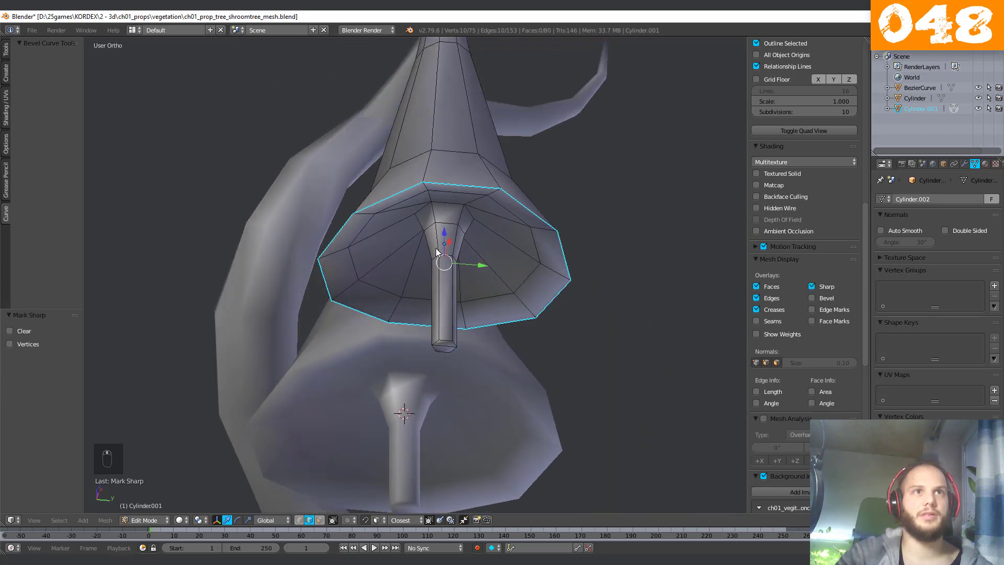
pyautogui.keyDown('shift'); pyautogui.click(426, 211); pyautogui.keyUp('shift')
pyautogui.scroll(2, 438, 236)
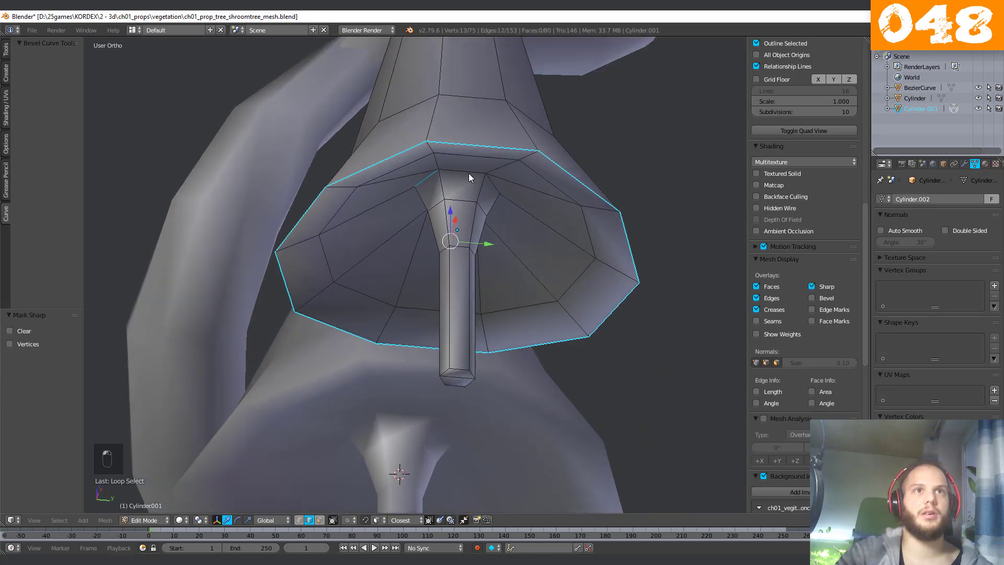
pyautogui.keyDown('shift'); pyautogui.click(468, 173); pyautogui.keyUp('shift')
pyautogui.moveTo(517, 183); pyautogui.dragTo(336, 264, button='middle')
pyautogui.keyDown('ctrl'); pyautogui.click(329, 263); pyautogui.keyUp('ctrl')
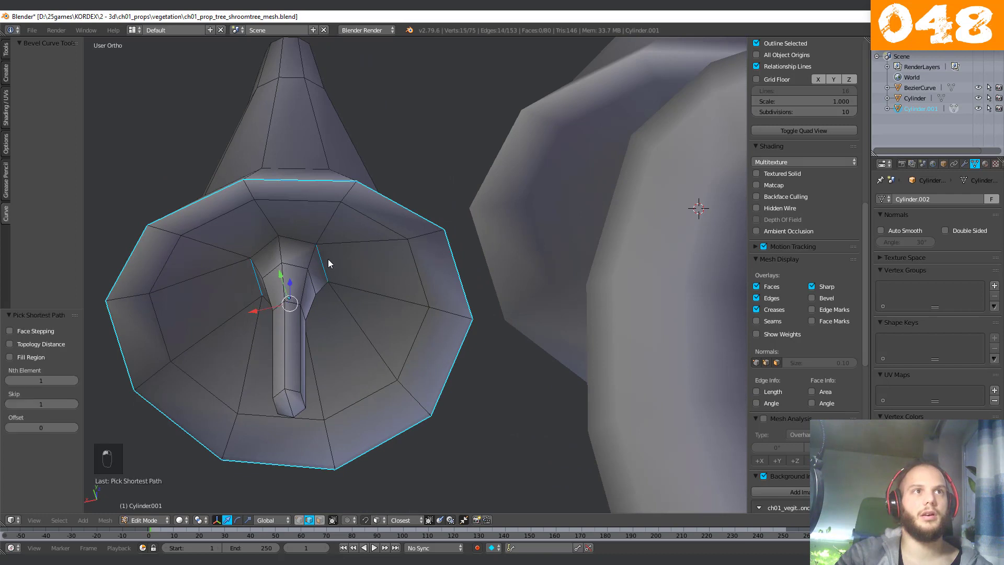
pyautogui.keyDown('ctrl'); pyautogui.click(286, 246); pyautogui.keyUp('ctrl')
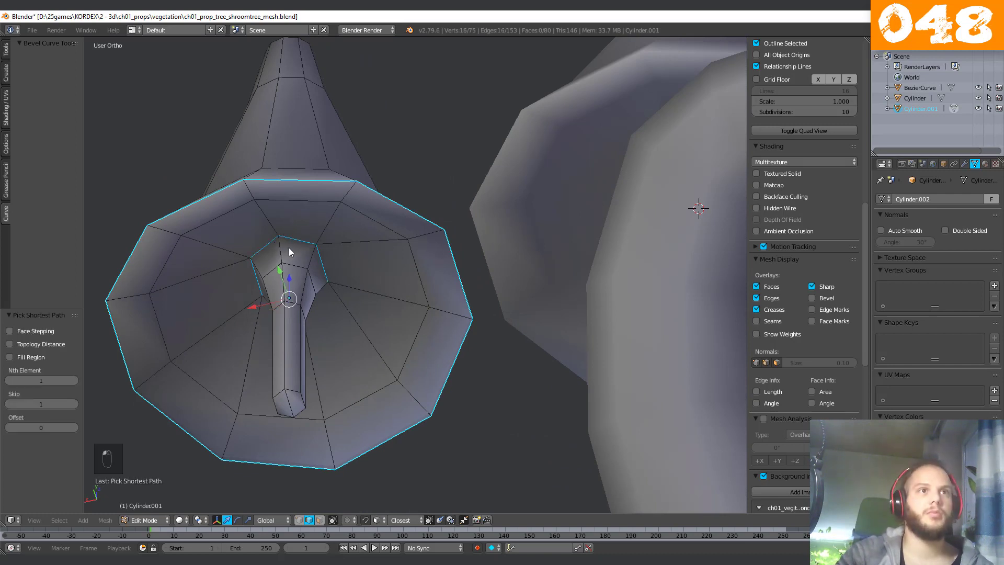
pyautogui.hotkey('ctrl', 'e')
pyautogui.click(346, 299)
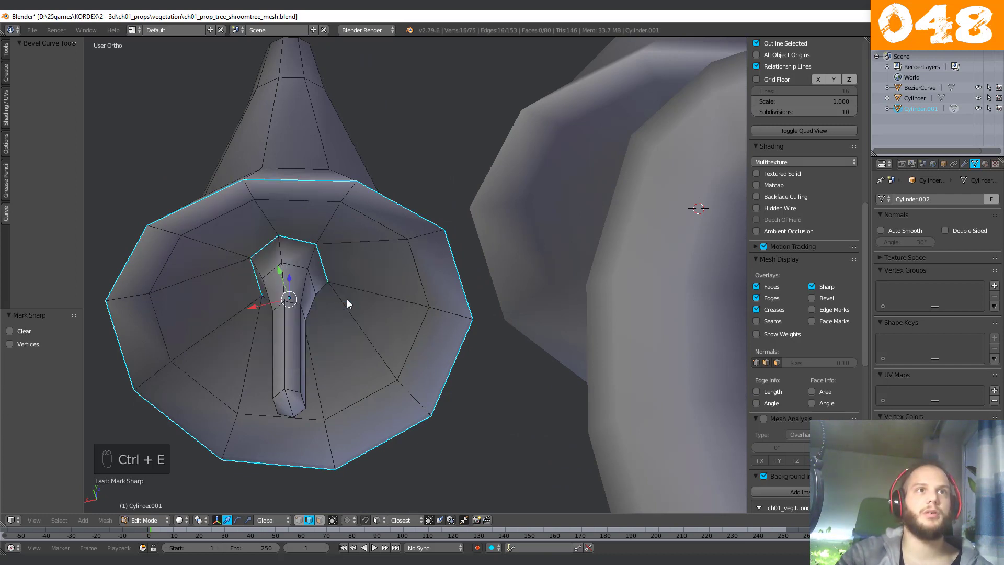
# Finish editing the narrow mushroom, enter Edit Mode on the original wide mushroom, and select its cap's bottom rim edge loop.
pyautogui.press('Tab')
pyautogui.scroll(-2, 340, 300)
pyautogui.moveTo(338, 301)
pyautogui.mouseDown(button='middle')
pyautogui.moveTo(347, 327)
pyautogui.moveTo(356, 304)
pyautogui.moveTo(326, 287)
pyautogui.mouseUp(button='middle')
pyautogui.scroll(2, 355, 303)
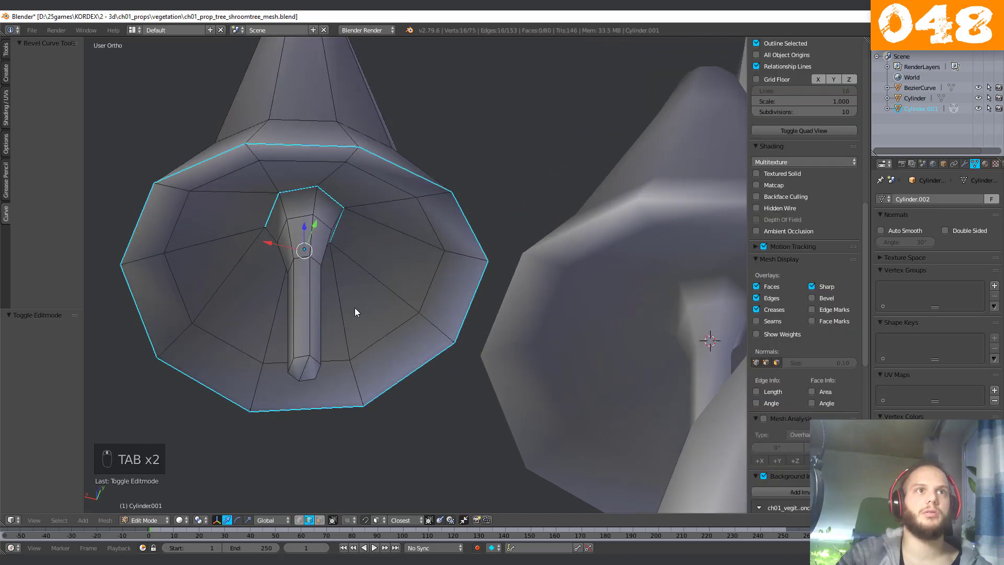
pyautogui.press('a')
pyautogui.press('a')
pyautogui.press('a')
pyautogui.moveTo(352, 308); pyautogui.dragTo(657, 280, button='middle')
pyautogui.press('Tab')
pyautogui.rightClick(606, 292)
pyautogui.press('Tab')
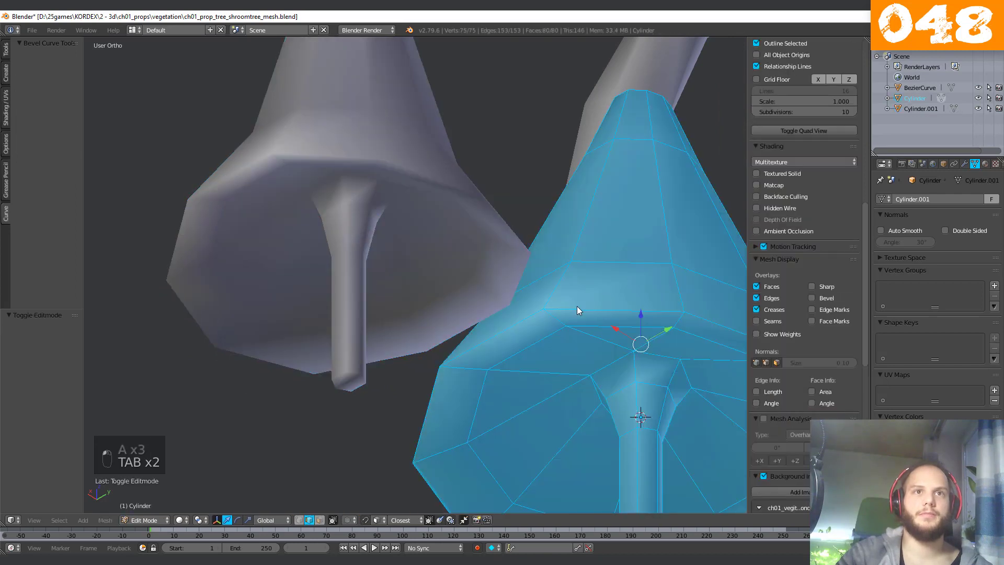
pyautogui.keyDown('alt'); pyautogui.rightClick(514, 319); pyautogui.keyUp('alt')
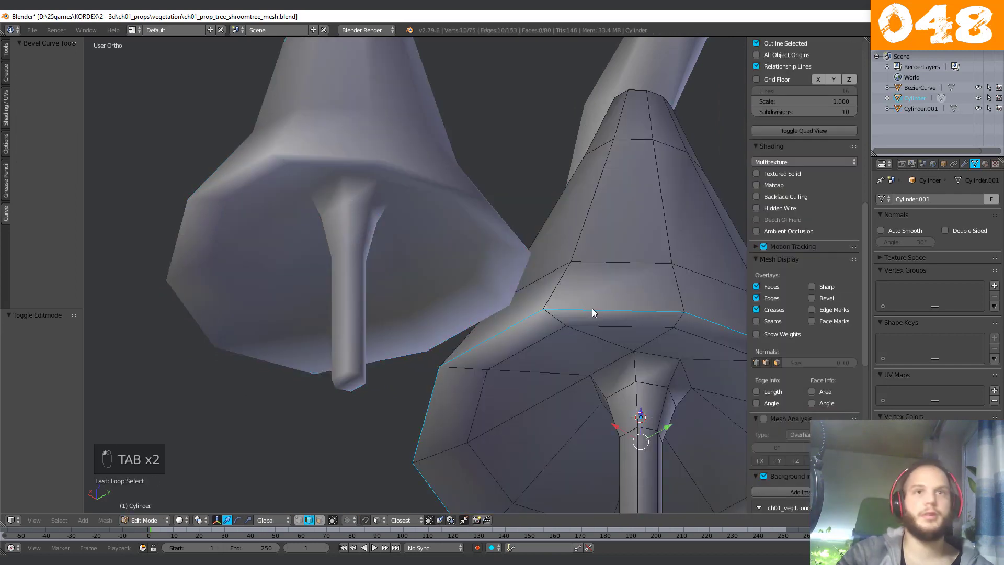
pyautogui.hotkey('ctrl', 'e')
pyautogui.moveTo(591, 312)
pyautogui.click(642, 335)
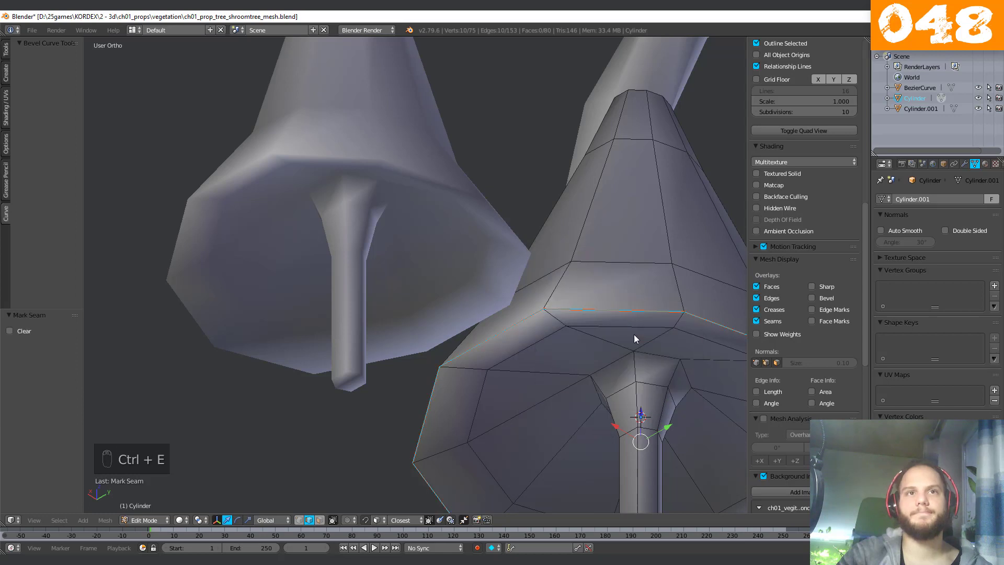
pyautogui.hotkey('ctrl', 'z')
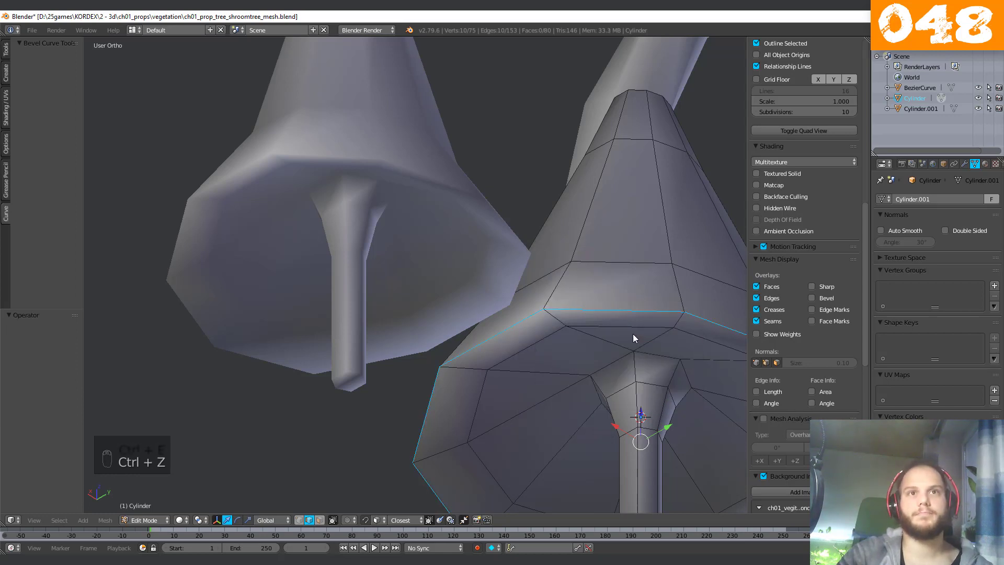
pyautogui.press('w')
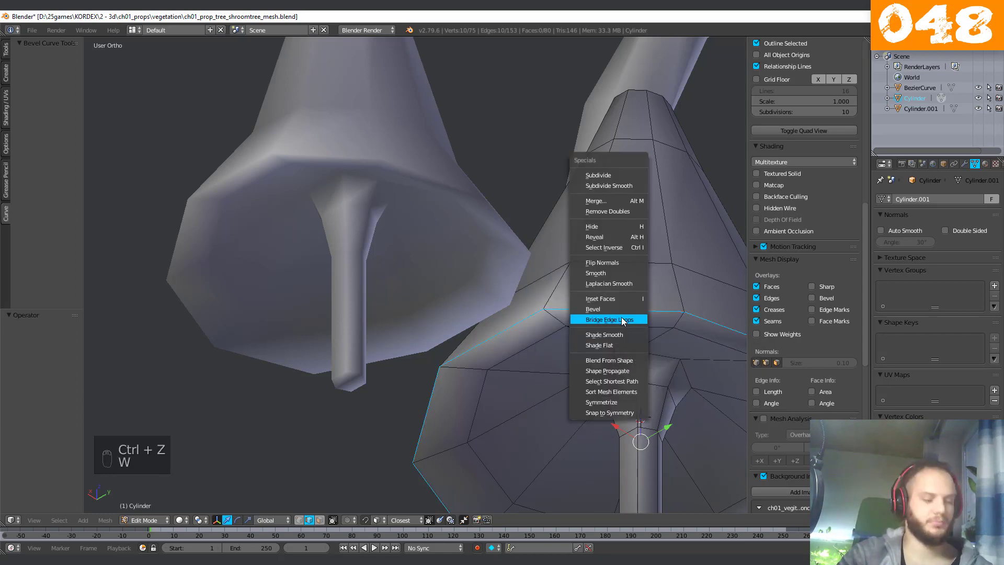
pyautogui.press('Escape')
pyautogui.hotkey('ctrl', 'e')
pyautogui.moveTo(625, 328)
pyautogui.click(688, 351)
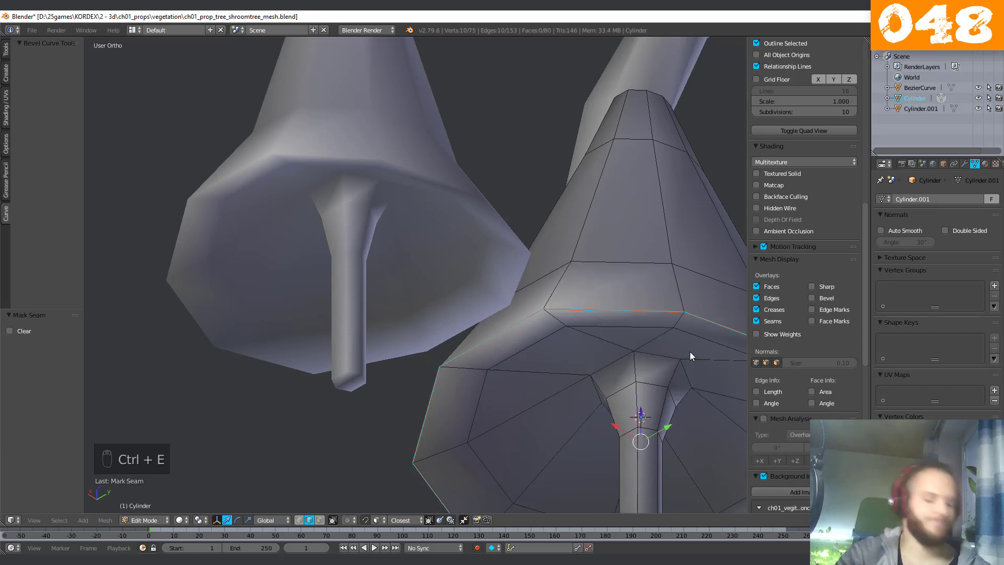
pyautogui.hotkey('ctrl', 'z')
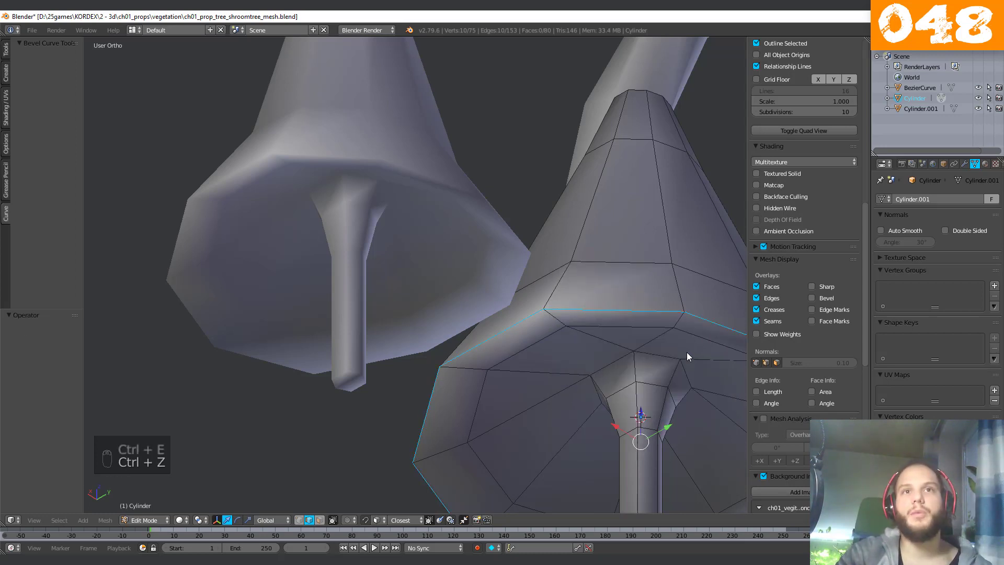
pyautogui.press('w')
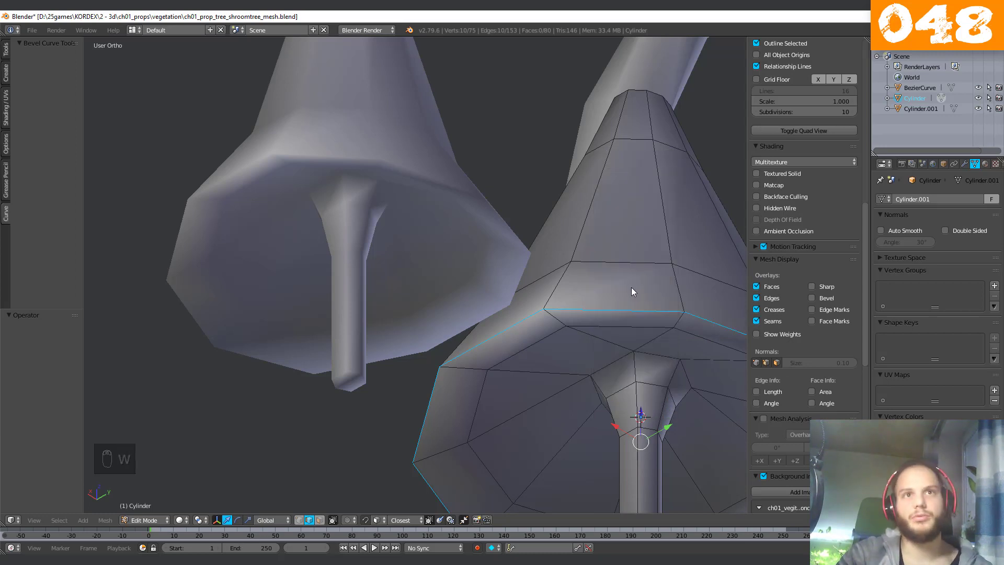
# Mark the selected bottom rim loop of the wide mushroom's cap as sharp.
pyautogui.hotkey('ctrl', 'e')
pyautogui.moveTo(632, 287)
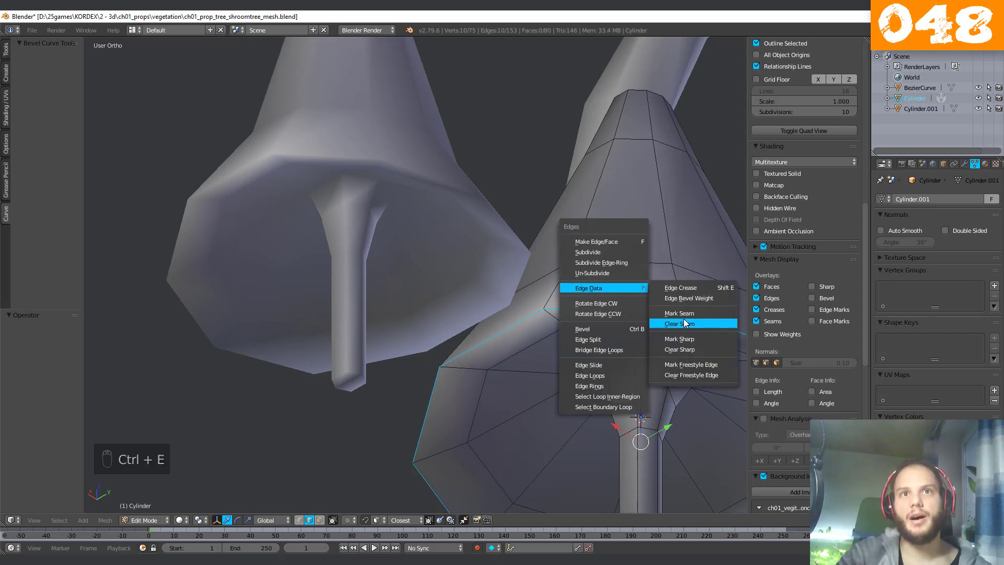
pyautogui.click(681, 338)
# Select the edges where the wide mushroom's stem meets the cap's underside and apply Clear Sharp to them.
pyautogui.moveTo(618, 370); pyautogui.dragTo(507, 199, button='middle')
pyautogui.rightClick(687, 303)
pyautogui.keyDown('ctrl'); pyautogui.rightClick(560, 312); pyautogui.keyUp('ctrl')
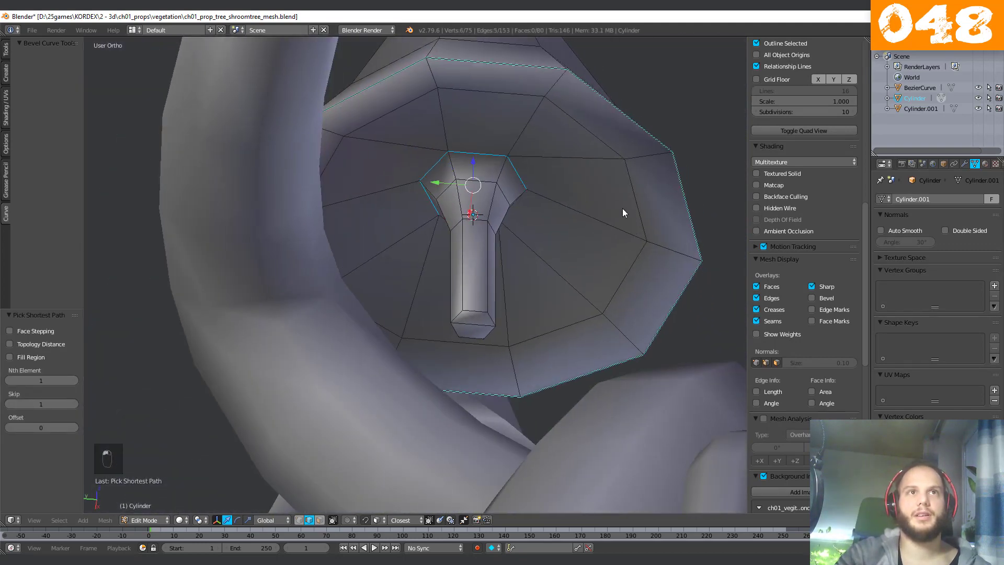
pyautogui.moveTo(622, 213); pyautogui.dragTo(387, 222, button='middle')
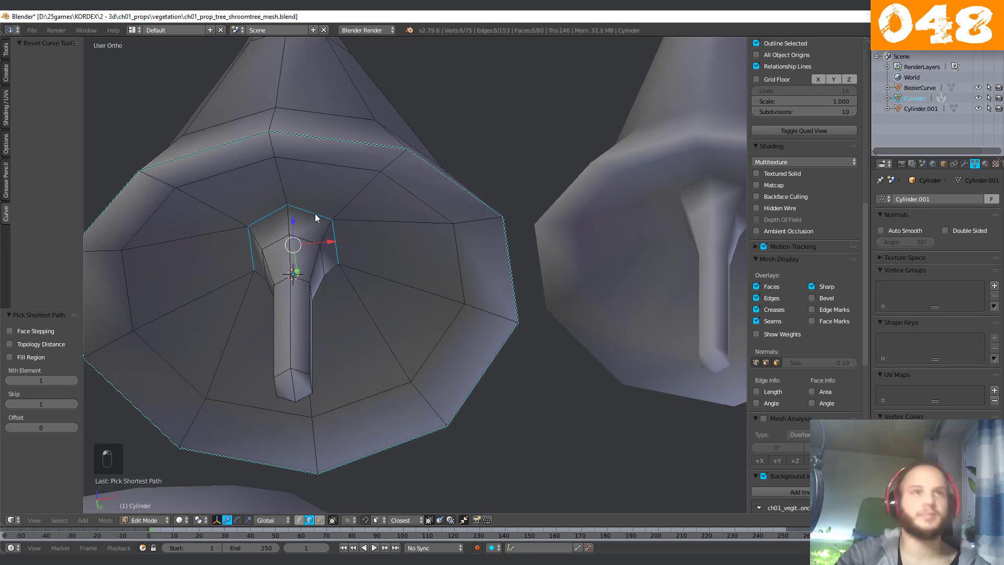
pyautogui.hotkey('ctrl', 'e')
pyautogui.moveTo(316, 215)
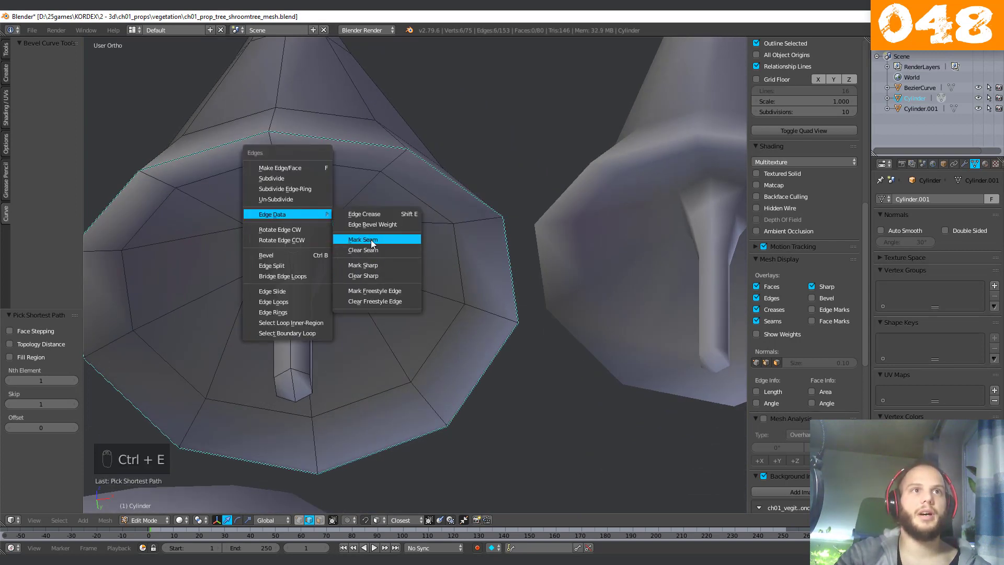
pyautogui.click(377, 276)
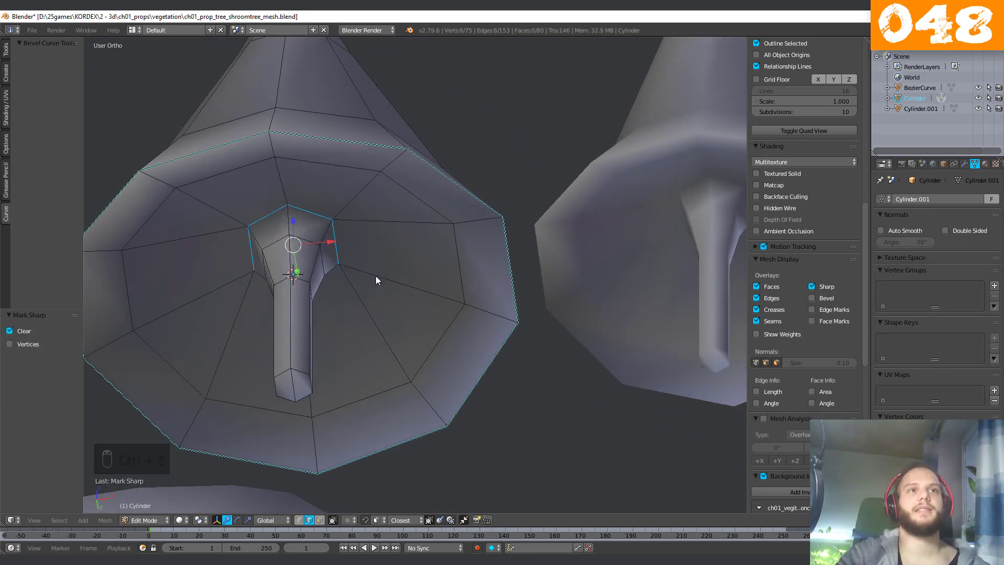
# Compare both mushrooms with the concept art in front orthographic view and examine the small mushroom drawn above the tree's root.
pyautogui.scroll(-5, 375, 275)
pyautogui.moveTo(325, 279); pyautogui.dragTo(481, 298, button='middle')
pyautogui.scroll(2, 478, 290)
pyautogui.scroll(-2, 476, 281)
pyautogui.moveTo(572, 275); pyautogui.dragTo(576, 251, button='middle')
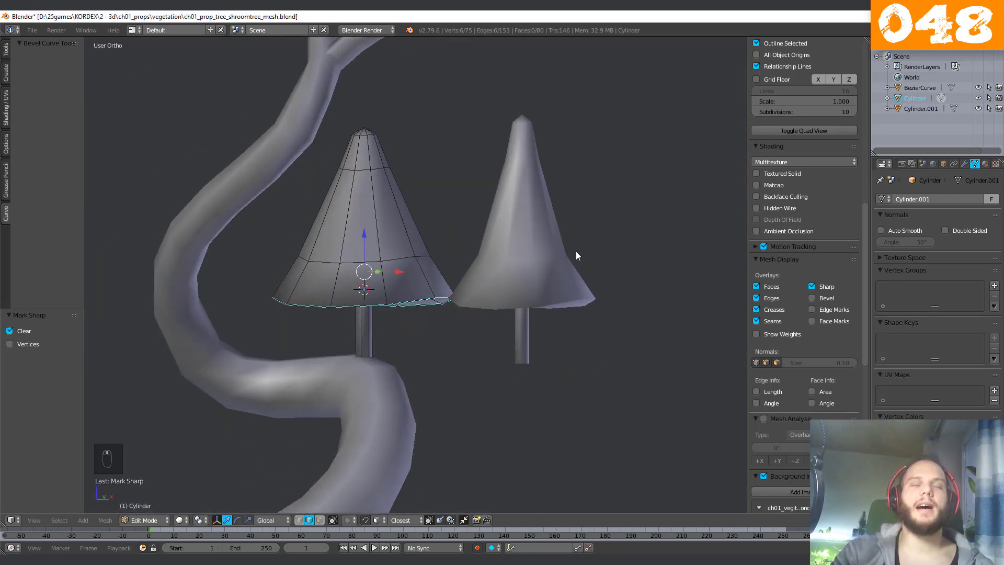
pyautogui.press('KP_1')
pyautogui.press('KP_5')
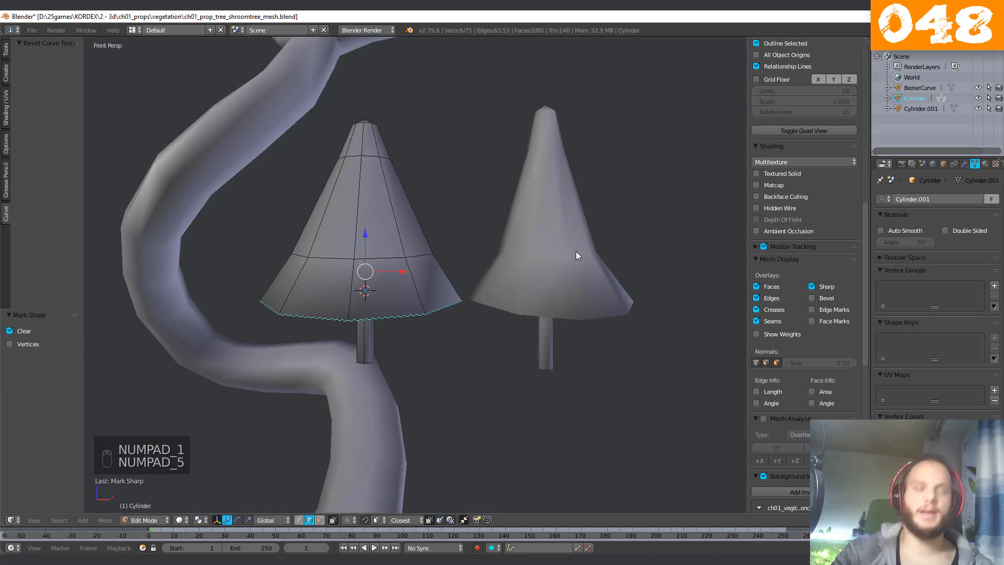
pyautogui.press('KP_5')
pyautogui.keyDown('shift'); pyautogui.moveTo(260, 398); pyautogui.dragTo(445, 177, button='middle'); pyautogui.keyUp('shift')
pyautogui.moveTo(527, 376)
pyautogui.keyDown('shift'); pyautogui.mouseDown(button='middle')
pyautogui.moveTo(461, 333)
pyautogui.moveTo(477, 430)
pyautogui.moveTo(460, 497)
pyautogui.mouseUp(button='middle'); pyautogui.keyUp('shift')
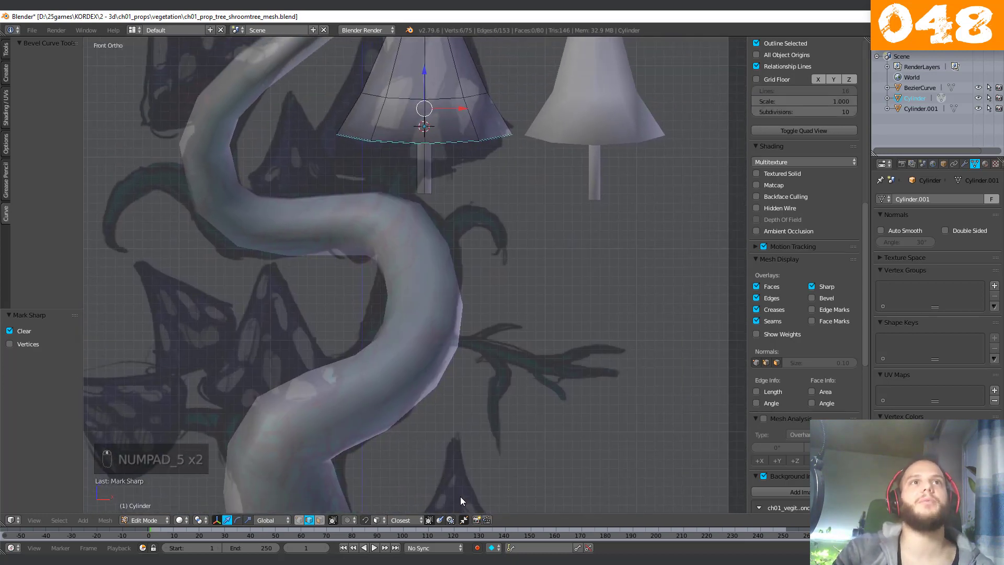
pyautogui.scroll(-2, 436, 129)
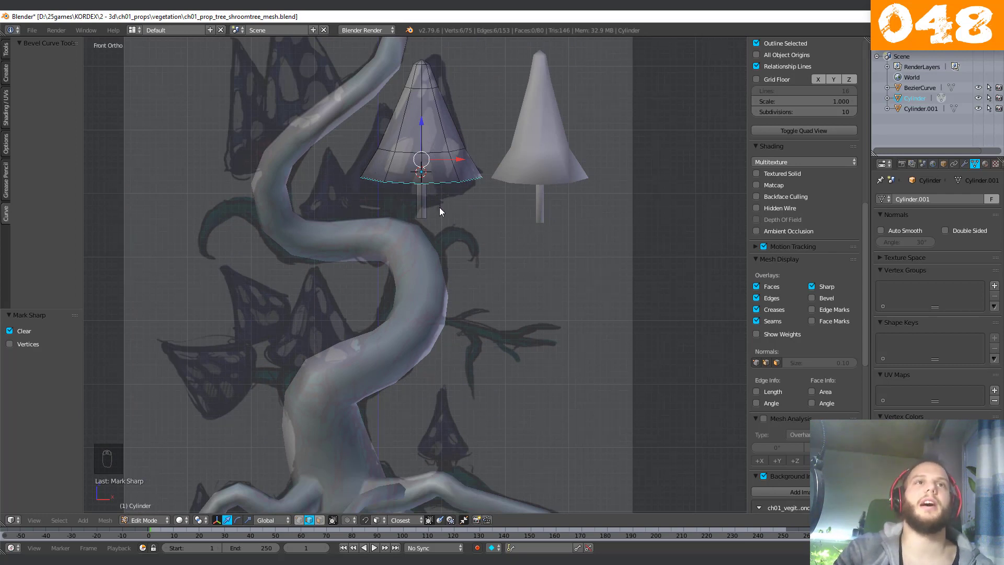
pyautogui.scroll(1, 439, 207)
pyautogui.keyDown('shift'); pyautogui.moveTo(476, 371); pyautogui.dragTo(428, 206, button='middle'); pyautogui.keyUp('shift')
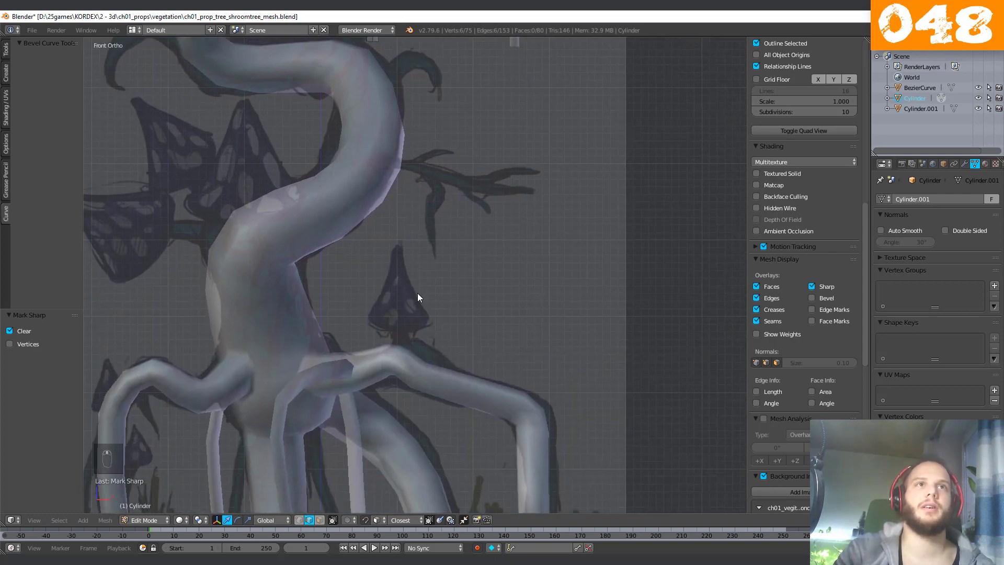
pyautogui.keyDown('shift'); pyautogui.moveTo(446, 129); pyautogui.dragTo(437, 342, button='middle'); pyautogui.keyUp('shift')
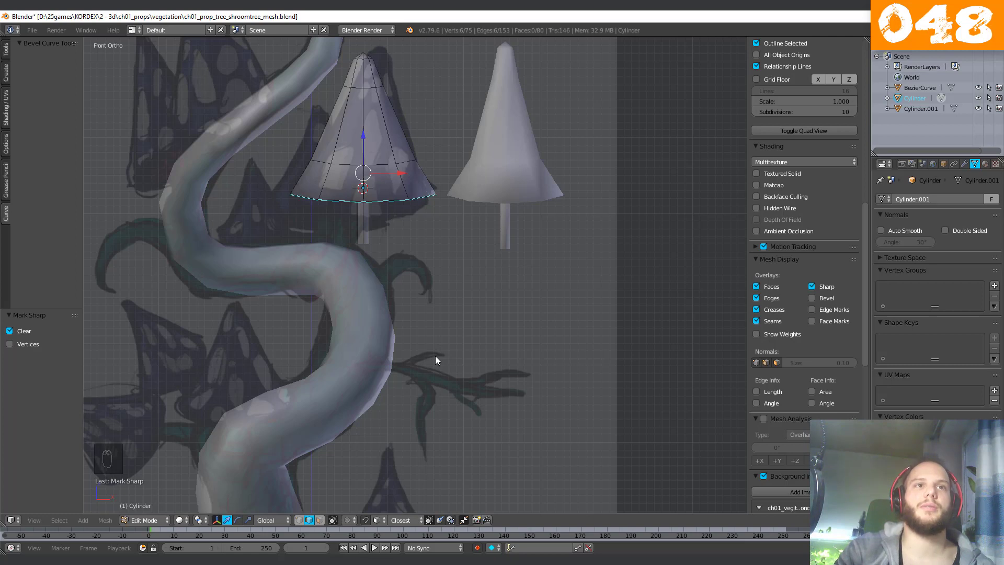
pyautogui.keyDown('shift'); pyautogui.scroll(-1, 435, 359); pyautogui.keyUp('shift')
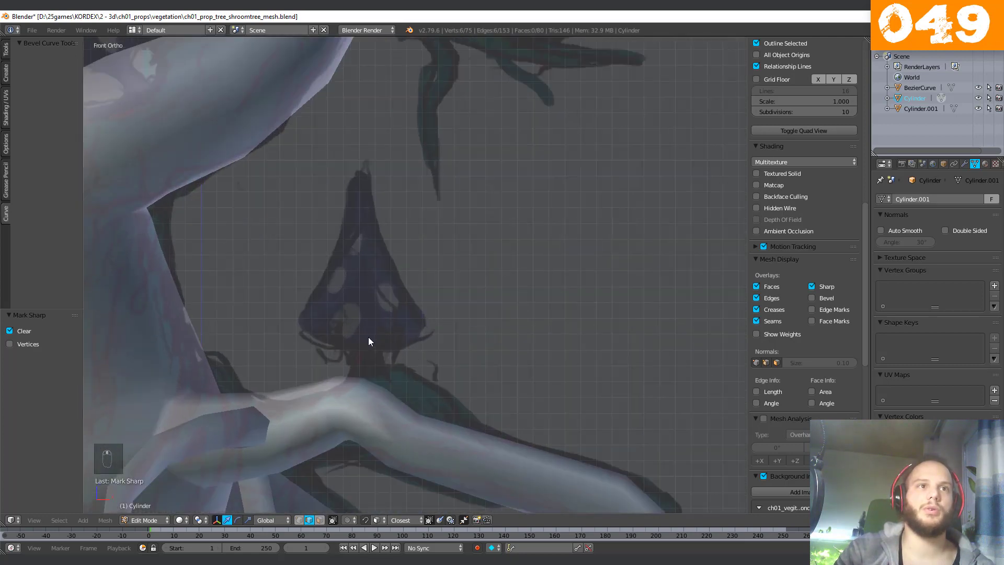
# Return to Object Mode, deselect everything, and add a new cylinder at the small concept art mushroom above the root.
pyautogui.hotkey('shift', 'a')
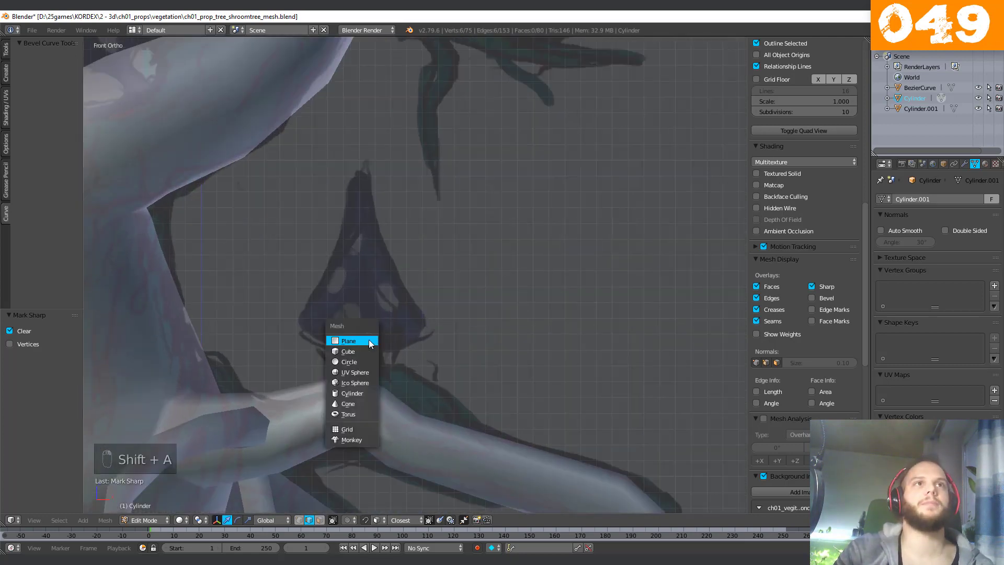
pyautogui.scroll(-6, 491, 162)
pyautogui.press('Tab')
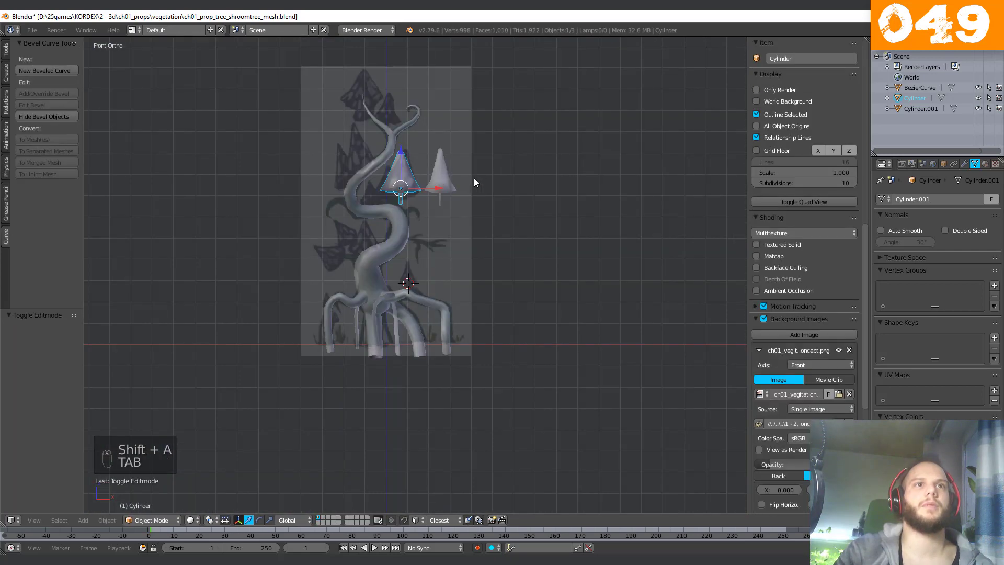
pyautogui.press('a')
pyautogui.press('a')
pyautogui.scroll(5, 419, 359)
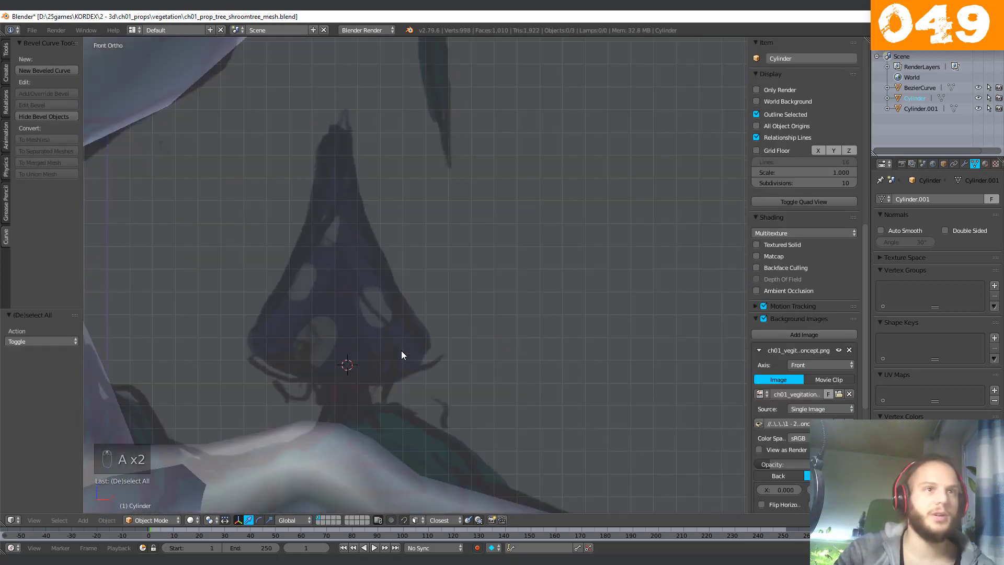
pyautogui.hotkey('shift', 'a')
pyautogui.moveTo(401, 350)
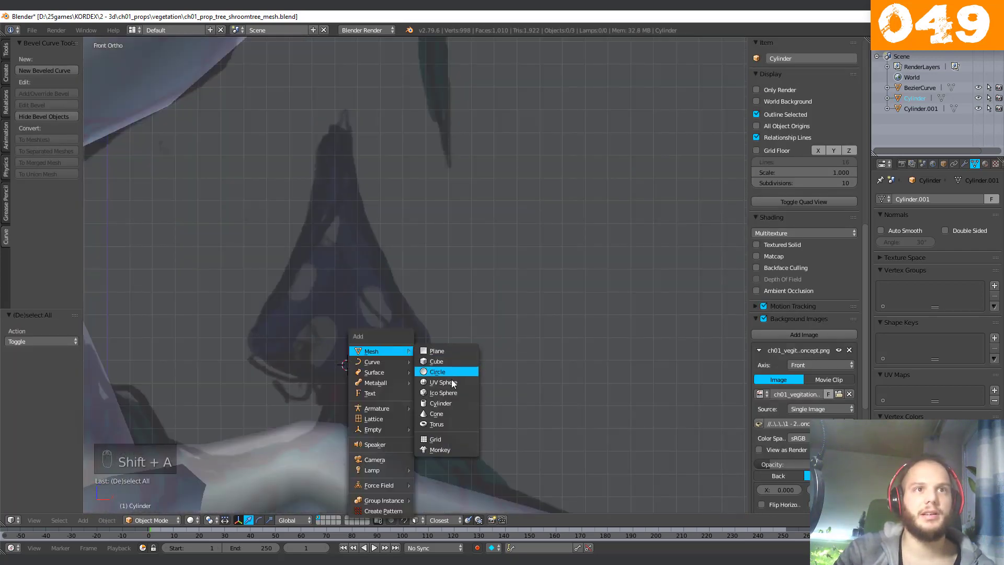
pyautogui.click(444, 405)
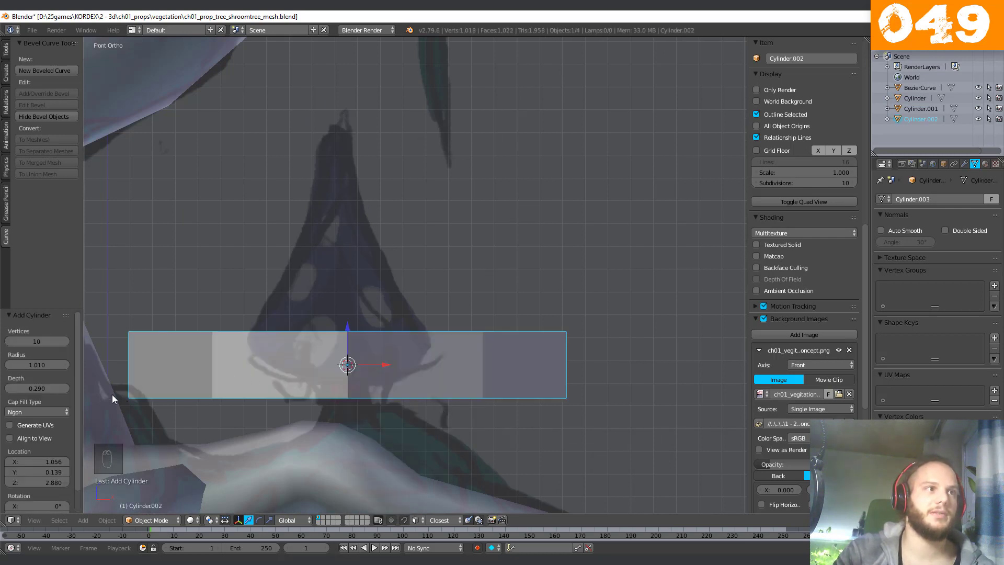
# Set the new cylinder's radius to 0.460 and its vertex count to 7.
pyautogui.moveTo(60, 365); pyautogui.dragTo(5, 364)
pyautogui.moveTo(999, 382); pyautogui.dragTo(49, 368)
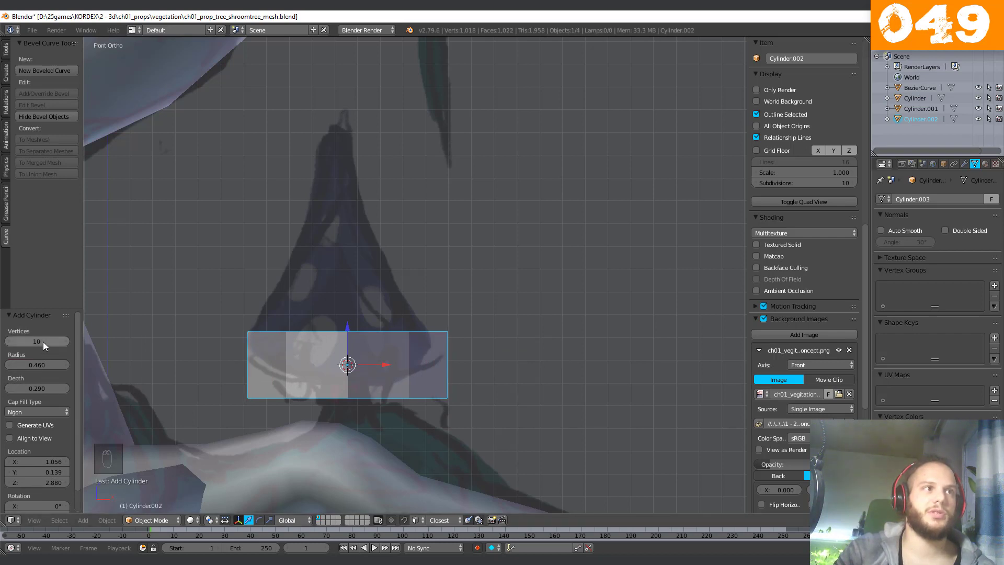
pyautogui.click(9, 341)
pyautogui.click(8, 341)
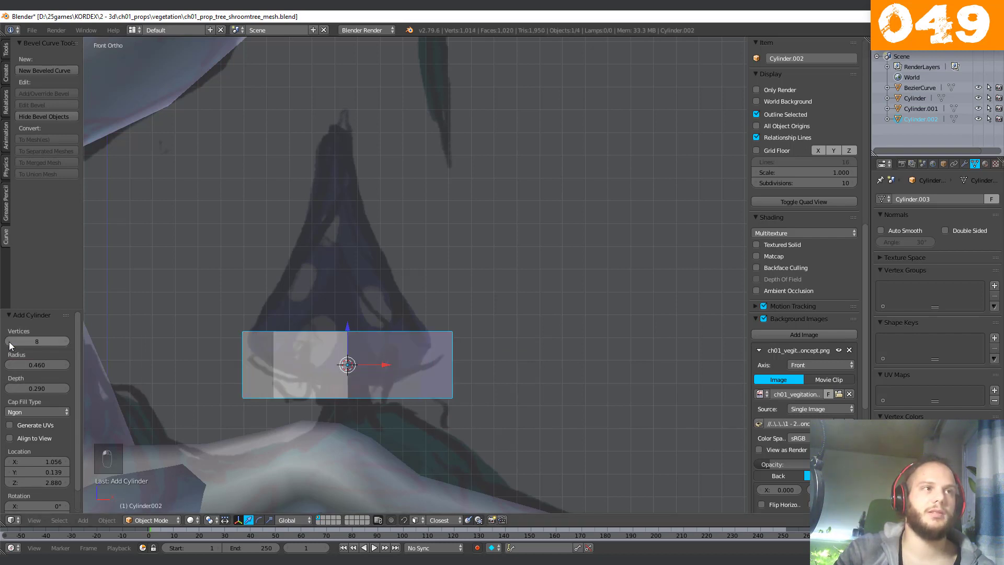
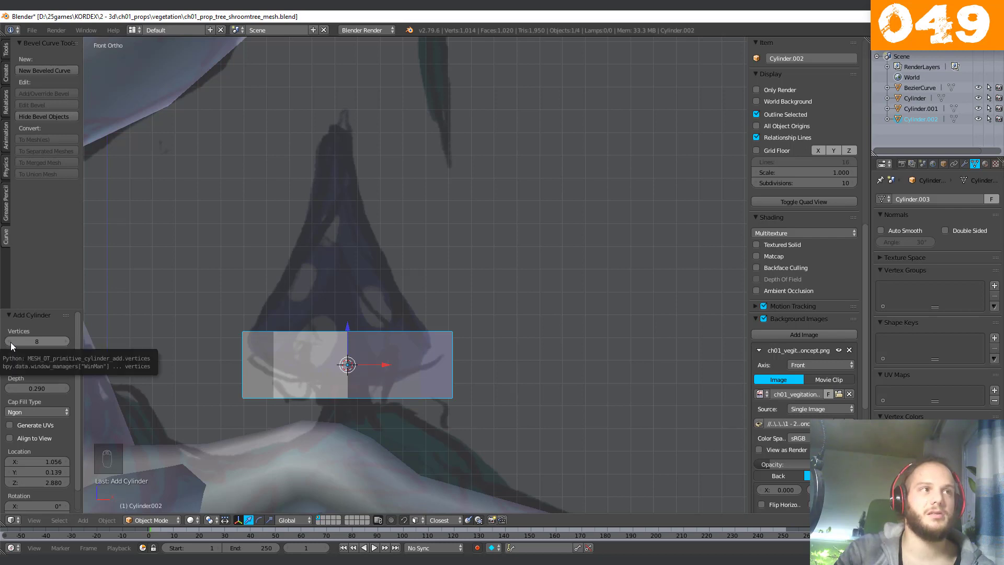
pyautogui.click(11, 342)
pyautogui.click(11, 342)
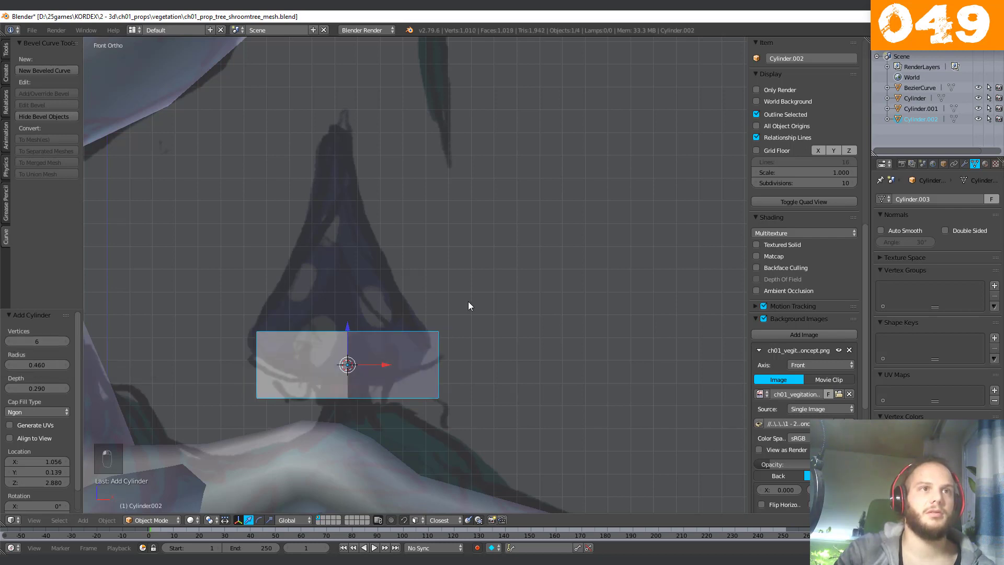
pyautogui.moveTo(468, 301); pyautogui.dragTo(432, 340, button='middle')
pyautogui.click(69, 341)
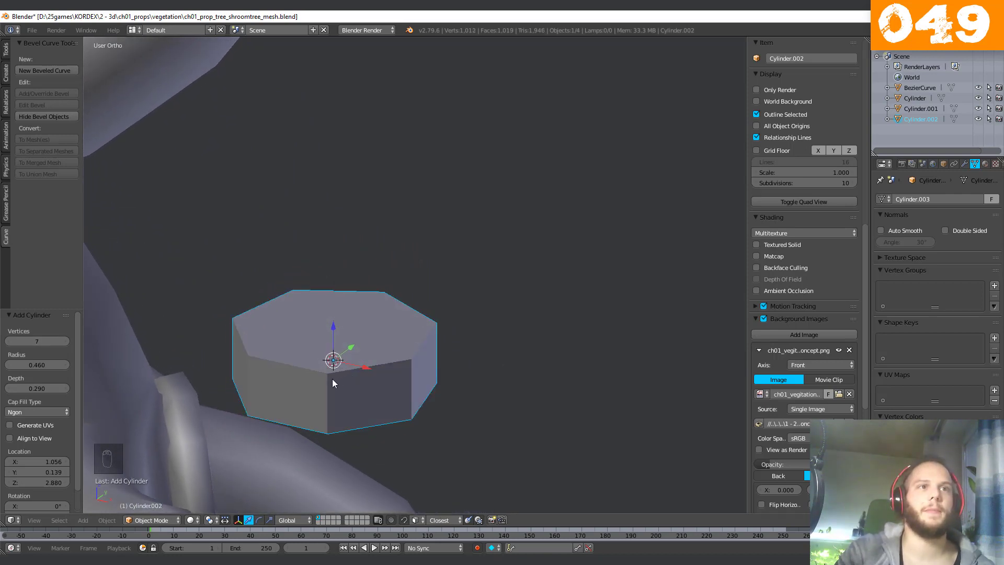
# Enter Edit Mode with face selection on the new cylinder and delete its side faces and top face.
pyautogui.moveTo(331, 378)
pyautogui.mouseDown(button='middle')
pyautogui.moveTo(299, 338)
pyautogui.moveTo(328, 365)
pyautogui.mouseUp(button='middle')
pyautogui.scroll(2, 322, 364)
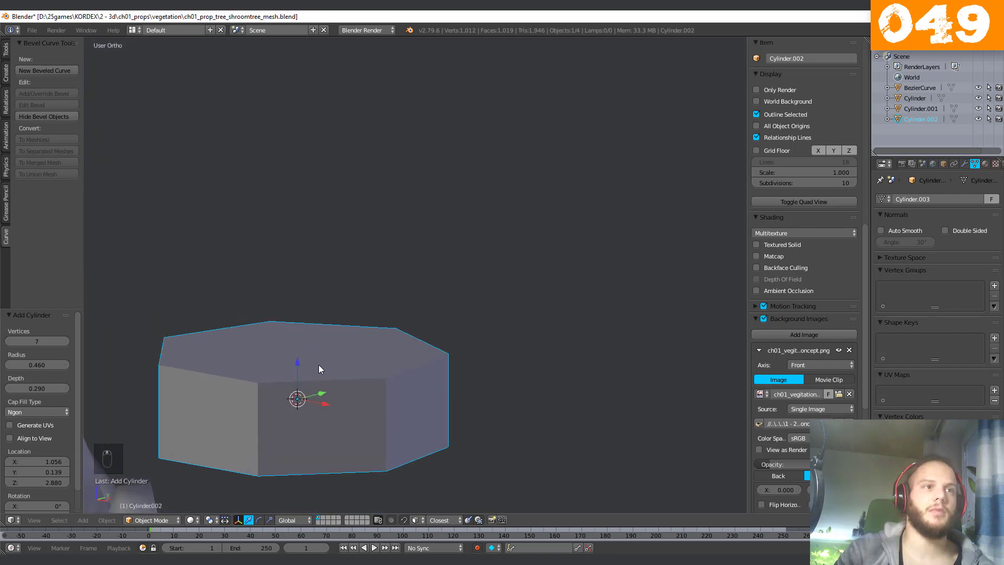
pyautogui.press('Tab')
pyautogui.hotkey('ctrl', 'Tab')
pyautogui.click(253, 430)
pyautogui.keyDown('alt'); pyautogui.rightClick(270, 392); pyautogui.keyUp('alt')
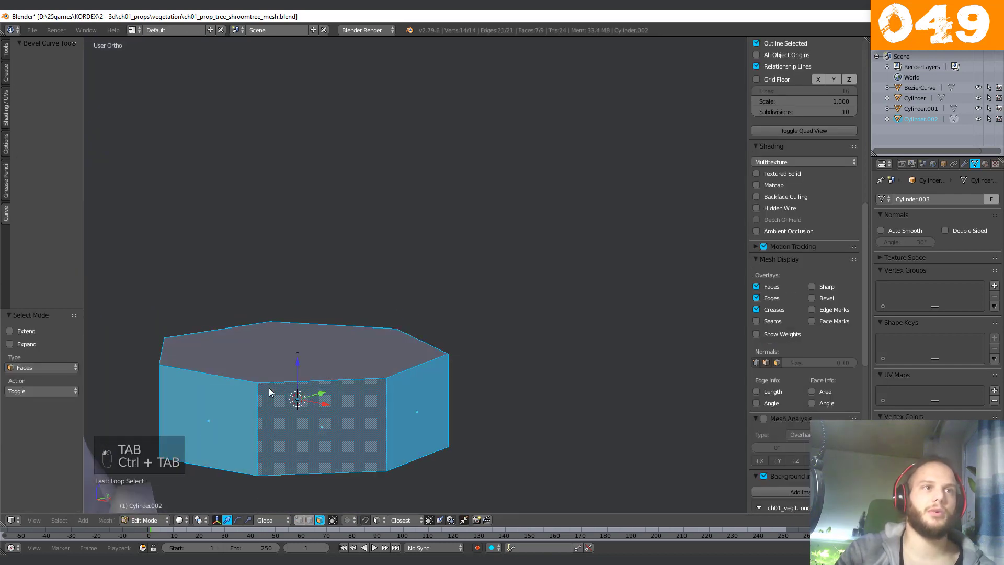
pyautogui.keyDown('shift'); pyautogui.rightClick(244, 351); pyautogui.keyUp('shift')
pyautogui.press('x')
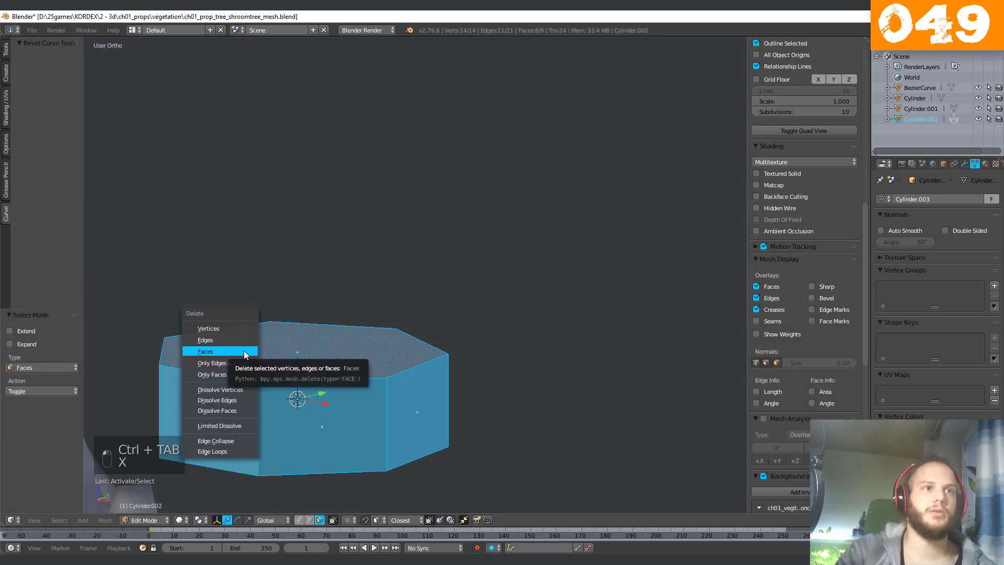
pyautogui.click(244, 352)
# Switch to vertex selection and split the seven-sided base face with two edges connecting opposite corner vertices.
pyautogui.moveTo(268, 406); pyautogui.dragTo(288, 447, button='middle')
pyautogui.scroll(2, 288, 448)
pyautogui.hotkey('ctrl', 'Tab')
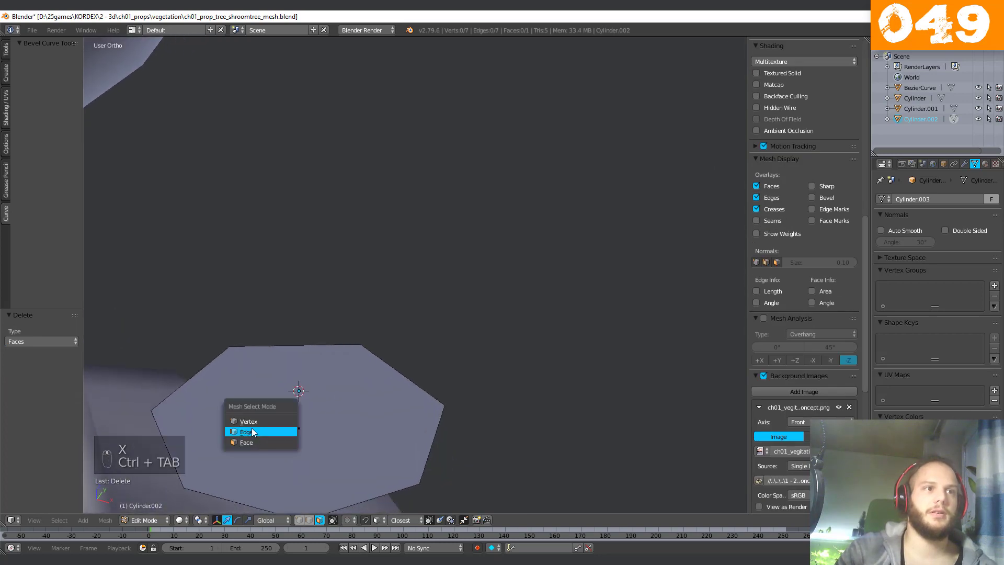
pyautogui.click(249, 421)
pyautogui.rightClick(361, 344)
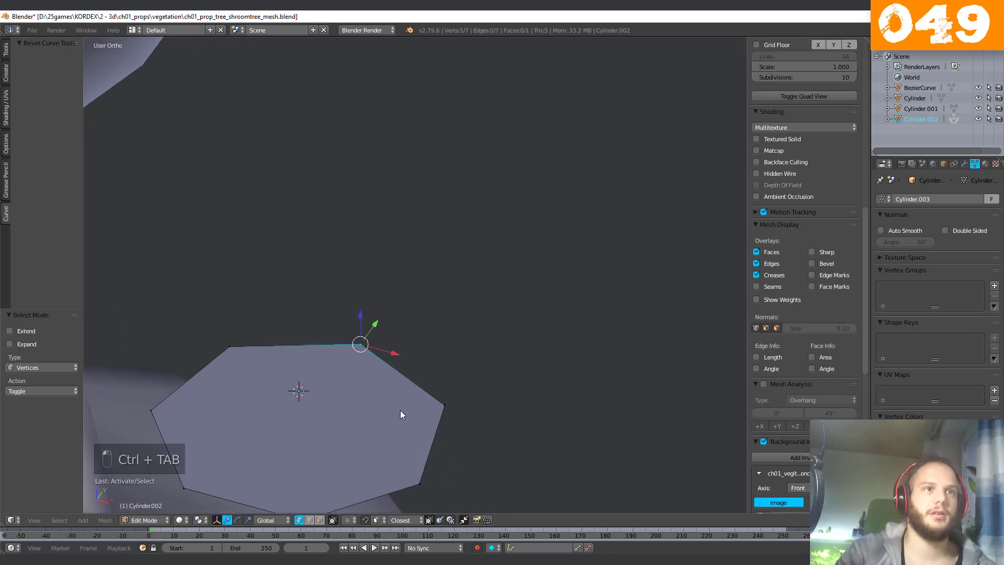
pyautogui.keyDown('shift'); pyautogui.moveTo(221, 473); pyautogui.dragTo(231, 373, button='middle'); pyautogui.keyUp('shift')
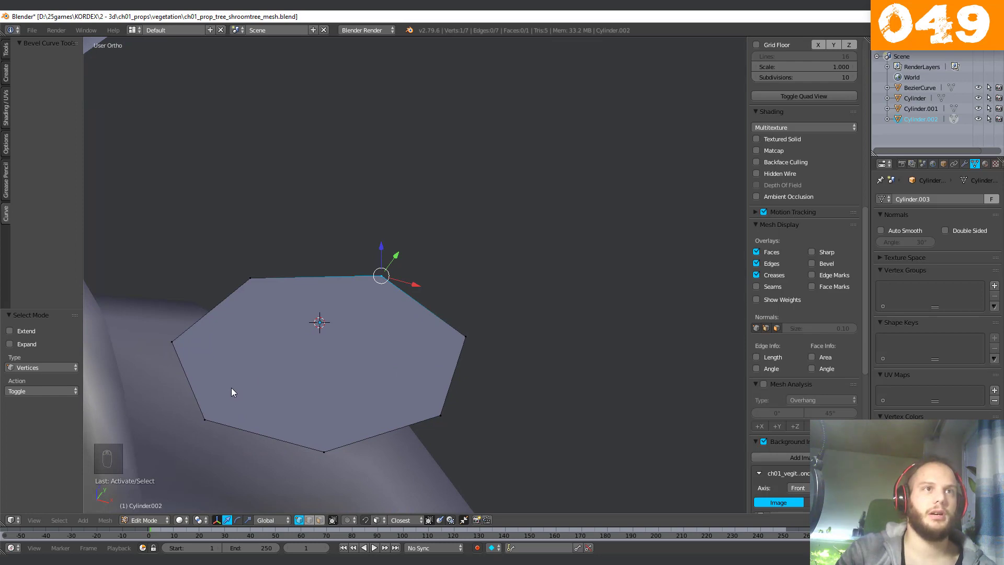
pyautogui.rightClick(442, 410)
pyautogui.keyDown('shift'); pyautogui.rightClick(175, 351); pyautogui.keyUp('shift')
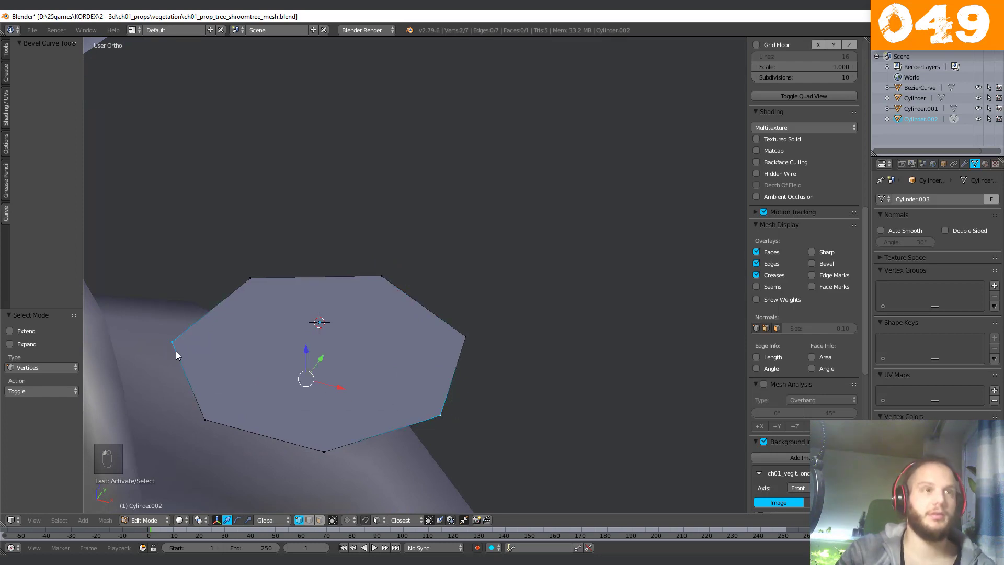
pyautogui.press('j')
pyautogui.rightClick(452, 335)
pyautogui.keyDown('shift'); pyautogui.rightClick(262, 288); pyautogui.keyUp('shift')
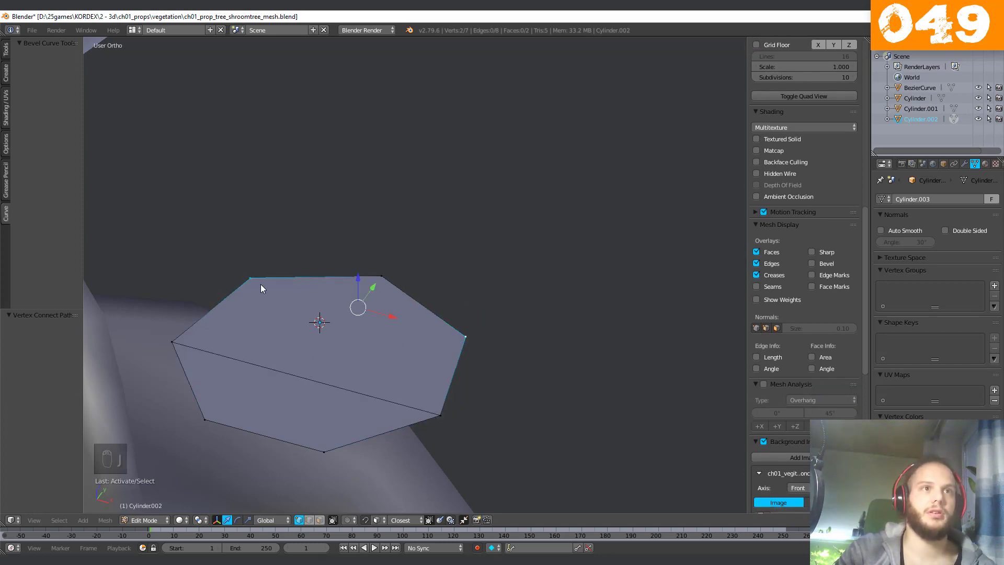
pyautogui.press('j')
# Connect the remaining corner pairs of the base with two more edges, dividing it fully into triangles.
pyautogui.moveTo(353, 341); pyautogui.dragTo(281, 340, button='middle')
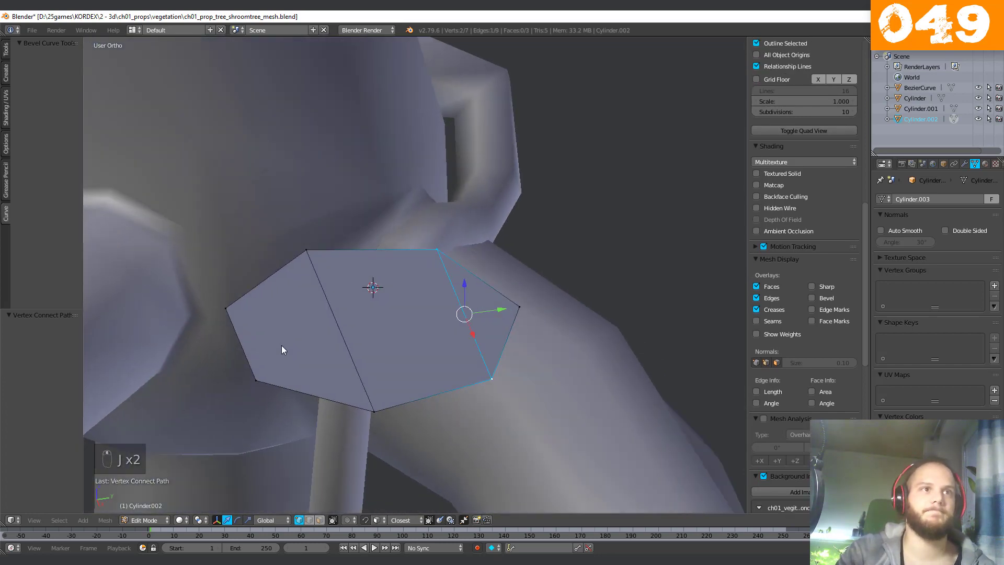
pyautogui.rightClick(255, 380)
pyautogui.keyDown('shift'); pyautogui.rightClick(306, 251); pyautogui.keyUp('shift')
pyautogui.press('j')
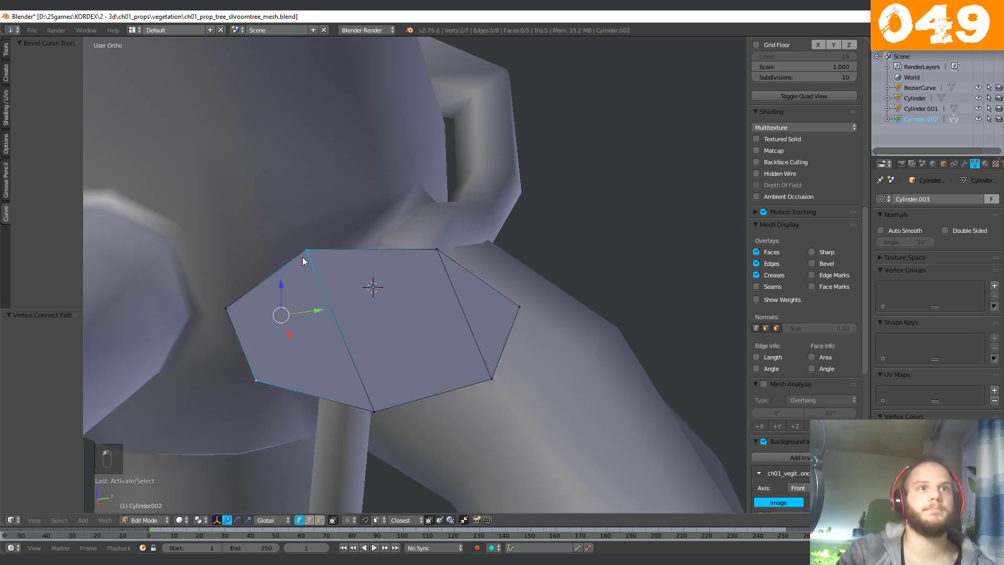
pyautogui.moveTo(306, 257); pyautogui.dragTo(316, 359, button='middle')
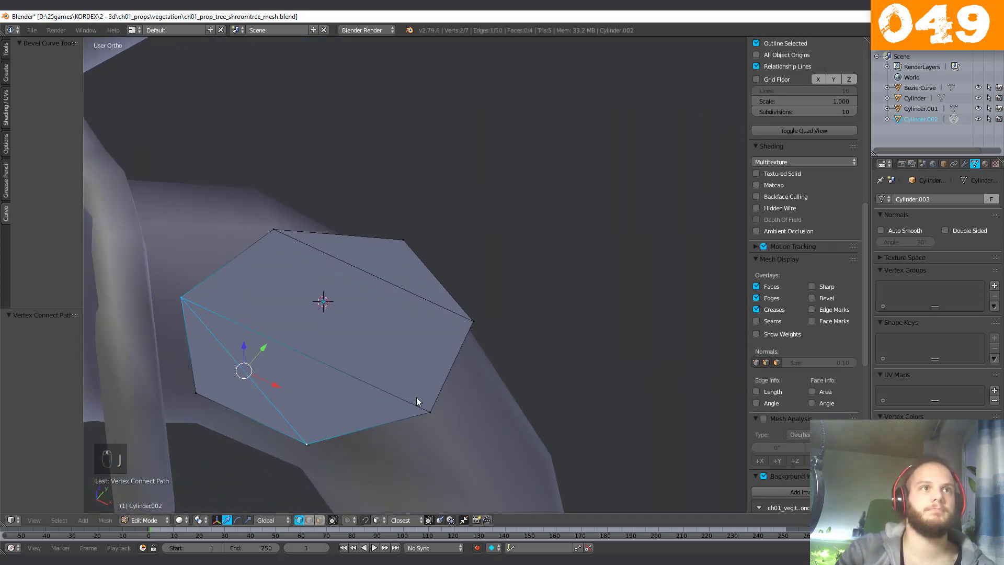
pyautogui.rightClick(425, 408)
pyautogui.keyDown('shift'); pyautogui.rightClick(277, 230); pyautogui.keyUp('shift')
pyautogui.press('j')
pyautogui.moveTo(280, 231); pyautogui.dragTo(336, 337, button='middle')
pyautogui.scroll(3, 337, 345)
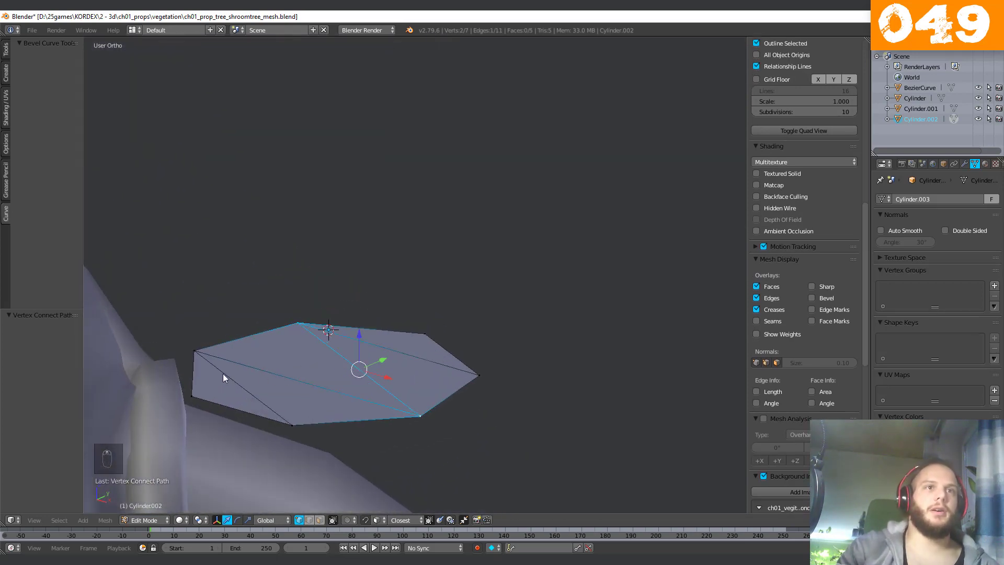
# Select three rim vertices of the base and raise them 0.018 along Z.
pyautogui.rightClick(191, 395)
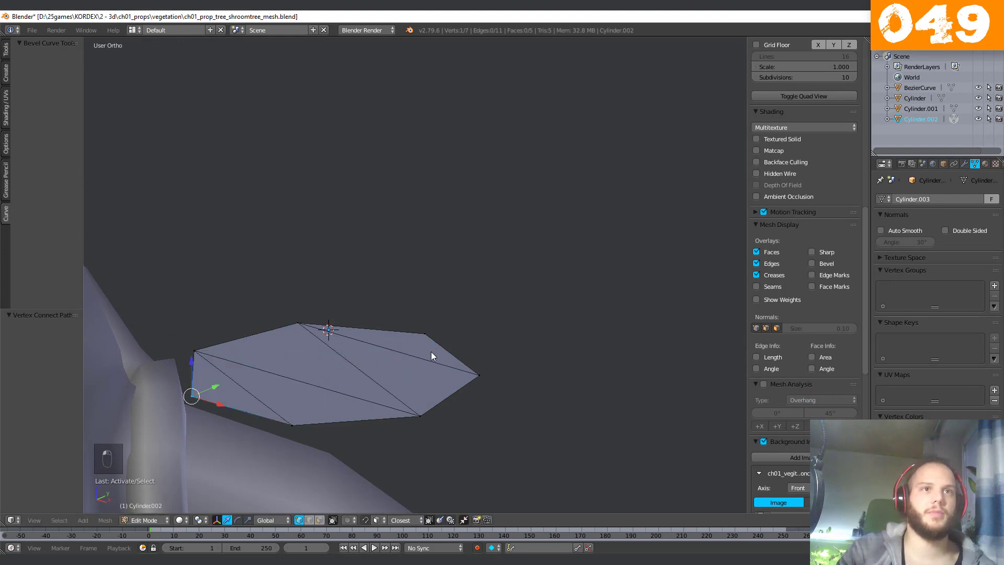
pyautogui.keyDown('shift'); pyautogui.rightClick(424, 333); pyautogui.keyUp('shift')
pyautogui.keyDown('shift'); pyautogui.rightClick(479, 375); pyautogui.keyUp('shift')
pyautogui.moveTo(426, 363); pyautogui.dragTo(293, 366, button='middle')
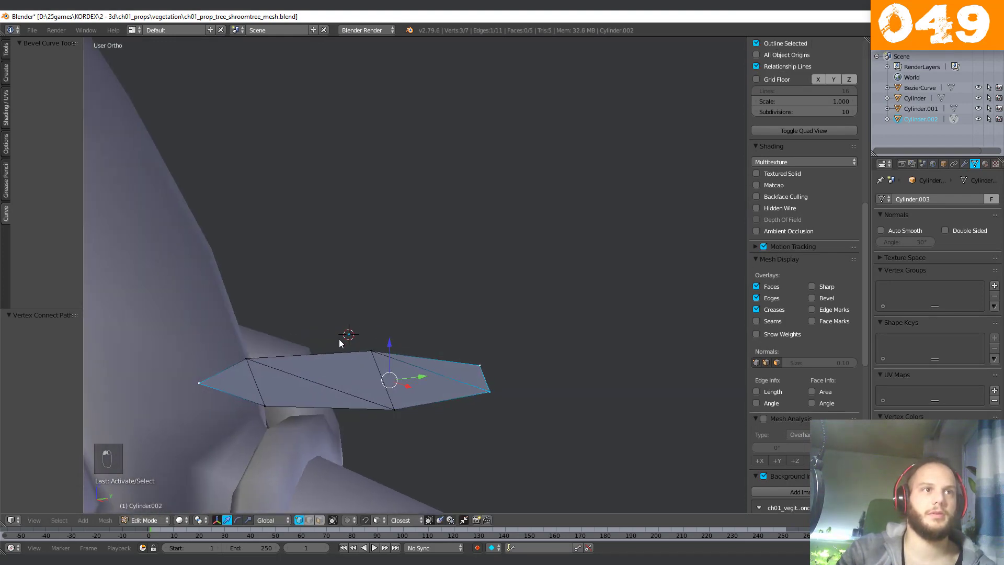
pyautogui.keyDown('shift'); pyautogui.rightClick(264, 405); pyautogui.keyUp('shift')
pyautogui.keyDown('shift'); pyautogui.rightClick(212, 373); pyautogui.keyUp('shift')
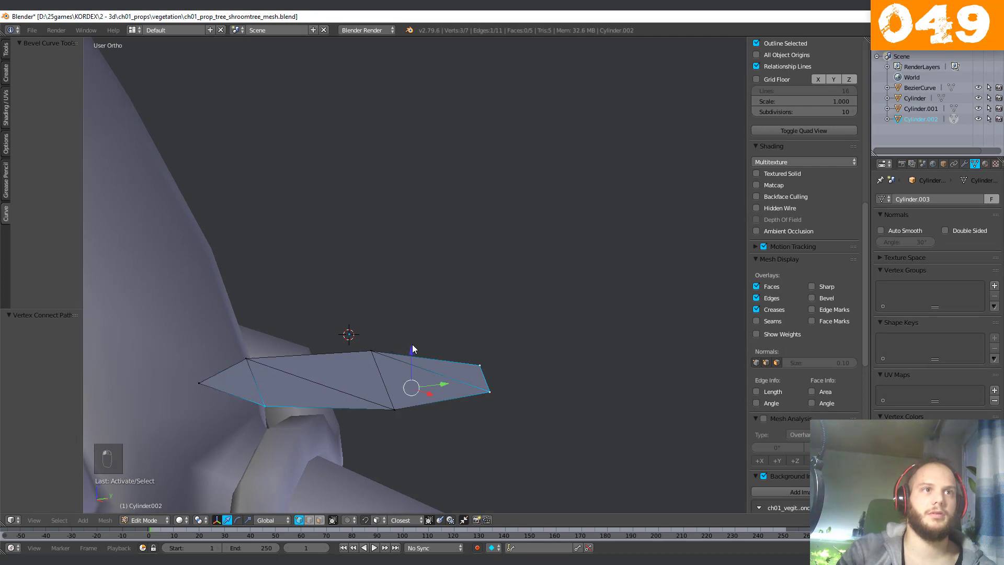
pyautogui.moveTo(413, 348); pyautogui.dragTo(413, 338)
# Raise the rim vertex nearest the trunk 0.024 along Z and lift its neighbour slightly as well.
pyautogui.rightClick(203, 379)
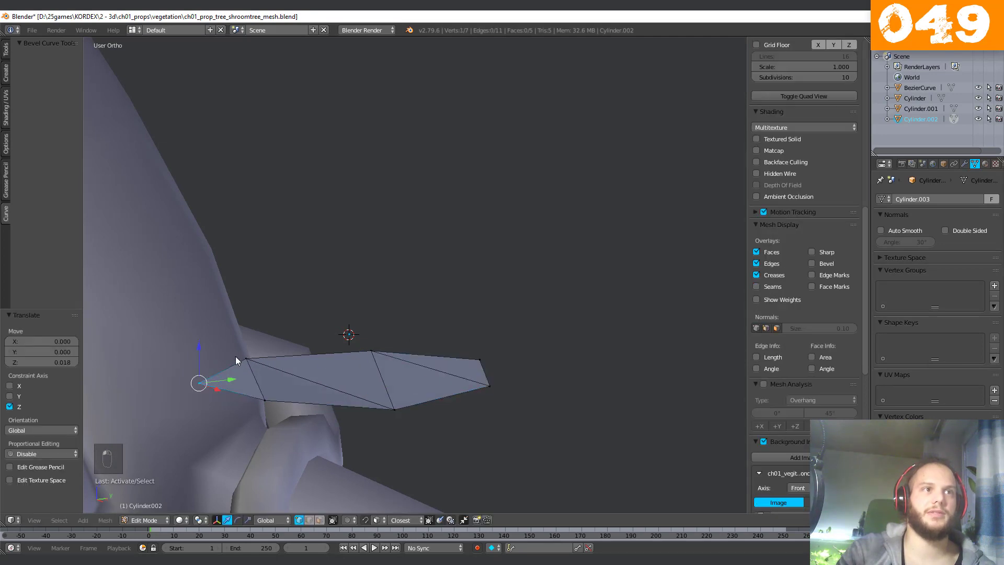
pyautogui.moveTo(199, 353); pyautogui.dragTo(248, 319)
pyautogui.rightClick(249, 360)
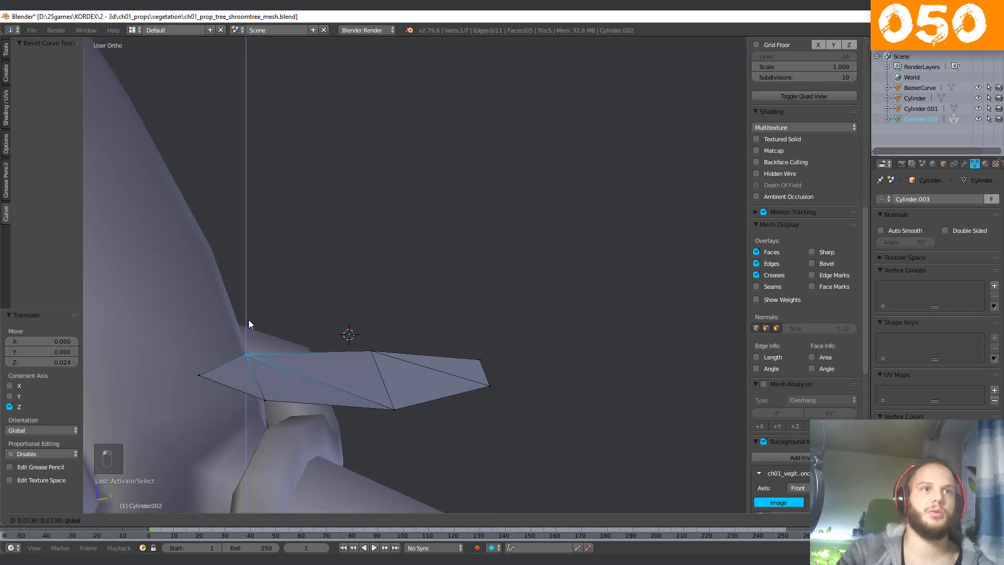
pyautogui.moveTo(250, 318); pyautogui.dragTo(483, 345, button='middle')
# Raise the two neighbouring rim vertices farthest from the trunk 0.026 along Z.
pyautogui.rightClick(475, 375)
pyautogui.keyDown('shift'); pyautogui.rightClick(460, 346); pyautogui.keyUp('shift')
pyautogui.moveTo(483, 345); pyautogui.dragTo(484, 337)
pyautogui.moveTo(484, 336); pyautogui.dragTo(453, 342, button='middle')
# Select the base's whole outer edge loop and move it about -0.031 in X and 0.096 in Z to the cap's lower edge in the concept art.
pyautogui.hotkey('ctrl', 'Tab')
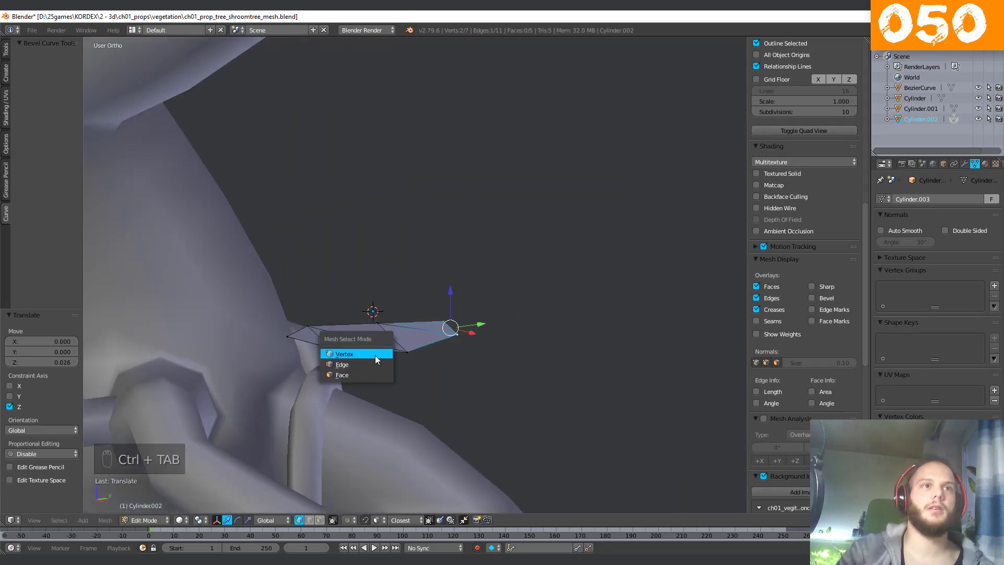
pyautogui.click(356, 364)
pyautogui.moveTo(306, 346); pyautogui.dragTo(458, 309, button='middle')
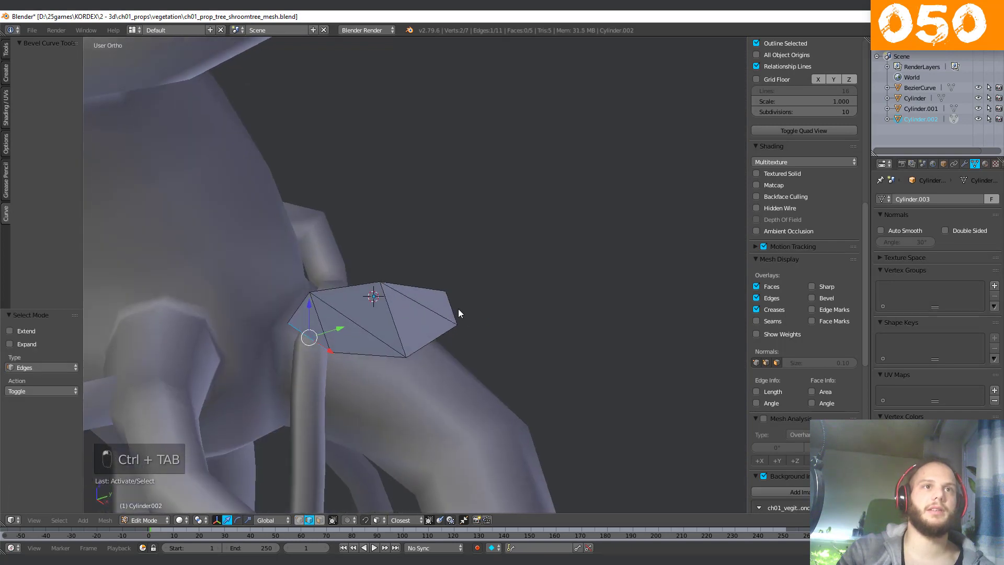
pyautogui.keyDown('ctrl'); pyautogui.rightClick(346, 287); pyautogui.keyUp('ctrl')
pyautogui.keyDown('ctrl'); pyautogui.rightClick(297, 309); pyautogui.keyUp('ctrl')
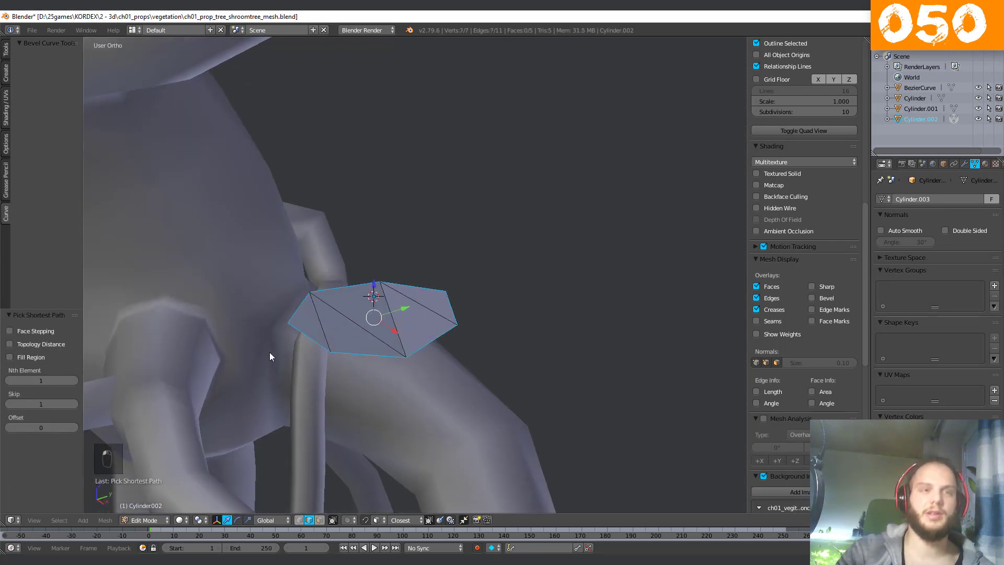
pyautogui.press('KP_1')
pyautogui.scroll(2, 269, 355)
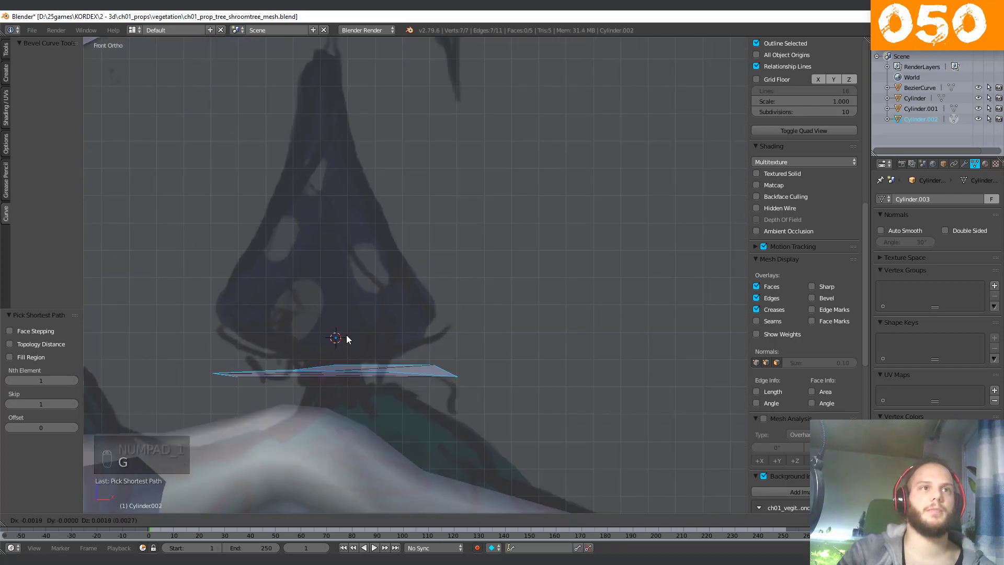
pyautogui.press('g')
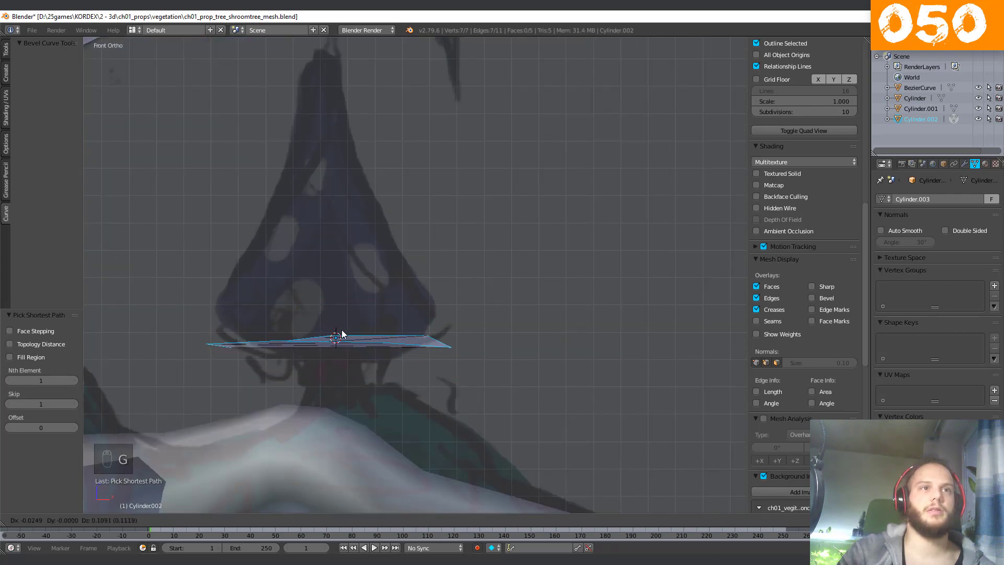
pyautogui.click(343, 336)
pyautogui.press('e')
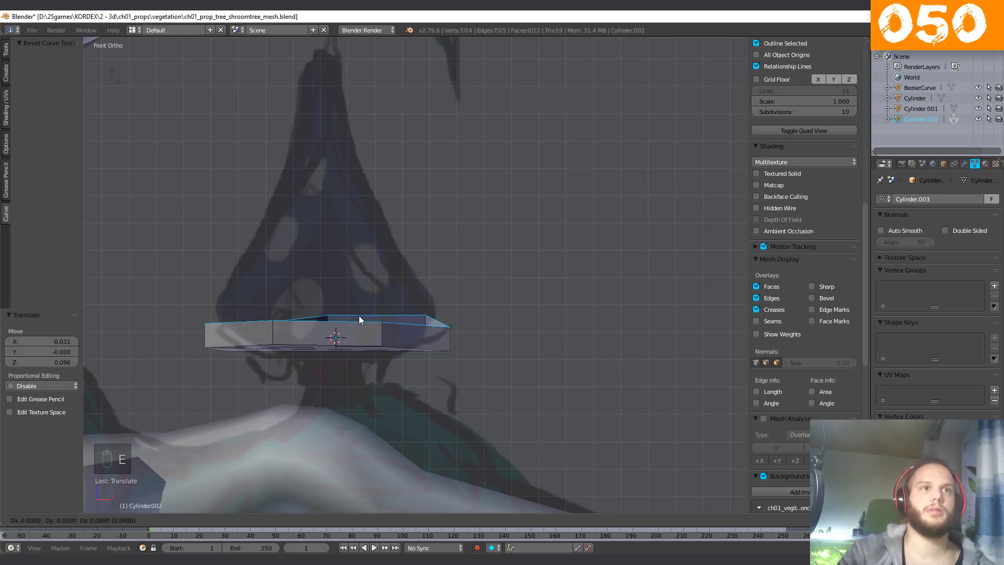
pyautogui.click(359, 321)
pyautogui.hotkey('ctrl', 'z')
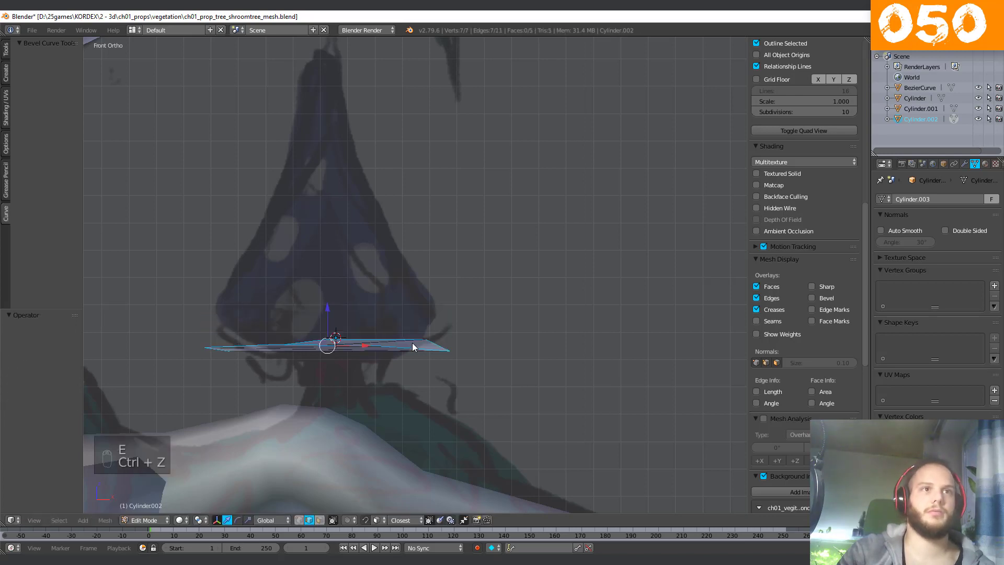
# Extrude the rim loop 0.172 upward and scale the new loop to about 0.79.
pyautogui.press('e')
pyautogui.click(371, 327)
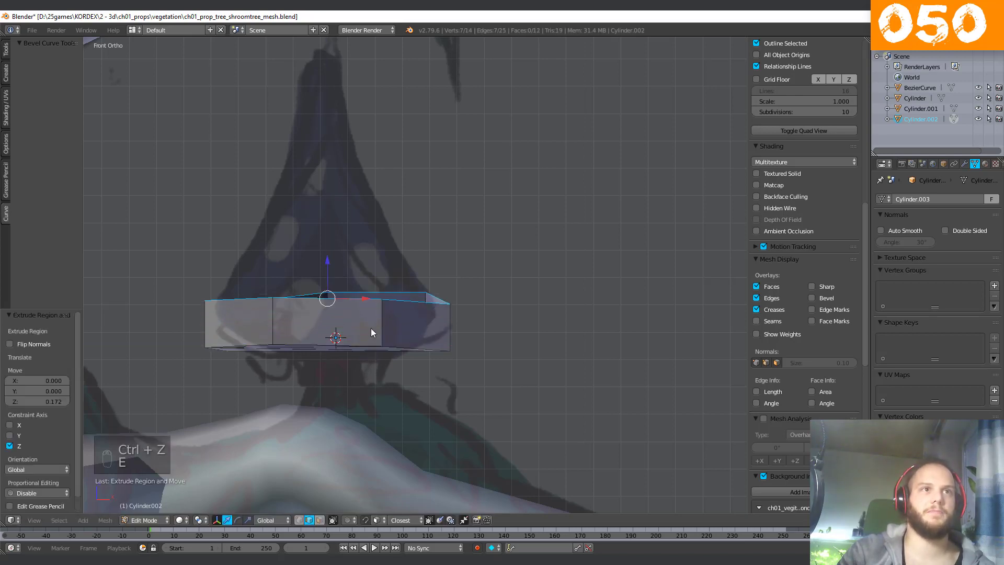
pyautogui.press('s')
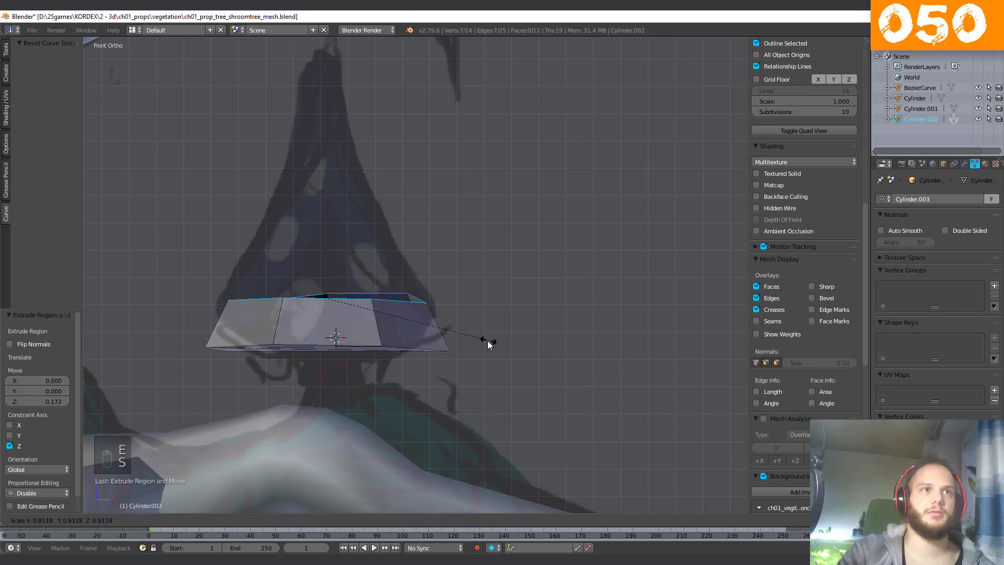
pyautogui.click(484, 344)
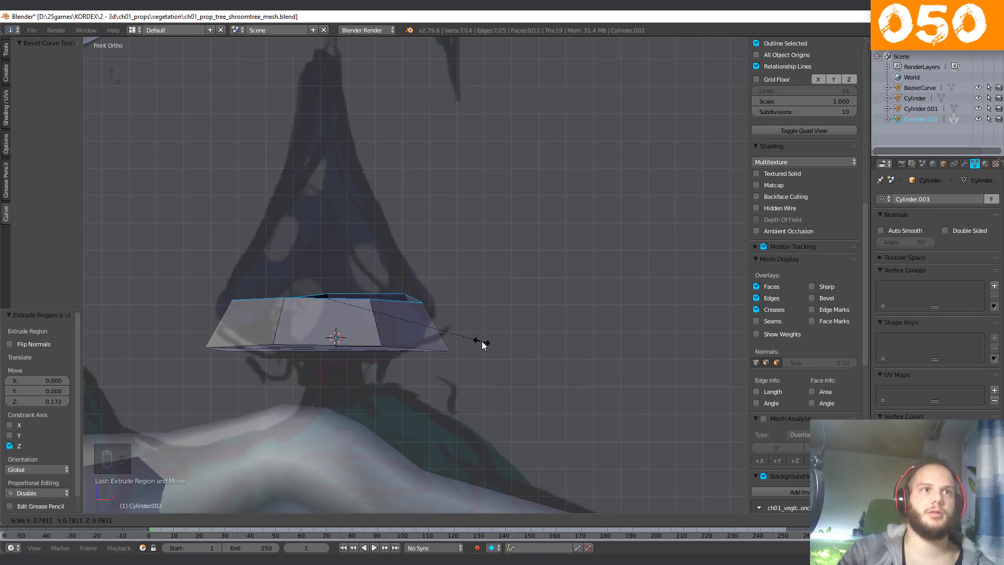
# Raise the upper loop 0.088 along Z and scale it to 0.880 to follow the concept art cap.
pyautogui.press('g')
pyautogui.press('z')
pyautogui.click(483, 317)
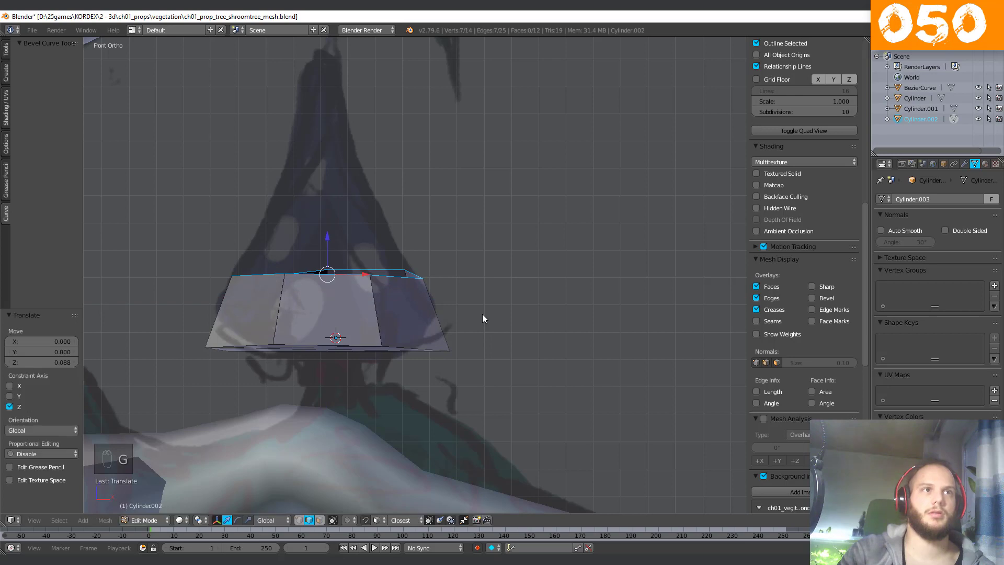
pyautogui.press('s')
pyautogui.click(486, 335)
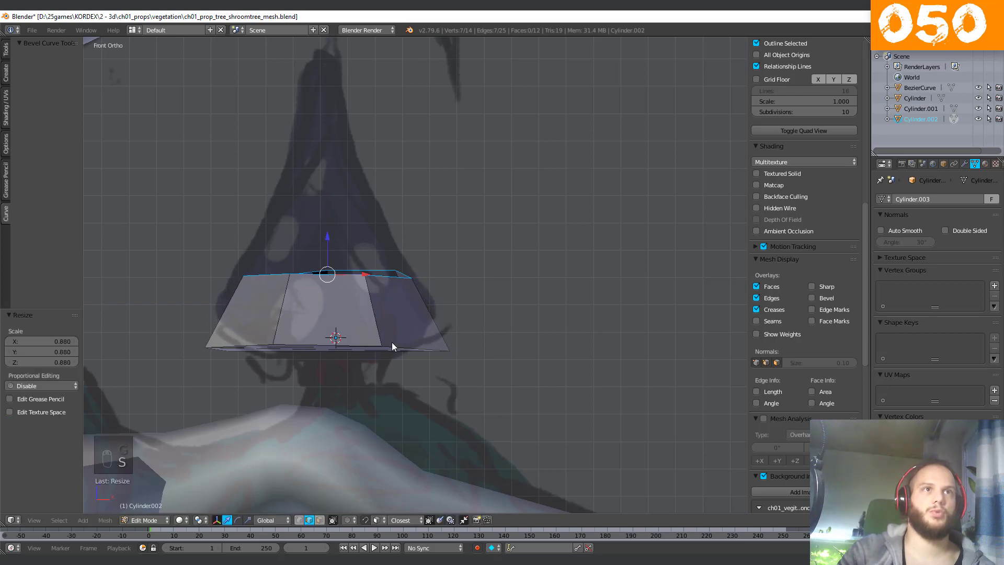
# Extrude the upper loop 0.658 upward and scale it to about 0.24 to form the tapered cone.
pyautogui.press('e')
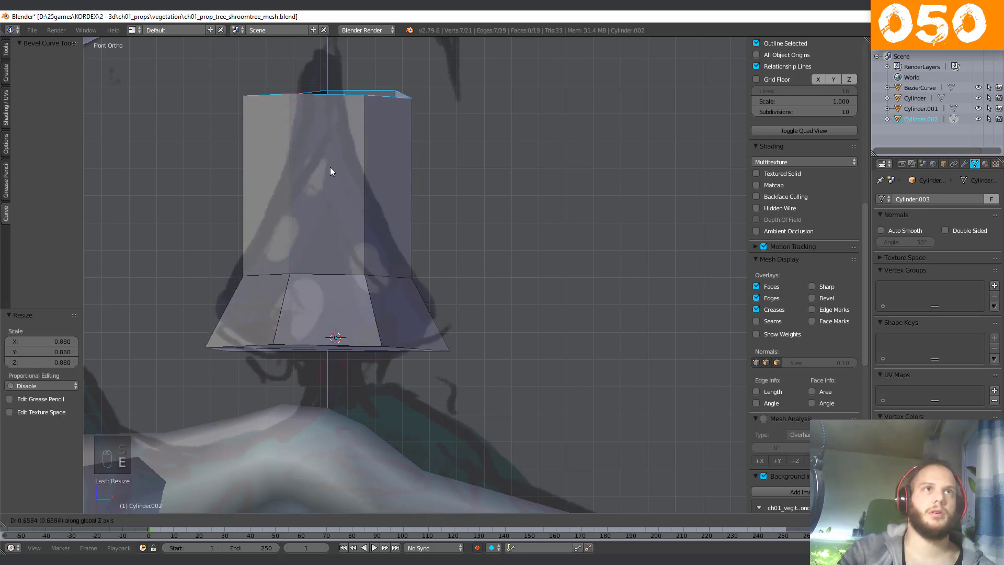
pyautogui.click(331, 167)
pyautogui.press('s')
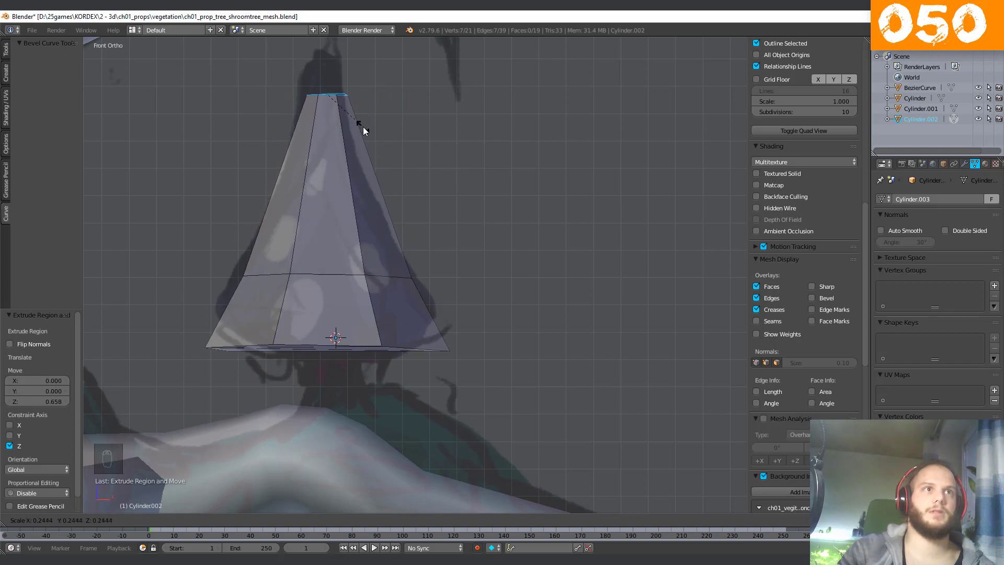
pyautogui.click(364, 127)
# Extrude the narrow top loop 0.078 upward and merge its vertices at the center to close the tip.
pyautogui.keyDown('shift'); pyautogui.moveTo(363, 127); pyautogui.dragTo(364, 241, button='middle'); pyautogui.keyUp('shift')
pyautogui.press('e')
pyautogui.click(361, 218)
pyautogui.press('w')
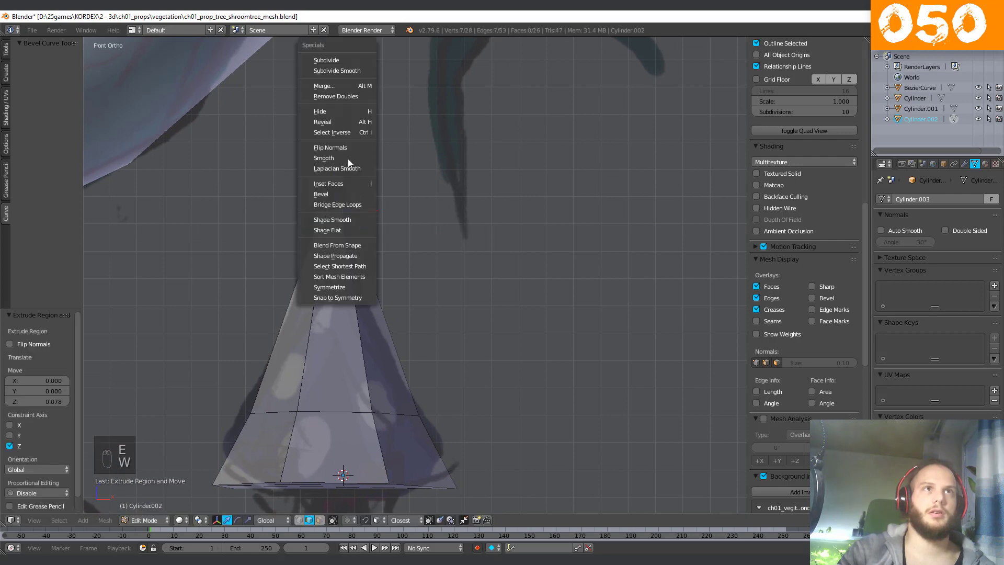
pyautogui.click(343, 87)
pyautogui.click(340, 85)
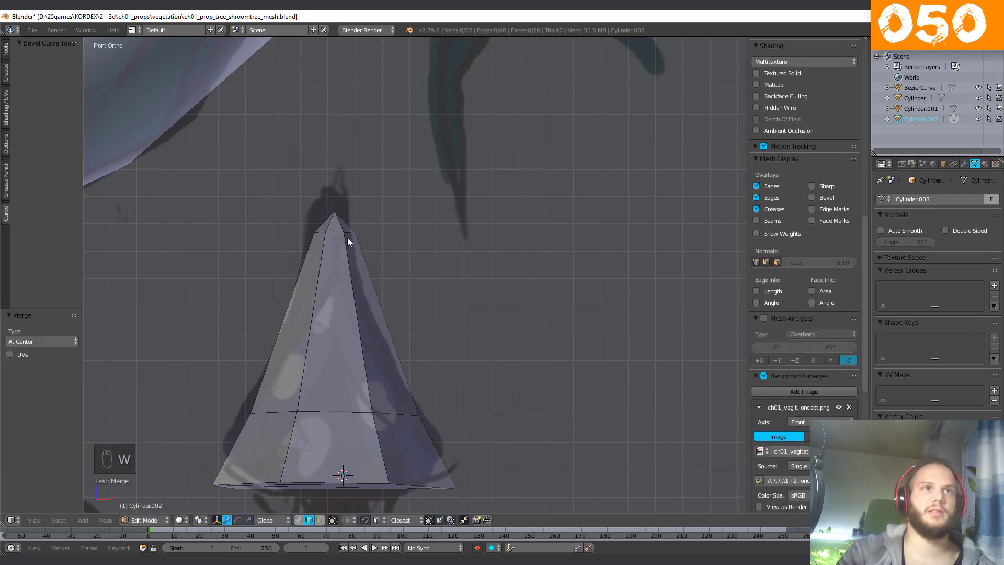
# Lower the tip vertex 0.041 along Z in vertex selection and return to Object Mode.
pyautogui.scroll(2, 346, 237)
pyautogui.hotkey('ctrl', 'Tab')
pyautogui.click(302, 208)
pyautogui.rightClick(298, 184)
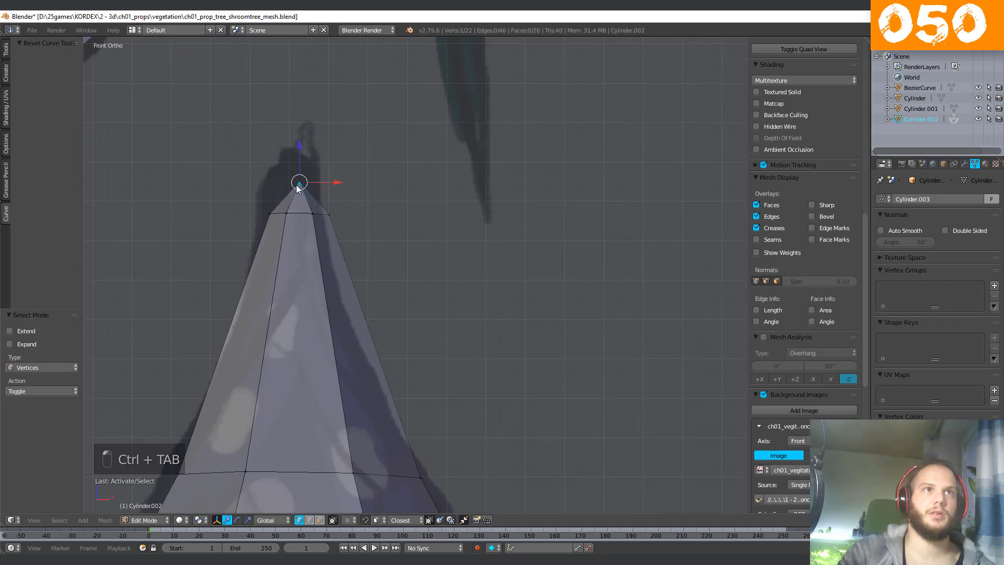
pyautogui.moveTo(299, 150); pyautogui.dragTo(300, 168)
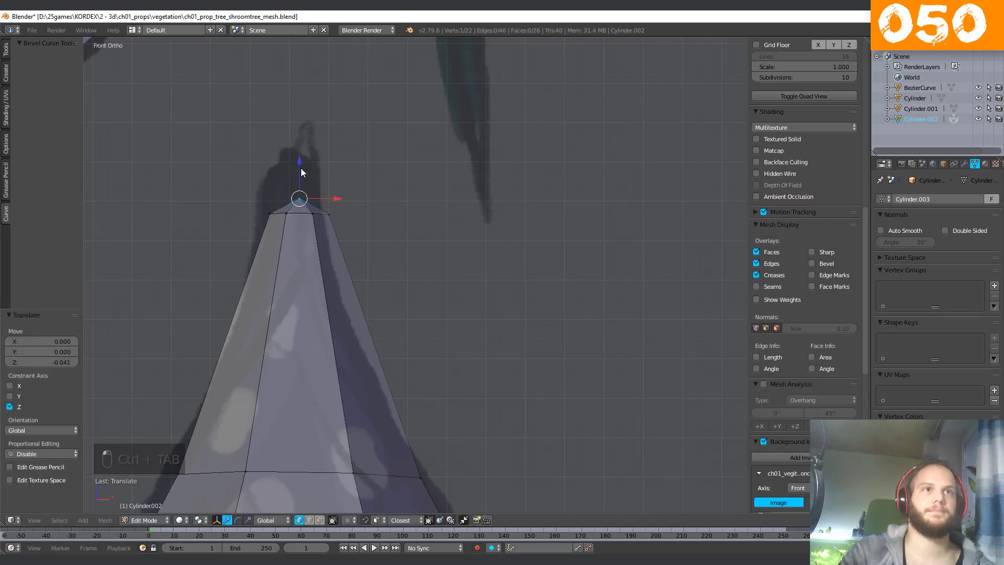
pyautogui.scroll(-4, 365, 245)
pyautogui.press('Tab')
# Inset all five underside faces of the small mushroom cap with a thickness of about 0.112.
pyautogui.moveTo(365, 244); pyautogui.dragTo(375, 246, button='middle')
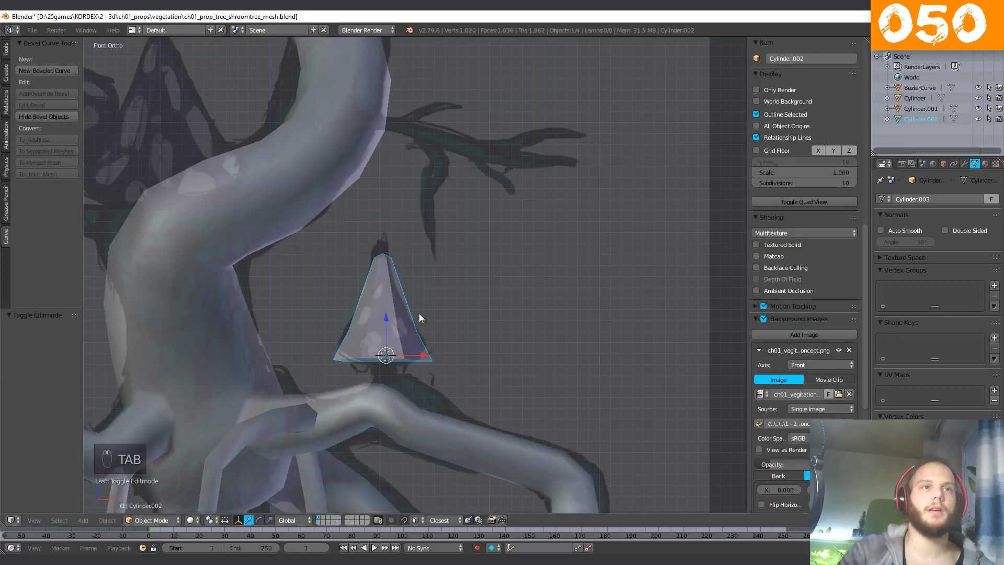
pyautogui.scroll(3, 356, 379)
pyautogui.moveTo(356, 384)
pyautogui.mouseDown(button='middle')
pyautogui.moveTo(246, 366)
pyautogui.moveTo(392, 444)
pyautogui.moveTo(365, 385)
pyautogui.moveTo(340, 383)
pyautogui.mouseUp(button='middle')
pyautogui.hotkey('ctrl', 'Tab')
pyautogui.hotkey('ctrl', 'Tab')
pyautogui.press('Tab')
pyautogui.press('Tab')
pyautogui.hotkey('ctrl', 'Tab')
pyautogui.hotkey('ctrl', 'Tab')
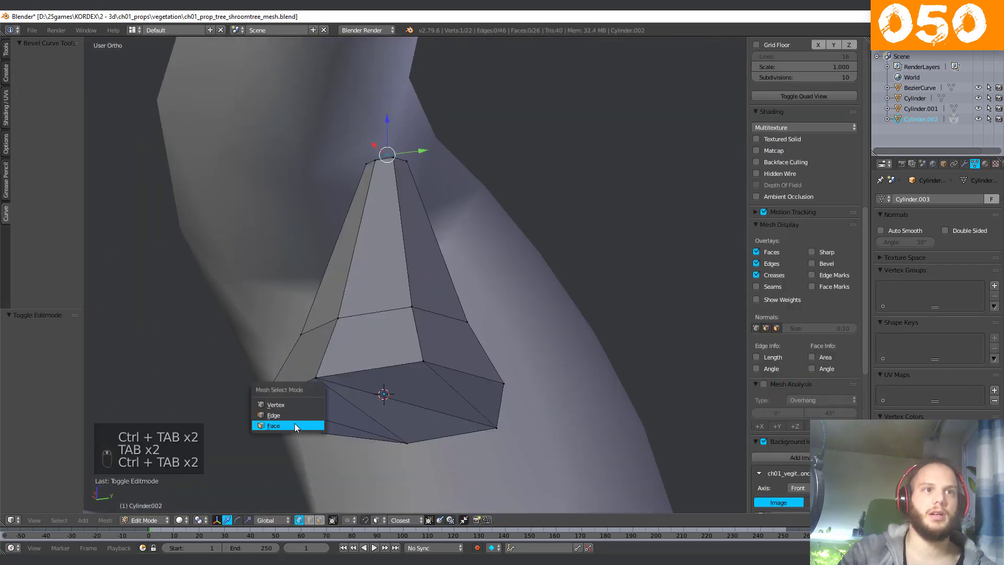
pyautogui.click(325, 426)
pyautogui.rightClick(325, 427)
pyautogui.keyDown('shift'); pyautogui.rightClick(334, 410); pyautogui.keyUp('shift')
pyautogui.keyDown('shift'); pyautogui.rightClick(413, 418); pyautogui.keyUp('shift')
pyautogui.keyDown('shift'); pyautogui.rightClick(418, 390); pyautogui.keyUp('shift')
pyautogui.keyDown('shift'); pyautogui.rightClick(471, 397); pyautogui.keyUp('shift')
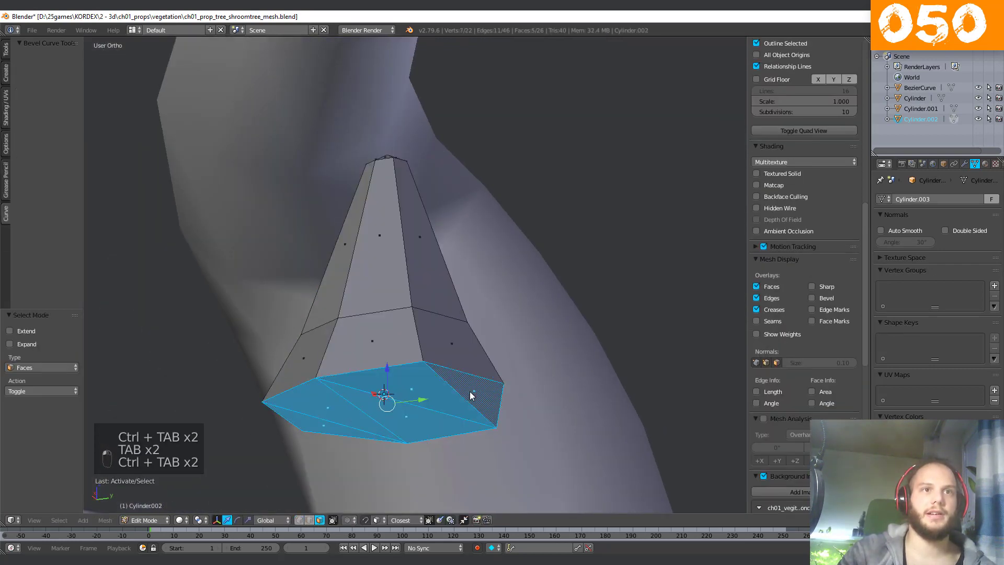
pyautogui.scroll(-2, 495, 426)
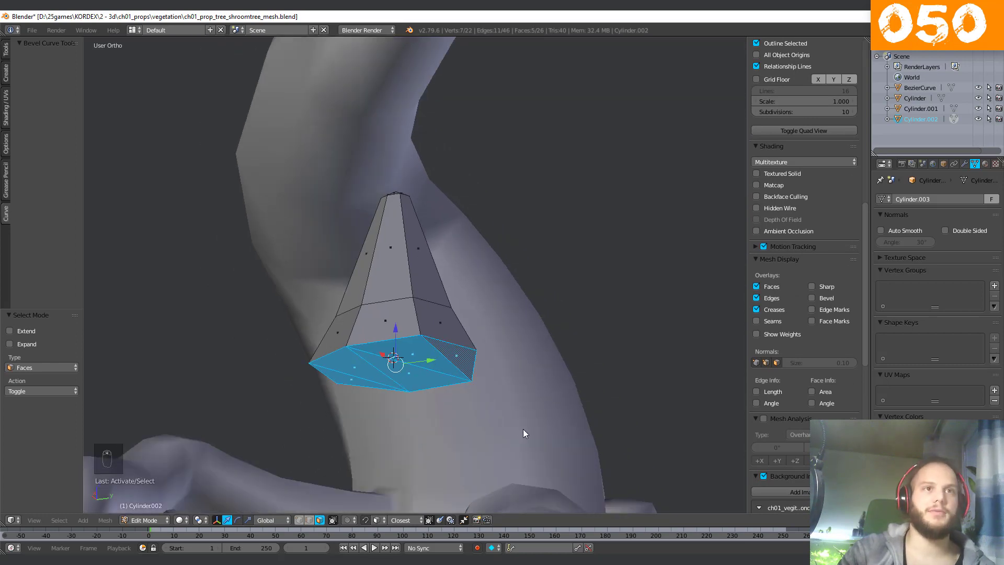
pyautogui.press('i')
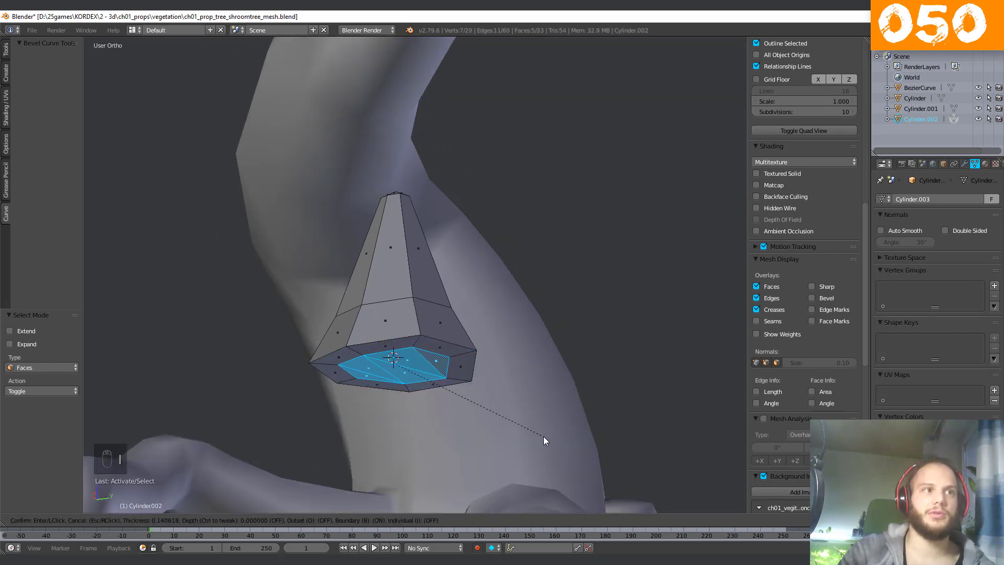
pyautogui.click(547, 441)
# Raise the inset underside faces 0.087 along Z, then shrink them to 0.400 and again to 0.681.
pyautogui.moveTo(420, 410); pyautogui.dragTo(410, 340, button='middle')
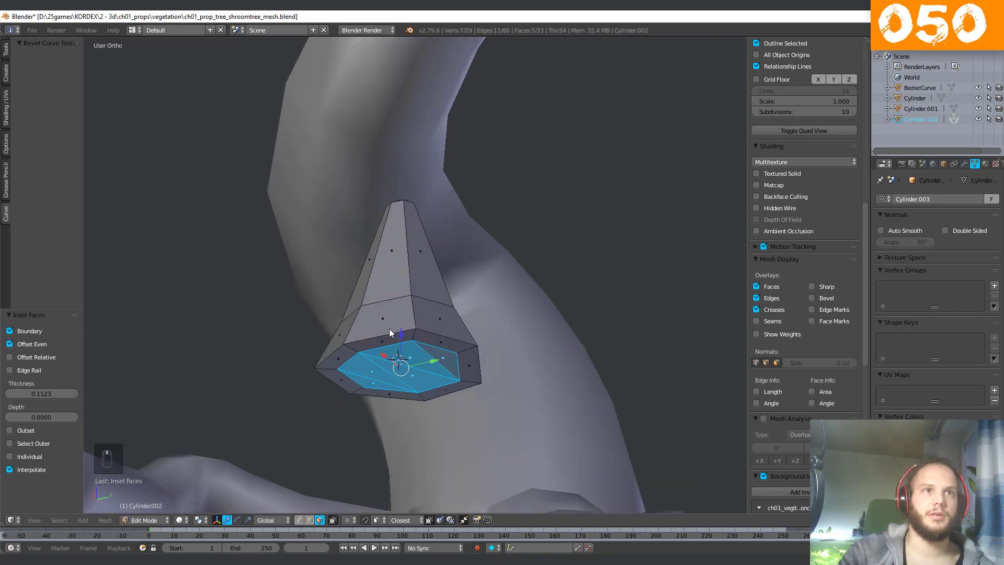
pyautogui.press('g')
pyautogui.press('z')
pyautogui.click(402, 323)
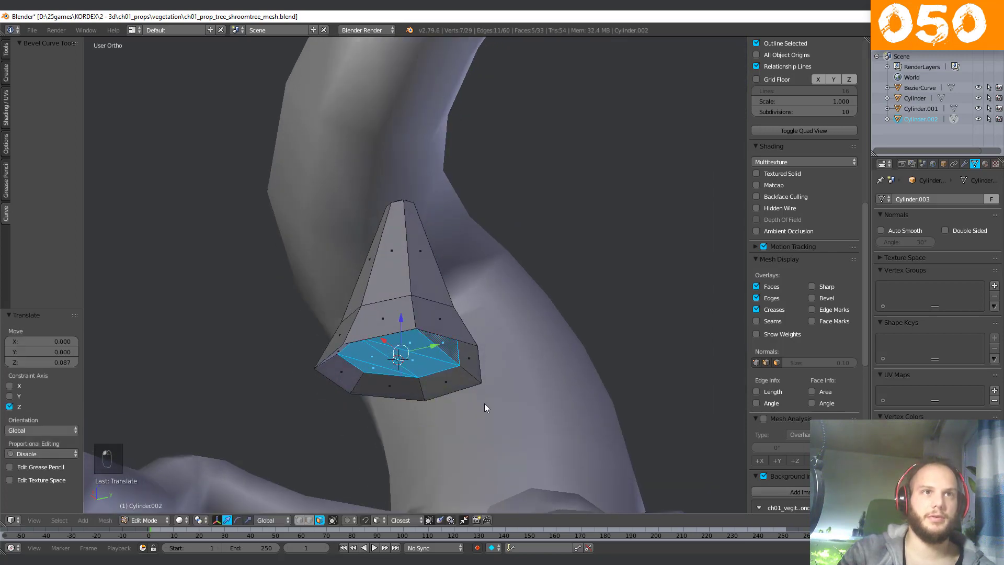
pyautogui.press('s')
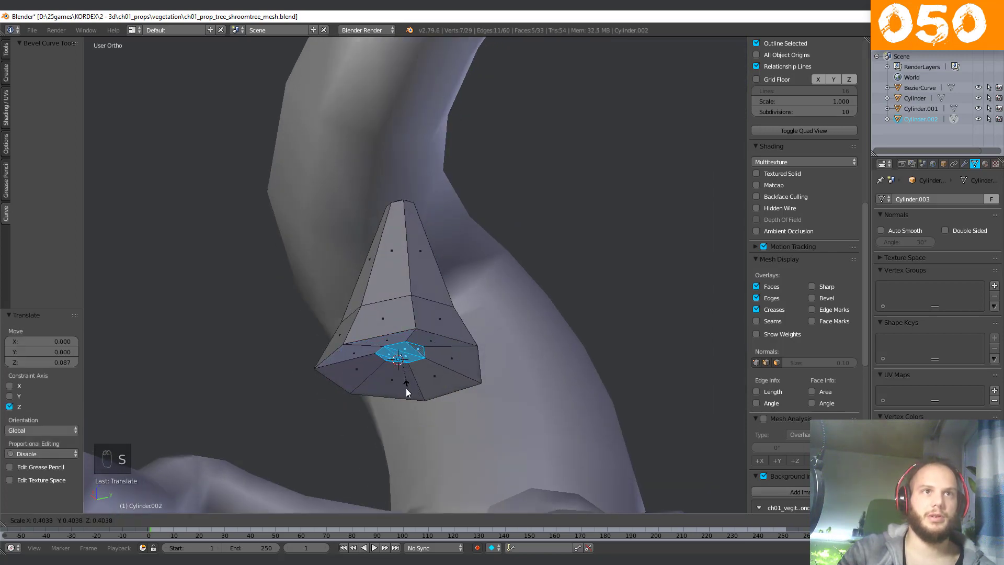
pyautogui.click(406, 385)
pyautogui.moveTo(406, 385); pyautogui.dragTo(563, 416, button='middle')
pyautogui.scroll(2, 567, 414)
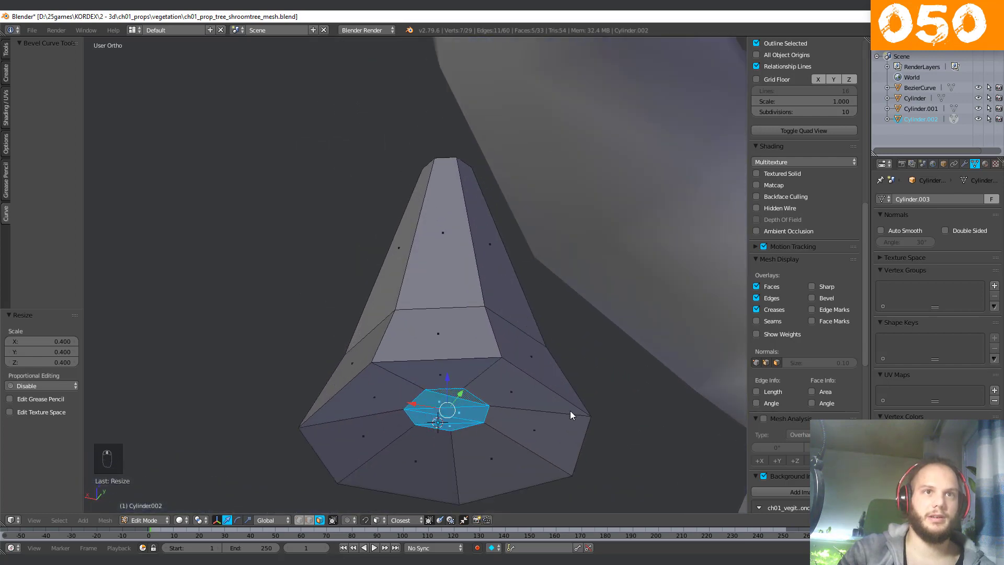
pyautogui.press('s')
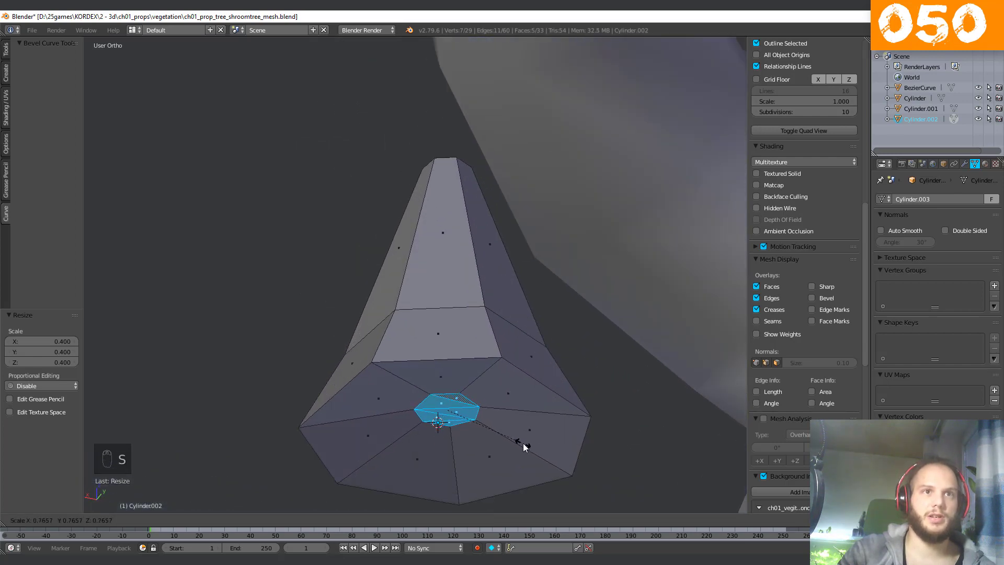
pyautogui.click(506, 448)
# Extrude the shrunken underside faces downward into a short stem and return to Object Mode.
pyautogui.scroll(-3, 505, 448)
pyautogui.moveTo(505, 448); pyautogui.dragTo(440, 419, button='middle')
pyautogui.press('e')
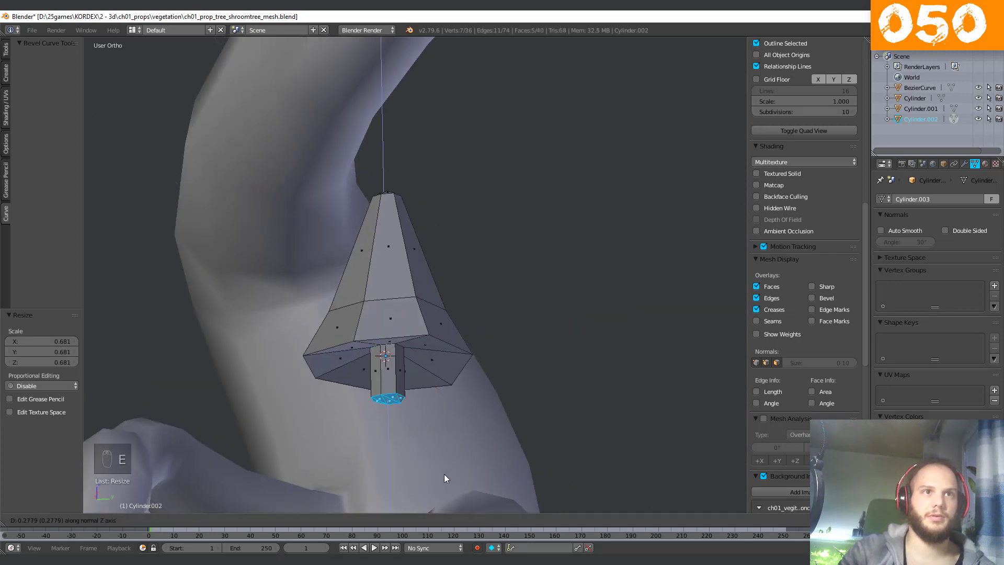
pyautogui.click(444, 468)
pyautogui.scroll(-4, 384, 403)
pyautogui.moveTo(383, 400); pyautogui.dragTo(497, 429, button='middle')
pyautogui.scroll(4, 497, 426)
pyautogui.scroll(-2, 491, 429)
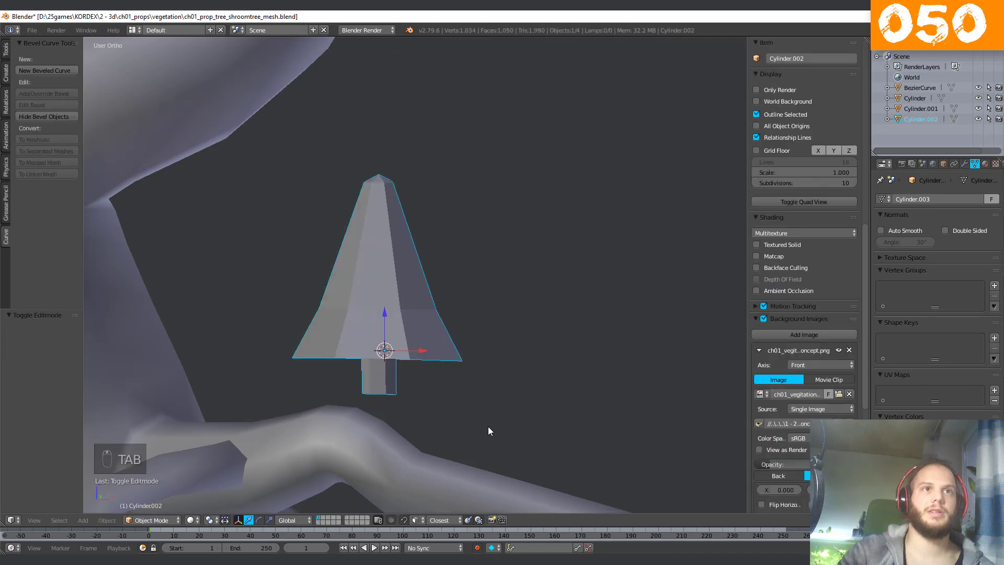
pyautogui.press('Tab')
# Apply smooth shading to the whole mesh of the small mushroom above the root.
pyautogui.scroll(-4, 471, 413)
pyautogui.keyDown('shift'); pyautogui.scroll(4, 413, 282); pyautogui.keyUp('shift')
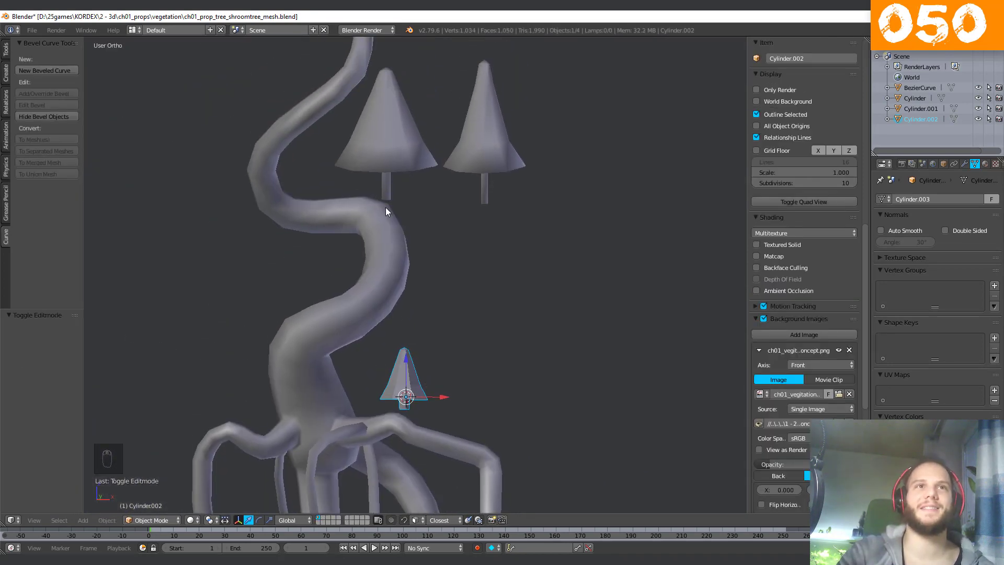
pyautogui.rightClick(421, 148)
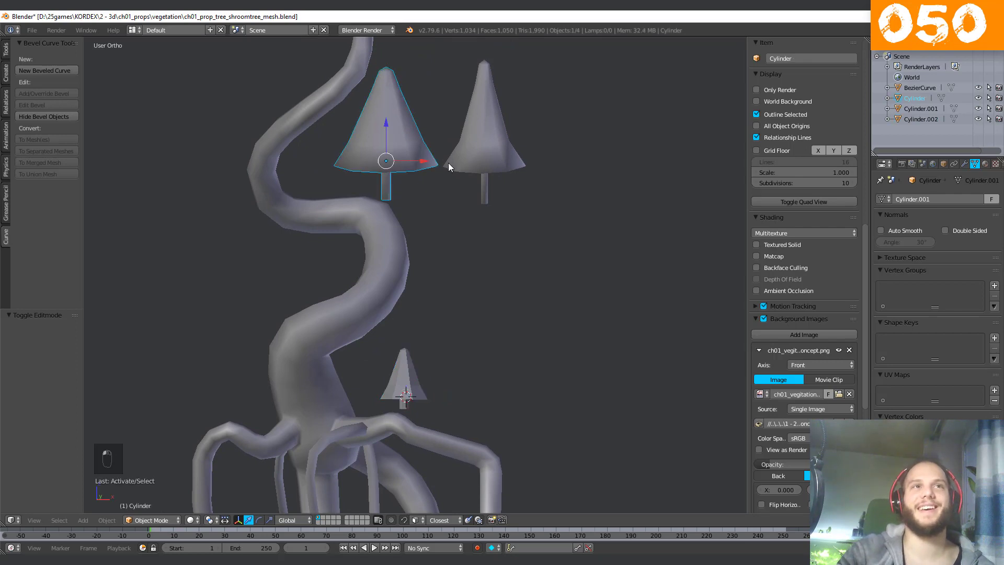
pyautogui.moveTo(402, 140); pyautogui.dragTo(397, 183, button='middle')
pyautogui.scroll(3, 416, 444)
pyautogui.keyDown('shift'); pyautogui.moveTo(417, 444); pyautogui.dragTo(390, 362, button='middle'); pyautogui.keyUp('shift')
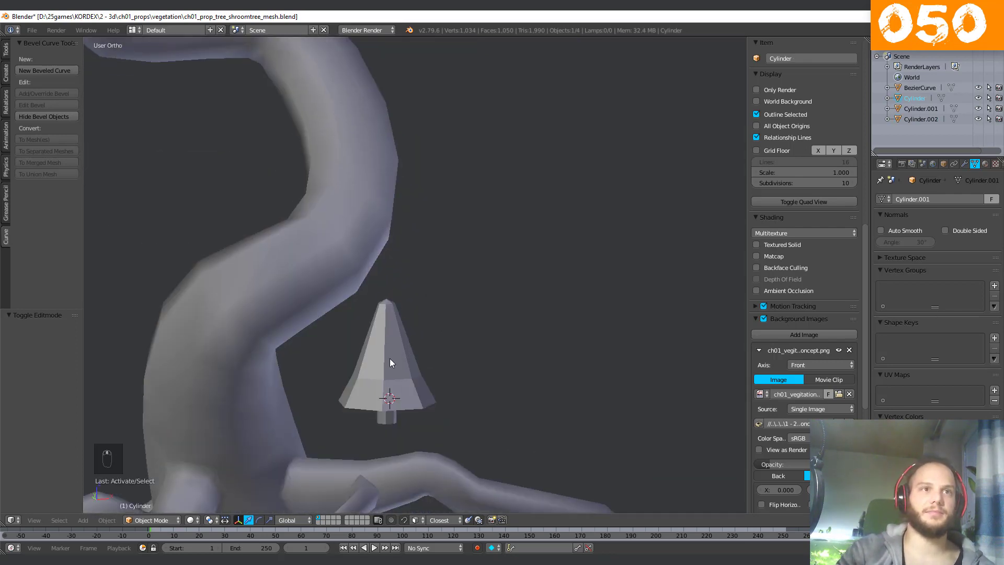
pyautogui.rightClick(390, 362)
pyautogui.press('Tab')
pyautogui.press('a')
pyautogui.press('a')
pyautogui.press('a')
pyautogui.press('a')
pyautogui.press('w')
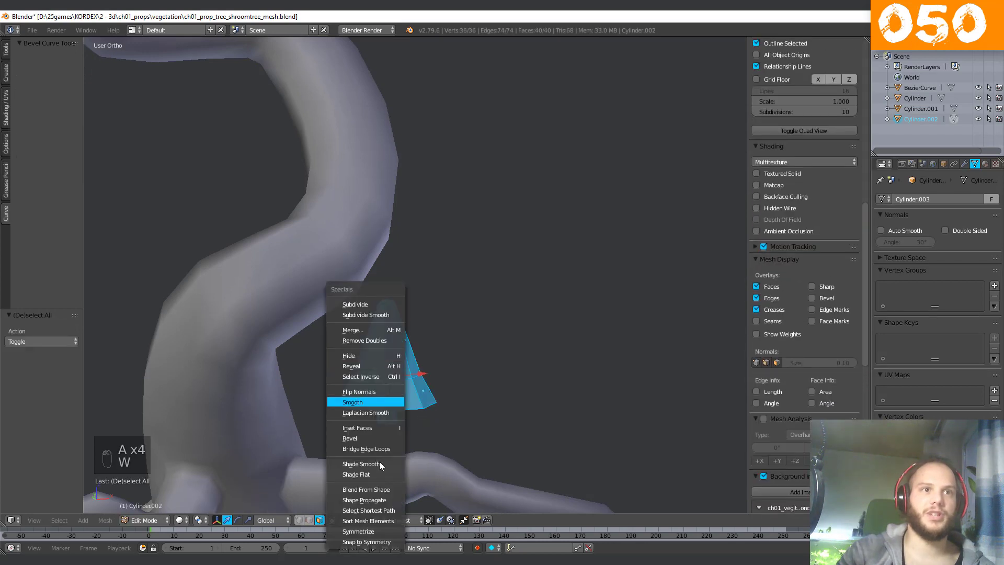
pyautogui.click(361, 464)
pyautogui.press('Tab')
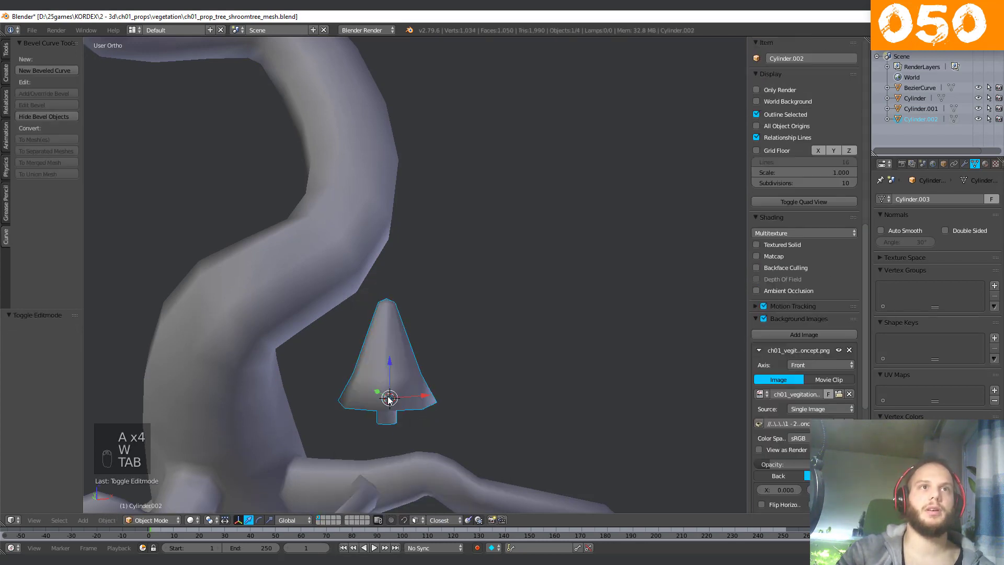
# Turn on the wireframe overlay for the large mushroom and the small mushroom in their object display settings.
pyautogui.scroll(-2, 387, 402)
pyautogui.moveTo(387, 400); pyautogui.dragTo(396, 287, button='middle')
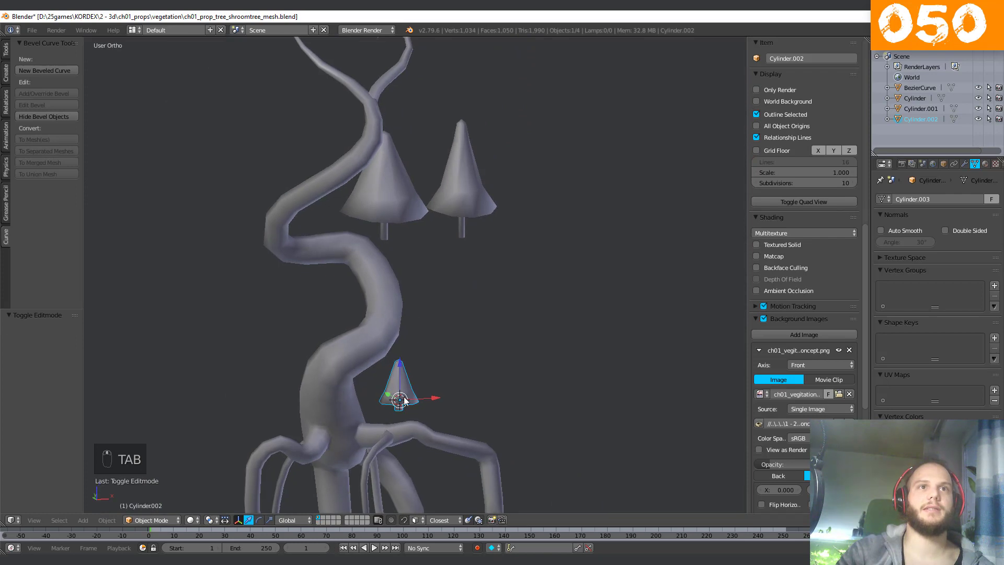
pyautogui.rightClick(387, 209)
pyautogui.click(943, 164)
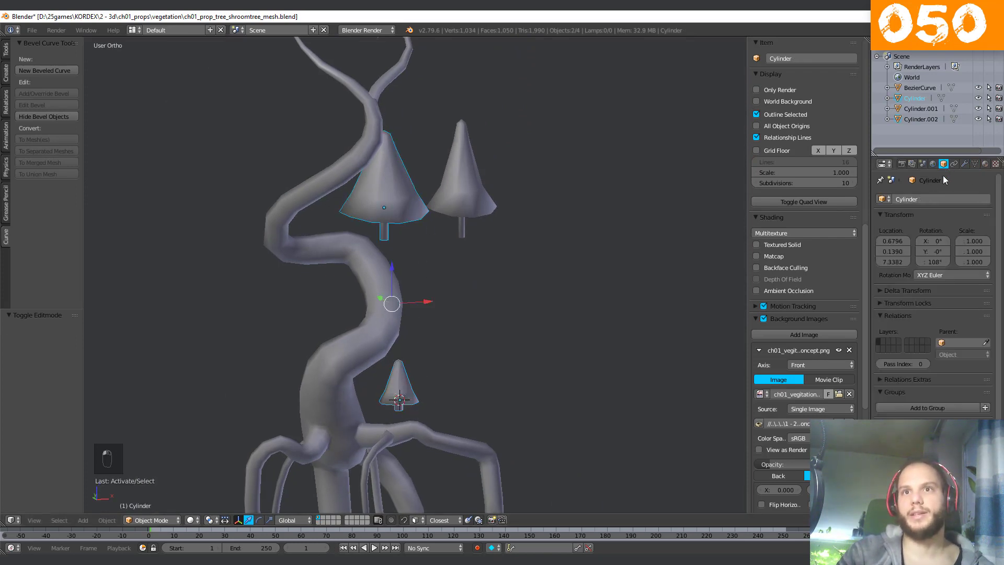
pyautogui.rightClick(390, 380)
pyautogui.press('Tab')
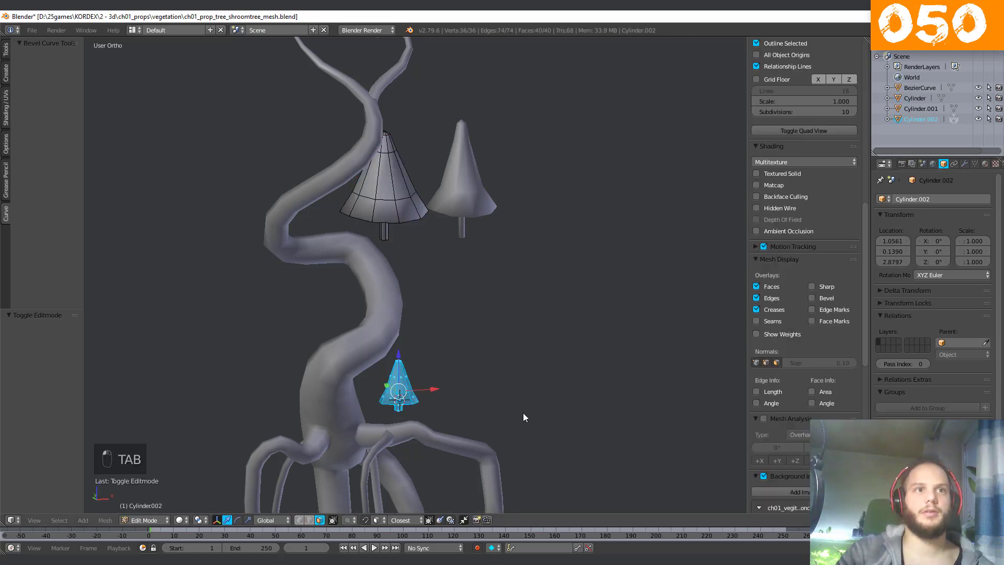
pyautogui.press('Tab')
pyautogui.press('Tab')
pyautogui.press('Tab')
pyautogui.press('Tab')
pyautogui.press('a')
# Compare the wireframes of the large and small mushrooms from several sides and examine the large cap's underside.
pyautogui.moveTo(484, 398); pyautogui.dragTo(420, 369, button='middle')
pyautogui.rightClick(355, 224)
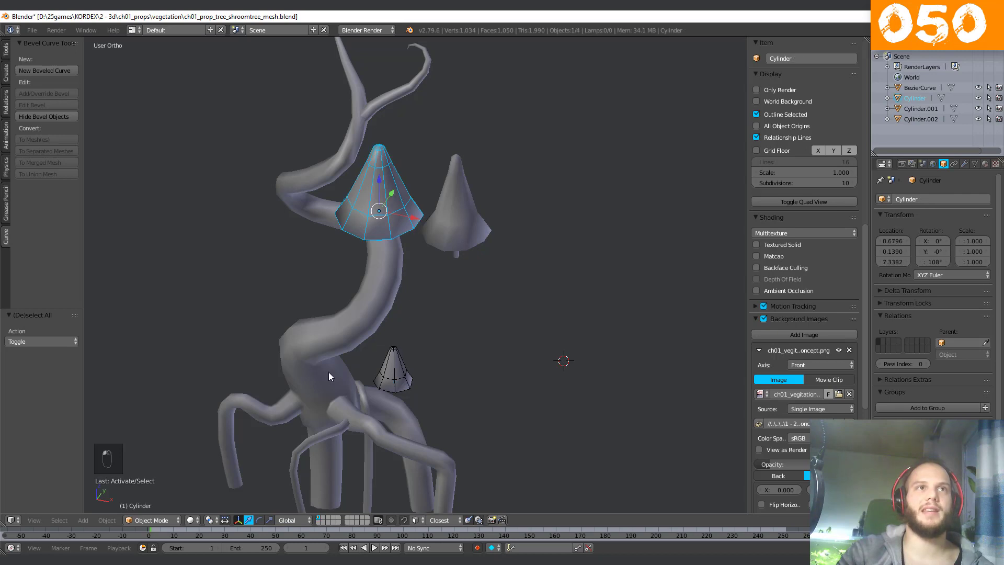
pyautogui.moveTo(331, 370); pyautogui.dragTo(457, 260, button='middle')
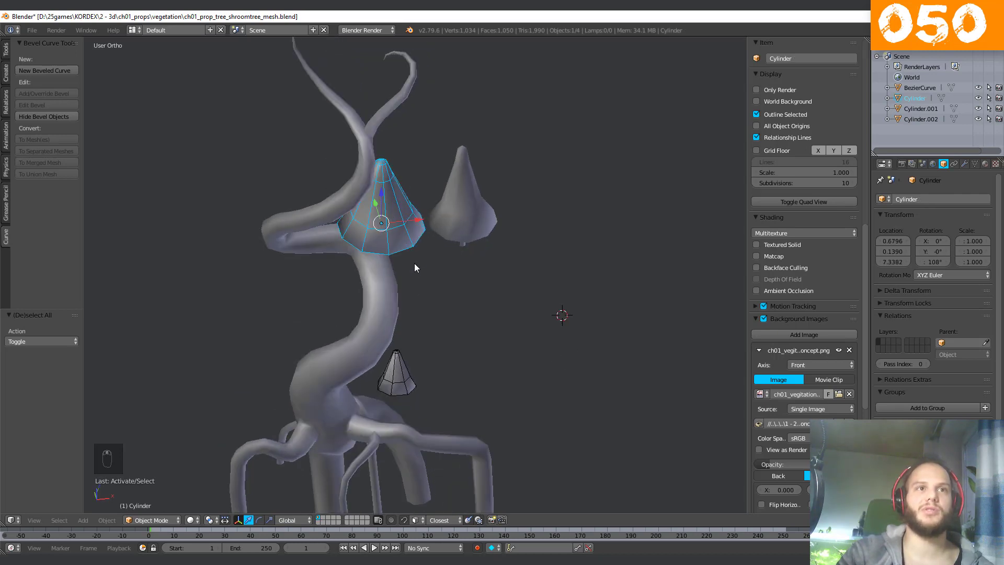
pyautogui.moveTo(387, 403); pyautogui.dragTo(456, 180, button='middle')
pyautogui.rightClick(379, 376)
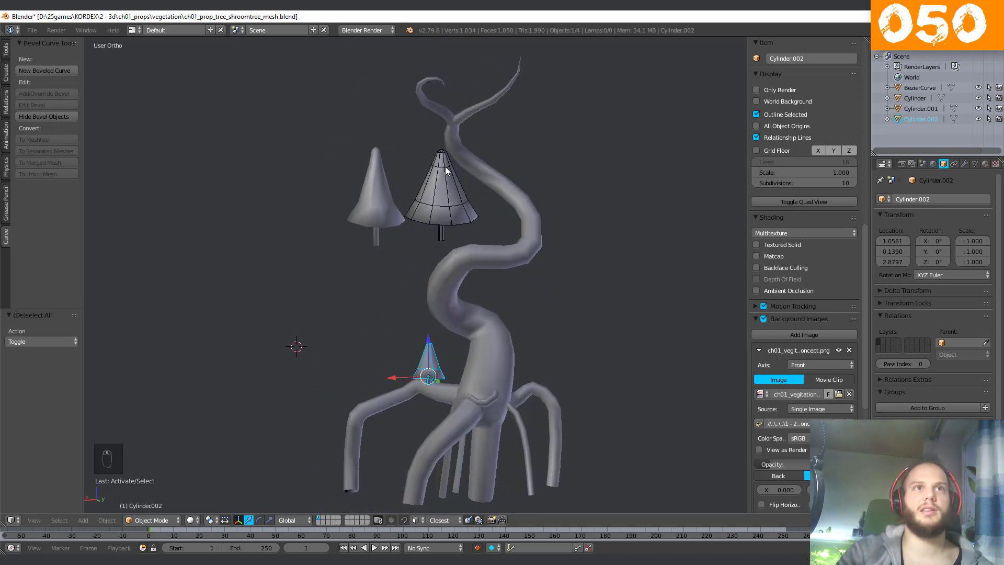
pyautogui.moveTo(464, 256); pyautogui.dragTo(407, 237, button='middle')
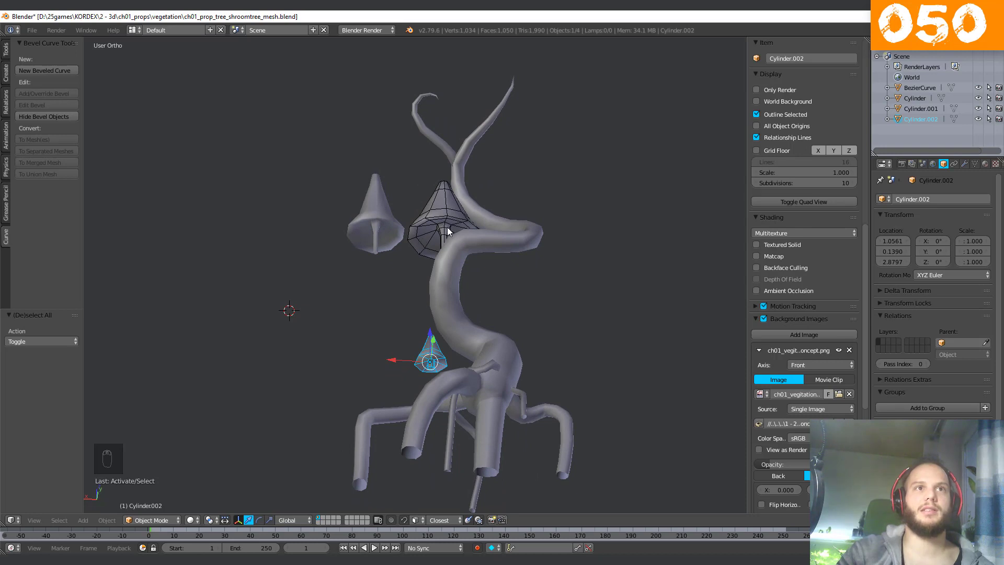
pyautogui.moveTo(446, 241); pyautogui.dragTo(399, 253, button='middle')
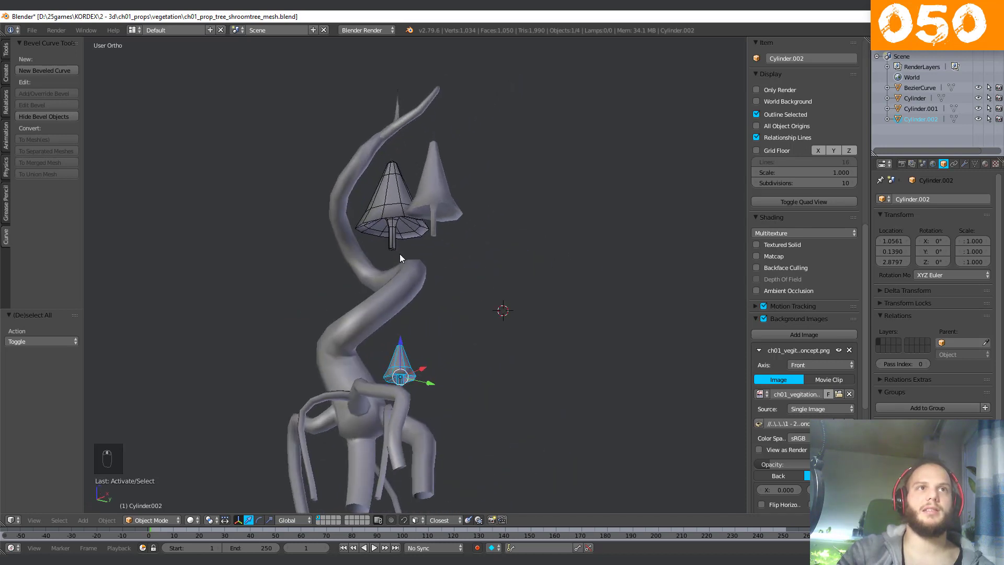
pyautogui.scroll(5, 366, 225)
pyautogui.moveTo(343, 208); pyautogui.dragTo(410, 356, button='middle')
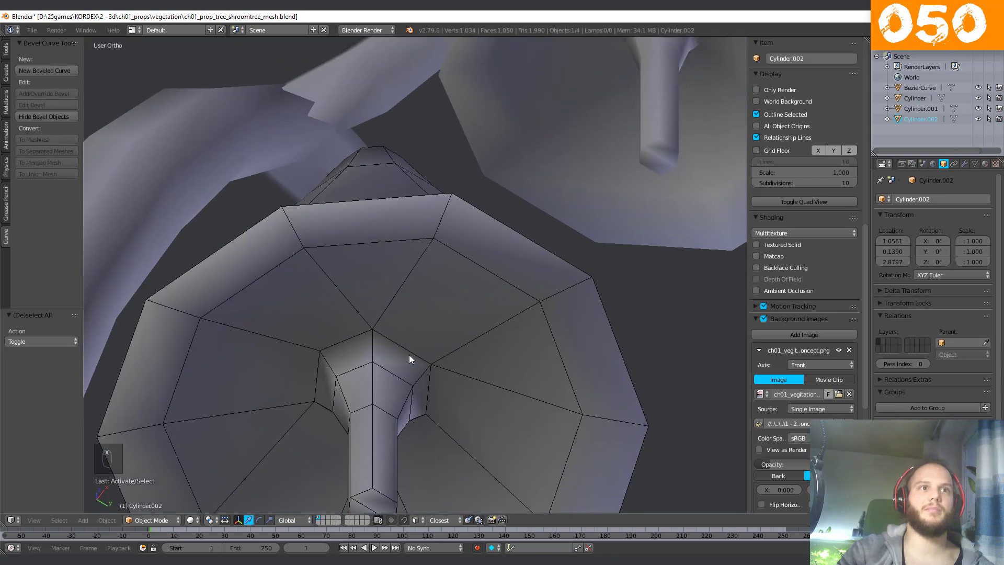
pyautogui.scroll(3, 381, 390)
pyautogui.moveTo(380, 389); pyautogui.dragTo(355, 403, button='middle')
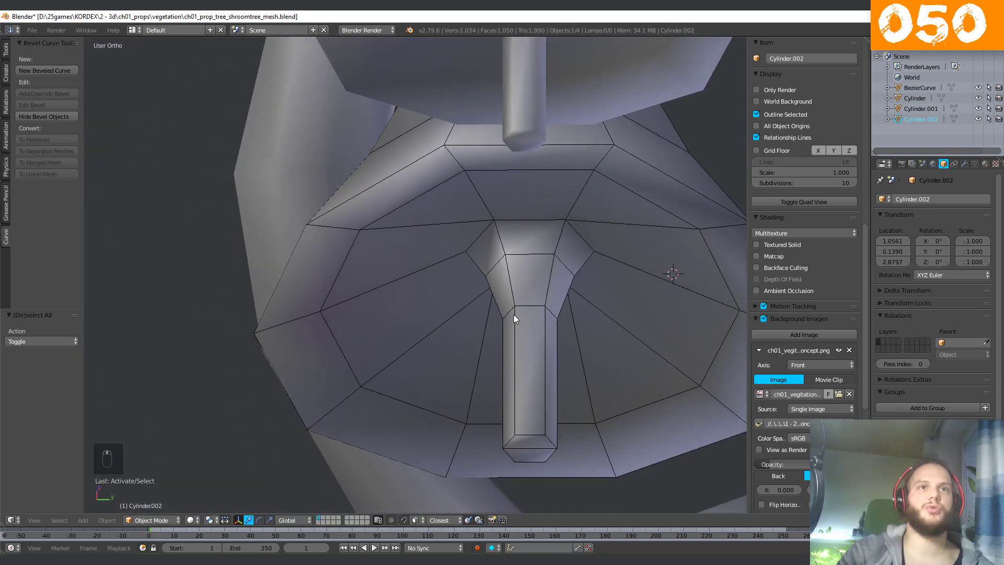
# Scale the middle edge loop of the flare joining the large mushroom's stem and cap to 0.957.
pyautogui.rightClick(522, 284)
pyautogui.press('Tab')
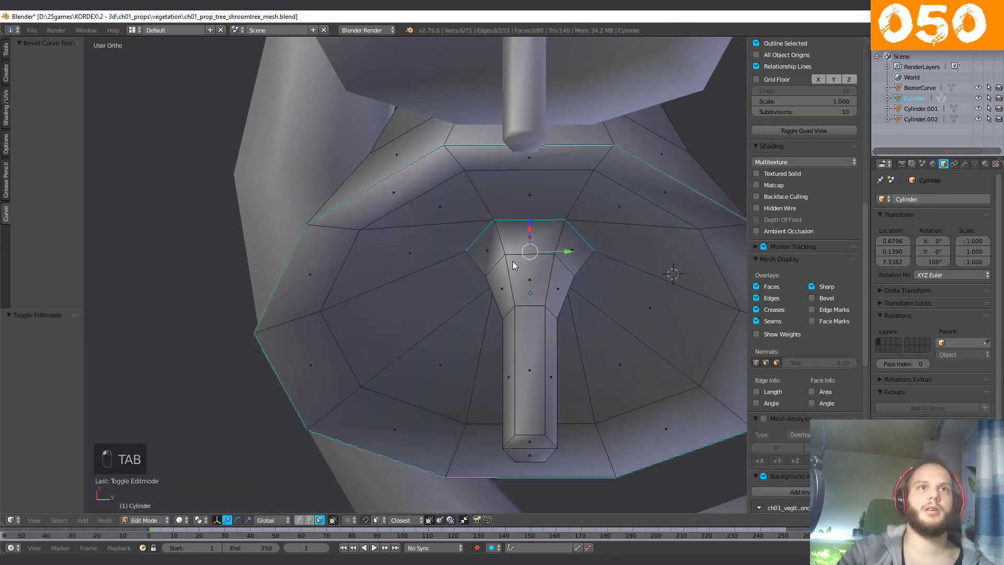
pyautogui.hotkey('ctrl', 'Tab')
pyautogui.click(484, 252)
pyautogui.keyDown('alt'); pyautogui.rightClick(525, 255); pyautogui.keyUp('alt')
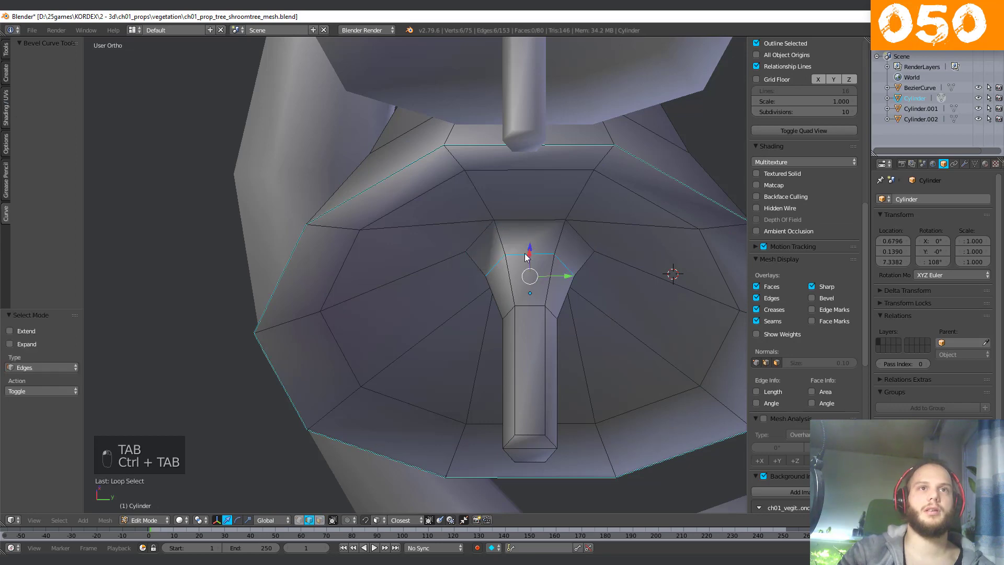
pyautogui.press('s')
pyautogui.click(615, 302)
pyautogui.moveTo(616, 302); pyautogui.dragTo(594, 316, button='middle')
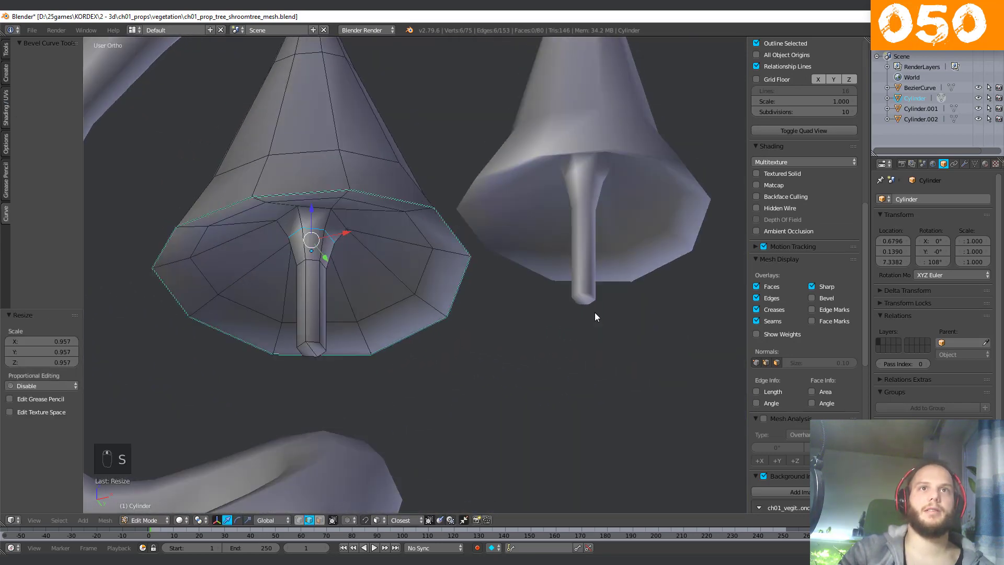
# Scale the matching flare loop on the narrow mushroom's stem slightly and return to Object Mode.
pyautogui.press('Tab')
pyautogui.rightClick(581, 198)
pyautogui.press('Tab')
pyautogui.keyDown('alt'); pyautogui.rightClick(588, 176); pyautogui.keyUp('alt')
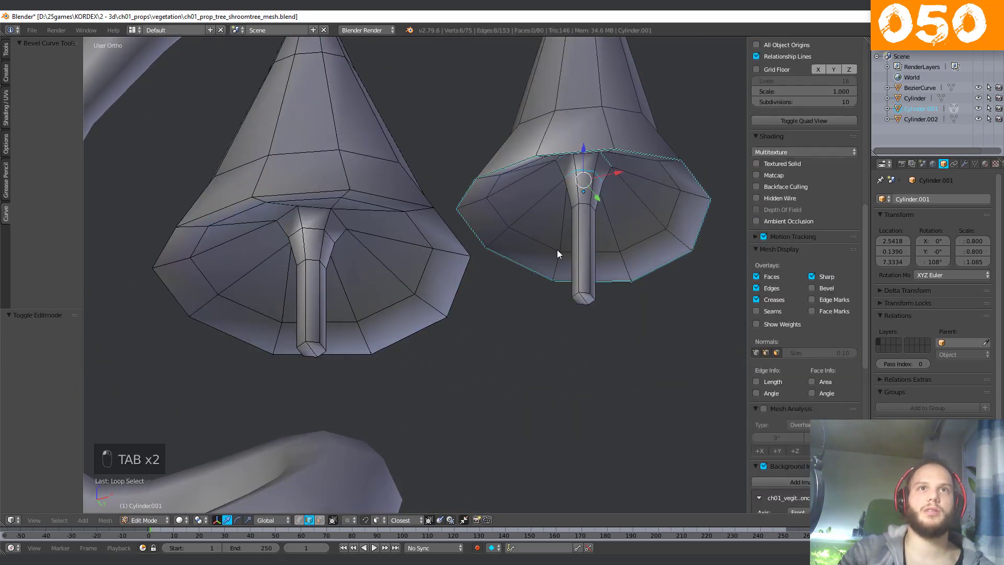
pyautogui.moveTo(556, 249); pyautogui.dragTo(433, 250, button='middle')
pyautogui.press('s')
pyautogui.click(690, 224)
pyautogui.press('Tab')
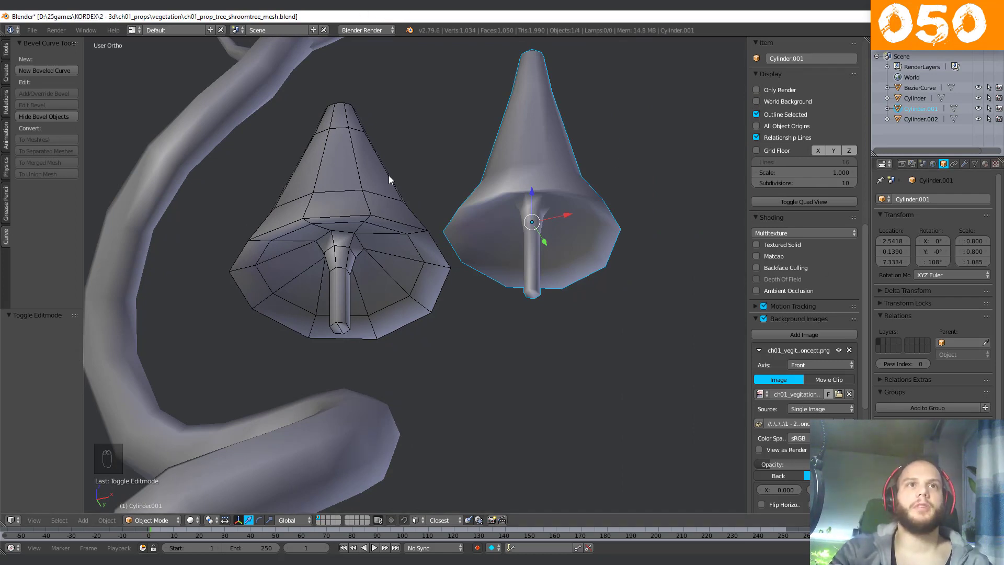
# Examine the three mushrooms beside the tree against the concept art in the front view.
pyautogui.scroll(-4, 395, 184)
pyautogui.moveTo(395, 184); pyautogui.dragTo(350, 390, button='middle')
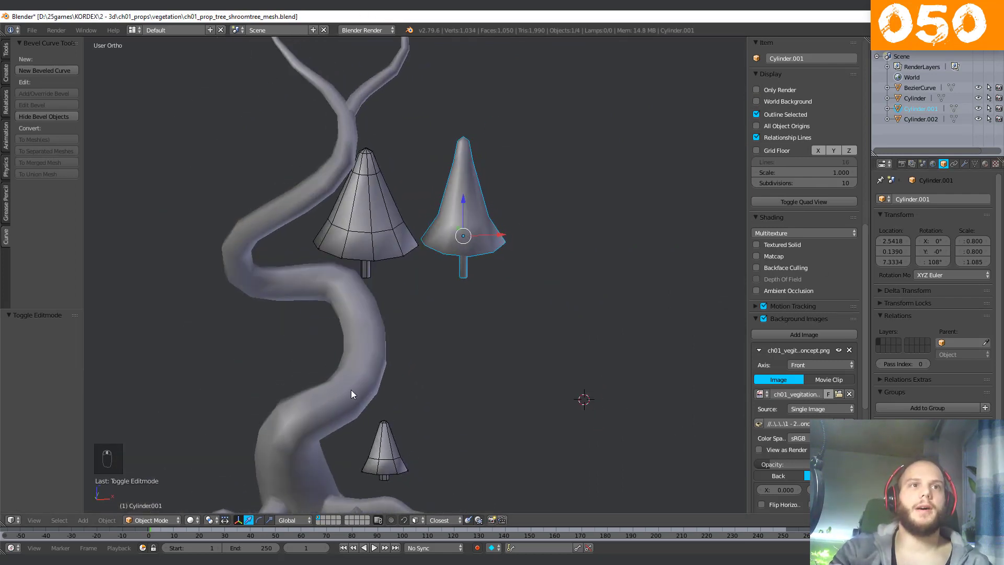
pyautogui.scroll(-3, 398, 218)
pyautogui.moveTo(399, 218); pyautogui.dragTo(381, 244, button='middle')
pyautogui.press('KP_1')
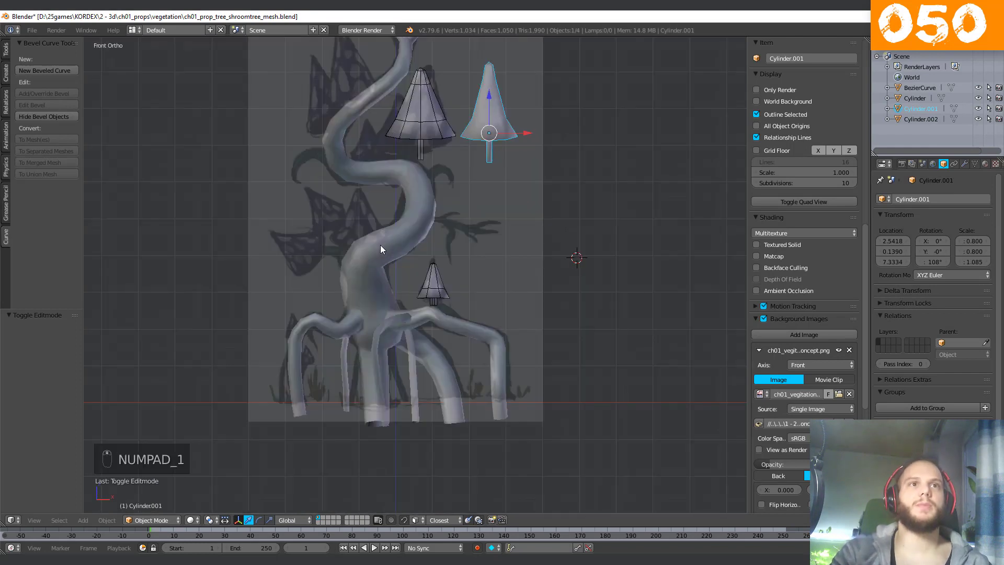
pyautogui.scroll(2, 379, 240)
pyautogui.keyDown('shift'); pyautogui.moveTo(481, 190); pyautogui.dragTo(447, 317, button='middle'); pyautogui.keyUp('shift')
pyautogui.scroll(-1, 447, 315)
pyautogui.keyDown('shift'); pyautogui.moveTo(444, 231); pyautogui.dragTo(438, 288, button='middle'); pyautogui.keyUp('shift')
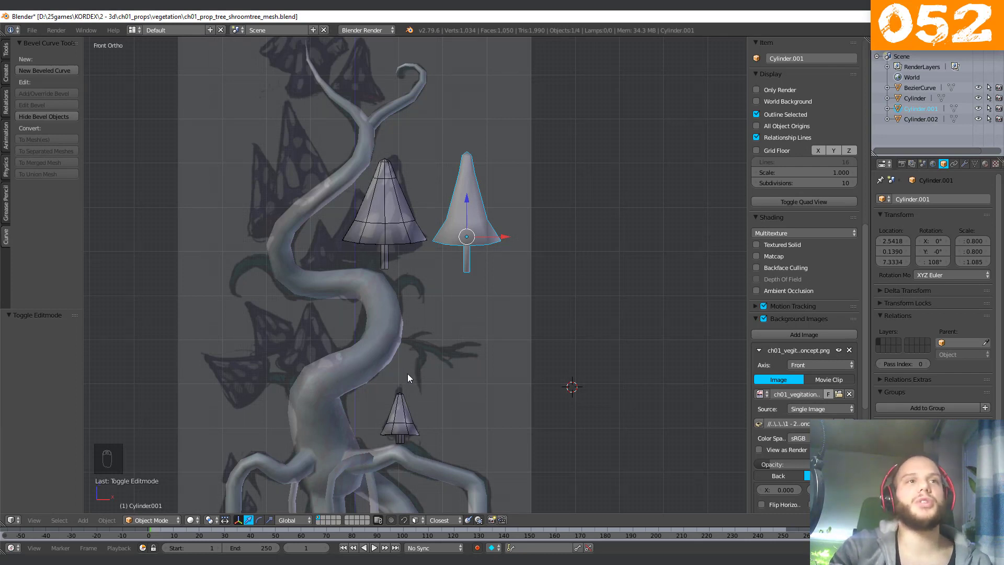
# Move the small mushroom up beside the narrow one so that the three variants stand in a row.
pyautogui.keyDown('shift'); pyautogui.moveTo(410, 433); pyautogui.dragTo(440, 392, button='middle'); pyautogui.keyUp('shift')
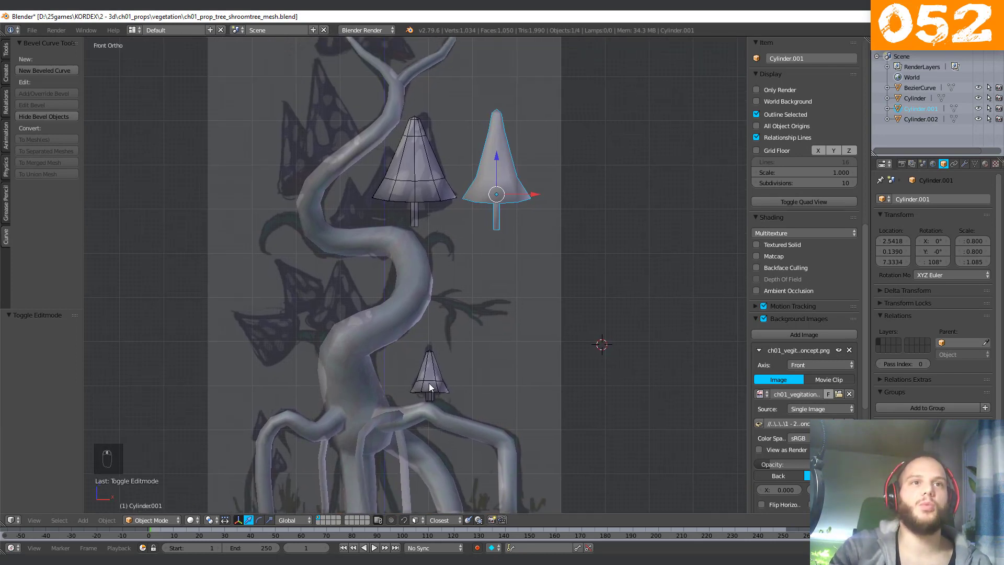
pyautogui.rightClick(429, 386)
pyautogui.press('g')
pyautogui.click(566, 204)
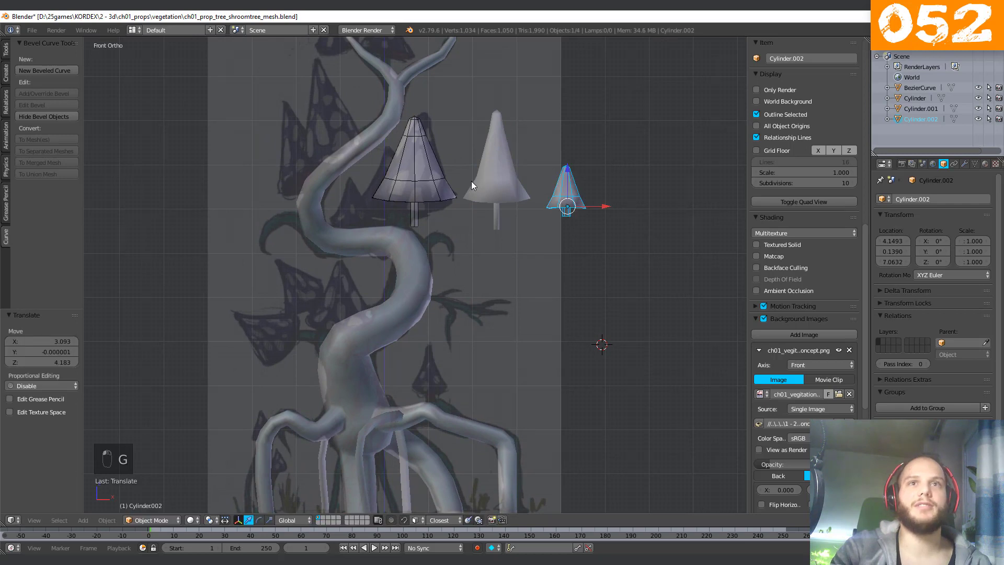
# Compare the large, narrow and small mushroom variants with the mushrooms drawn in the concept art.
pyautogui.keyDown('shift'); pyautogui.moveTo(471, 185); pyautogui.dragTo(463, 247, button='middle'); pyautogui.keyUp('shift')
pyautogui.rightClick(487, 250)
pyautogui.rightClick(402, 256)
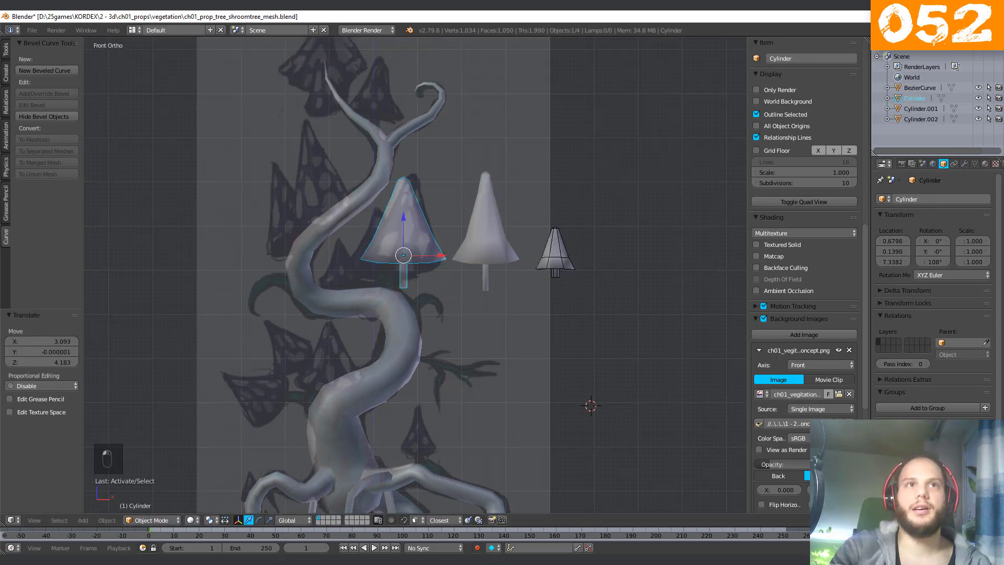
pyautogui.rightClick(555, 253)
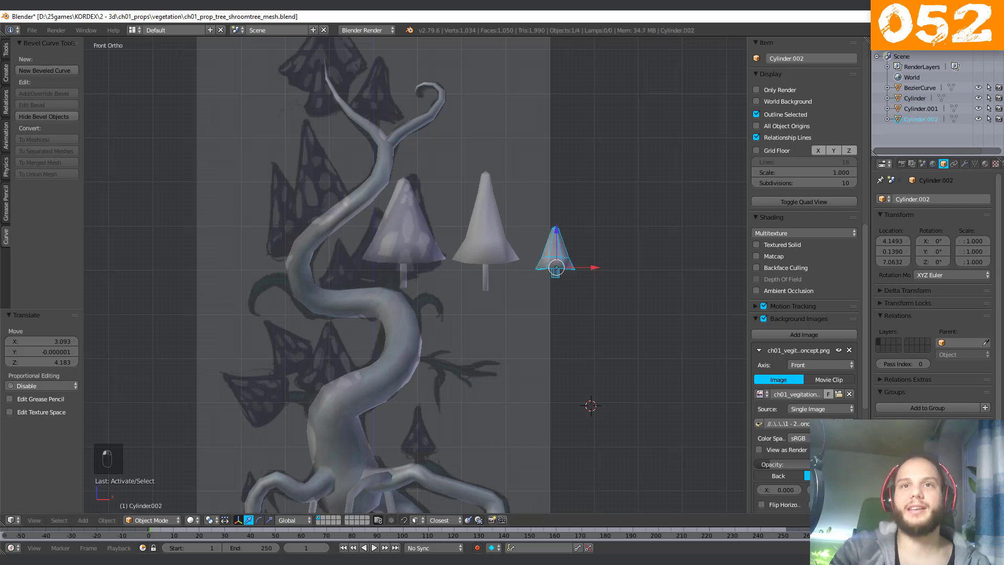
pyautogui.keyDown('shift'); pyautogui.moveTo(542, 337); pyautogui.dragTo(519, 413, button='middle'); pyautogui.keyUp('shift')
pyautogui.scroll(3, 507, 450)
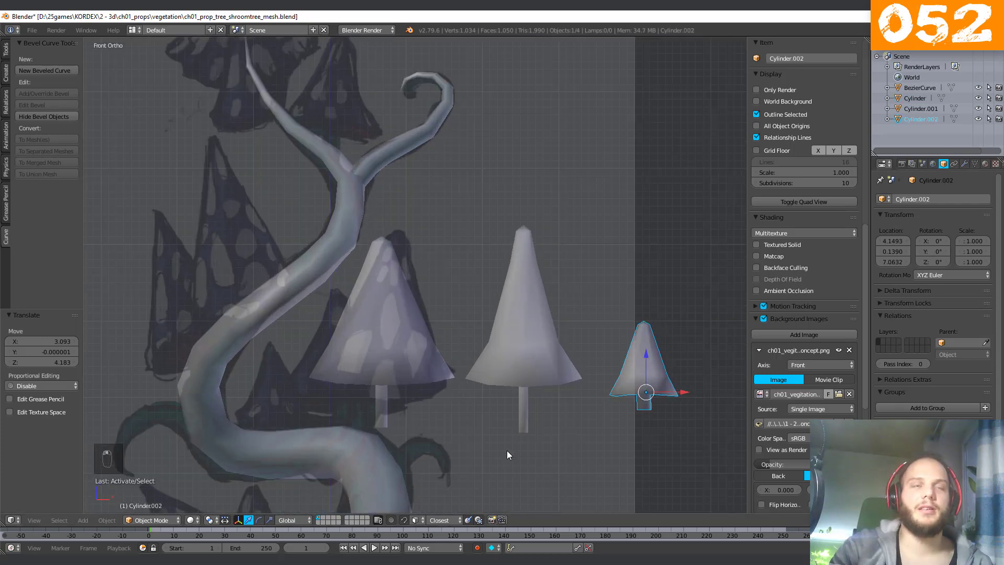
pyautogui.keyDown('shift'); pyautogui.moveTo(507, 451); pyautogui.dragTo(462, 372, button='middle'); pyautogui.keyUp('shift')
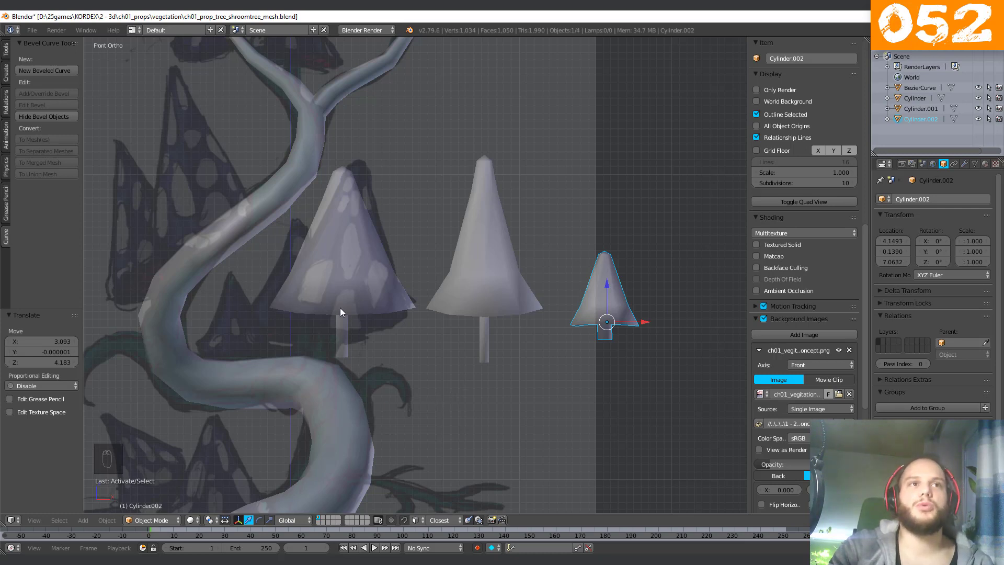
pyautogui.rightClick(369, 298)
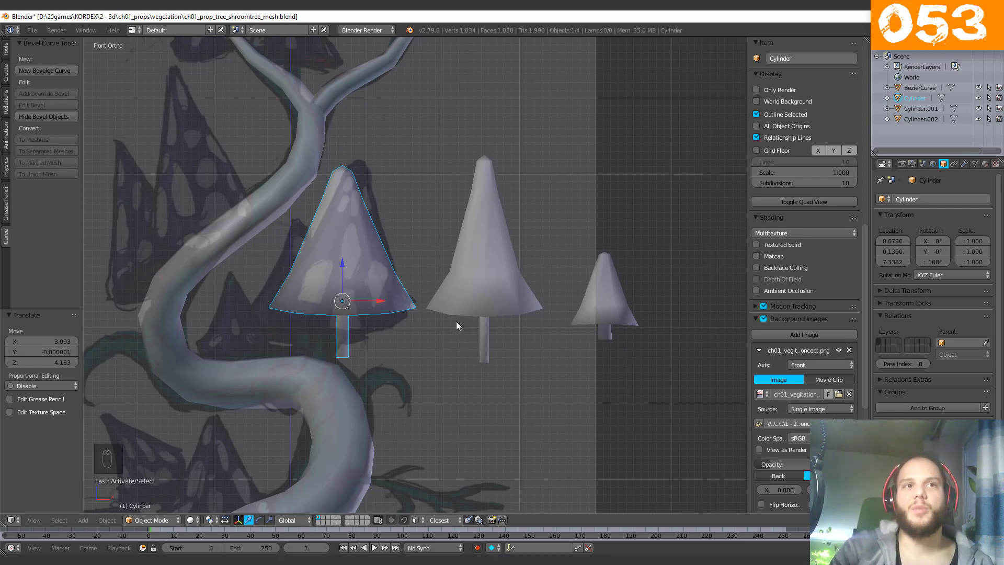
pyautogui.scroll(-6, 456, 321)
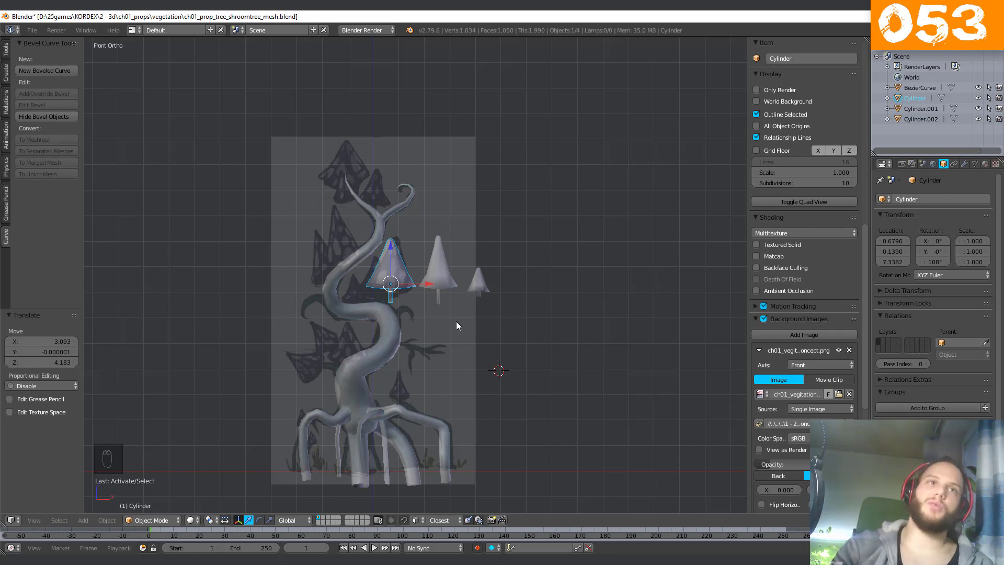
pyautogui.scroll(2, 420, 292)
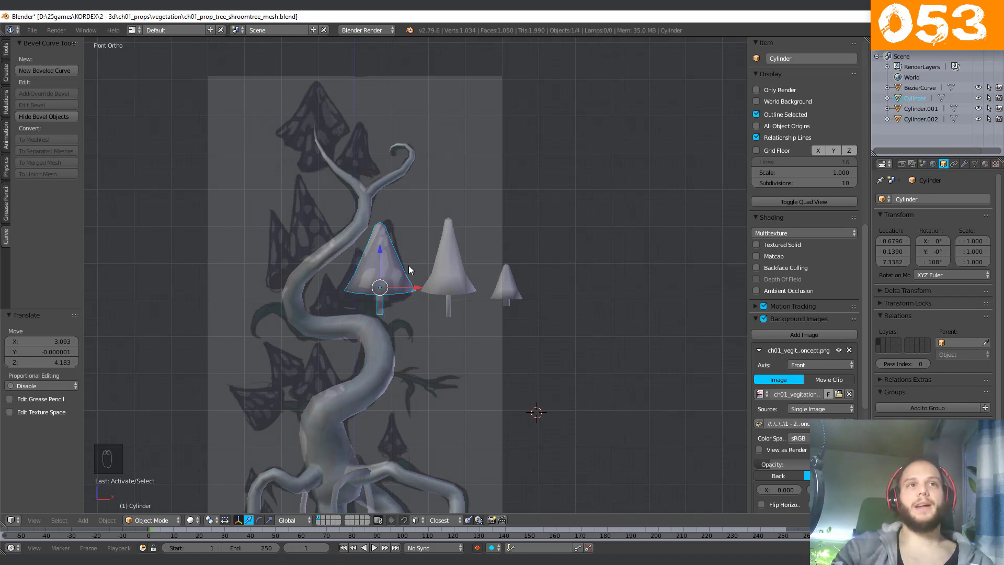
pyautogui.scroll(3, 408, 275)
pyautogui.keyDown('shift'); pyautogui.moveTo(337, 306); pyautogui.dragTo(488, 337, button='middle'); pyautogui.keyUp('shift')
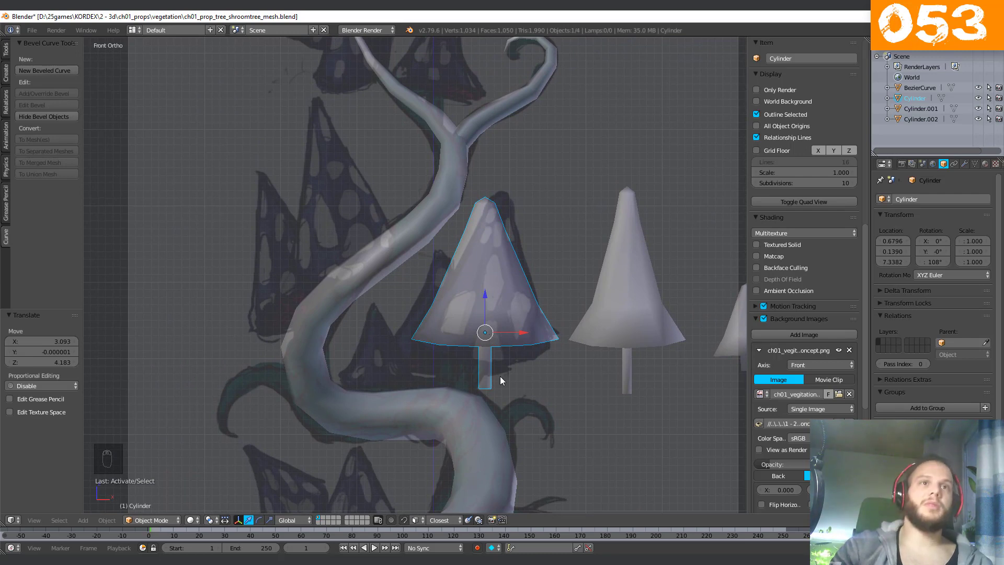
pyautogui.scroll(-2, 499, 379)
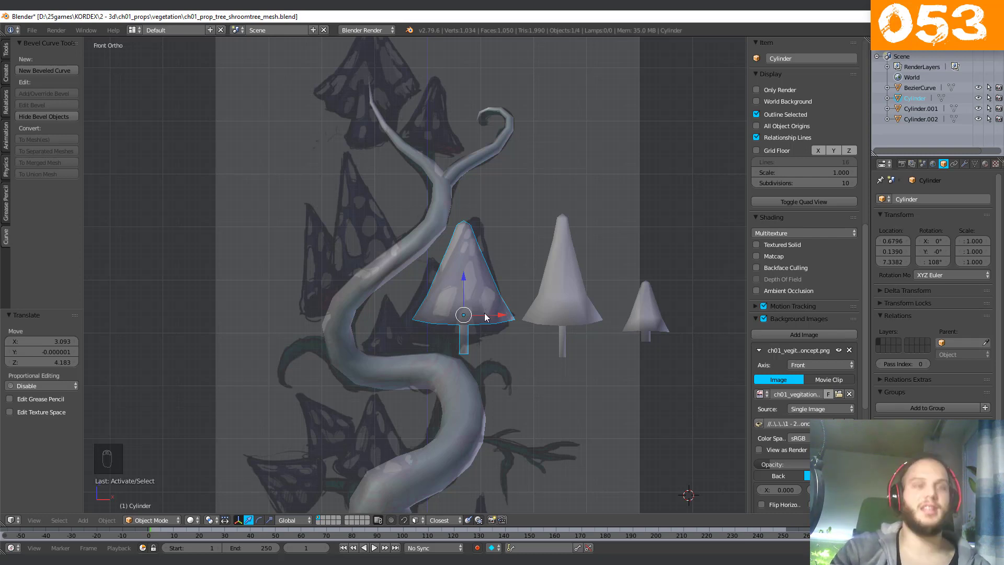
# Make an independent copy of the large mushroom across the trunk and shift its middle face band about -0.36 along X.
pyautogui.hotkey('shift', 'd')
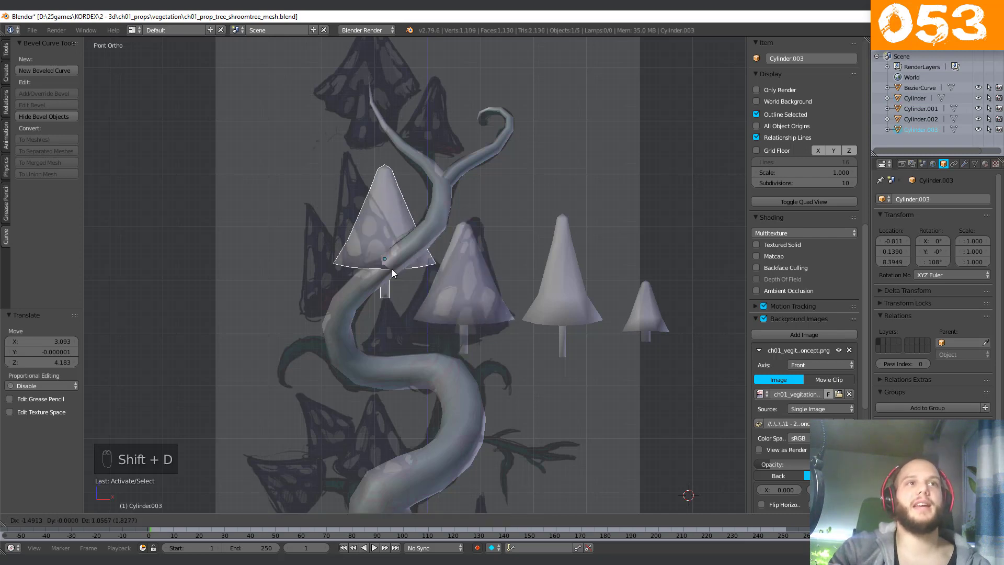
pyautogui.click(286, 327)
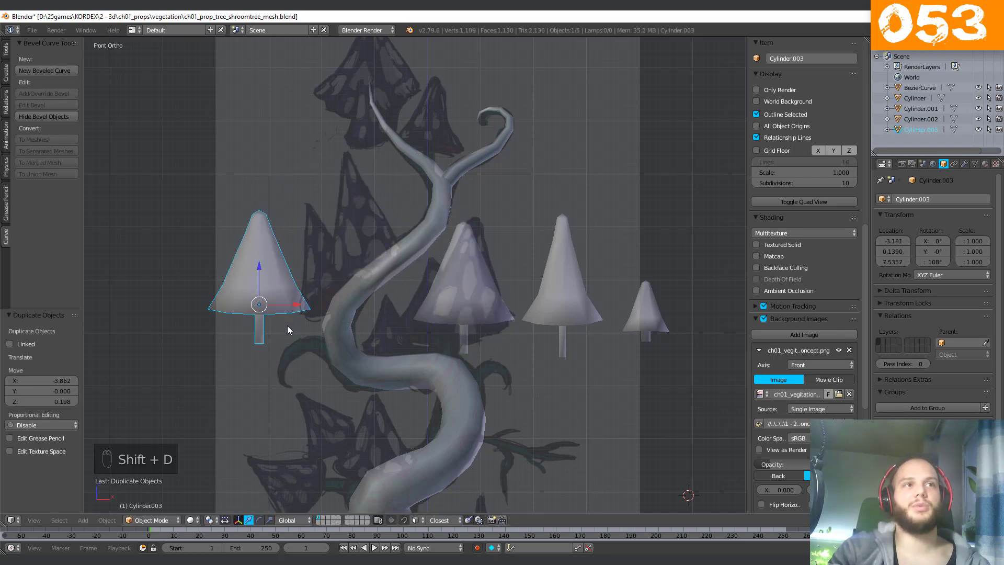
pyautogui.press('Tab')
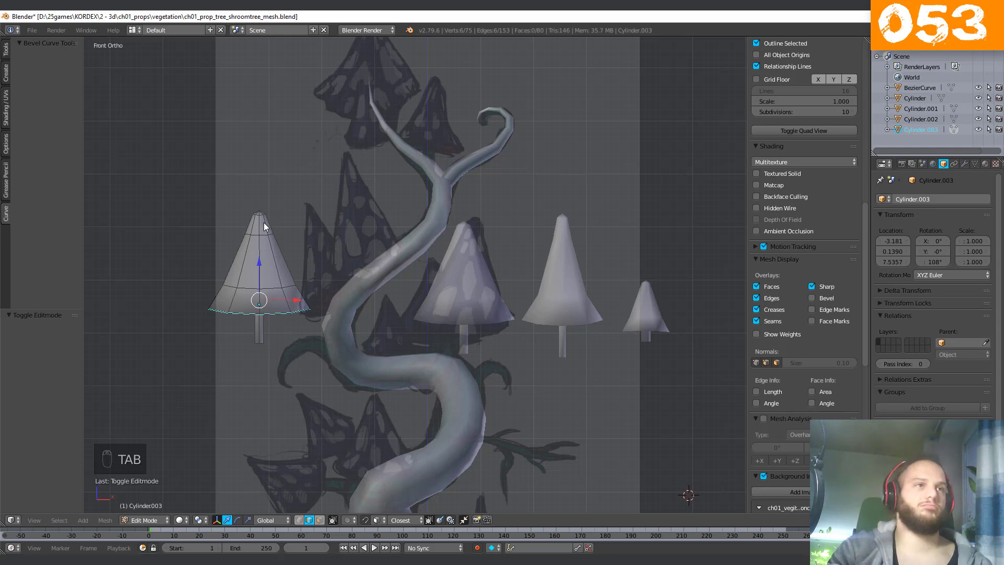
pyautogui.hotkey('ctrl', 'Tab')
pyautogui.click(254, 244)
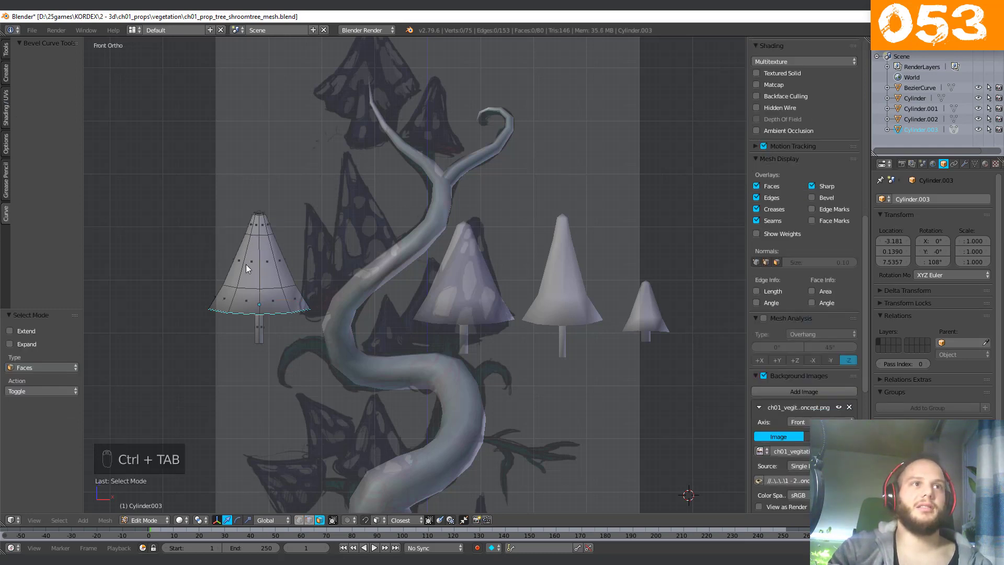
pyautogui.keyDown('alt'); pyautogui.rightClick(273, 268); pyautogui.keyUp('alt')
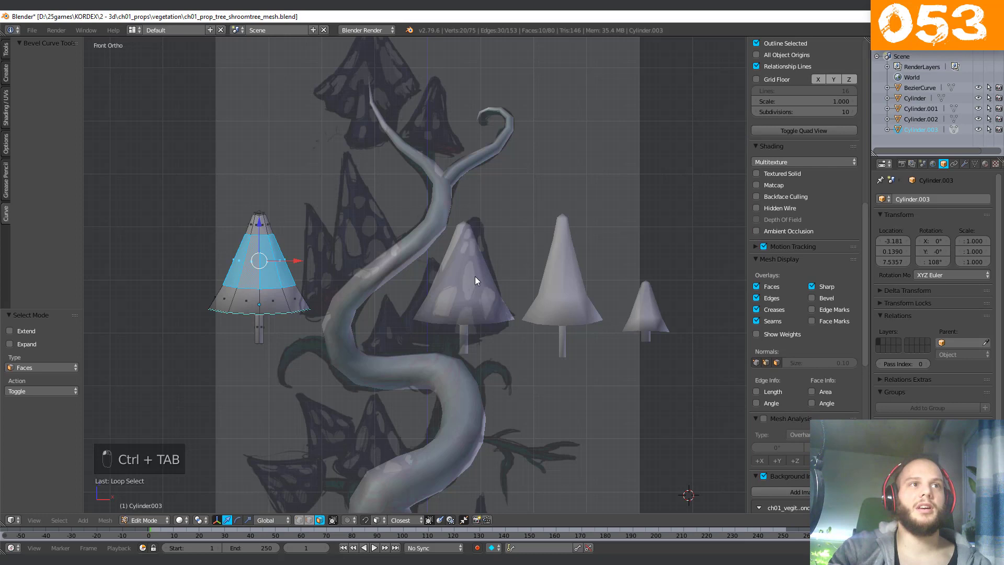
pyautogui.press('g')
pyautogui.click(274, 267)
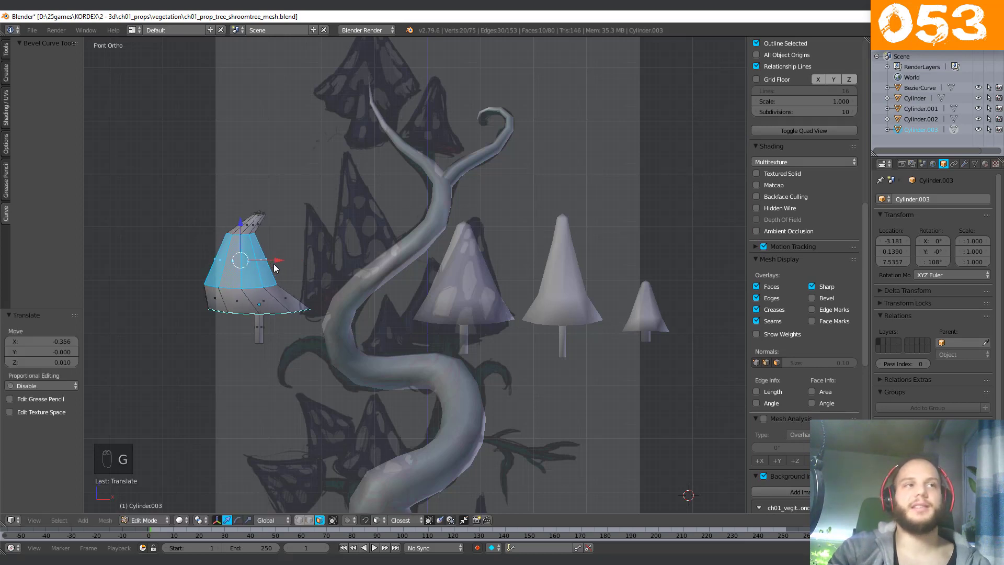
pyautogui.press('Tab')
# Create a linked duplicate of the original large mushroom below the deformed copy, offset about -3.98 in X and -2.66 in Z.
pyautogui.rightClick(468, 301)
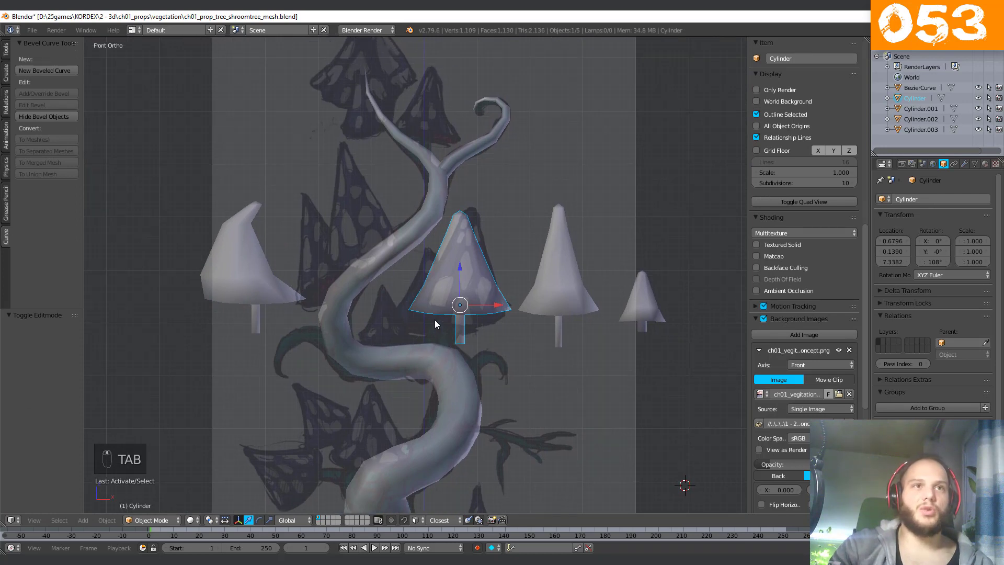
pyautogui.keyDown('shift'); pyautogui.moveTo(379, 330); pyautogui.dragTo(386, 317, button='middle'); pyautogui.keyUp('shift')
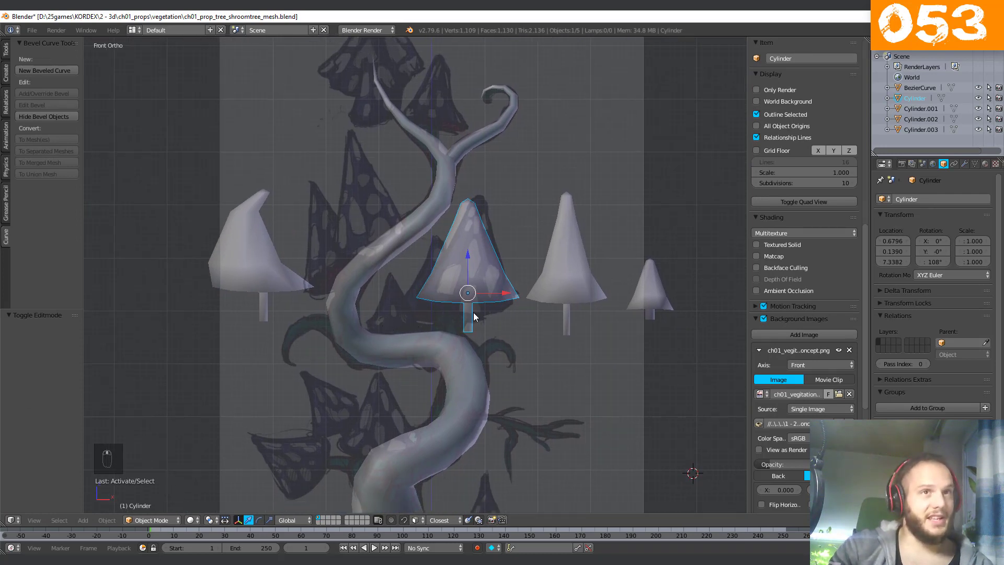
pyautogui.hotkey('alt', 'd')
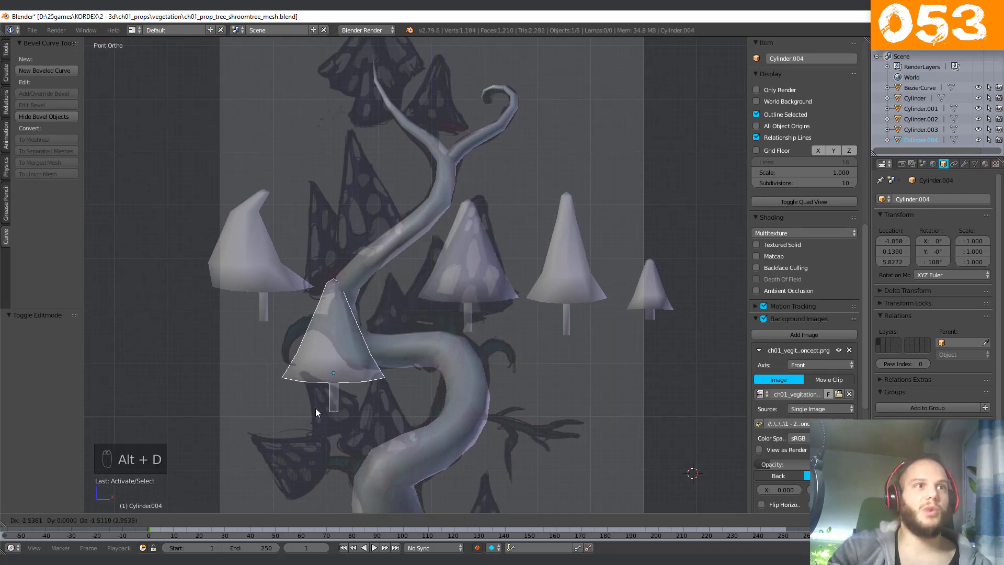
pyautogui.click(262, 453)
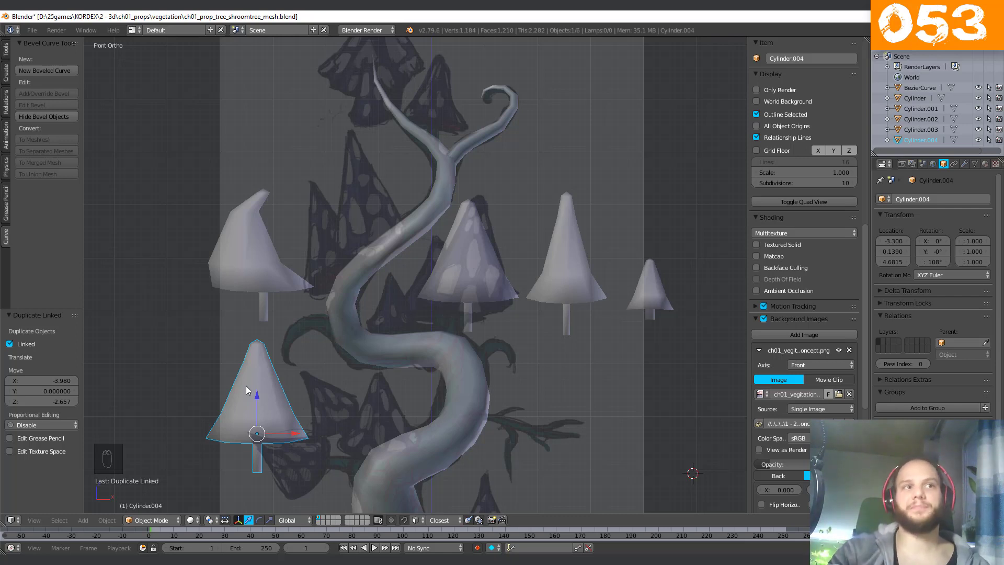
# Try moving the lower edge loop of the linked duplicate's cap, then return to Object Mode.
pyautogui.press('Tab')
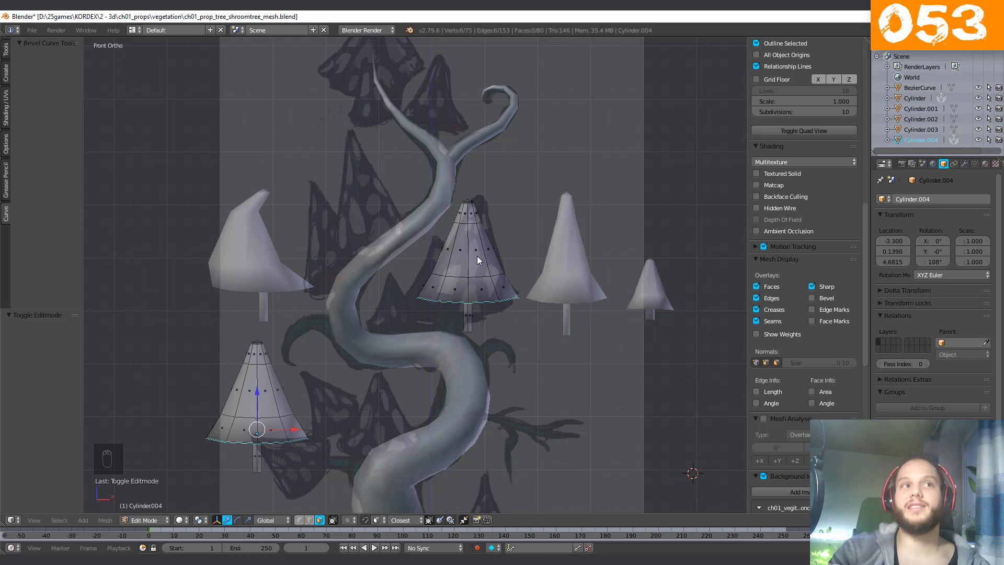
pyautogui.keyDown('alt'); pyautogui.rightClick(245, 418); pyautogui.keyUp('alt')
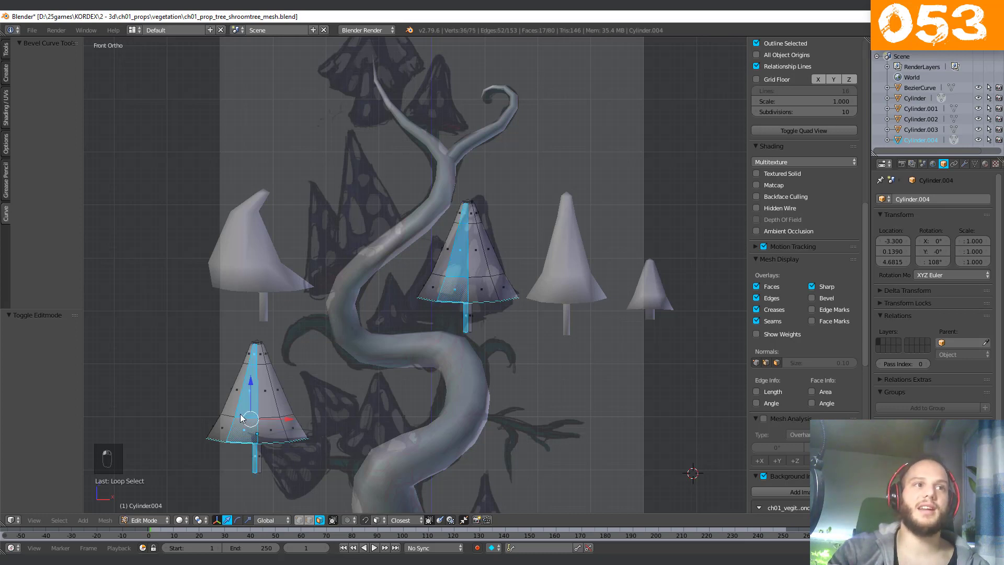
pyautogui.hotkey('ctrl', 'Tab')
pyautogui.click(230, 416)
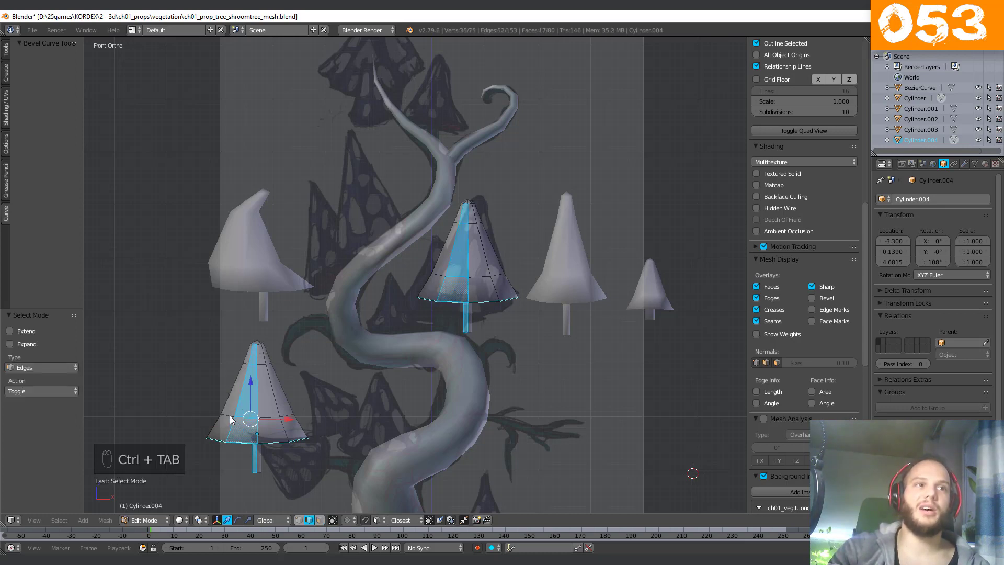
pyautogui.keyDown('alt'); pyautogui.rightClick(230, 418); pyautogui.keyUp('alt')
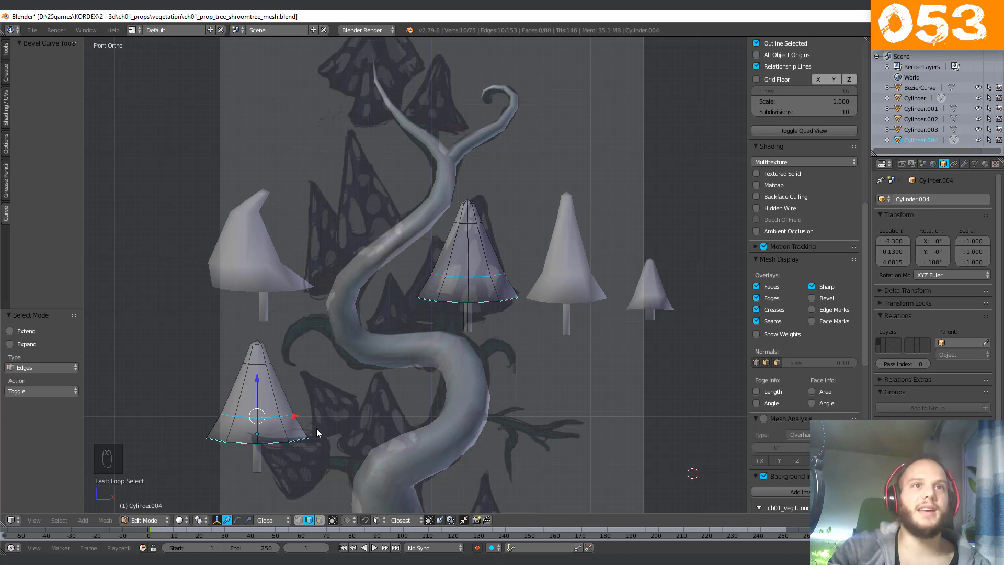
pyautogui.press('g')
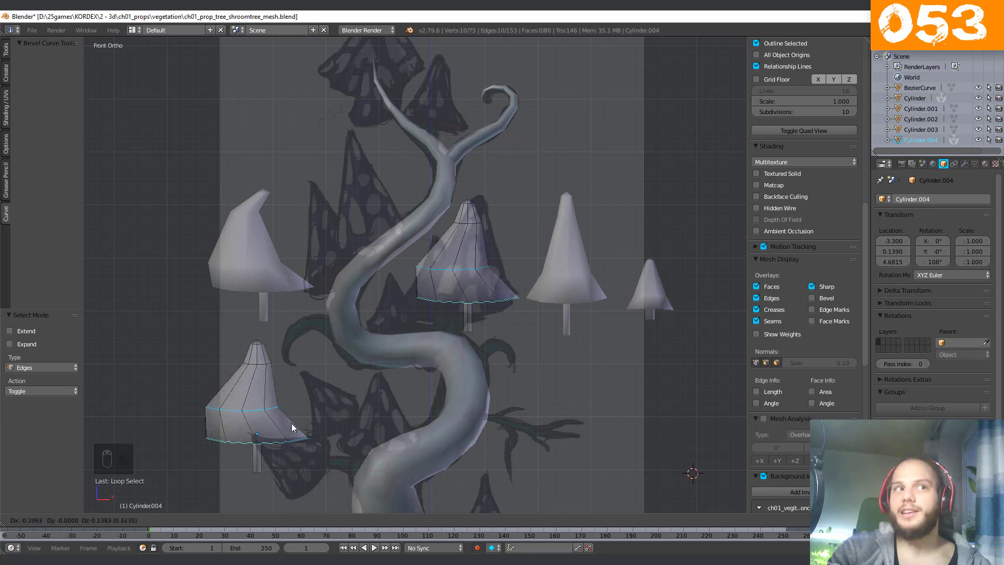
pyautogui.click(314, 435)
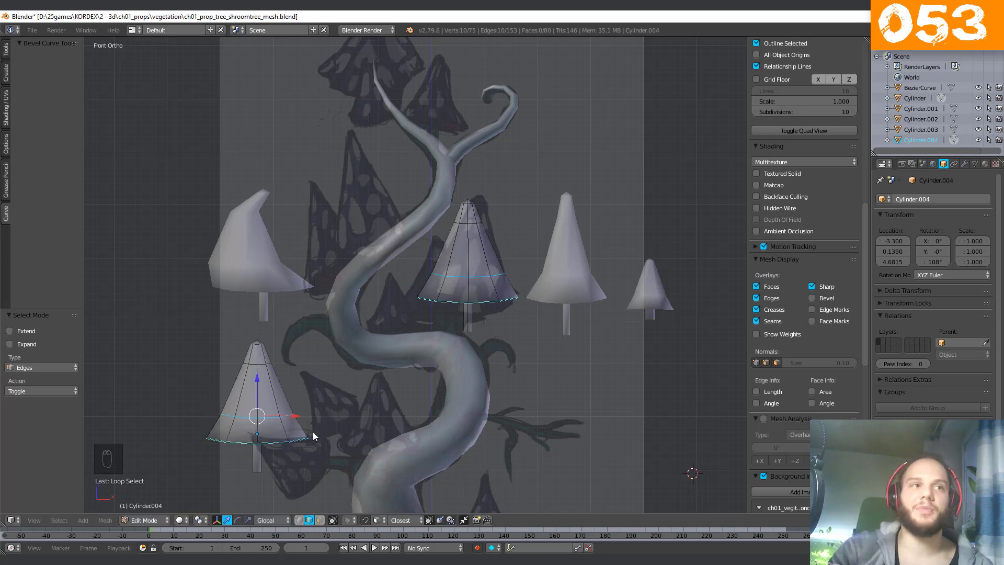
pyautogui.press('Tab')
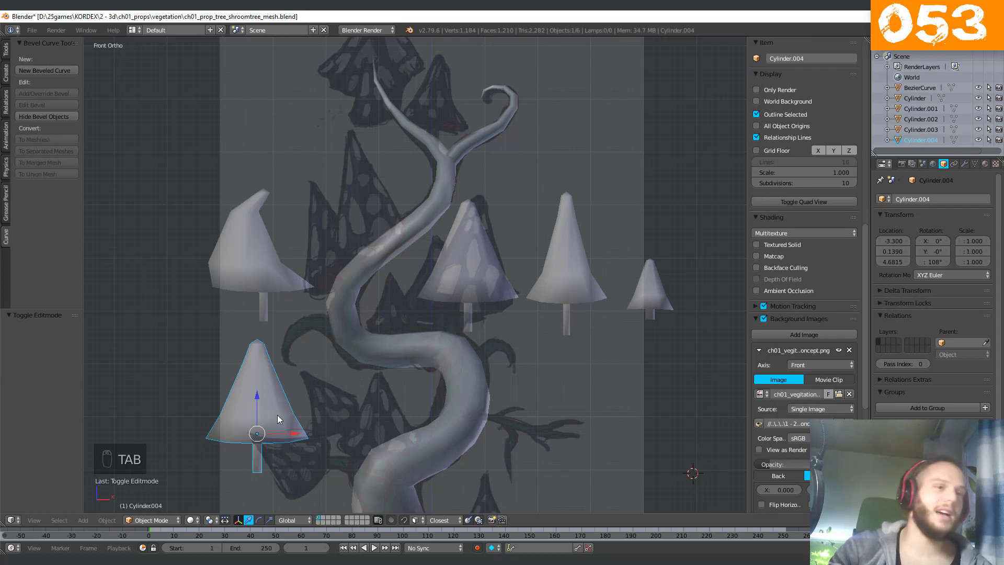
# Place four more linked duplicates of the large mushroom around the deformed copy.
pyautogui.hotkey('alt', 'd')
pyautogui.click(200, 400)
pyautogui.hotkey('alt', 'd')
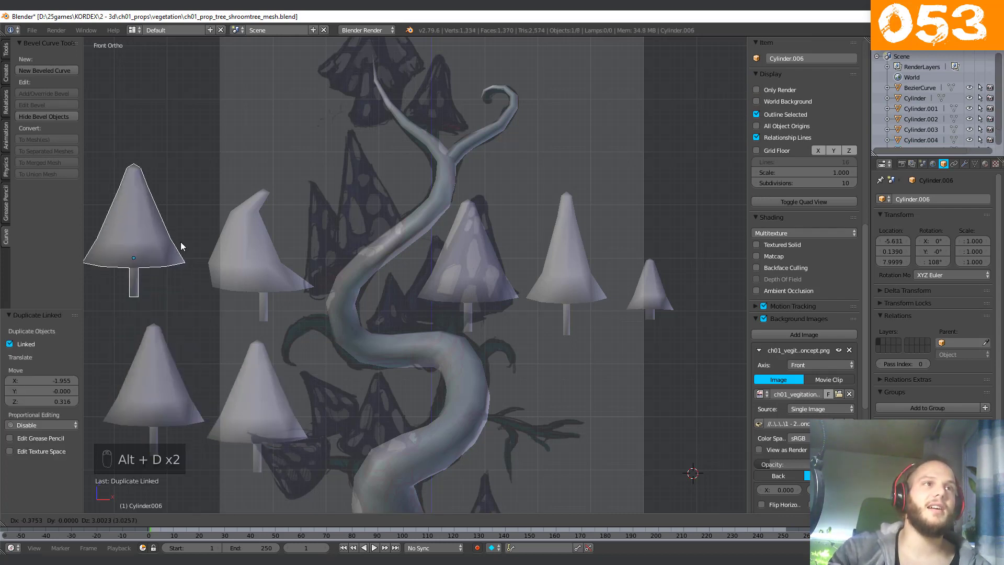
pyautogui.click(186, 261)
pyautogui.hotkey('alt', 'd')
pyautogui.click(262, 108)
pyautogui.hotkey('alt', 'd')
pyautogui.click(382, 107)
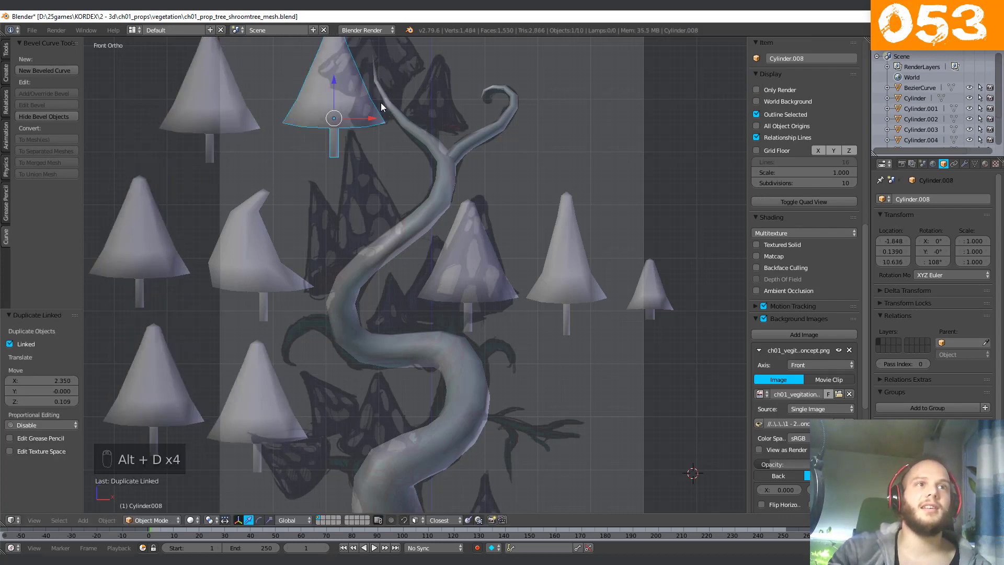
# Try moving the lower cap edge loop on the original large mushroom, then leave Edit Mode.
pyautogui.rightClick(475, 274)
pyautogui.press('Tab')
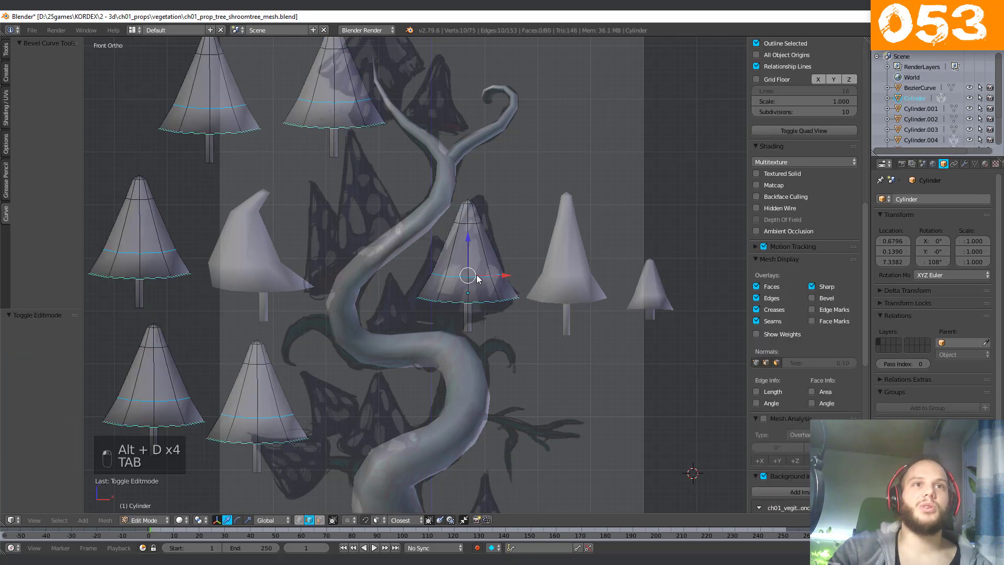
pyautogui.press('g')
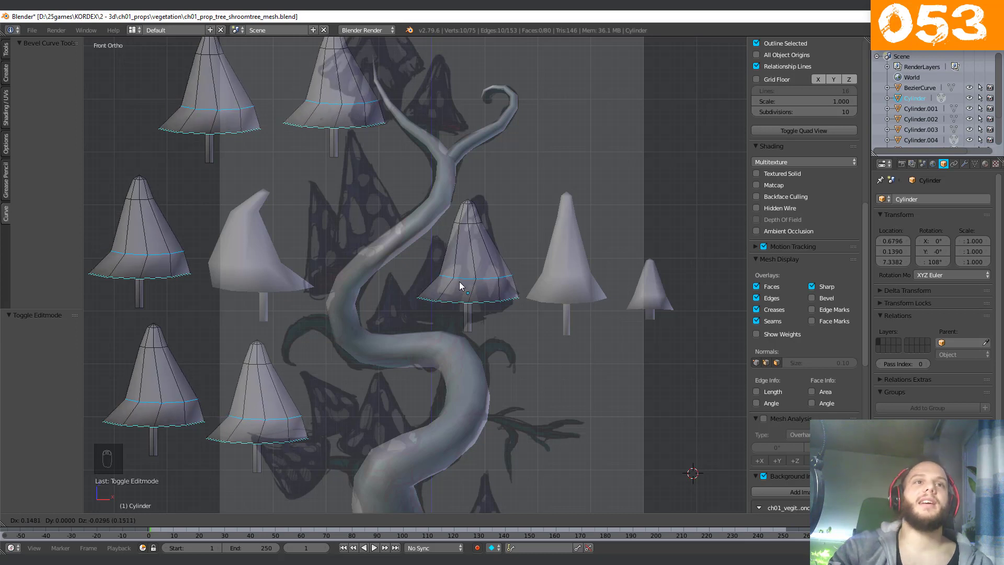
pyautogui.click(457, 282)
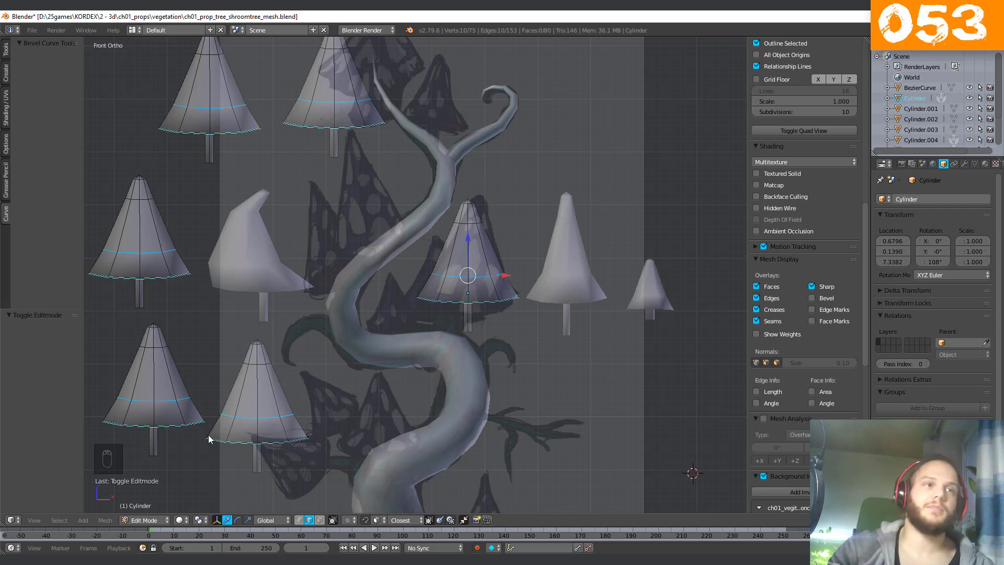
pyautogui.press('Tab')
# Delete the deformed copy and all linked duplicates, keeping only the three original mushroom variants.
pyautogui.rightClick(259, 408)
pyautogui.keyDown('shift'); pyautogui.rightClick(156, 377); pyautogui.keyUp('shift')
pyautogui.keyDown('shift'); pyautogui.rightClick(139, 251); pyautogui.keyUp('shift')
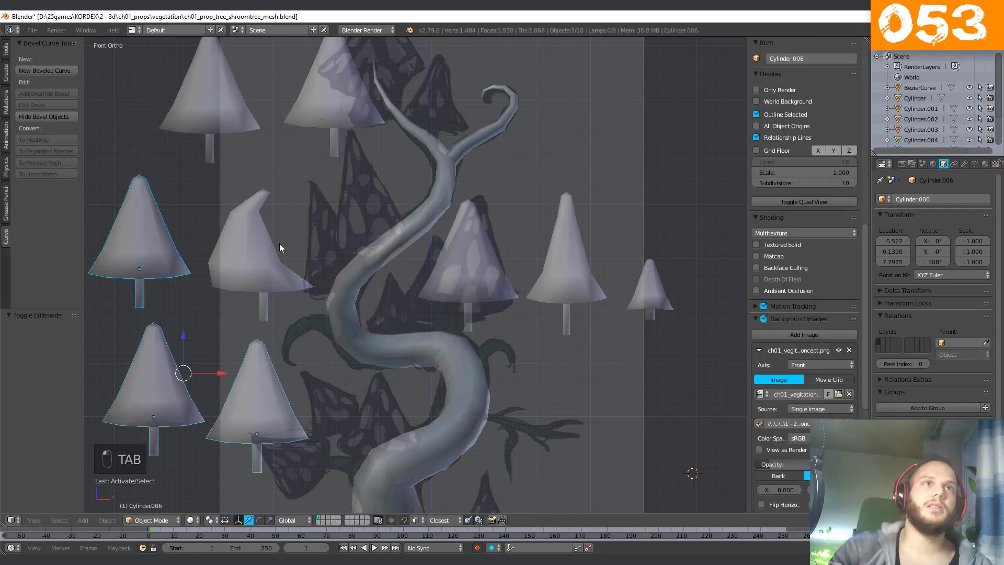
pyautogui.keyDown('shift'); pyautogui.rightClick(272, 245); pyautogui.keyUp('shift')
pyautogui.keyDown('shift'); pyautogui.rightClick(243, 125); pyautogui.keyUp('shift')
pyautogui.press('x')
pyautogui.click(348, 106)
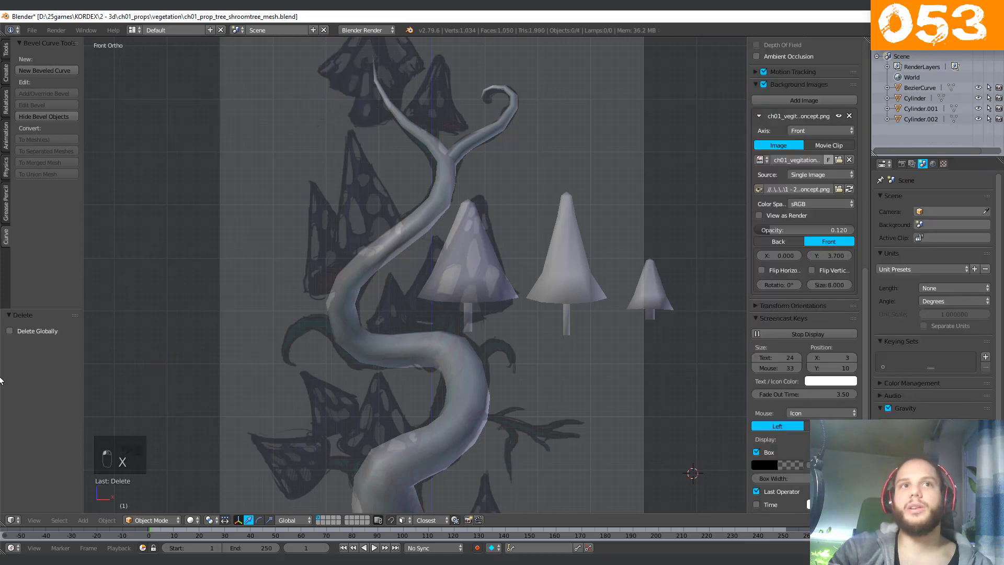
# Move the three original mushroom variants into a vertical column beside the concept image, ordered from largest to smallest.
pyautogui.rightClick(476, 295)
pyautogui.keyDown('shift'); pyautogui.moveTo(476, 294); pyautogui.dragTo(415, 313, button='middle'); pyautogui.keyUp('shift')
pyautogui.press('g')
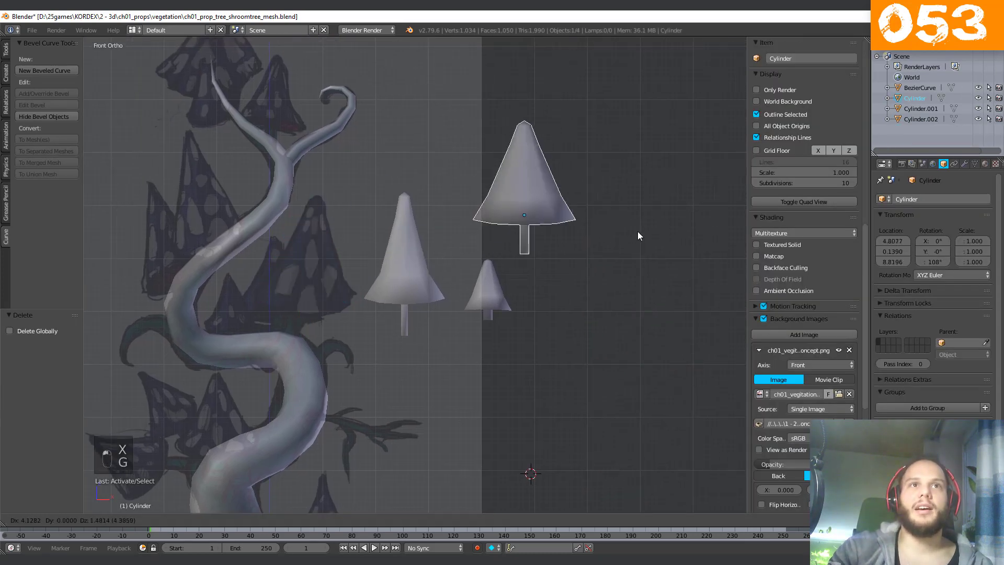
pyautogui.click(651, 214)
pyautogui.rightClick(418, 272)
pyautogui.press('g')
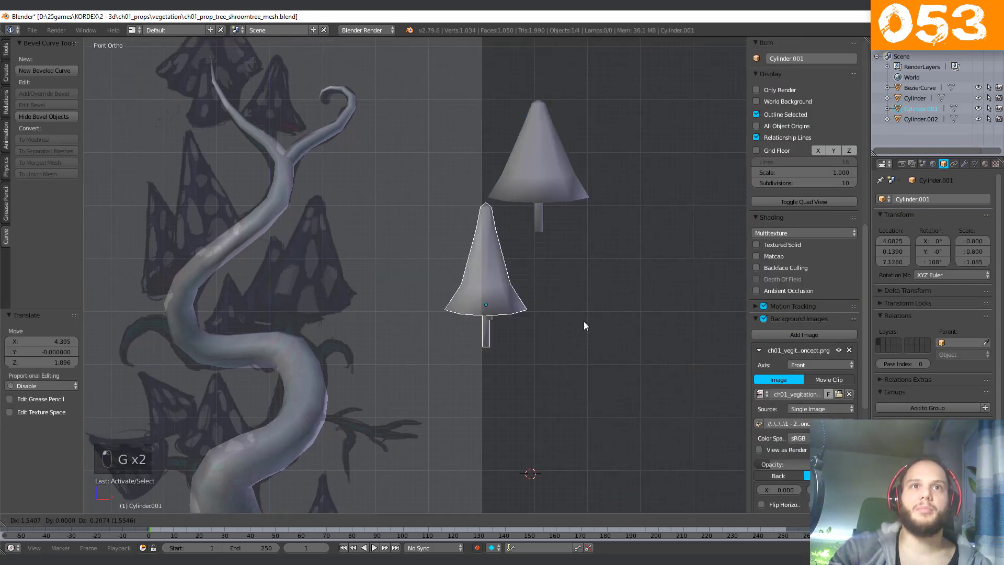
pyautogui.click(596, 348)
pyautogui.rightClick(486, 299)
pyautogui.press('g')
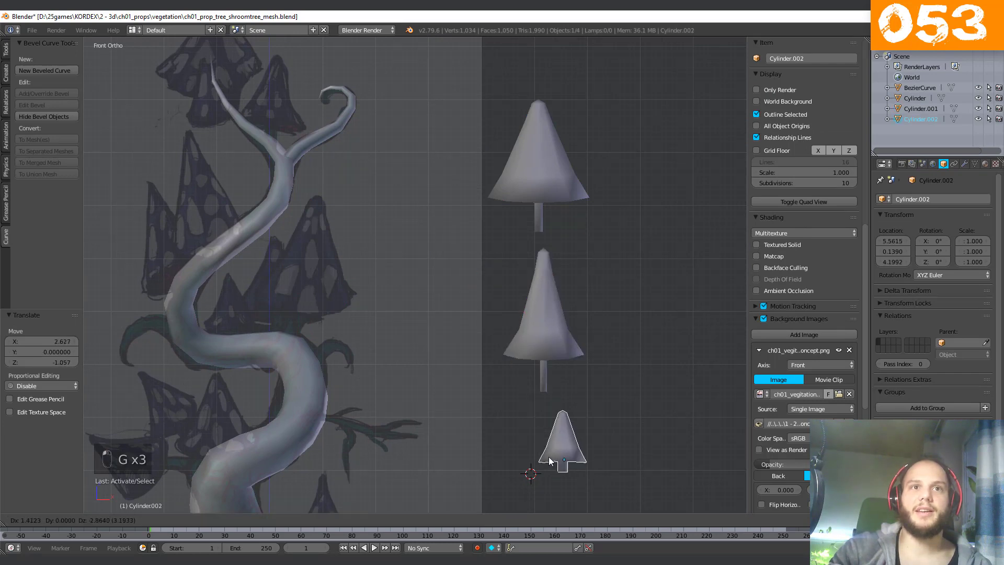
pyautogui.click(543, 438)
pyautogui.scroll(-3, 527, 369)
pyautogui.press('g')
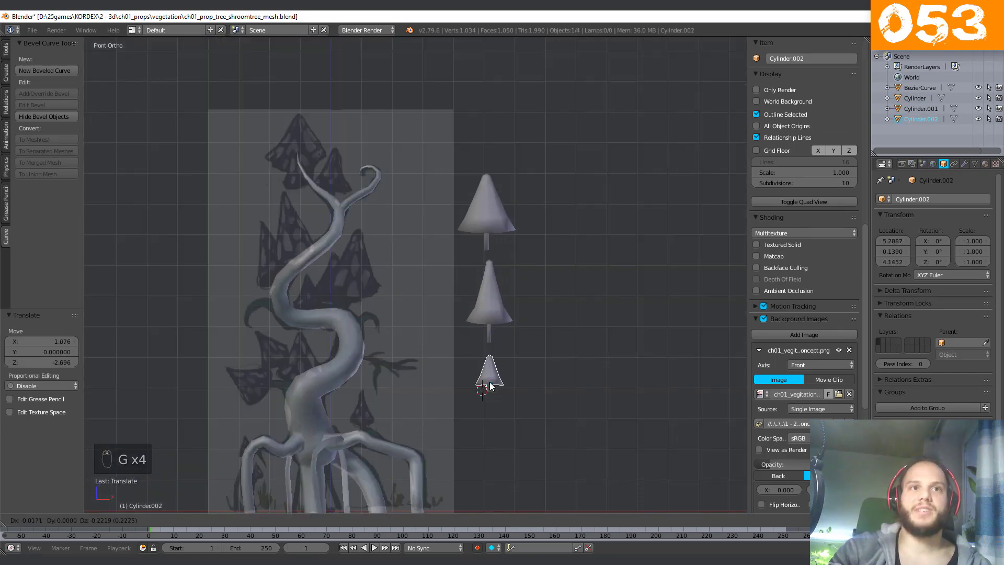
pyautogui.click(487, 372)
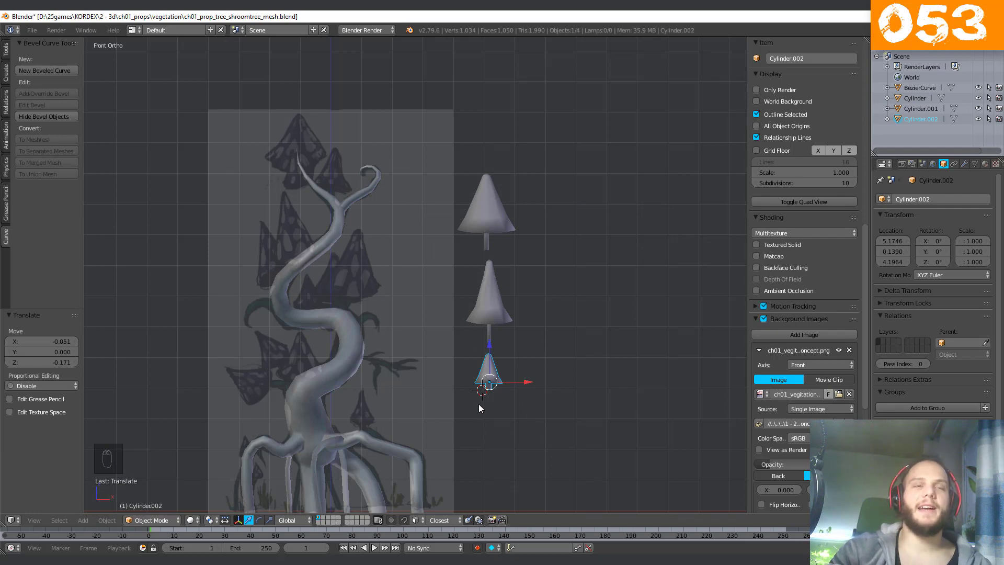
# Try placing a tilted unlinked copy of the large mushroom above the trunk's middle bend, then delete it.
pyautogui.scroll(3, 497, 366)
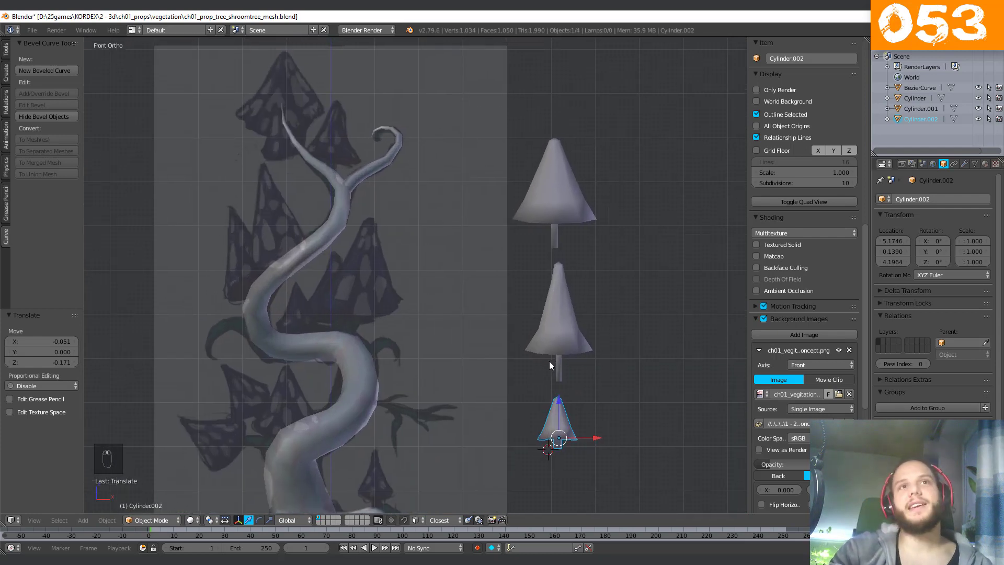
pyautogui.rightClick(561, 203)
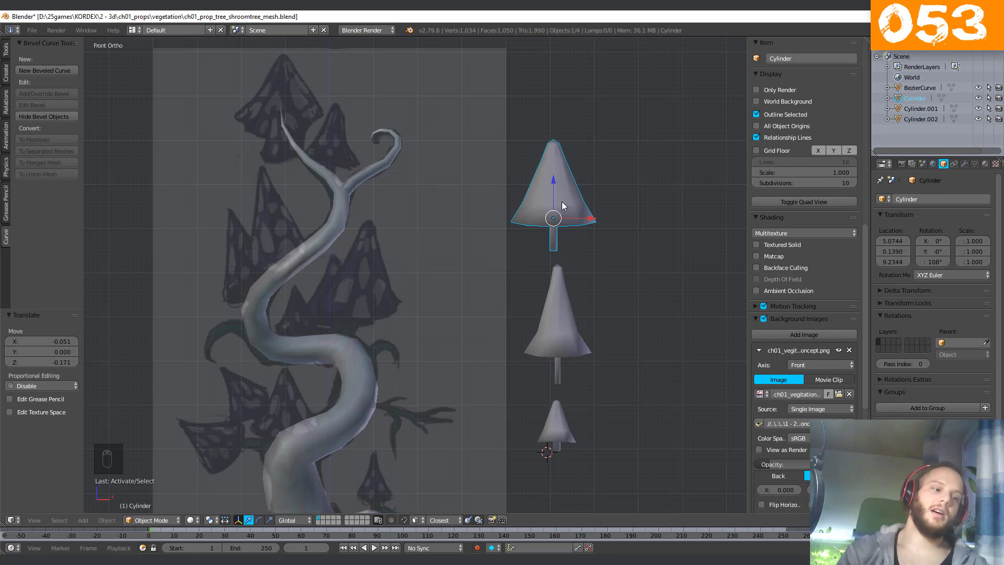
pyautogui.keyDown('shift'); pyautogui.moveTo(562, 206); pyautogui.dragTo(490, 277, button='middle'); pyautogui.keyUp('shift')
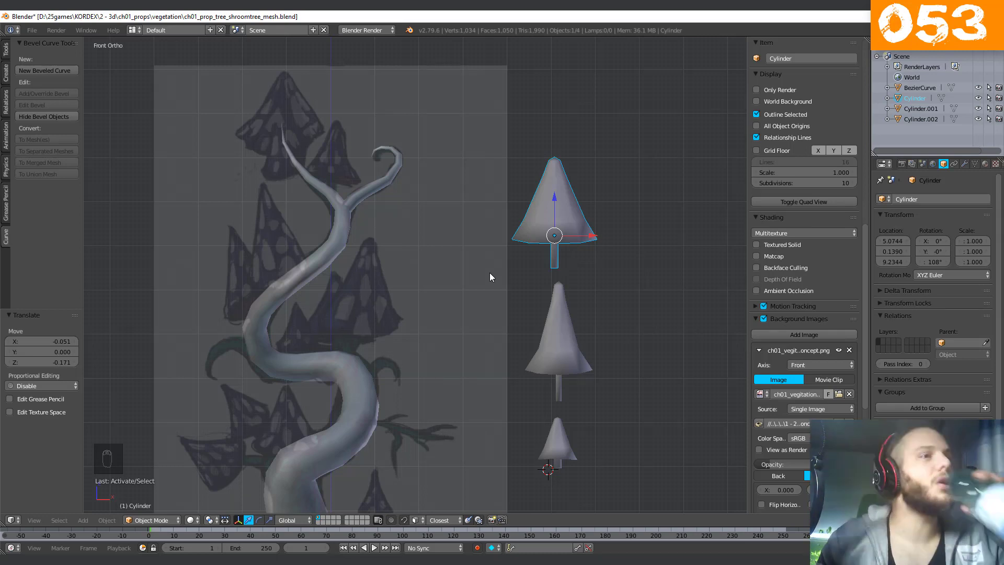
pyautogui.scroll(3, 474, 356)
pyautogui.keyDown('shift'); pyautogui.moveTo(474, 353); pyautogui.dragTo(475, 324, button='middle'); pyautogui.keyUp('shift')
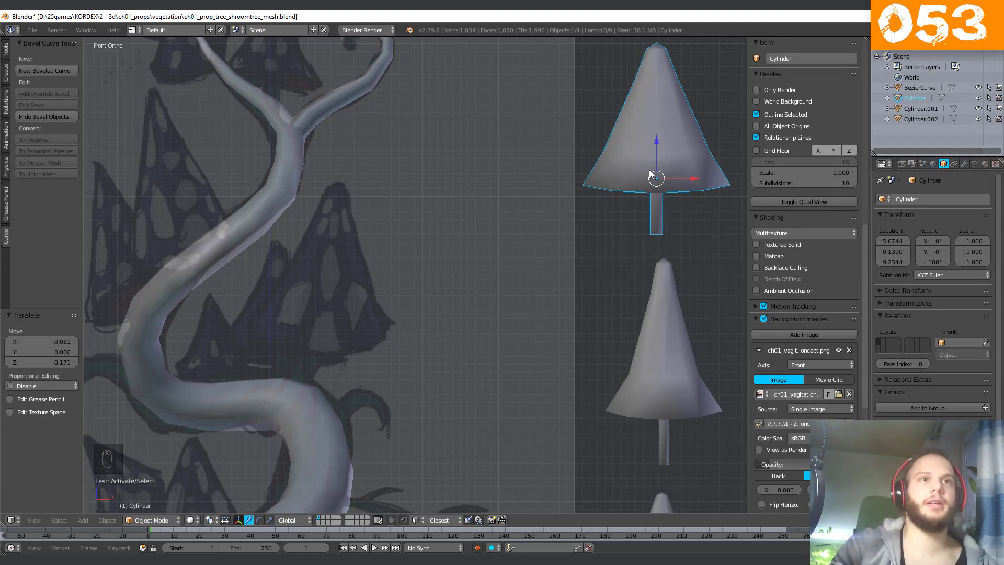
pyautogui.hotkey('shift', 'd')
pyautogui.click(314, 332)
pyautogui.scroll(3, 311, 335)
pyautogui.press('g')
pyautogui.press('r')
pyautogui.click(356, 364)
pyautogui.press('g')
pyautogui.scroll(-6, 327, 416)
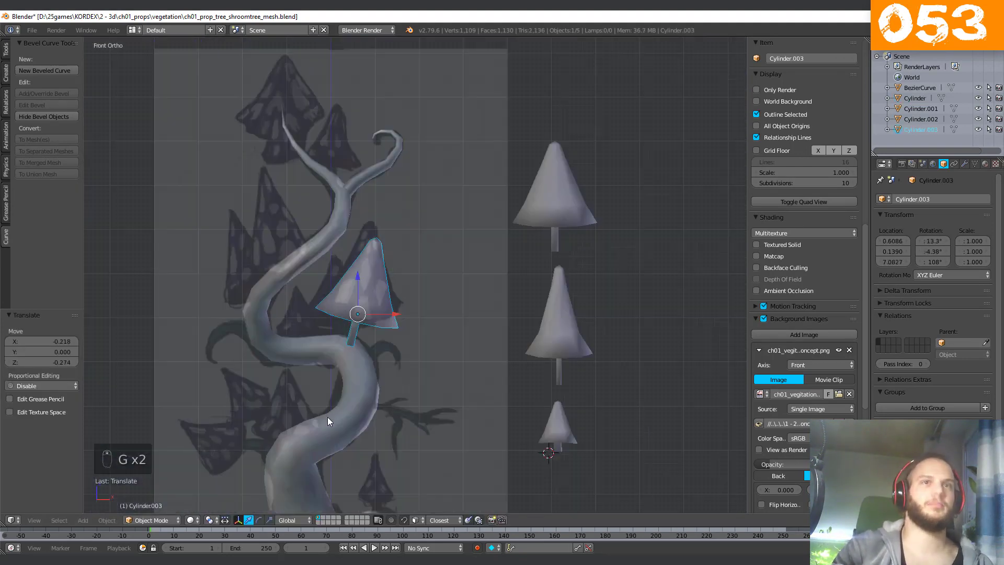
pyautogui.press('x')
# Create a linked duplicate of the large mushroom above the trunk's middle bend, tilting and scaling it to about 1.075 to match the concept.
pyautogui.rightClick(548, 204)
pyautogui.hotkey('alt', 'd')
pyautogui.press('Tab')
pyautogui.press('Tab')
pyautogui.scroll(4, 407, 326)
pyautogui.press('g')
pyautogui.press('r')
pyautogui.click(532, 306)
pyautogui.press('g')
pyautogui.press('g')
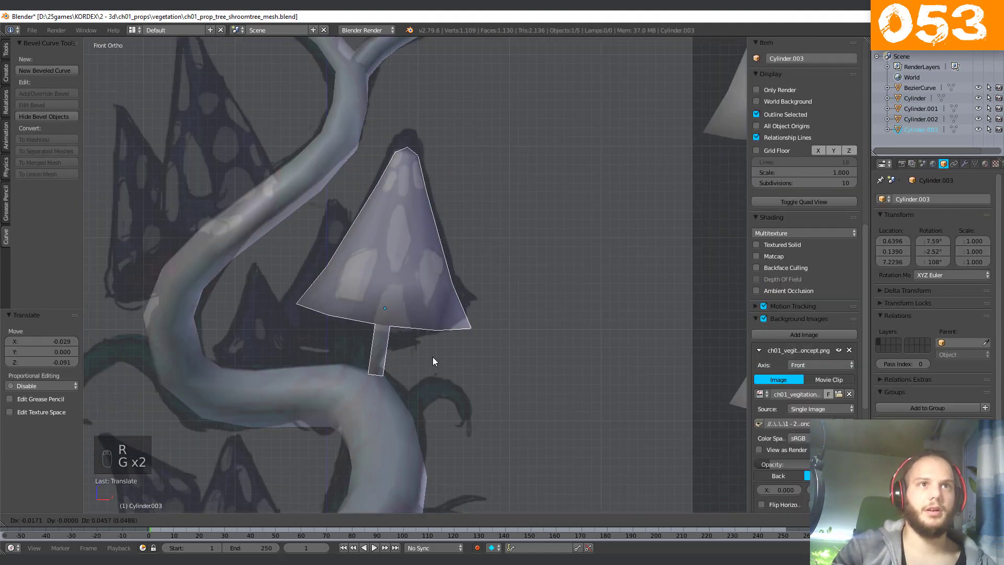
pyautogui.press('r')
pyautogui.press('s')
pyautogui.press('g')
pyautogui.press('s')
pyautogui.click(489, 348)
# Move the linked mushroom about 1 unit along Y so its stem meets the trunk.
pyautogui.moveTo(488, 349); pyautogui.dragTo(509, 335, button='middle')
pyautogui.scroll(-2, 510, 335)
pyautogui.moveTo(494, 327); pyautogui.dragTo(554, 344)
pyautogui.scroll(4, 319, 334)
pyautogui.moveTo(554, 344); pyautogui.dragTo(460, 299, button='middle')
pyautogui.scroll(-4, 319, 333)
# Try placing an unlinked copy of the tilted mushroom over the trunk's bend, then delete it.
pyautogui.press('KP_1')
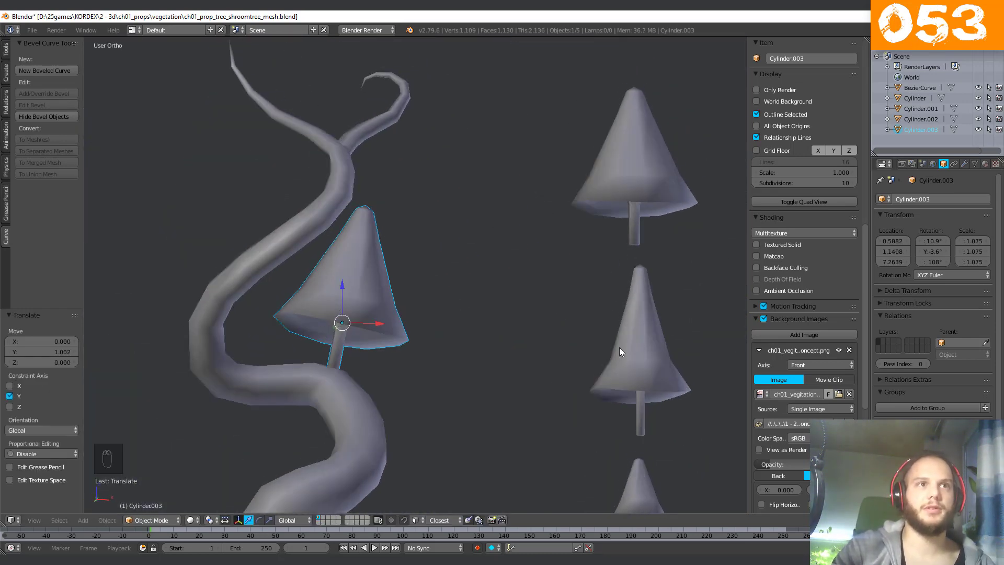
pyautogui.rightClick(651, 375)
pyautogui.hotkey('shift', 'd')
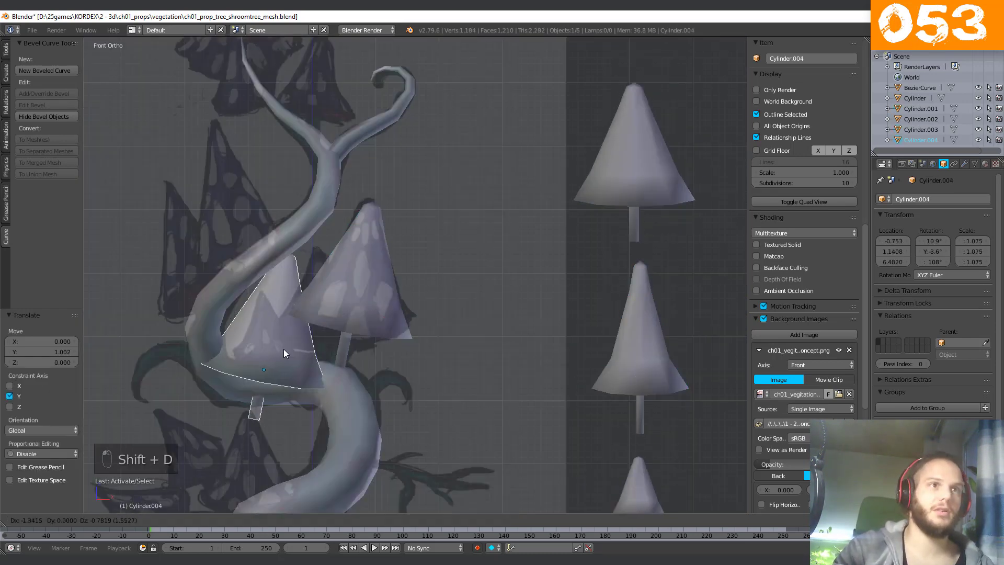
pyautogui.click(283, 350)
pyautogui.press('x')
# Create a linked duplicate of the placed mushroom inside the trunk's bend, scaled to about 0.59 and tilted to fit the concept.
pyautogui.rightClick(354, 293)
pyautogui.hotkey('alt', 'd')
pyautogui.press('g')
pyautogui.press('r')
pyautogui.press('s')
pyautogui.press('g')
pyautogui.press('r')
pyautogui.click(350, 344)
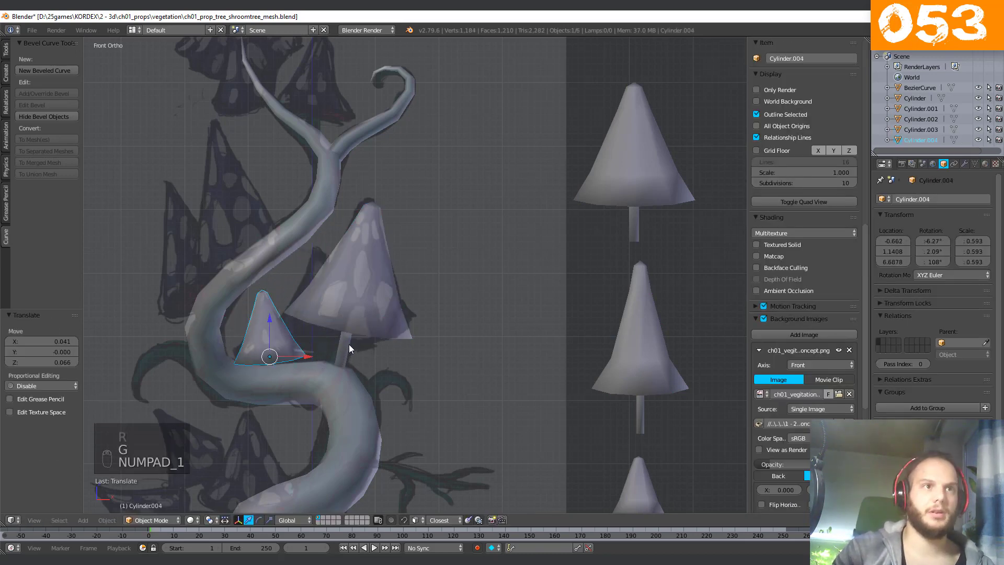
# Tilt the small linked mushroom outward from the side and shift it along Y so its stem meets the trunk.
pyautogui.press('KP_3')
pyautogui.press('r')
pyautogui.press('r')
pyautogui.click(391, 268)
pyautogui.moveTo(391, 268); pyautogui.dragTo(416, 331, button='middle')
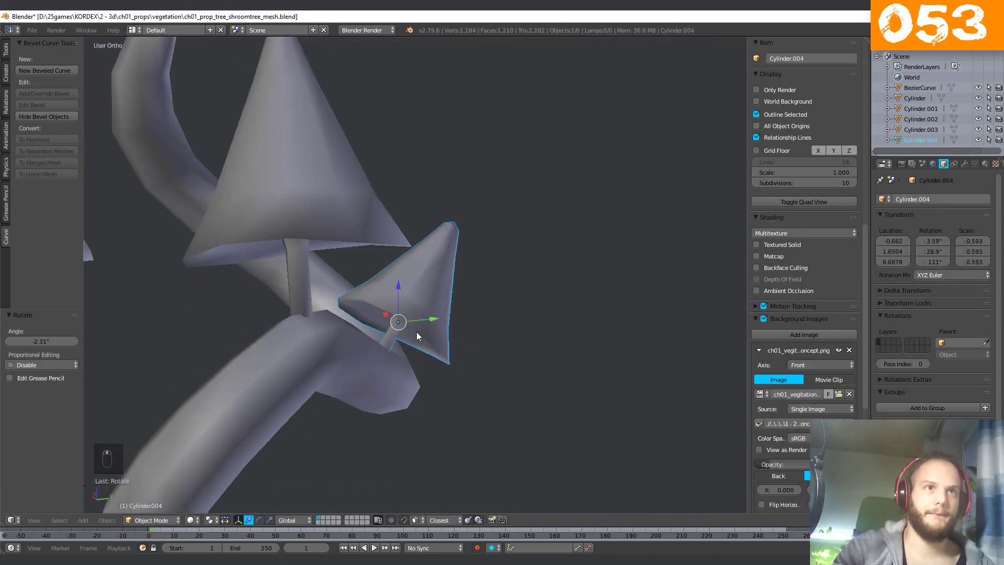
pyautogui.moveTo(400, 287); pyautogui.dragTo(399, 283)
pyautogui.moveTo(399, 283); pyautogui.dragTo(537, 322, button='middle')
pyautogui.press('KP_1')
pyautogui.scroll(-2, 491, 313)
pyautogui.moveTo(440, 275); pyautogui.dragTo(440, 270)
# Create a linked duplicate of the large placed mushroom and position it nearly upright above the tree's upper-left branch tip.
pyautogui.moveTo(440, 271); pyautogui.dragTo(397, 298, button='middle')
pyautogui.rightClick(365, 284)
pyautogui.hotkey('alt', 'd')
pyautogui.click(442, 296)
pyautogui.press('KP_1')
pyautogui.keyDown('shift'); pyautogui.moveTo(339, 309); pyautogui.dragTo(379, 401, button='middle'); pyautogui.keyUp('shift')
pyautogui.press('g')
pyautogui.press('r')
pyautogui.click(324, 169)
pyautogui.press('g')
pyautogui.click(287, 127)
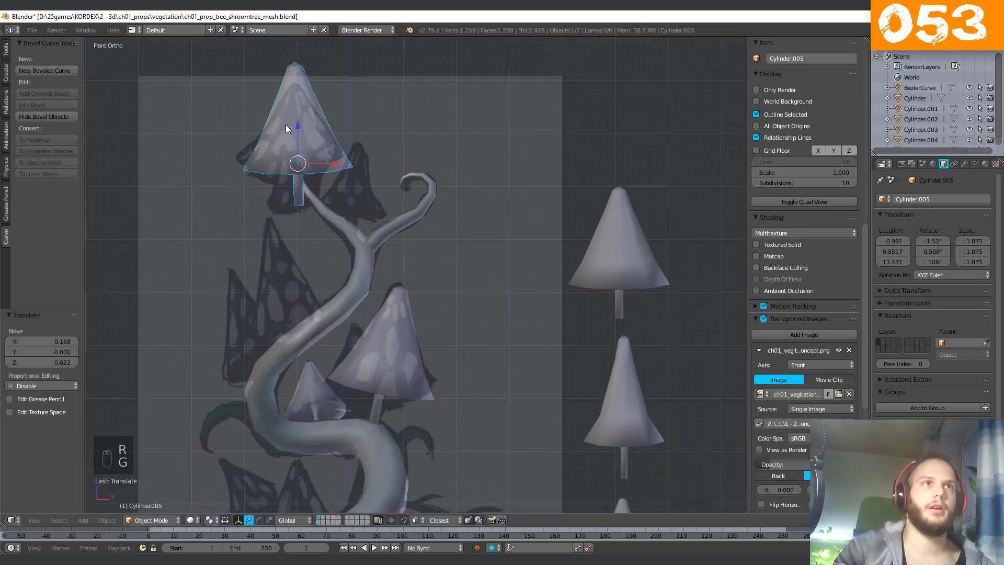
# Reposition, rotate and scale the top mushroom to about 1.12 to match the concept's crown mushroom.
pyautogui.press('Tab')
pyautogui.press('Tab')
pyautogui.press('g')
pyautogui.click(298, 152)
pyautogui.press('r')
pyautogui.press('s')
pyautogui.press('g')
pyautogui.click(439, 205)
pyautogui.press('s')
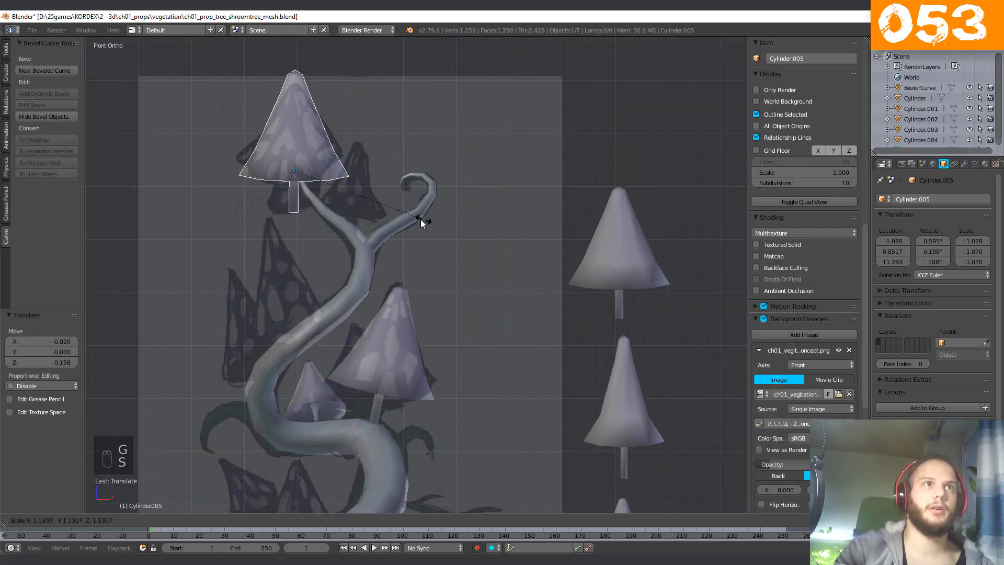
pyautogui.click(456, 203)
# Tilt the top mushroom about 12° and move it along Y so its stem meets the branch tip.
pyautogui.press('r')
pyautogui.click(430, 178)
pyautogui.moveTo(431, 178); pyautogui.dragTo(315, 172, button='middle')
pyautogui.scroll(4, 314, 171)
pyautogui.moveTo(446, 129); pyautogui.dragTo(538, 127)
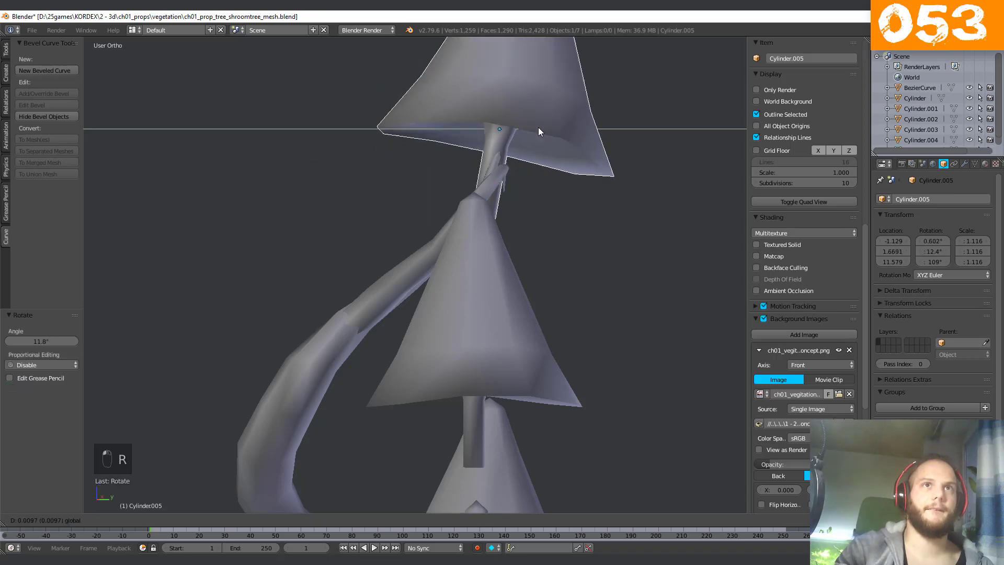
pyautogui.moveTo(538, 127); pyautogui.dragTo(464, 283, button='middle')
# Create a linked duplicate of the top mushroom and place it, rotated, between the two upper branches.
pyautogui.press('KP_1')
pyautogui.rightClick(623, 401)
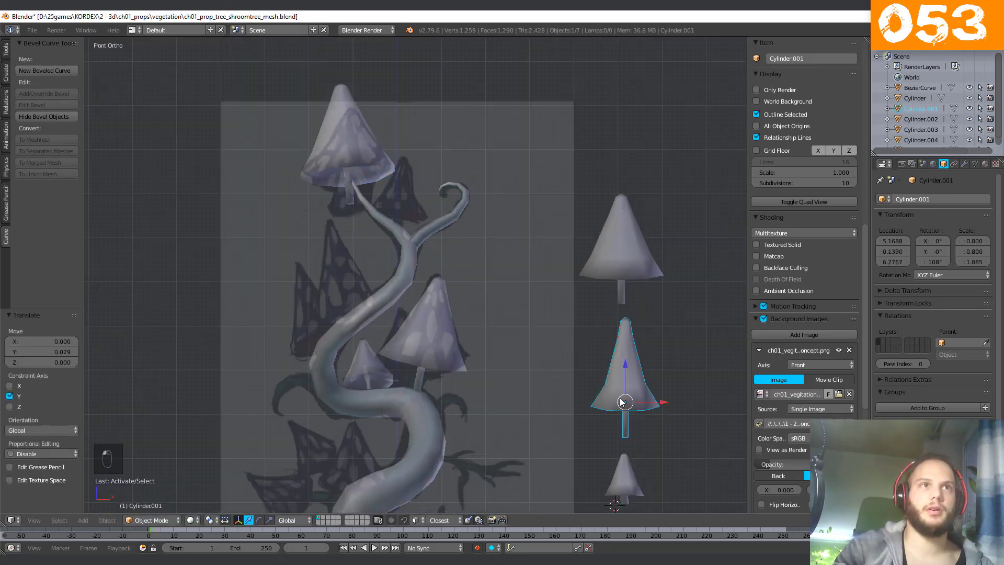
pyautogui.rightClick(347, 175)
pyautogui.press('Tab')
pyautogui.press('Tab')
pyautogui.hotkey('alt', 'd')
pyautogui.click(401, 210)
pyautogui.press('r')
pyautogui.moveTo(640, 162); pyautogui.dragTo(525, 157, button='middle')
pyautogui.press('g')
pyautogui.click(512, 156)
# Scale the new linked mushroom down to about 0.63 and position it beside the upper-left branch.
pyautogui.press('KP_1')
pyautogui.press('s')
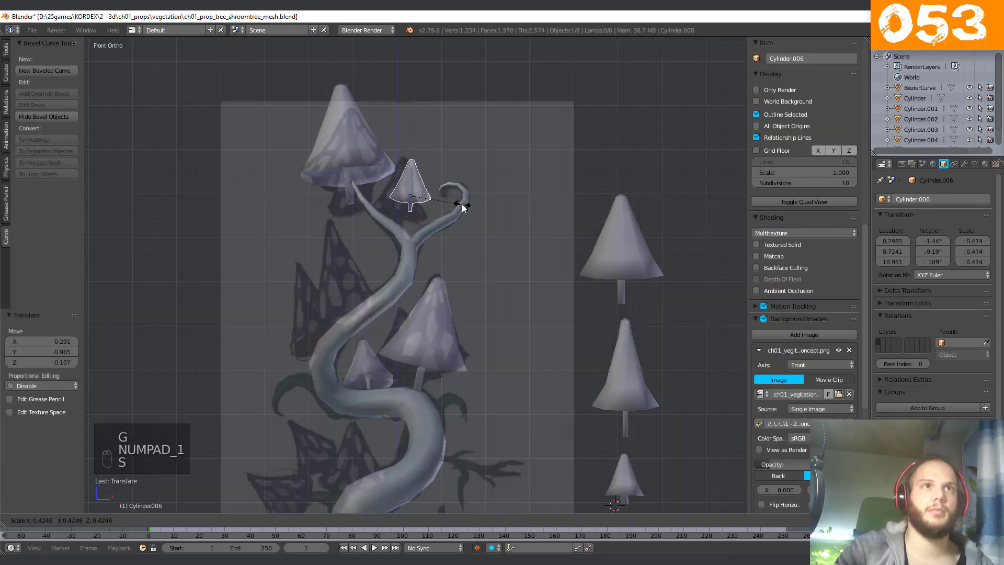
pyautogui.click(464, 207)
pyautogui.press('g')
pyautogui.click(494, 220)
pyautogui.press('r')
# Shift the small upper mushroom along Y and adjust its height so its stem meets the branch.
pyautogui.moveTo(515, 240); pyautogui.dragTo(418, 137, button='middle')
pyautogui.scroll(4, 446, 216)
pyautogui.moveTo(352, 134); pyautogui.dragTo(315, 131)
pyautogui.moveTo(315, 130); pyautogui.dragTo(390, 122, button='middle')
pyautogui.moveTo(389, 120); pyautogui.dragTo(385, 120)
pyautogui.moveTo(385, 120); pyautogui.dragTo(434, 130, button='middle')
pyautogui.moveTo(396, 135); pyautogui.dragTo(394, 129)
pyautogui.scroll(-5, 394, 130)
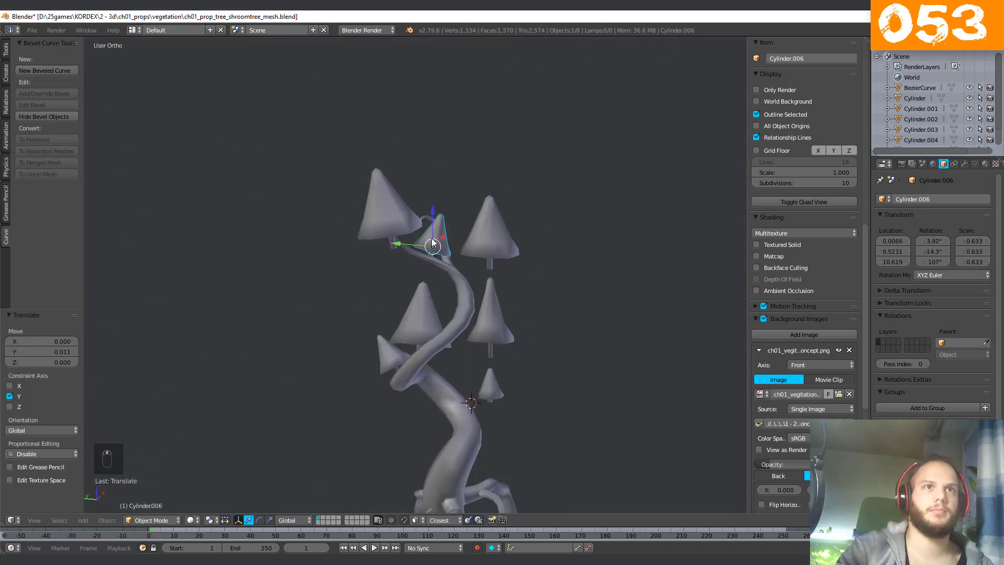
# Create a linked duplicate of the narrow mushroom variant and place it left of the trunk's upper section.
pyautogui.press('KP_1')
pyautogui.scroll(2, 610, 319)
pyautogui.hotkey('alt', 'd')
pyautogui.click(321, 222)
# Move the narrow linked mushroom about -0.45 units along Y toward the trunk.
pyautogui.press('KP_1')
pyautogui.press('KP_3')
pyautogui.scroll(-5, 321, 222)
pyautogui.moveTo(321, 222); pyautogui.dragTo(385, 281, button='middle')
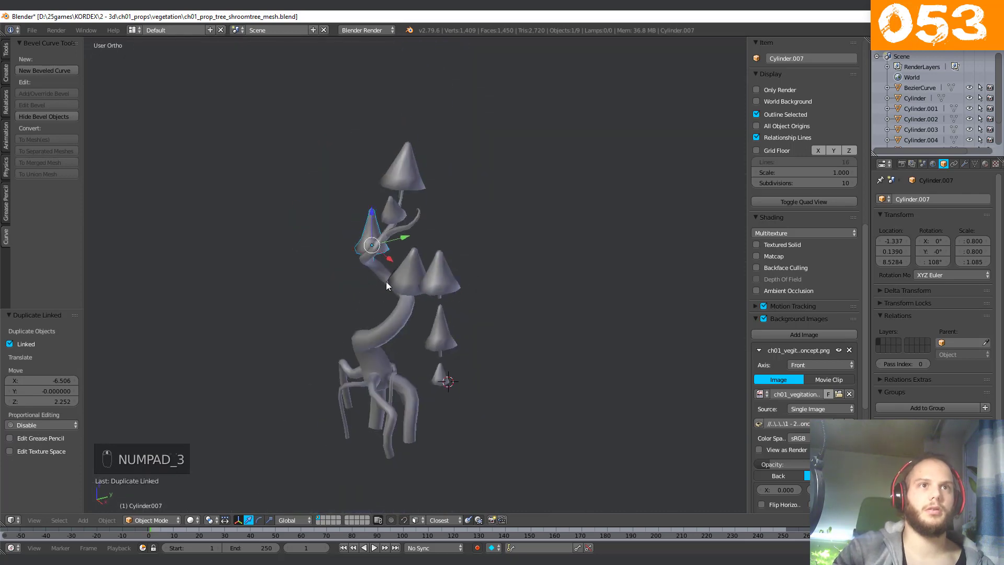
pyautogui.click(437, 313)
pyautogui.moveTo(467, 327); pyautogui.dragTo(528, 317)
pyautogui.scroll(3, 528, 317)
pyautogui.click(326, 249)
pyautogui.press('ctrl+KP_3')
pyautogui.scroll(5, 494, 195)
pyautogui.moveTo(460, 212); pyautogui.dragTo(495, 212)
pyautogui.moveTo(547, 209); pyautogui.dragTo(570, 210, button='middle')
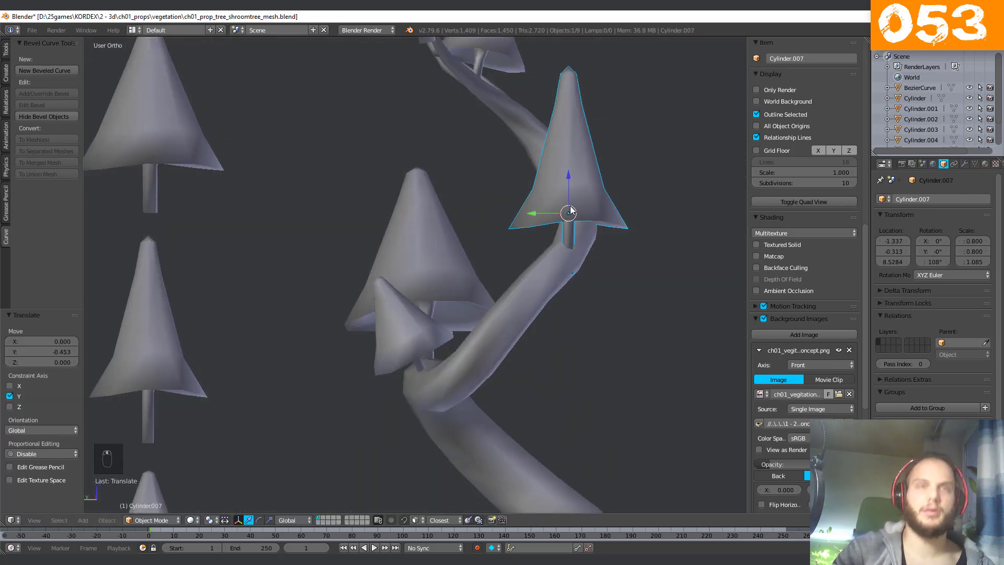
# Tilt the narrow linked mushroom about 14.7° and move it about another -0.56 units along Y.
pyautogui.press('KP_1')
pyautogui.press('r')
pyautogui.click(359, 184)
pyautogui.moveTo(269, 219); pyautogui.dragTo(381, 314, button='middle')
pyautogui.press('KP_1')
pyautogui.scroll(-3, 315, 252)
pyautogui.scroll(-3, 333, 273)
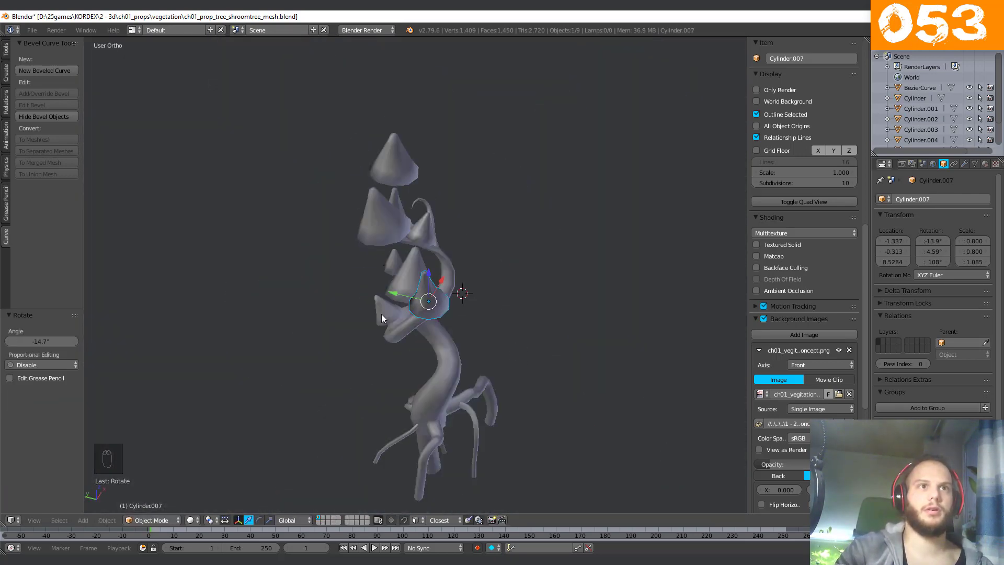
pyautogui.press('KP_1')
pyautogui.moveTo(485, 247); pyautogui.dragTo(434, 281, button='middle')
pyautogui.scroll(3, 434, 281)
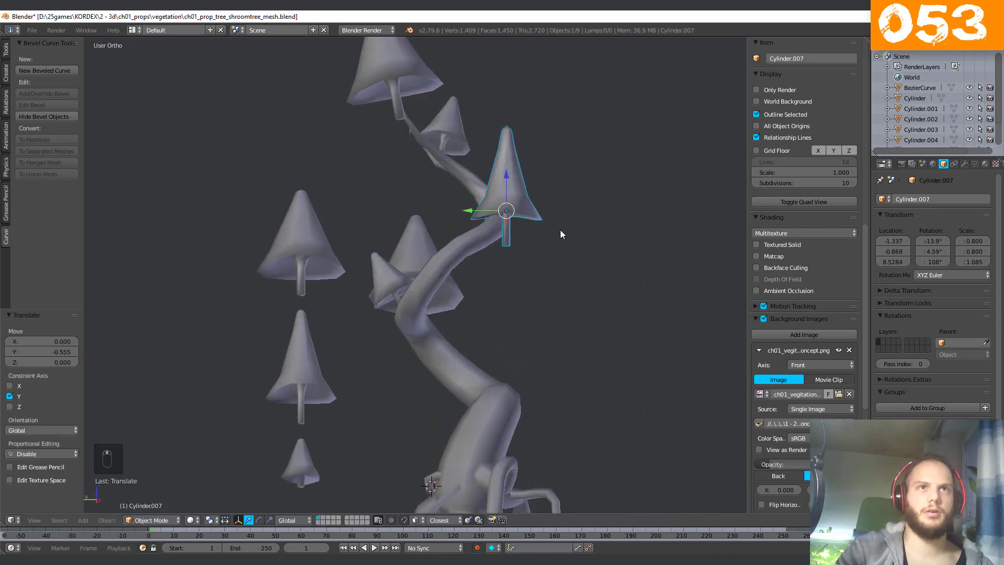
# Tilt the narrow mushroom away from the trunk, scale it up to about 0.84 wide, and reposition it so its stem meets the trunk.
pyautogui.press('r')
pyautogui.click(622, 243)
pyautogui.press('KP_1')
pyautogui.press('s')
pyautogui.click(353, 237)
pyautogui.press('g')
pyautogui.click(353, 232)
pyautogui.moveTo(352, 233); pyautogui.dragTo(421, 247, button='middle')
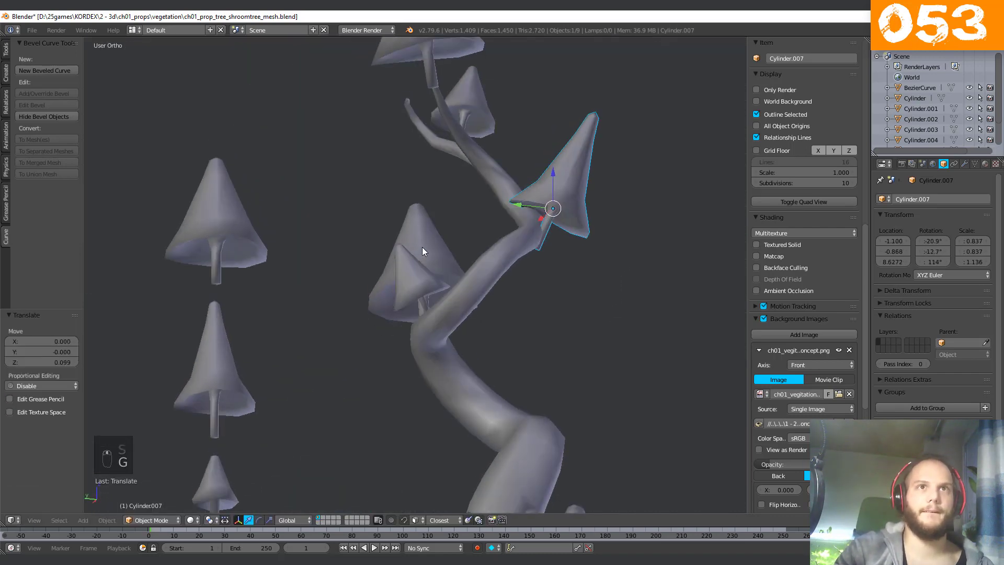
# Move the narrow linked mushroom about 0.29 units along Y, tilt it -14.7°, and turn it about the global Z axis.
pyautogui.moveTo(494, 192); pyautogui.dragTo(478, 191)
pyautogui.moveTo(479, 191); pyautogui.dragTo(440, 184, button='middle')
pyautogui.press('r')
pyautogui.click(411, 196)
pyautogui.press('r')
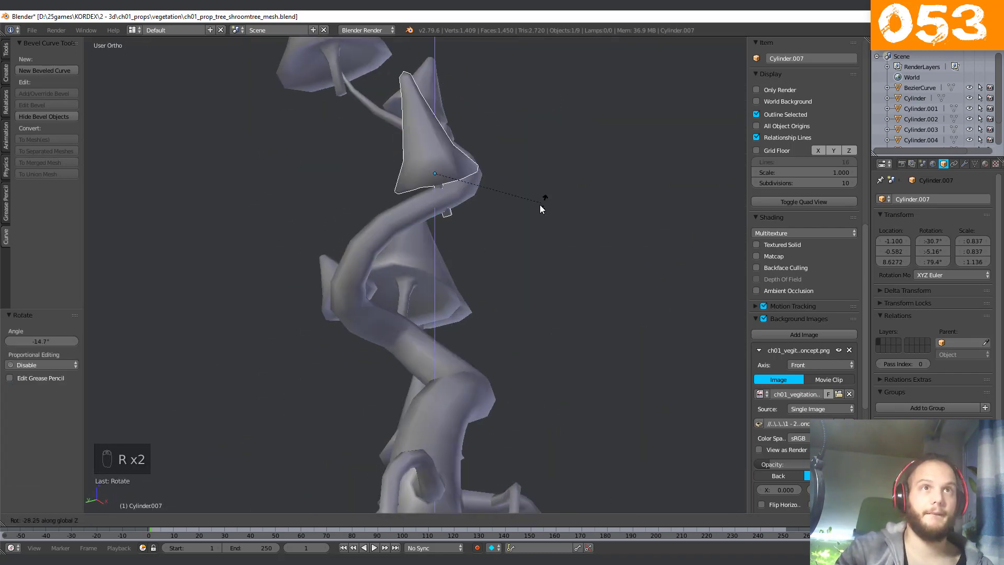
pyautogui.click(541, 206)
pyautogui.moveTo(541, 206); pyautogui.dragTo(669, 206, button='middle')
pyautogui.press('KP_1')
# Refine the narrow mushroom's rotation to about -27.7°, -10.9°, 88.6° and lower it about 0.09 units onto the trunk.
pyautogui.press('r')
pyautogui.click(374, 218)
pyautogui.moveTo(374, 219); pyautogui.dragTo(557, 206, button='middle')
pyautogui.press('r')
pyautogui.click(618, 207)
pyautogui.press('KP_1')
pyautogui.moveTo(358, 205); pyautogui.dragTo(301, 157, button='middle')
pyautogui.press('r')
pyautogui.click(407, 329)
pyautogui.press('r')
pyautogui.click(531, 423)
pyautogui.moveTo(289, 143); pyautogui.dragTo(290, 155)
pyautogui.moveTo(291, 156); pyautogui.dragTo(531, 325, button='middle')
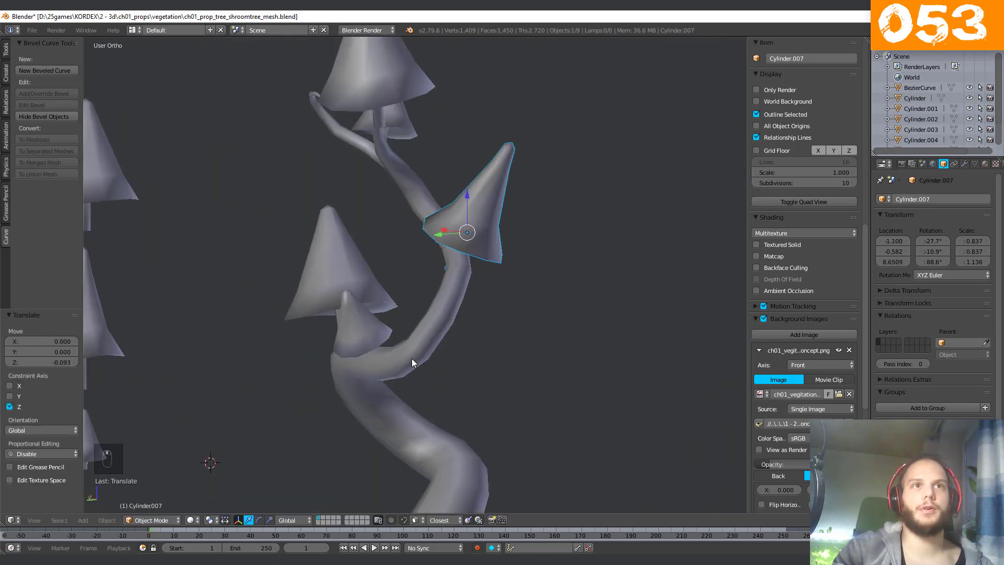
pyautogui.press('KP_1')
pyautogui.hotkey('shift', 'd')
pyautogui.press('Escape')
pyautogui.press('Delete')
# Create a linked duplicate of the narrow mushroom, rotate it nearly upright, and place it between the spare large and small mushrooms.
pyautogui.rightClick(366, 243)
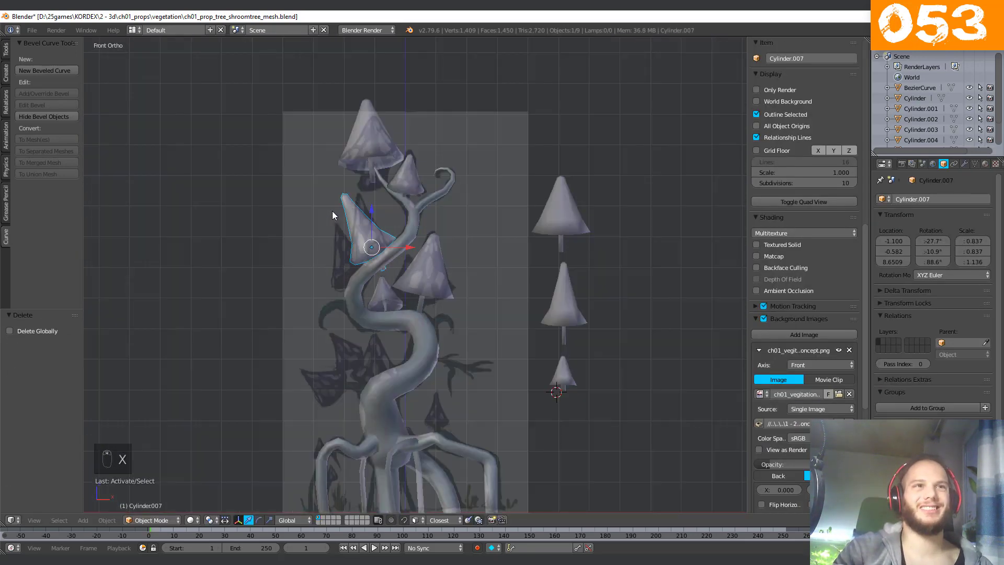
pyautogui.hotkey('alt', 'd')
pyautogui.press('r')
pyautogui.press('g')
pyautogui.click(569, 315)
pyautogui.press('Tab')
pyautogui.press('Tab')
# Straighten the spare narrow mushroom in the side view and line it up with the other spare variants.
pyautogui.press('KP_3')
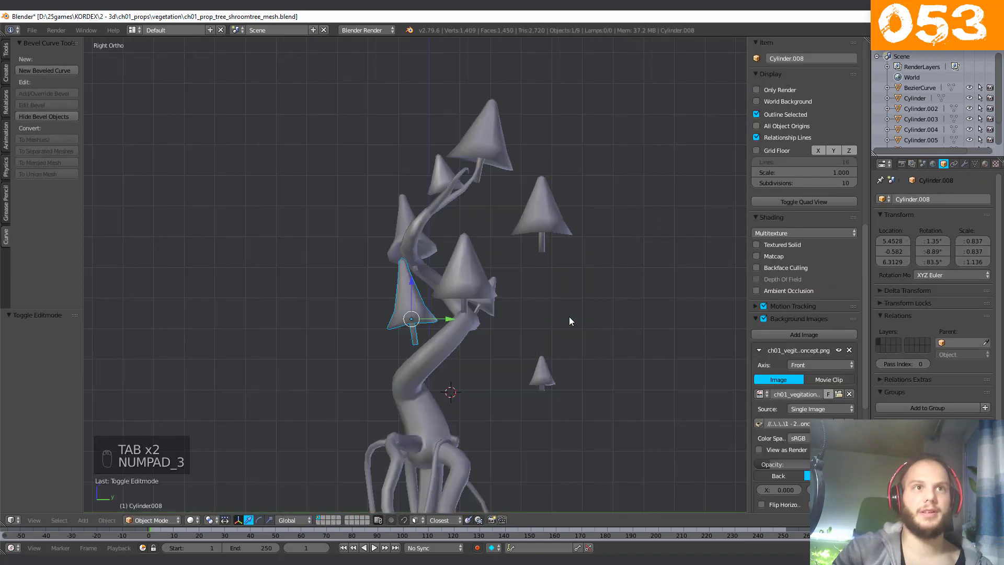
pyautogui.press('r')
pyautogui.press('g')
pyautogui.click(695, 346)
# Create another linked duplicate of the narrow mushroom and move it to the trunk's left bend.
pyautogui.press('KP_1')
pyautogui.hotkey('alt', 'd')
pyautogui.moveTo(451, 312); pyautogui.dragTo(496, 254, button='middle')
pyautogui.press('g')
pyautogui.press('g')
pyautogui.click(418, 315)
# Scale the new narrow mushroom to about 0.77 wide, and rotate and move it to match the concept art.
pyautogui.press('KP_1')
pyautogui.press('g')
pyautogui.press('r')
pyautogui.press('Tab')
pyautogui.press('Tab')
pyautogui.press('g')
pyautogui.press('s')
pyautogui.press('g')
pyautogui.press('r')
pyautogui.click(451, 294)
# Rotate the new narrow mushroom outward from the trunk and move it about -0.15 units along X.
pyautogui.scroll(2, 325, 223)
pyautogui.press('r')
pyautogui.press('r')
pyautogui.click(351, 277)
pyautogui.press('r')
pyautogui.click(407, 284)
pyautogui.press('g')
pyautogui.press('x')
pyautogui.click(431, 300)
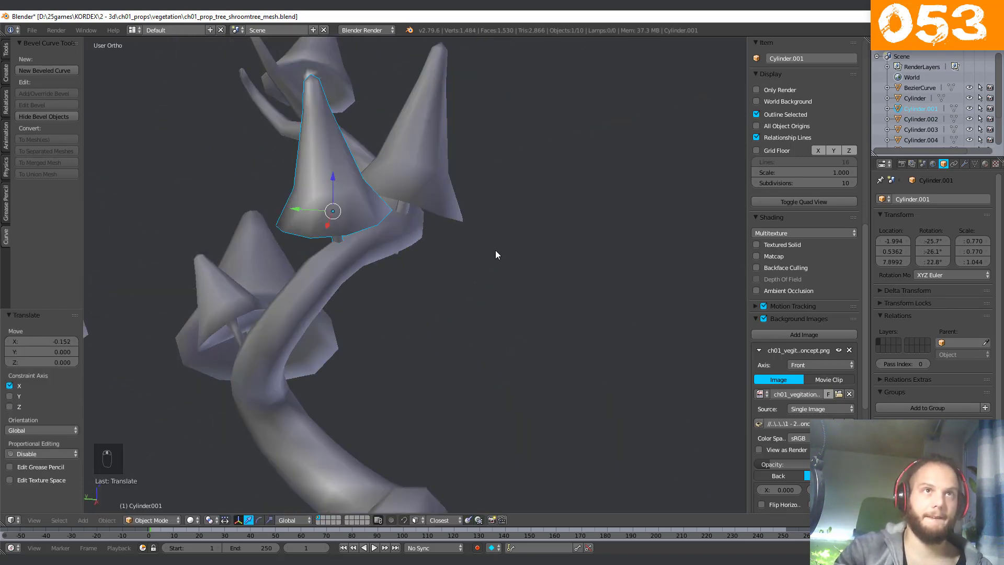
# Move the new narrow mushroom about 0.15 units along X back toward the trunk.
pyautogui.press('KP_1')
pyautogui.press('g')
pyautogui.press('x')
pyautogui.click(375, 311)
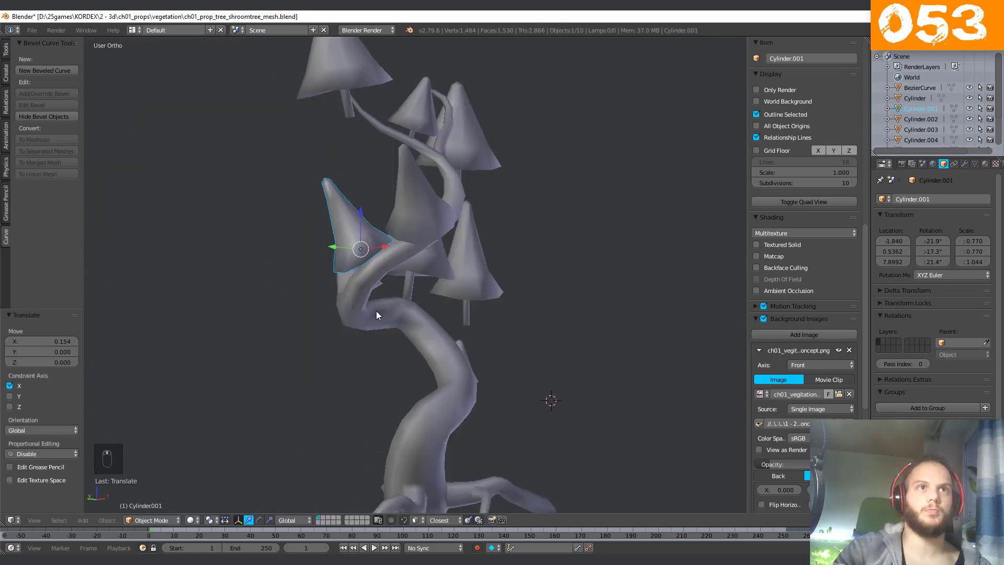
pyautogui.moveTo(375, 310)
pyautogui.mouseDown(button='middle')
pyautogui.moveTo(355, 309)
pyautogui.moveTo(422, 305)
pyautogui.moveTo(236, 299)
pyautogui.moveTo(366, 299)
pyautogui.mouseUp(button='middle')
# Create a linked duplicate of the small mushroom, place it on the trunk just below the upper fork, and rotate it -41.3°.
pyautogui.press('KP_1')
pyautogui.rightClick(638, 441)
pyautogui.hotkey('alt', 'd')
pyautogui.click(422, 275)
pyautogui.moveTo(421, 275); pyautogui.dragTo(644, 328, button='middle')
pyautogui.press('g')
pyautogui.click(556, 269)
pyautogui.press('r')
pyautogui.click(509, 204)
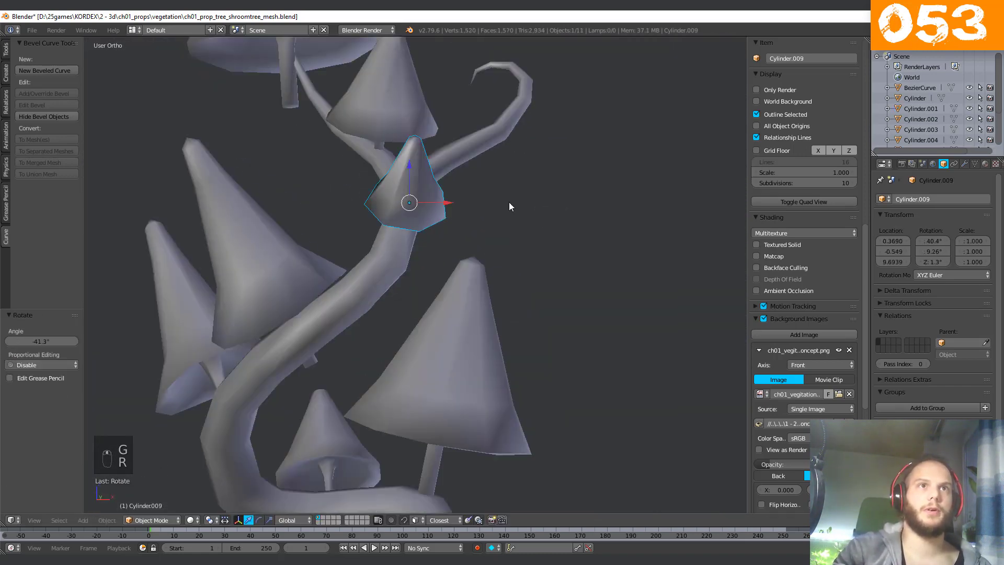
# Reposition the small linked mushroom below the fork so its stem meets the trunk.
pyautogui.moveTo(509, 203); pyautogui.dragTo(440, 312, button='middle')
pyautogui.press('g')
pyautogui.click(494, 342)
pyautogui.scroll(-10, 408, 366)
pyautogui.press('Tab')
pyautogui.press('Tab')
pyautogui.scroll(10, 373, 377)
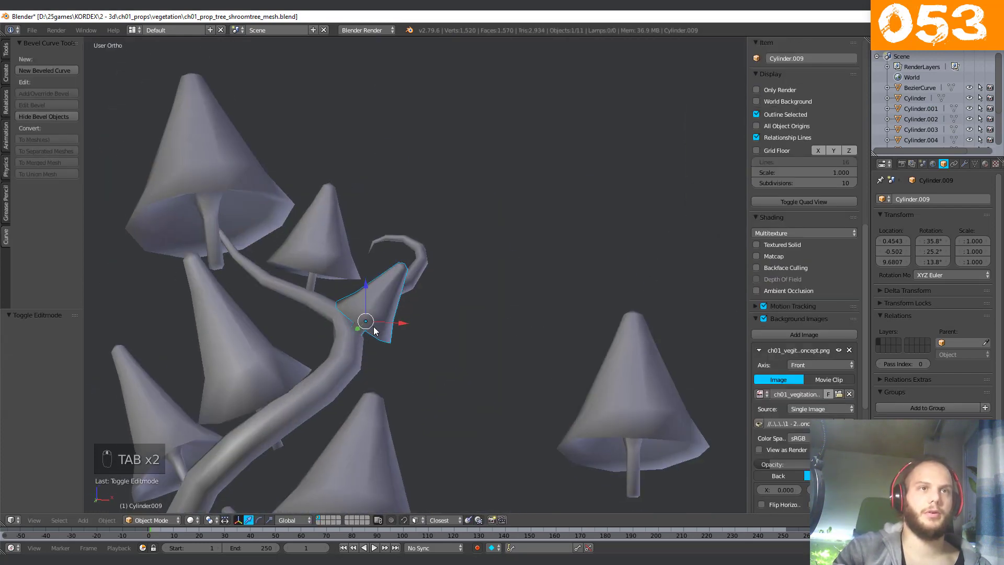
# Create a second linked duplicate of the small mushroom, scale it to about 0.97, and place it near the upper fork.
pyautogui.press('s')
pyautogui.hotkey('alt', 'd')
pyautogui.press('r')
pyautogui.press('s')
pyautogui.press('g')
pyautogui.click(357, 343)
# Tilt the second small mushroom sideways and move it to the trunk's left side just below the fork.
pyautogui.moveTo(438, 303); pyautogui.dragTo(405, 392, button='middle')
pyautogui.press('r')
pyautogui.click(382, 435)
pyautogui.press('g')
pyautogui.click(375, 431)
pyautogui.press('r')
pyautogui.click(463, 344)
pyautogui.press('g')
pyautogui.moveTo(450, 350); pyautogui.dragTo(356, 368, button='middle')
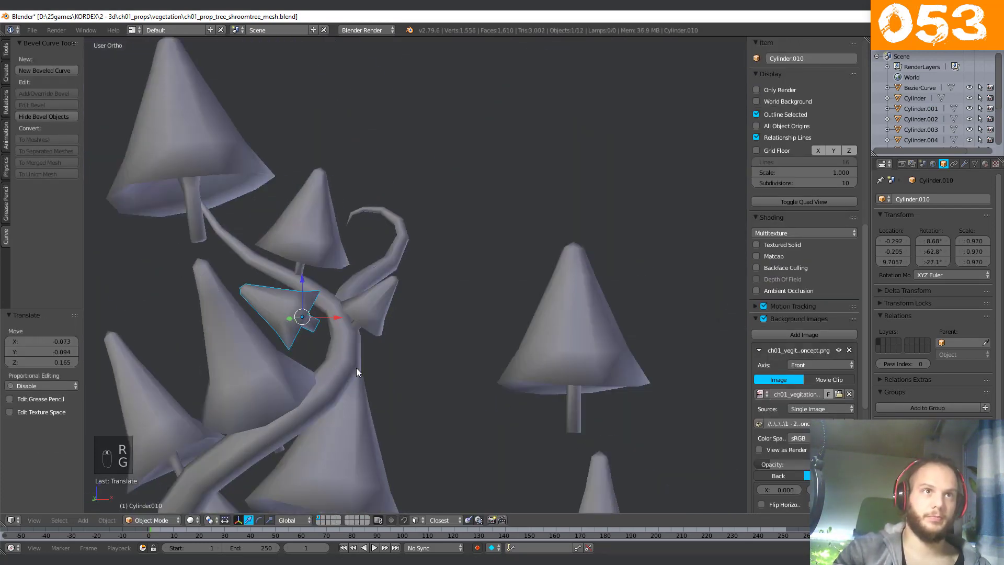
# Rotate and reposition the second small mushroom around the upper trunk, checking its placement from several angles.
pyautogui.scroll(3, 356, 368)
pyautogui.press('r')
pyautogui.press('g')
pyautogui.moveTo(340, 319); pyautogui.dragTo(294, 384, button='middle')
pyautogui.press('g')
pyautogui.click(390, 345)
pyautogui.press('g')
pyautogui.moveTo(390, 345); pyautogui.dragTo(468, 348, button='middle')
pyautogui.press('r')
pyautogui.press('g')
pyautogui.scroll(-4, 476, 406)
pyautogui.press('r')
pyautogui.moveTo(476, 406); pyautogui.dragTo(298, 367, button='middle')
# Move and rotate the second small mushroom toward the branch beneath the topmost large mushroom.
pyautogui.press('g')
pyautogui.press('r')
pyautogui.press('g')
pyautogui.scroll(5, 419, 343)
pyautogui.press('g')
pyautogui.press('g')
pyautogui.press('r')
pyautogui.press('g')
pyautogui.scroll(-5, 450, 384)
pyautogui.press('Delete')
pyautogui.scroll(4, 298, 367)
pyautogui.moveTo(434, 382)
pyautogui.mouseDown(button='middle')
pyautogui.moveTo(387, 391)
pyautogui.moveTo(332, 444)
pyautogui.moveTo(432, 363)
pyautogui.mouseUp(button='middle')
pyautogui.hotkey('ctrl', 'z')
pyautogui.press('Tab')
pyautogui.press('Tab')
# Scale the second small mushroom to about 0.44 and move it toward the branch under the topmost mushroom.
pyautogui.press('g')
pyautogui.press('g')
pyautogui.scroll(3, 596, 403)
pyautogui.press('s')
pyautogui.moveTo(277, 422); pyautogui.dragTo(387, 345, button='middle')
pyautogui.press('s')
pyautogui.press('g')
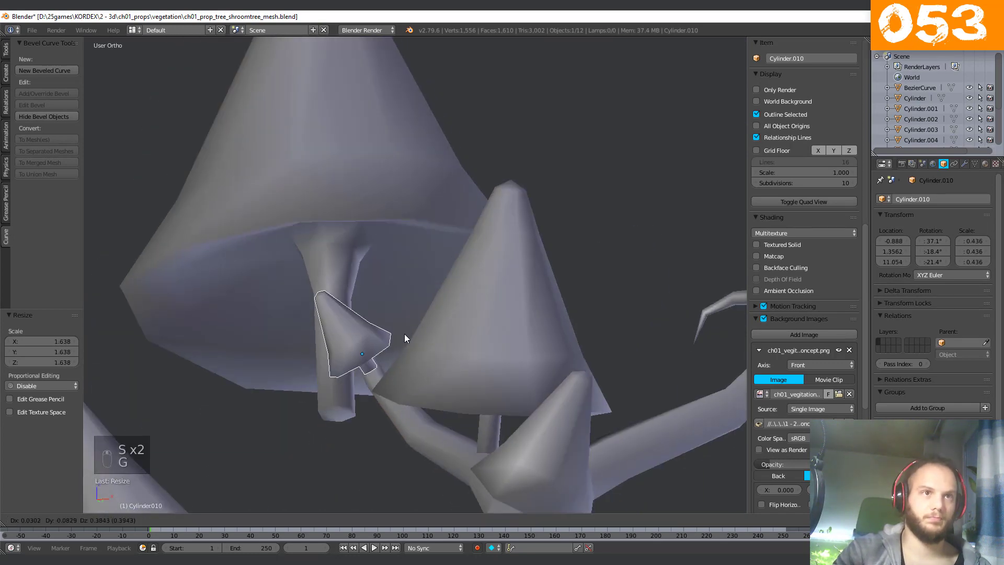
# Rotate the tiny mushroom to fit the upper branch, lower it about 0.06 units onto the branch, and deselect everything.
pyautogui.scroll(-4, 418, 340)
pyautogui.press('g')
pyautogui.moveTo(473, 360); pyautogui.dragTo(428, 281, button='middle')
pyautogui.scroll(5, 460, 404)
pyautogui.press('r')
pyautogui.press('g')
pyautogui.press('r')
pyautogui.press('g')
pyautogui.press('z')
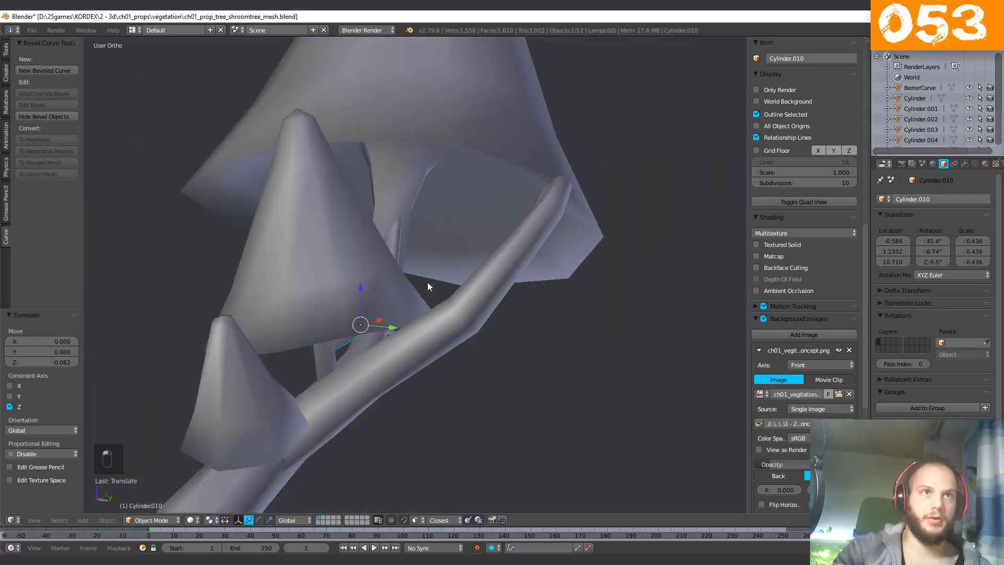
pyautogui.scroll(-8, 244, 346)
pyautogui.press('a')
# Create a linked duplicate of the large mushroom and move it about -6.2 units in X and -5.33 in Z to the lower trunk.
pyautogui.press('KP_1')
pyautogui.scroll(5, 346, 256)
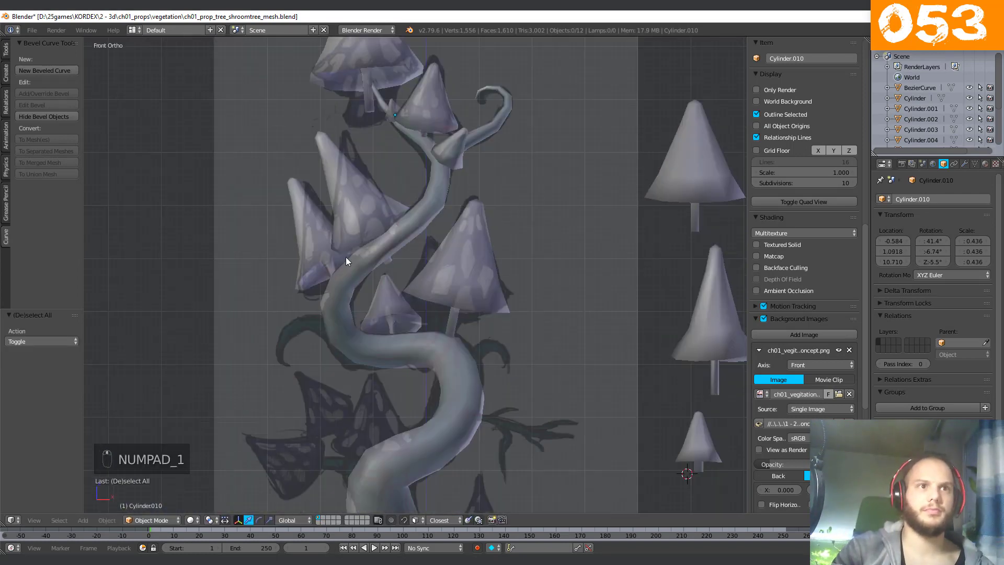
pyautogui.press('Tab')
pyautogui.press('Tab')
pyautogui.press('Tab')
pyautogui.scroll(-2, 630, 203)
pyautogui.press('Tab')
pyautogui.rightClick(564, 186)
pyautogui.hotkey('alt', 'd')
pyautogui.click(360, 361)
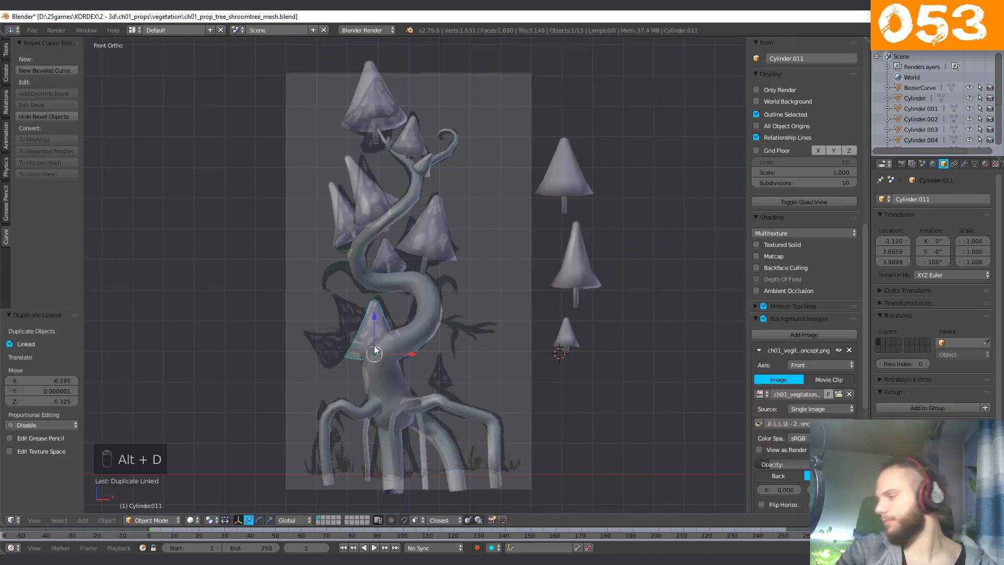
pyautogui.scroll(6, 296, 456)
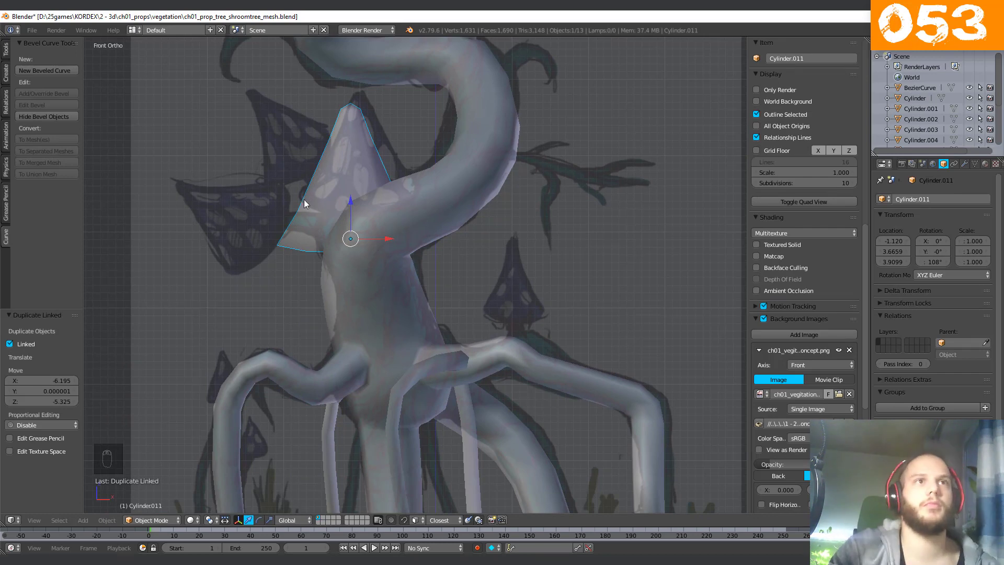
# Move the large mushroom duplicate in front of the lower trunk and scale it to about 0.846.
pyautogui.press('g')
pyautogui.click(335, 166)
pyautogui.moveTo(152, 185); pyautogui.dragTo(334, 207, button='middle')
pyautogui.moveTo(225, 208); pyautogui.dragTo(590, 215)
pyautogui.press('KP_1')
pyautogui.moveTo(393, 204); pyautogui.dragTo(389, 205)
pyautogui.press('s')
pyautogui.click(493, 218)
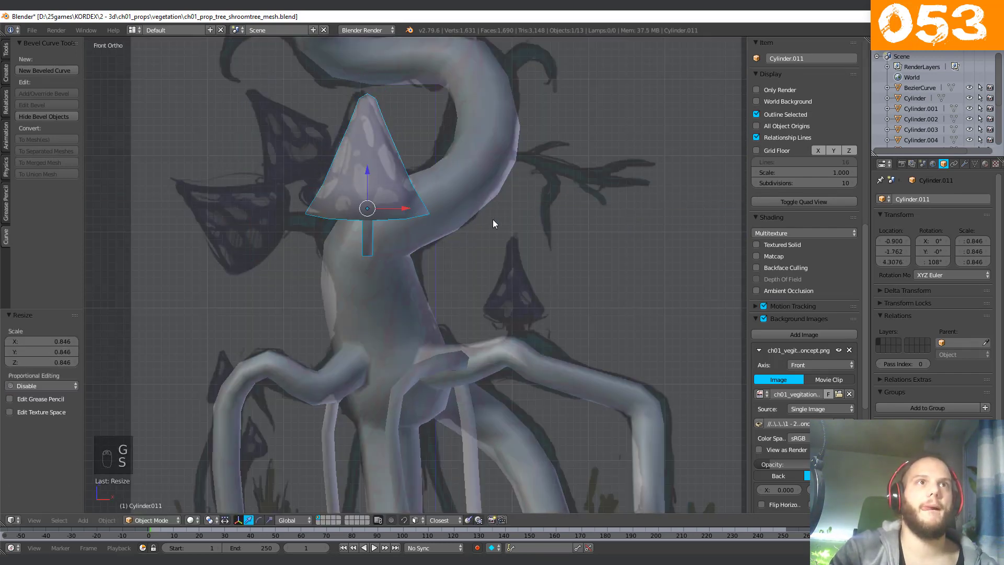
# Raise the large mushroom slightly and rotate it about 20.2° in the left side view.
pyautogui.press('g')
pyautogui.click(485, 207)
pyautogui.press('KP_3')
pyautogui.moveTo(484, 206); pyautogui.dragTo(532, 201, button='middle')
pyautogui.press('ctrl+KP_3')
pyautogui.press('r')
pyautogui.click(525, 230)
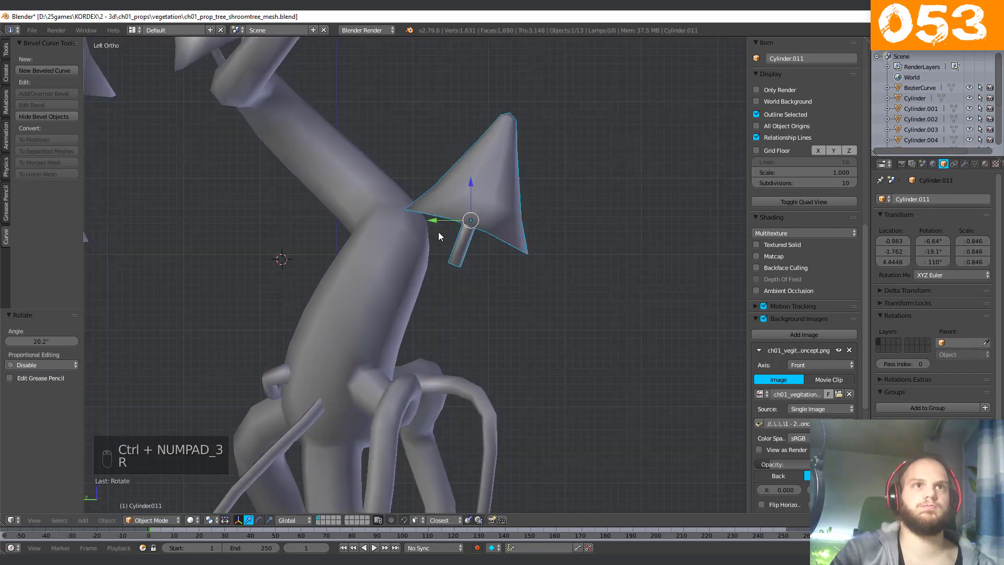
# Move the large mushroom back against the lower trunk and refine its tilt in the side and front views.
pyautogui.moveTo(433, 221); pyautogui.dragTo(384, 222)
pyautogui.moveTo(384, 223); pyautogui.dragTo(344, 211, button='middle')
pyautogui.press('ctrl+KP_3')
pyautogui.press('r')
pyautogui.click(538, 218)
pyautogui.press('r')
pyautogui.click(535, 199)
pyautogui.press('KP_1')
pyautogui.press('r')
pyautogui.click(600, 209)
pyautogui.moveTo(600, 209); pyautogui.dragTo(307, 193, button='middle')
pyautogui.scroll(-3, 452, 209)
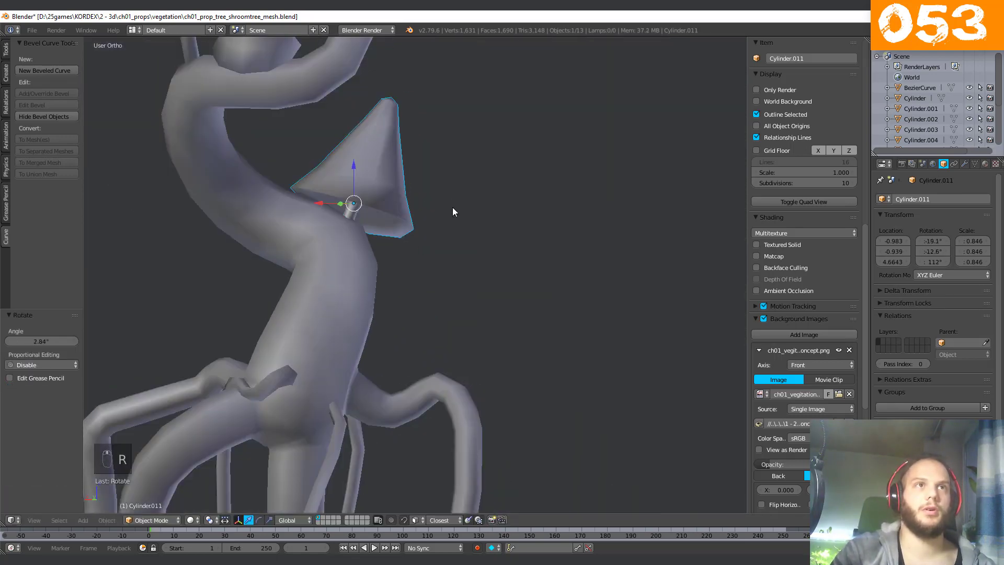
# Create a linked duplicate of the lower-trunk mushroom, tilt it about -41.6° and place it beside the trunk over the concept's hanging mushroom.
pyautogui.press('KP_1')
pyautogui.scroll(3, 406, 217)
pyautogui.press('Tab')
pyautogui.press('Tab')
pyautogui.hotkey('alt', 'd')
pyautogui.click(384, 242)
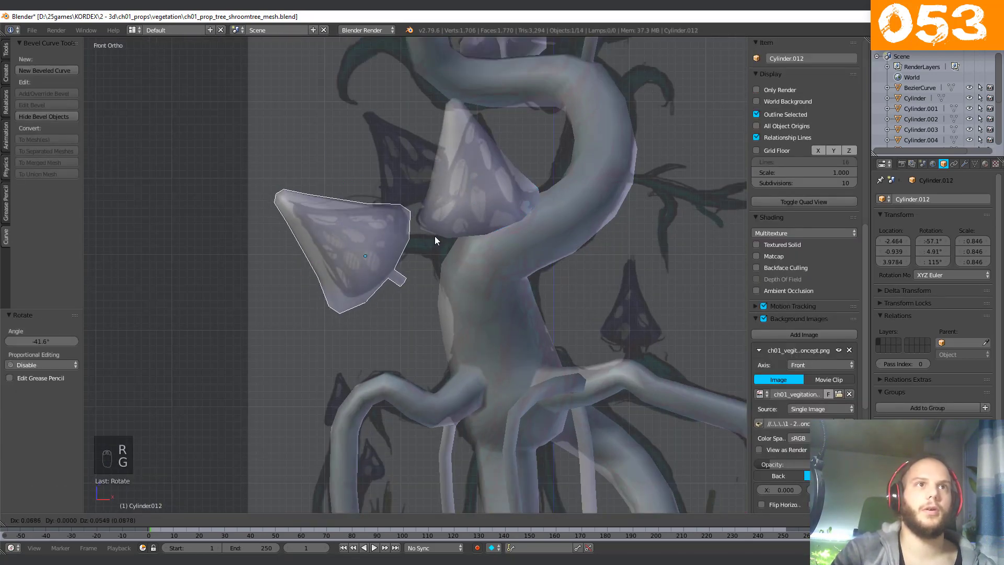
pyautogui.press('g')
pyautogui.click(474, 264)
# Scale the hanging mushroom to about 0.694, shift it back in Y and rotate it about -22.1°.
pyautogui.press('KP_1')
pyautogui.press('KP_3')
pyautogui.press('ctrl+KP_3')
pyautogui.moveTo(481, 267); pyautogui.dragTo(437, 177, button='middle')
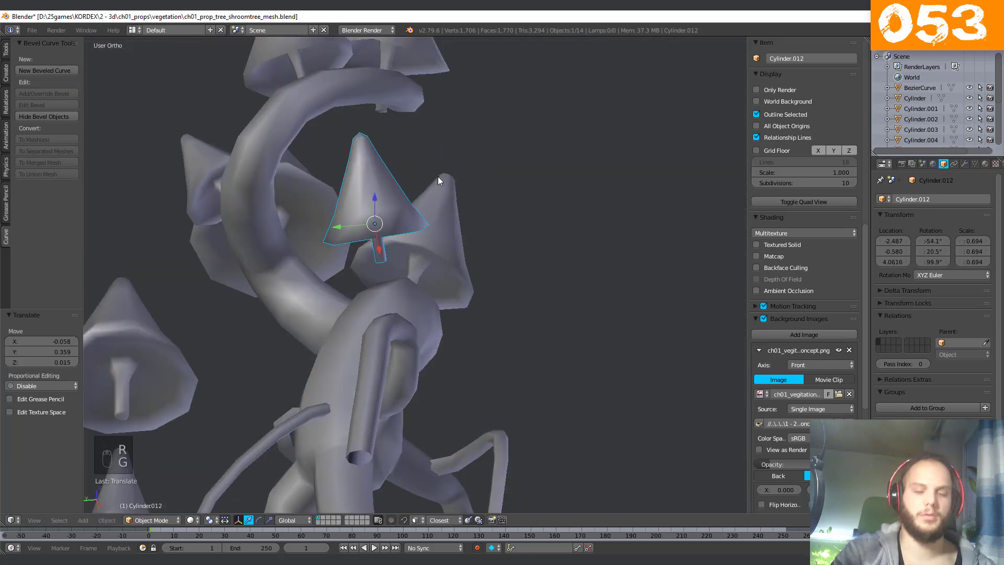
pyautogui.press('KP_1')
pyautogui.moveTo(395, 261); pyautogui.dragTo(378, 171, button='middle')
pyautogui.press('r')
pyautogui.click(313, 246)
pyautogui.press('KP_1')
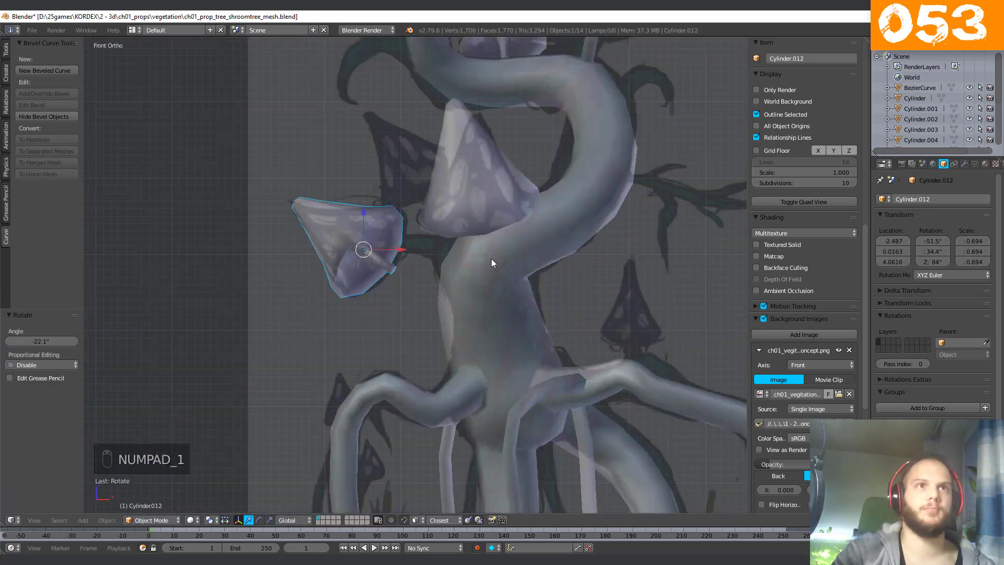
# Rescale the hanging mushroom and reposition it beside the lower trunk.
pyautogui.press('s')
pyautogui.click(560, 252)
pyautogui.moveTo(561, 252); pyautogui.dragTo(538, 362, button='middle')
pyautogui.press('g')
pyautogui.click(519, 421)
pyautogui.moveTo(519, 421); pyautogui.dragTo(297, 279, button='middle')
pyautogui.press('KP_1')
# Create a linked duplicate of the tall source mushroom above the hanging mushroom and rotate it about -12.8°.
pyautogui.rightClick(674, 216)
pyautogui.hotkey('alt', 'd')
pyautogui.click(403, 273)
pyautogui.press('r')
pyautogui.click(444, 297)
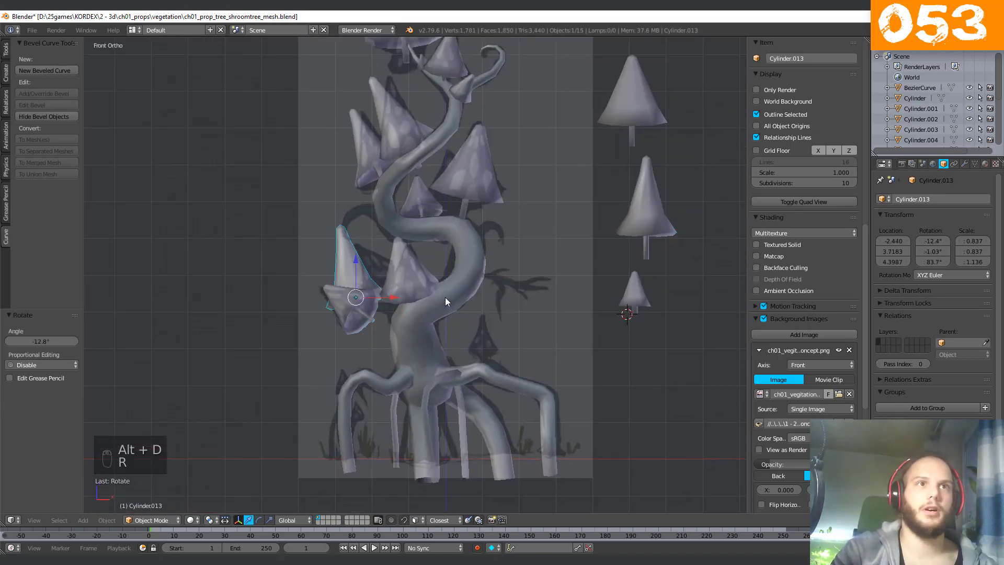
# Move the tall mushroom duplicate next to the large lower mushroom, including about -0.571 units along Y.
pyautogui.press('g')
pyautogui.click(448, 294)
pyautogui.moveTo(448, 294); pyautogui.dragTo(488, 403, button='middle')
pyautogui.press('g')
pyautogui.press('KP_1')
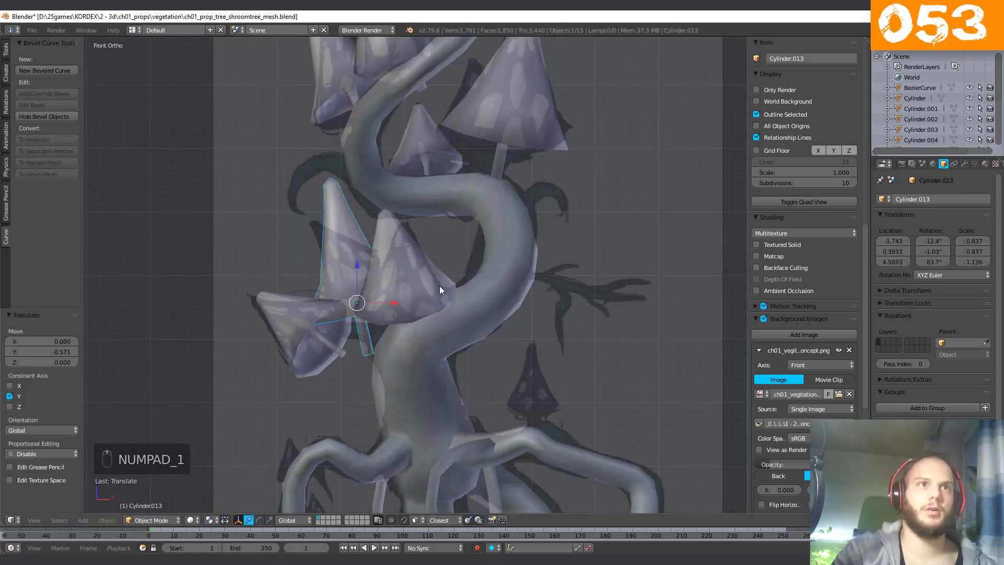
# Scale the tall mushroom to about 0.649 in X and Y and 0.881 in Z, tilt it, and move it onto the lower trunk.
pyautogui.press('s')
pyautogui.click(422, 291)
pyautogui.press('g')
pyautogui.press('r')
pyautogui.moveTo(430, 290); pyautogui.dragTo(544, 298, button='middle')
pyautogui.press('g')
pyautogui.press('r')
pyautogui.click(491, 299)
pyautogui.press('g')
pyautogui.click(490, 300)
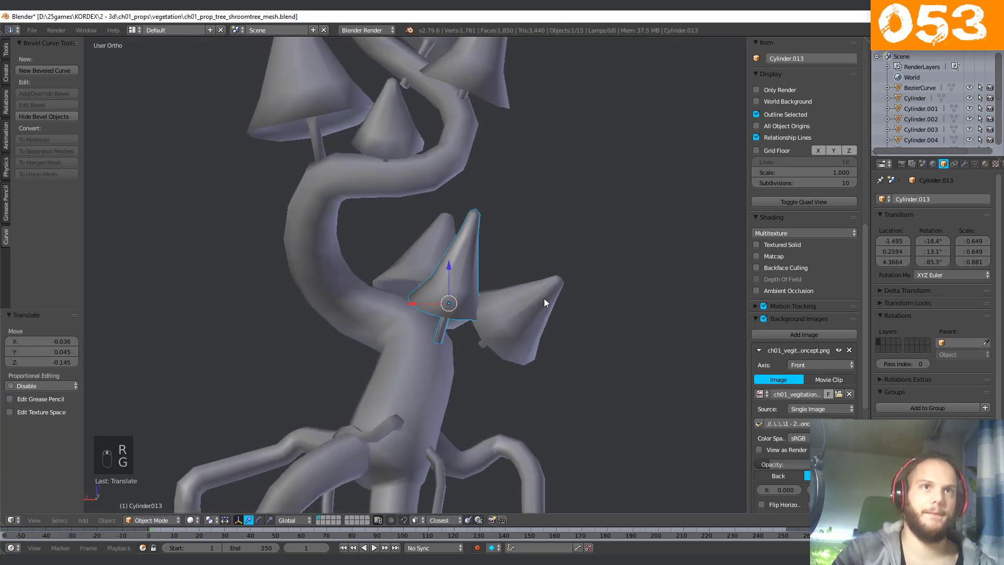
# Rotate the tall mushroom about -11.1° and shift it about -0.099 units in X behind the large lower mushroom.
pyautogui.moveTo(395, 325); pyautogui.dragTo(384, 325)
pyautogui.moveTo(372, 325); pyautogui.dragTo(166, 351, button='middle')
pyautogui.press('KP_1')
pyautogui.press('r')
pyautogui.click(484, 373)
pyautogui.moveTo(484, 372); pyautogui.dragTo(334, 322, button='middle')
pyautogui.press('KP_1')
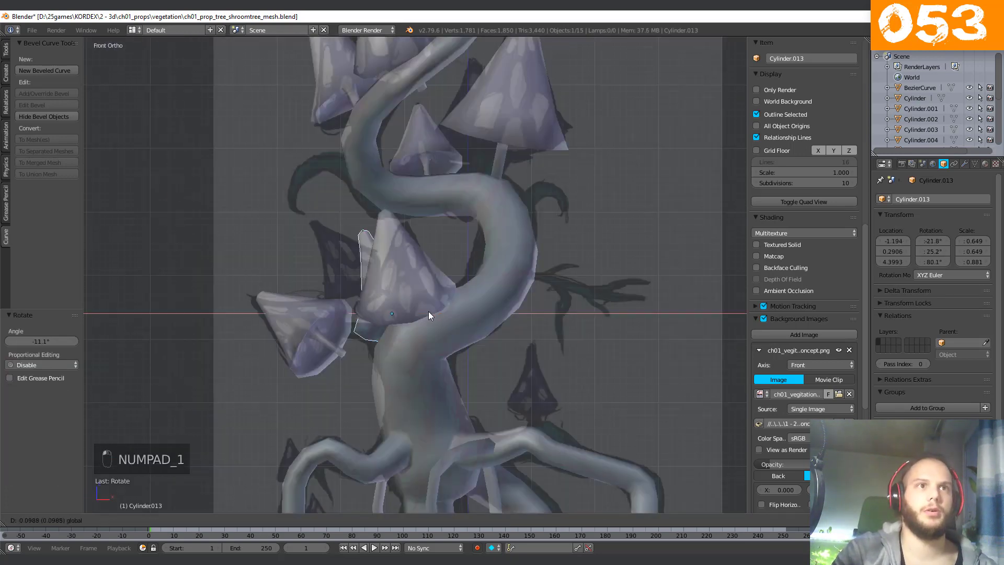
pyautogui.moveTo(428, 312); pyautogui.dragTo(427, 311)
pyautogui.moveTo(427, 311); pyautogui.dragTo(481, 353, button='middle')
pyautogui.scroll(-5, 461, 367)
pyautogui.scroll(3, 486, 345)
pyautogui.rightClick(607, 288)
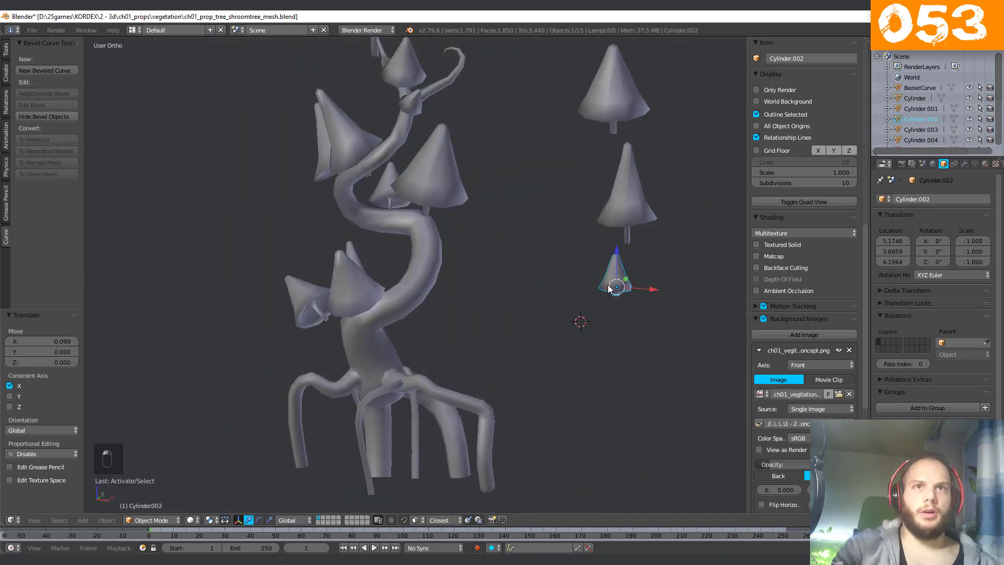
pyautogui.press('KP_1')
pyautogui.rightClick(332, 272)
pyautogui.press('Tab')
pyautogui.press('Tab')
pyautogui.press('Tab')
pyautogui.press('Tab')
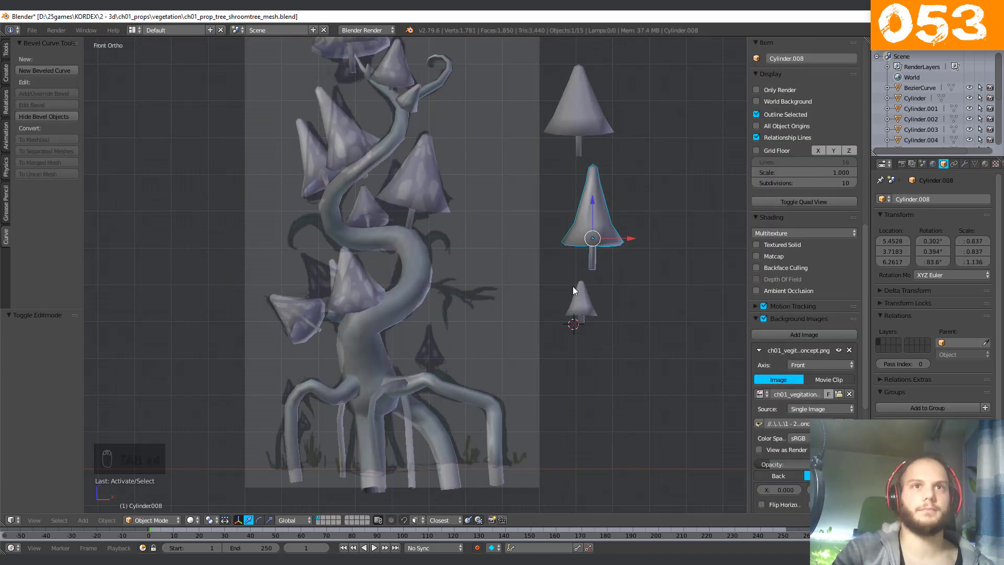
# Create a linked duplicate of the small source mushroom, move it about -4.656 units in Y and place it above the long root's bend.
pyautogui.rightClick(573, 288)
pyautogui.hotkey('alt', 'd')
pyautogui.click(441, 359)
pyautogui.scroll(8, 442, 355)
pyautogui.moveTo(478, 316); pyautogui.dragTo(517, 277, button='middle')
pyautogui.press('g')
pyautogui.press('y')
pyautogui.click(486, 266)
pyautogui.press('KP_1')
pyautogui.press('g')
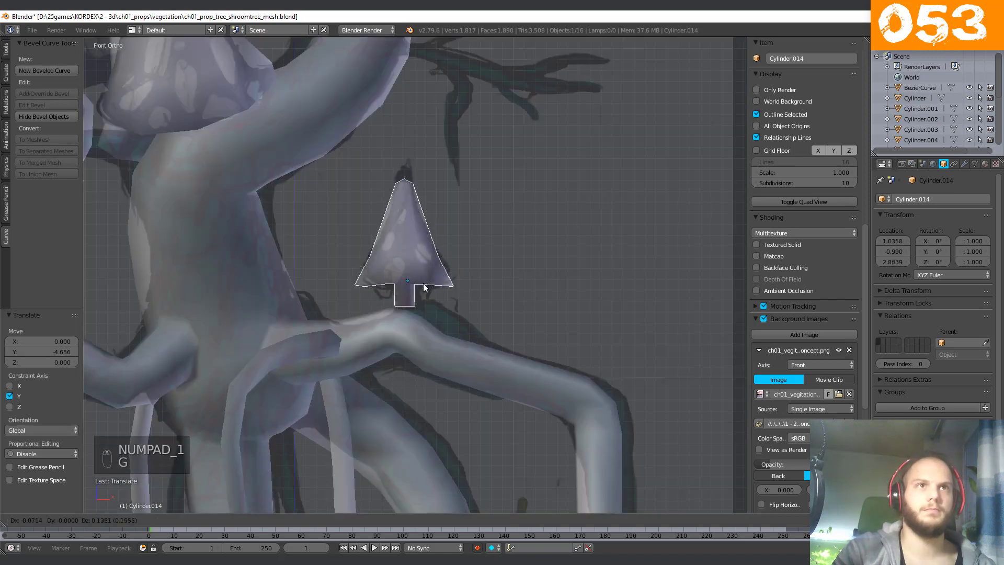
pyautogui.click(421, 285)
# Rotate the small root mushroom about 4.18°, scale it to 1.04 and move it about -0.174 units along Y.
pyautogui.press('r')
pyautogui.click(506, 311)
pyautogui.press('s')
pyautogui.click(508, 312)
pyautogui.moveTo(508, 312); pyautogui.dragTo(418, 280, button='middle')
pyautogui.press('g')
pyautogui.press('y')
pyautogui.click(408, 278)
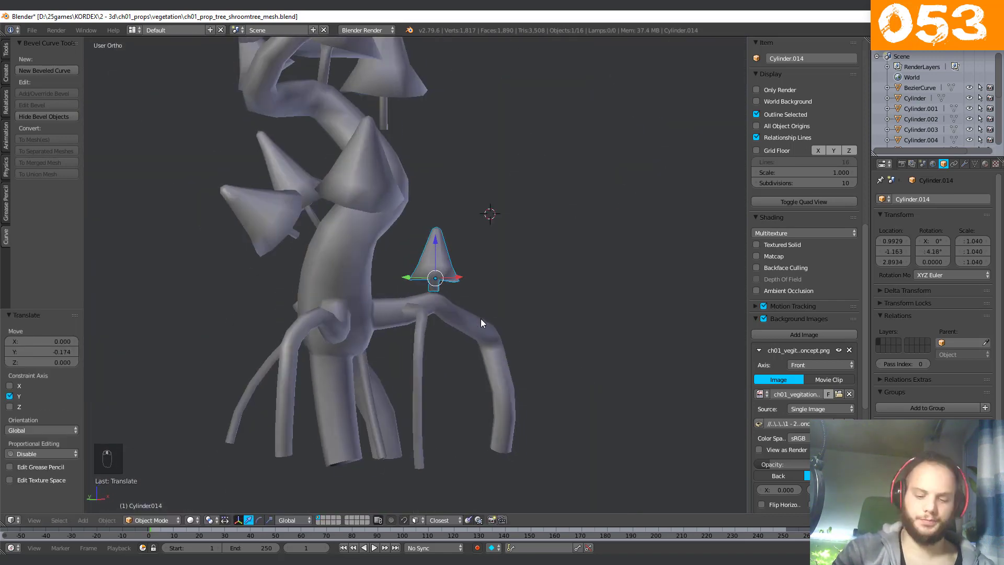
# Duplicate the root mushroom as a linked copy, scale it to about 0.587 and move it to the opposite root, about 0.544 units along Y.
pyautogui.press('KP_1')
pyautogui.hotkey('alt', 'd')
pyautogui.click(308, 402)
pyautogui.press('s')
pyautogui.click(272, 390)
pyautogui.press('g')
pyautogui.click(306, 397)
pyautogui.moveTo(306, 397); pyautogui.dragTo(397, 397, button='middle')
pyautogui.press('g')
pyautogui.press('y')
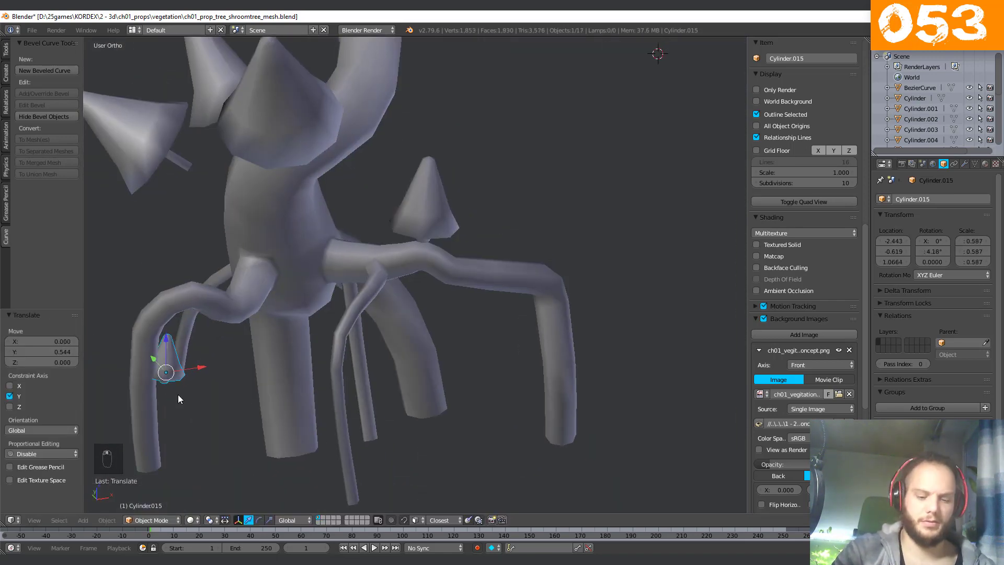
# Move and rotate the tiny mushroom so it attaches to the root as in the concept.
pyautogui.press('KP_1')
pyautogui.press('g')
pyautogui.click(315, 351)
pyautogui.press('r')
pyautogui.click(330, 359)
pyautogui.press('g')
# Create another linked duplicate of the tiny mushroom, then move and rotate it toward its concept position on the same root.
pyautogui.scroll(-1, 325, 372)
pyautogui.hotkey('alt', 'd')
pyautogui.moveTo(219, 293); pyautogui.dragTo(339, 298, button='middle')
pyautogui.press('r')
pyautogui.press('g')
pyautogui.click(383, 233)
pyautogui.press('KP_1')
pyautogui.press('g')
pyautogui.press('r')
# Fine-tune the second tiny mushroom's position and rotation until its stem meets the root.
pyautogui.press('g')
pyautogui.moveTo(256, 298); pyautogui.dragTo(429, 328, button='middle')
pyautogui.press('r')
pyautogui.press('g')
pyautogui.click(419, 269)
pyautogui.scroll(-3, 401, 271)
# Hide the three source mushrooms standing beside the tree.
pyautogui.press('a')
pyautogui.press('h')
pyautogui.moveTo(462, 166); pyautogui.dragTo(402, 304, button='middle')
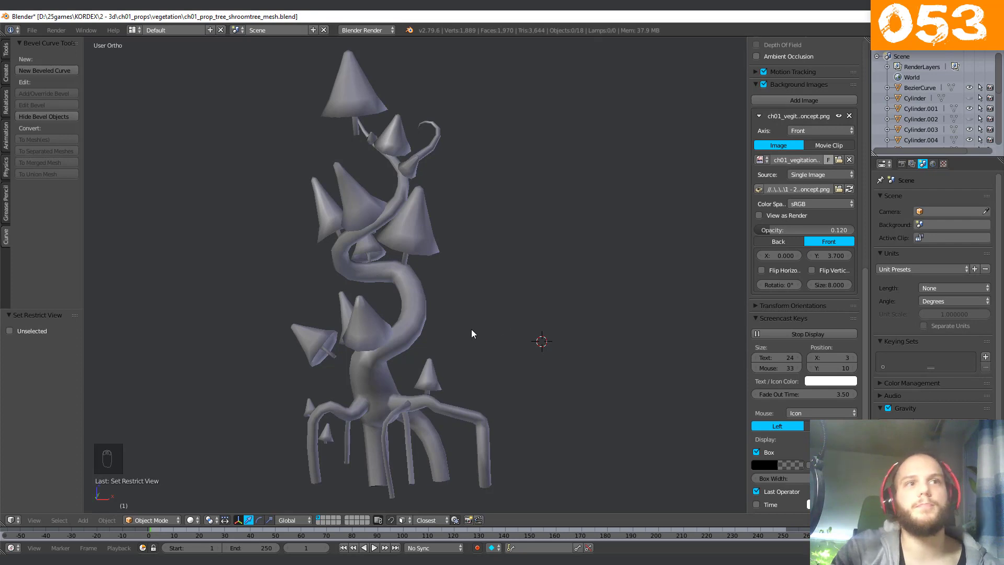
# Examine the mushroom placement around the tree from several angles and compare it with the concept, especially the lower-trunk cluster.
pyautogui.moveTo(535, 351); pyautogui.dragTo(412, 401, button='middle')
pyautogui.moveTo(356, 425); pyautogui.dragTo(421, 386, button='middle')
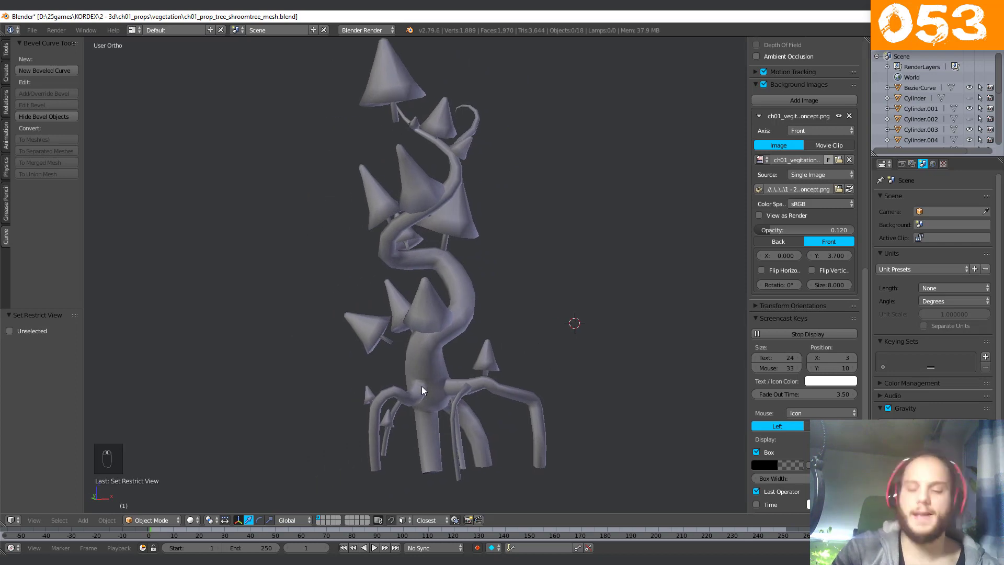
pyautogui.press('KP_1')
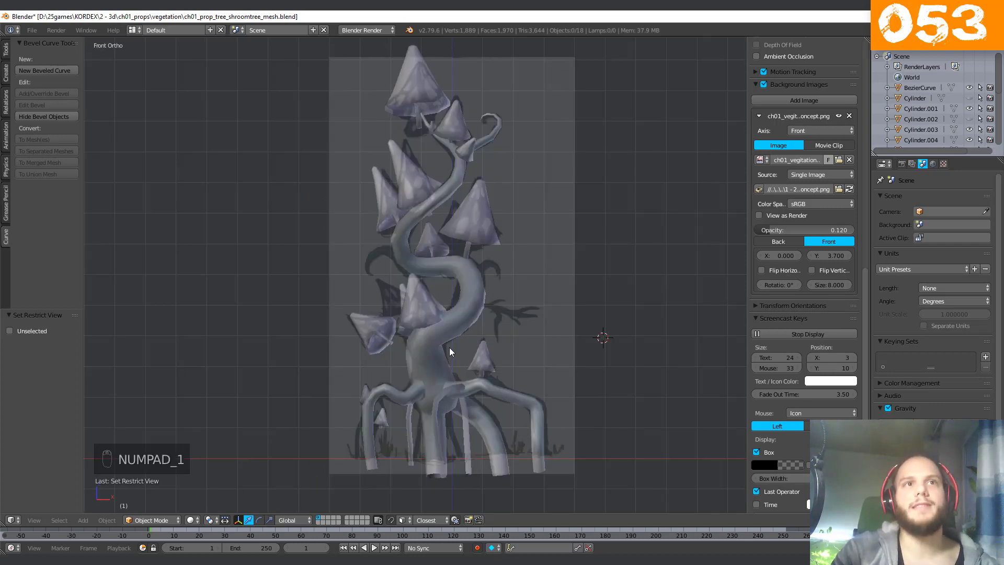
pyautogui.keyDown('shift'); pyautogui.moveTo(505, 261); pyautogui.dragTo(403, 339, button='middle'); pyautogui.keyUp('shift')
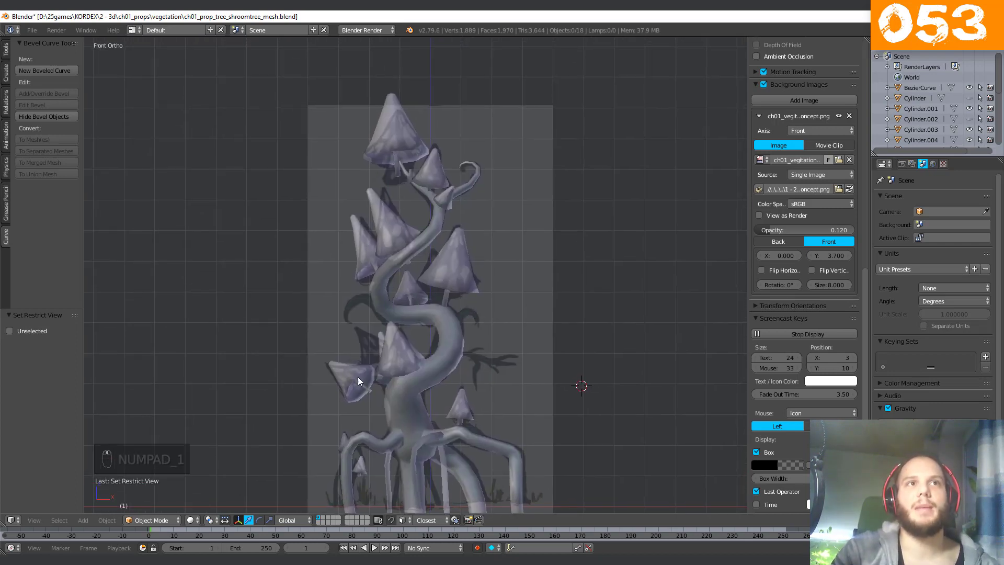
pyautogui.moveTo(239, 391); pyautogui.dragTo(404, 366, button='middle')
pyautogui.rightClick(406, 368)
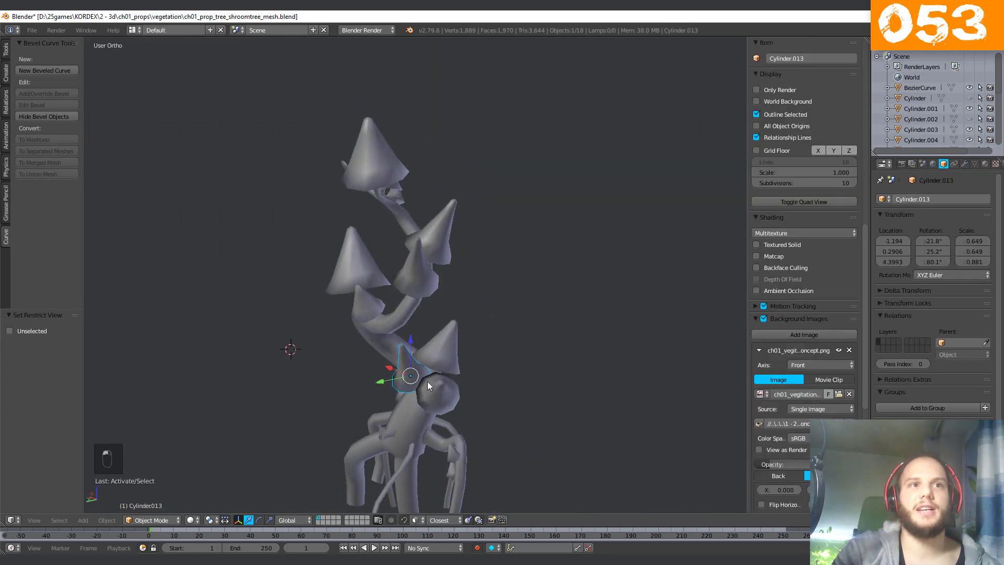
pyautogui.press('KP_1')
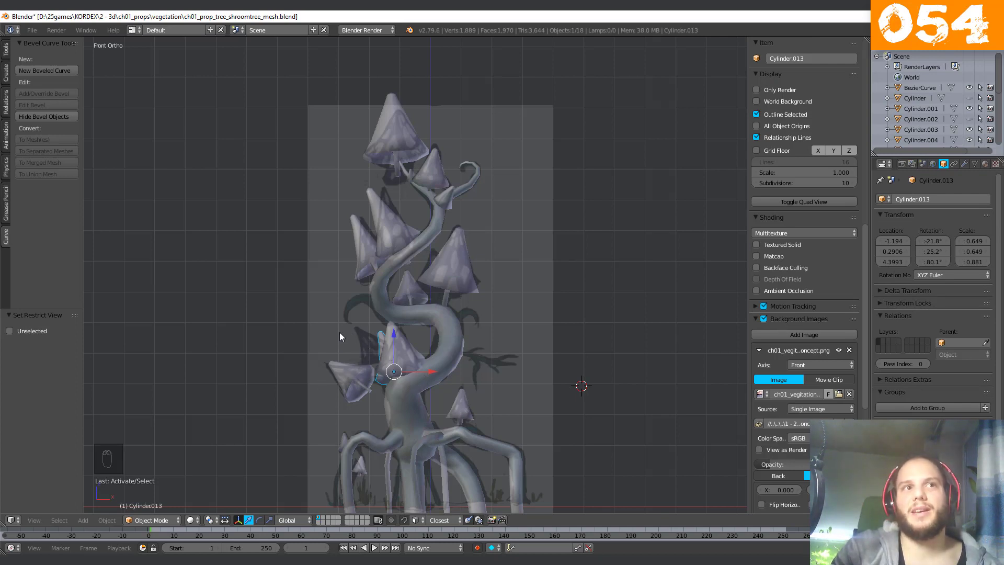
pyautogui.moveTo(363, 335); pyautogui.dragTo(358, 375, button='middle')
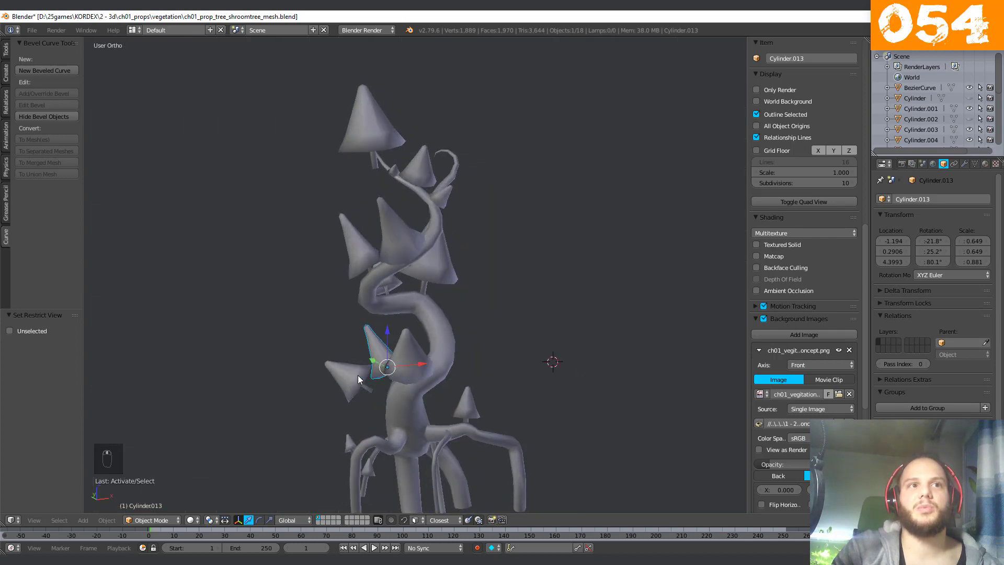
pyautogui.scroll(3, 378, 360)
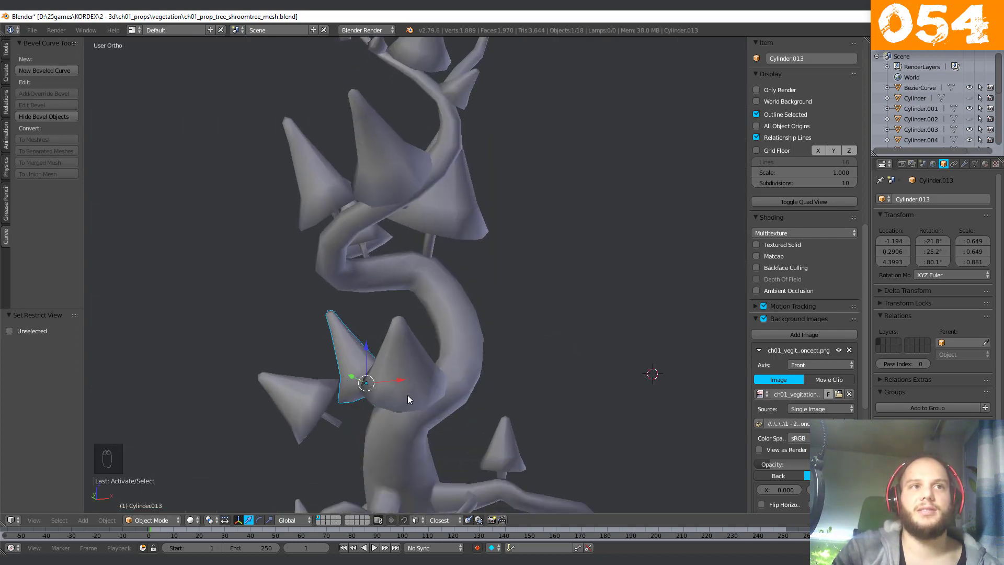
pyautogui.moveTo(390, 405); pyautogui.dragTo(383, 461, button='middle')
pyautogui.scroll(3, 442, 399)
pyautogui.scroll(-3, 453, 376)
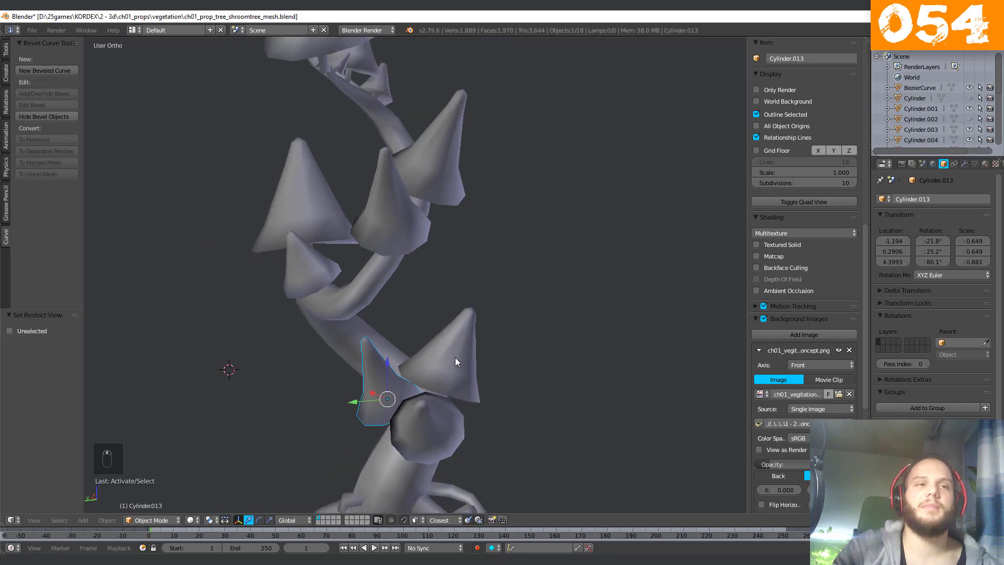
pyautogui.moveTo(455, 356); pyautogui.dragTo(345, 346, button='middle')
pyautogui.scroll(-2, 347, 360)
pyautogui.scroll(2, 349, 314)
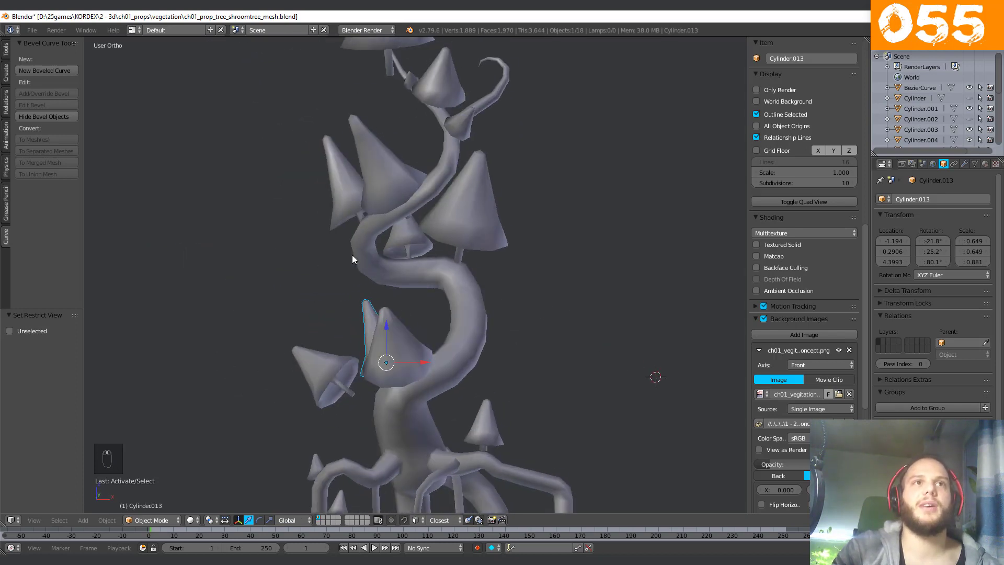
# Examine the mushroom placement from the treetop to the roots, selecting the small branch bud, the top mushroom and the root mushroom for inspection.
pyautogui.moveTo(352, 255); pyautogui.dragTo(462, 190, button='middle')
pyautogui.scroll(2, 461, 195)
pyautogui.rightClick(460, 199)
pyautogui.scroll(2, 476, 246)
pyautogui.moveTo(476, 248); pyautogui.dragTo(542, 245, button='middle')
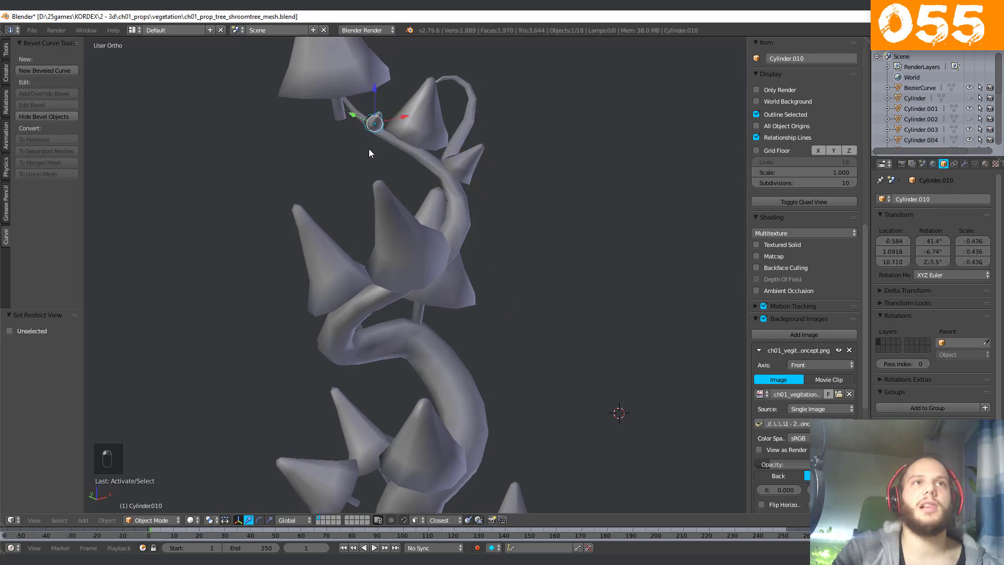
pyautogui.scroll(-3, 416, 165)
pyautogui.moveTo(419, 241); pyautogui.dragTo(424, 302, button='middle')
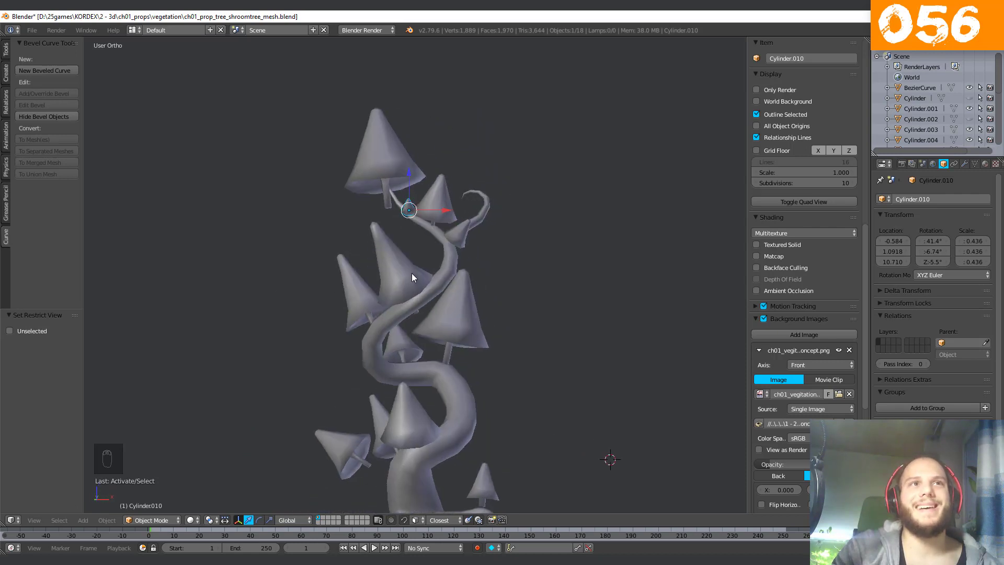
pyautogui.scroll(1, 361, 161)
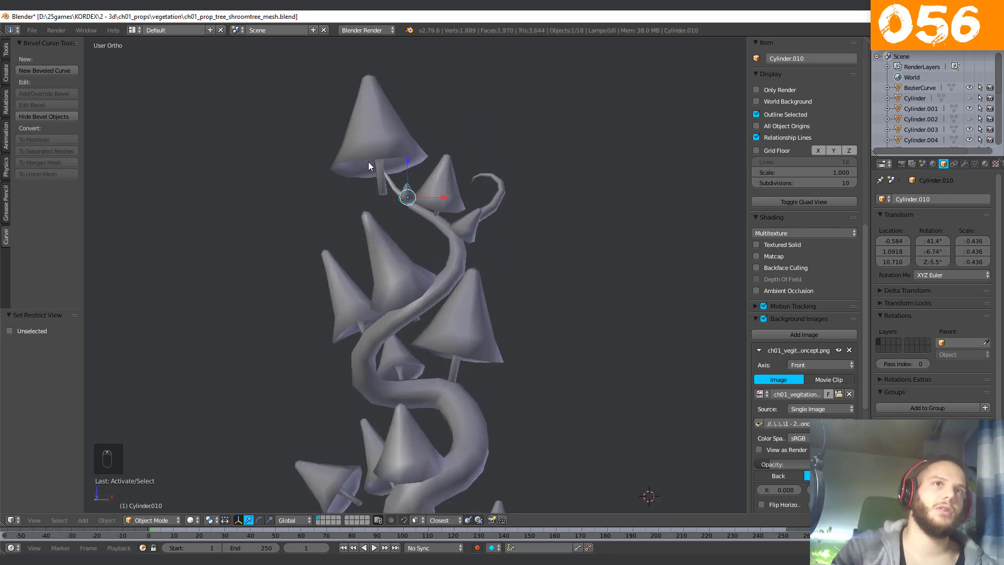
pyautogui.rightClick(385, 158)
pyautogui.scroll(-3, 494, 374)
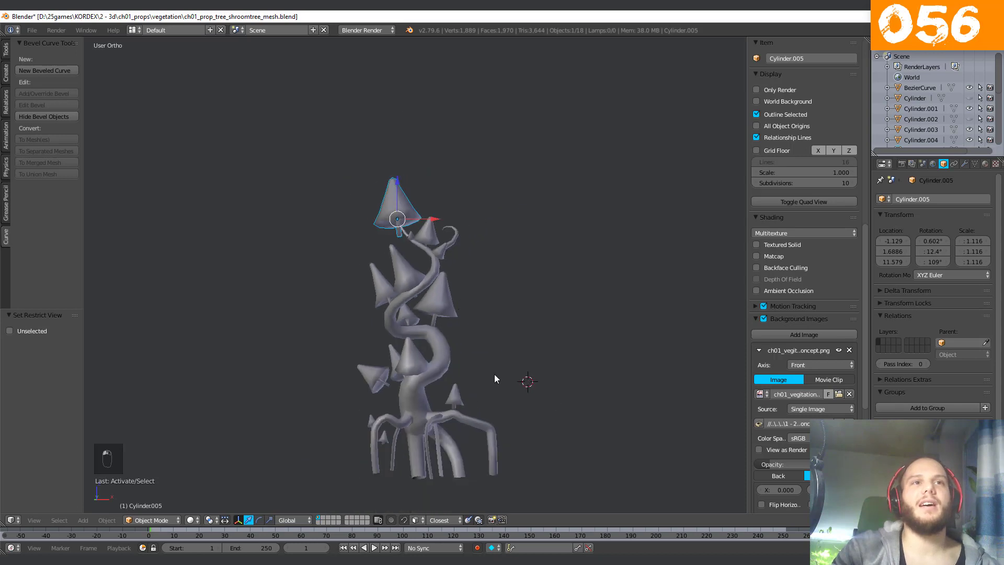
pyautogui.scroll(4, 380, 324)
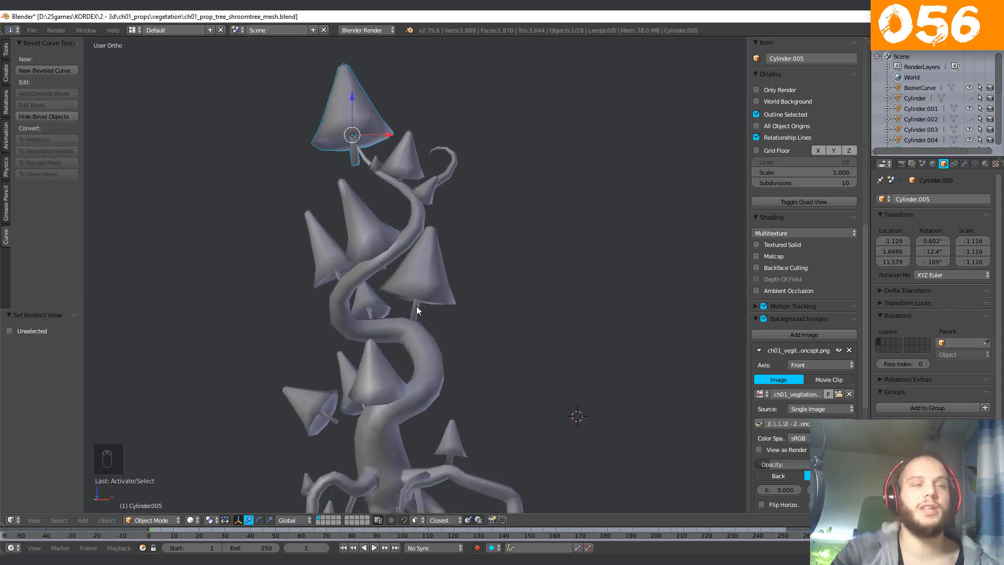
pyautogui.keyDown('shift'); pyautogui.moveTo(321, 421); pyautogui.dragTo(392, 325, button='middle'); pyautogui.keyUp('shift')
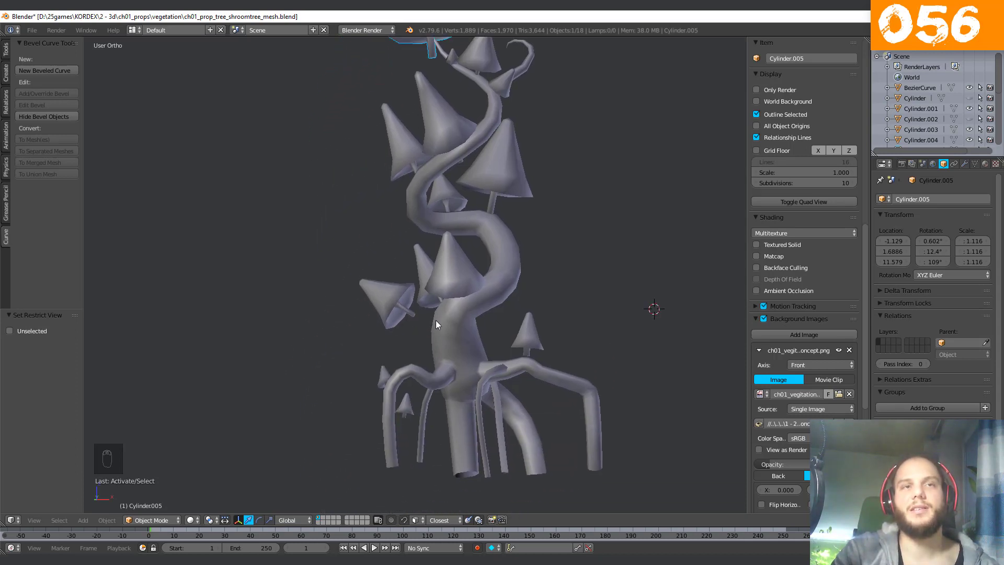
pyautogui.moveTo(436, 324); pyautogui.dragTo(387, 431, button='middle')
pyautogui.keyDown('shift'); pyautogui.moveTo(478, 242); pyautogui.dragTo(460, 436, button='middle'); pyautogui.keyUp('shift')
pyautogui.rightClick(491, 396)
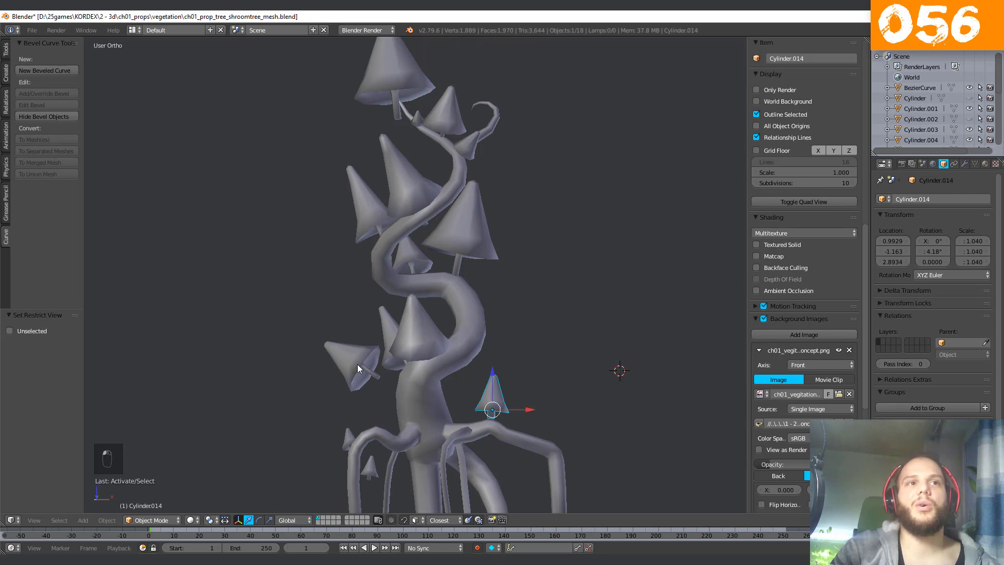
# Enter Edit Mode on the tilted mushroom beside the lower trunk and inspect which mushrooms around the tree share its mesh.
pyautogui.press('Tab')
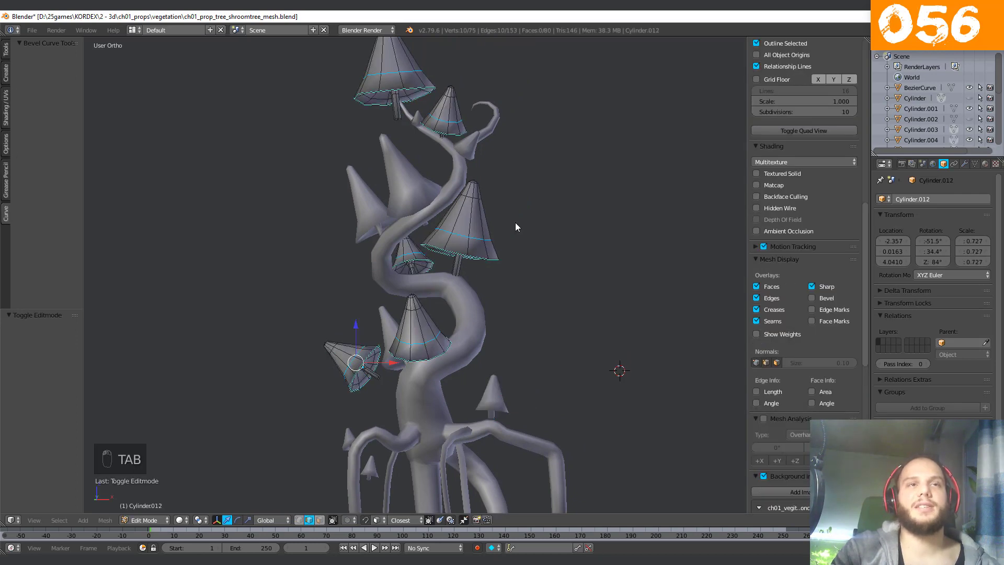
pyautogui.moveTo(467, 236); pyautogui.dragTo(487, 248, button='middle')
pyautogui.keyDown('shift'); pyautogui.moveTo(584, 201); pyautogui.dragTo(581, 239, button='middle'); pyautogui.keyUp('shift')
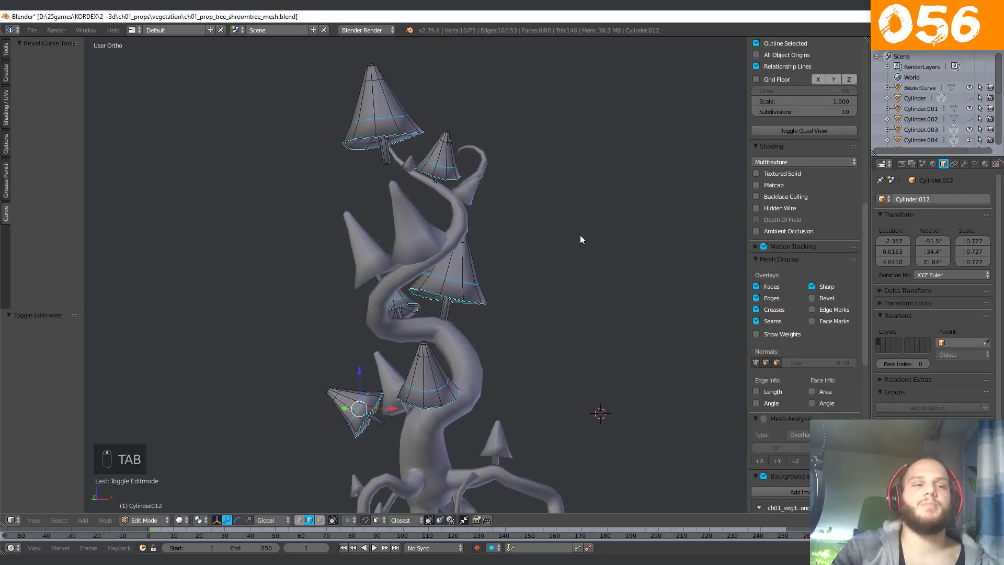